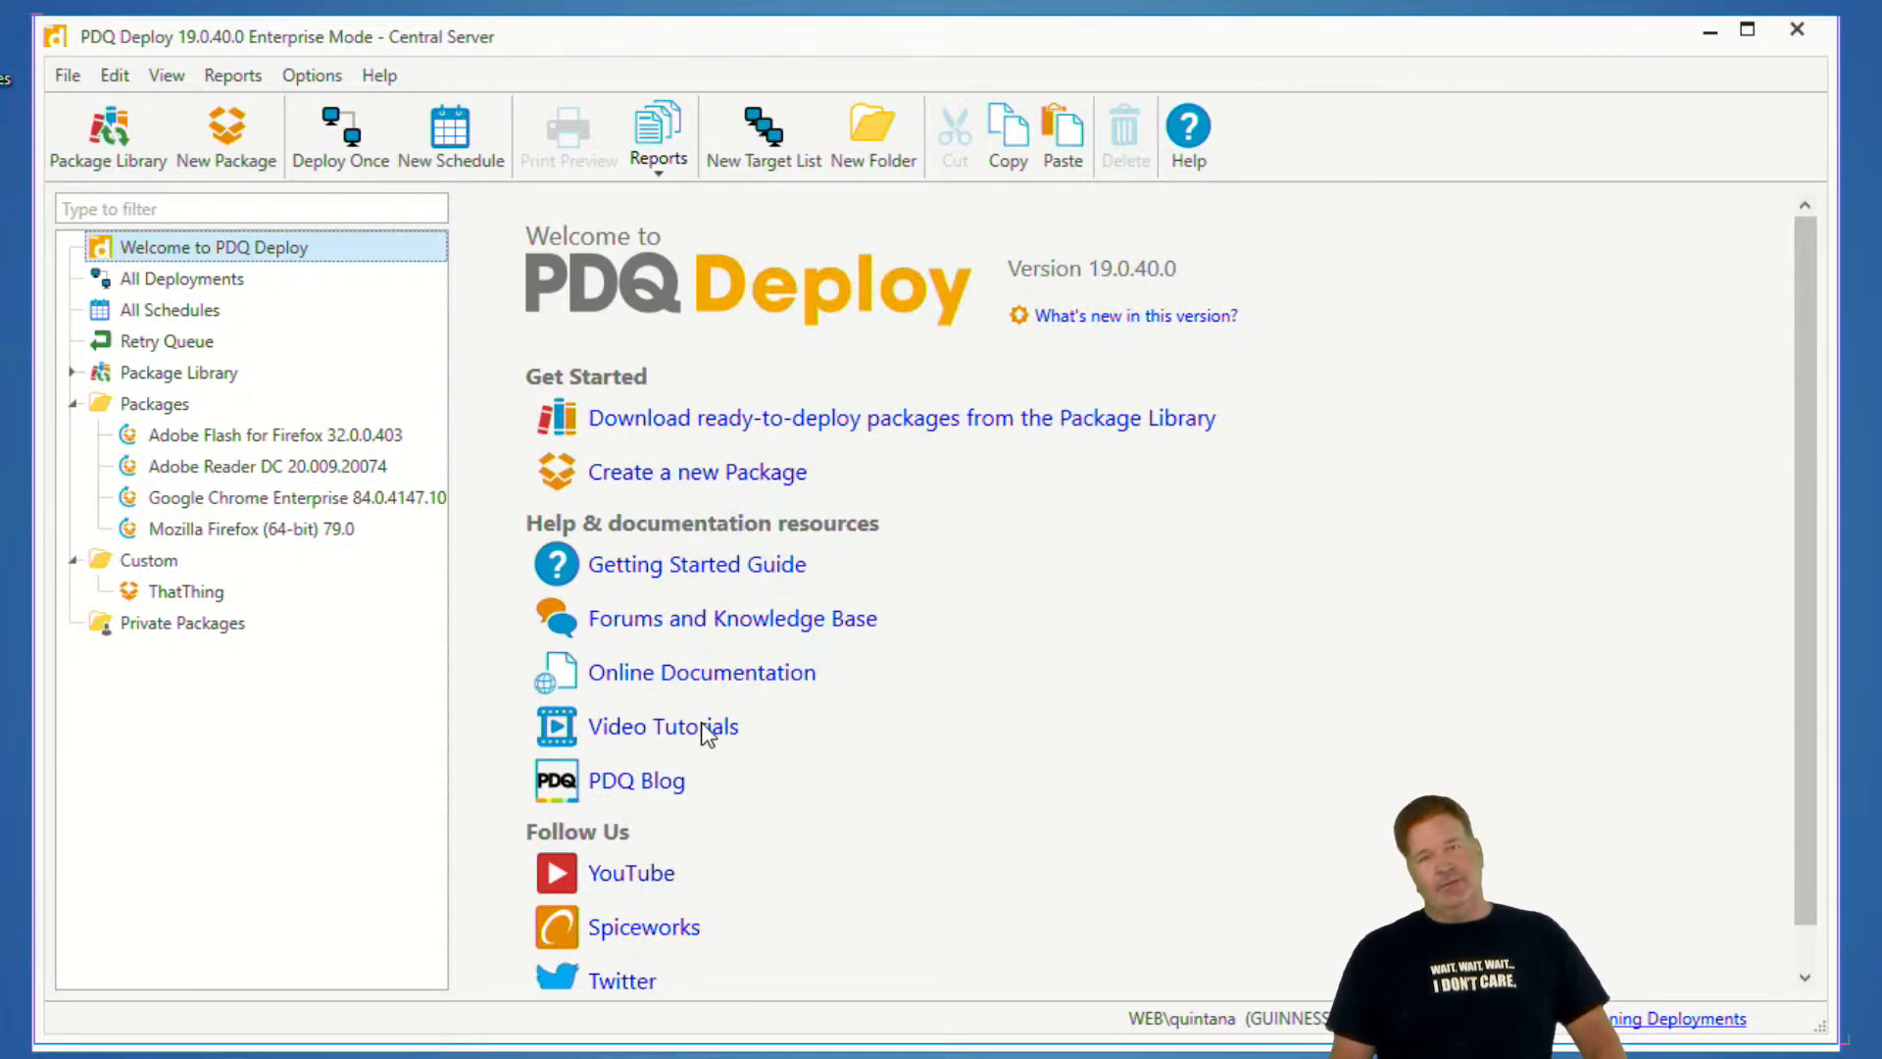
Run an immediate backup of the PDQ Deploy database from the database preferences
left_click(294, 76)
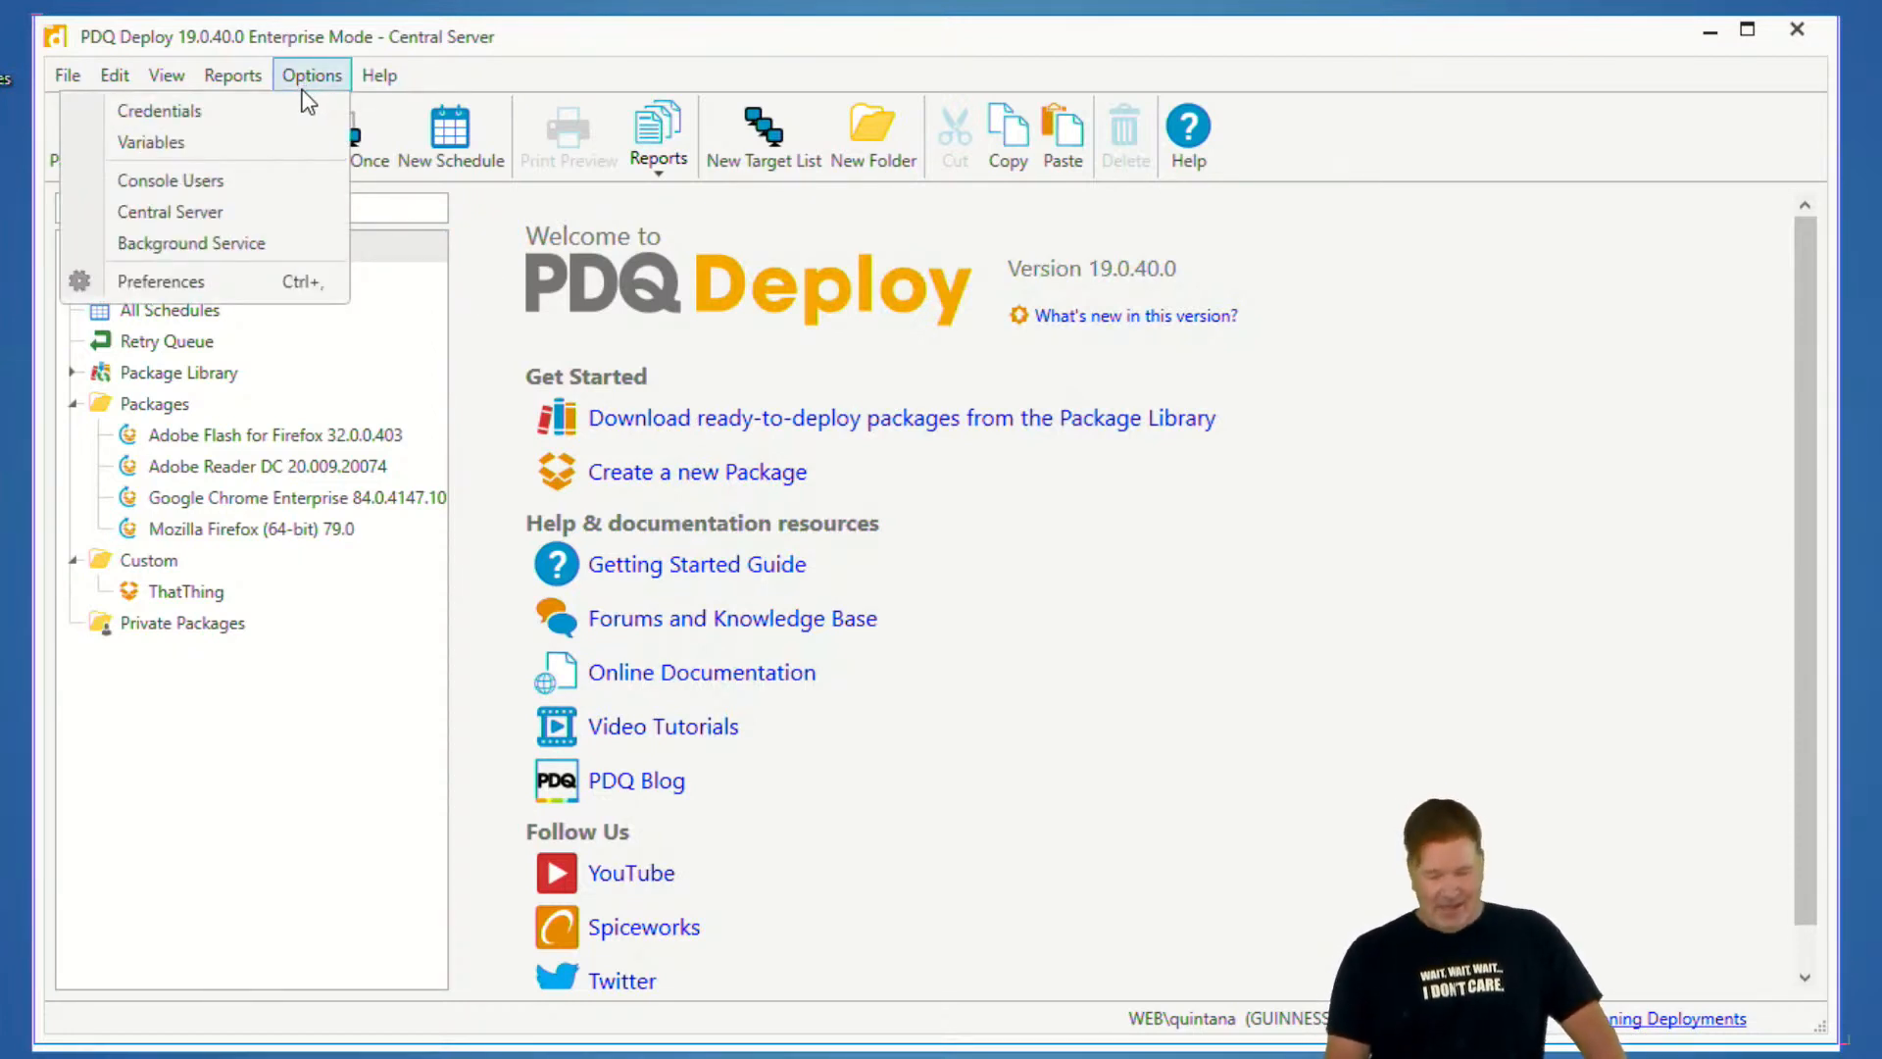
left_click(274, 280)
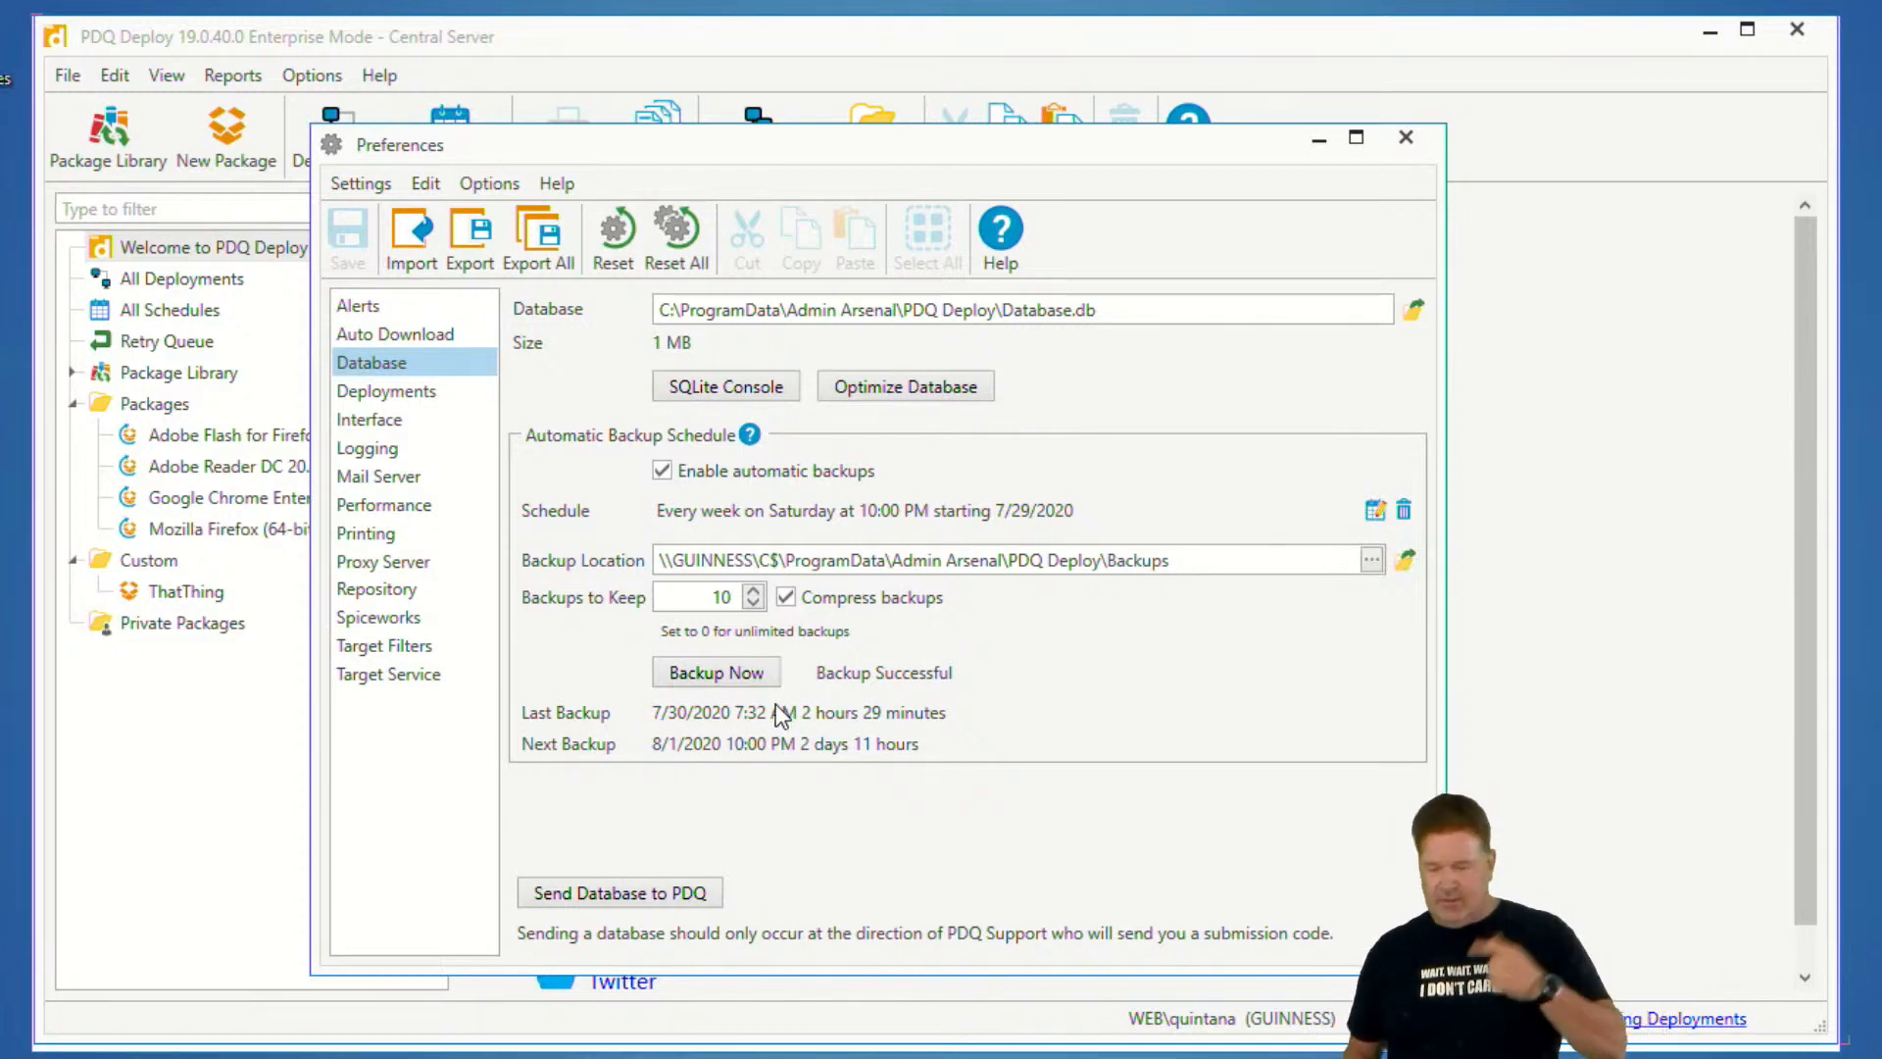
left_click(711, 677)
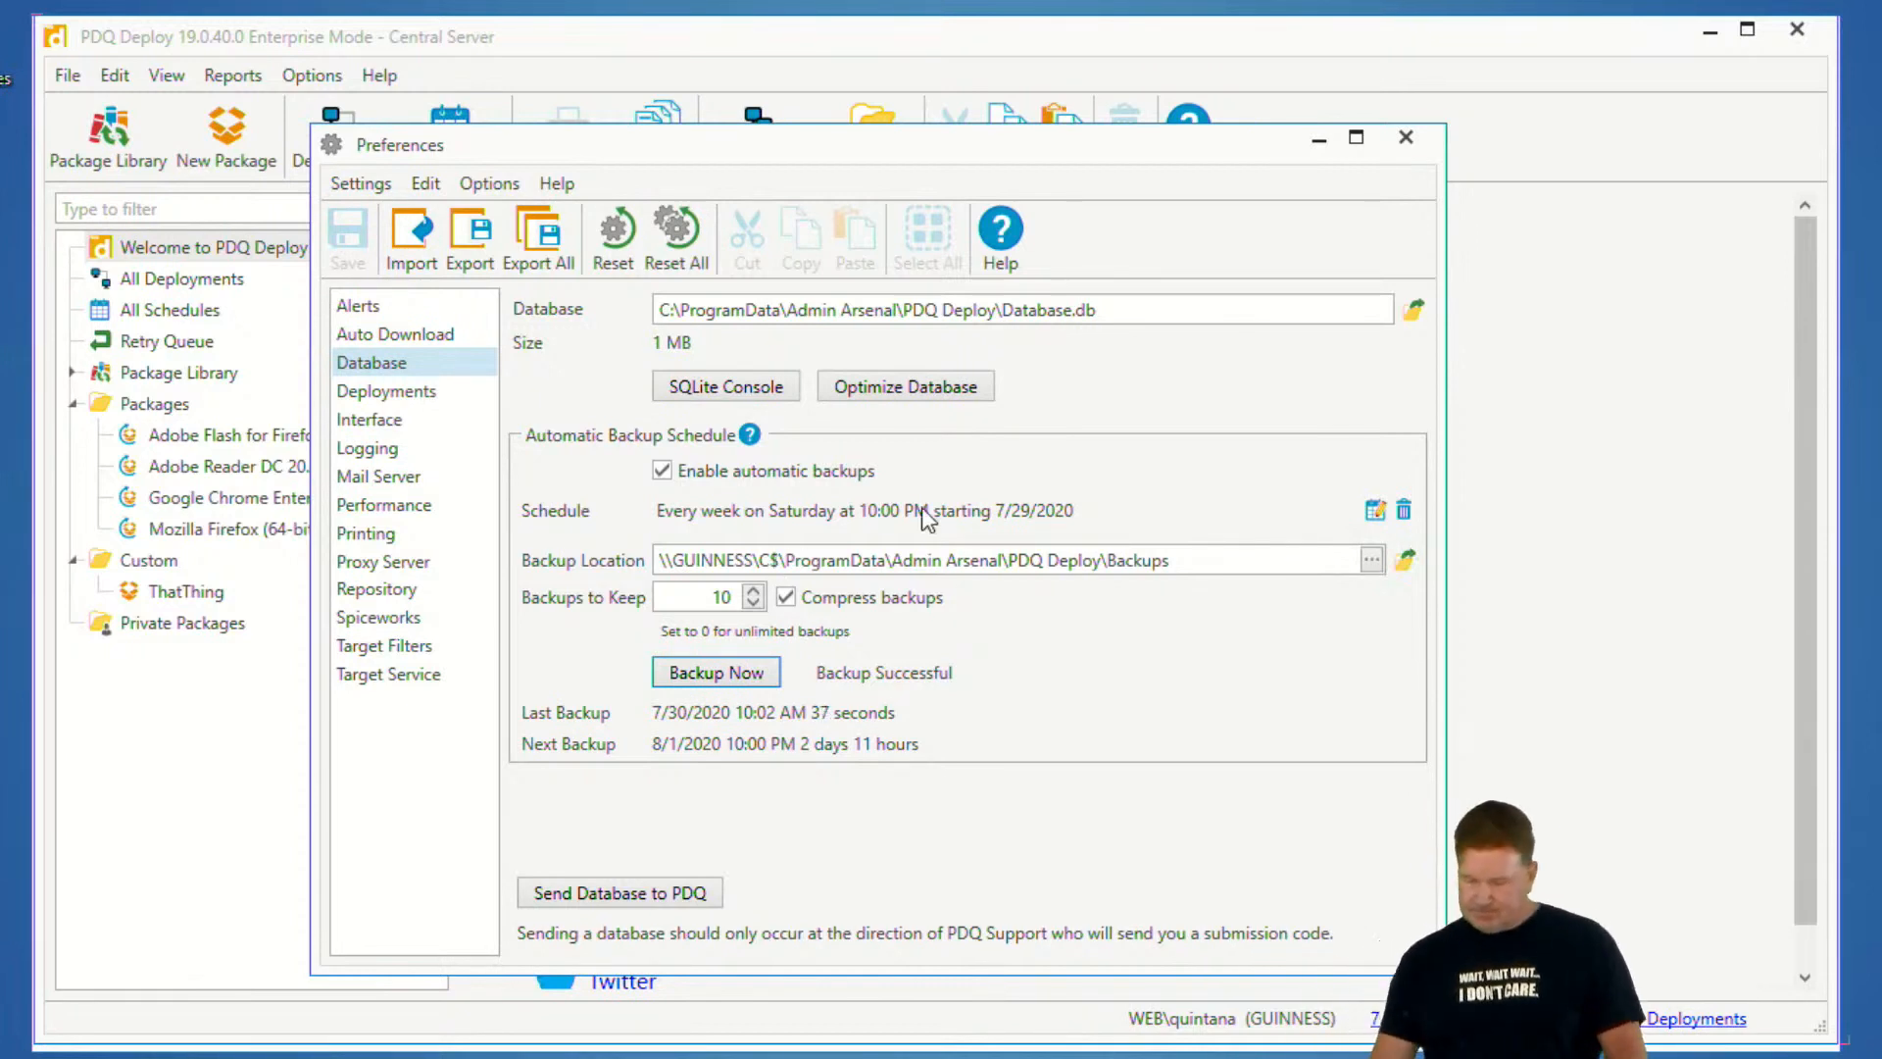
Check the database backup files in the configured backup location, and minimize that folder and the Preferences window
left_click(1403, 566)
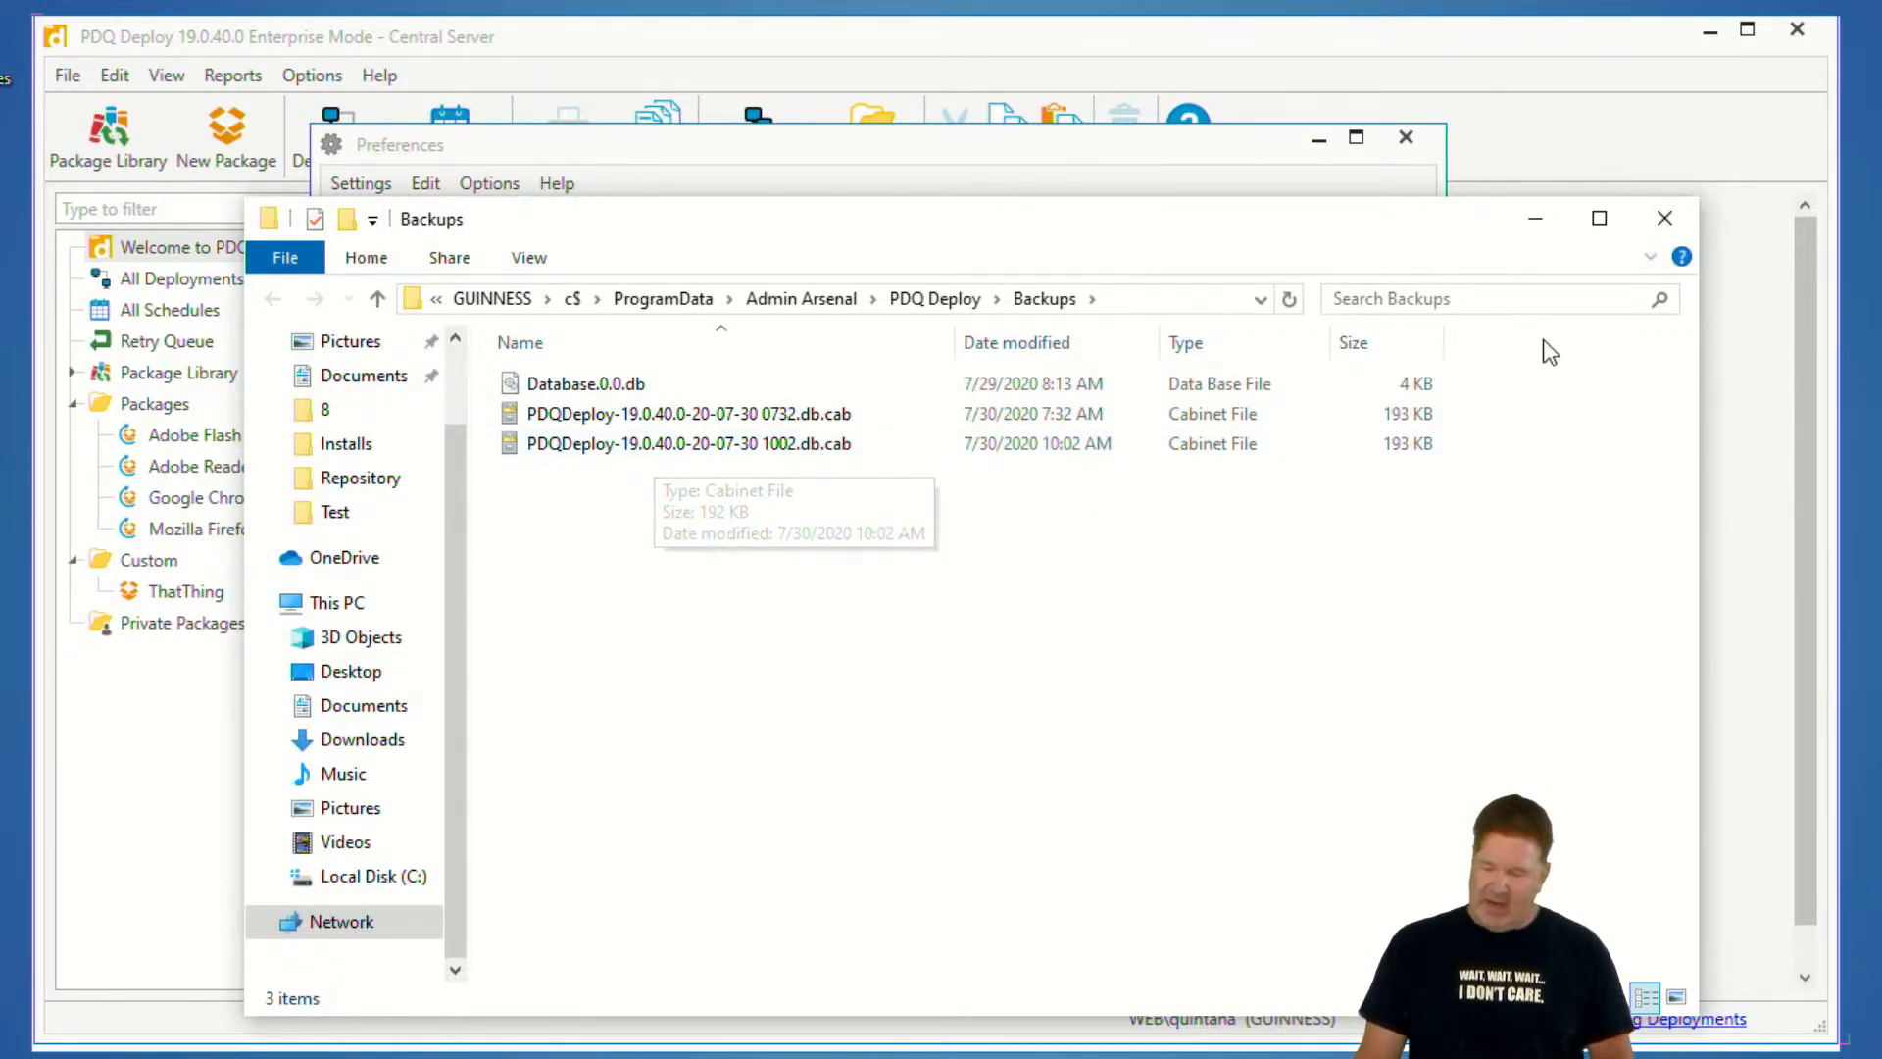
left_click(1542, 210)
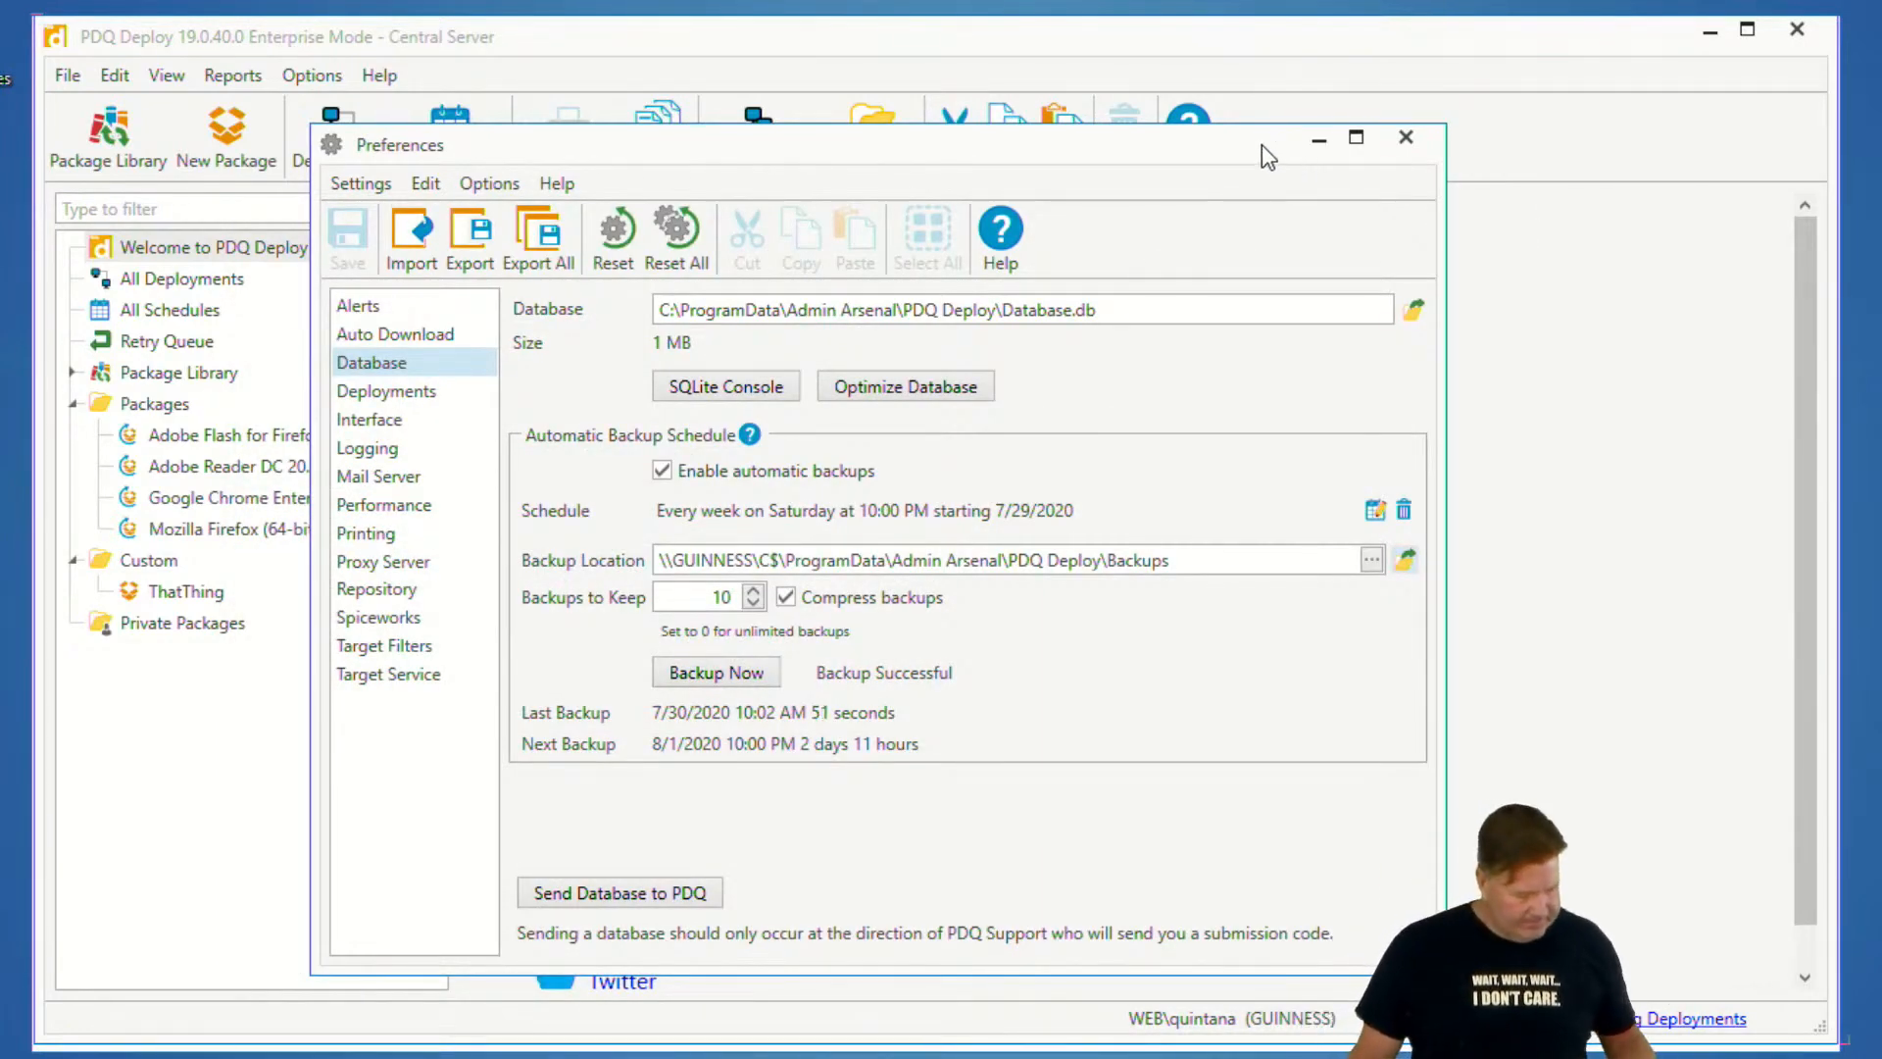
left_click(1318, 138)
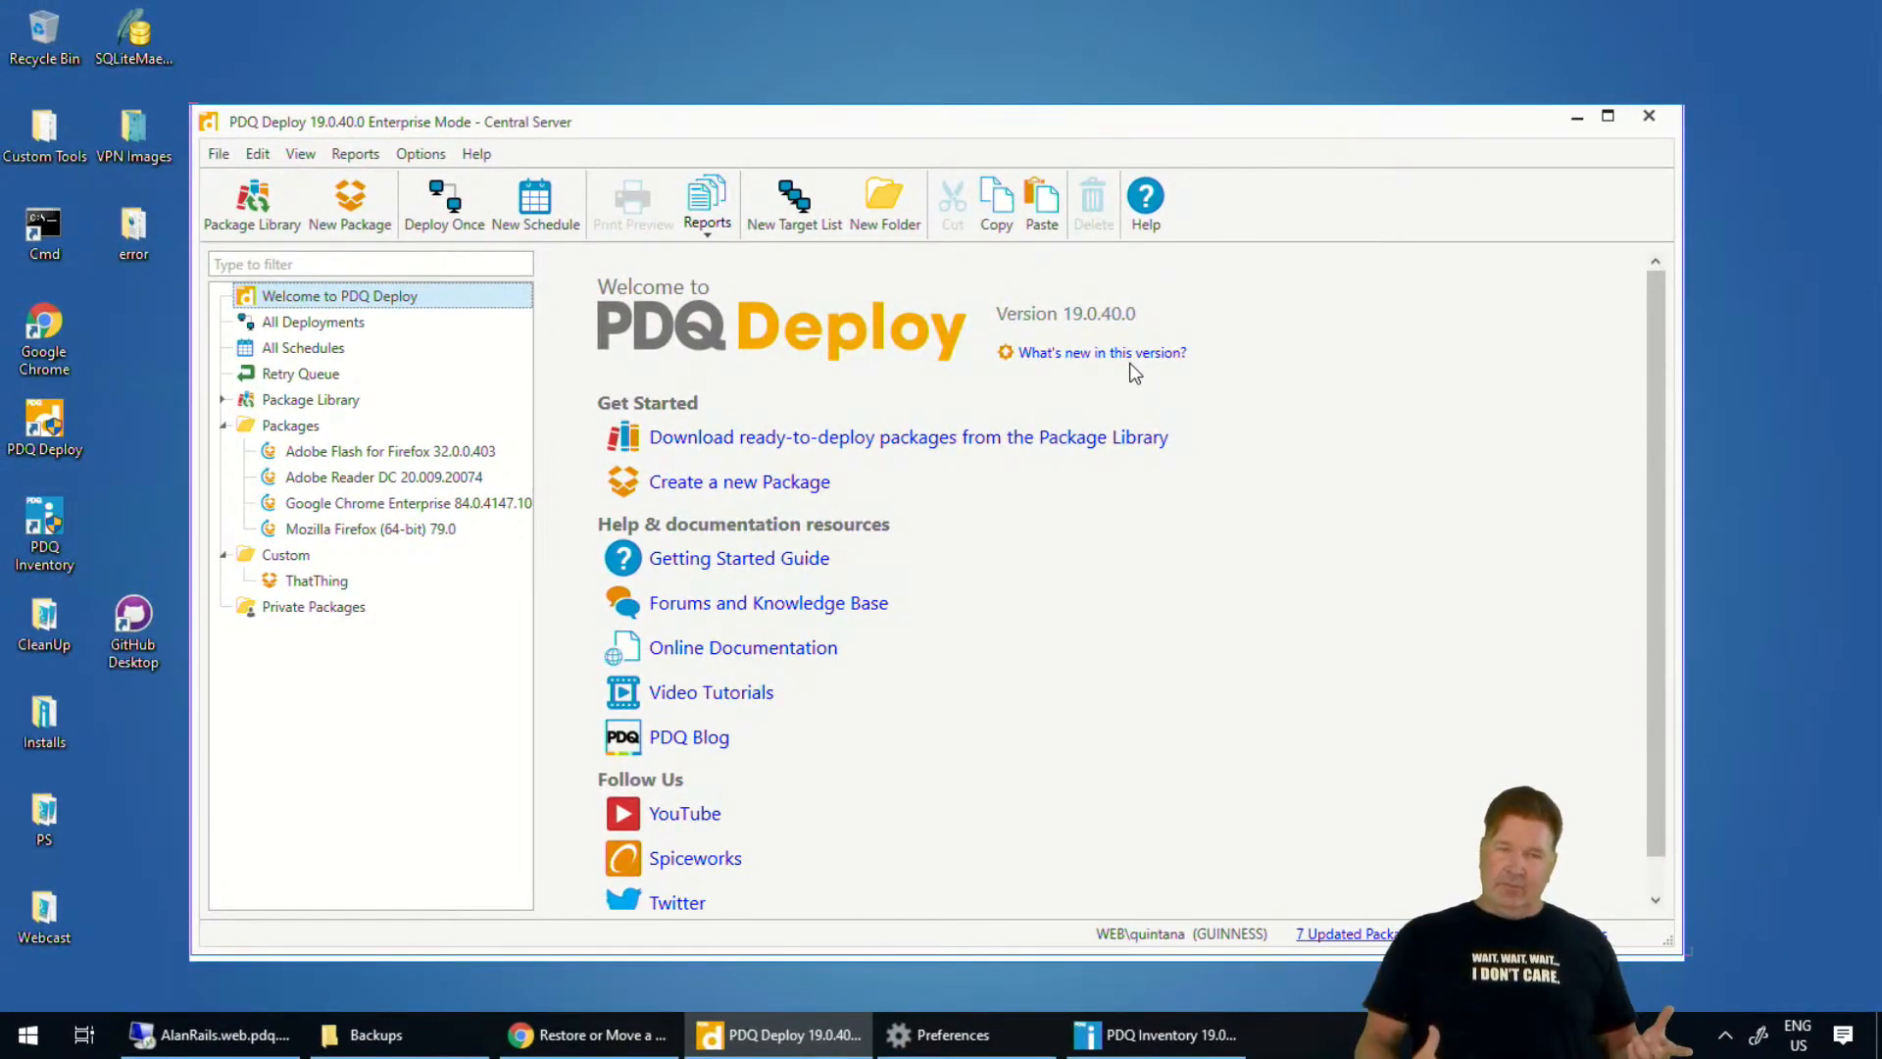
Switch to the AlanRails remote session to view its PDQ Deploy console, and minimize the session and the local console
left_click(186, 1037)
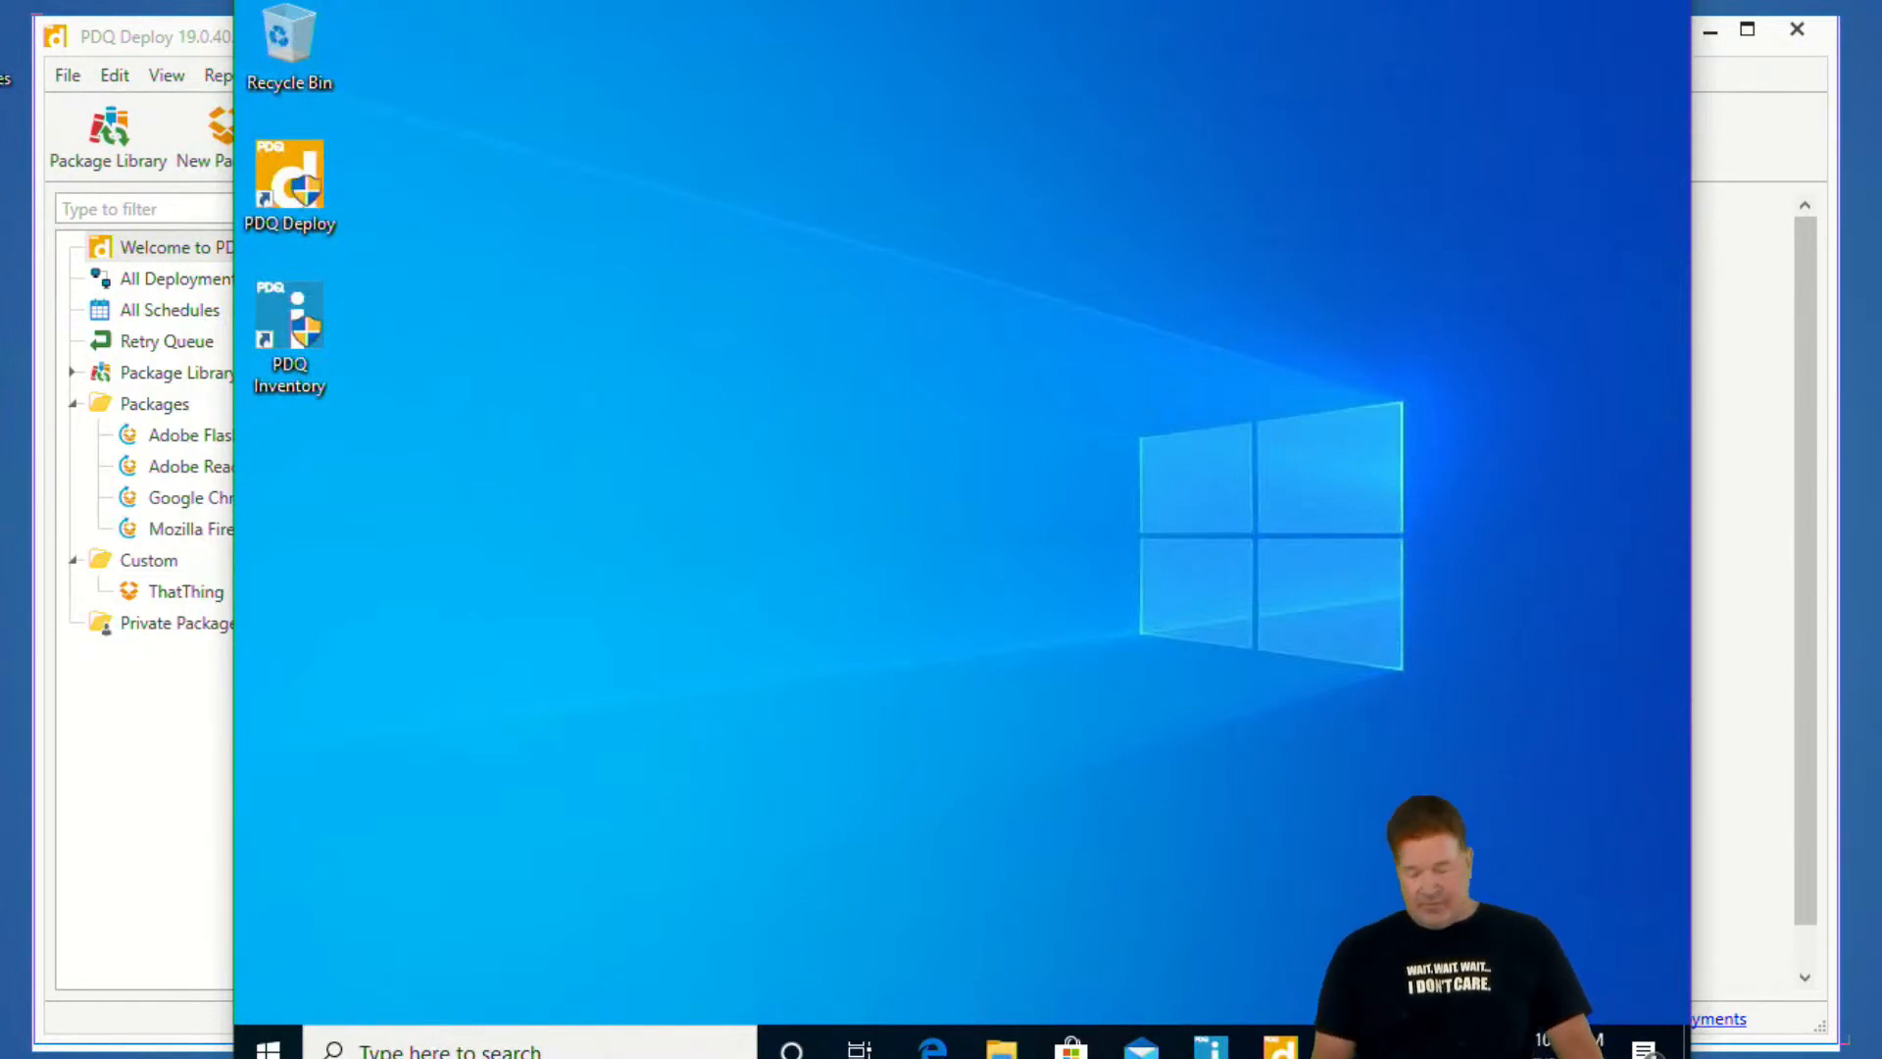
mouse_move(1279, 1043)
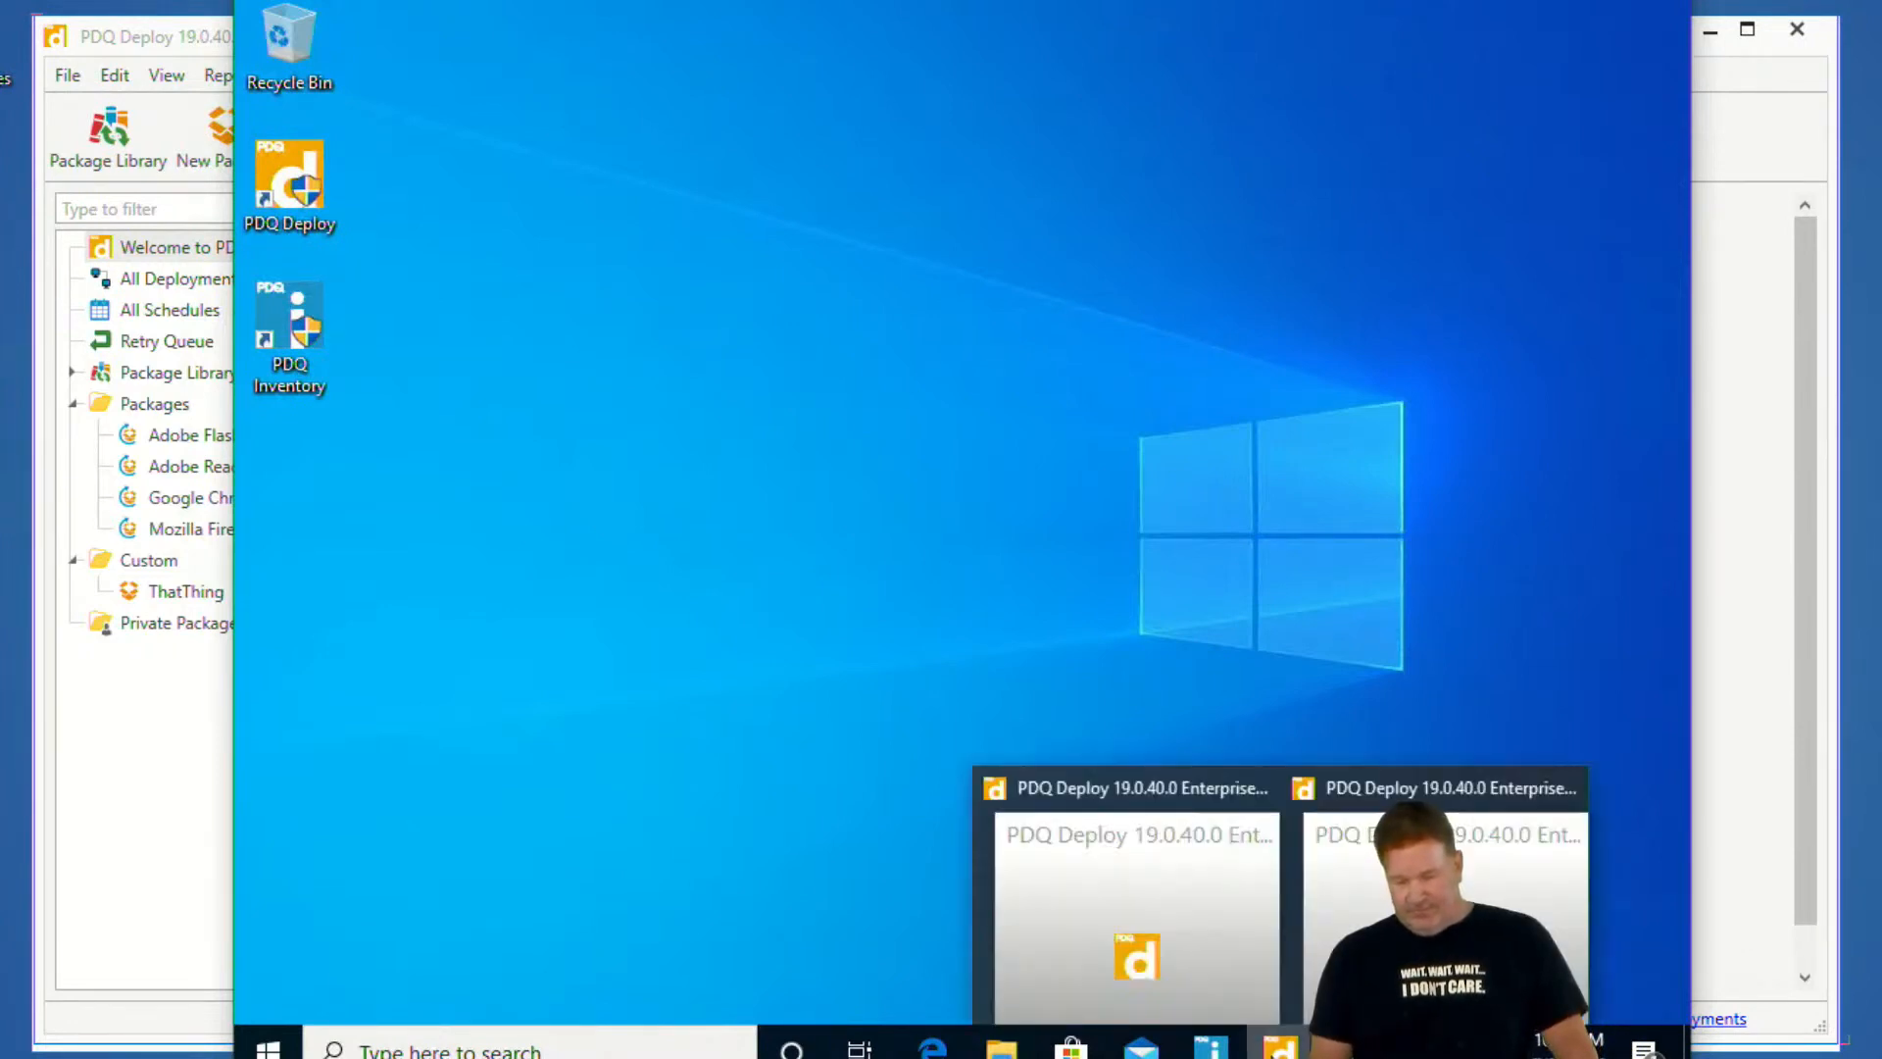
left_click(1138, 985)
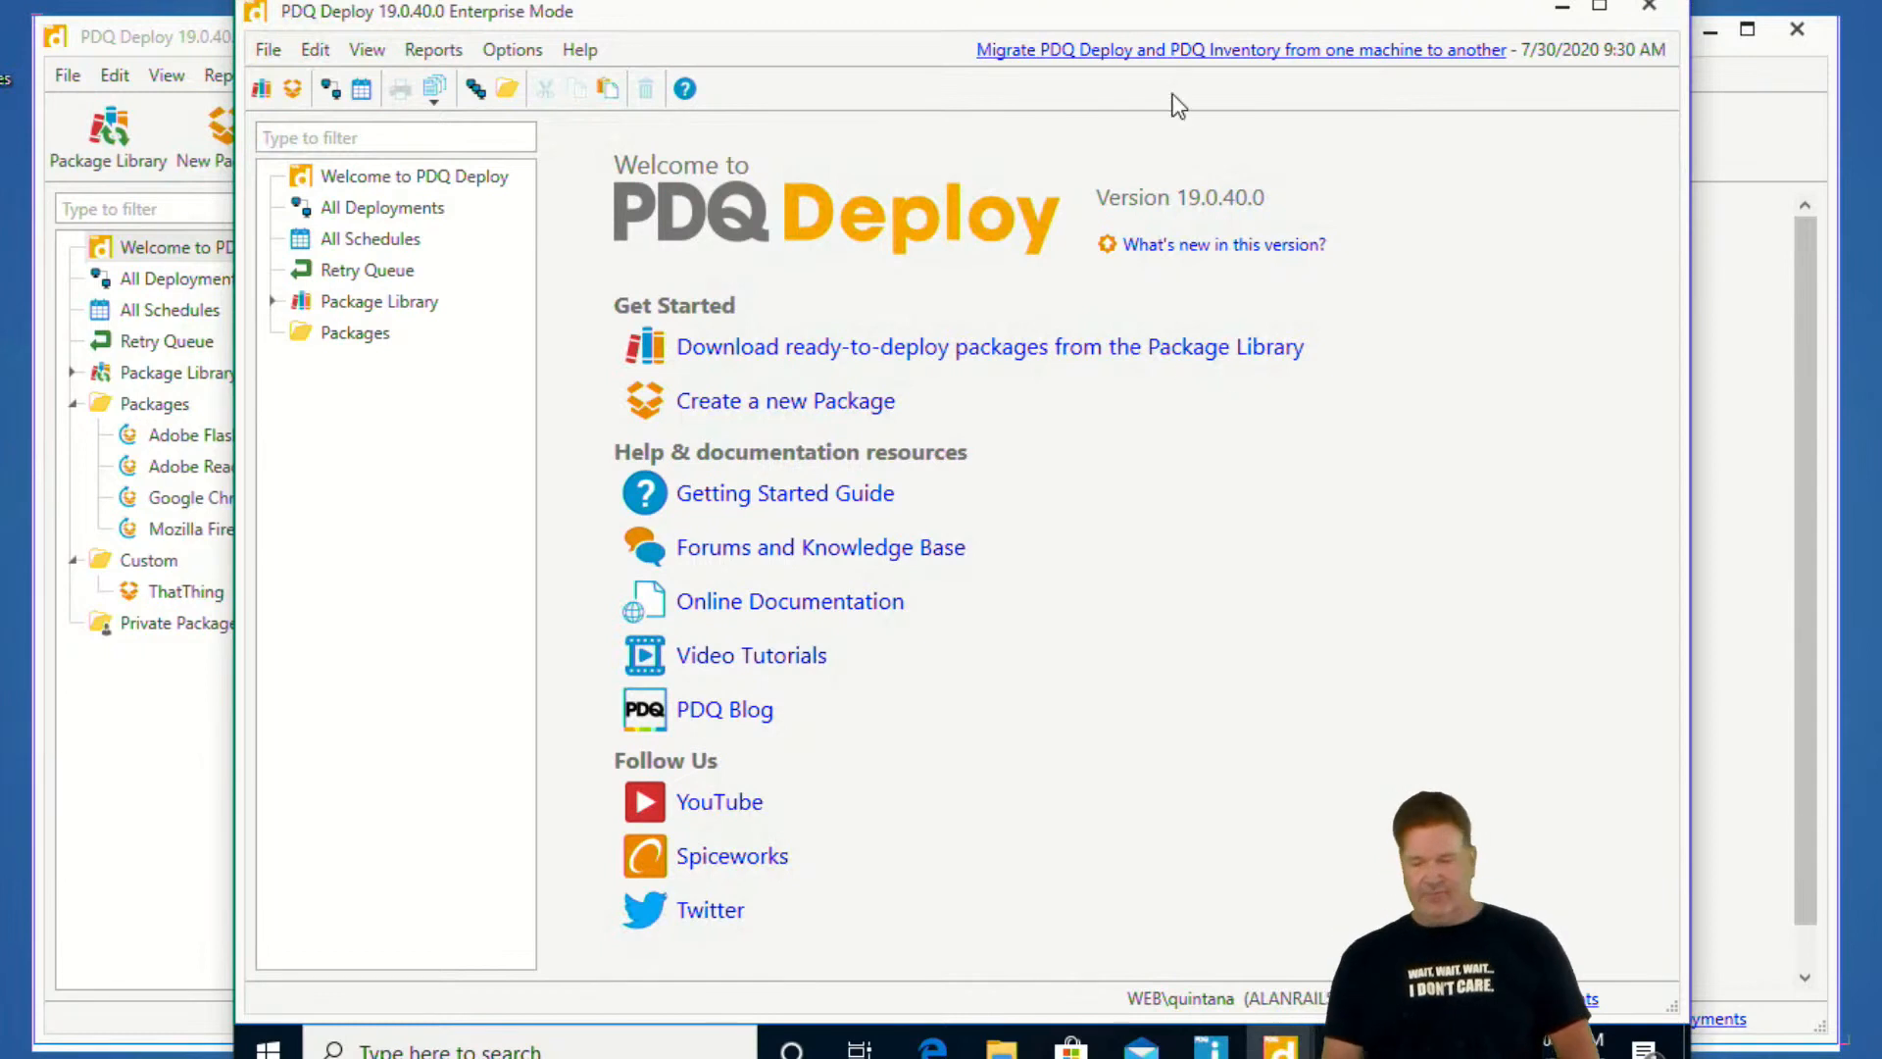
left_click(1563, 7)
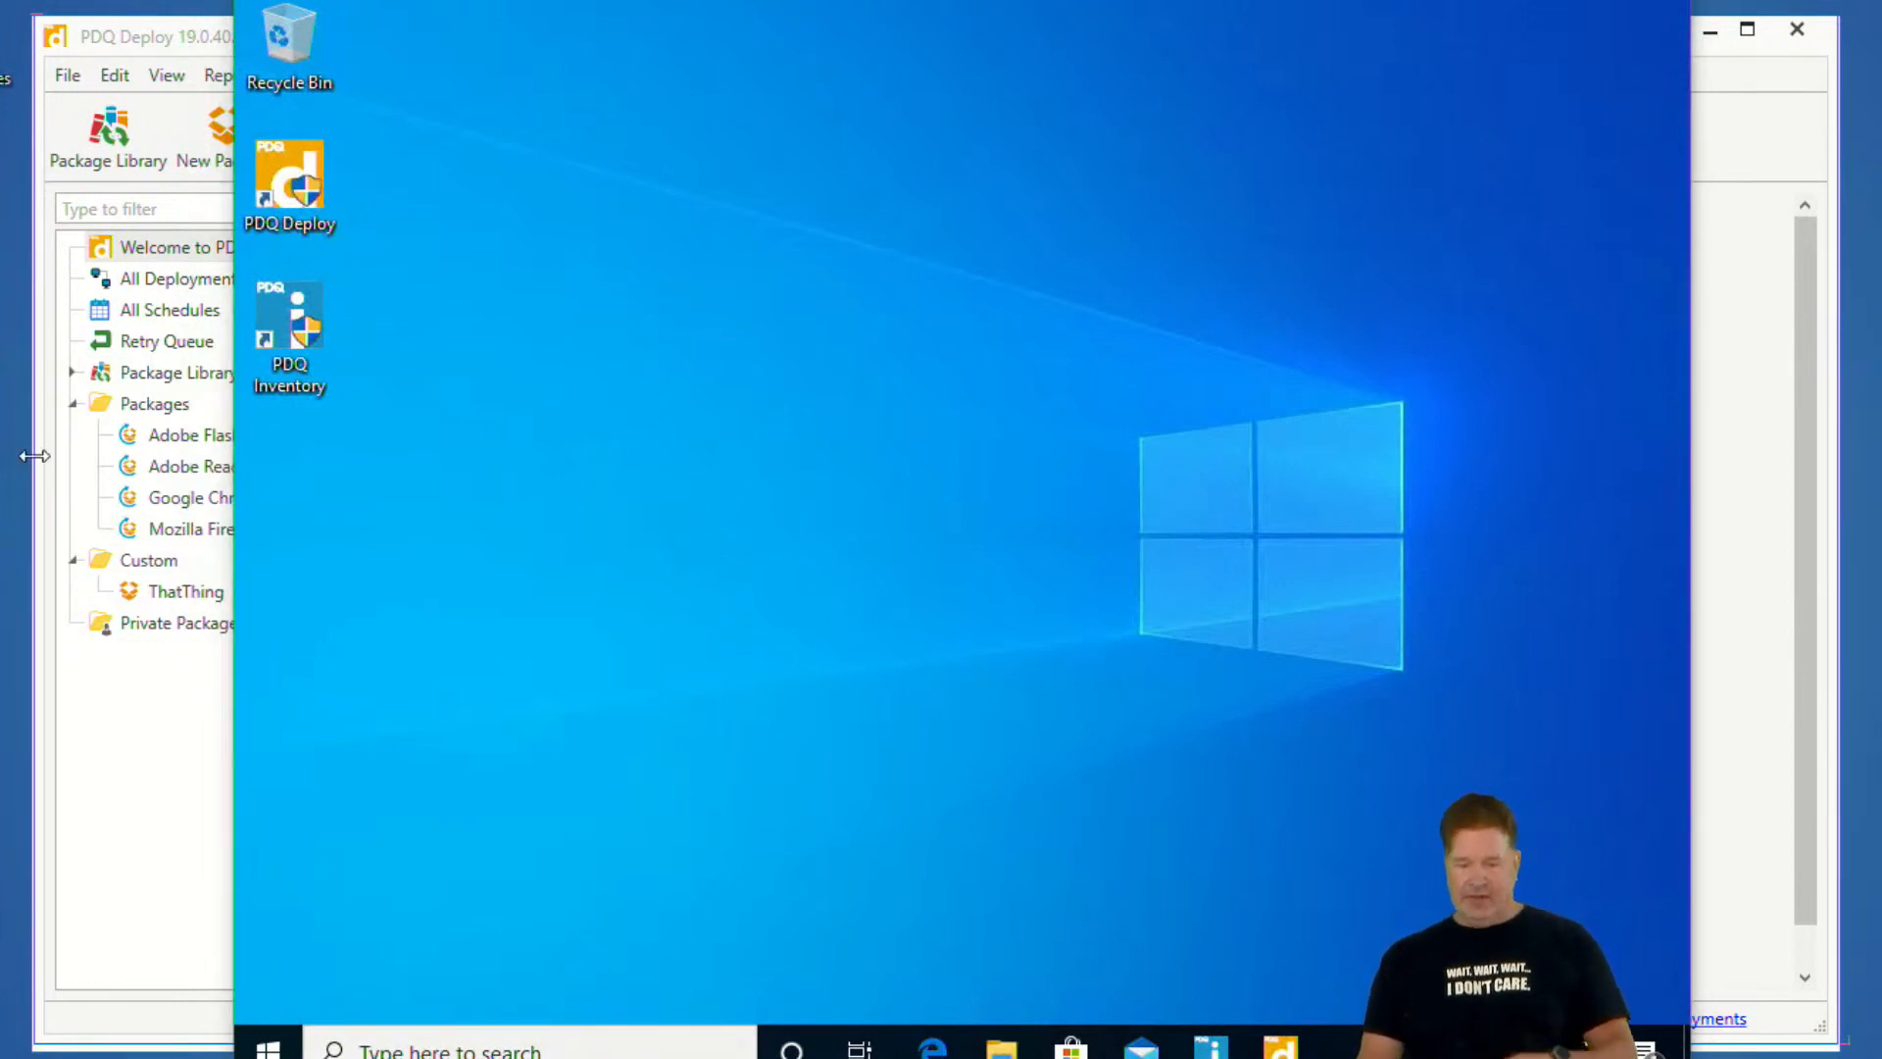
left_click(1588, 12)
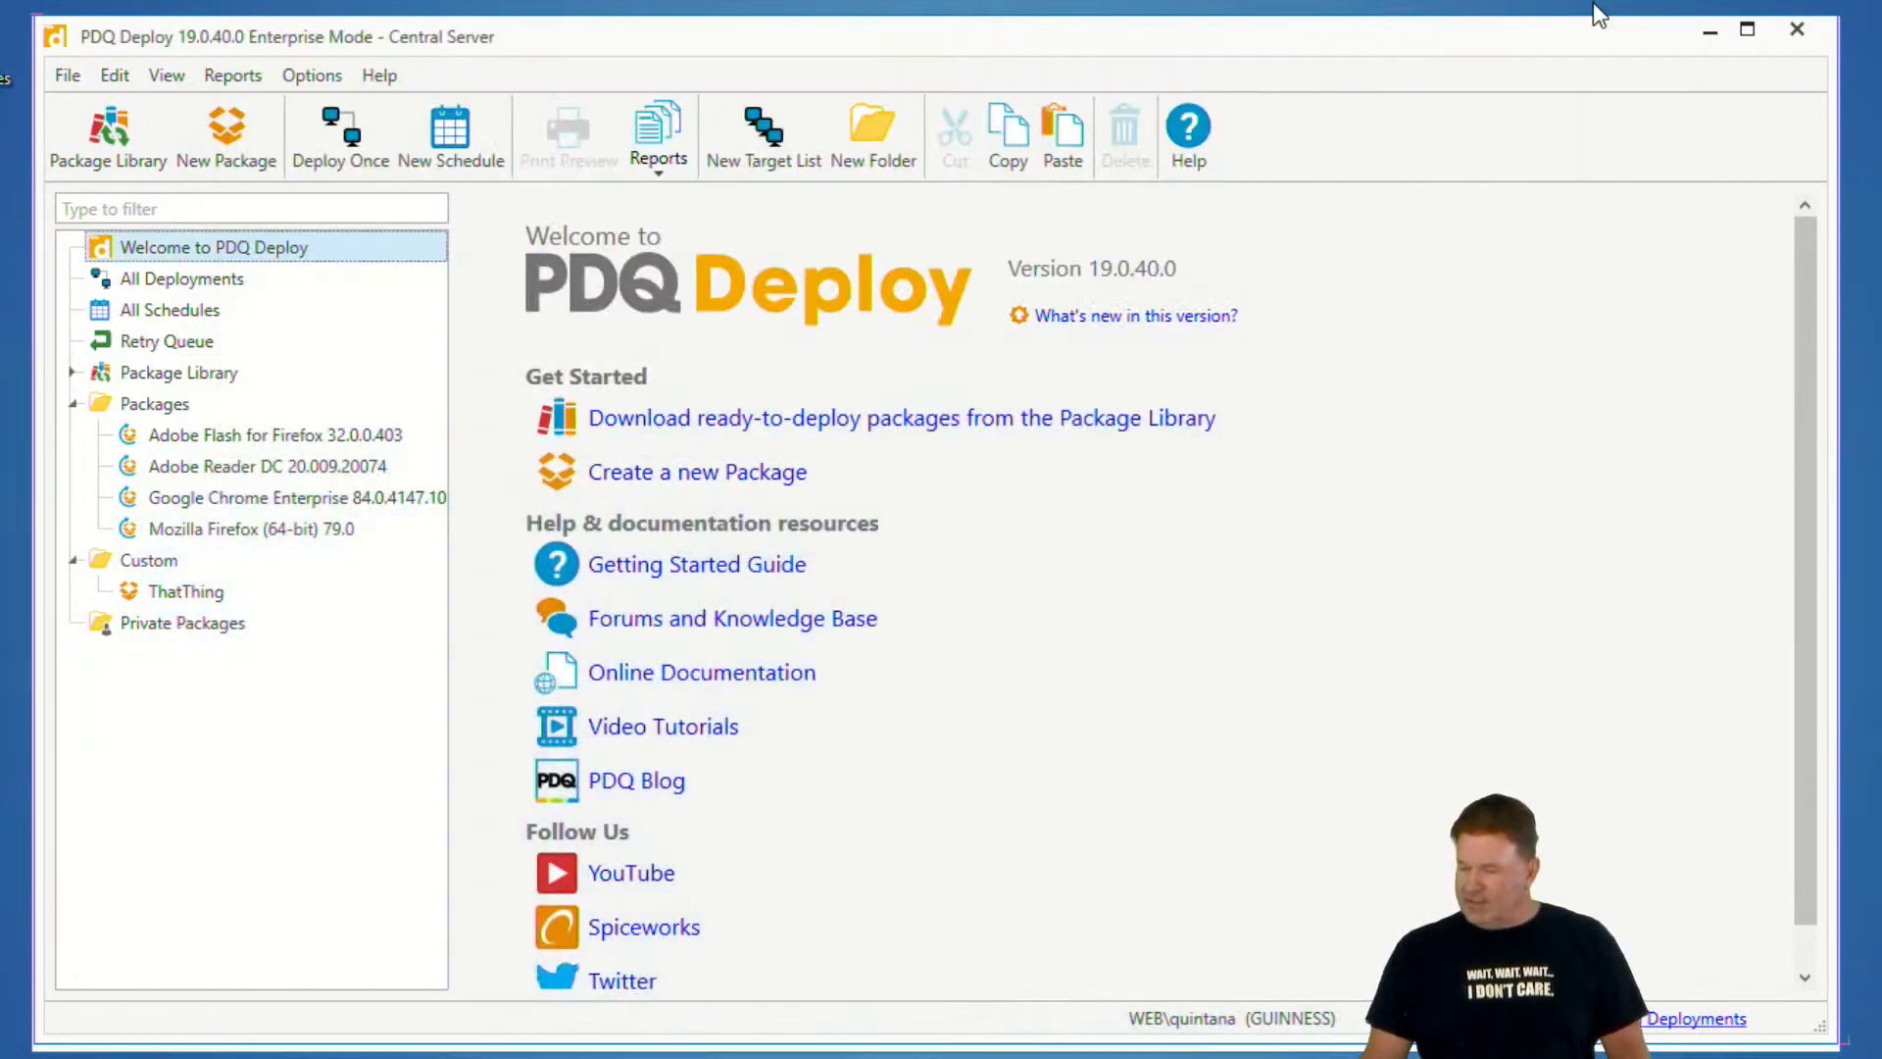
left_click(1687, 40)
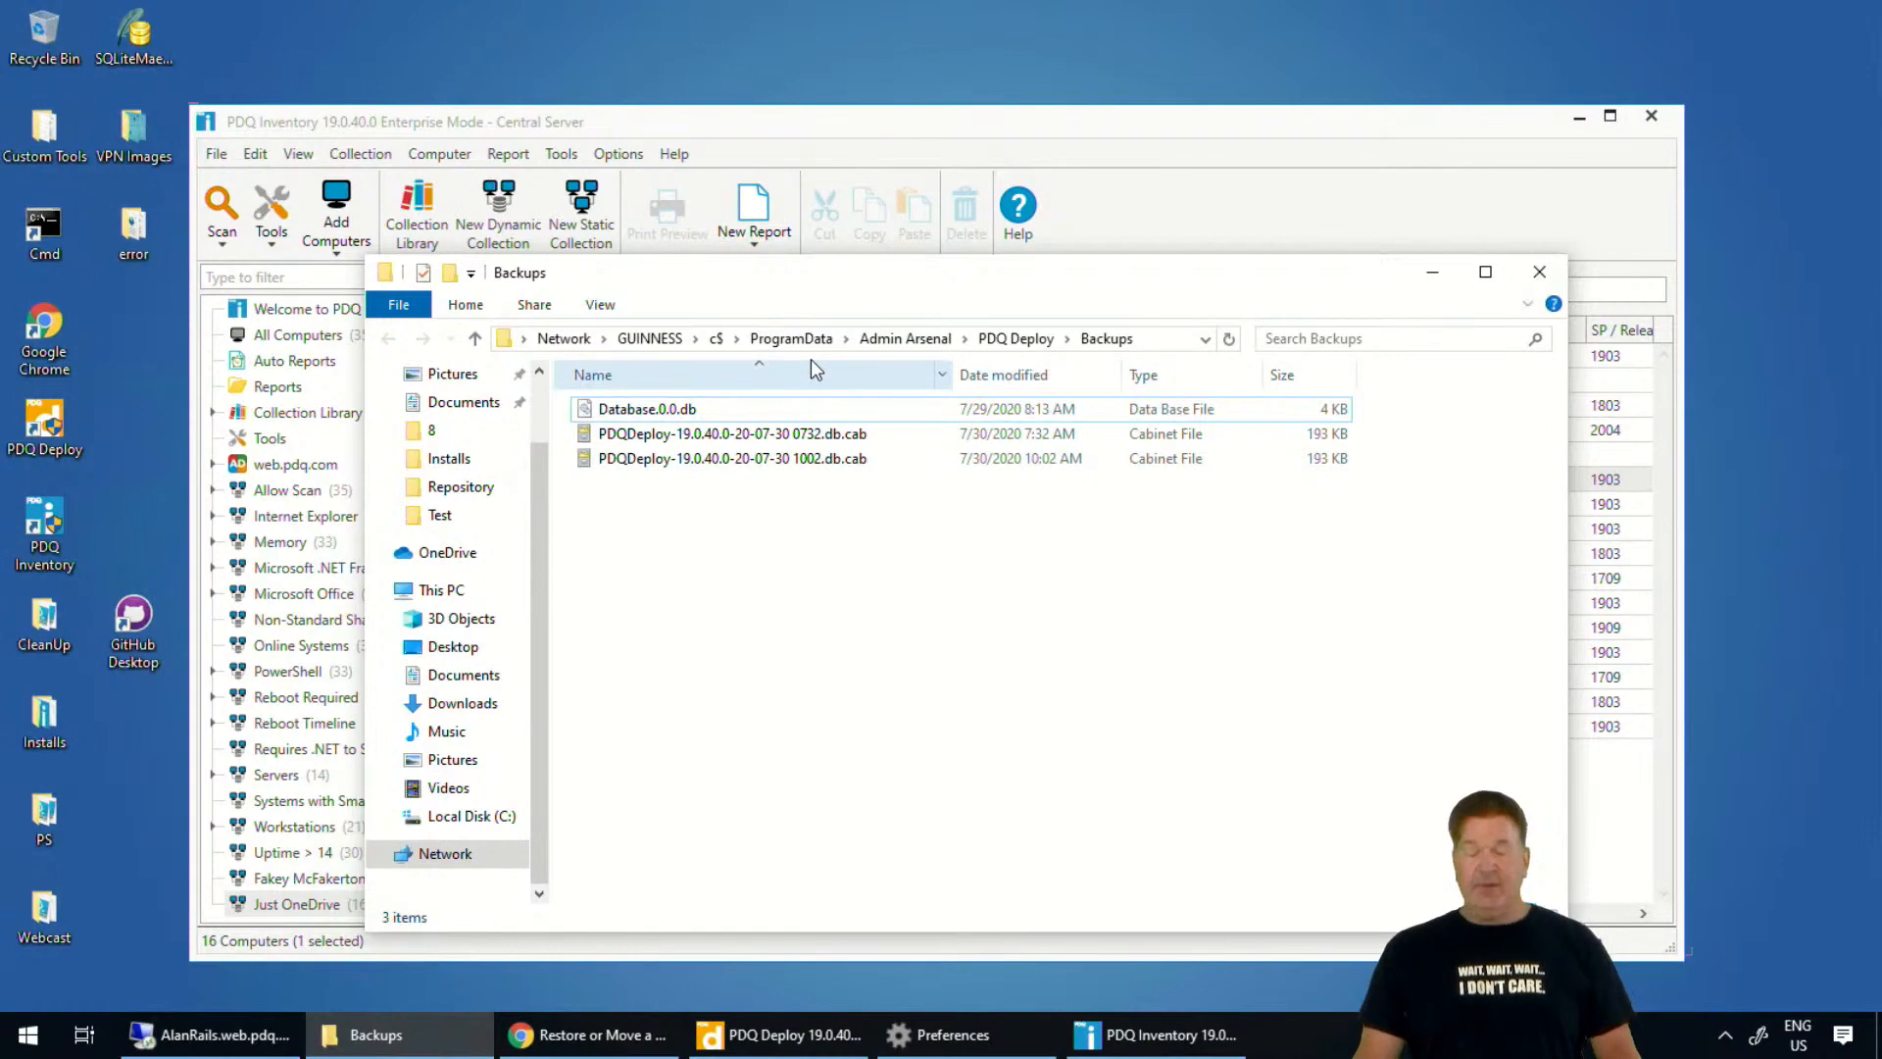
Go to the PDQ Inventory folder under ProgramData\Admin Arsenal on GUINNESS and select Database.db
left_click(818, 338)
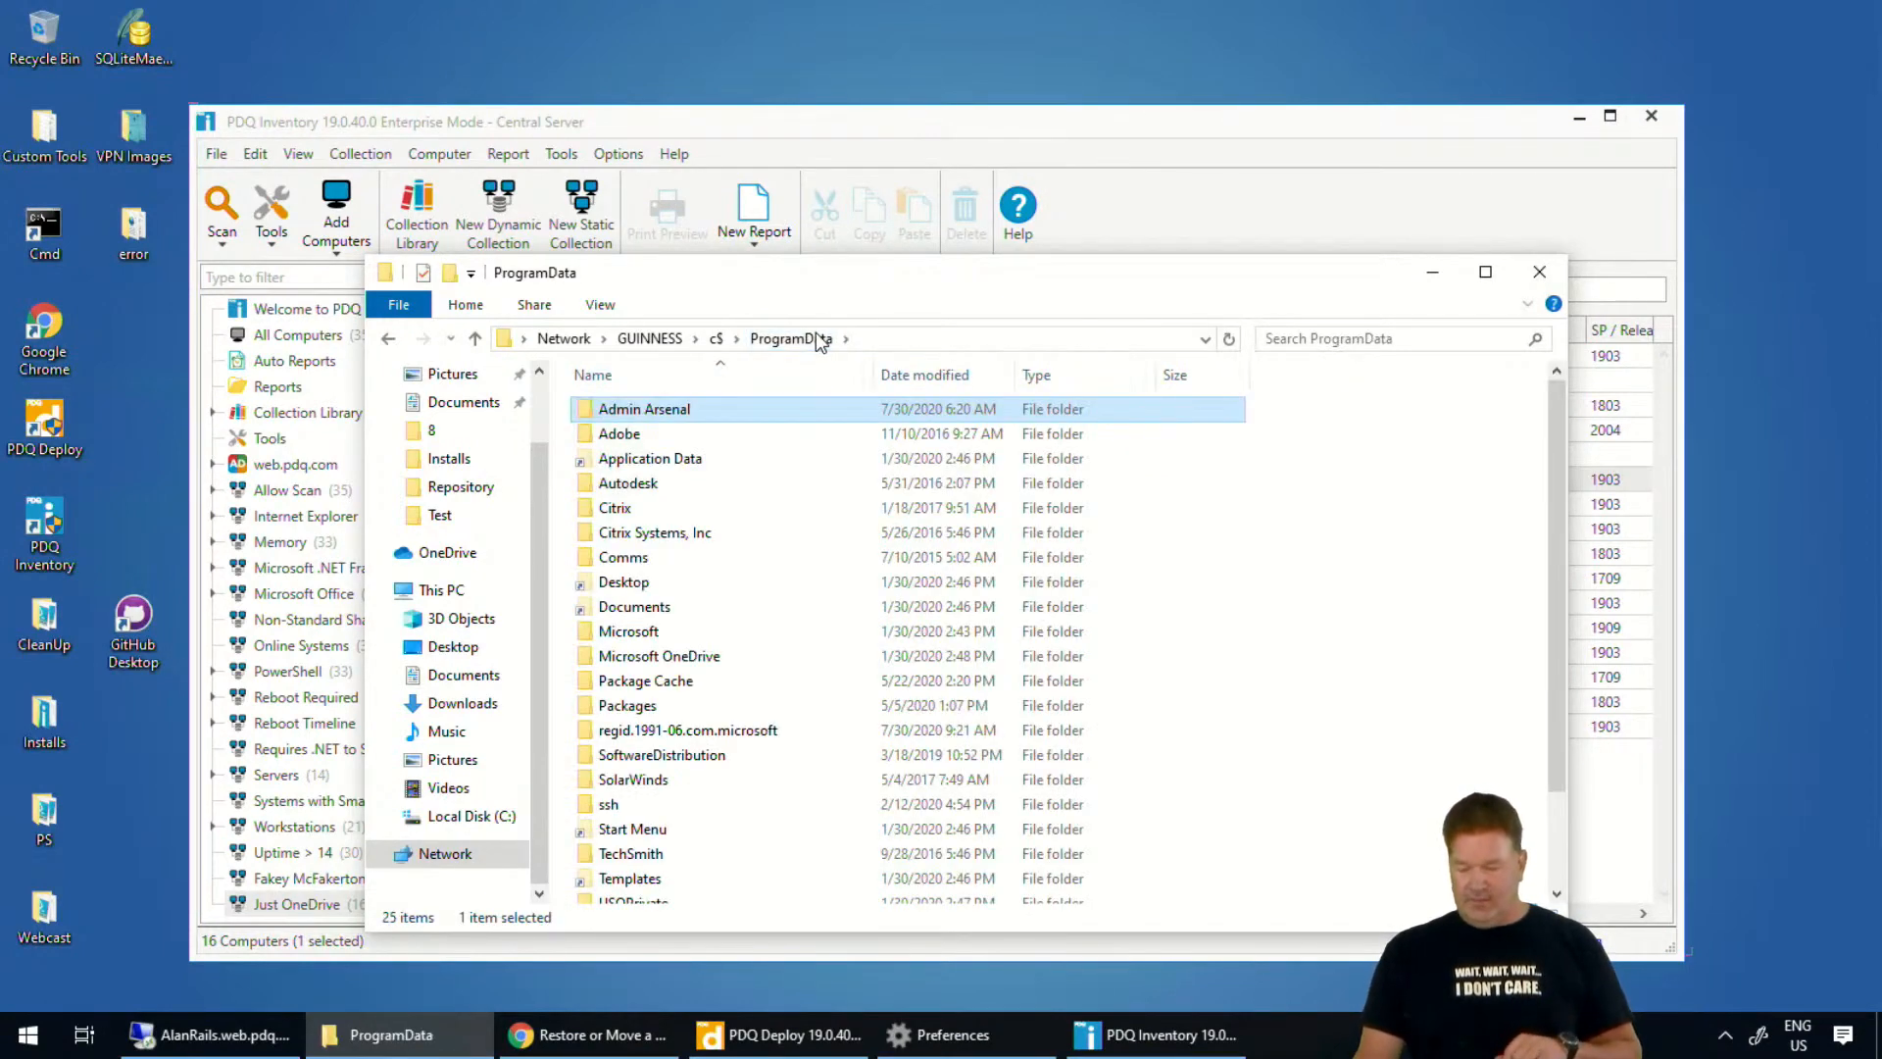
double_click(647, 409)
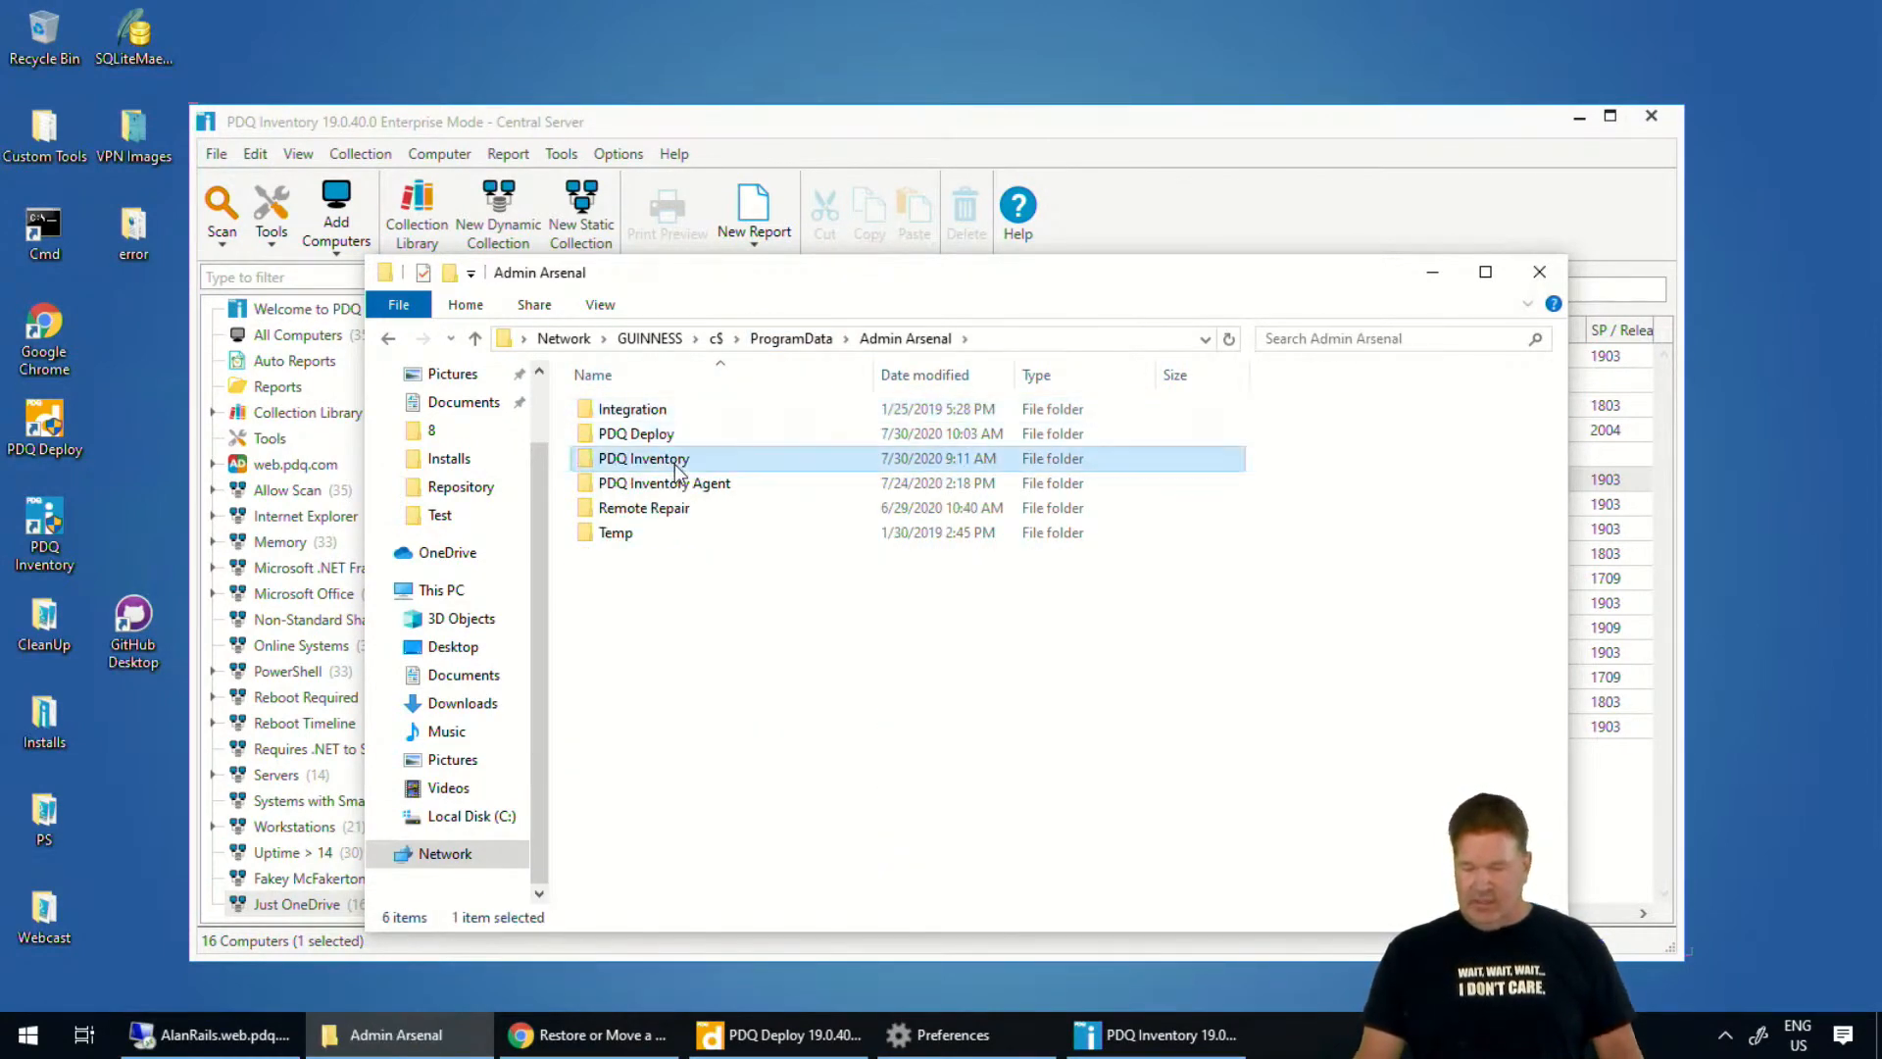
double_click(655, 458)
left_click(676, 583)
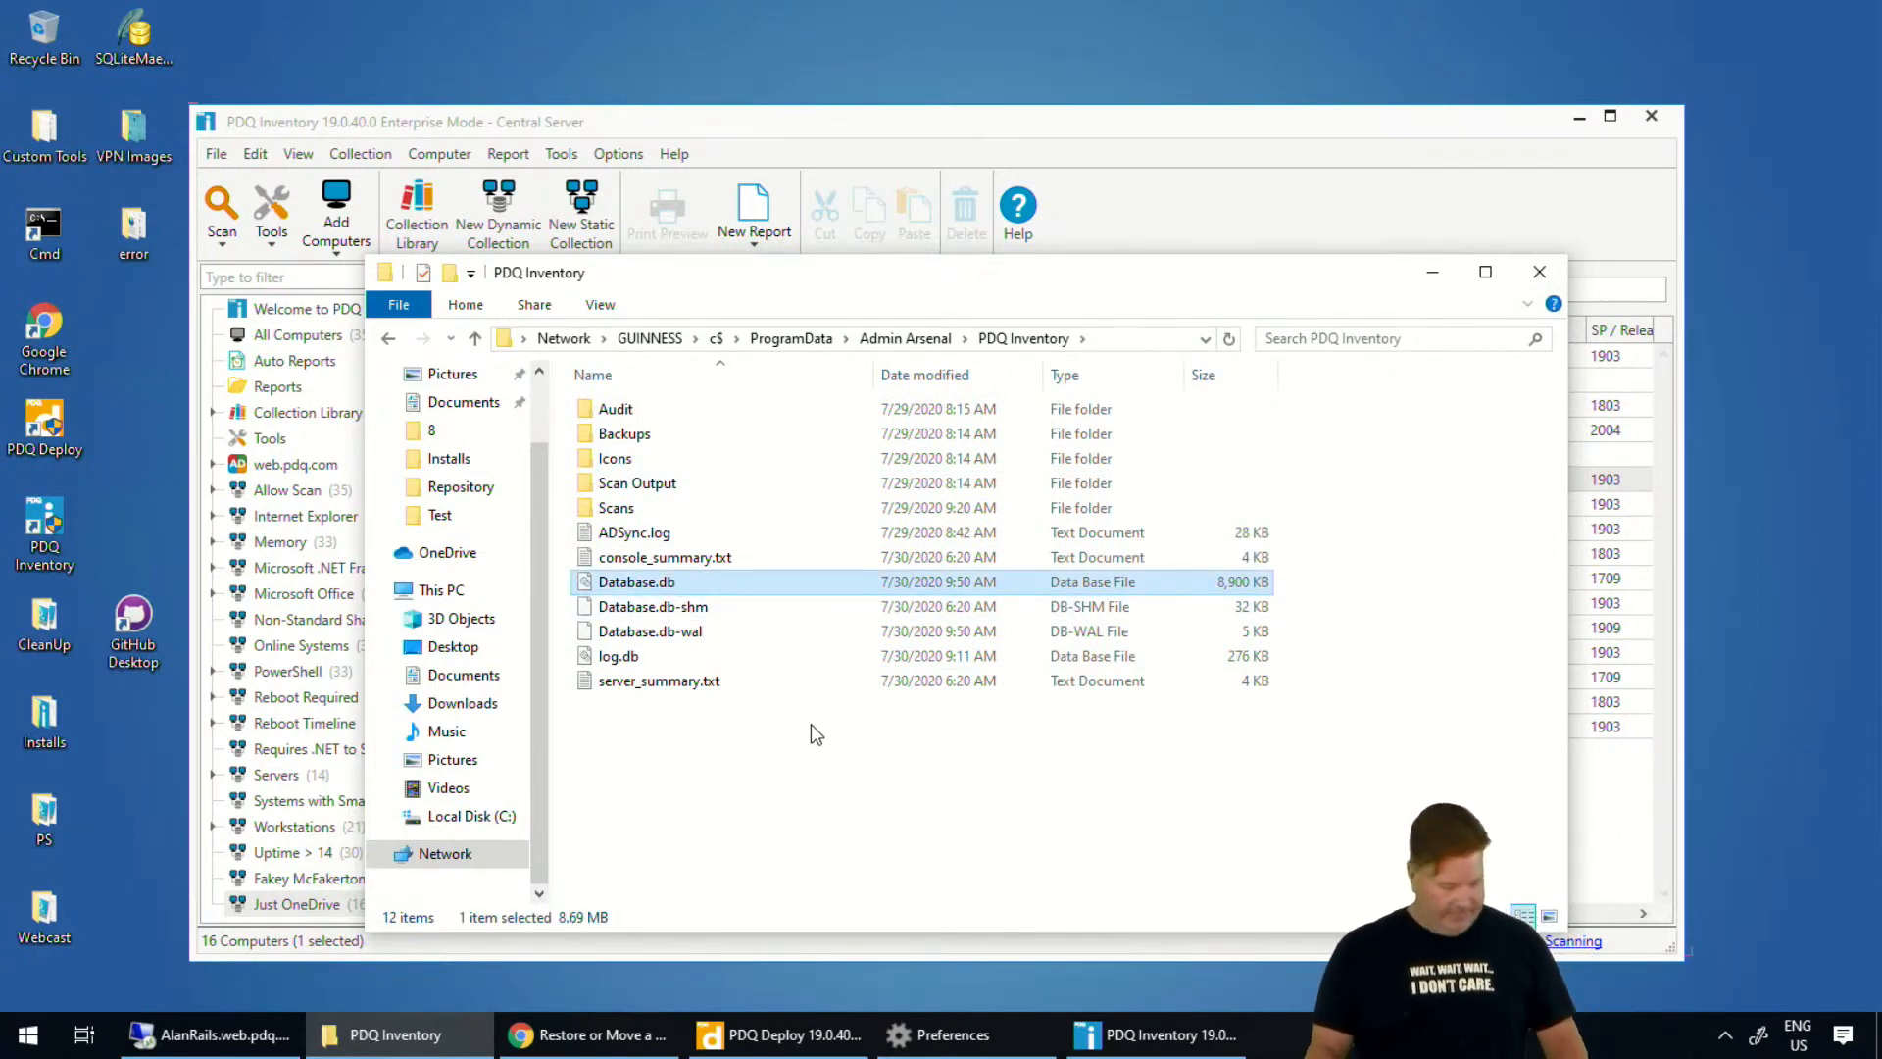
mouse_move(806, 519)
left_mouse_down()
mouse_move(555, 542)
mouse_move(867, 617)
mouse_move(635, 533)
left_mouse_up()
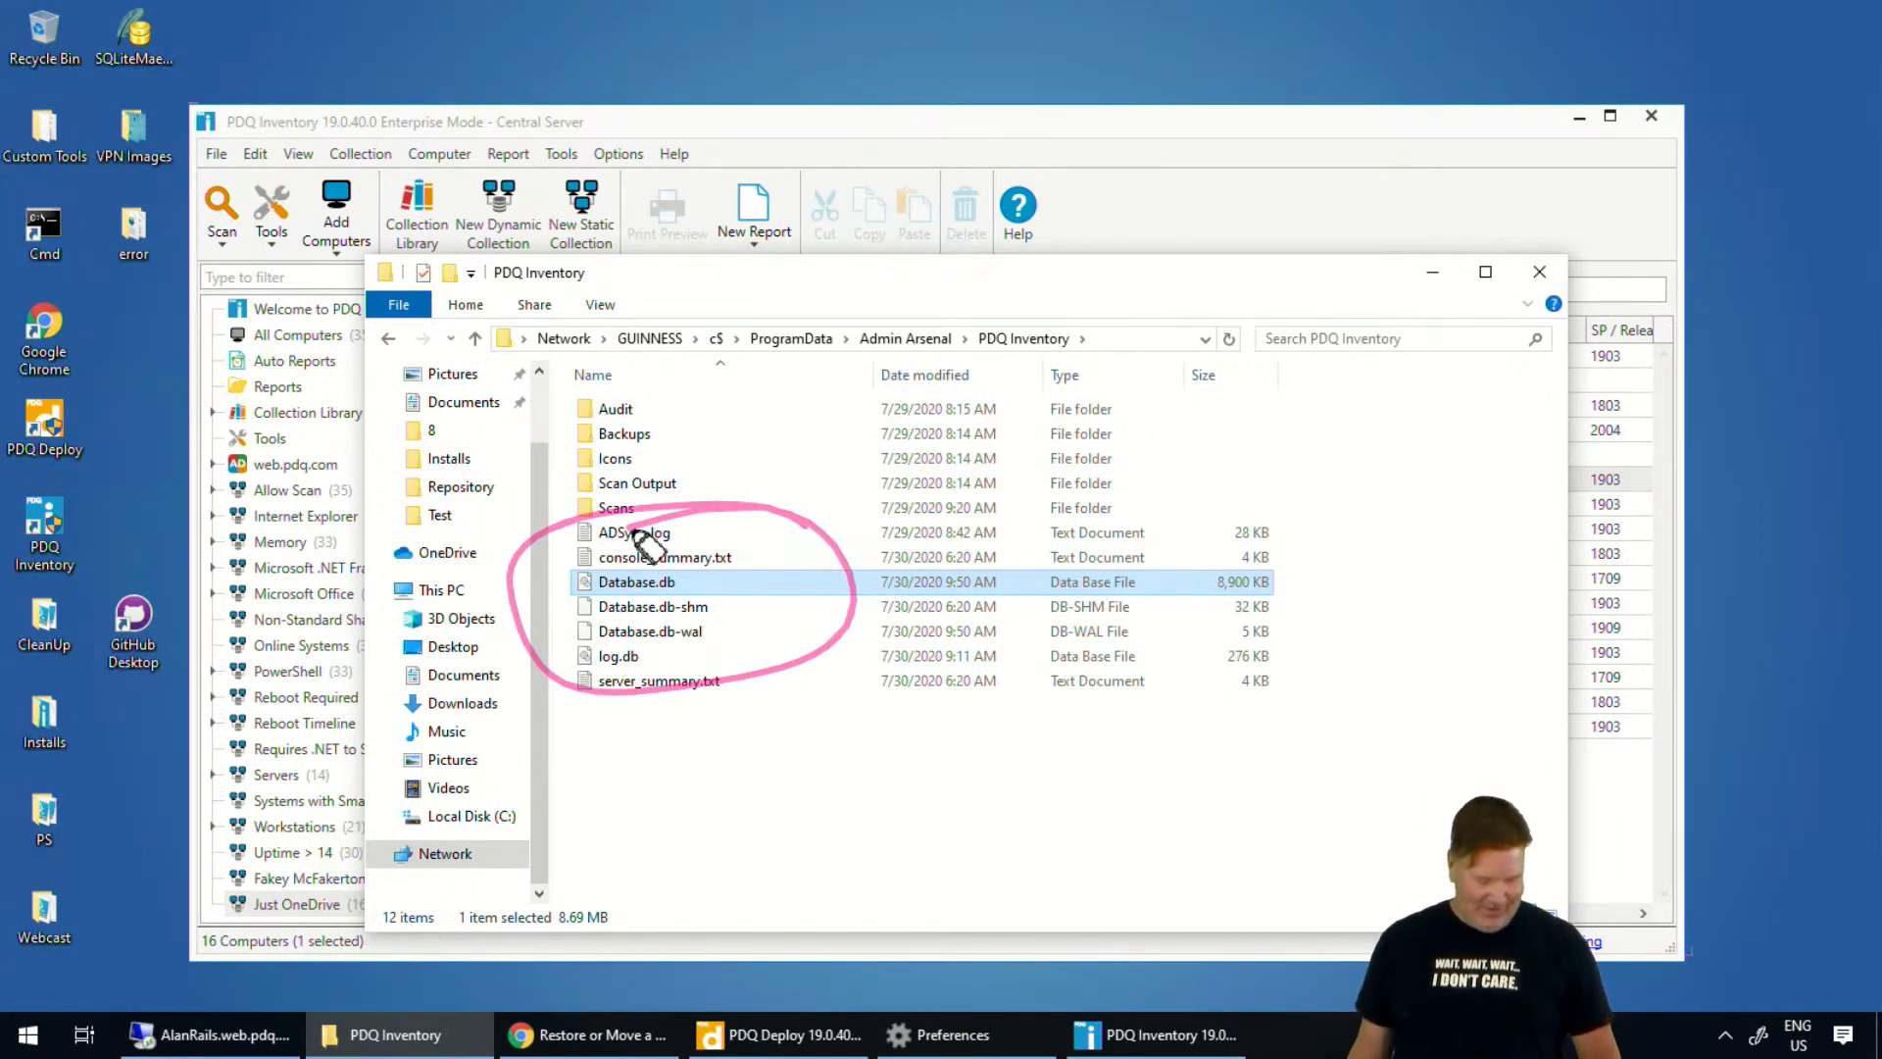
key("e")
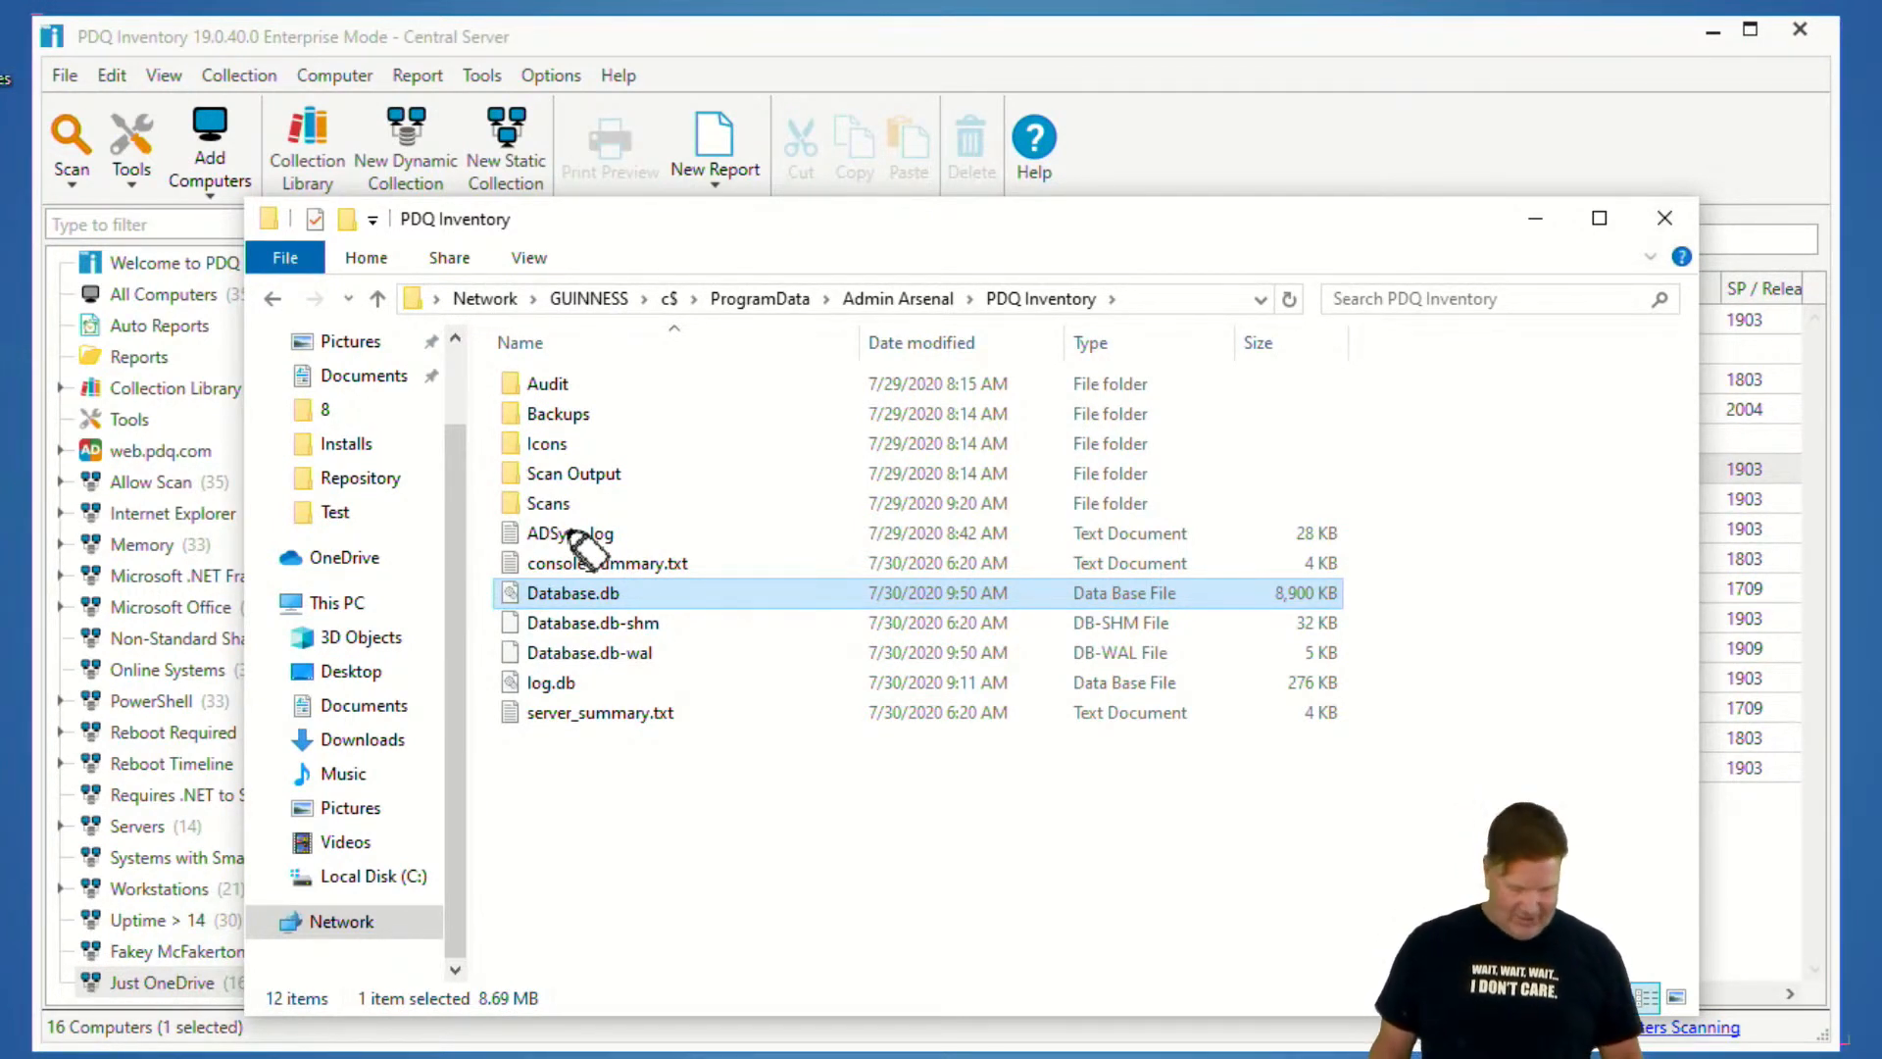
mouse_move(593, 625)
left_mouse_down()
mouse_move(671, 625)
mouse_move(493, 625)
left_mouse_up()
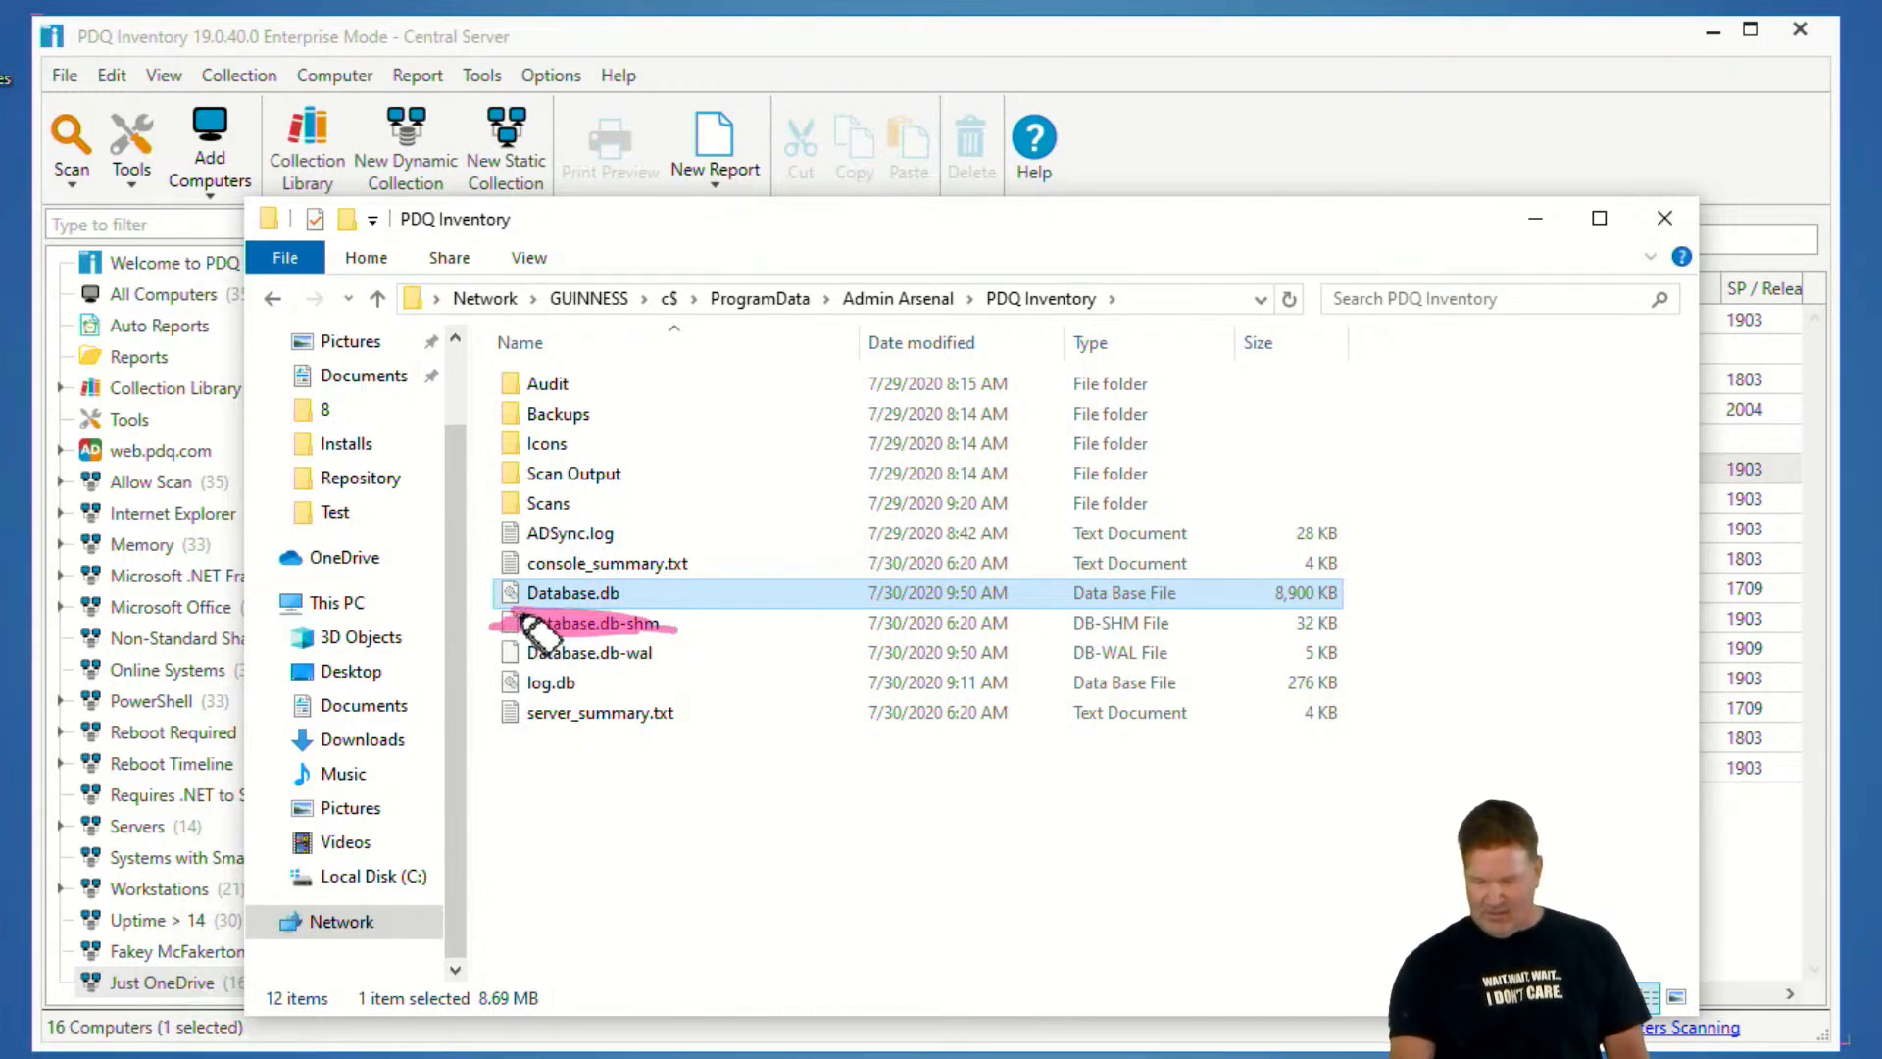
key("Escape")
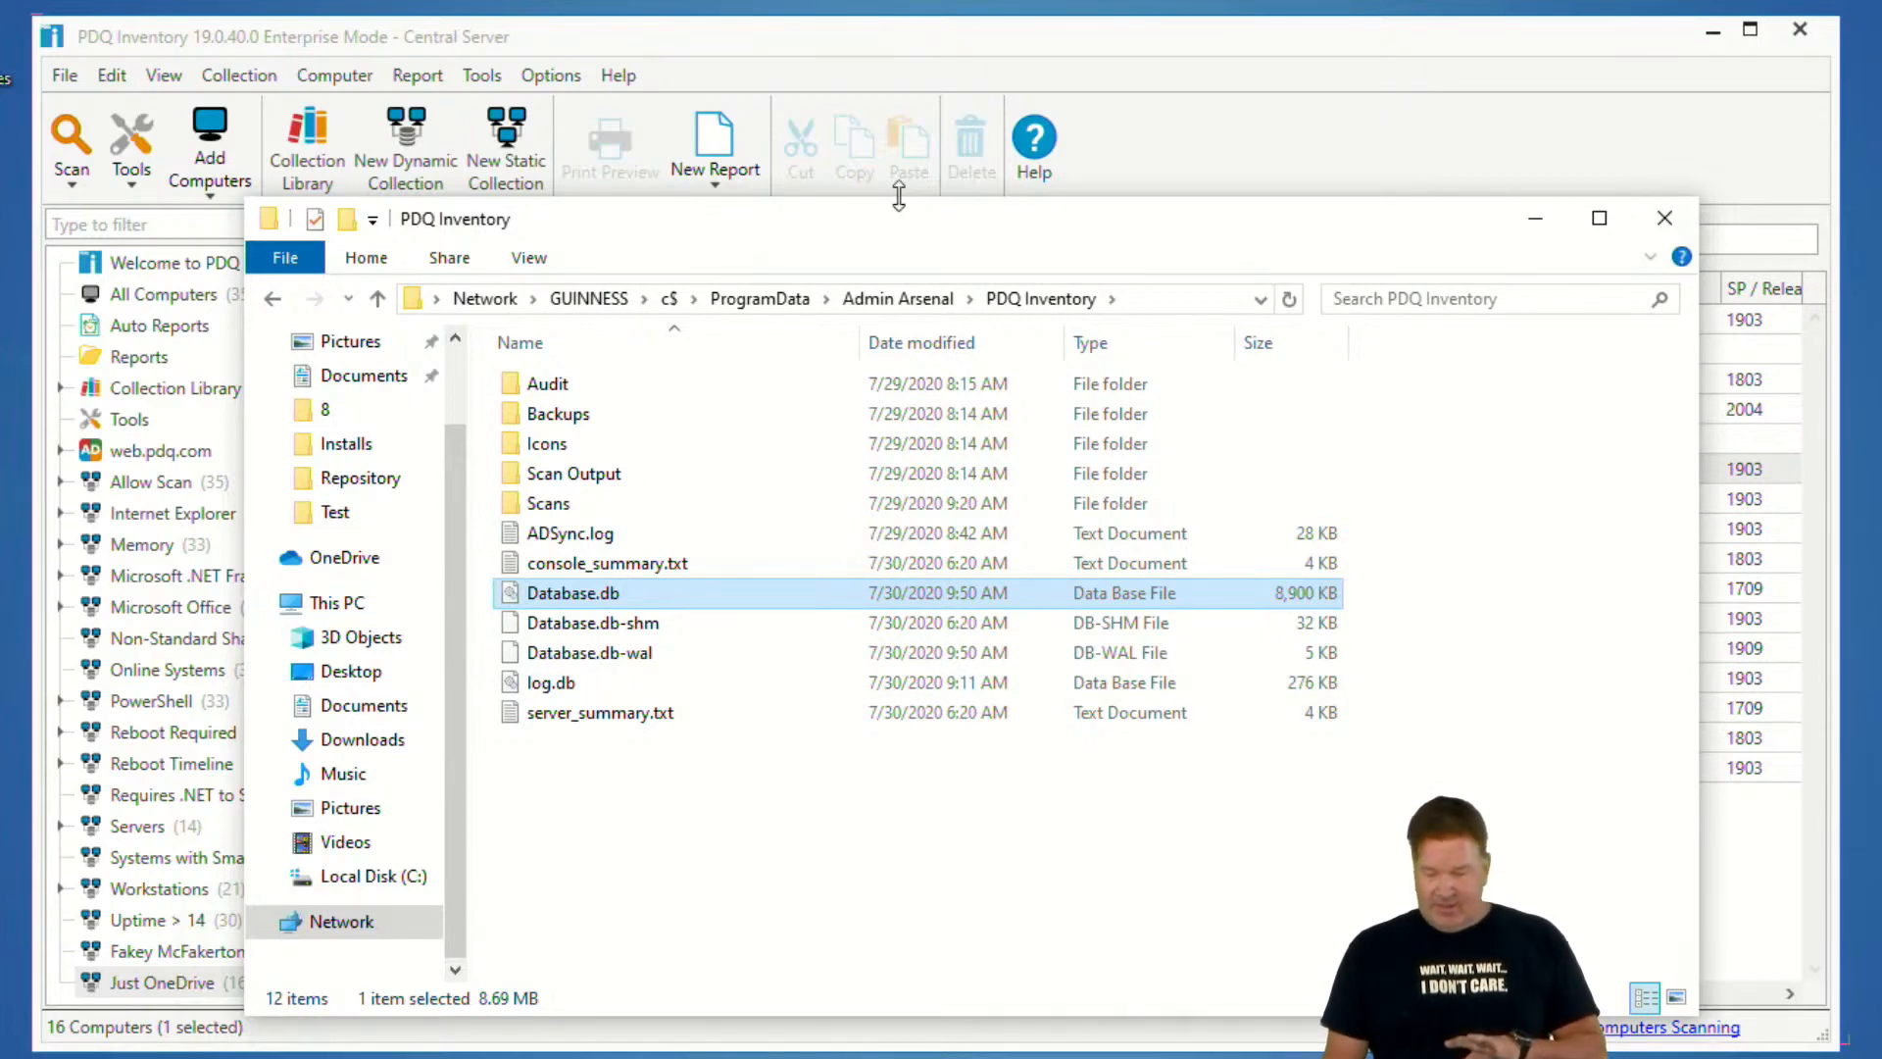
Move the PDQ Inventory folder window aside and open \\alanrails in a new File Explorer window
left_click_drag(1040, 198, 1180, 150)
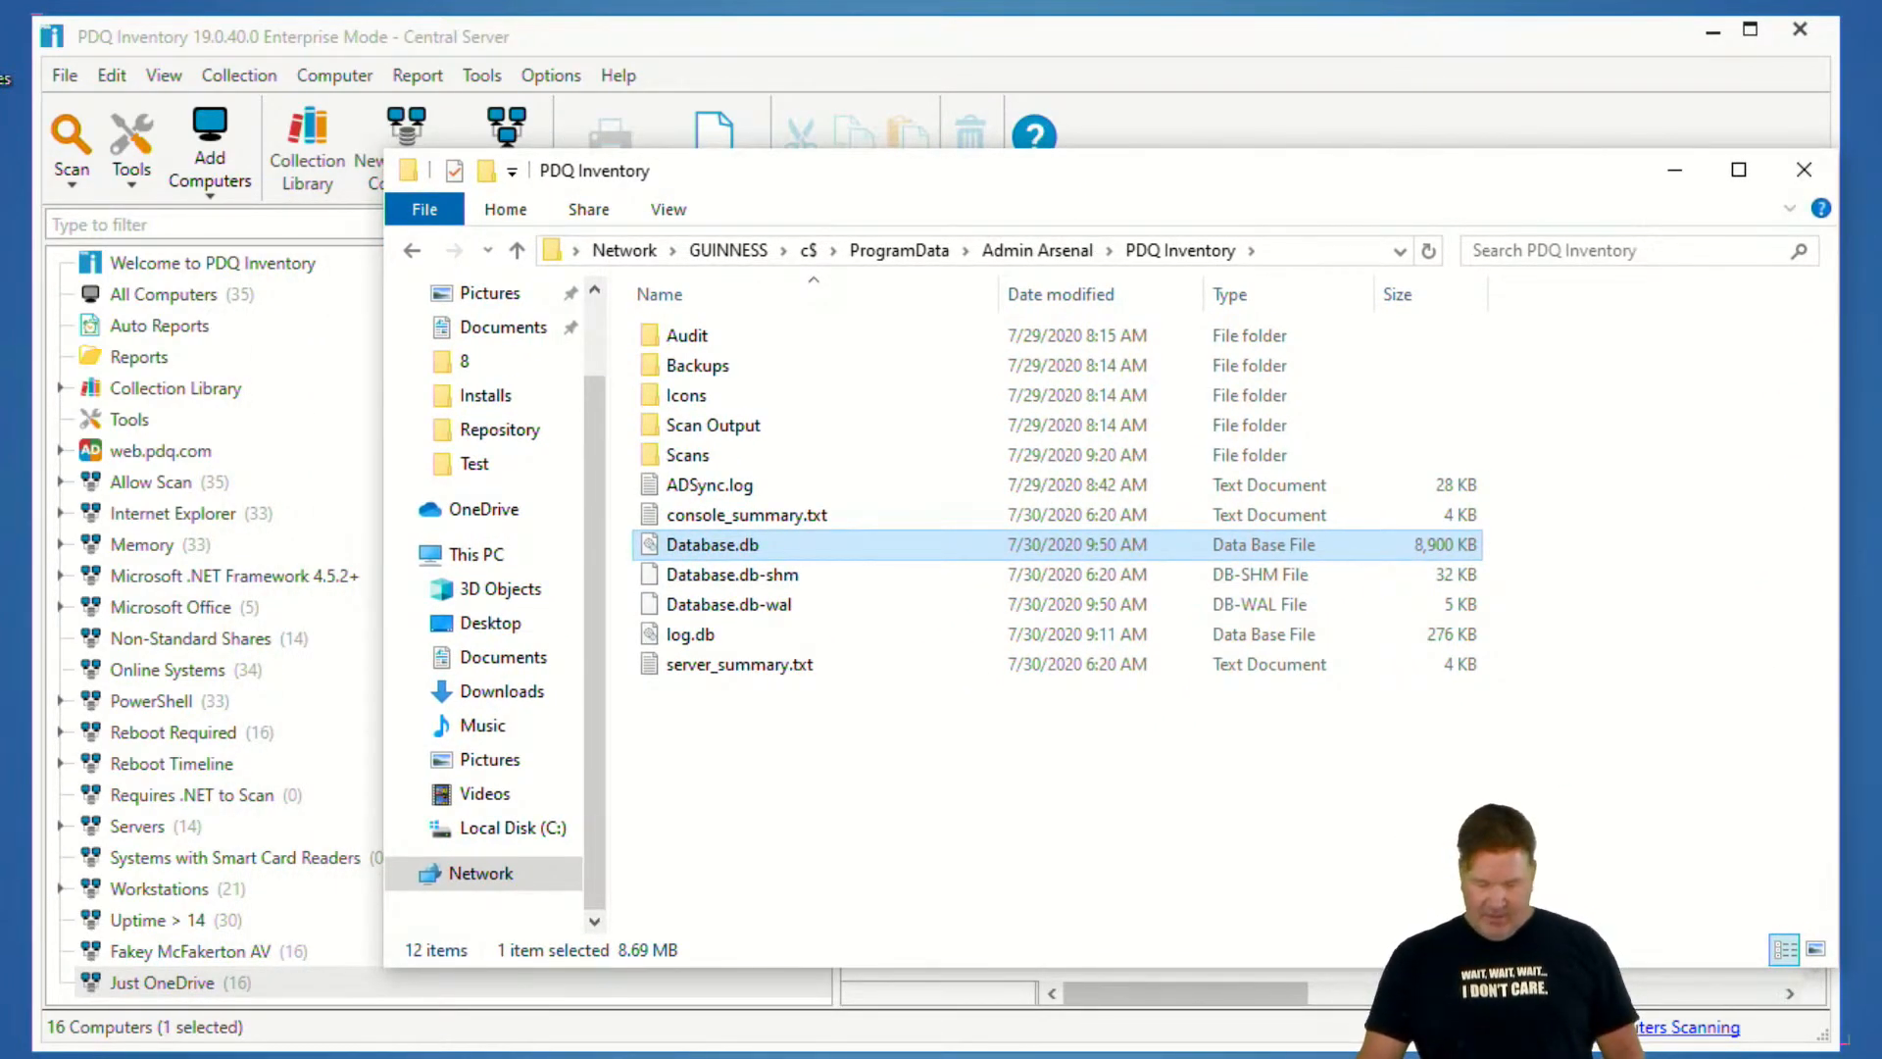
key("super")
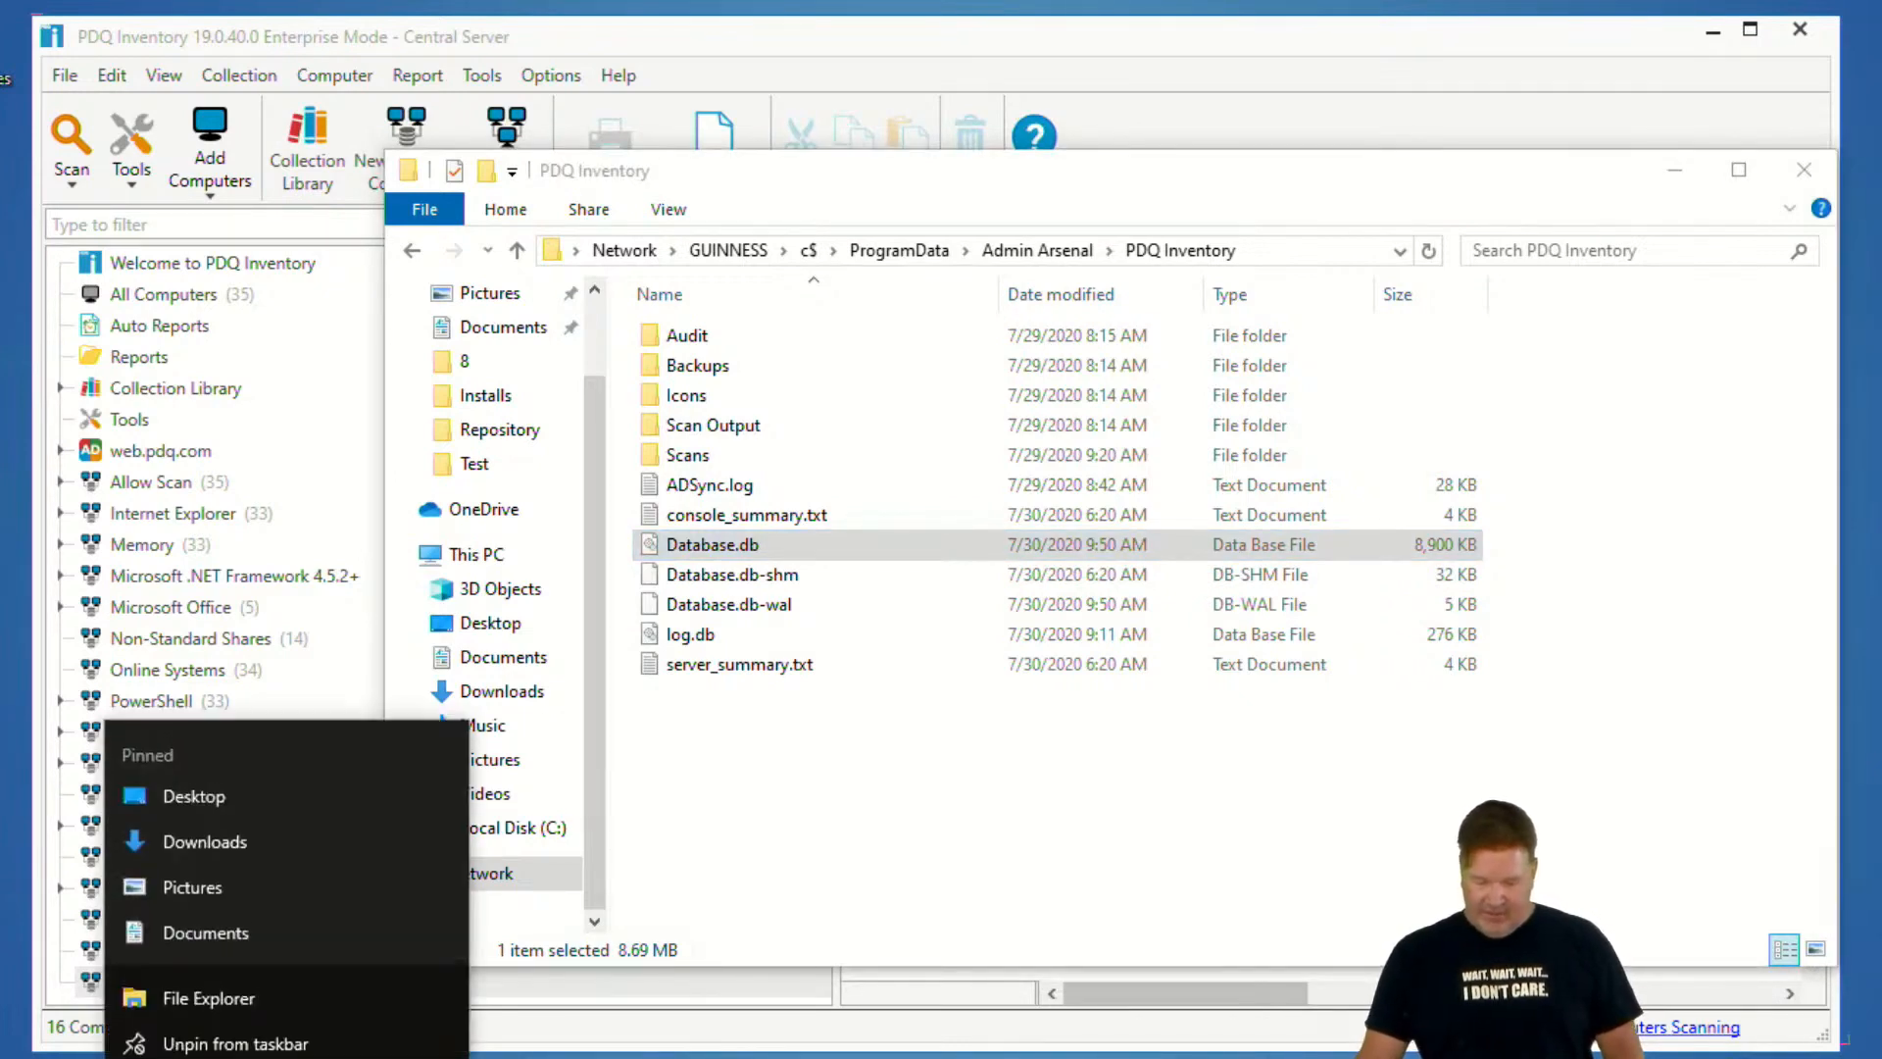
left_click(226, 991)
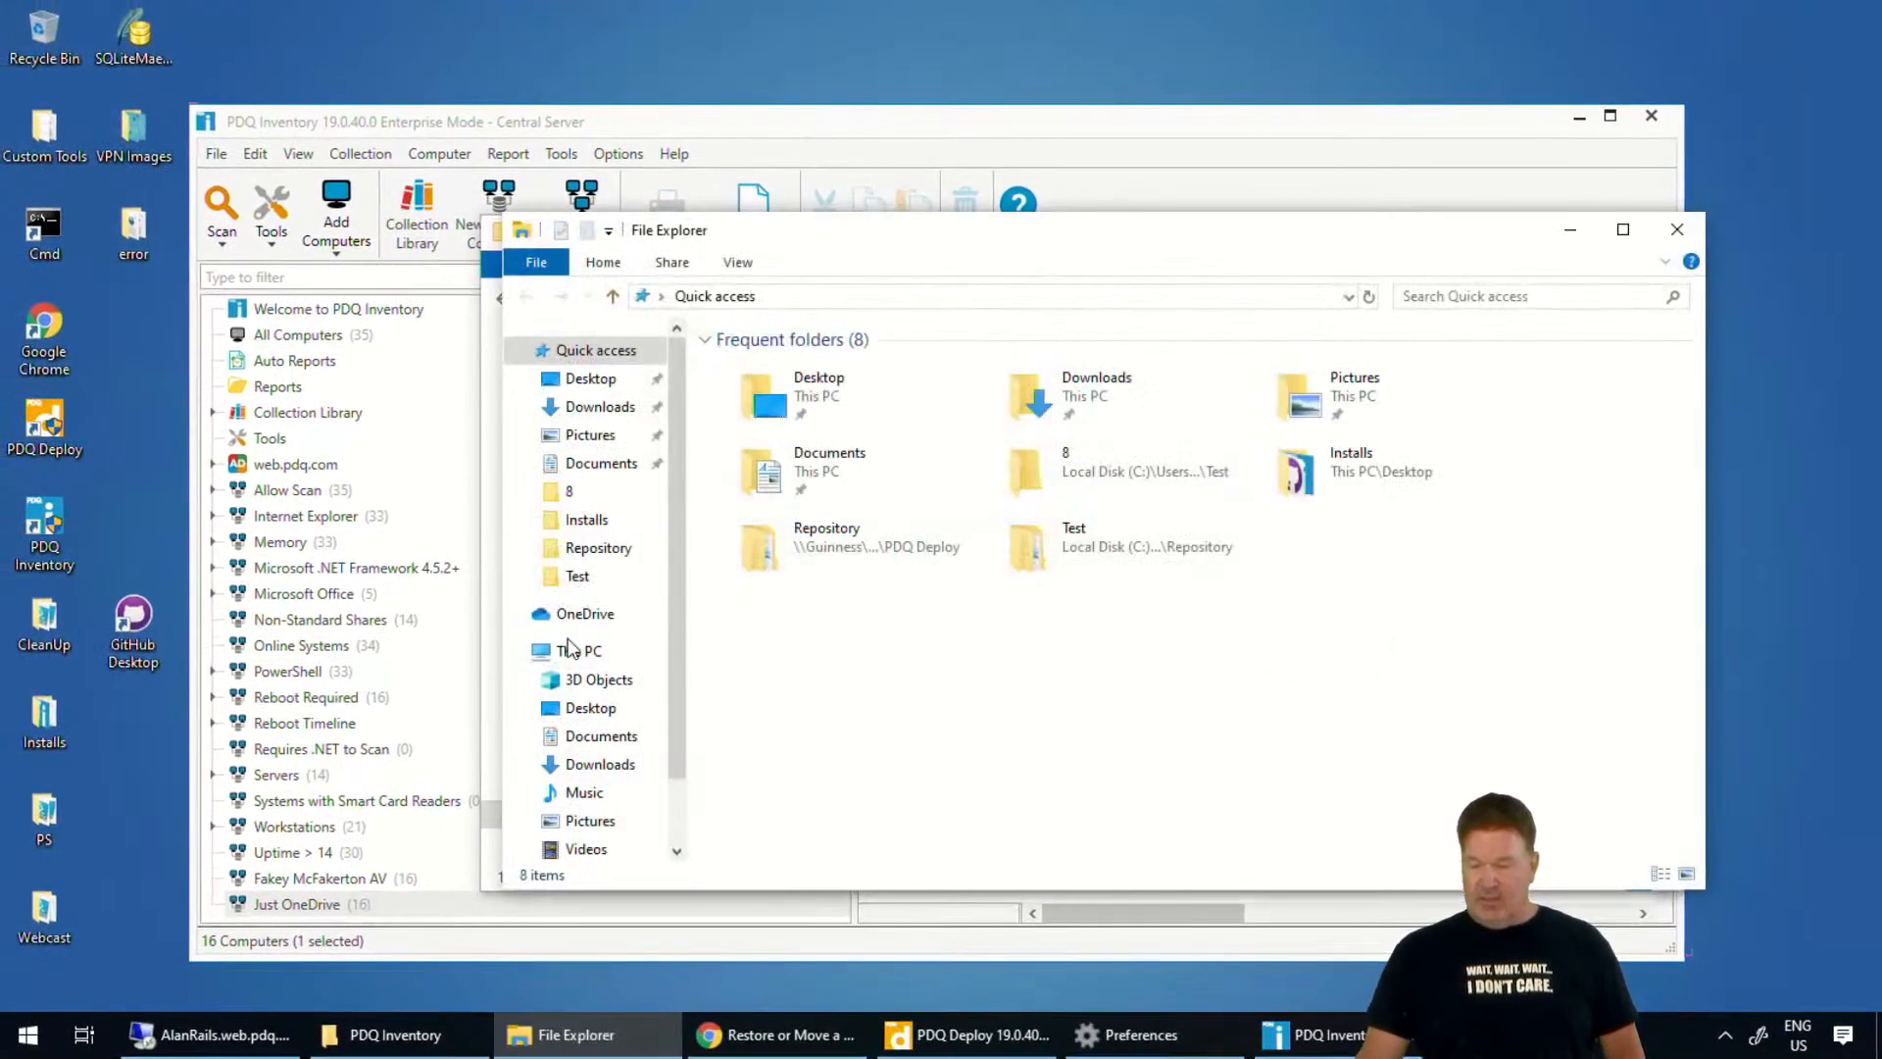
left_click(794, 296)
type("\\")
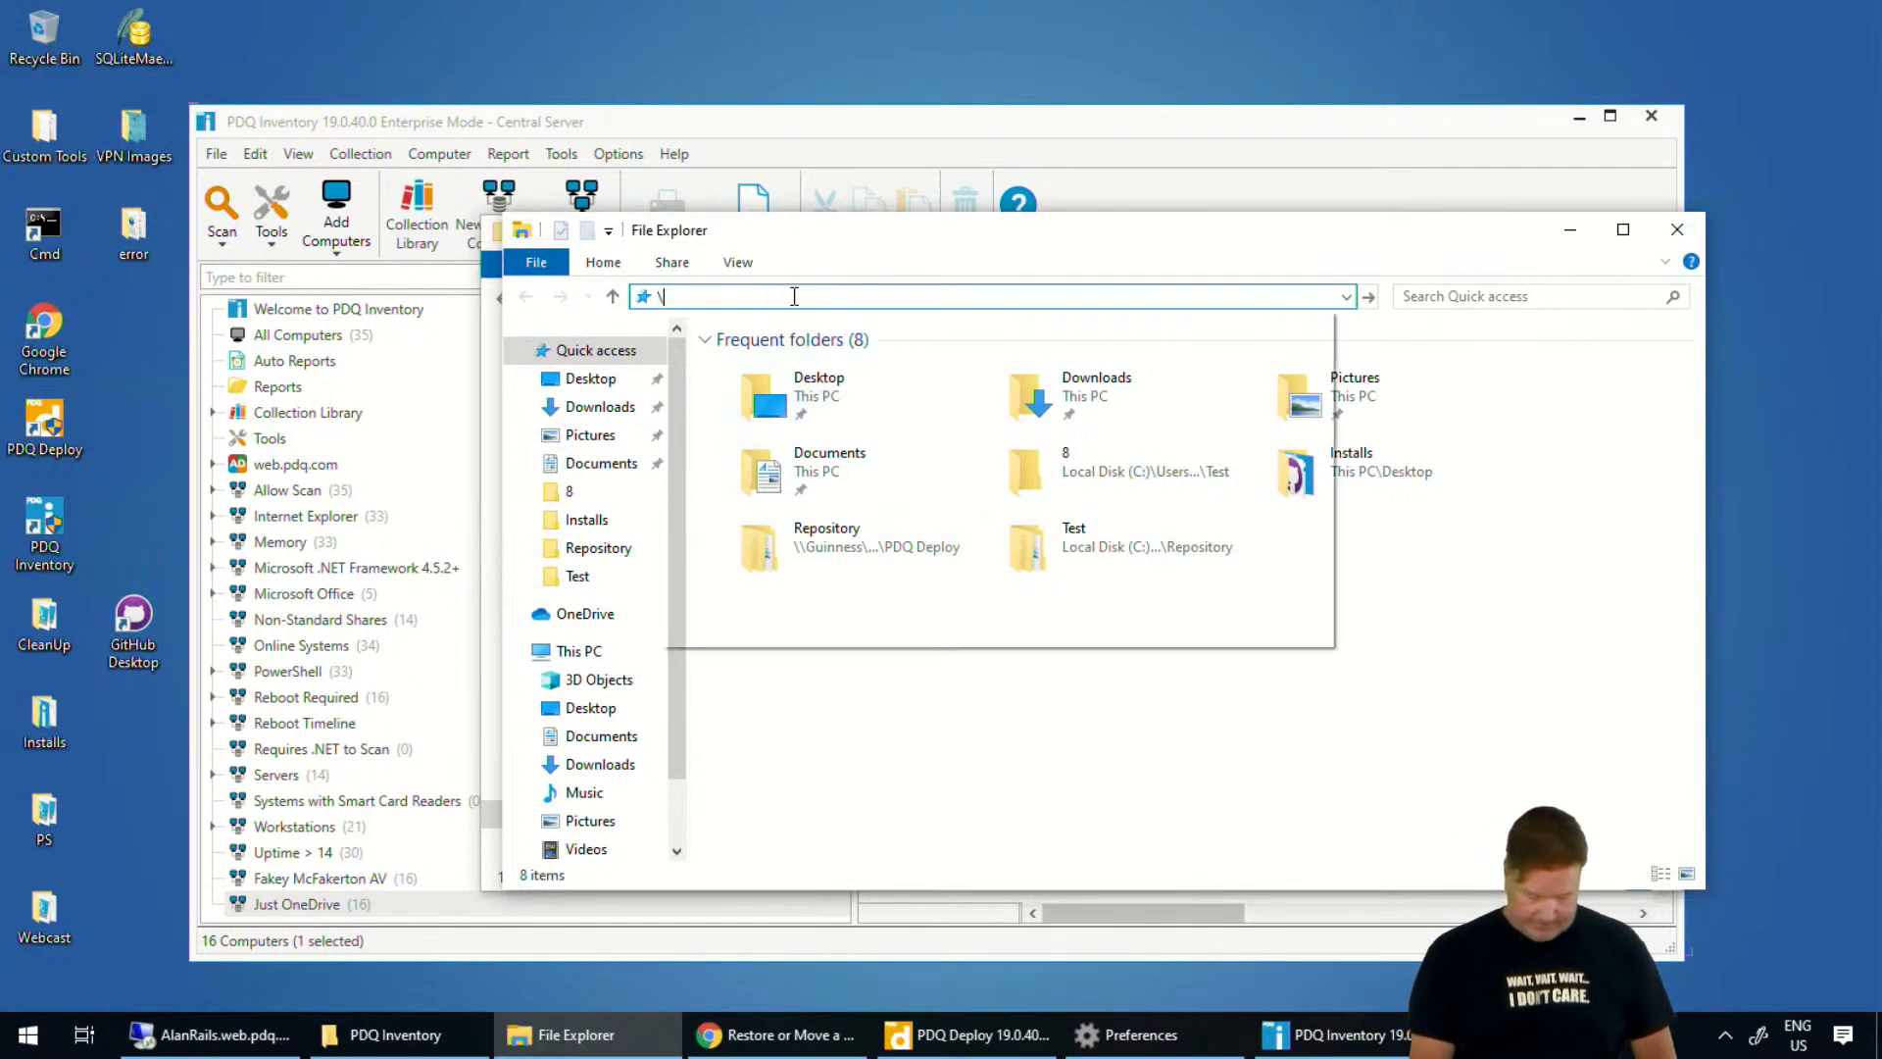
type("\\alanrails")
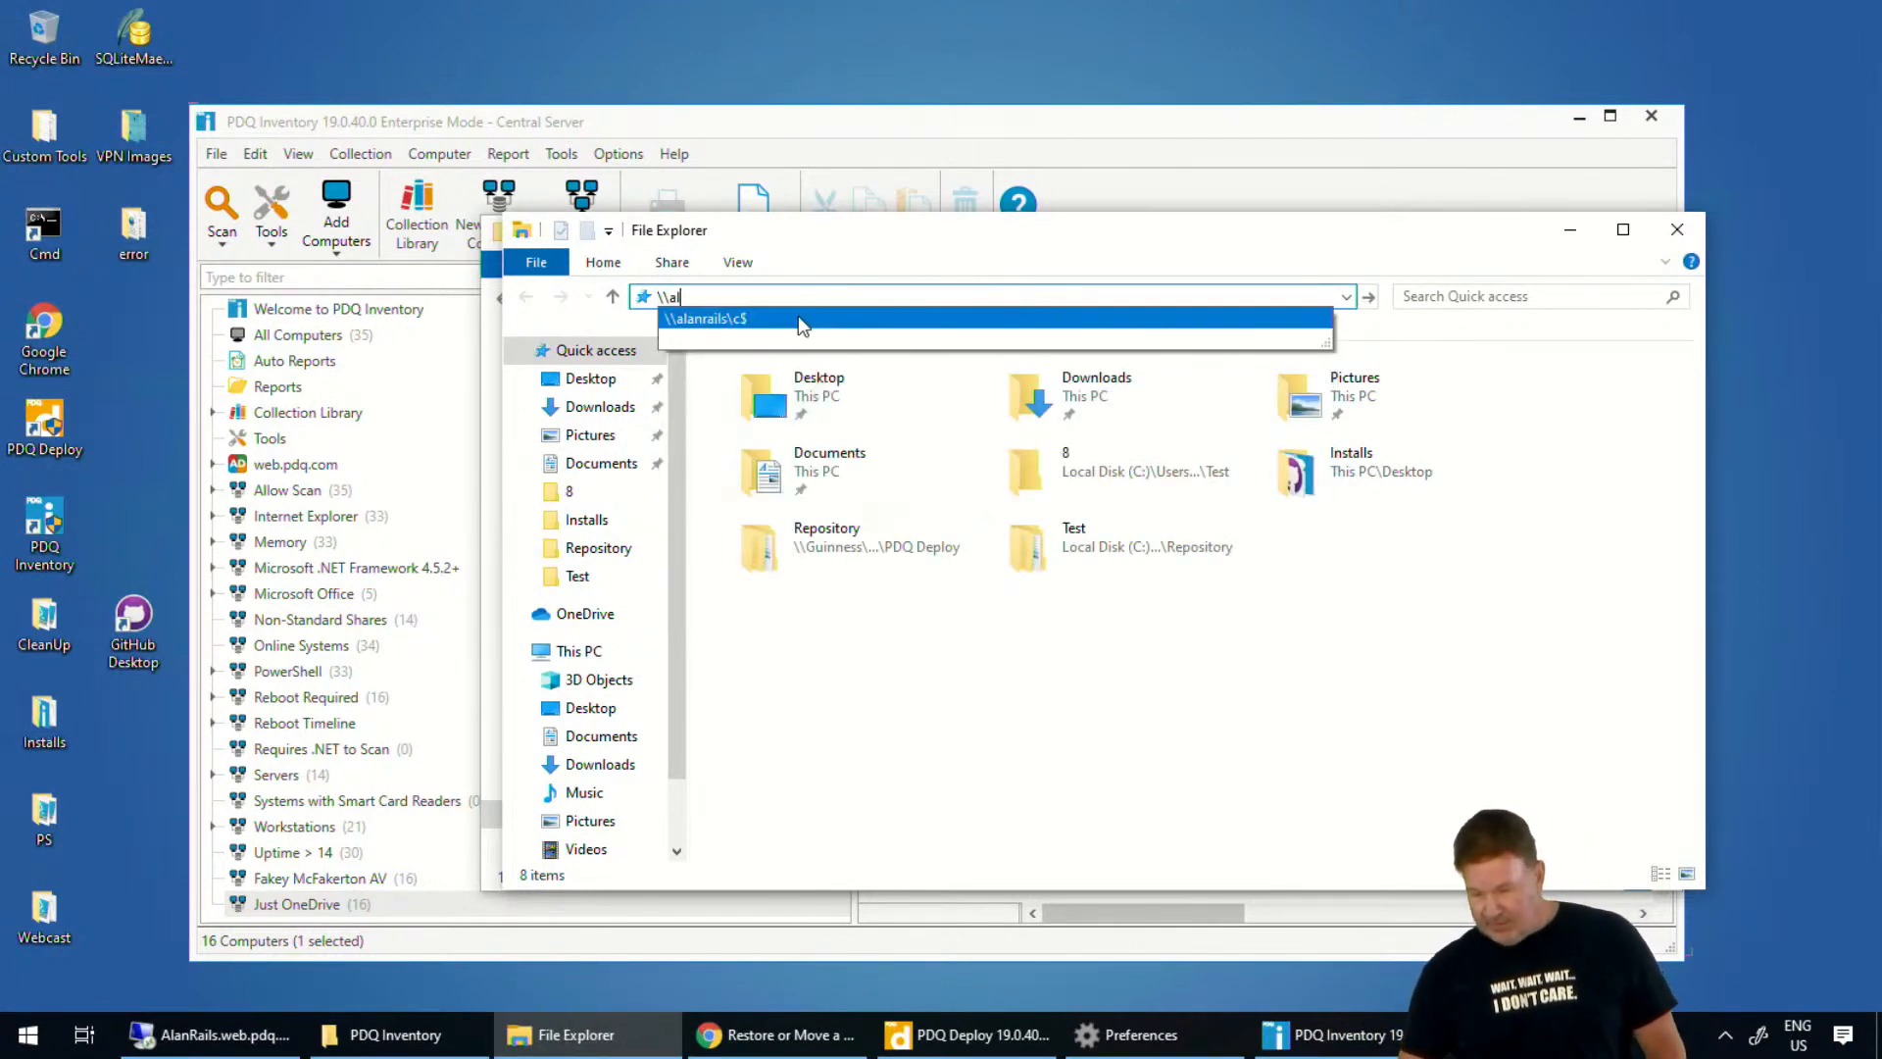
key("Return")
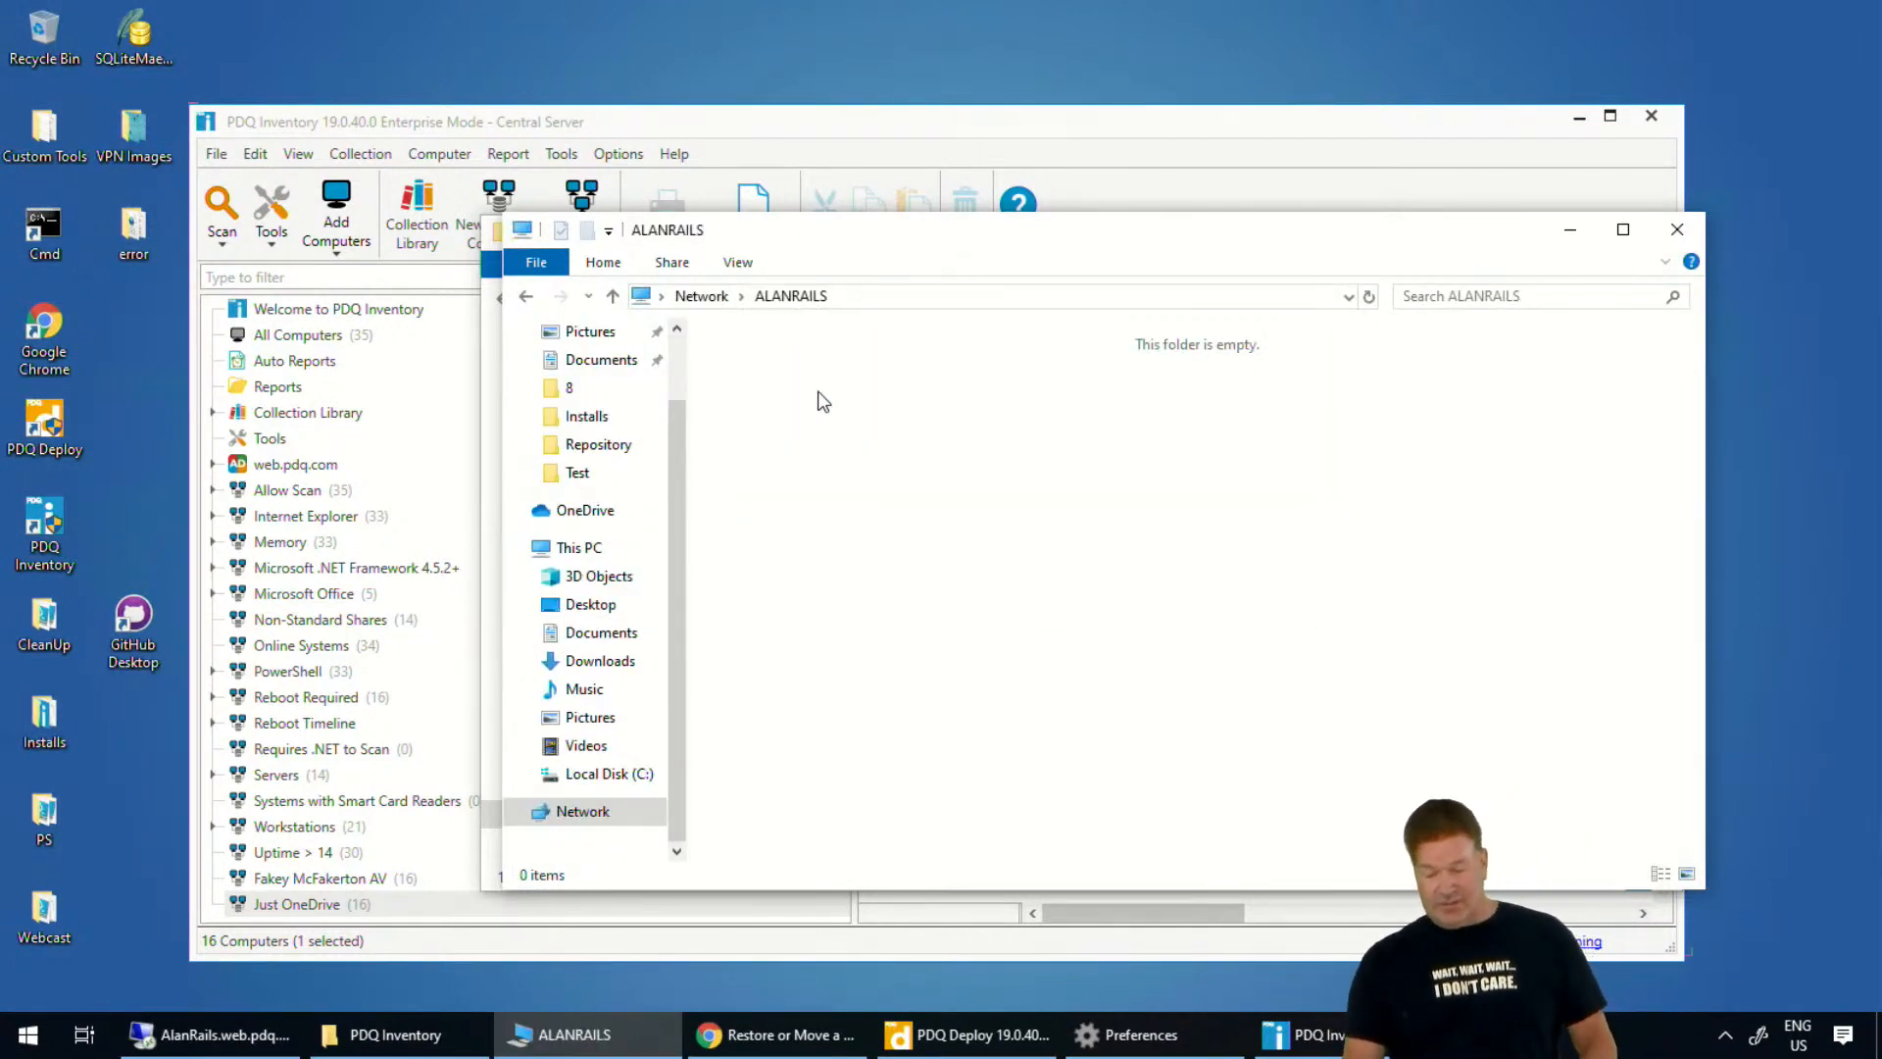
Try to open the \\ALANRAILS\C network path
left_click(861, 294)
left_click(861, 294)
type("\\c")
key("ctrl+a")
type("c")
key("BackSpace")
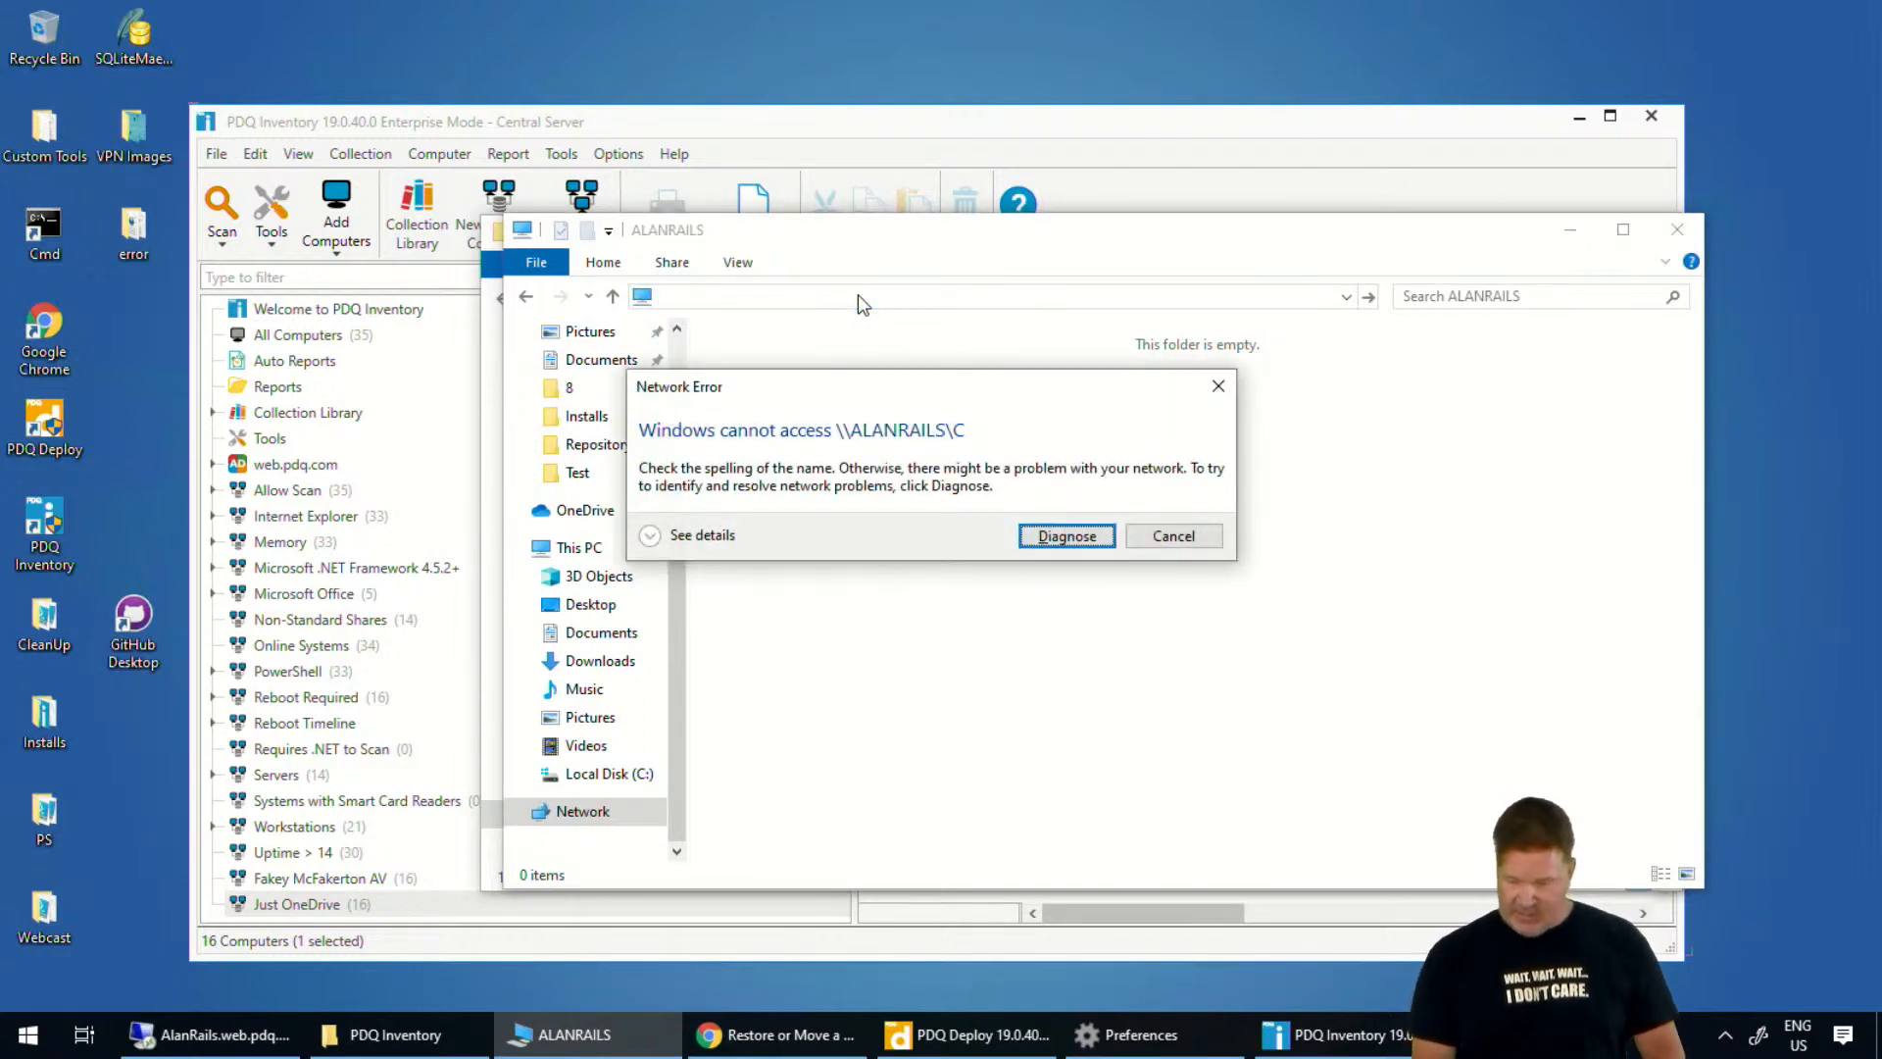
left_click(1167, 535)
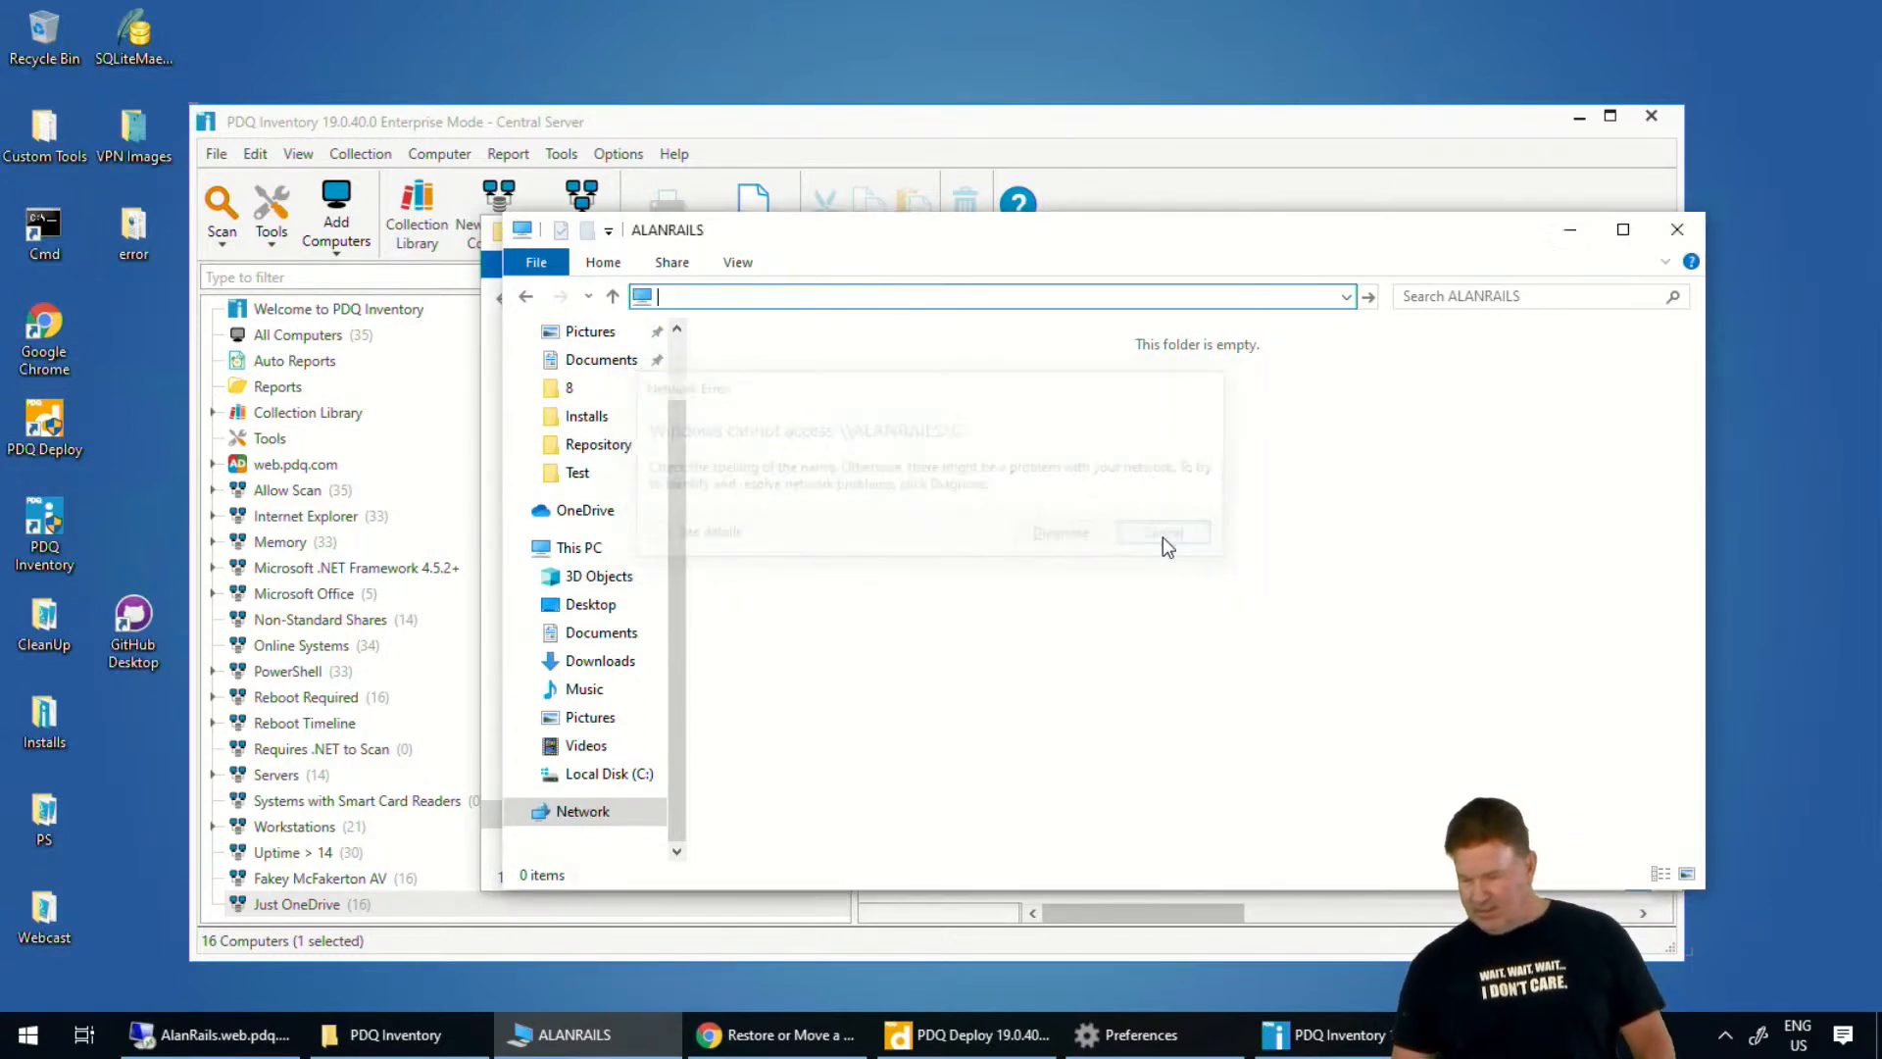
Go to ProgramData\Admin Arsenal\PDQ Deploy on \\alanrails\c$ and select Database.db
type("\\a")
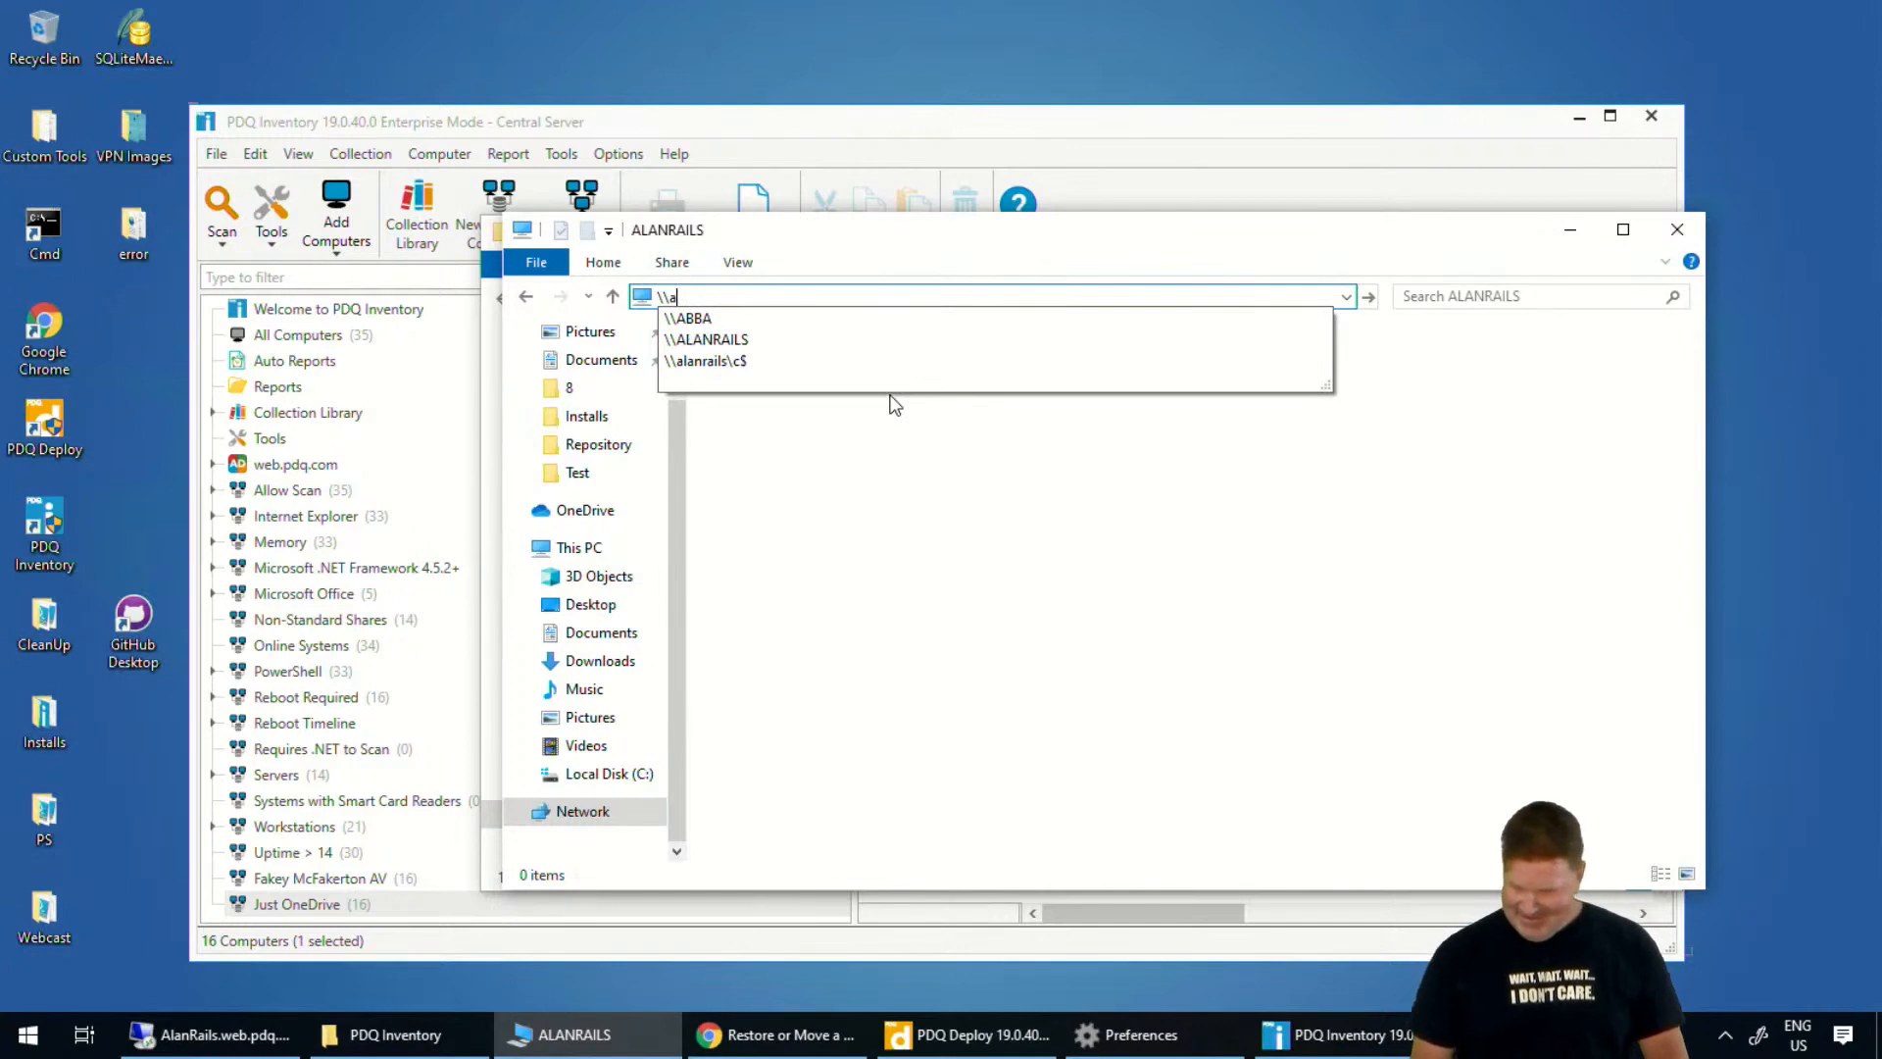
left_click(738, 365)
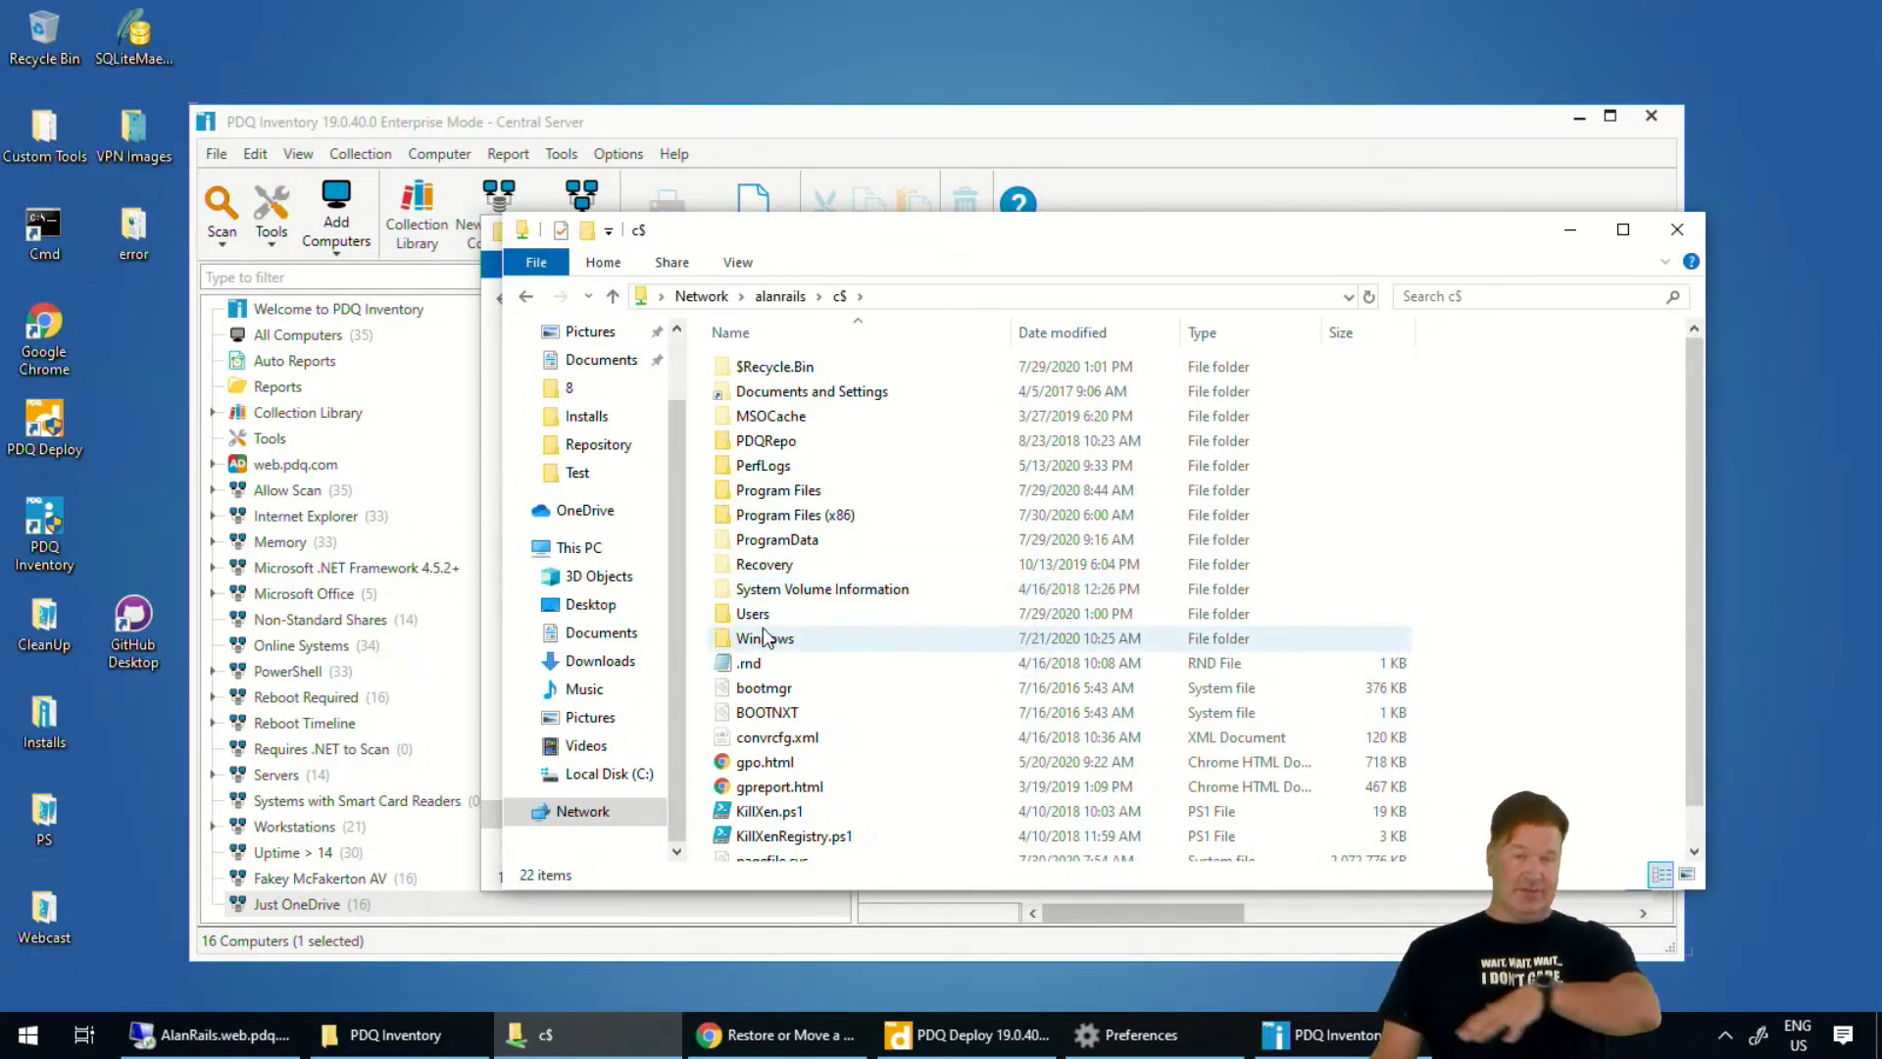
double_click(779, 540)
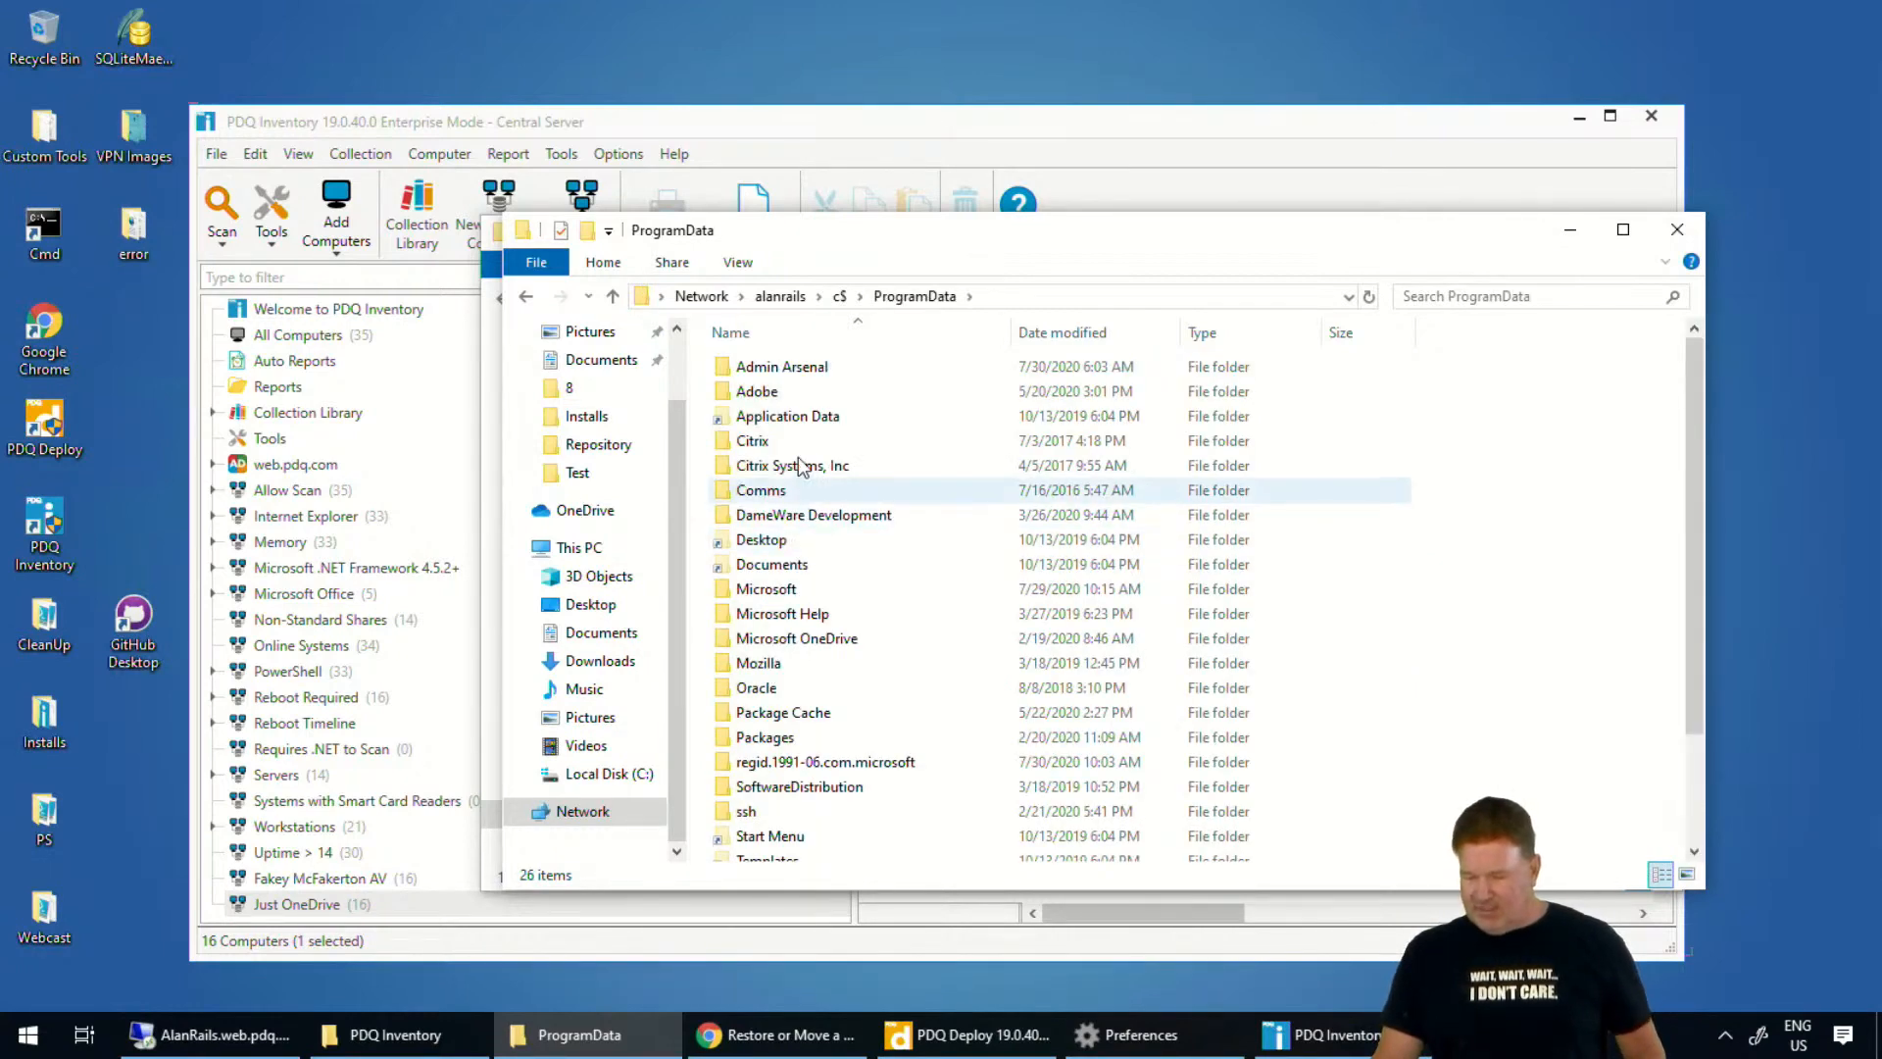
double_click(779, 368)
left_click(785, 397)
double_click(785, 397)
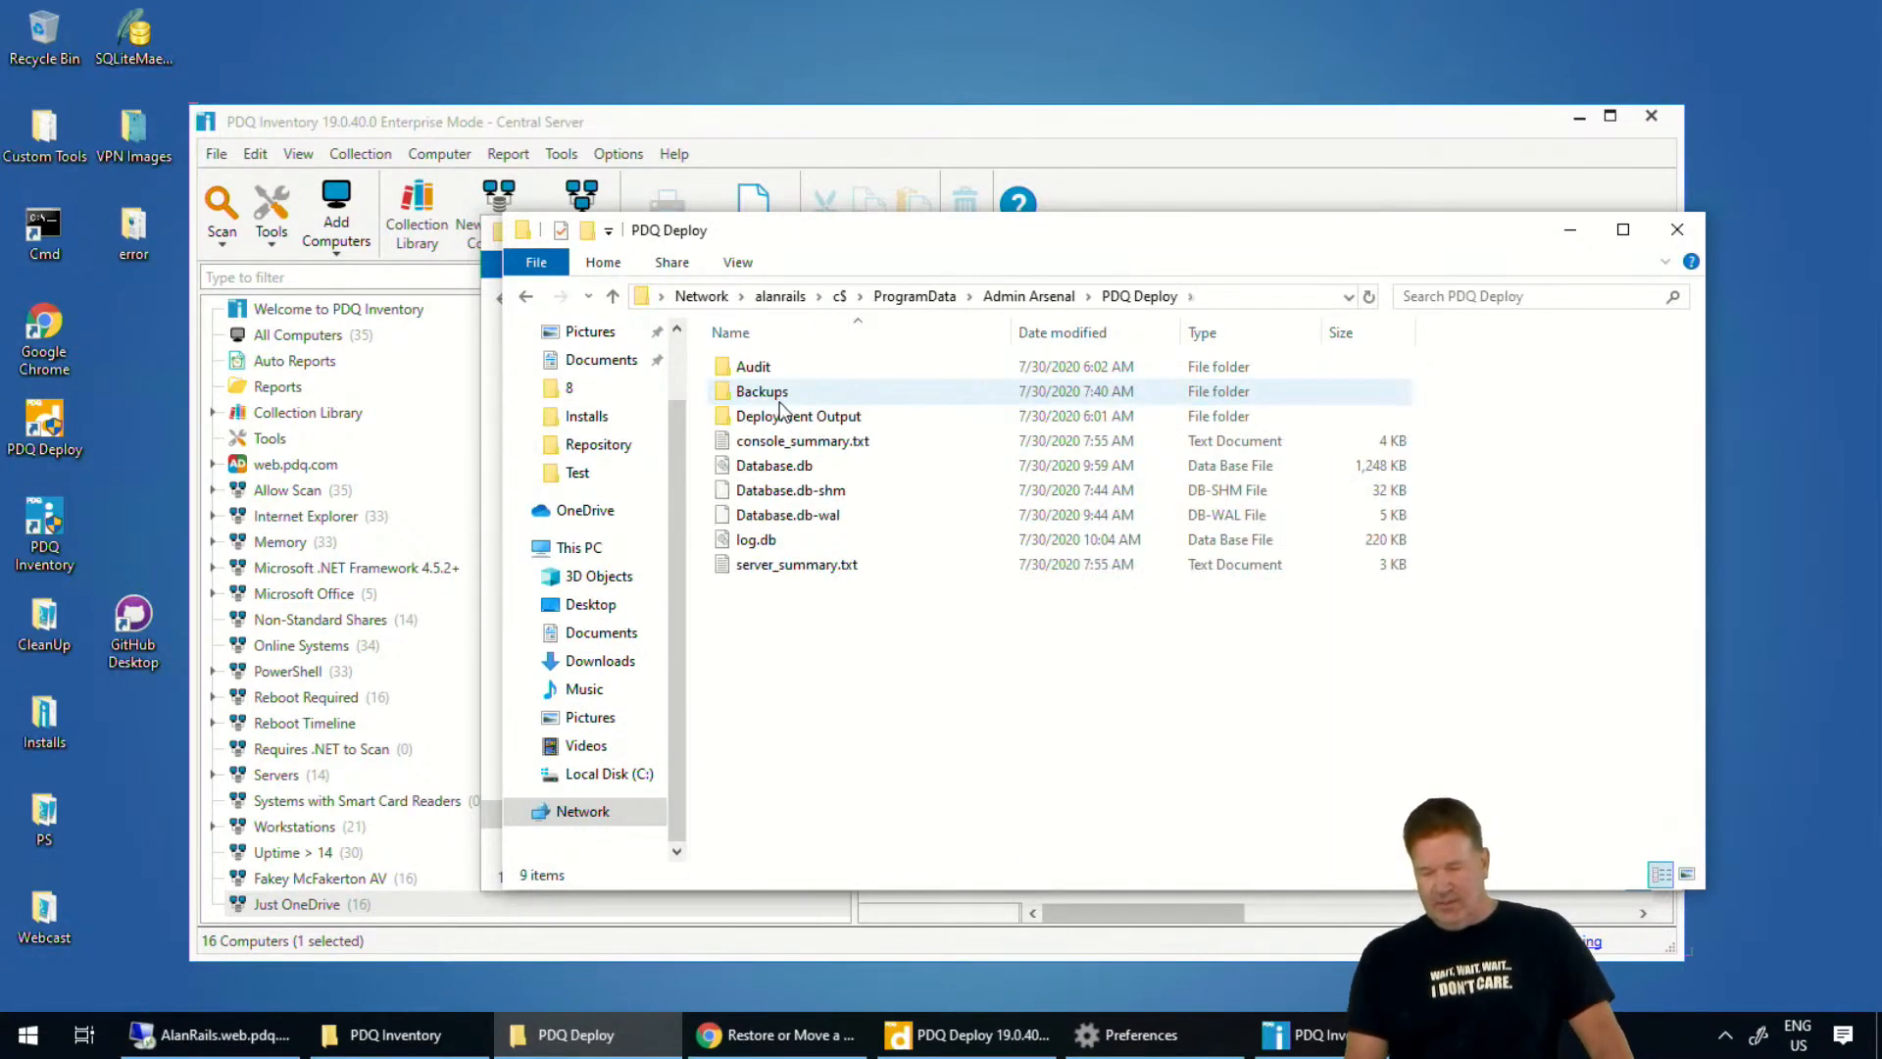
left_click(785, 468)
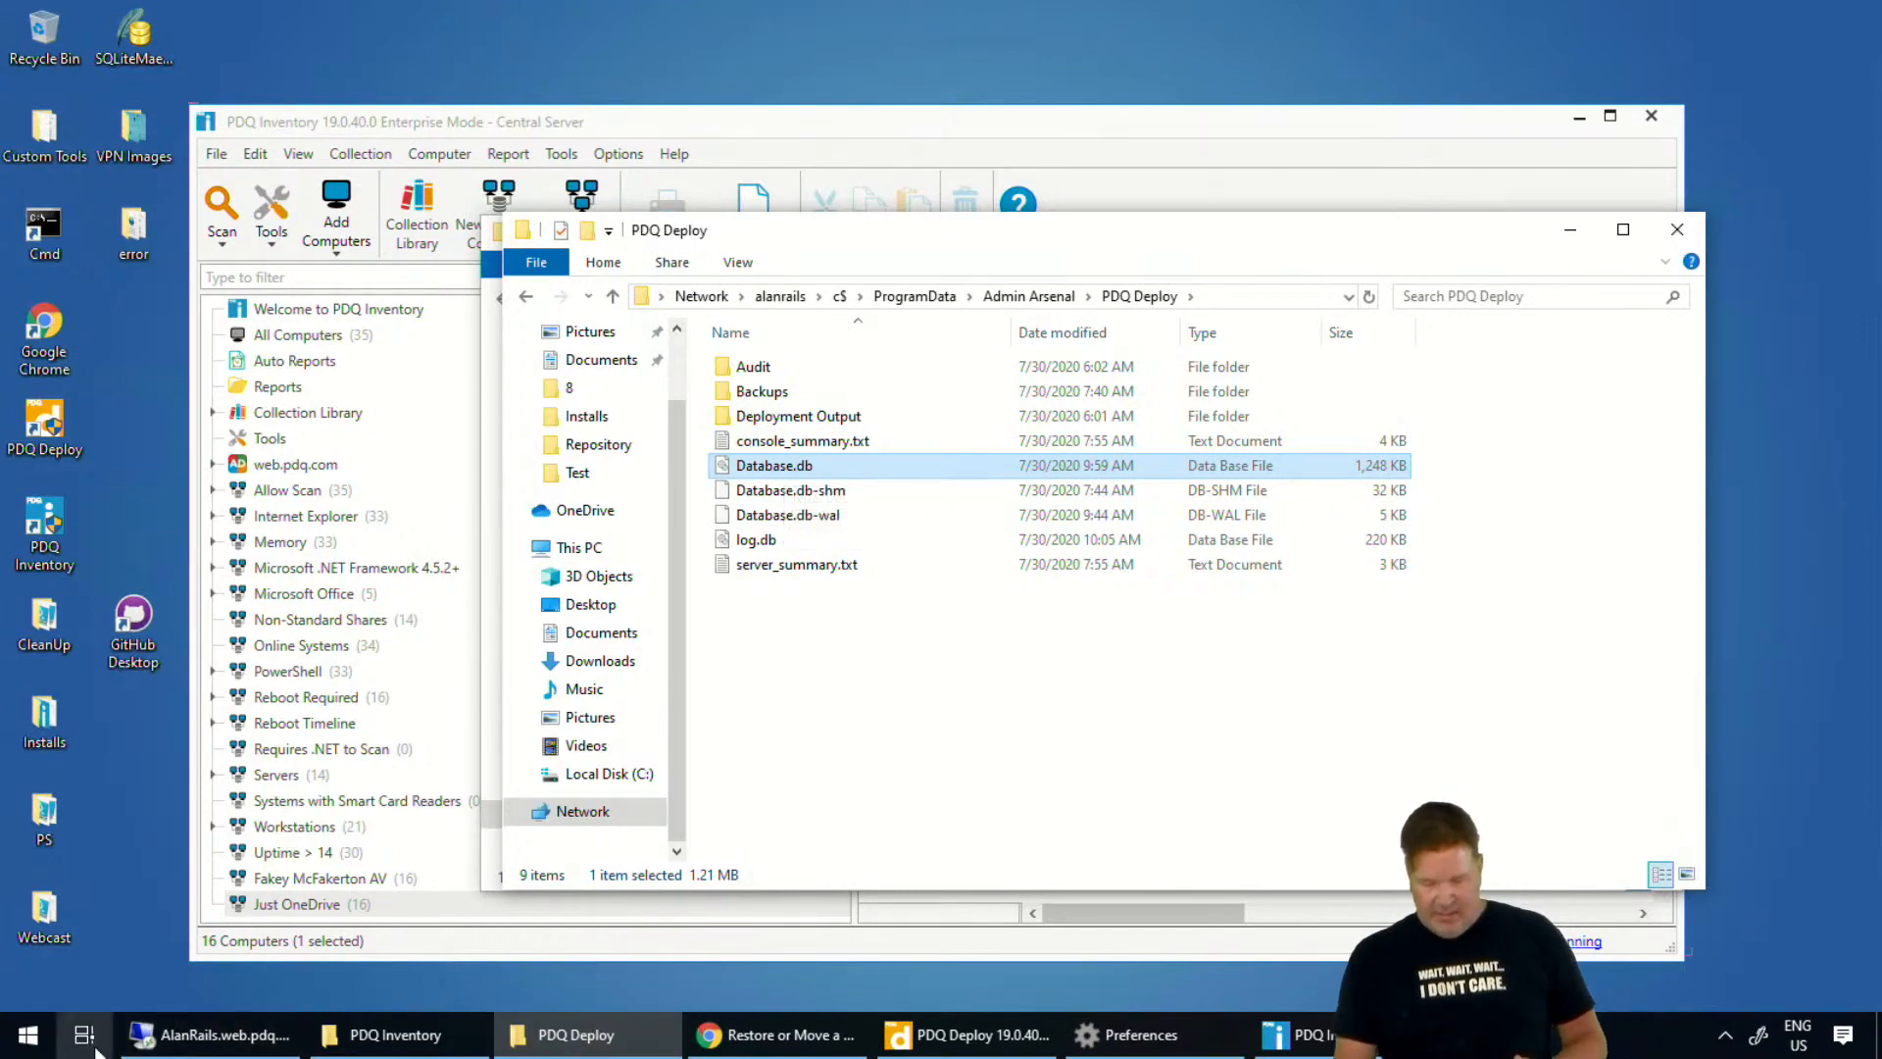
Switch to the AlanRails remote session and close both of its PDQ Deploy windows
left_click(206, 1041)
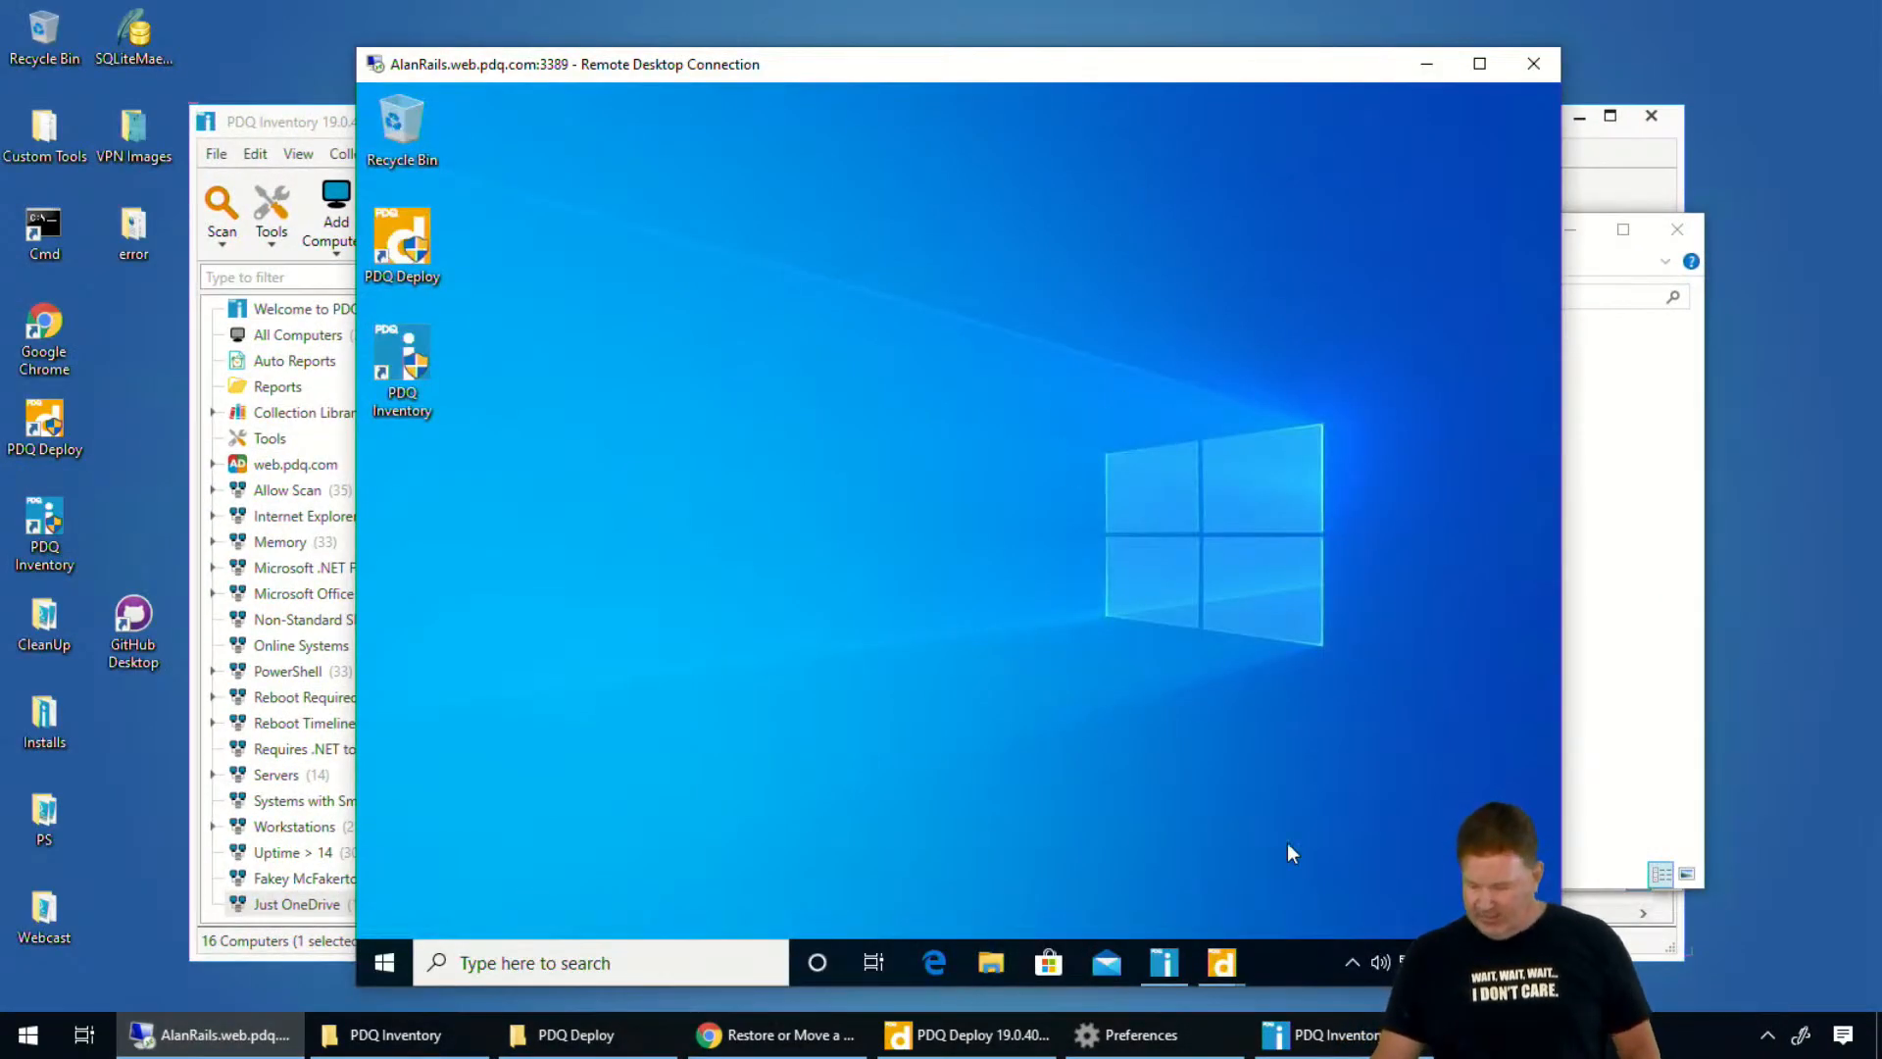
mouse_move(1237, 972)
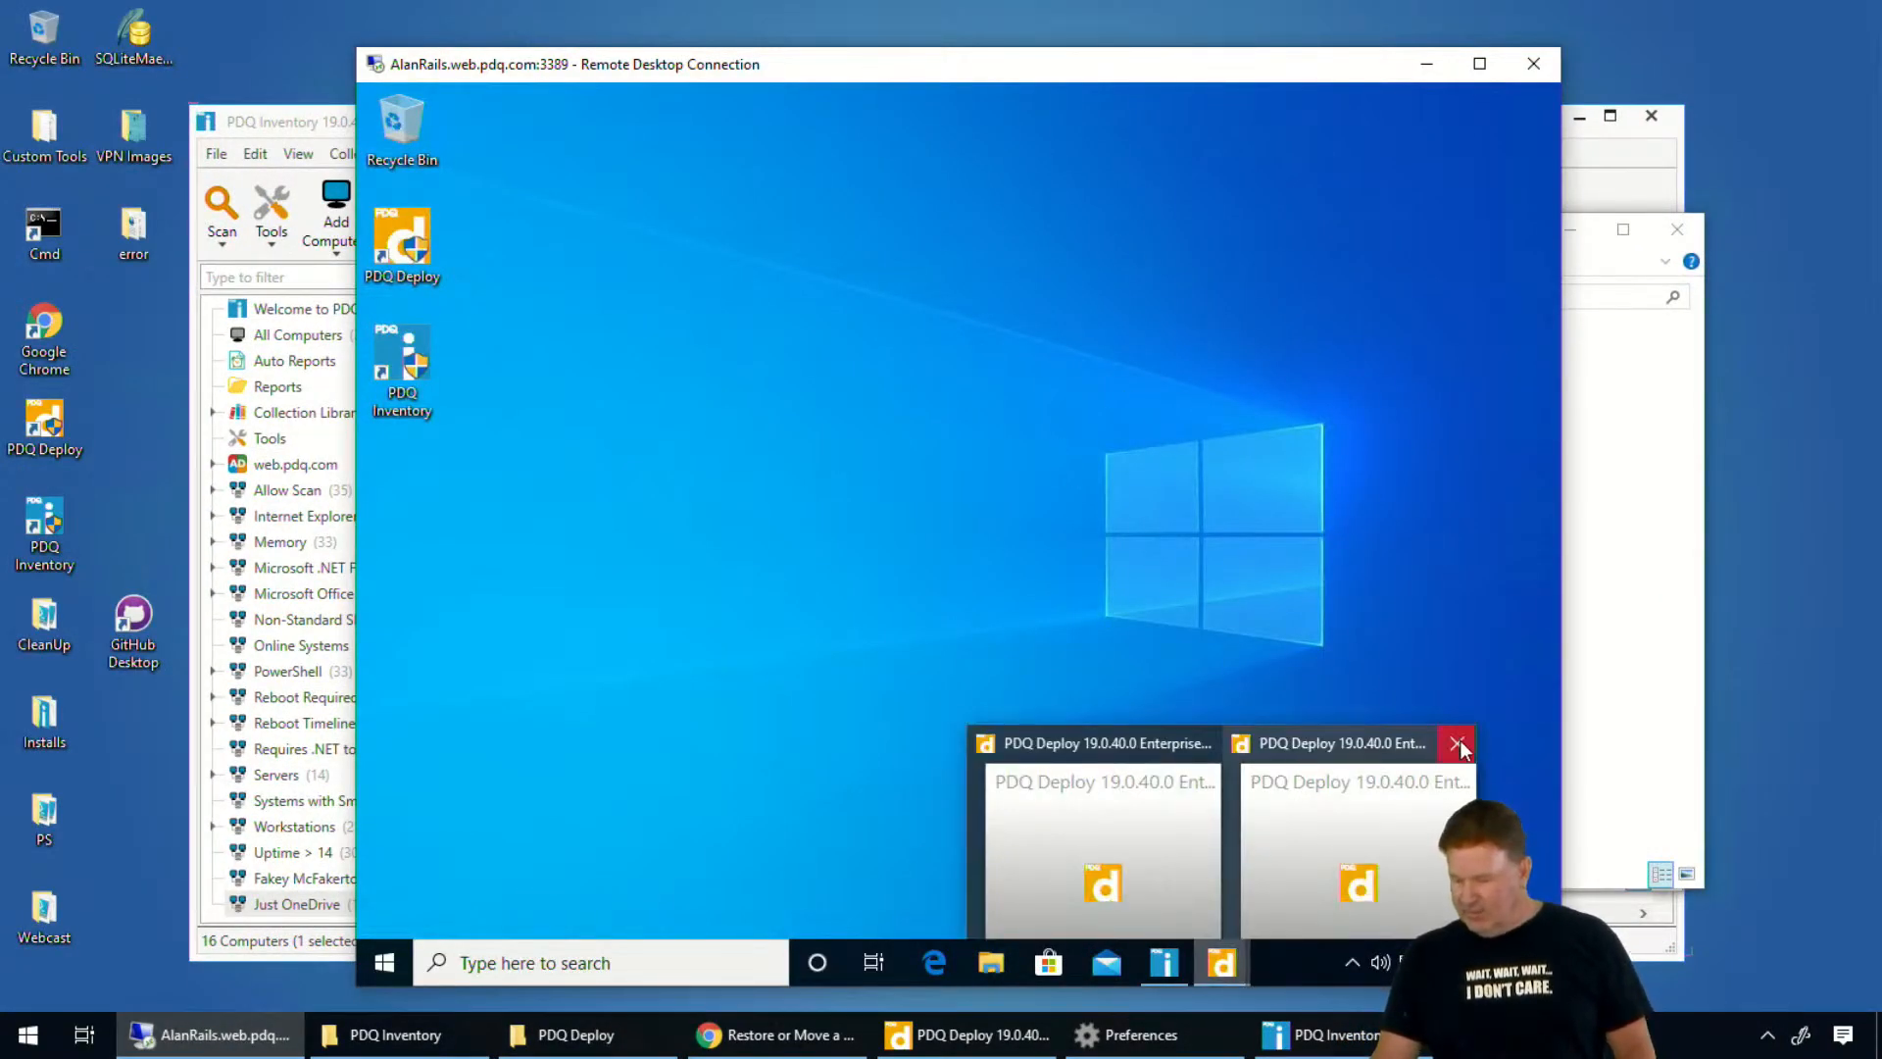
left_click(1457, 742)
left_click(1322, 743)
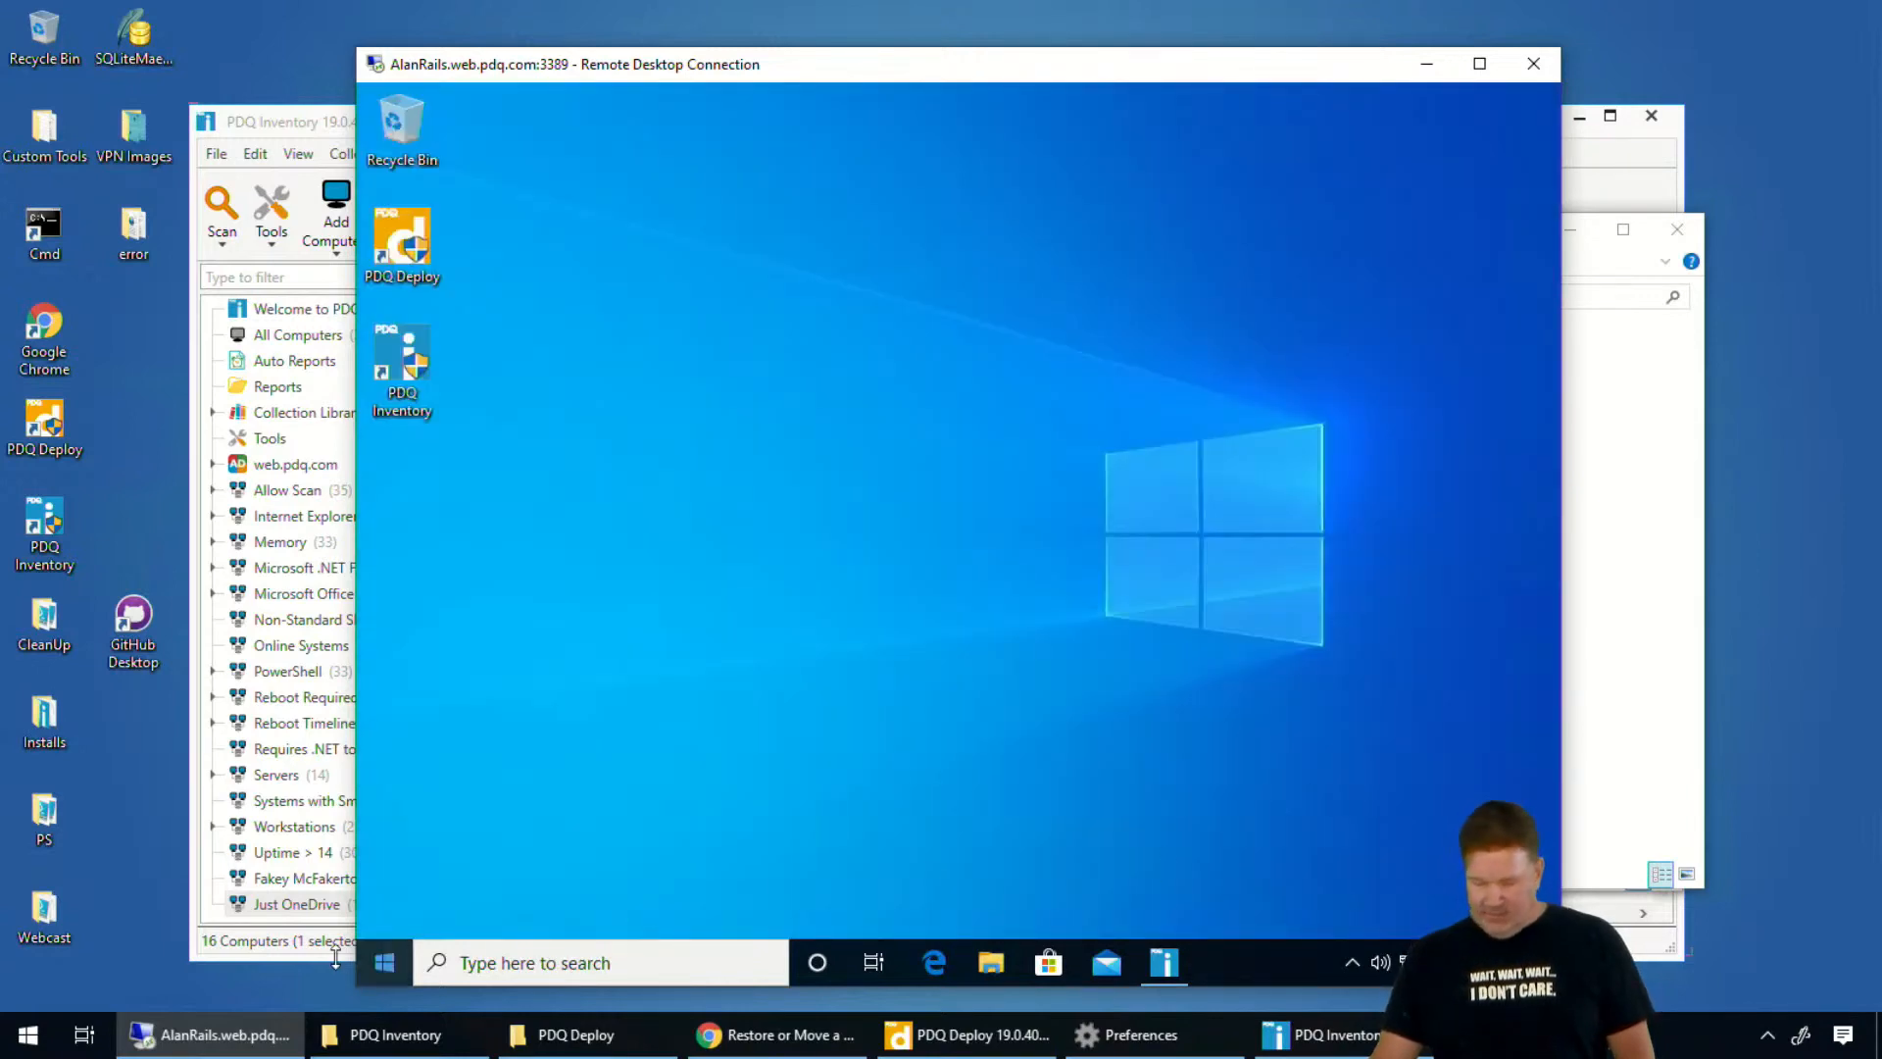
Search for and open the Services console in the AlanRails remote session
left_click(398, 955)
type("sevice")
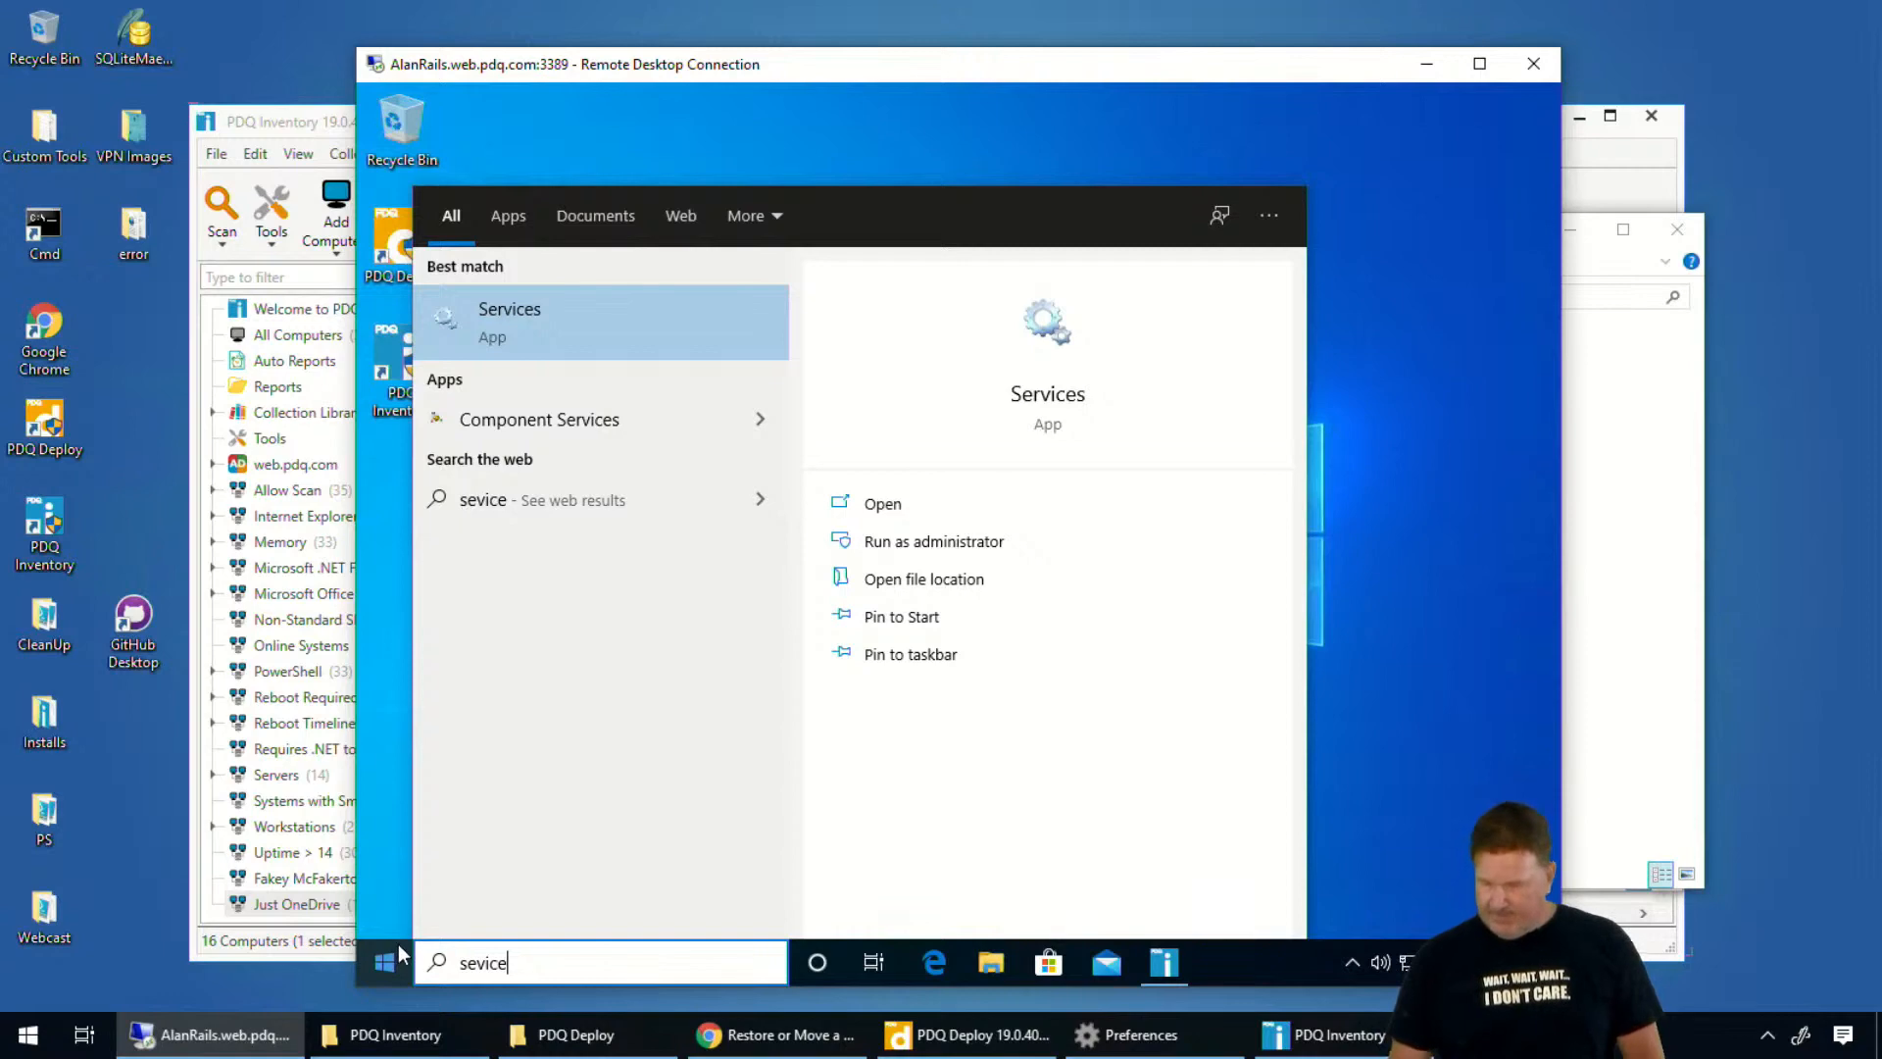
key("Return")
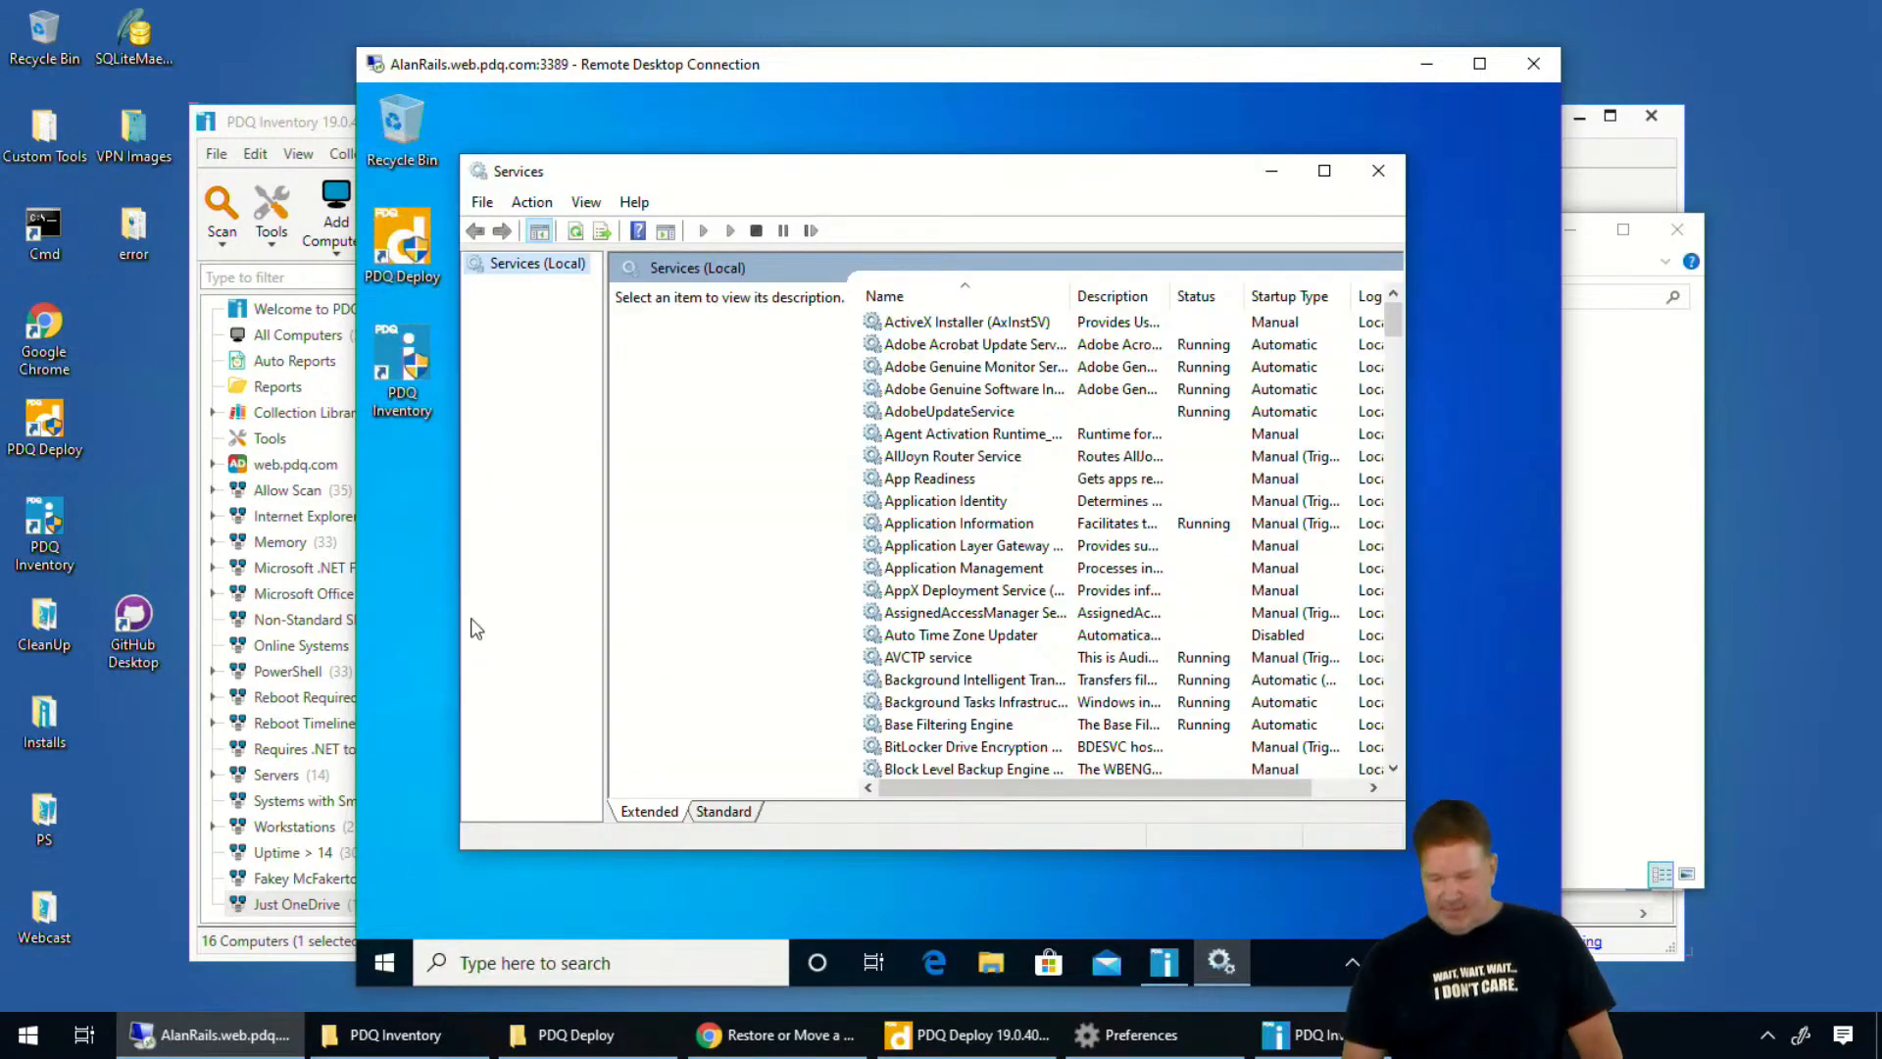
Stop the PDQ Deploy service on AlanRails and minimize the Services window
left_click(923, 433)
key("p")
key("p")
left_click(936, 373)
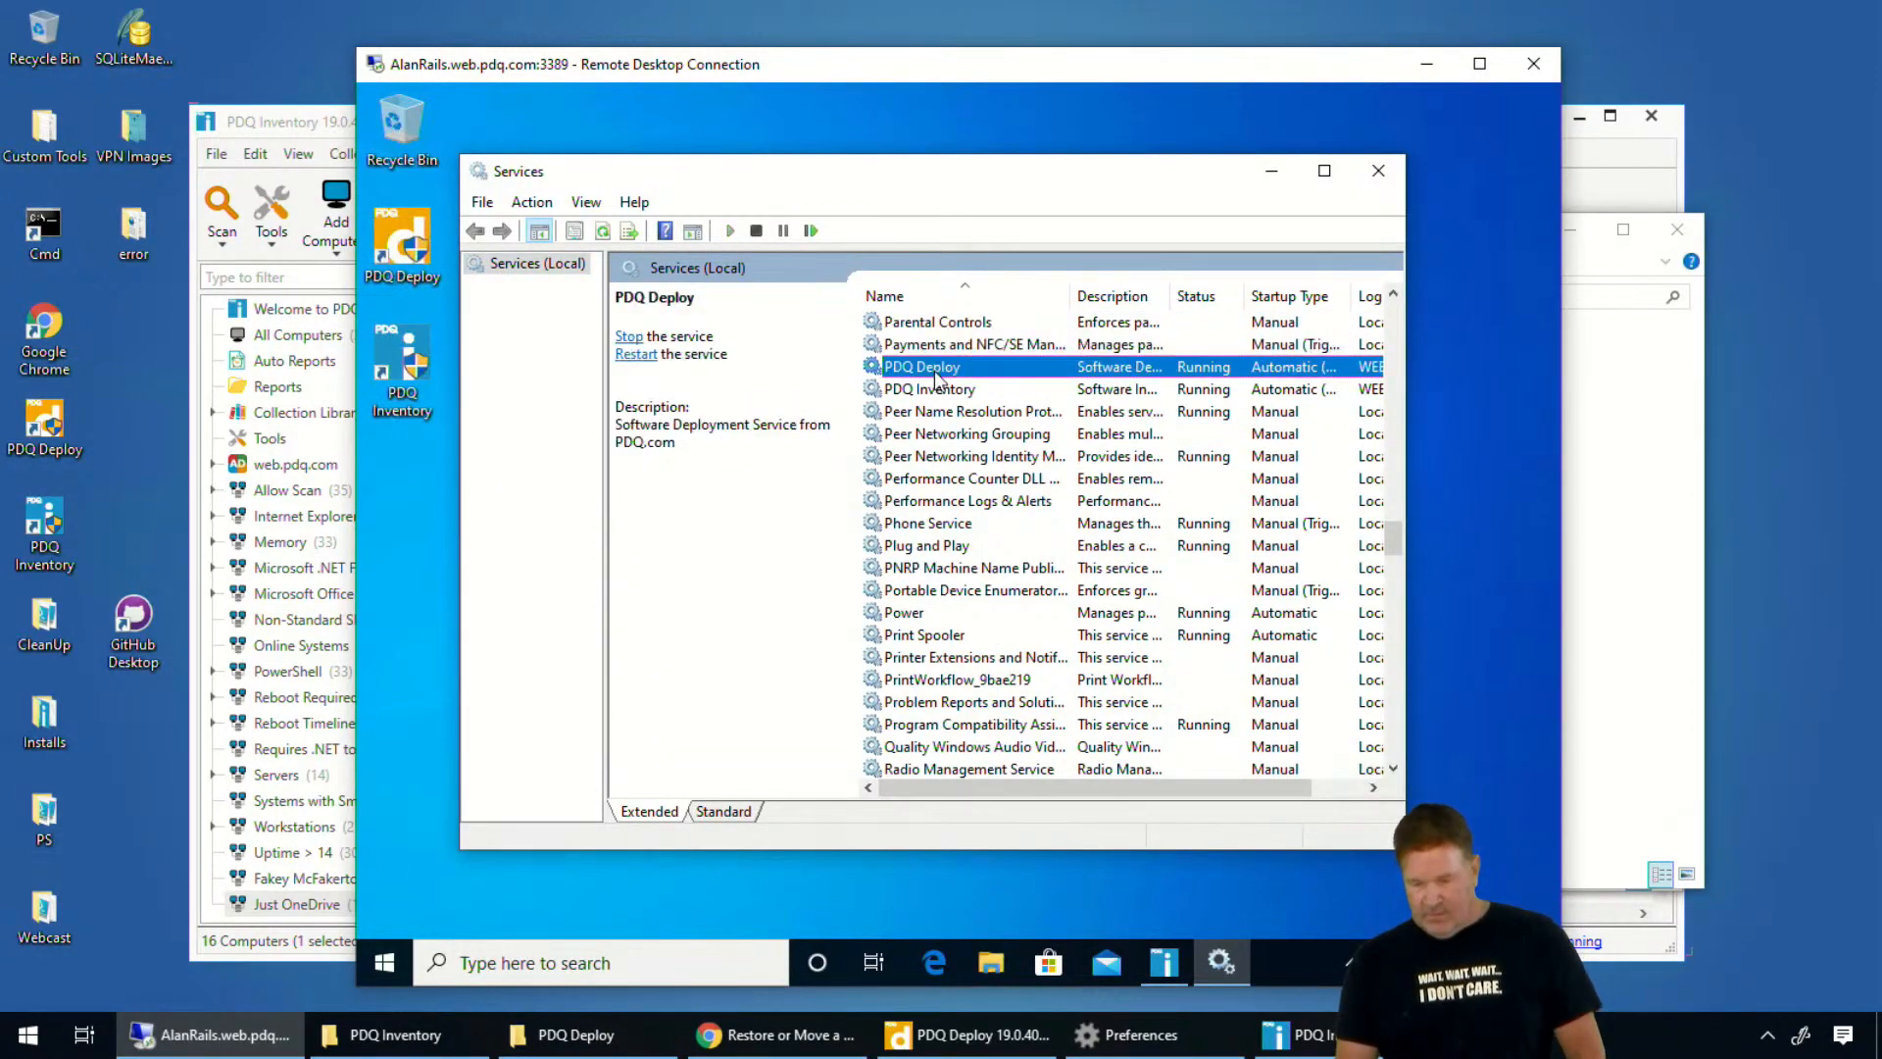
right_click(936, 373)
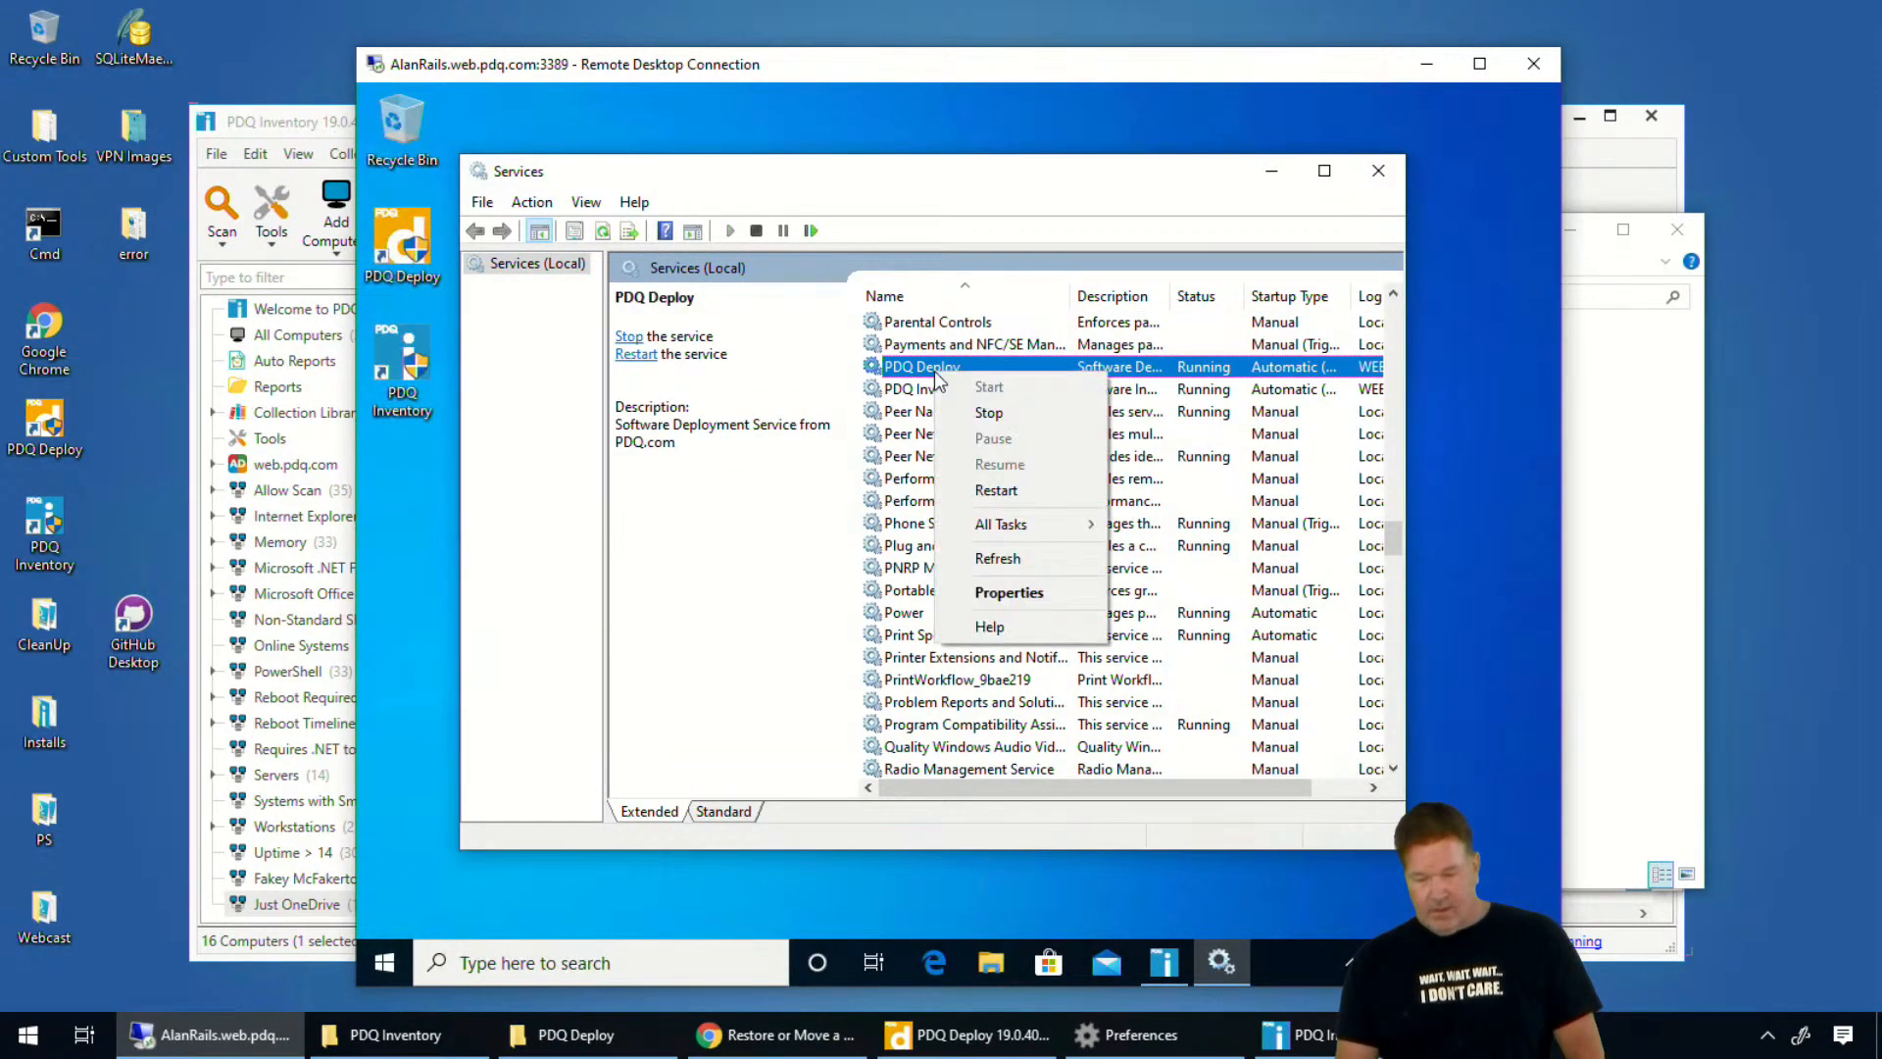
left_click(989, 412)
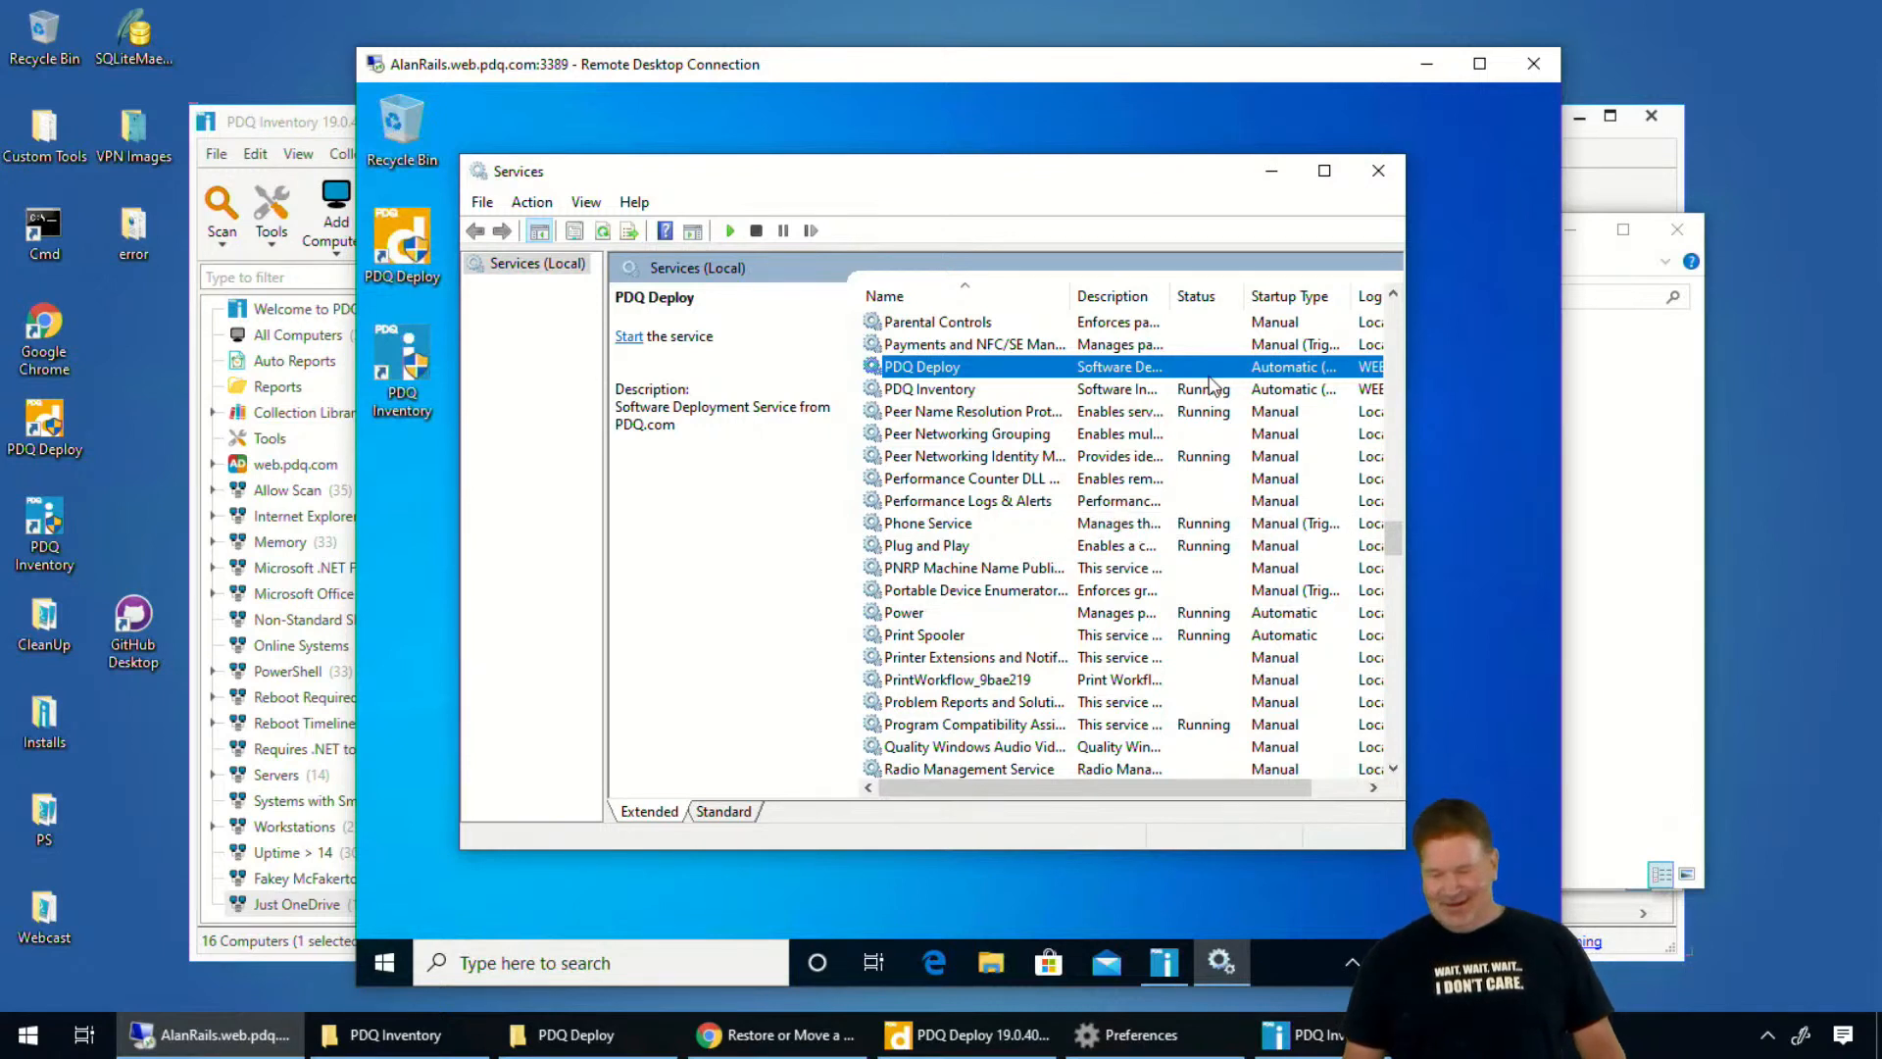
left_click(1271, 171)
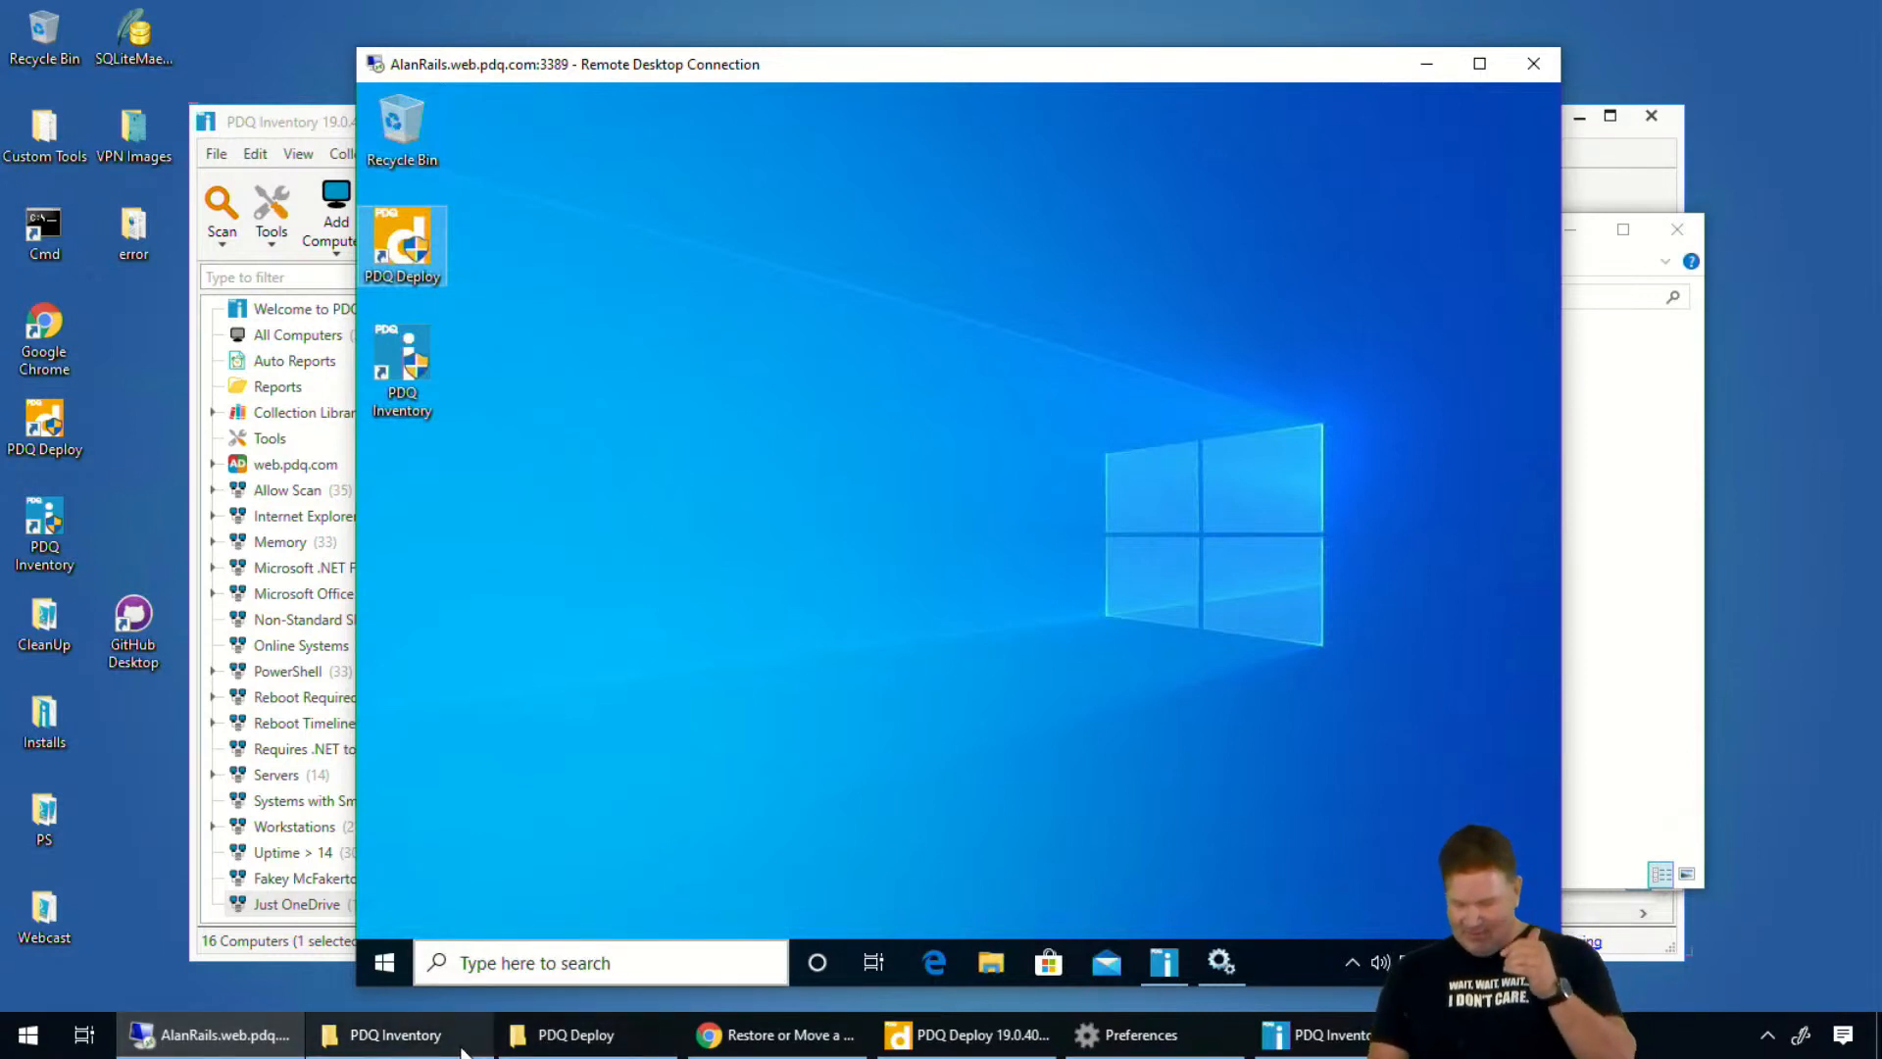
Rename Database.db in the PDQ Deploy folder on \\alanrails\c$ to Database.db.old
left_click(623, 1047)
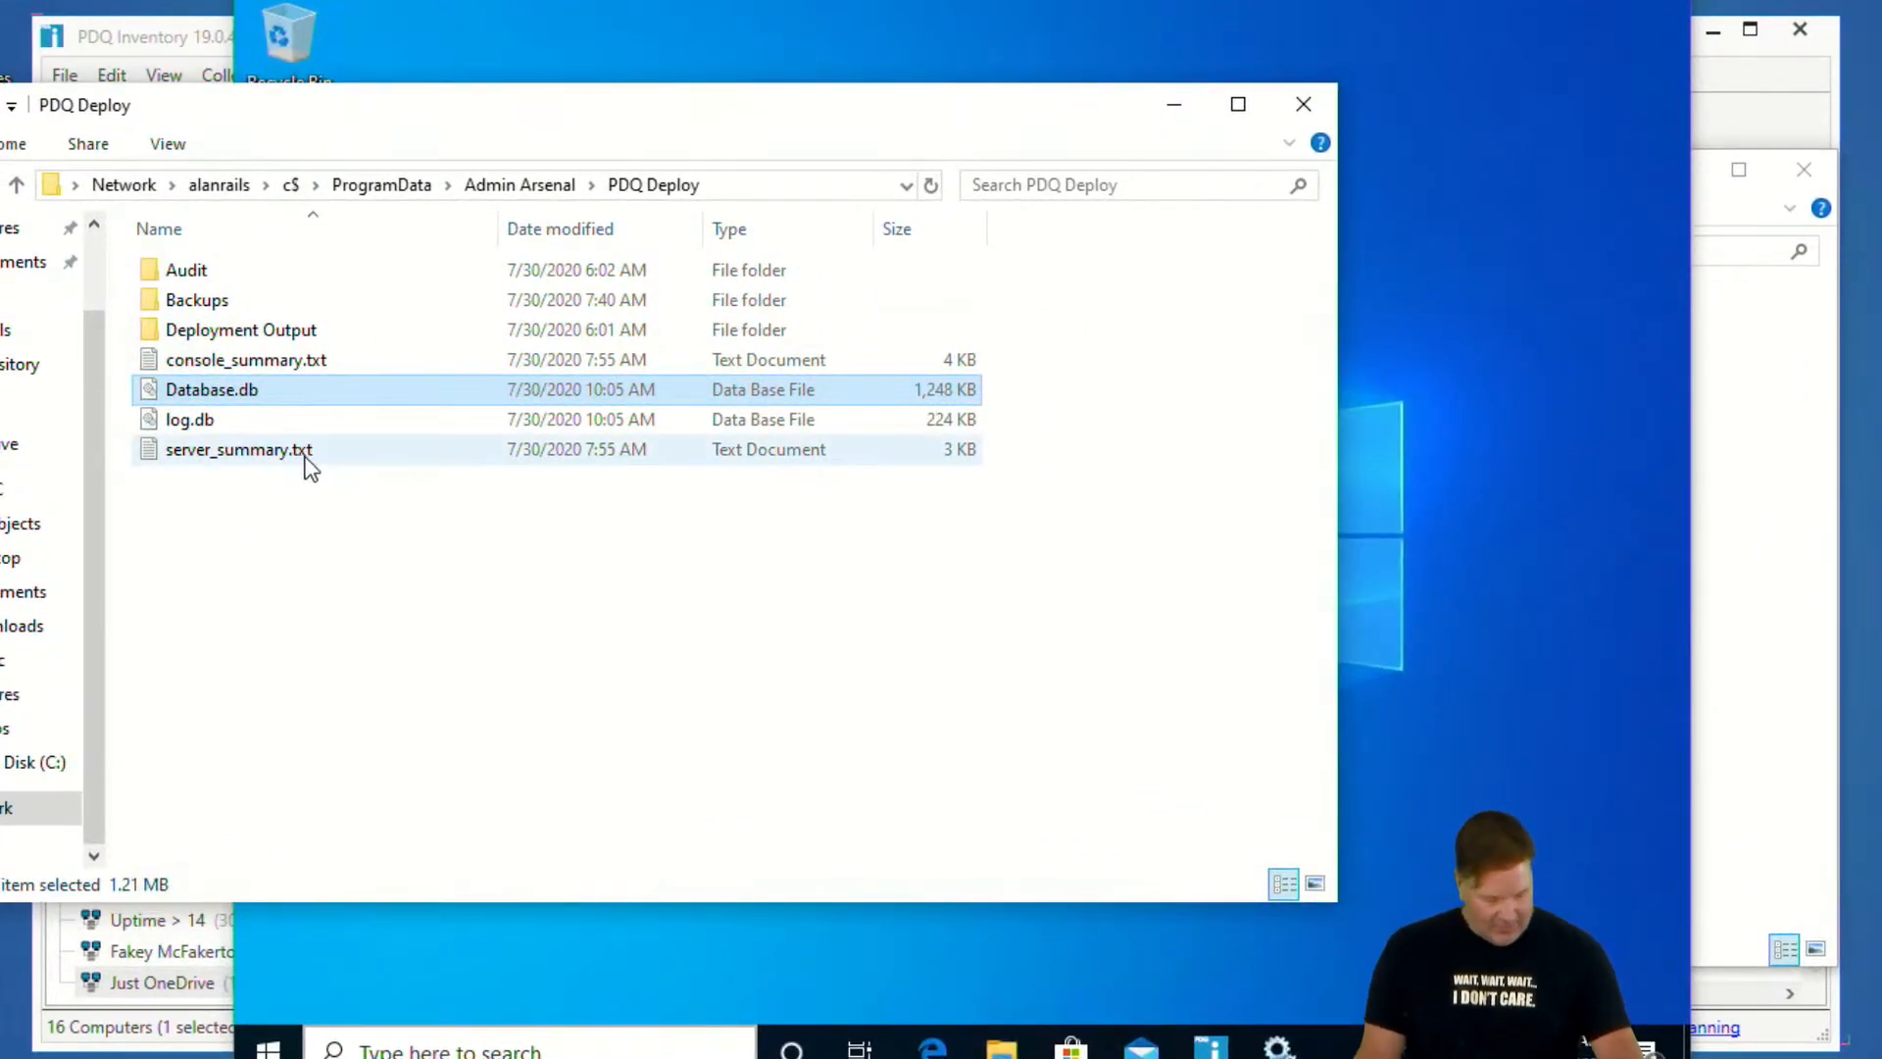
key("F2")
left_click(291, 392)
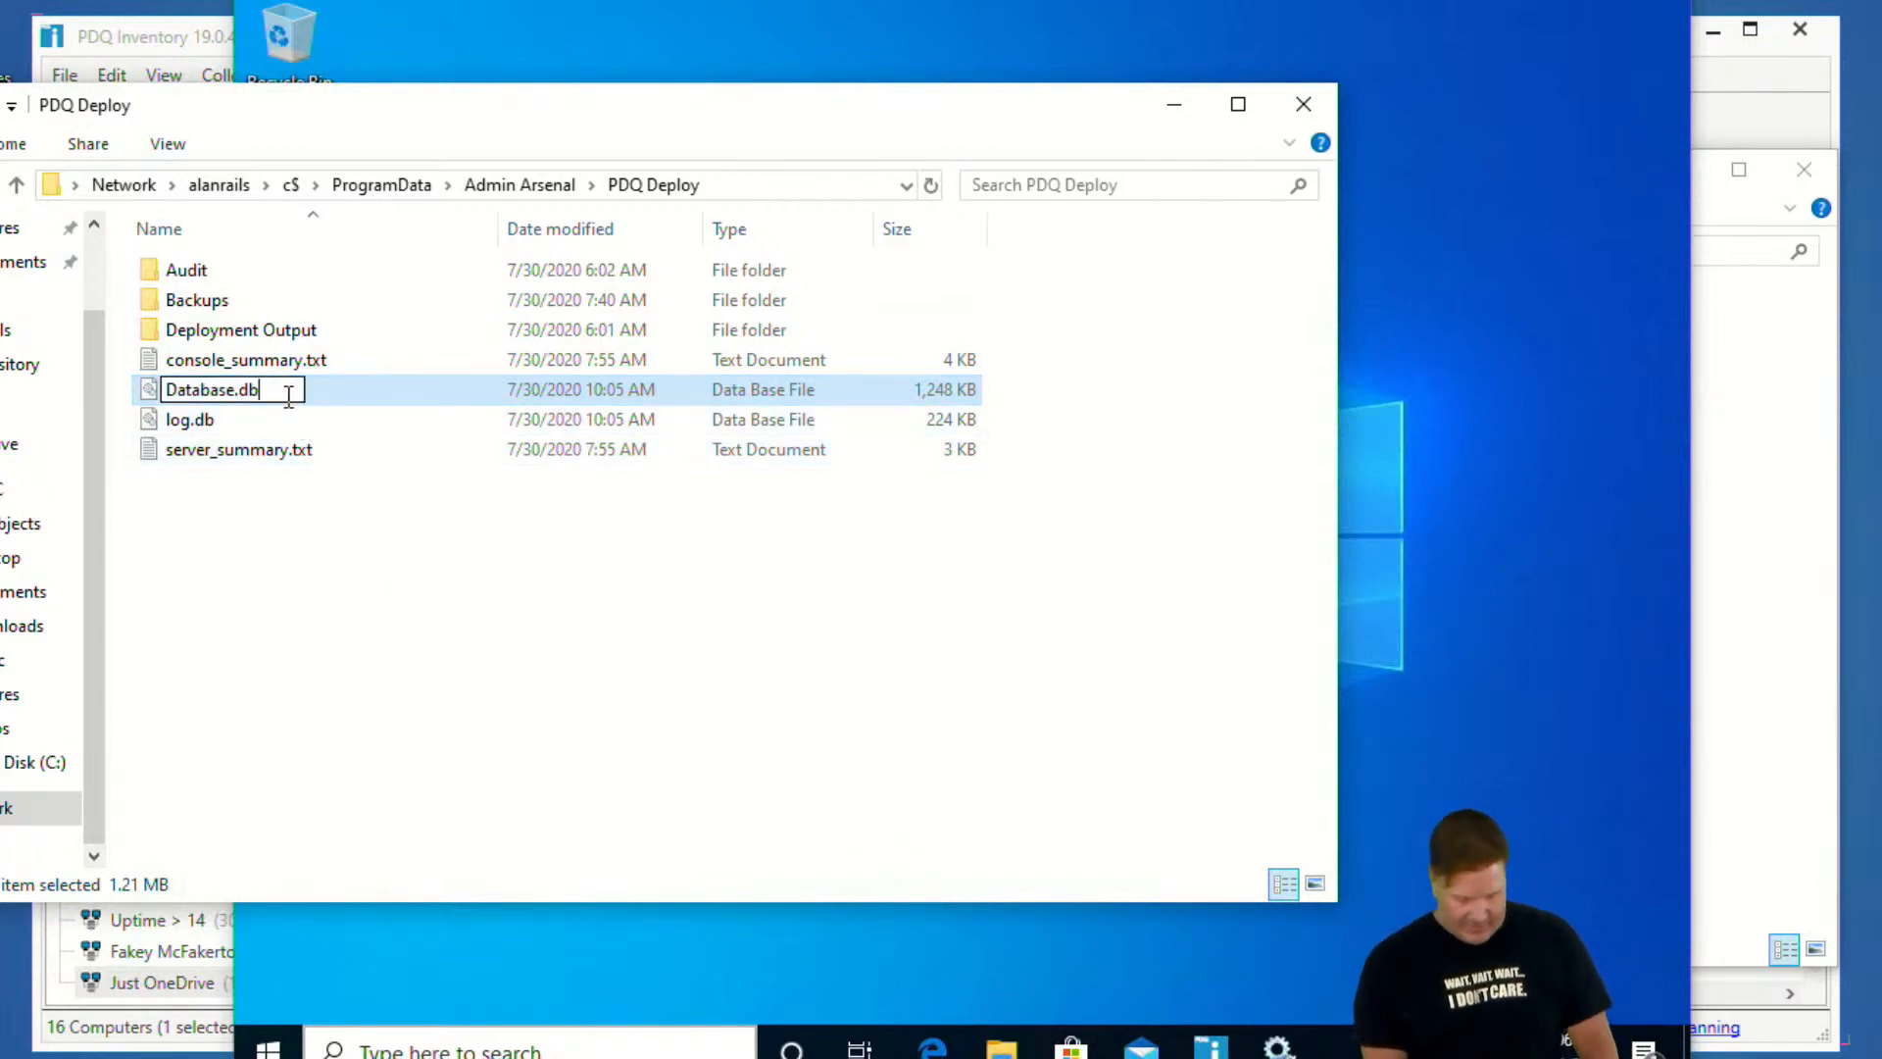
type(".old")
key("Return")
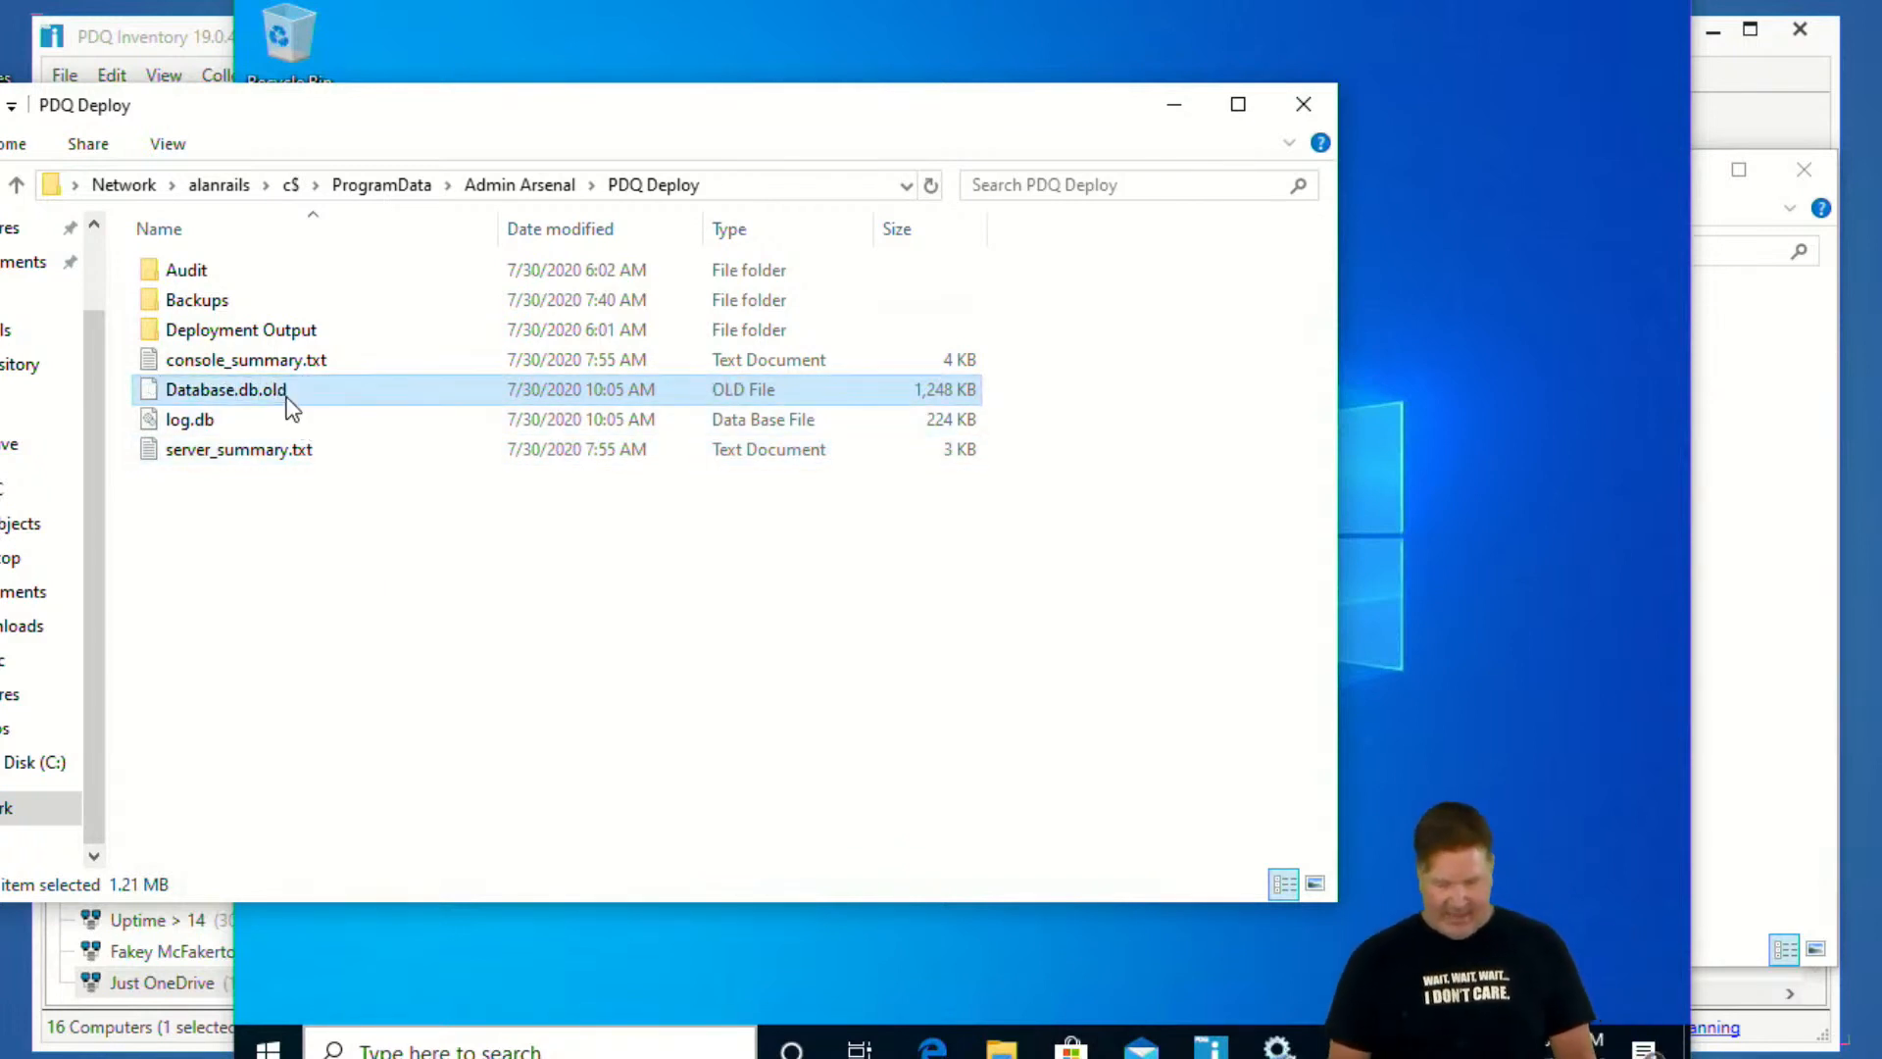
Copy Database.db from the PDQ Deploy folder on GUINNESS into the alanrails PDQ Deploy folder and minimize both folder windows
key("alt+Tab")
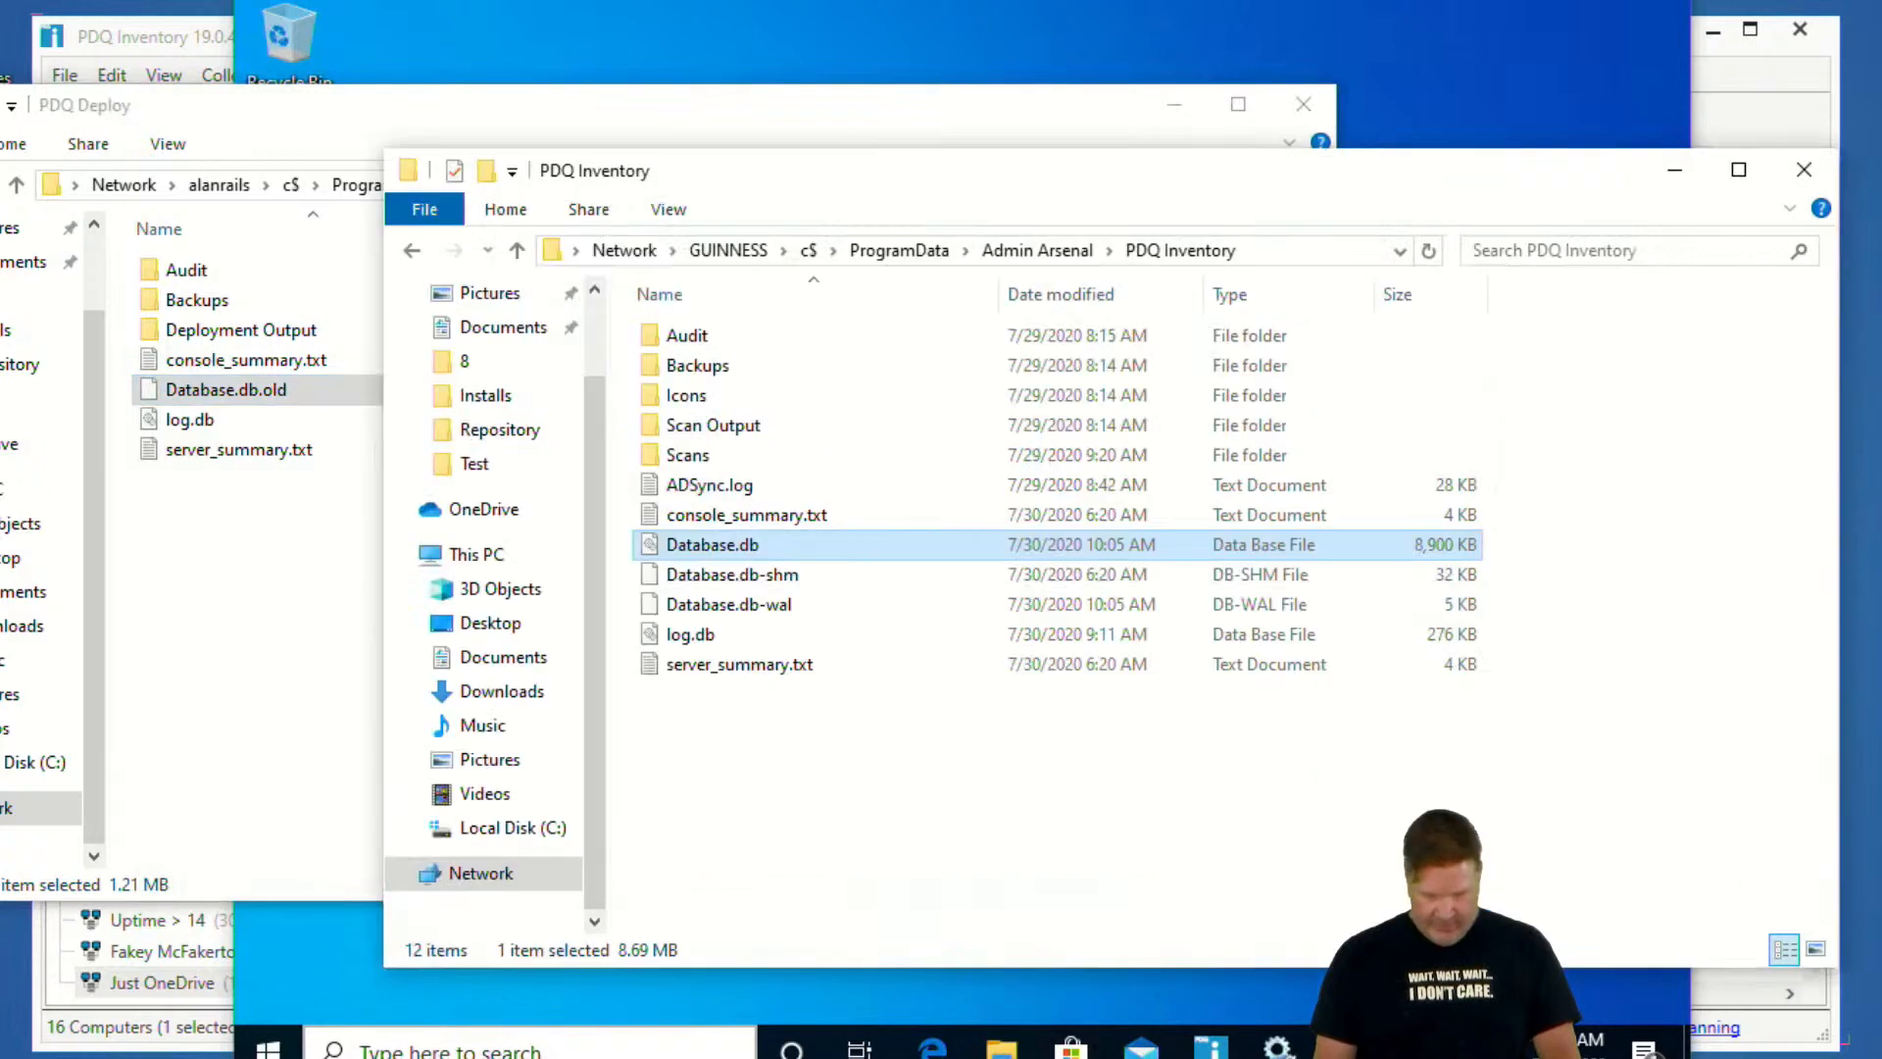
left_click(1060, 250)
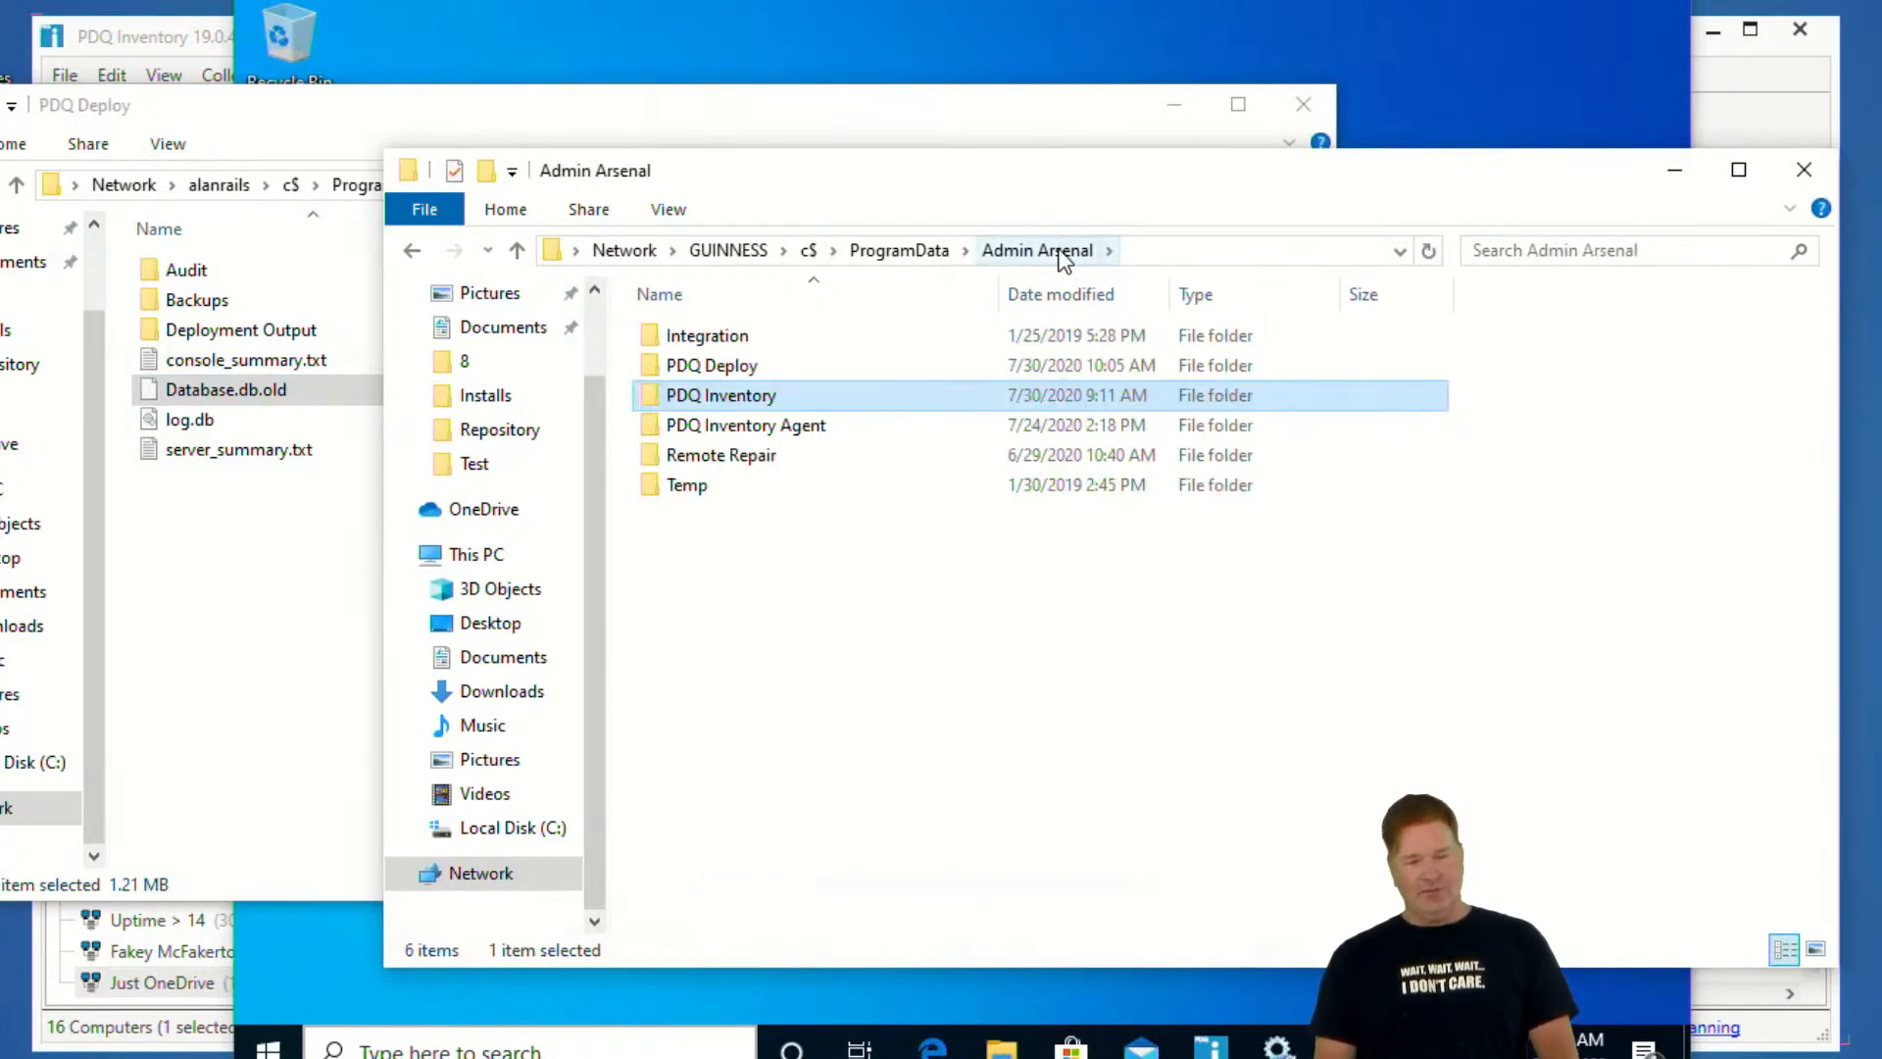
double_click(751, 373)
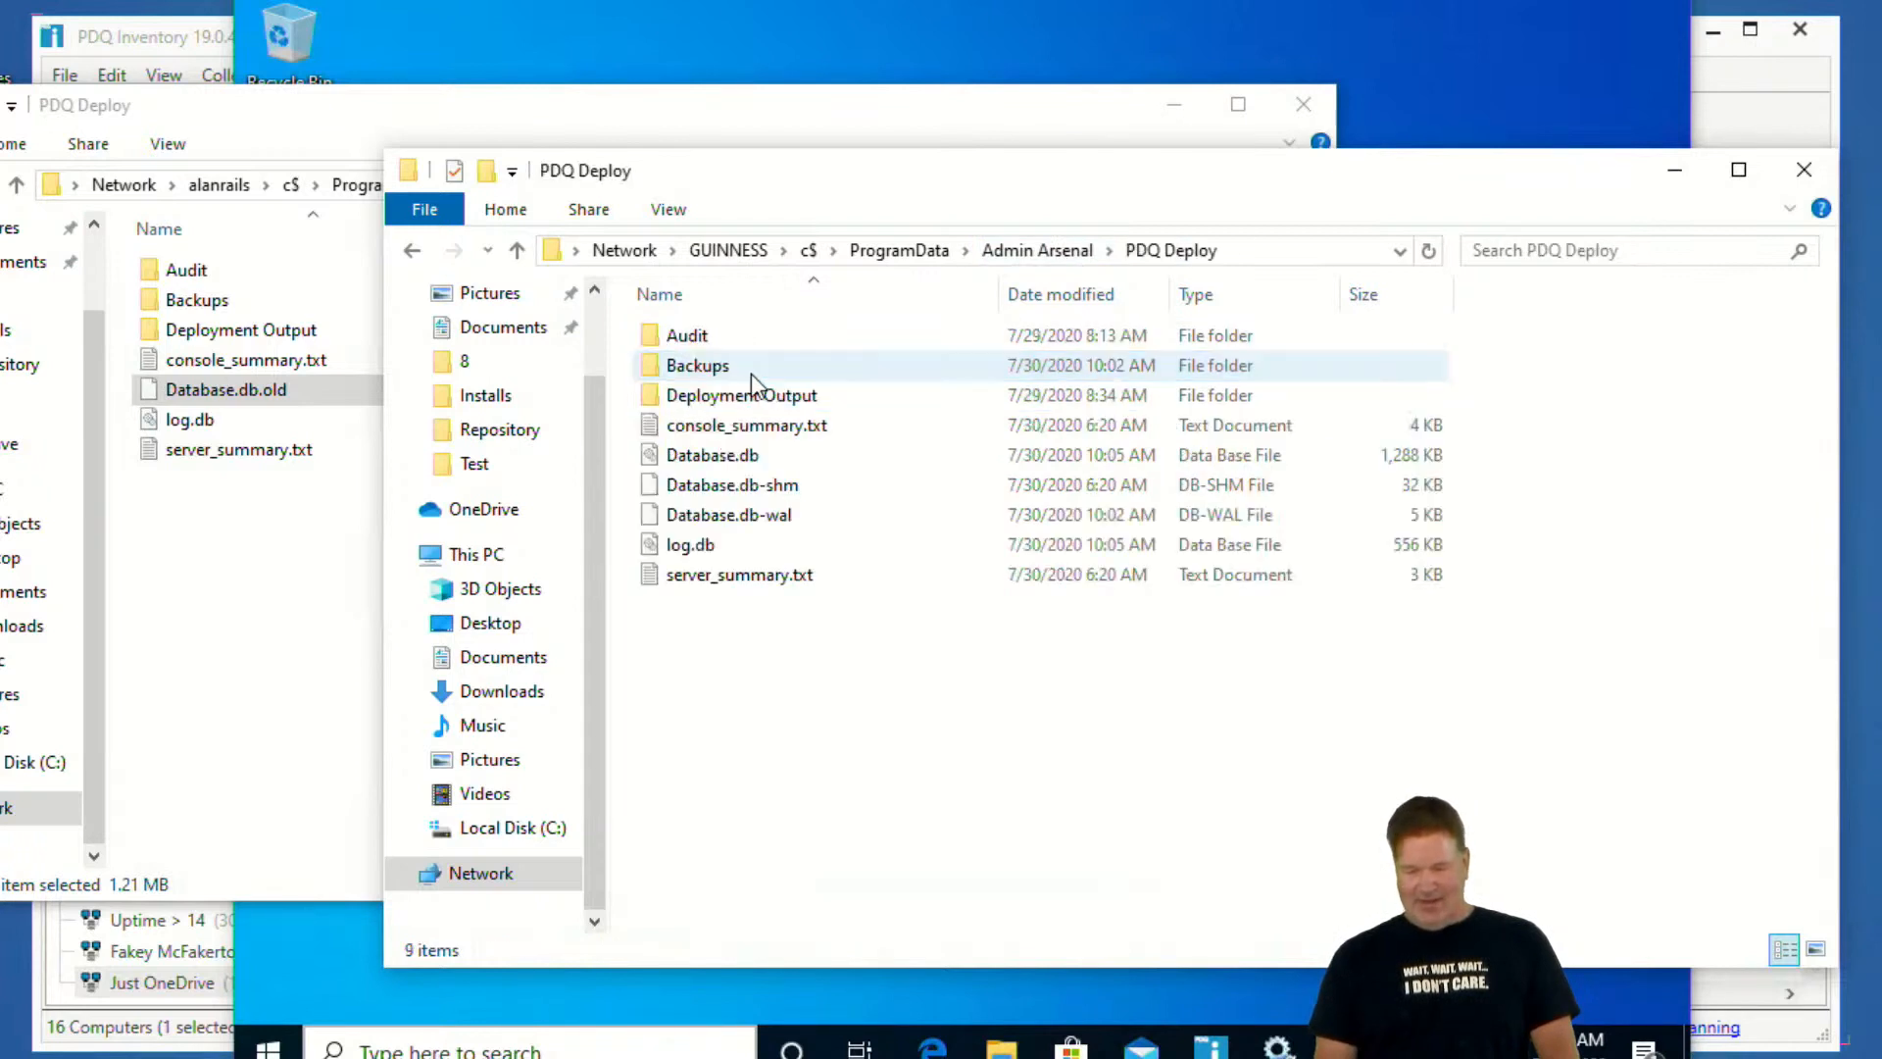
left_click_drag(755, 453, 239, 650)
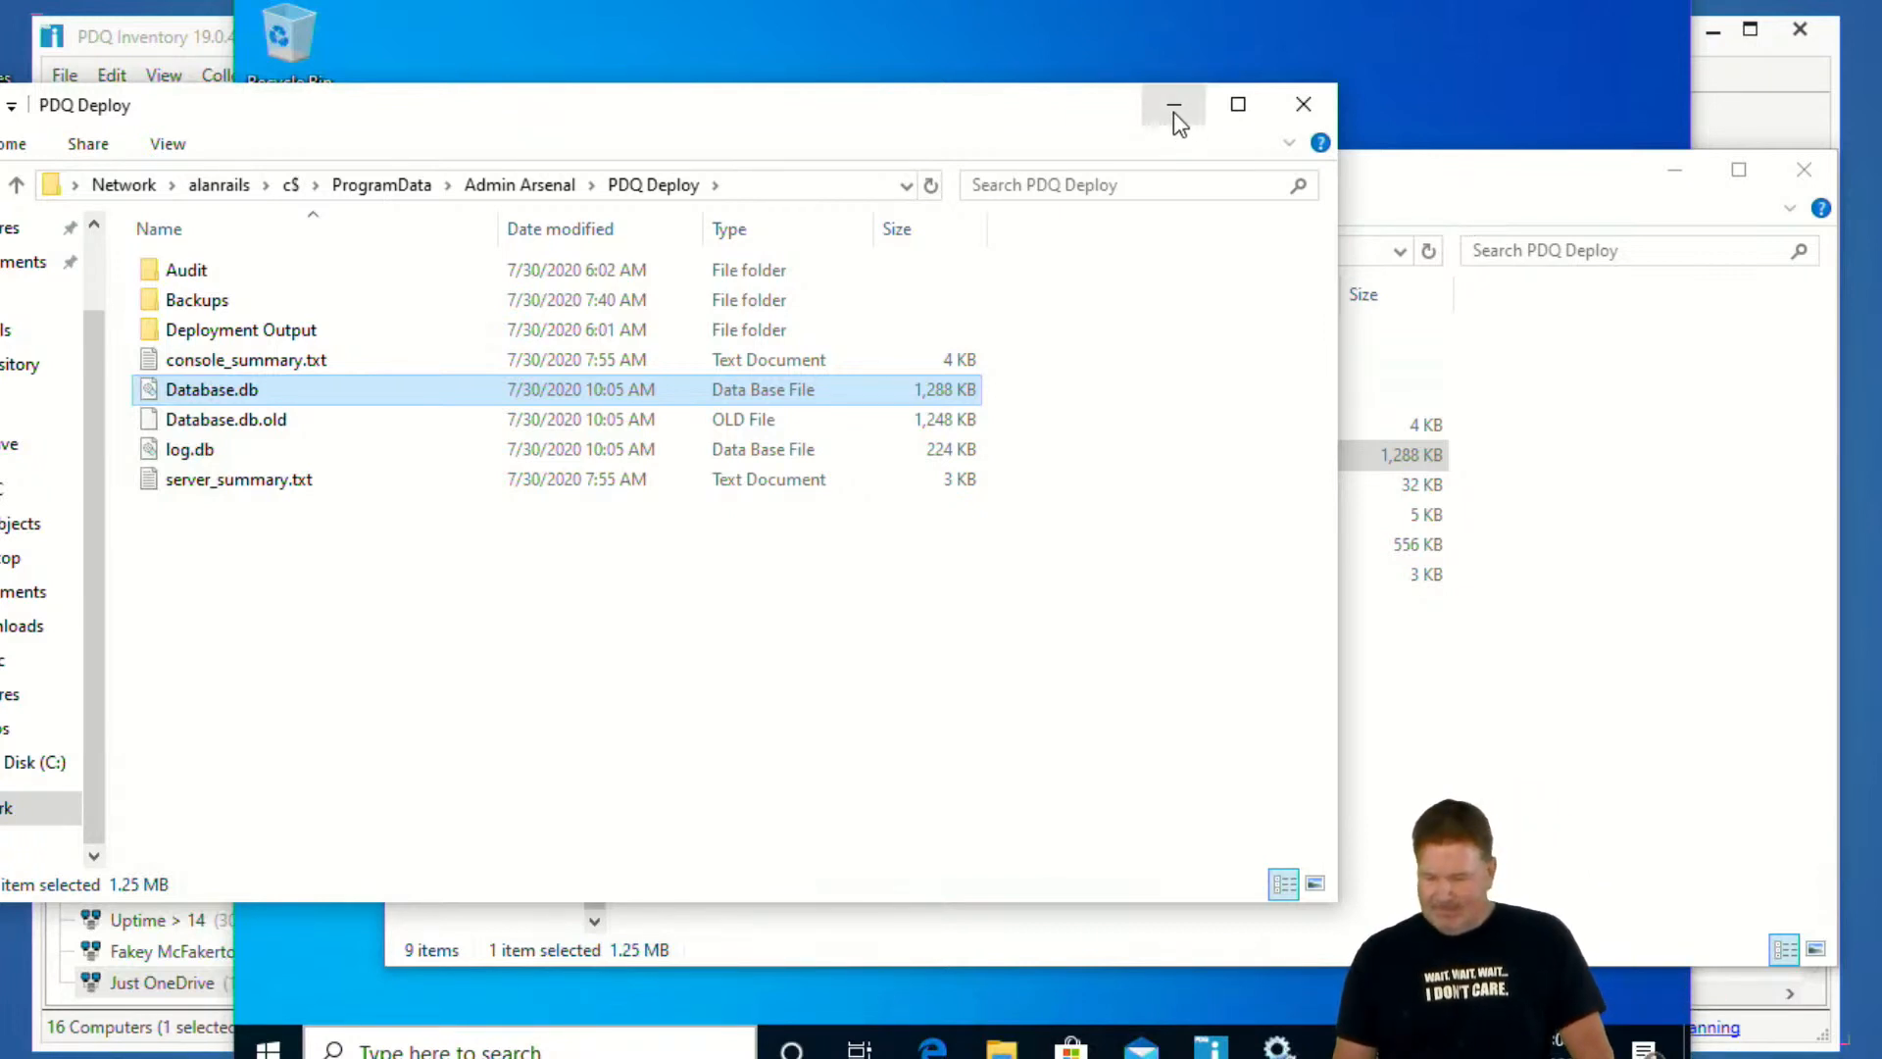
left_click(1673, 173)
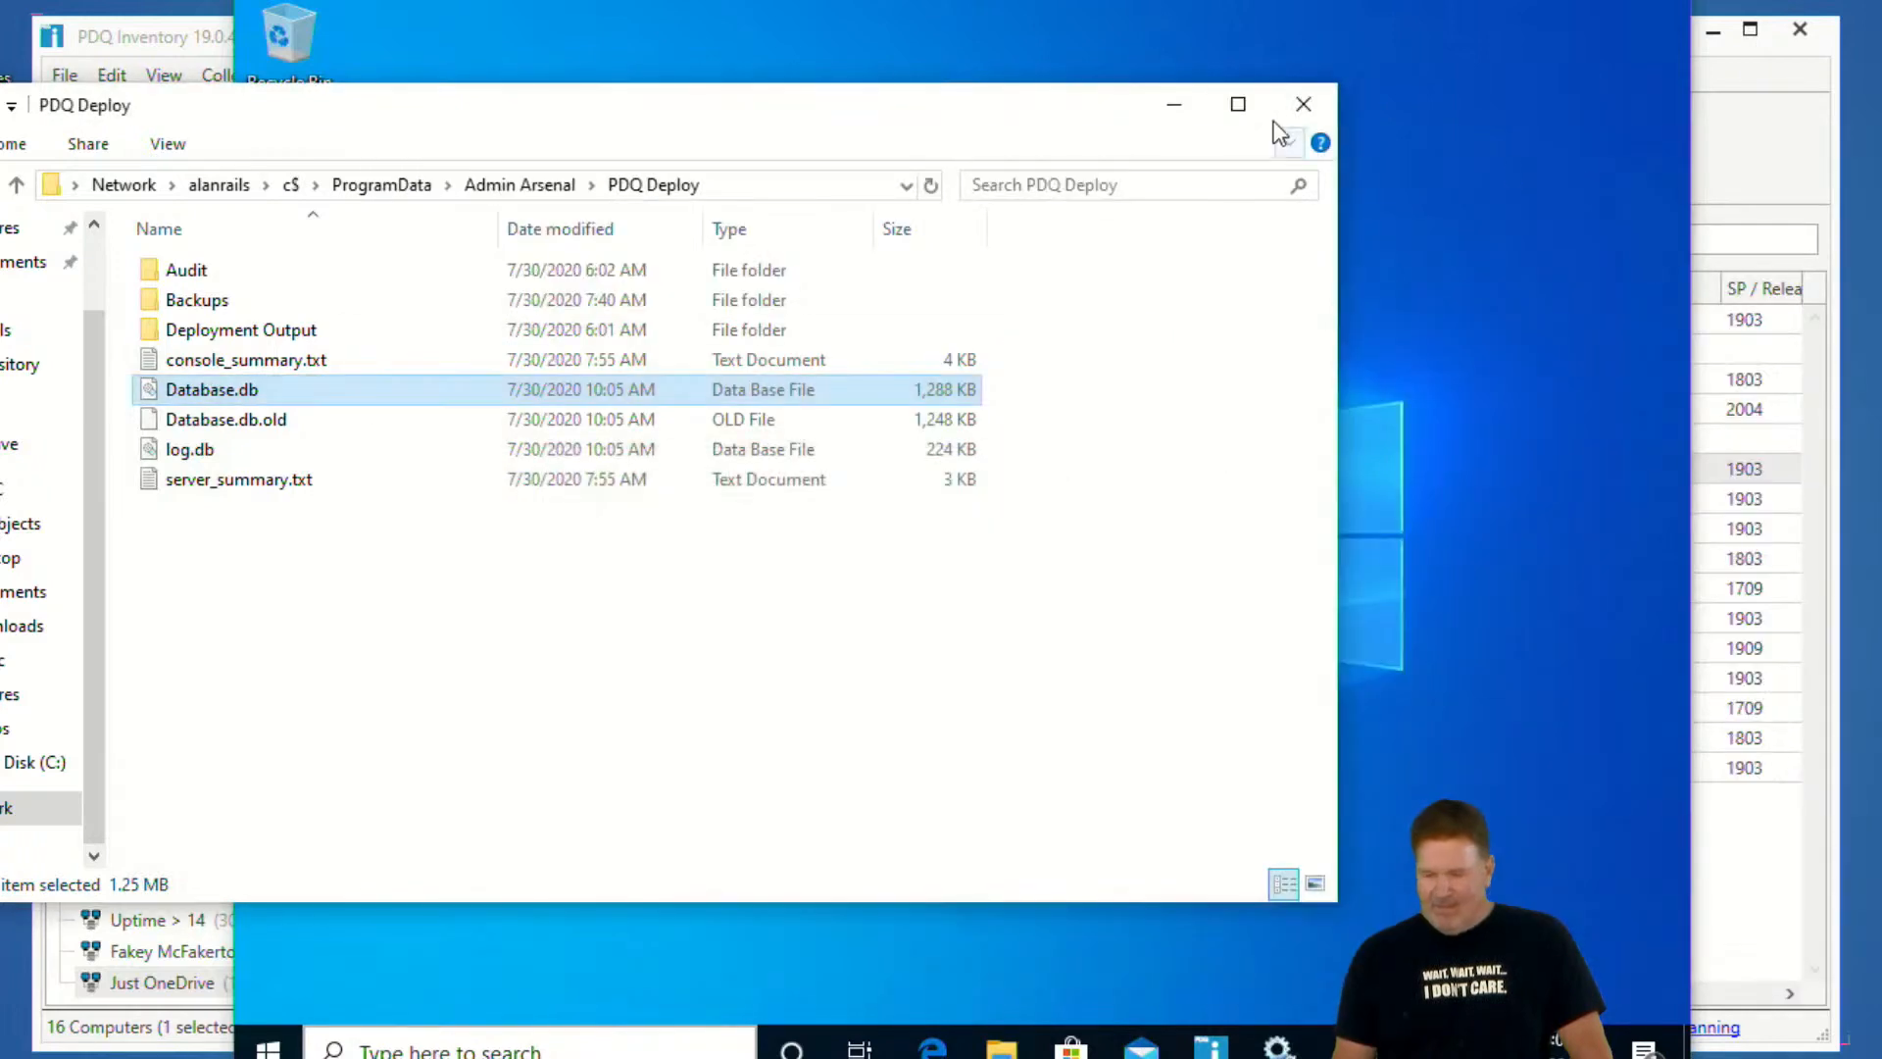
left_click(1173, 106)
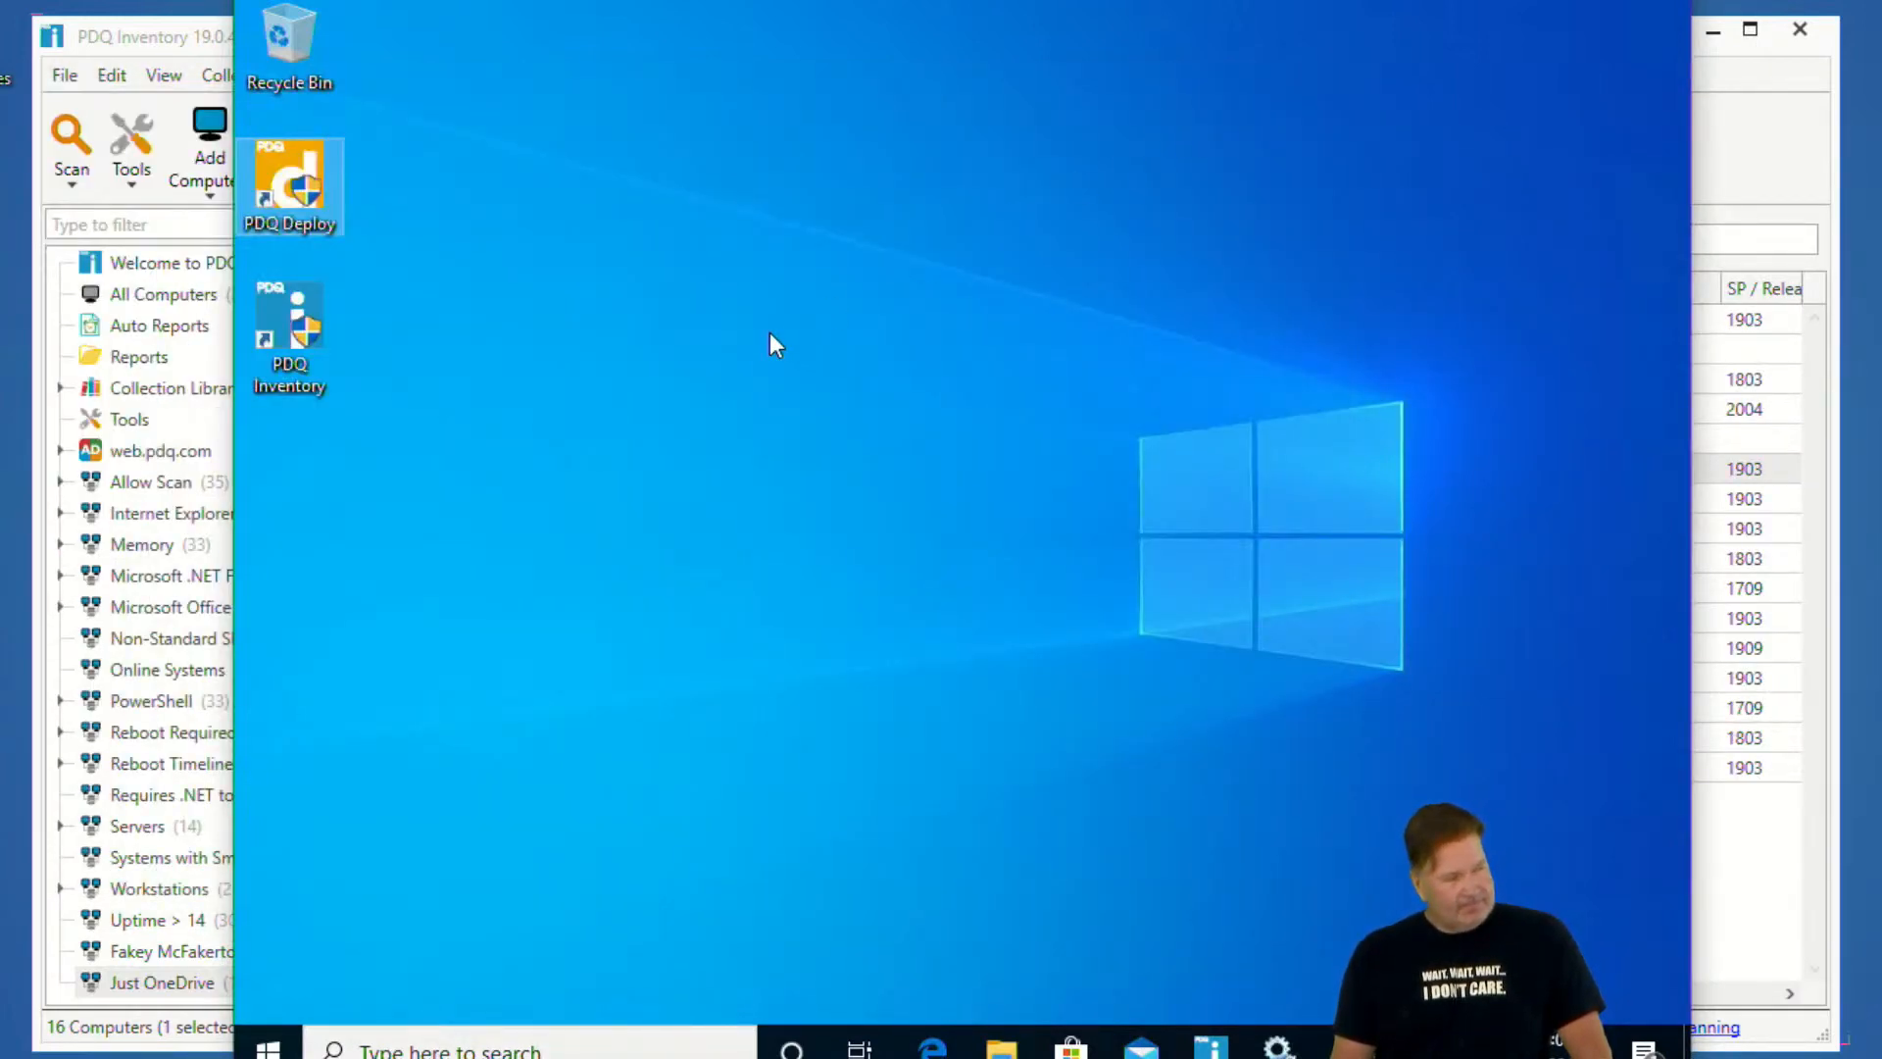
Launch PDQ Deploy on AlanRails, allow it to make changes, and move the GUINNESS console aside
double_click(332, 192)
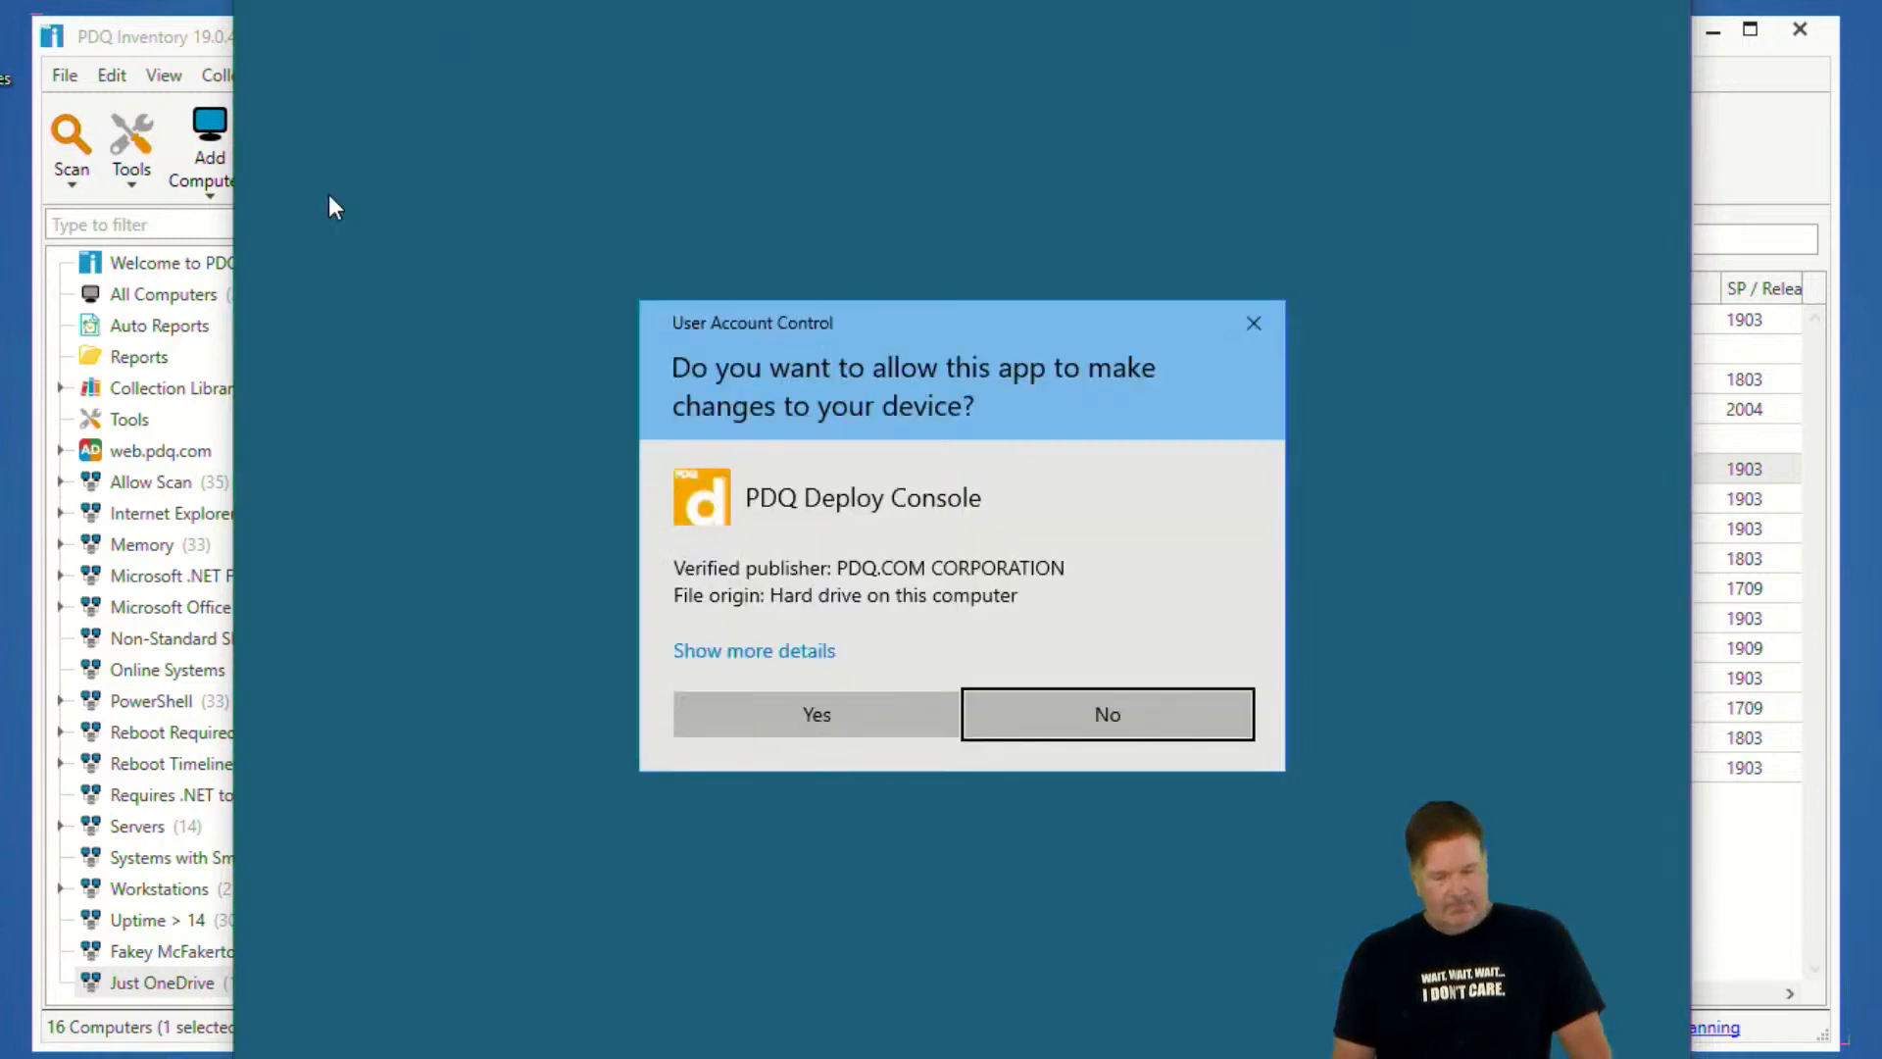
left_click(833, 724)
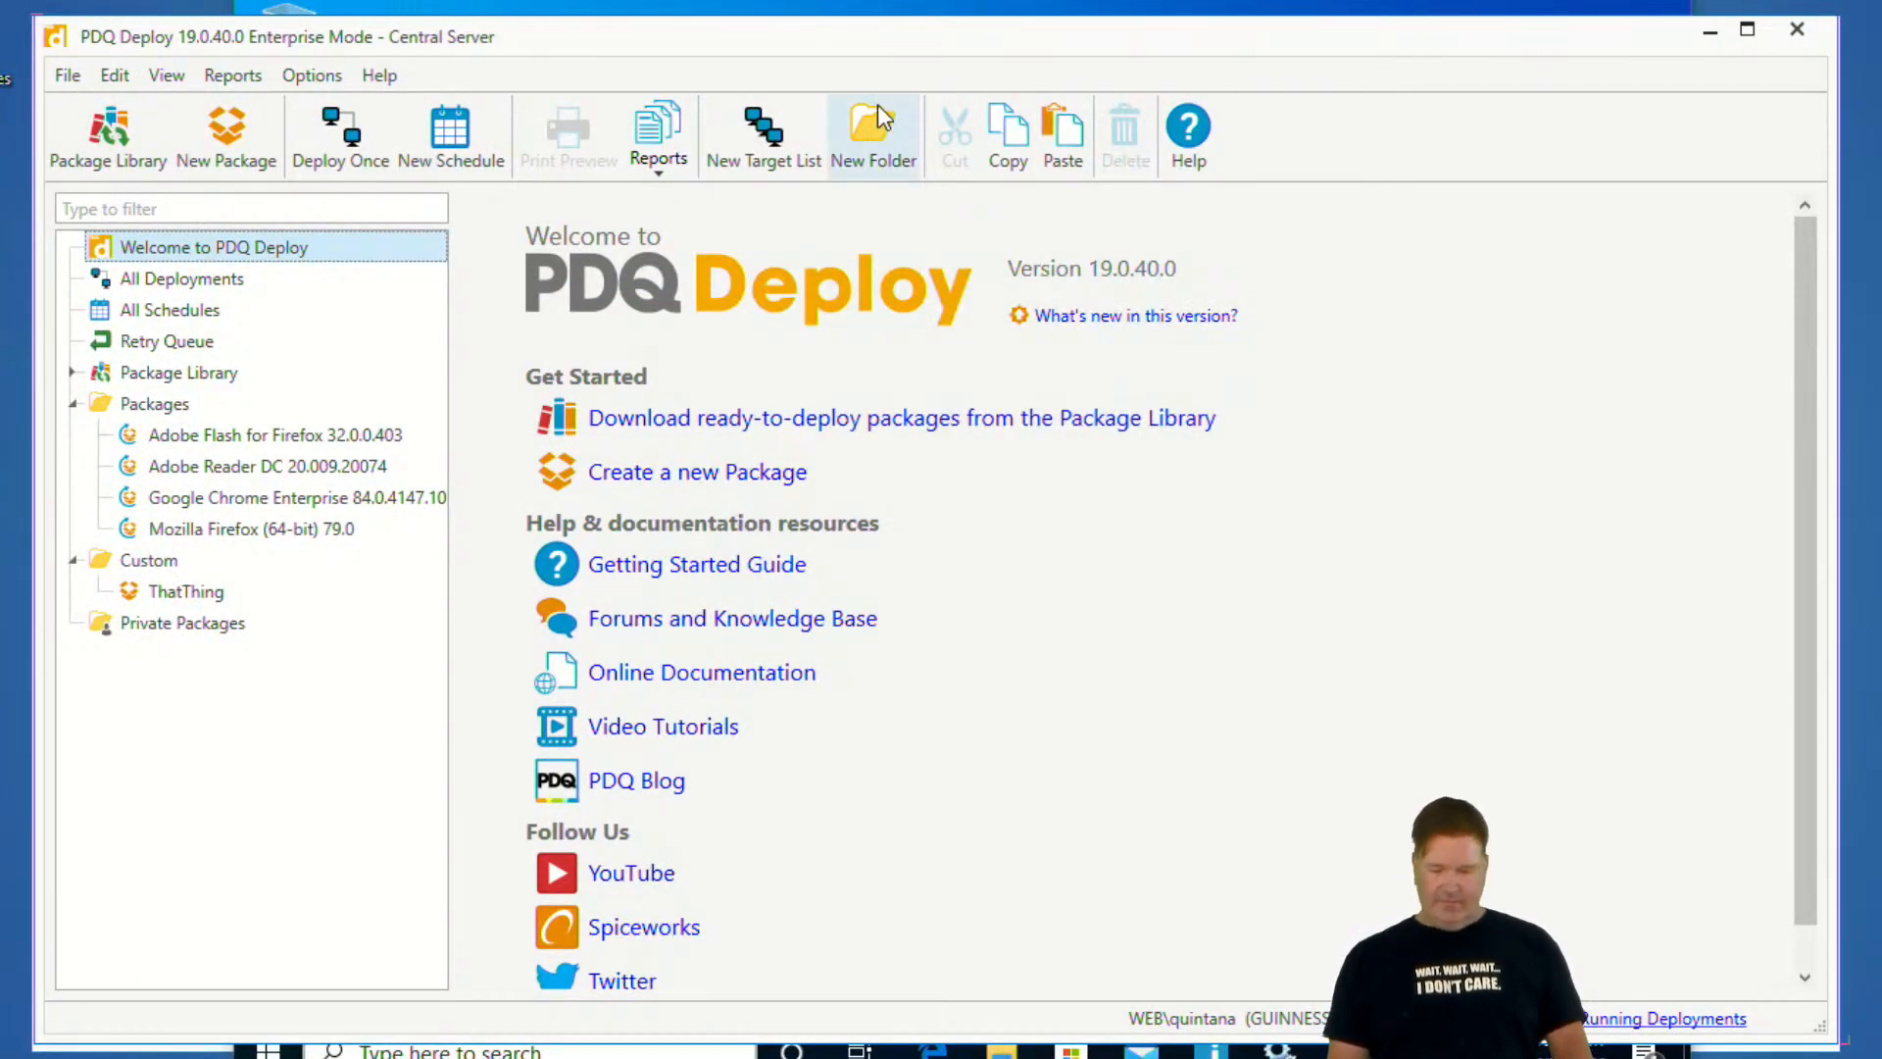
left_click_drag(928, 45, 791, 87)
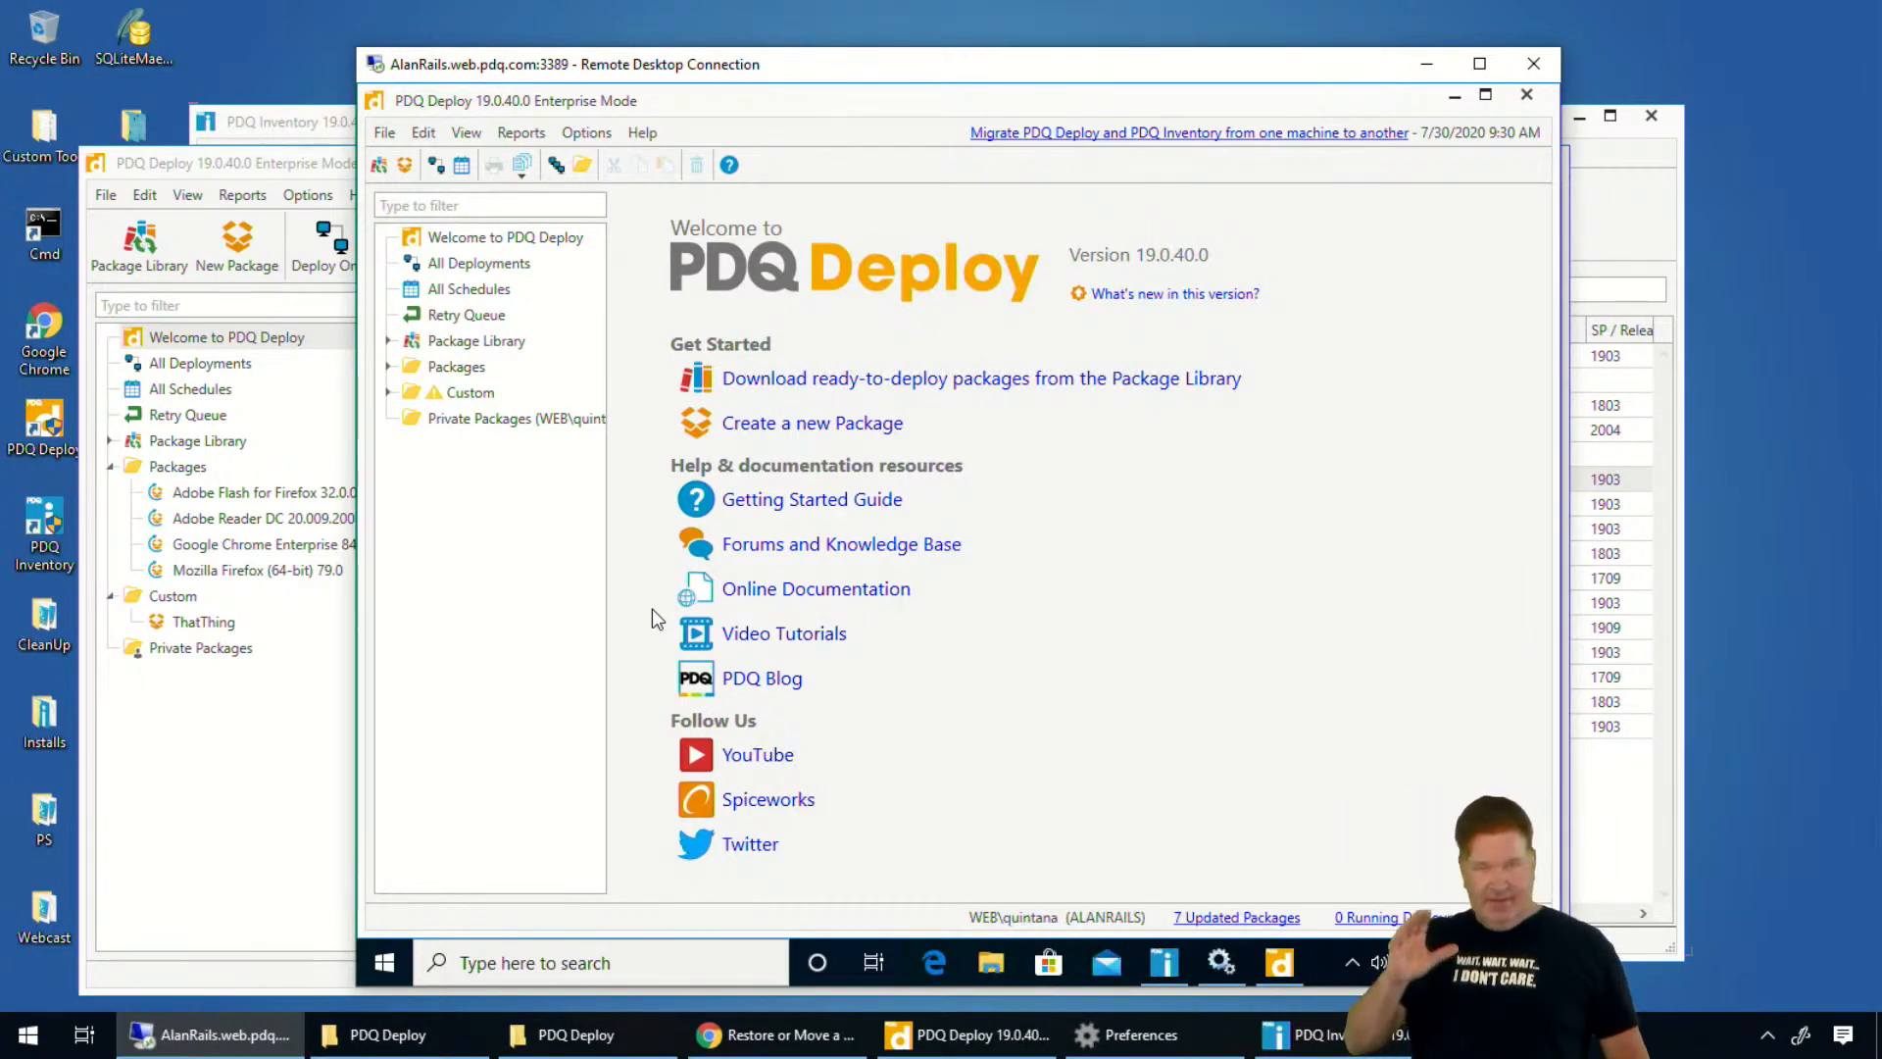
Expand the Custom and Packages folders and inspect the Install Flash step of the Adobe Flash for Firefox package
left_click(389, 393)
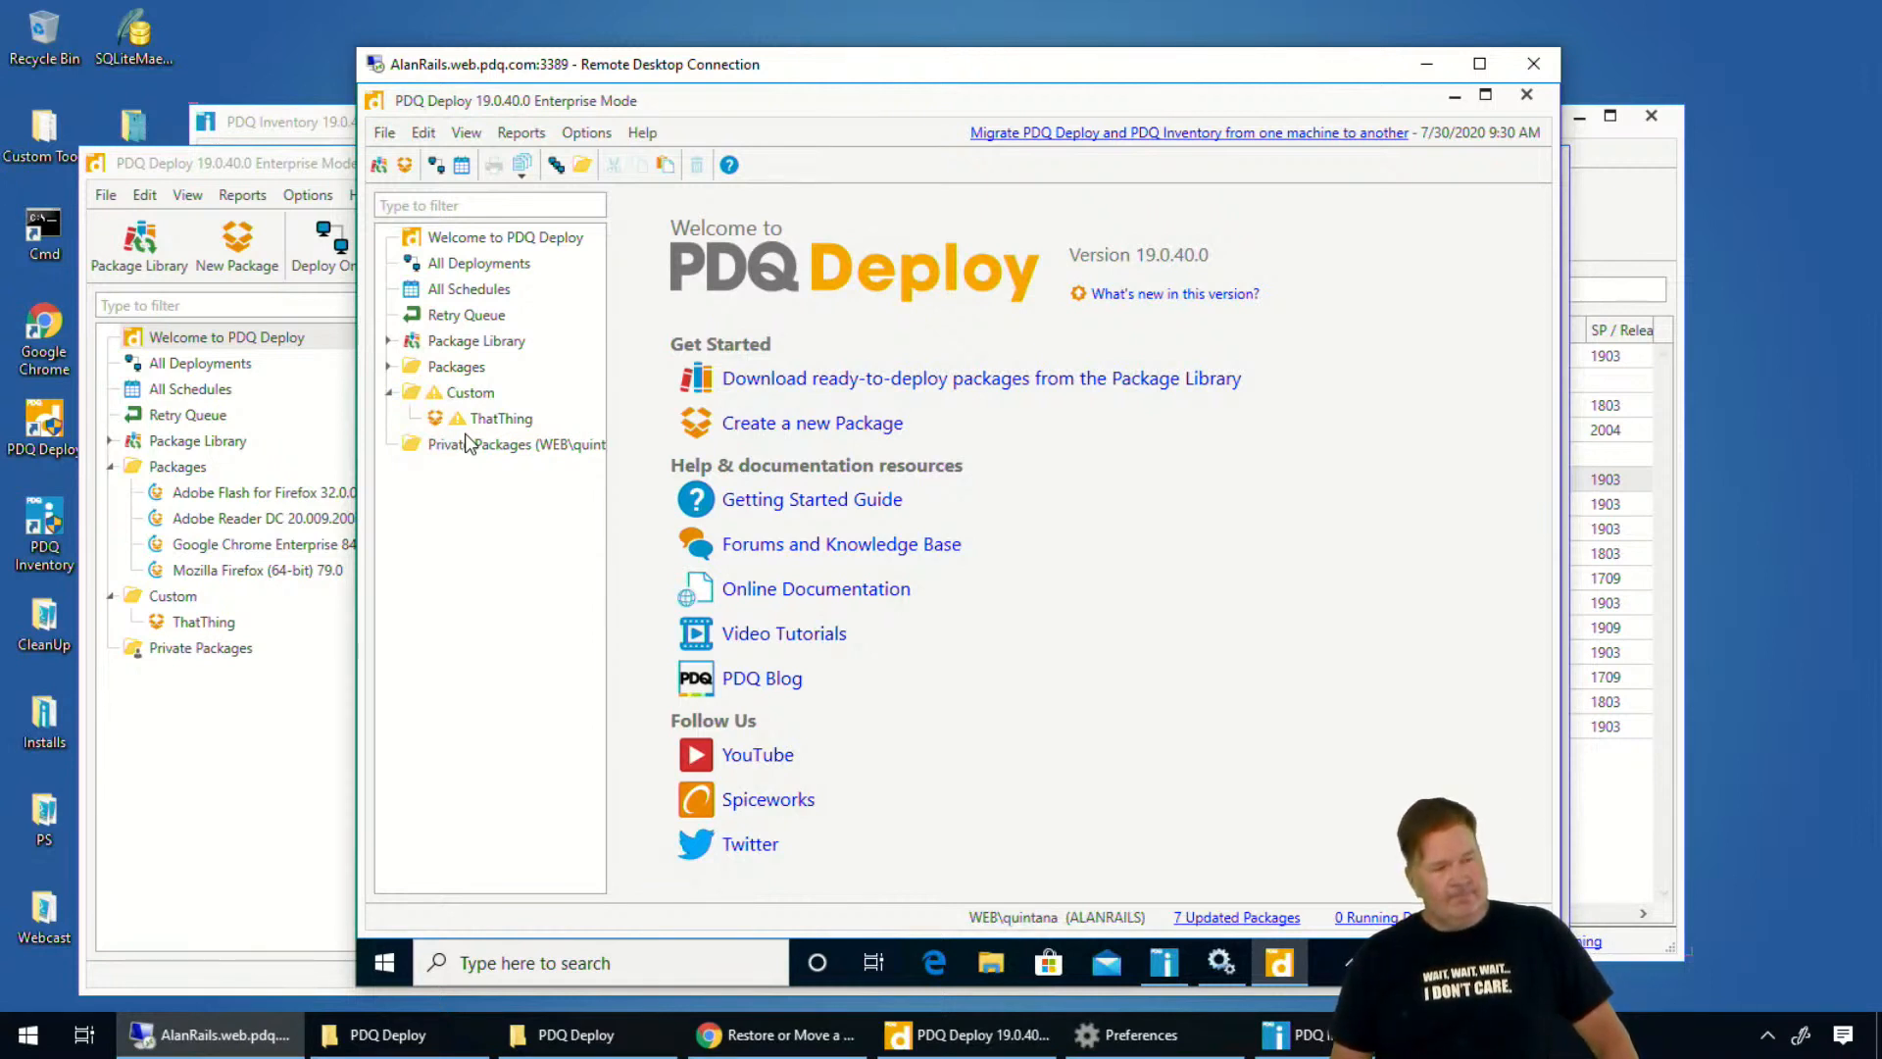
left_click(389, 366)
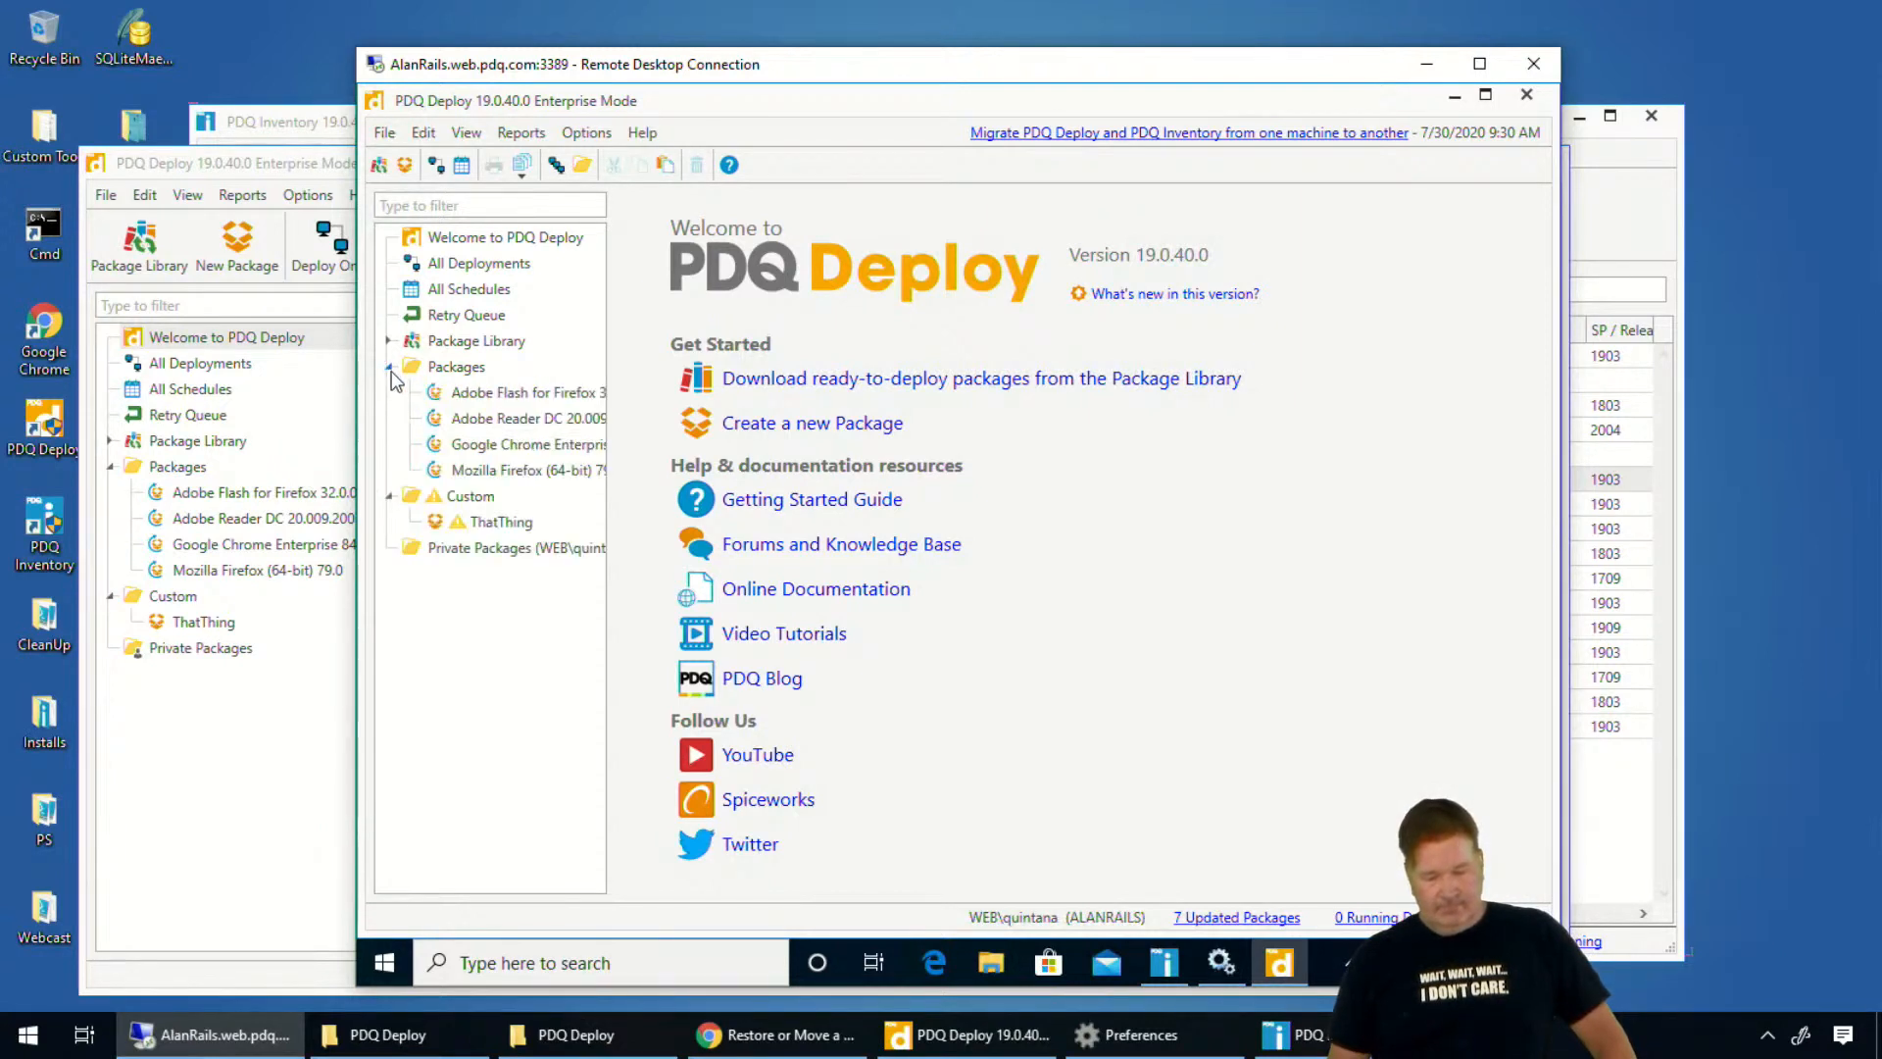
left_click(584, 395)
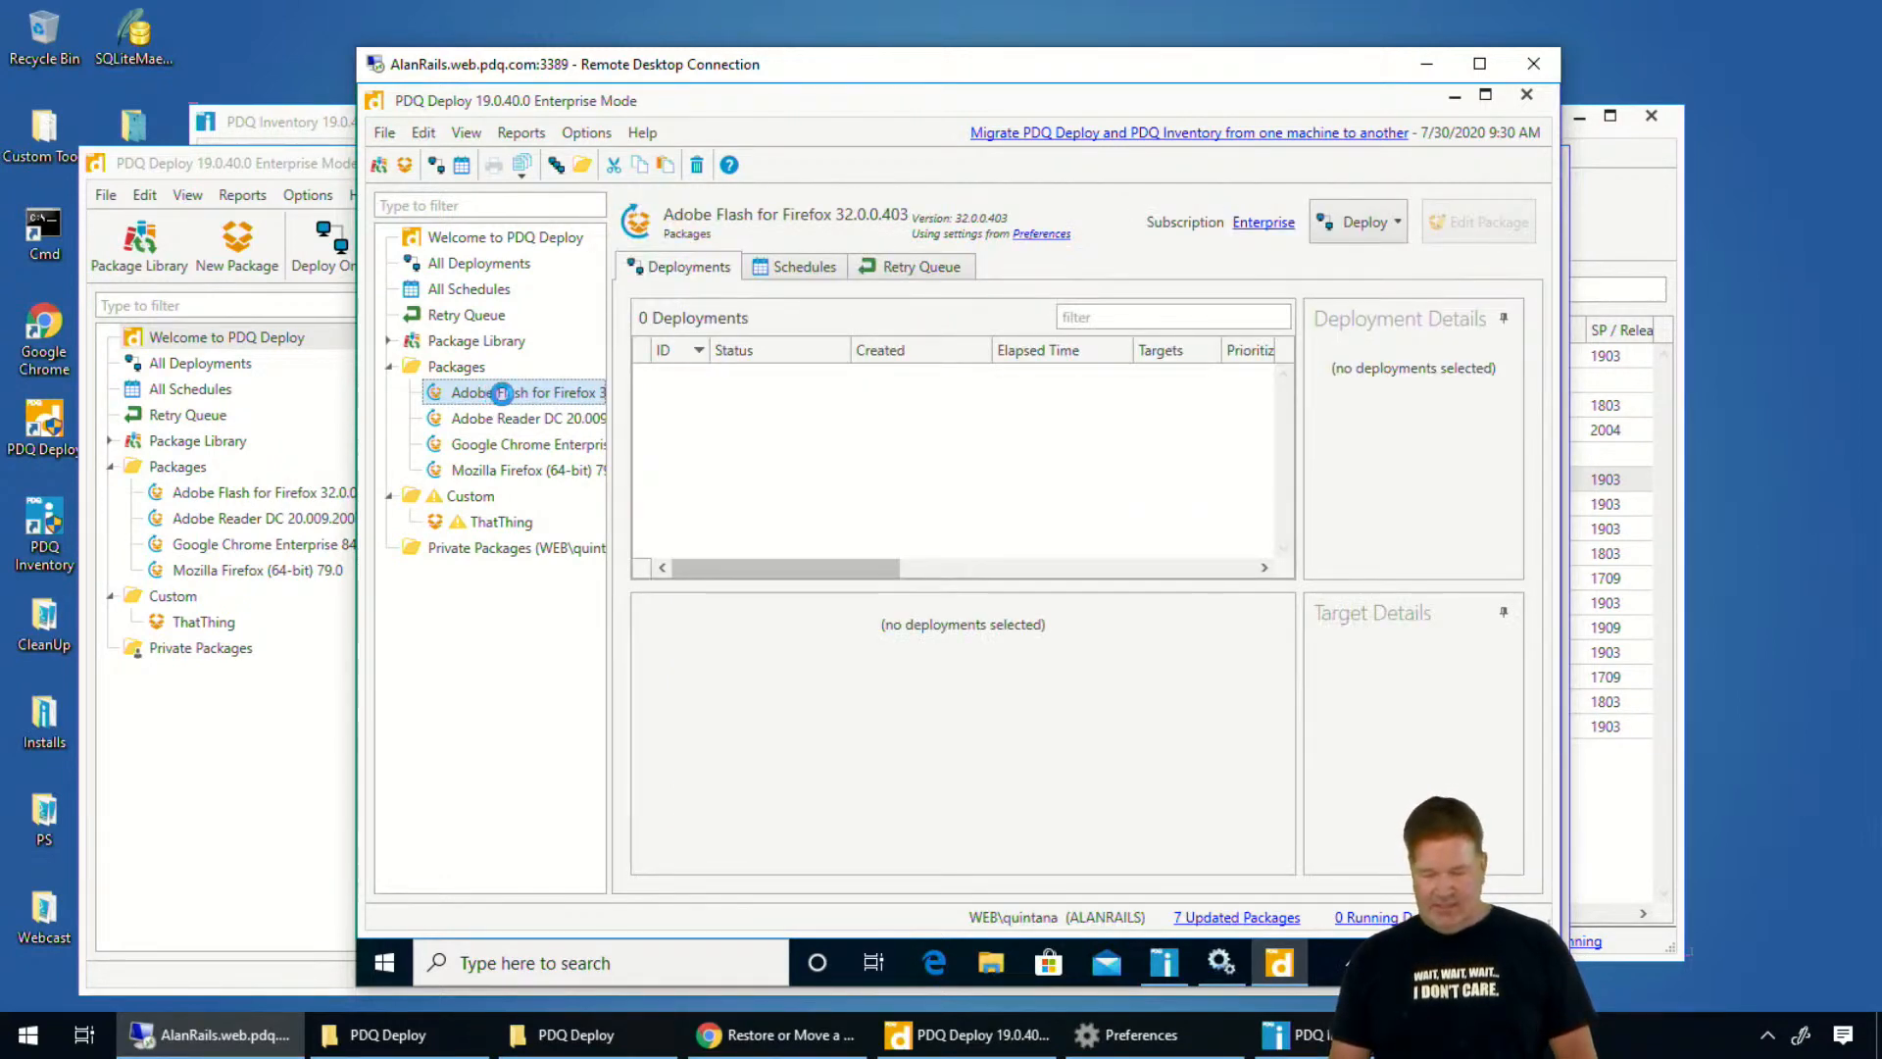
double_click(494, 394)
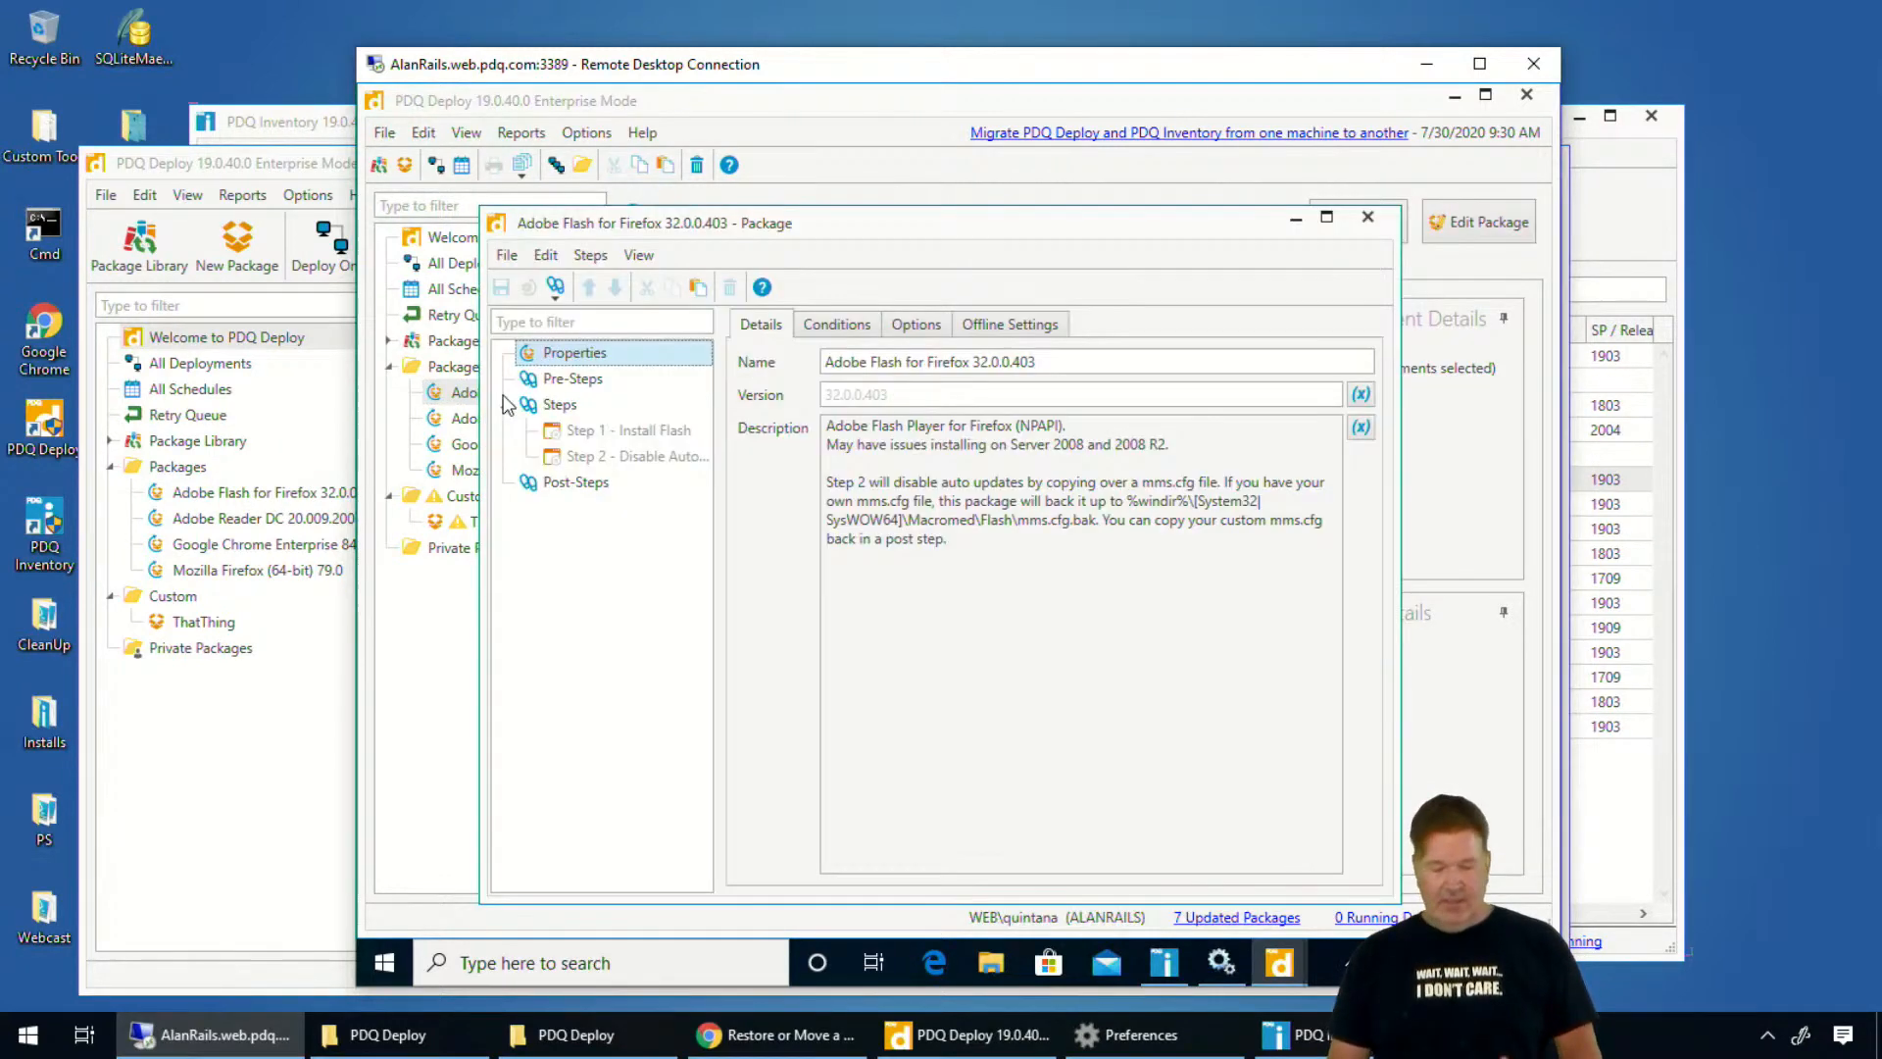
left_click(664, 432)
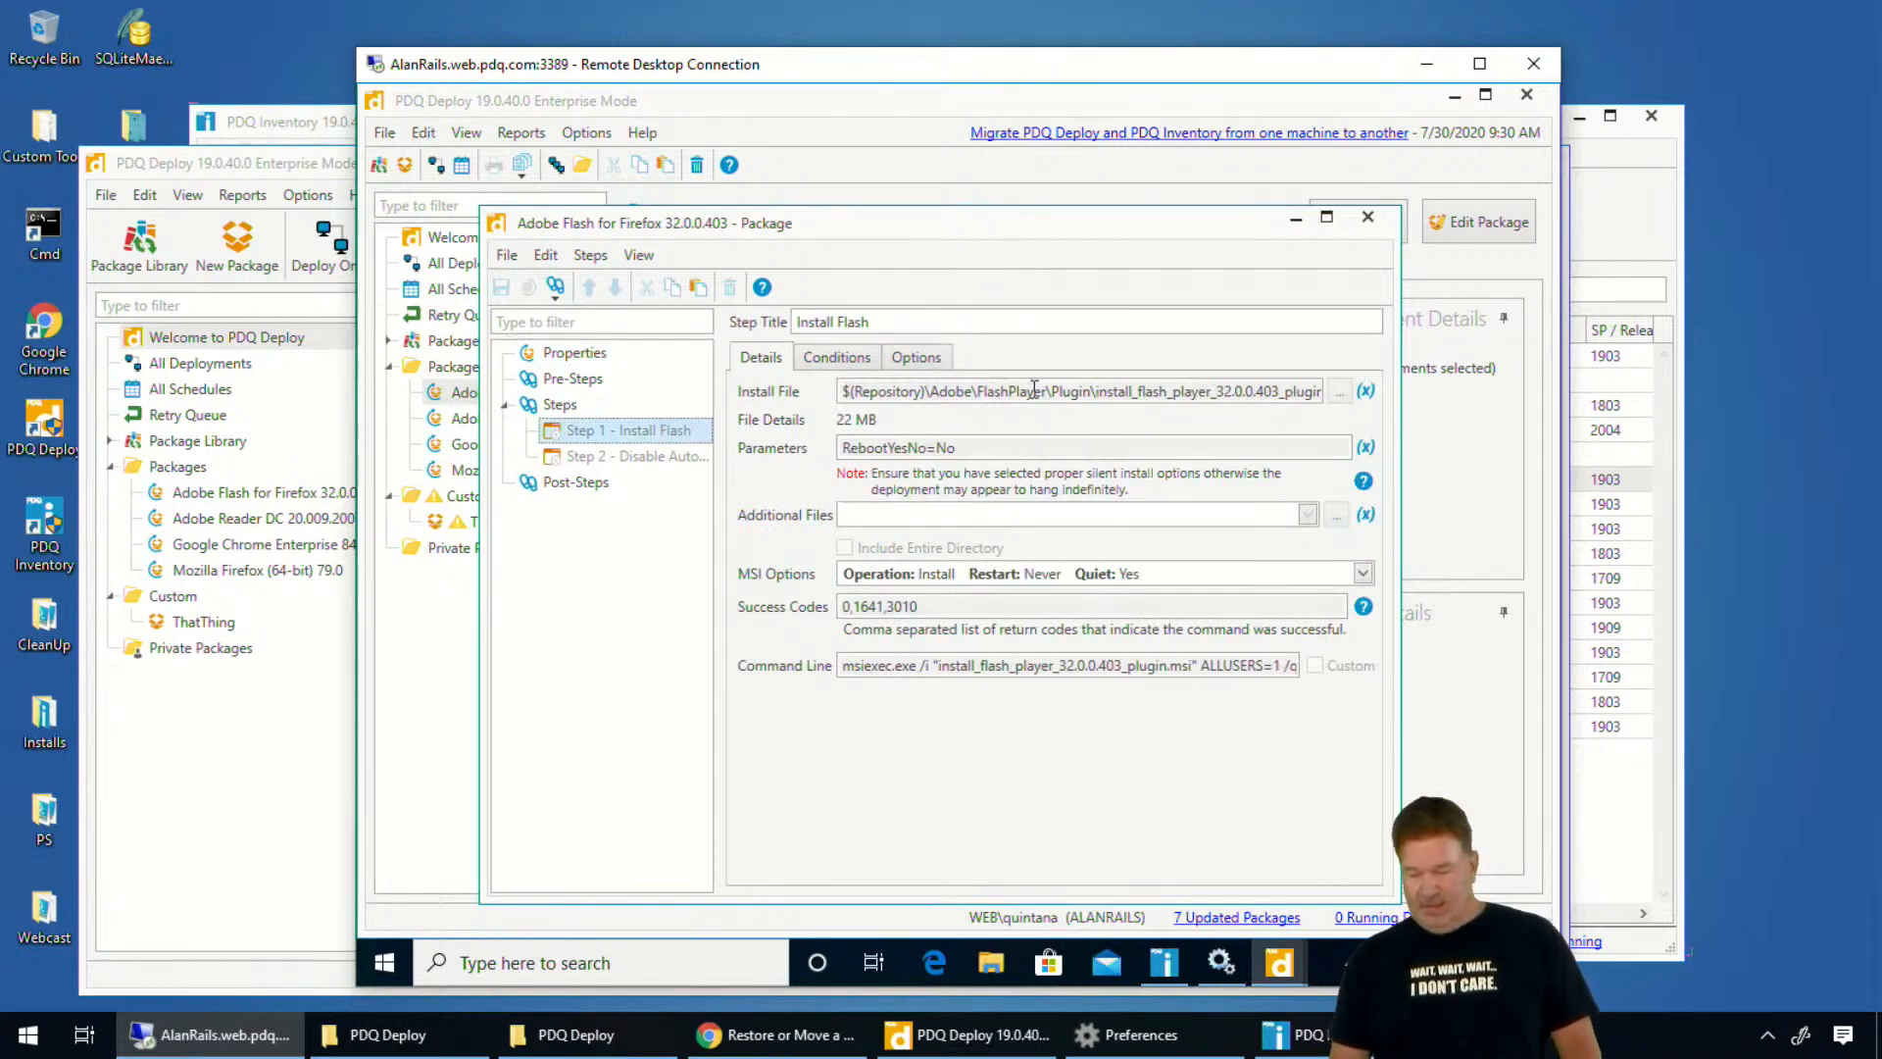
left_click(1367, 217)
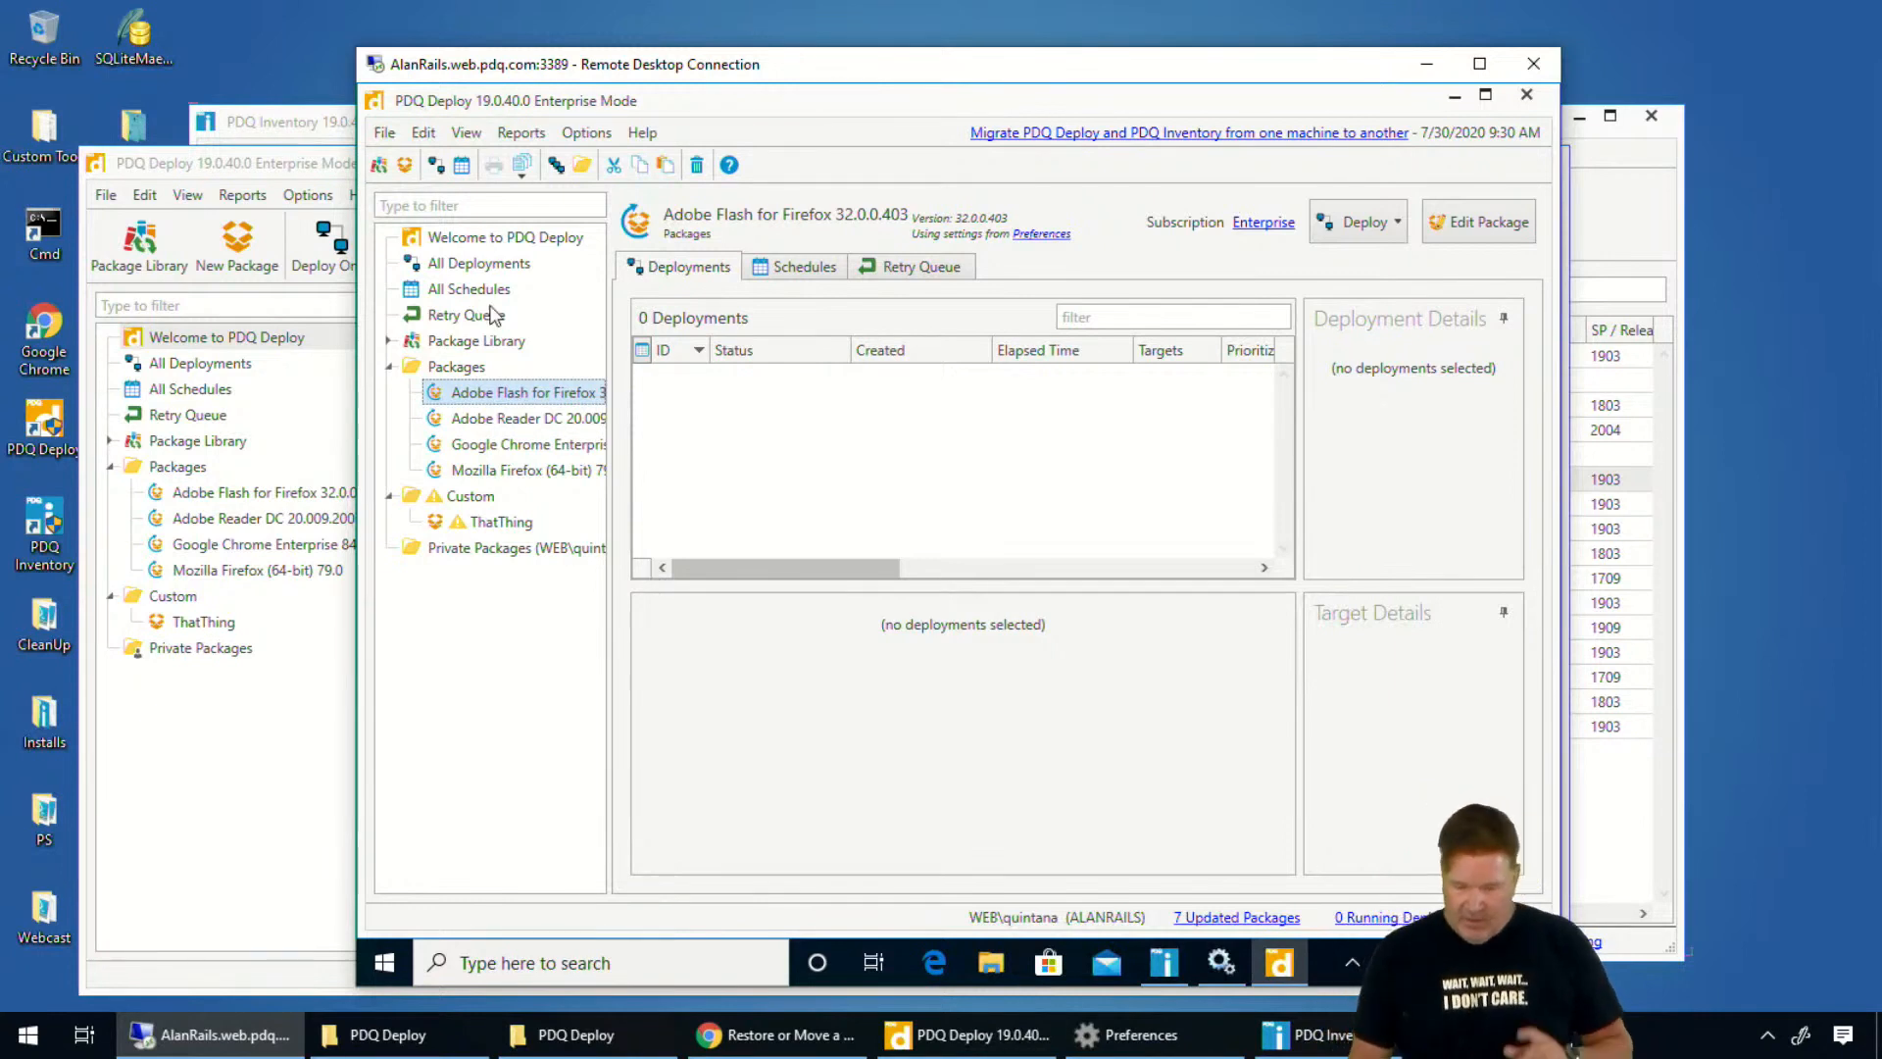
Close PDQ Deploy on AlanRails and stop the PDQ Deploy service again
left_click(1526, 94)
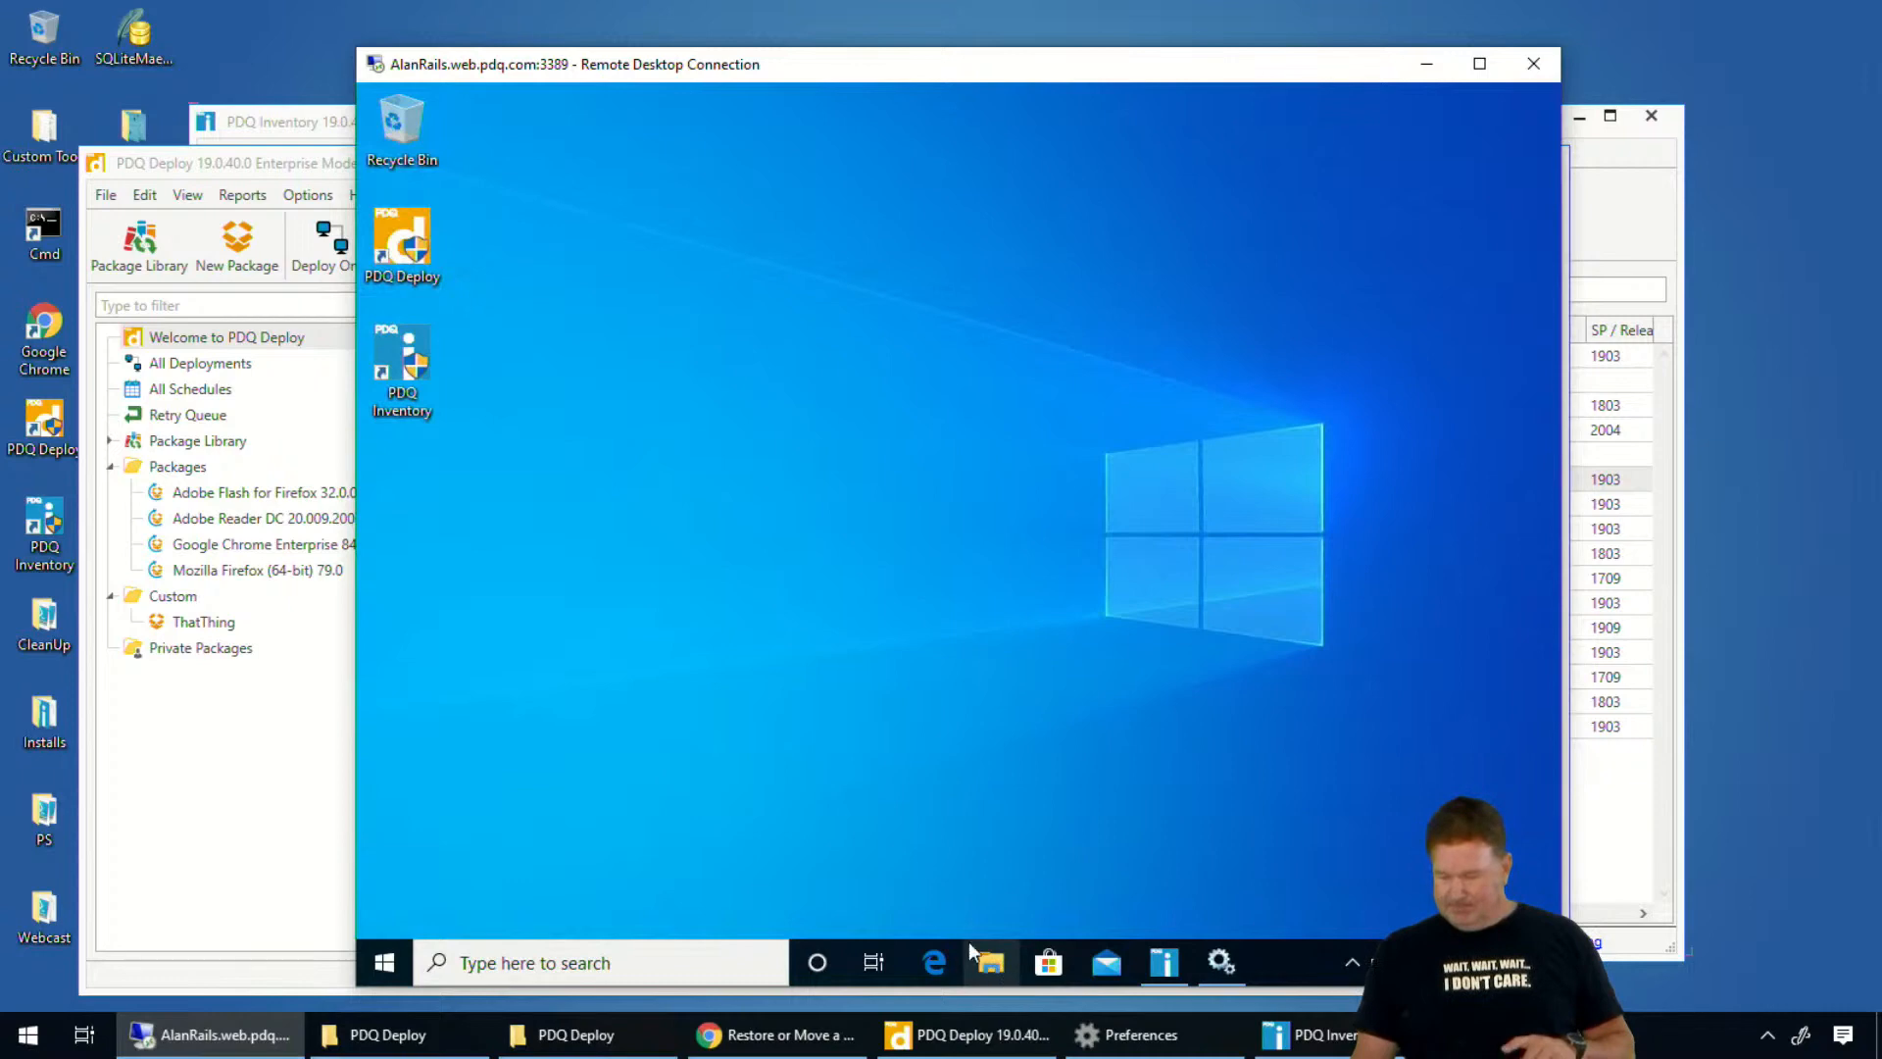
left_click(1223, 962)
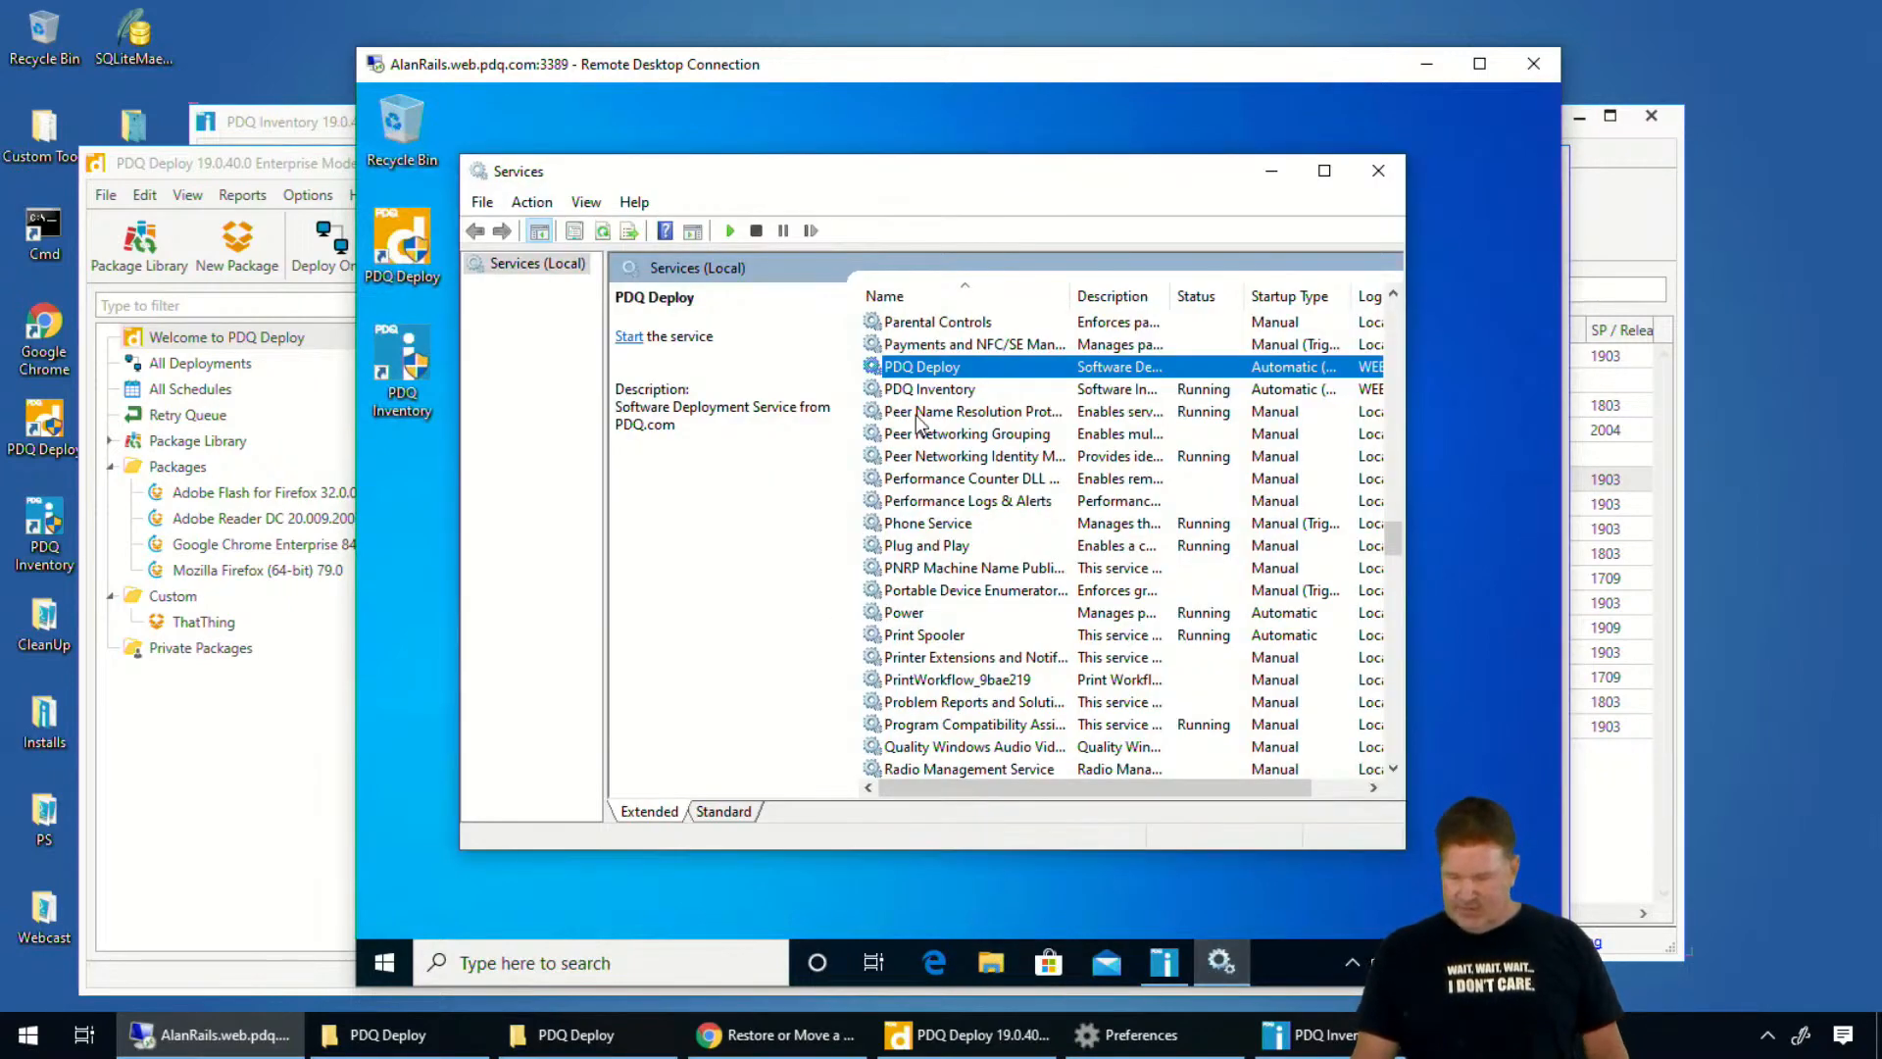
right_click(949, 377)
left_click(994, 419)
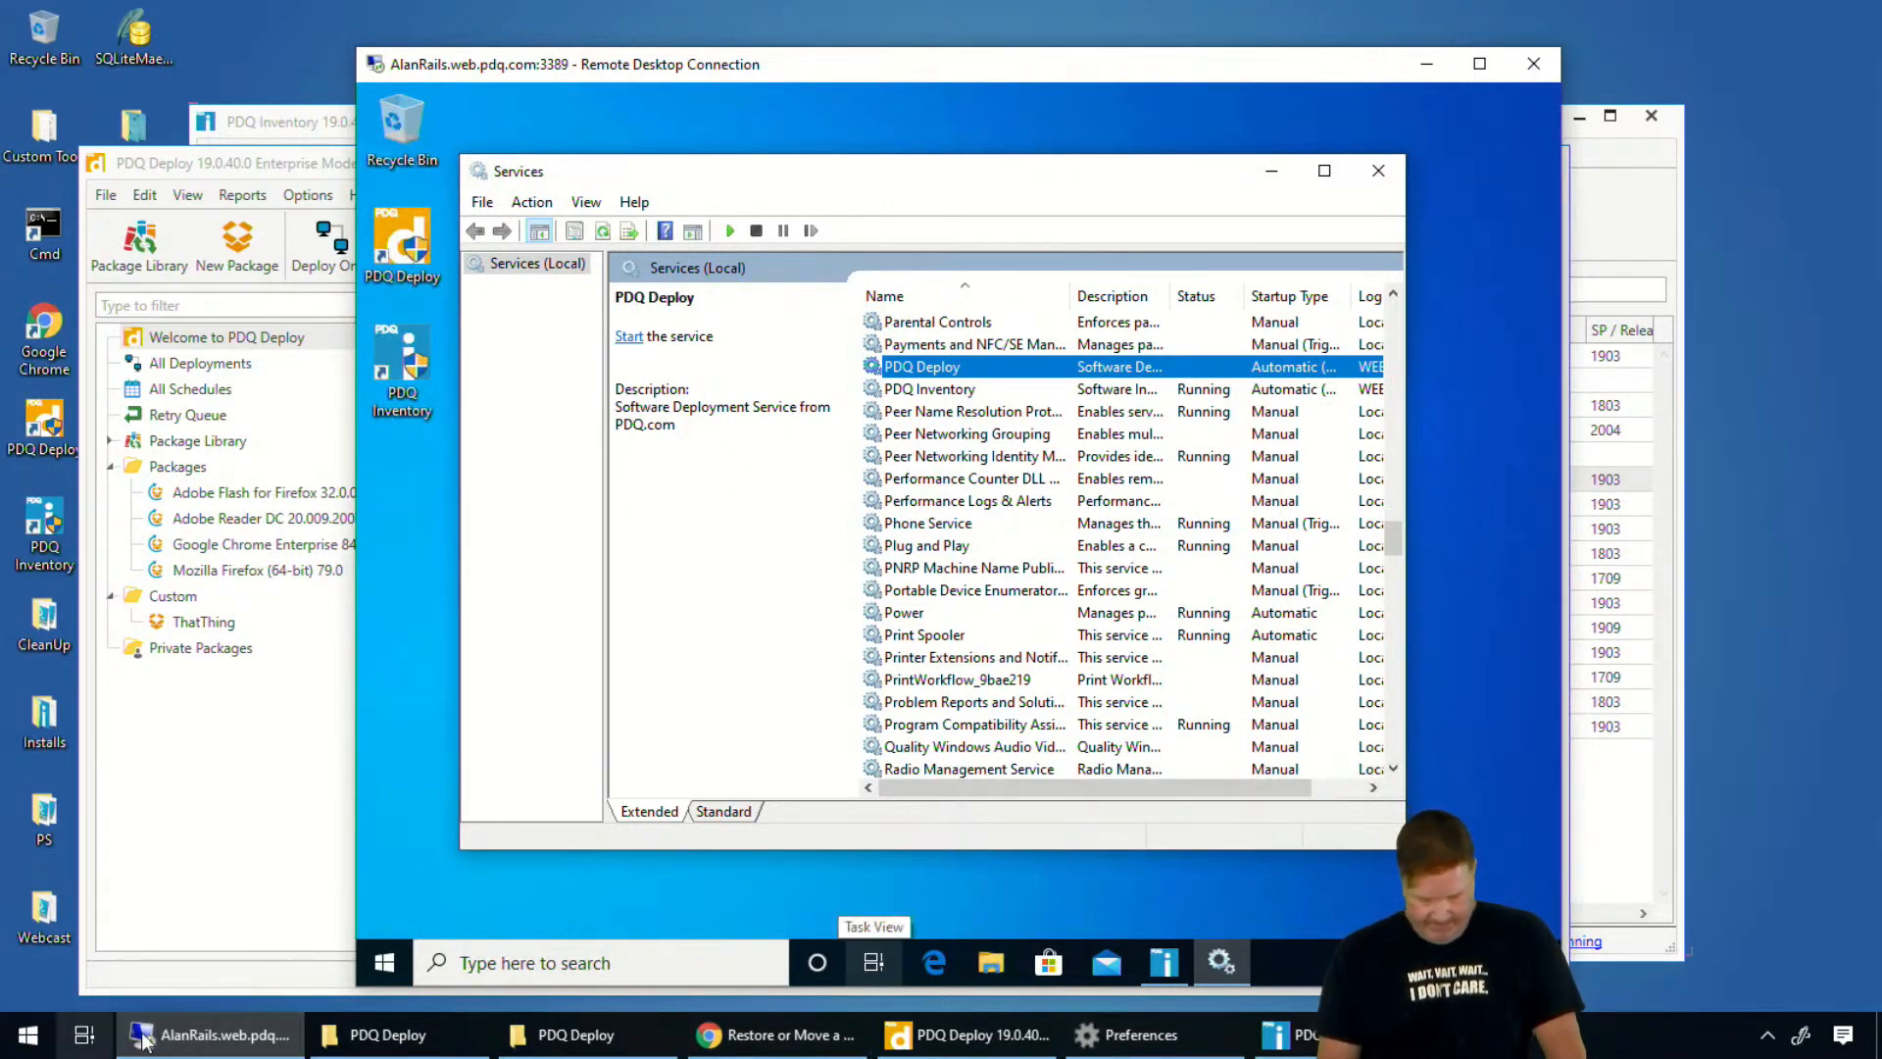
Permanently delete the copied Database.db from the PDQ Deploy folder on alanrails
left_click(406, 1031)
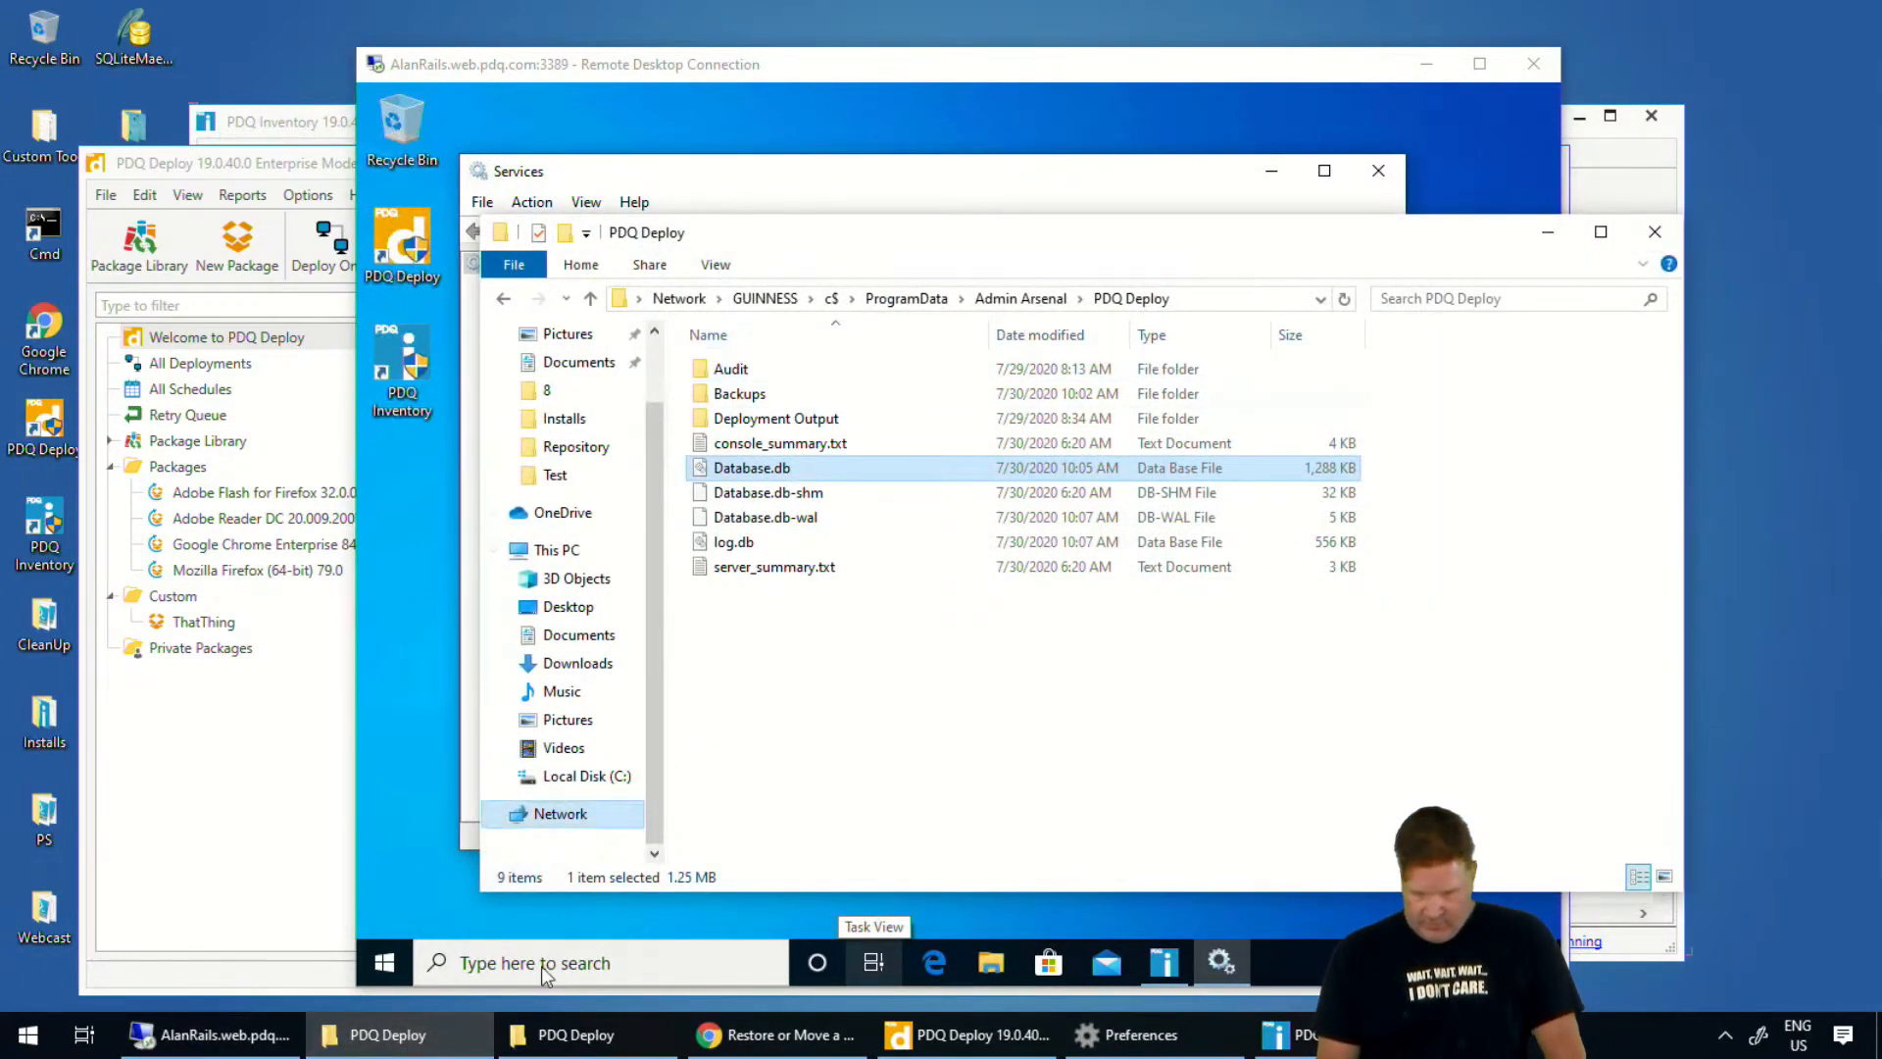
left_click(547, 1041)
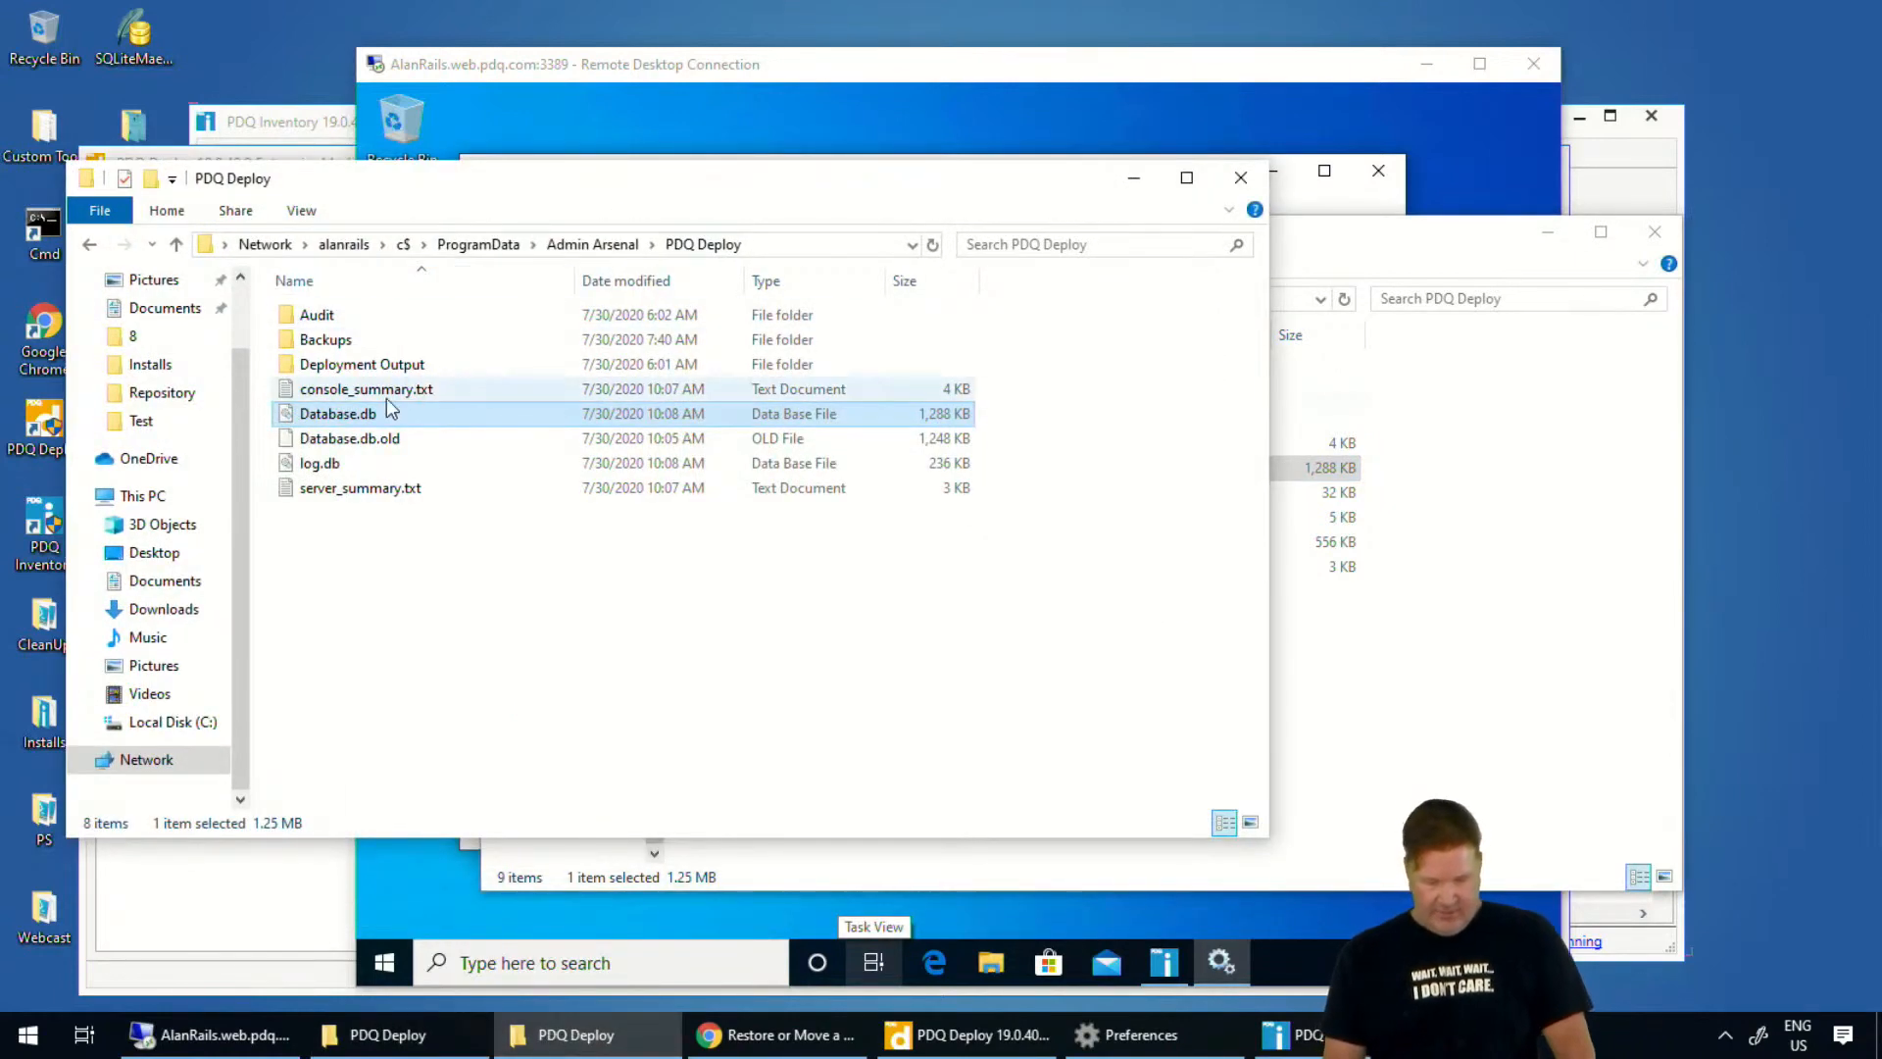
key("Delete")
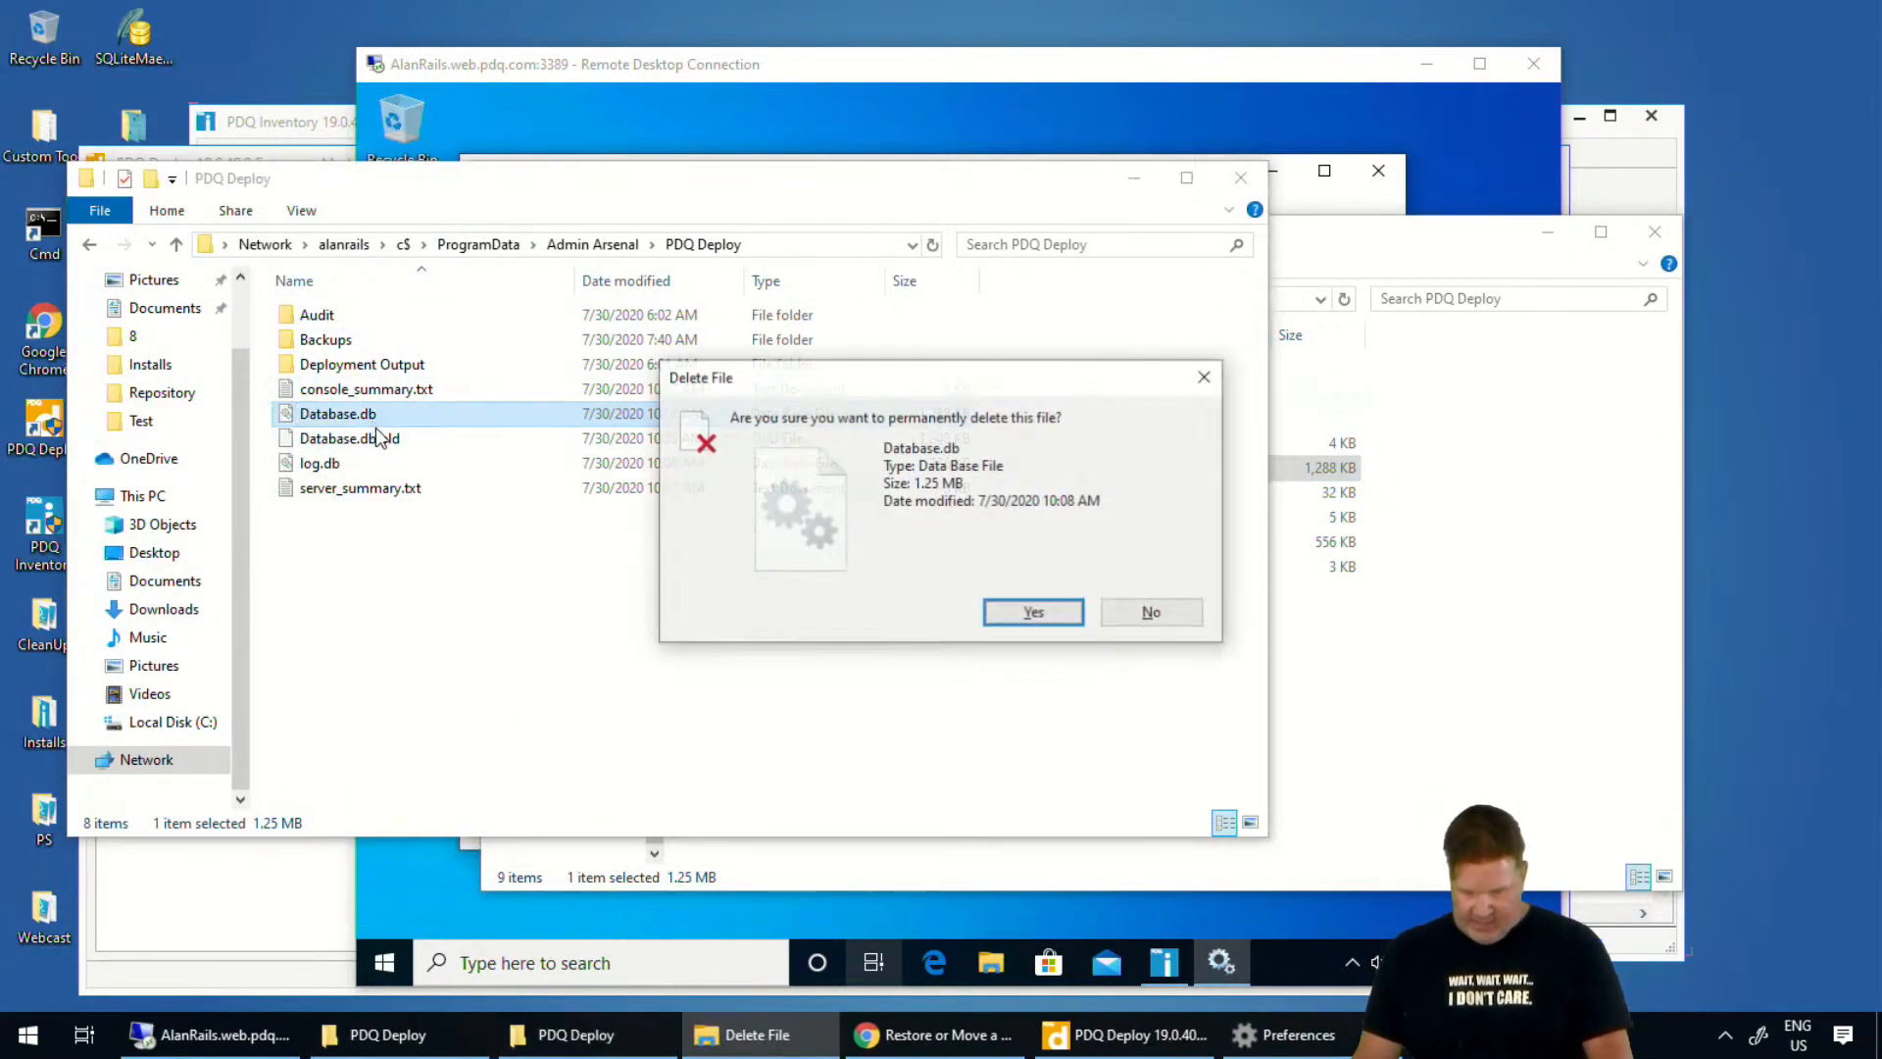
Rename Database.db.old on alanrails back to Database.db, accepting the extension change, and close both PDQ Deploy folder windows
left_click(418, 421)
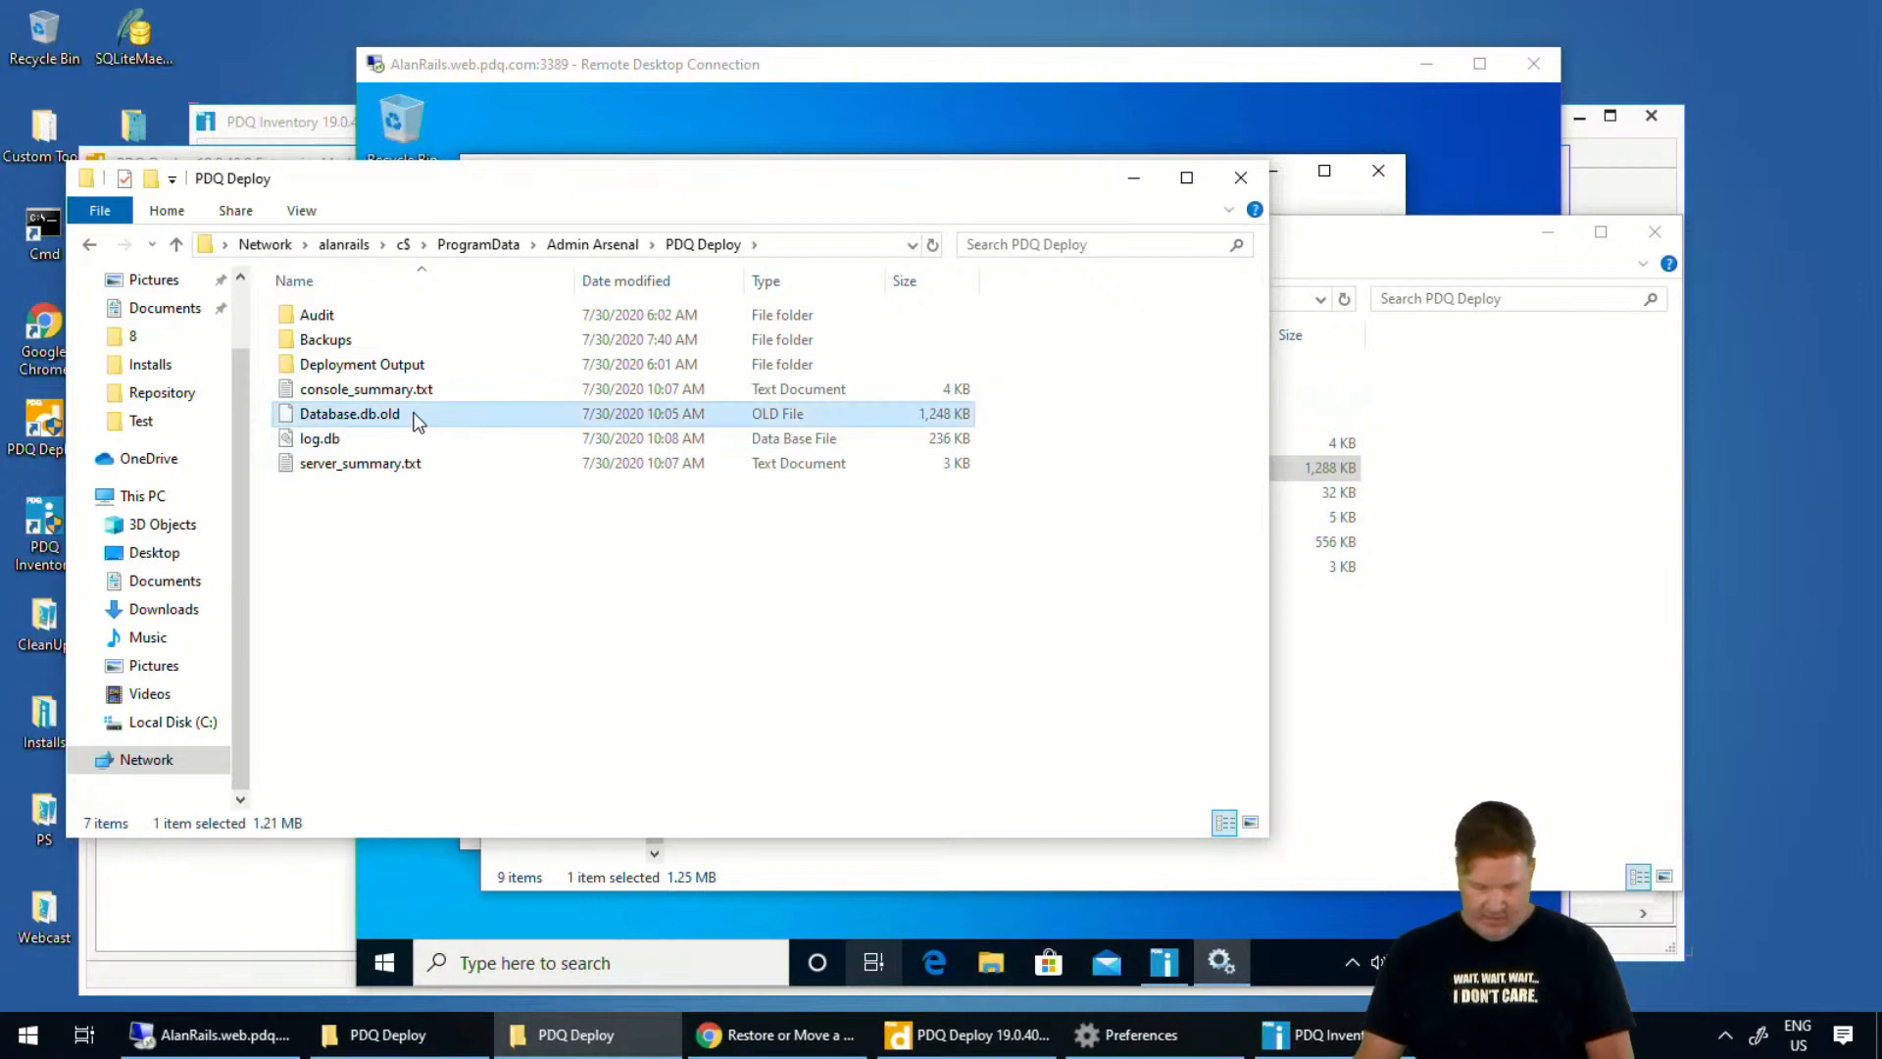
key("F2")
key("End")
key("BackSpace")
key("BackSpace")
key("BackSpace")
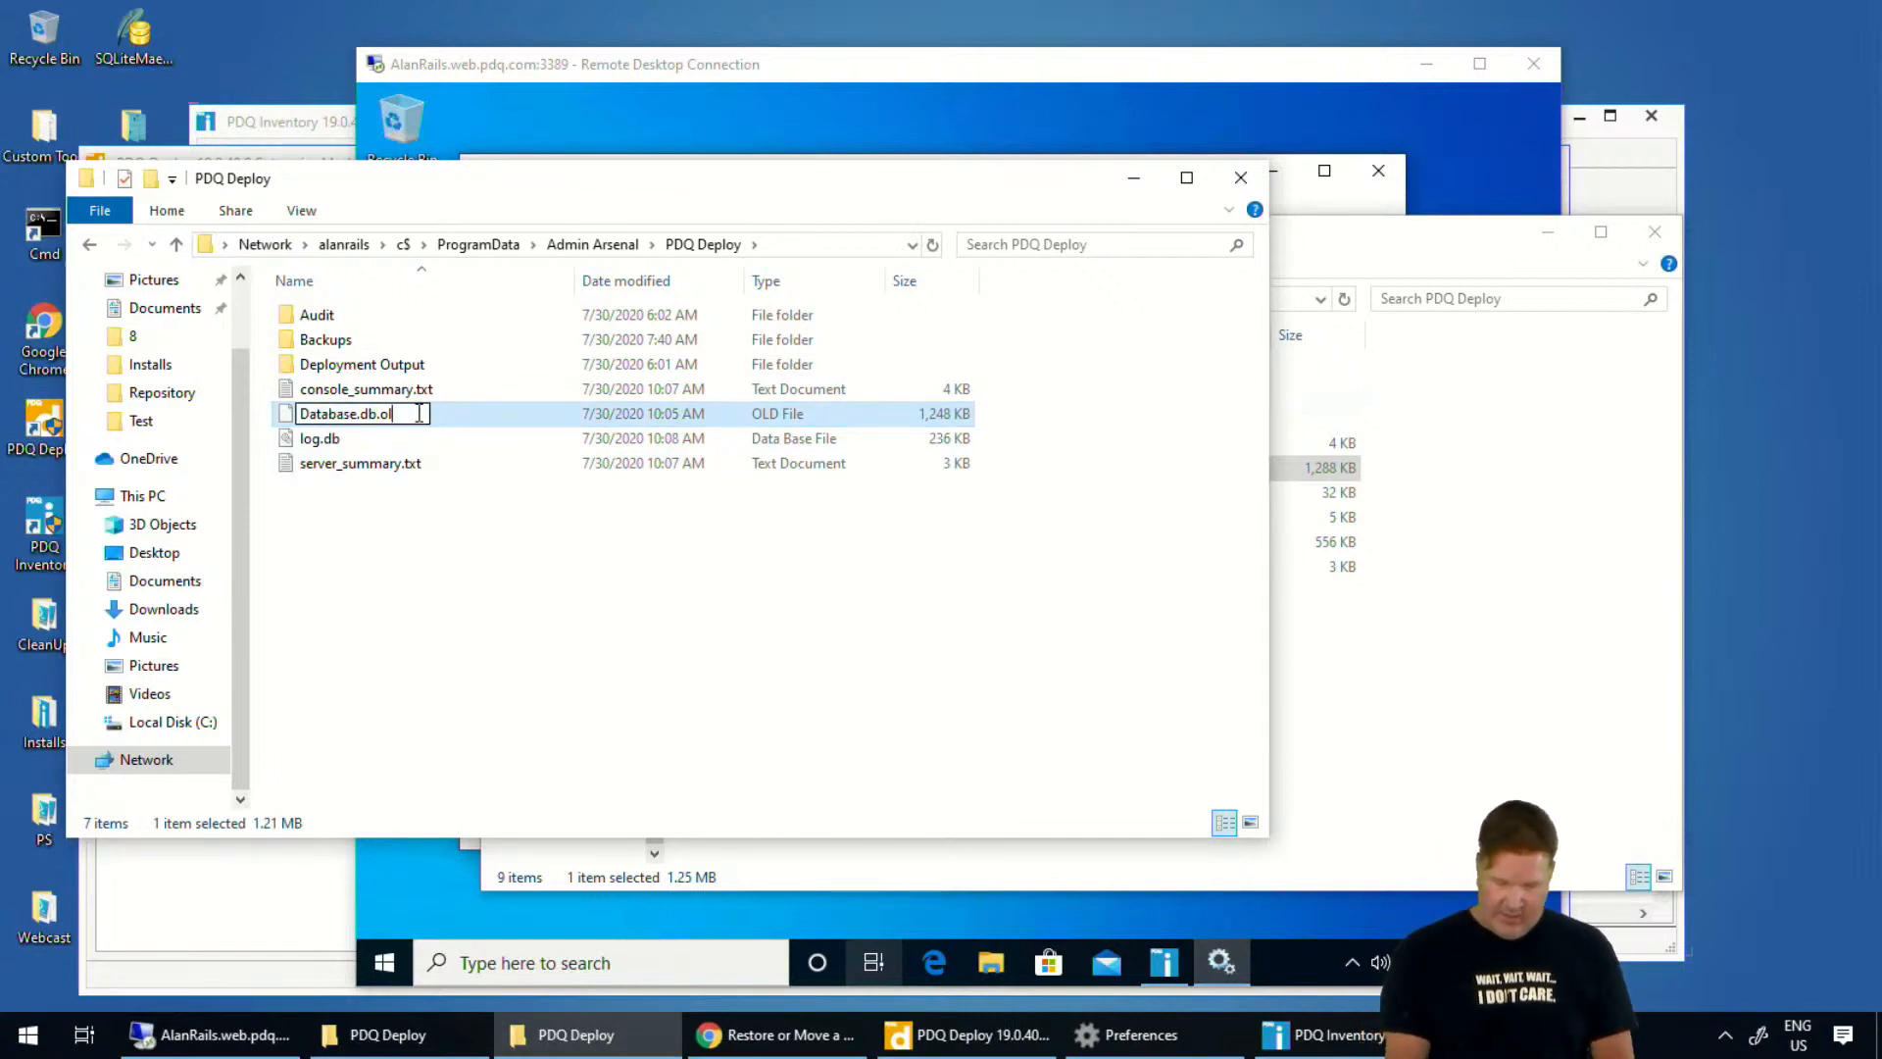
key("Return")
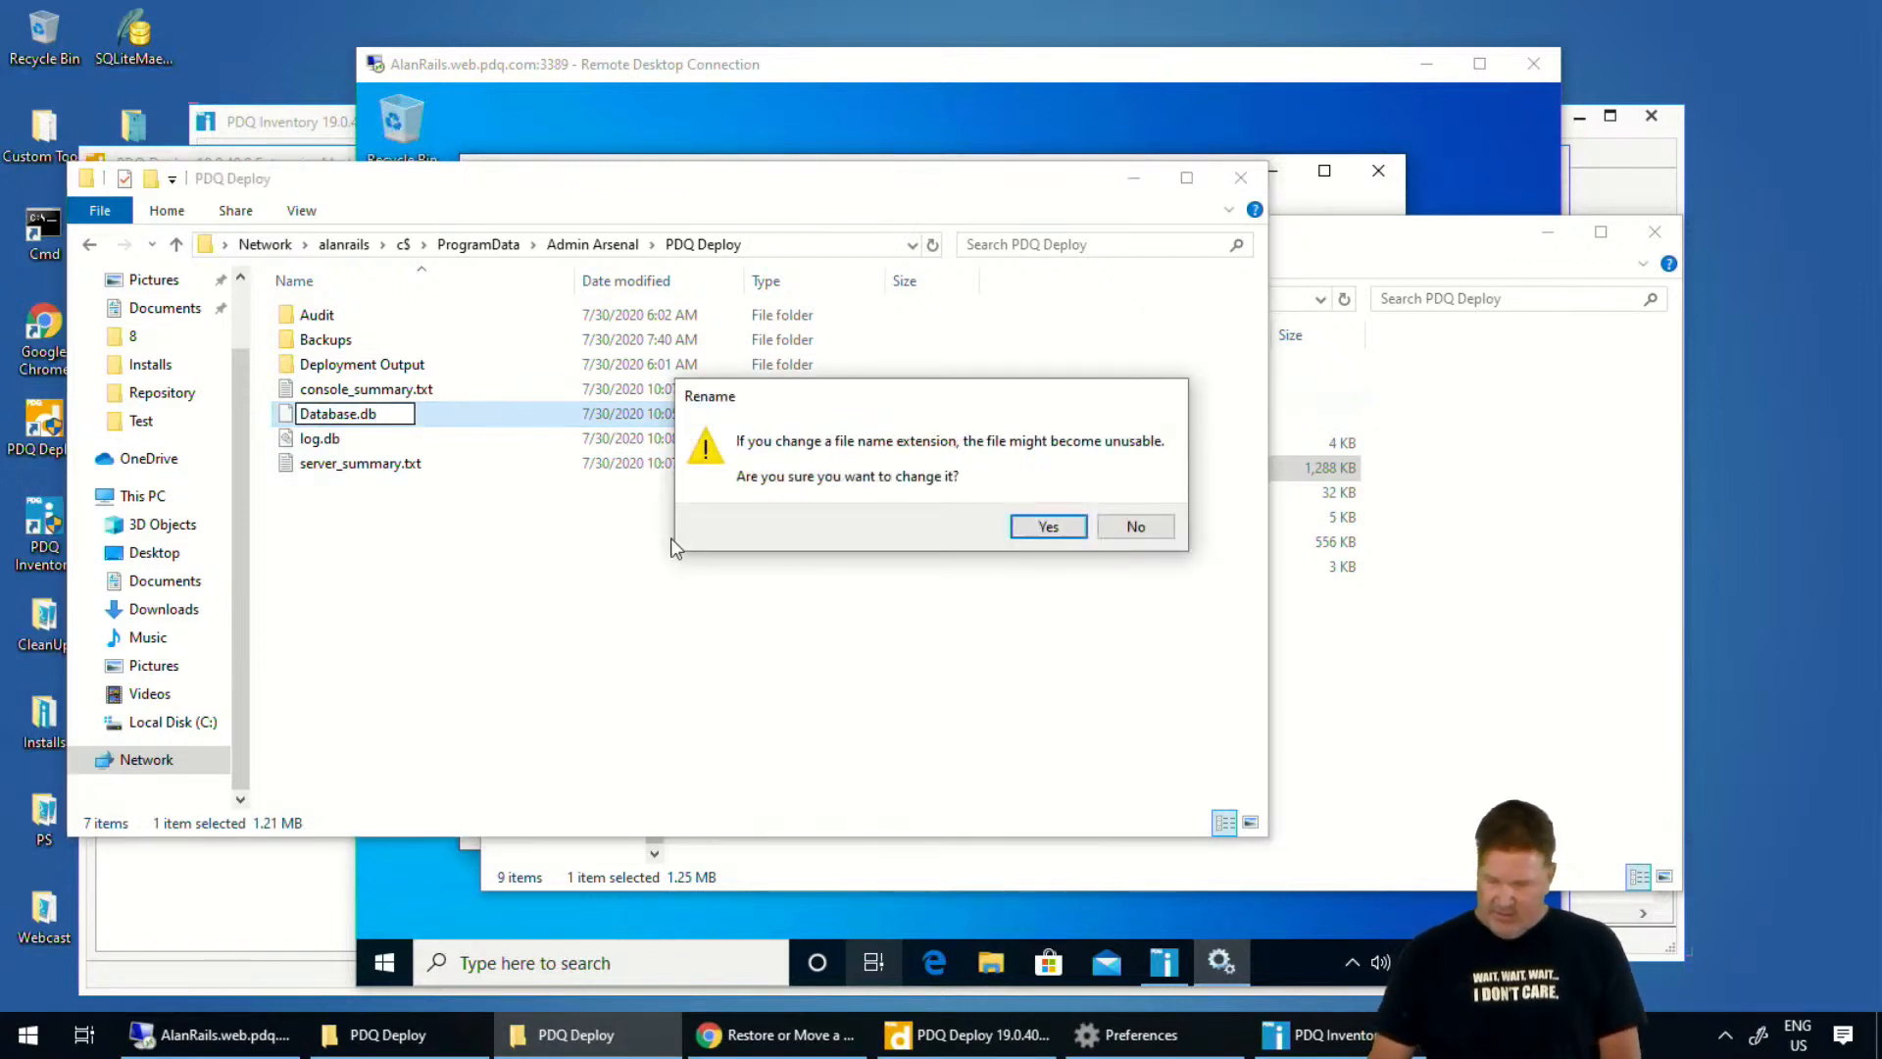
left_click(1039, 529)
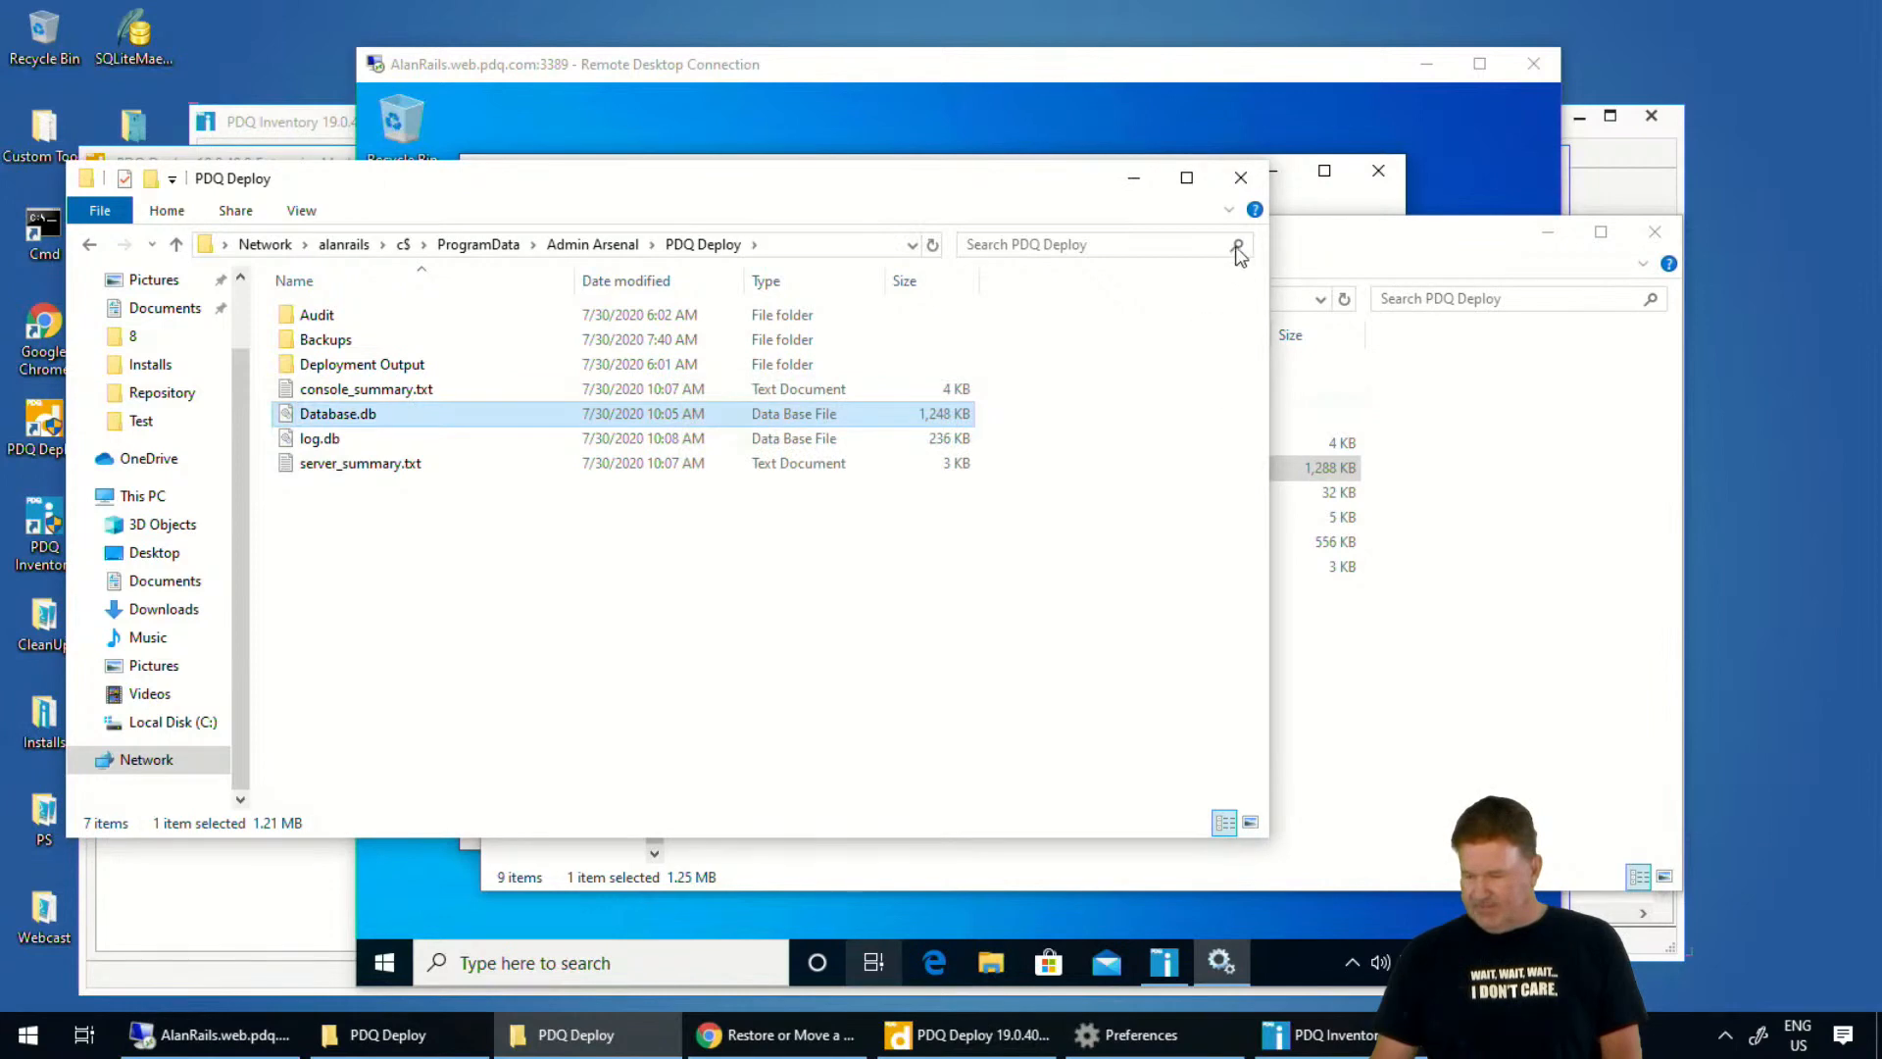
left_click(1240, 177)
left_click(1655, 231)
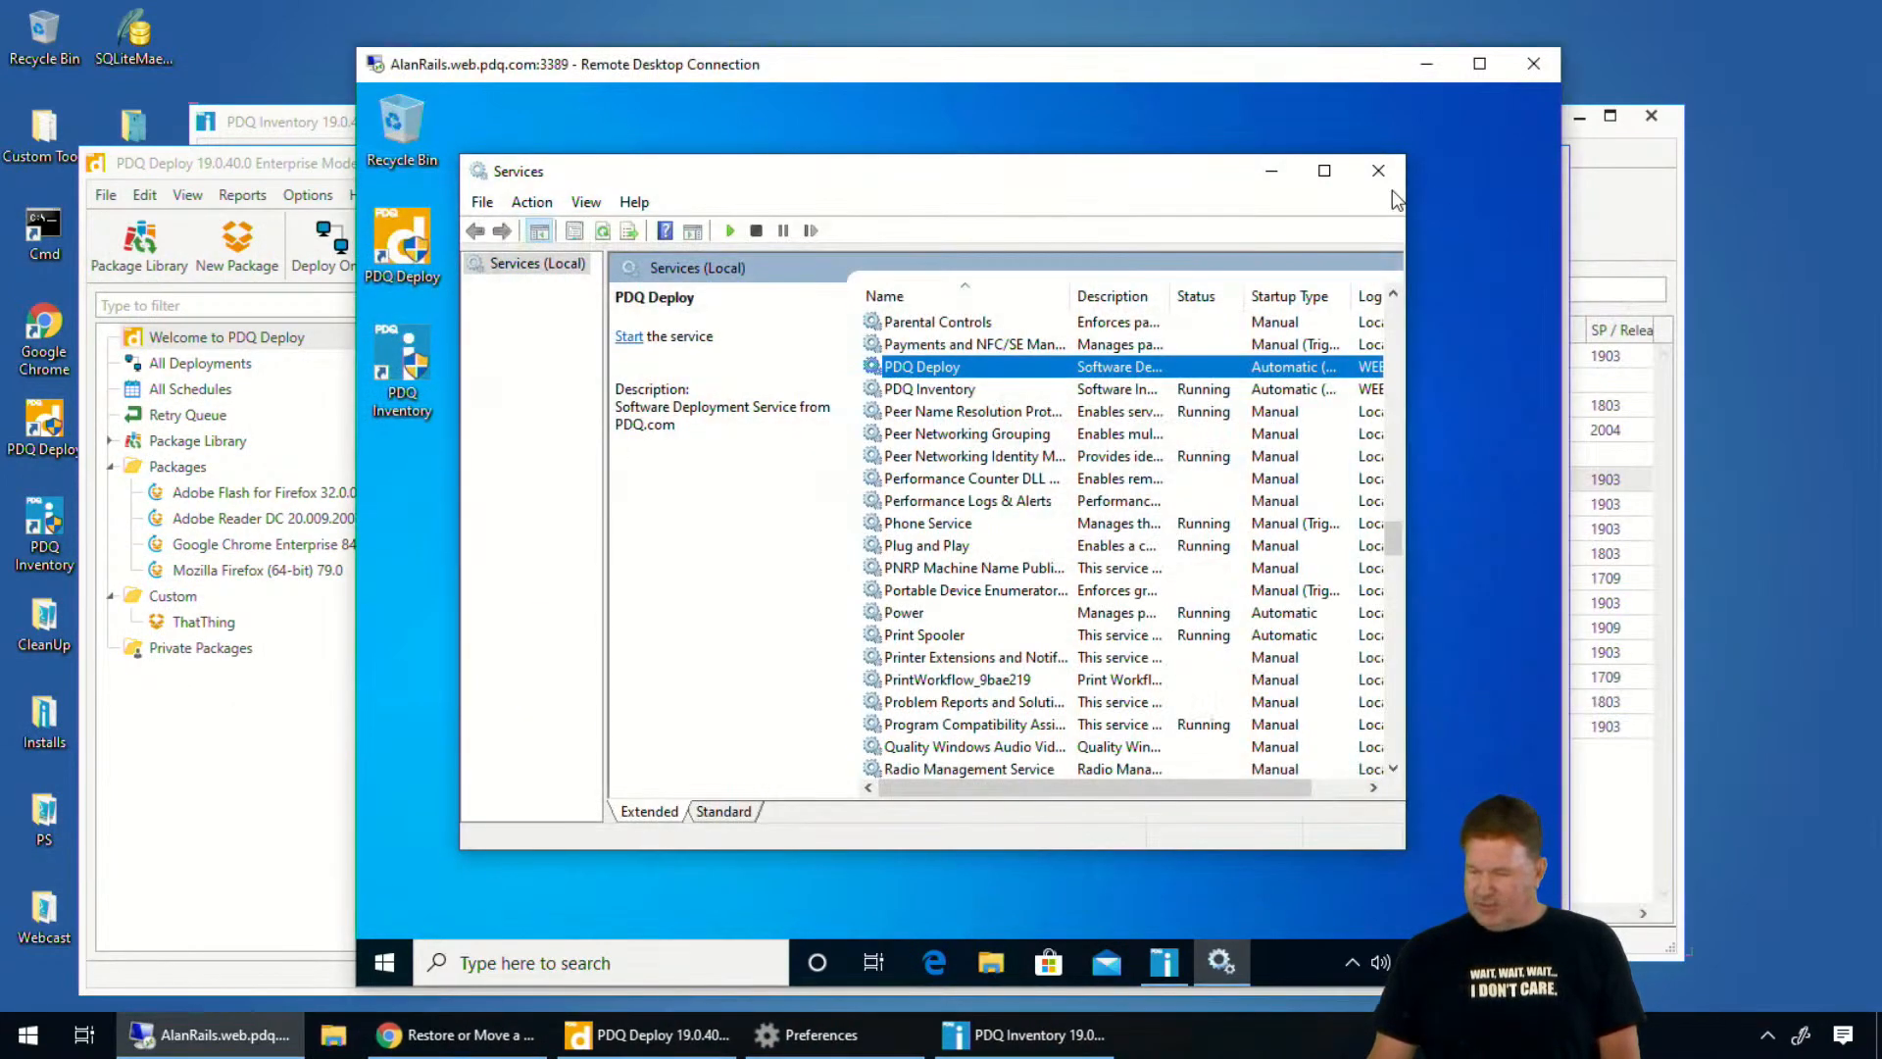
Close Services on AlanRails, launch PDQ Deploy there with elevation allowed, and minimize its console
left_click(1378, 171)
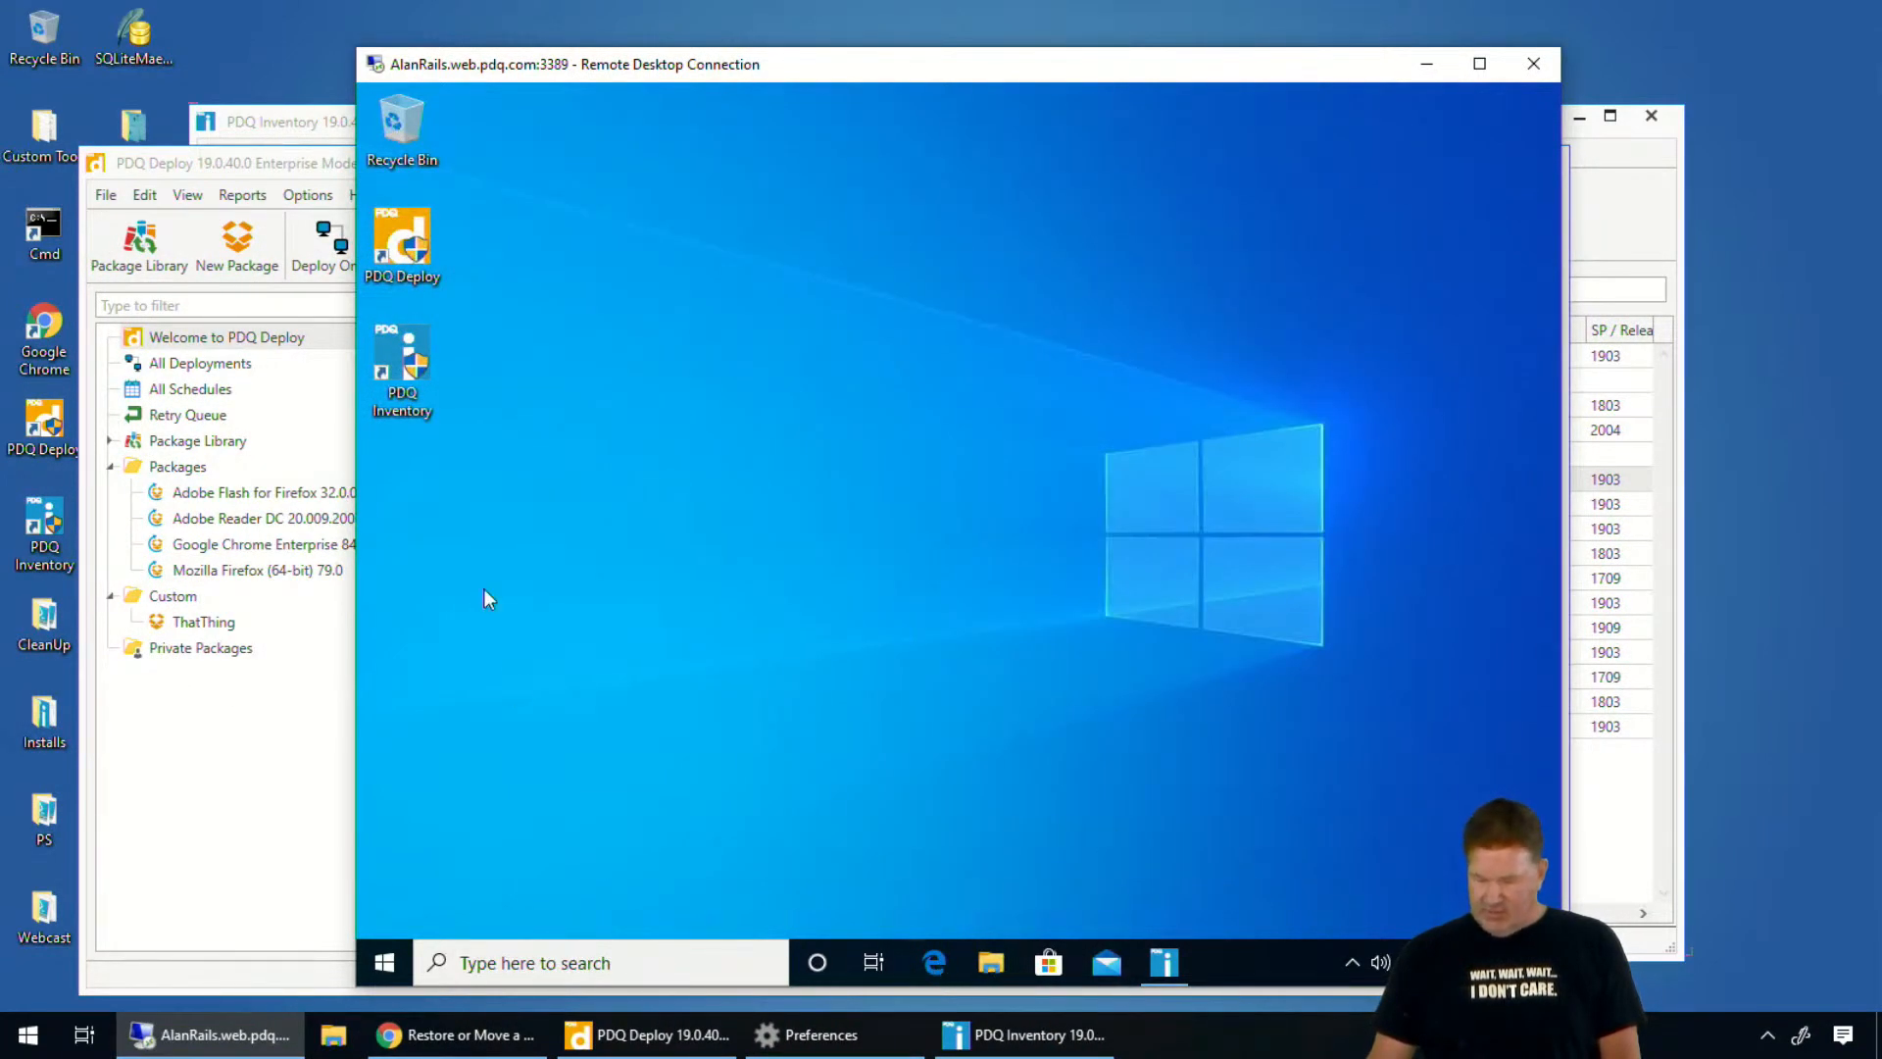
double_click(410, 245)
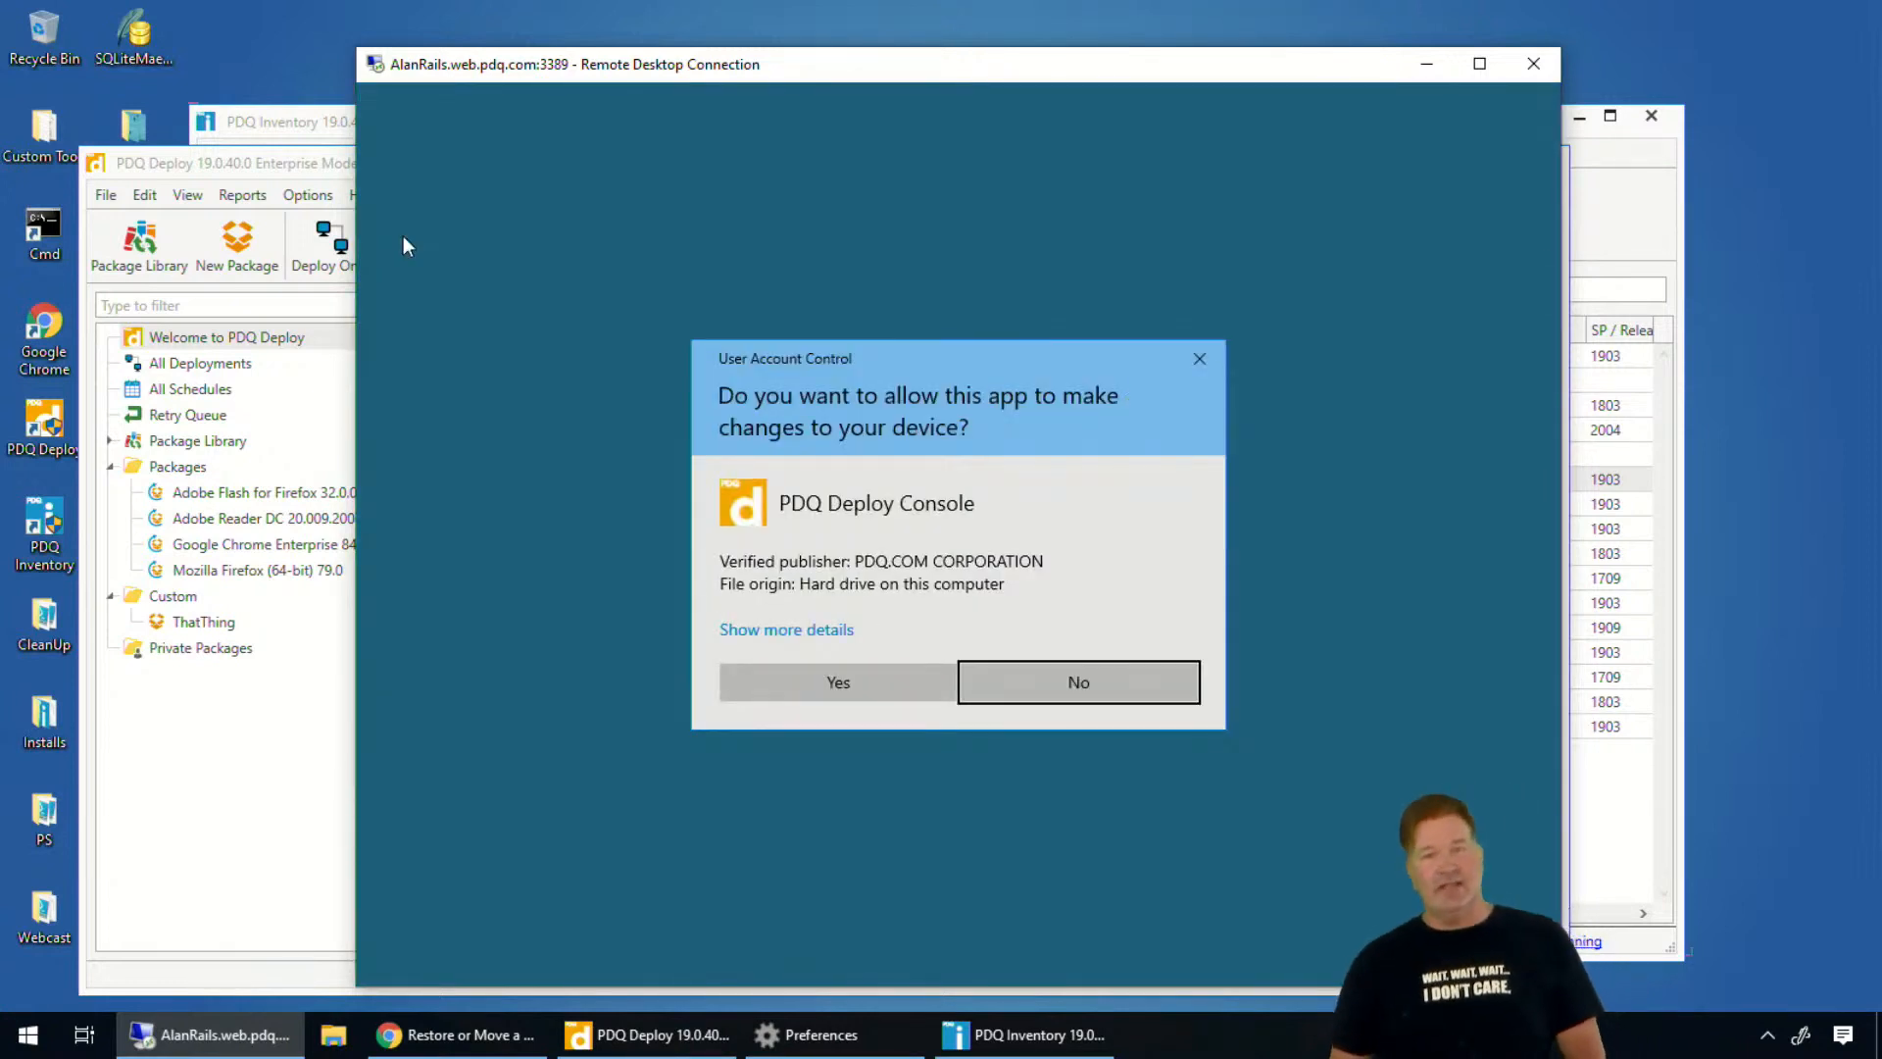
left_click(761, 683)
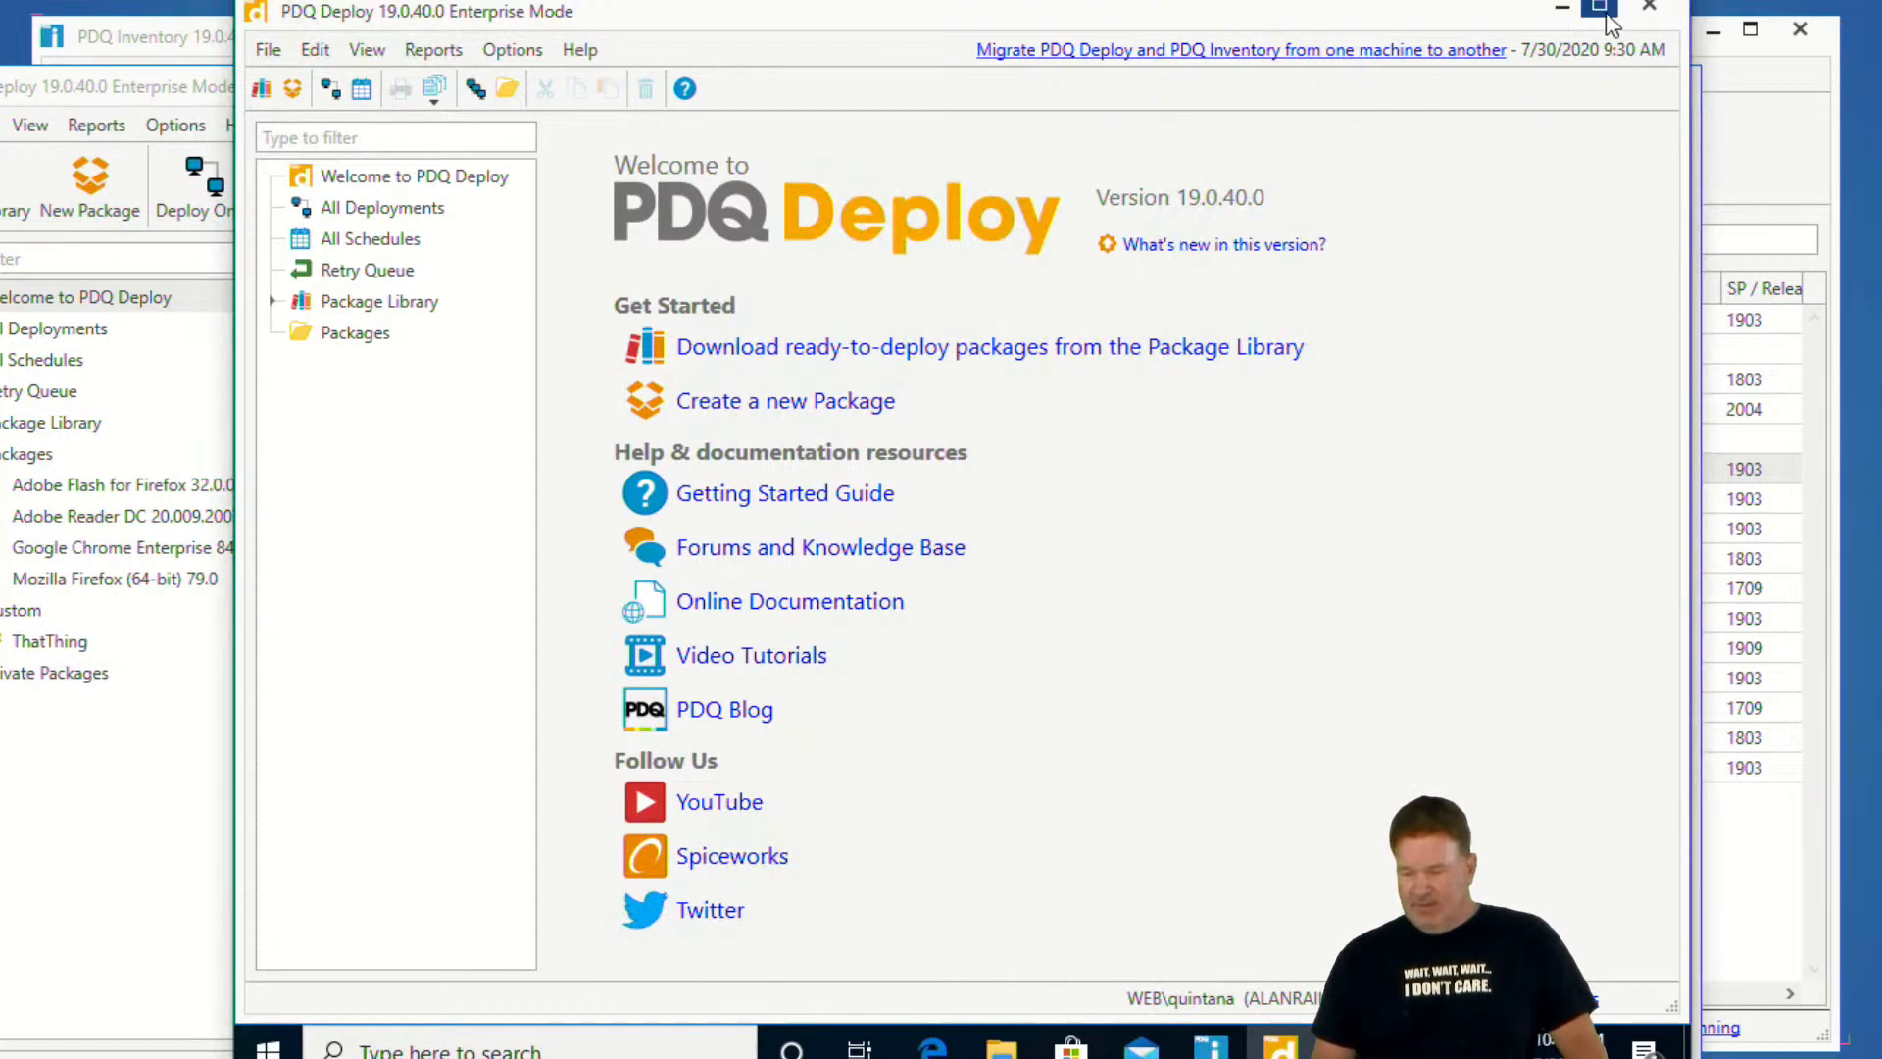
left_click(1562, 8)
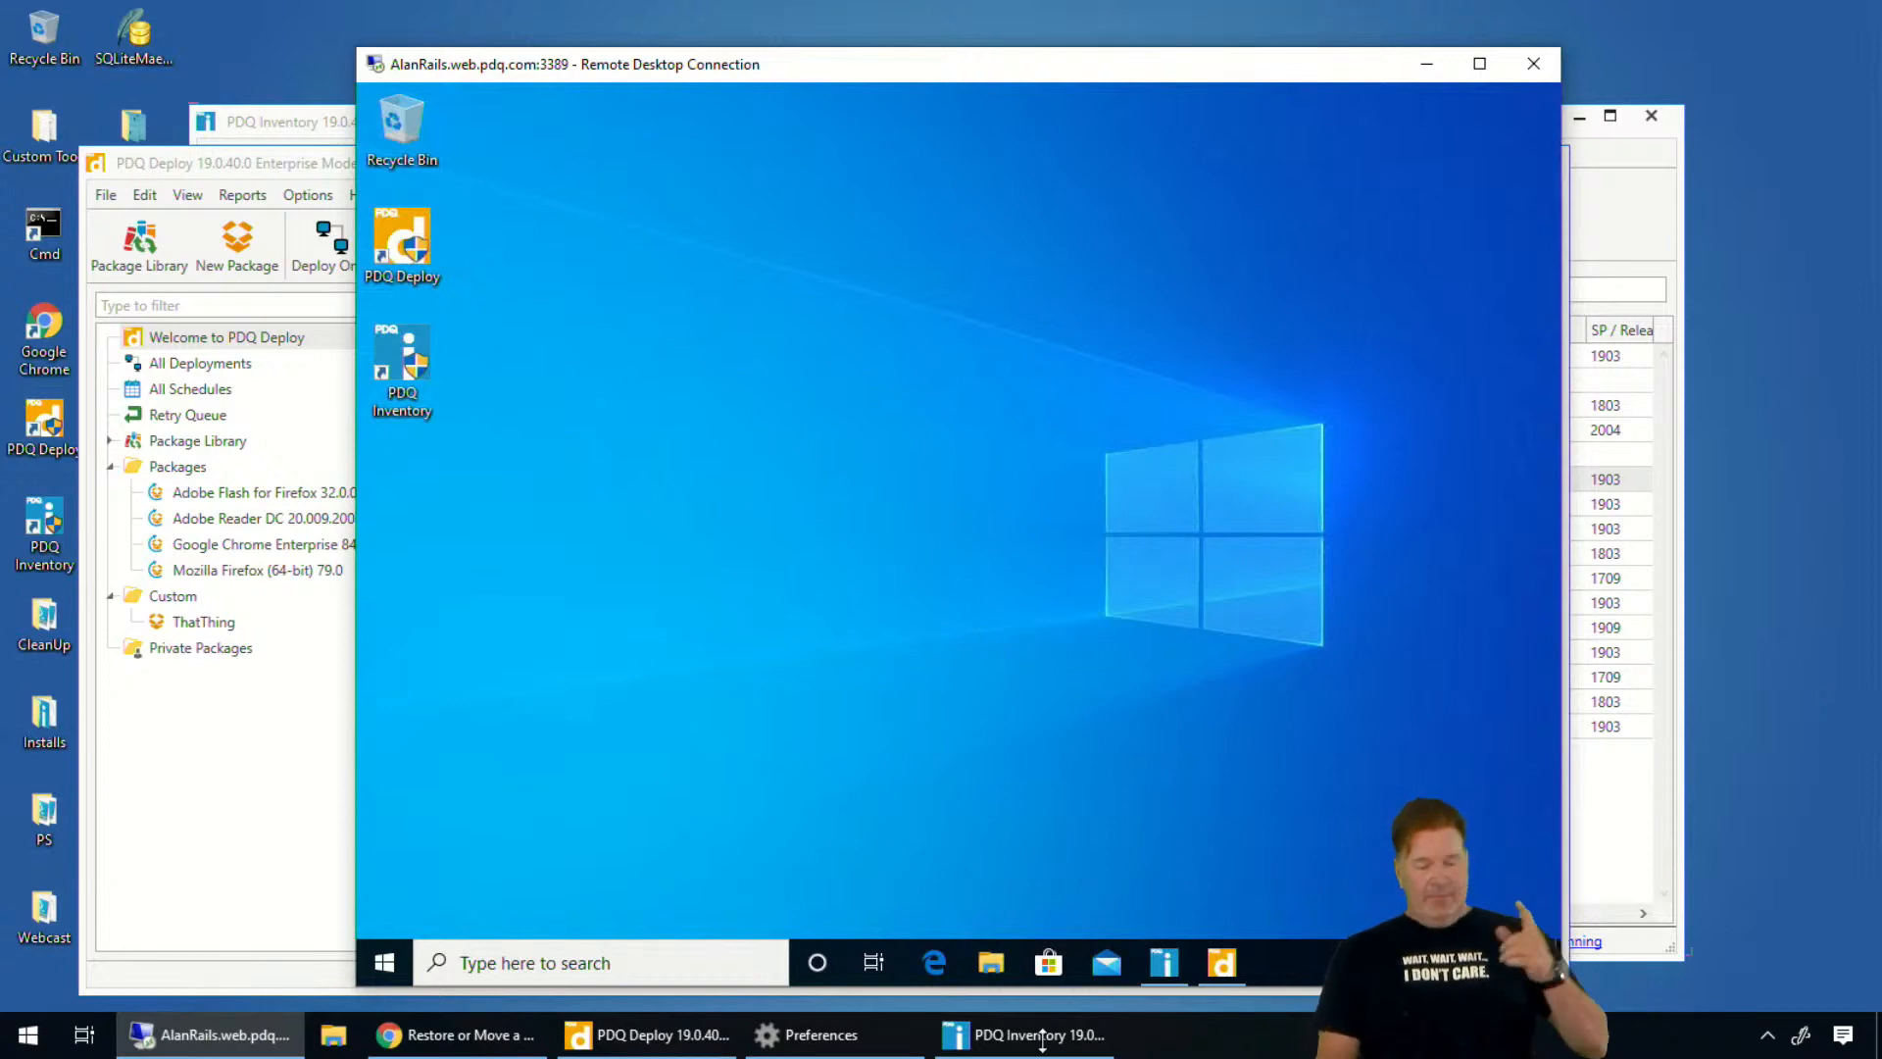
Switch to Chrome and review the backup and copy steps in the article on restoring or moving a database from a backup
left_click(474, 1033)
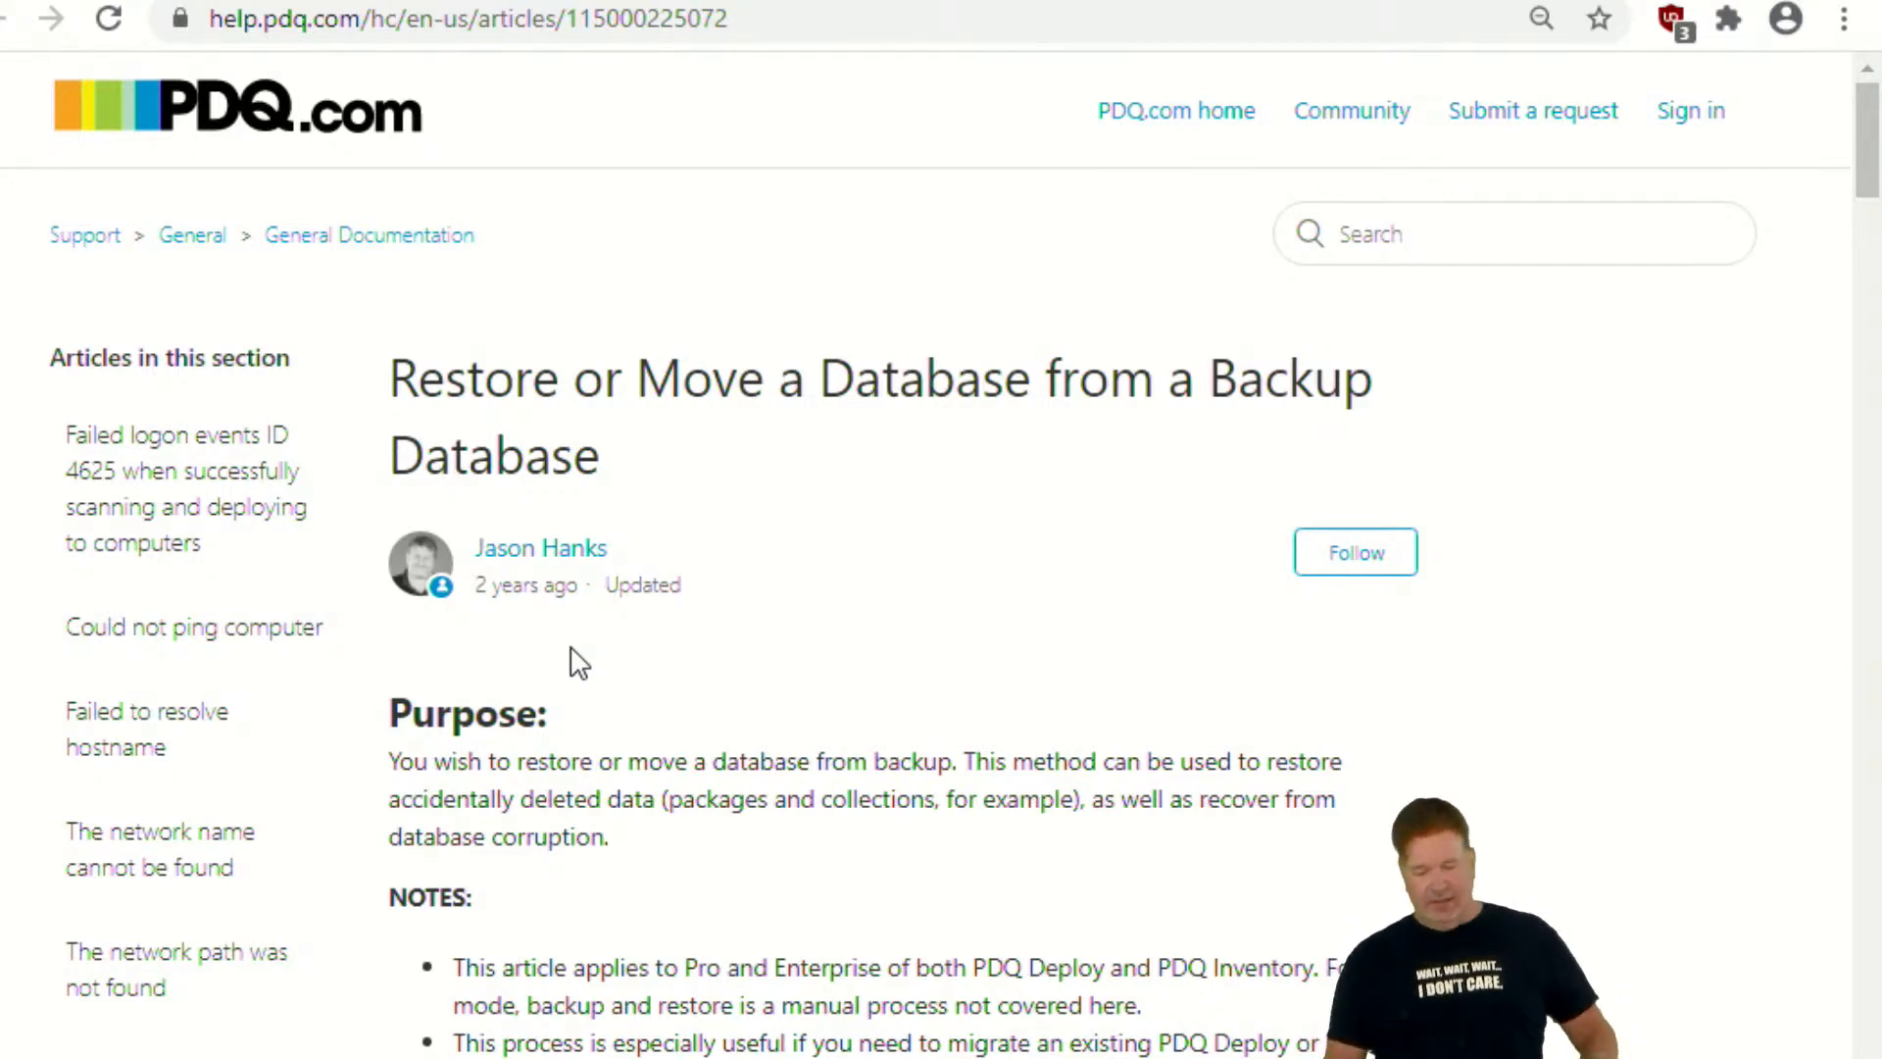
scroll(779, 677, "down", 3)
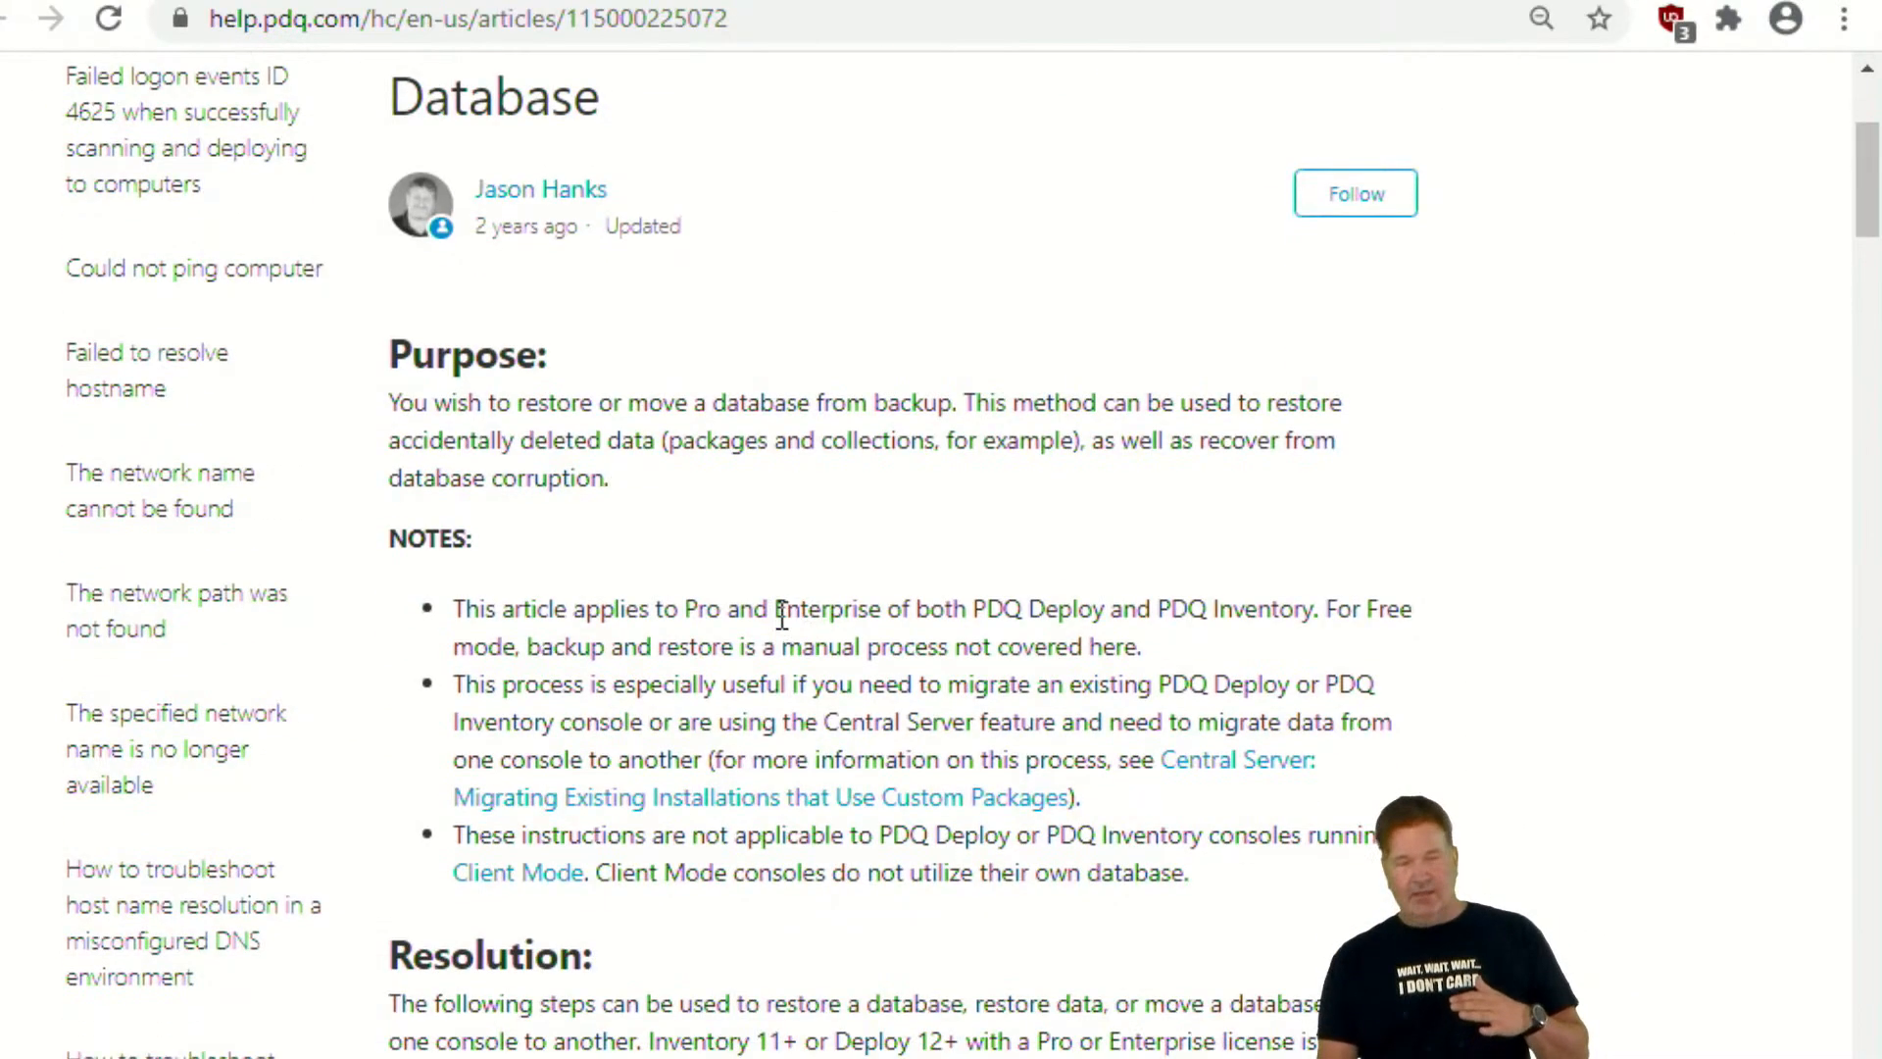
scroll(781, 616, "down", 10)
scroll(787, 613, "down", 4)
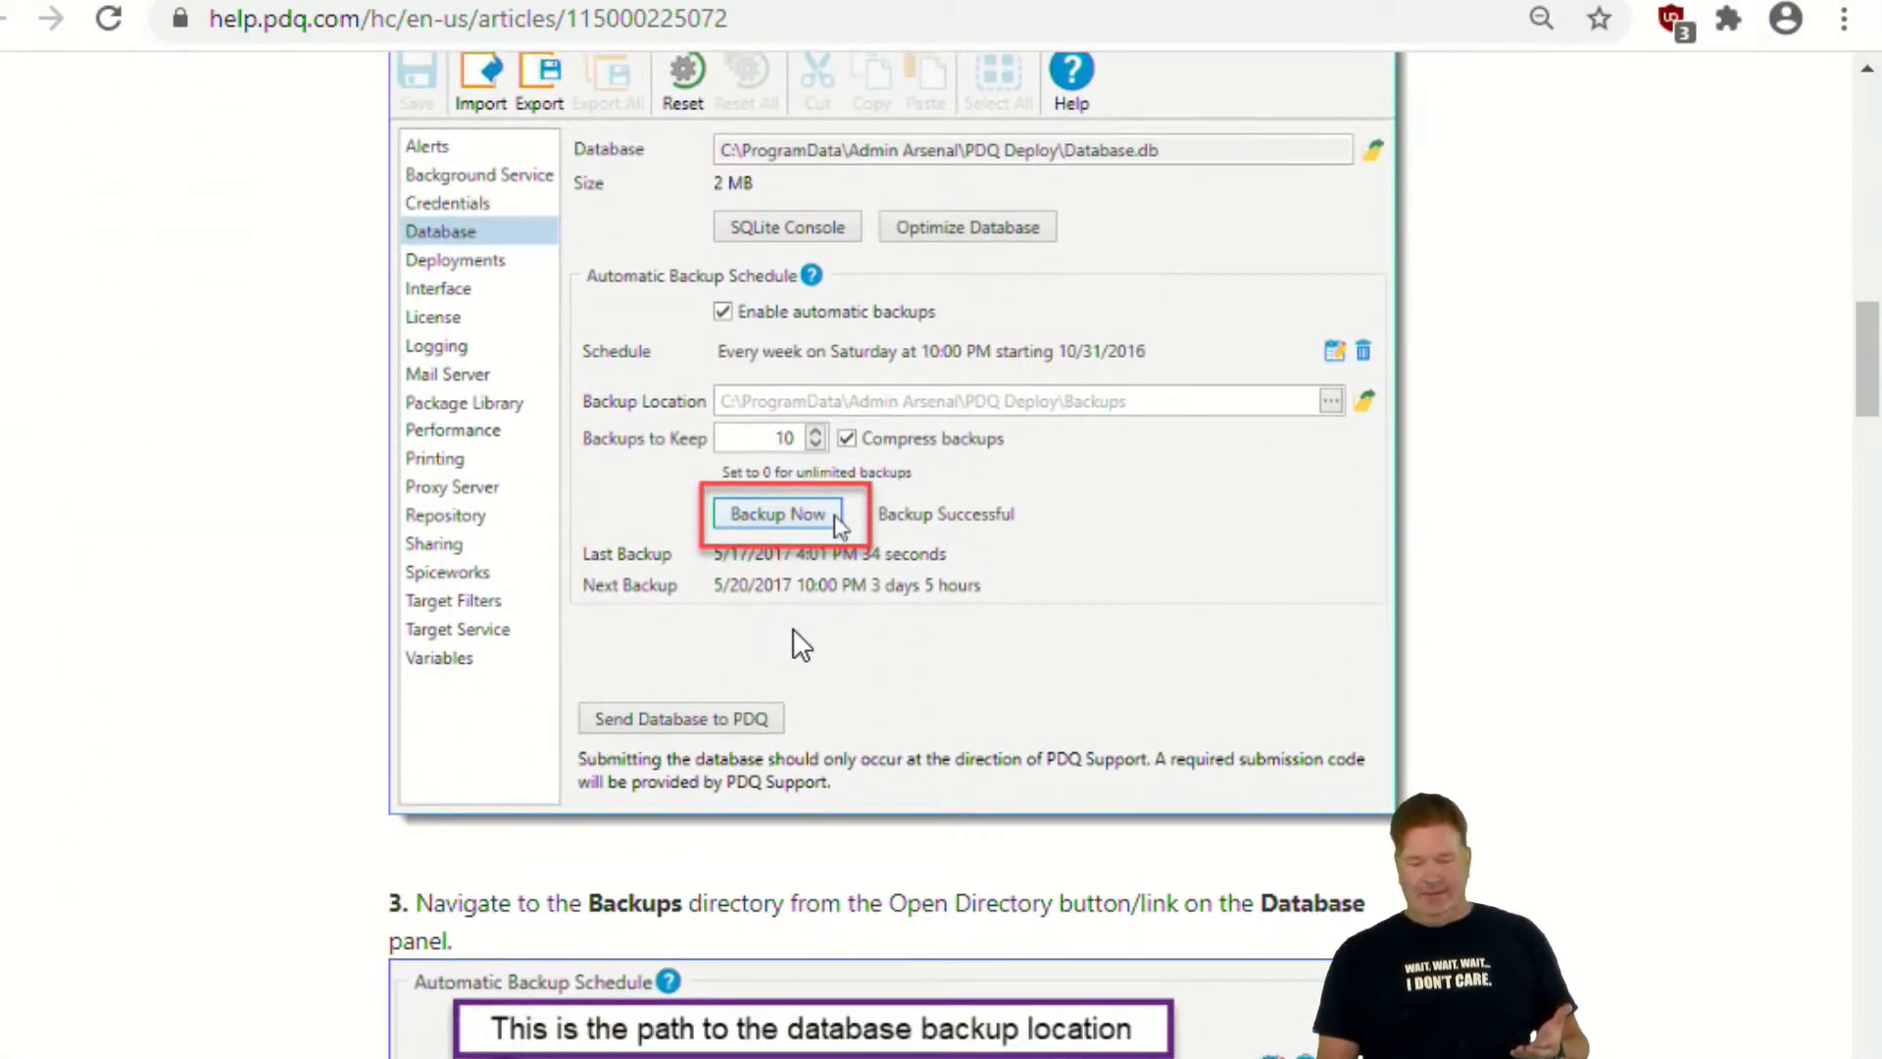
scroll(869, 672, "down", 3)
scroll(882, 685, "down", 6)
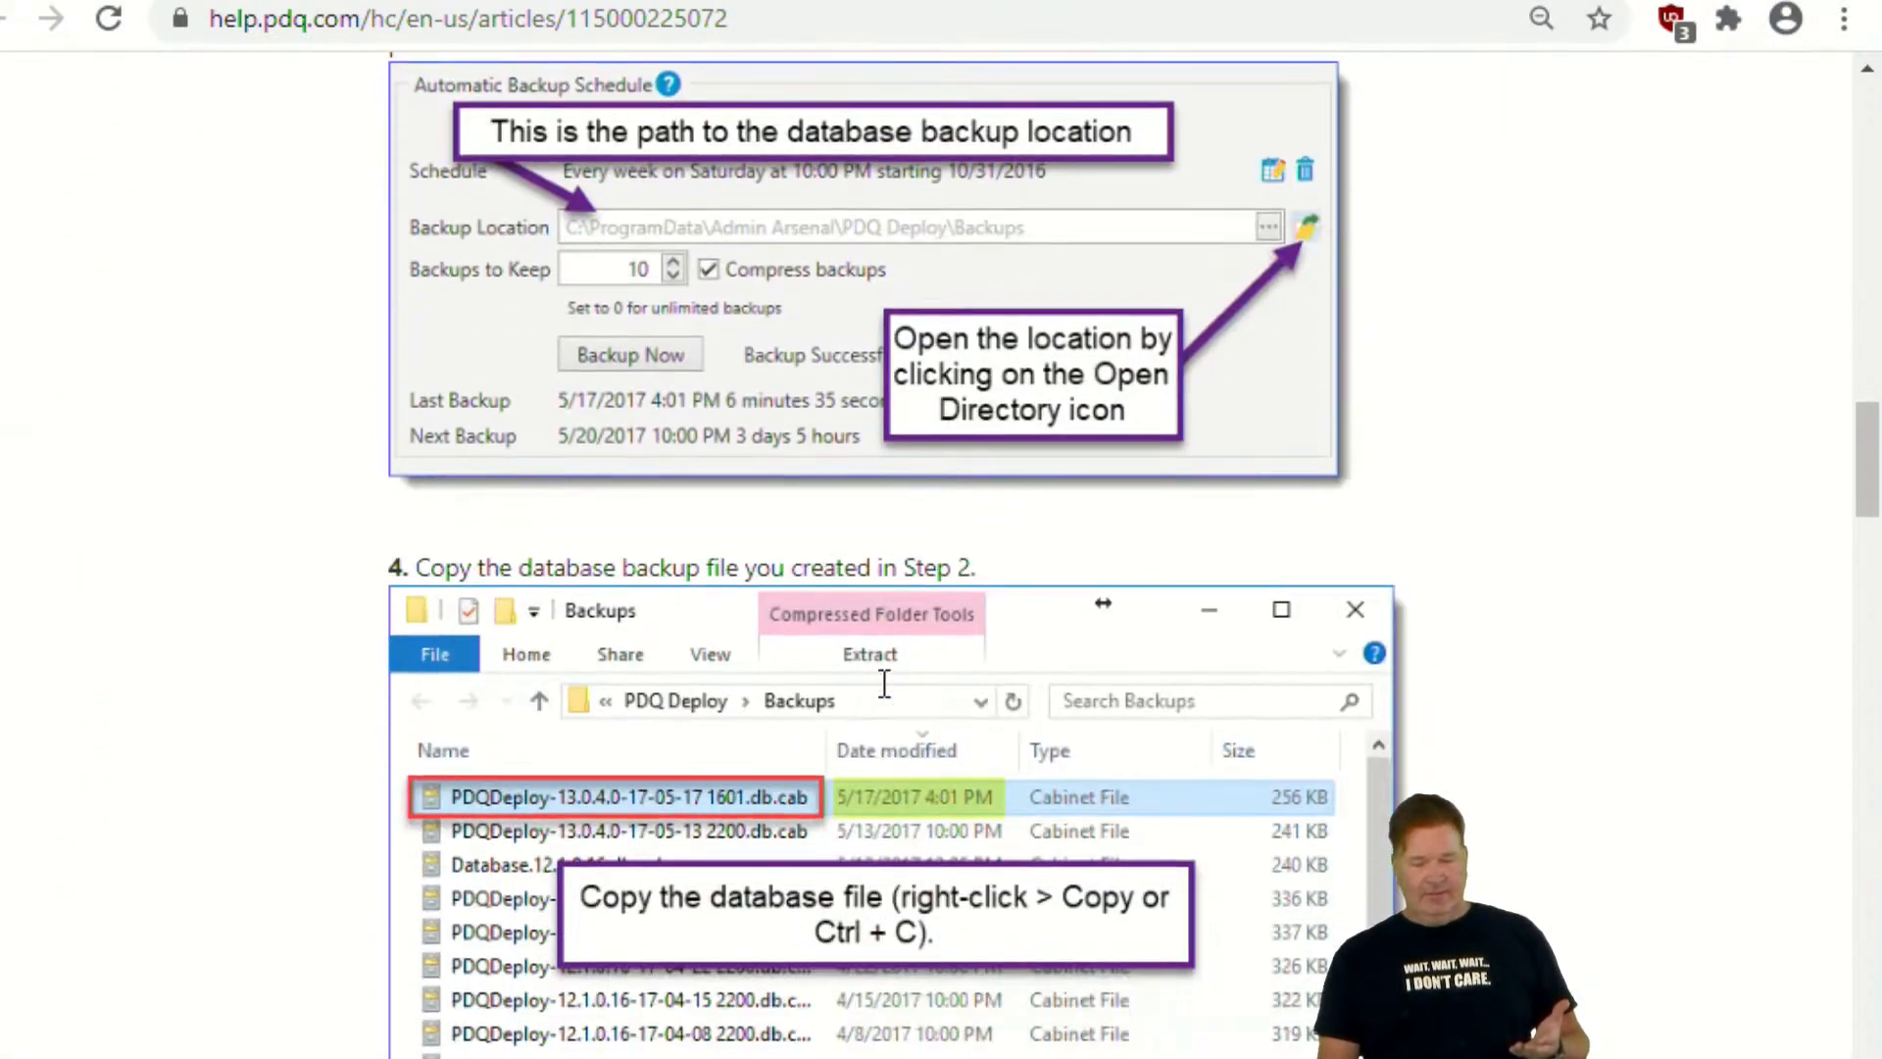
scroll(884, 683, "down", 5)
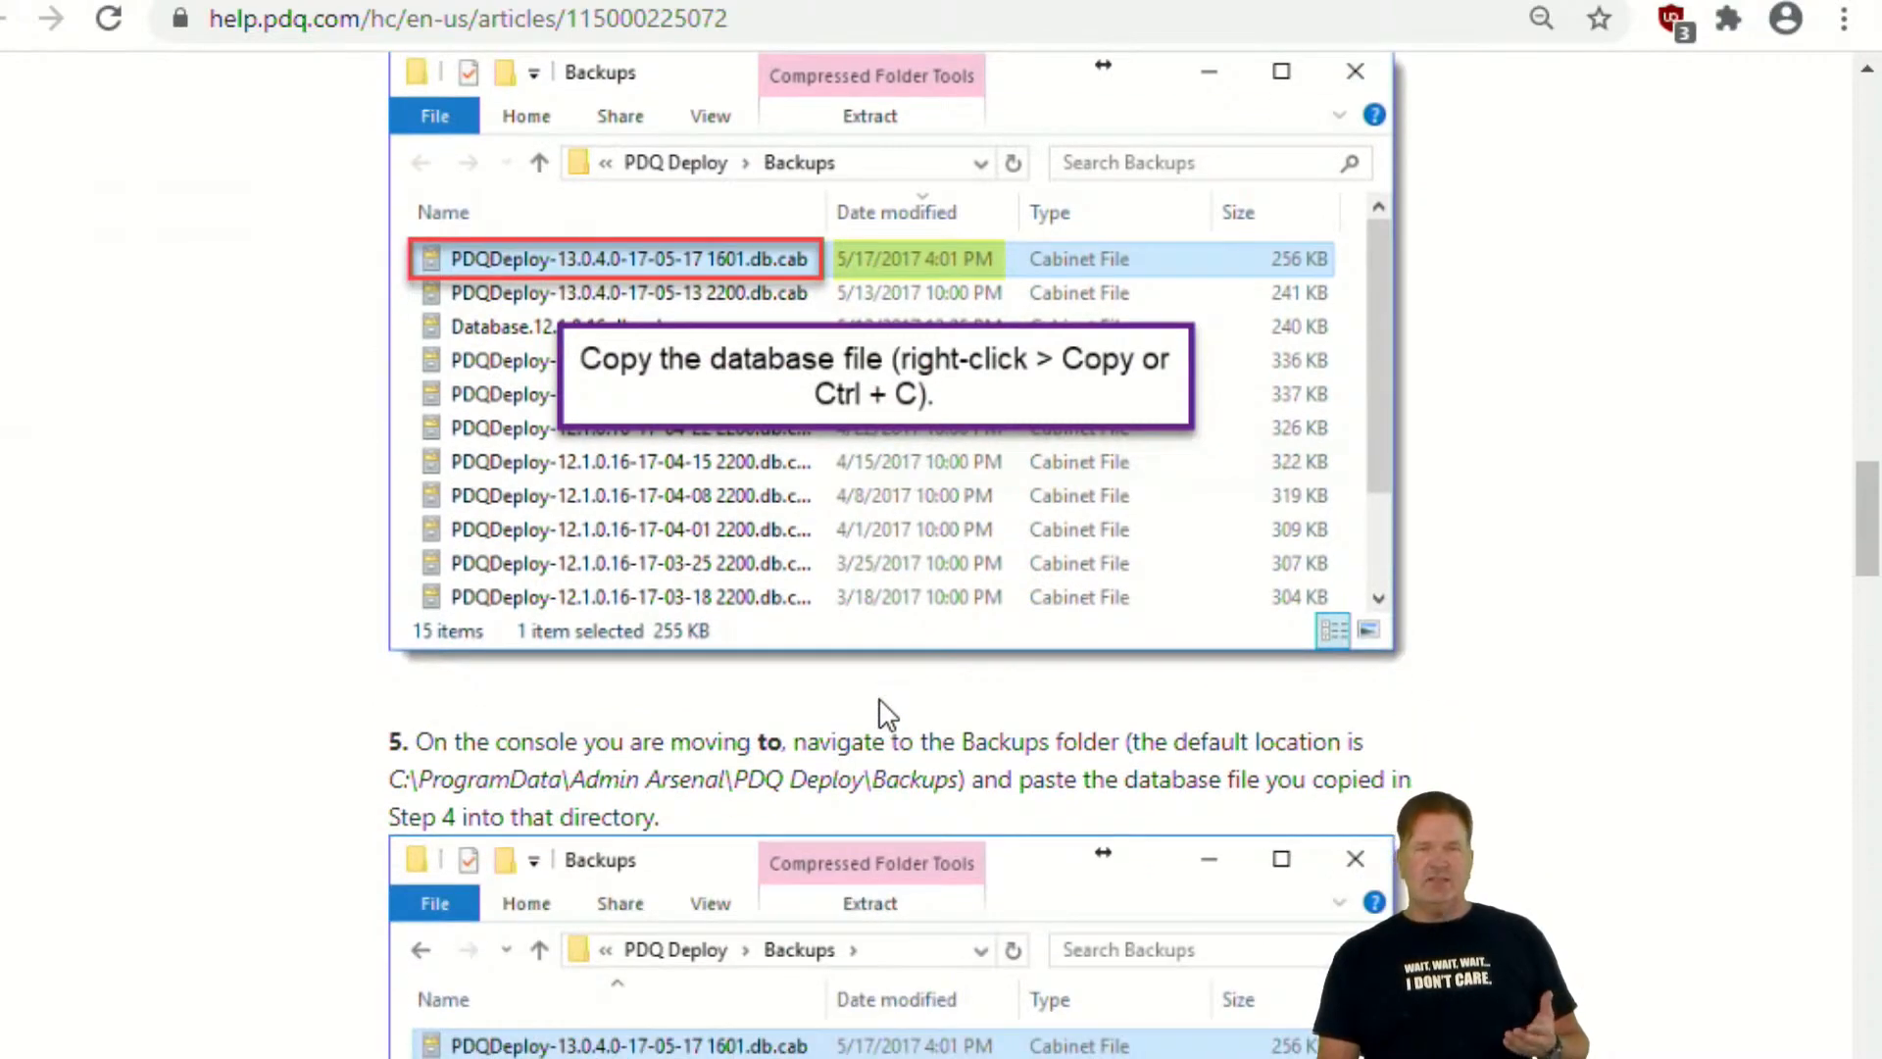
scroll(882, 735, "down", 3)
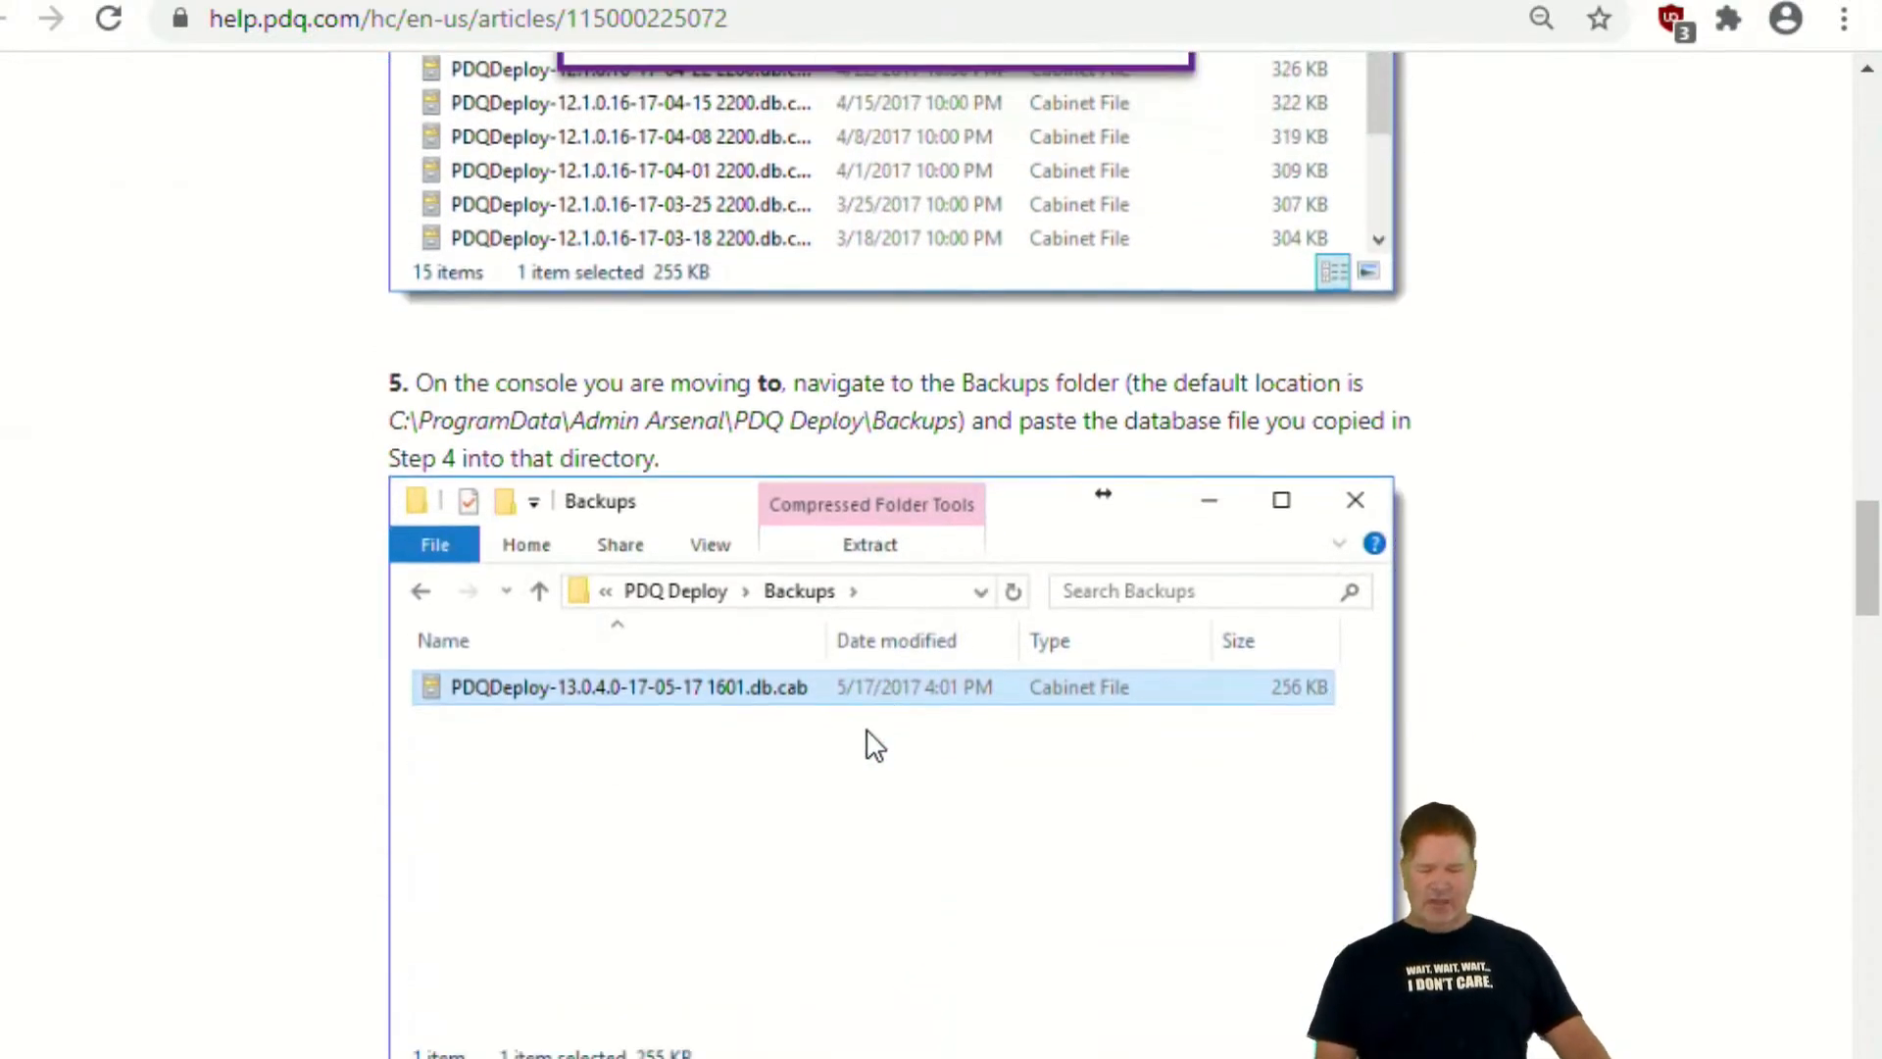
scroll(875, 747, "up", 20)
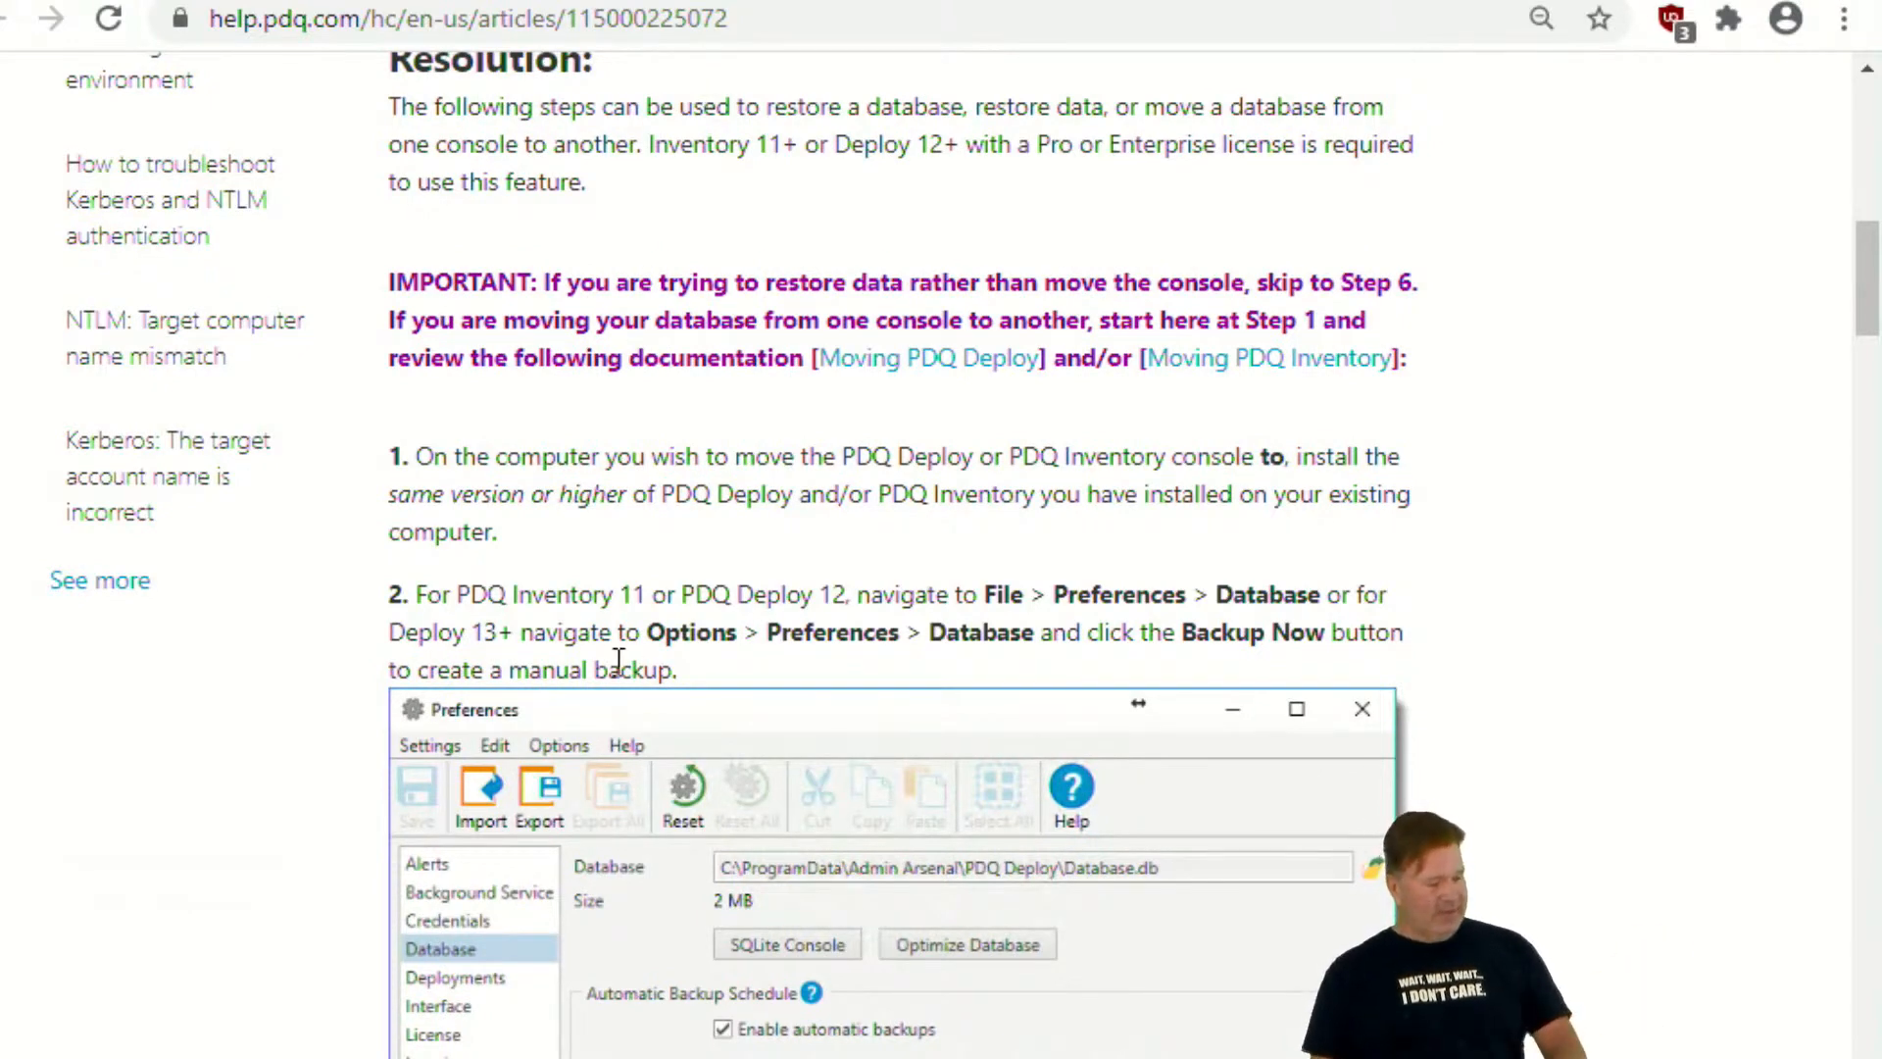
scroll(663, 635, "down", 9)
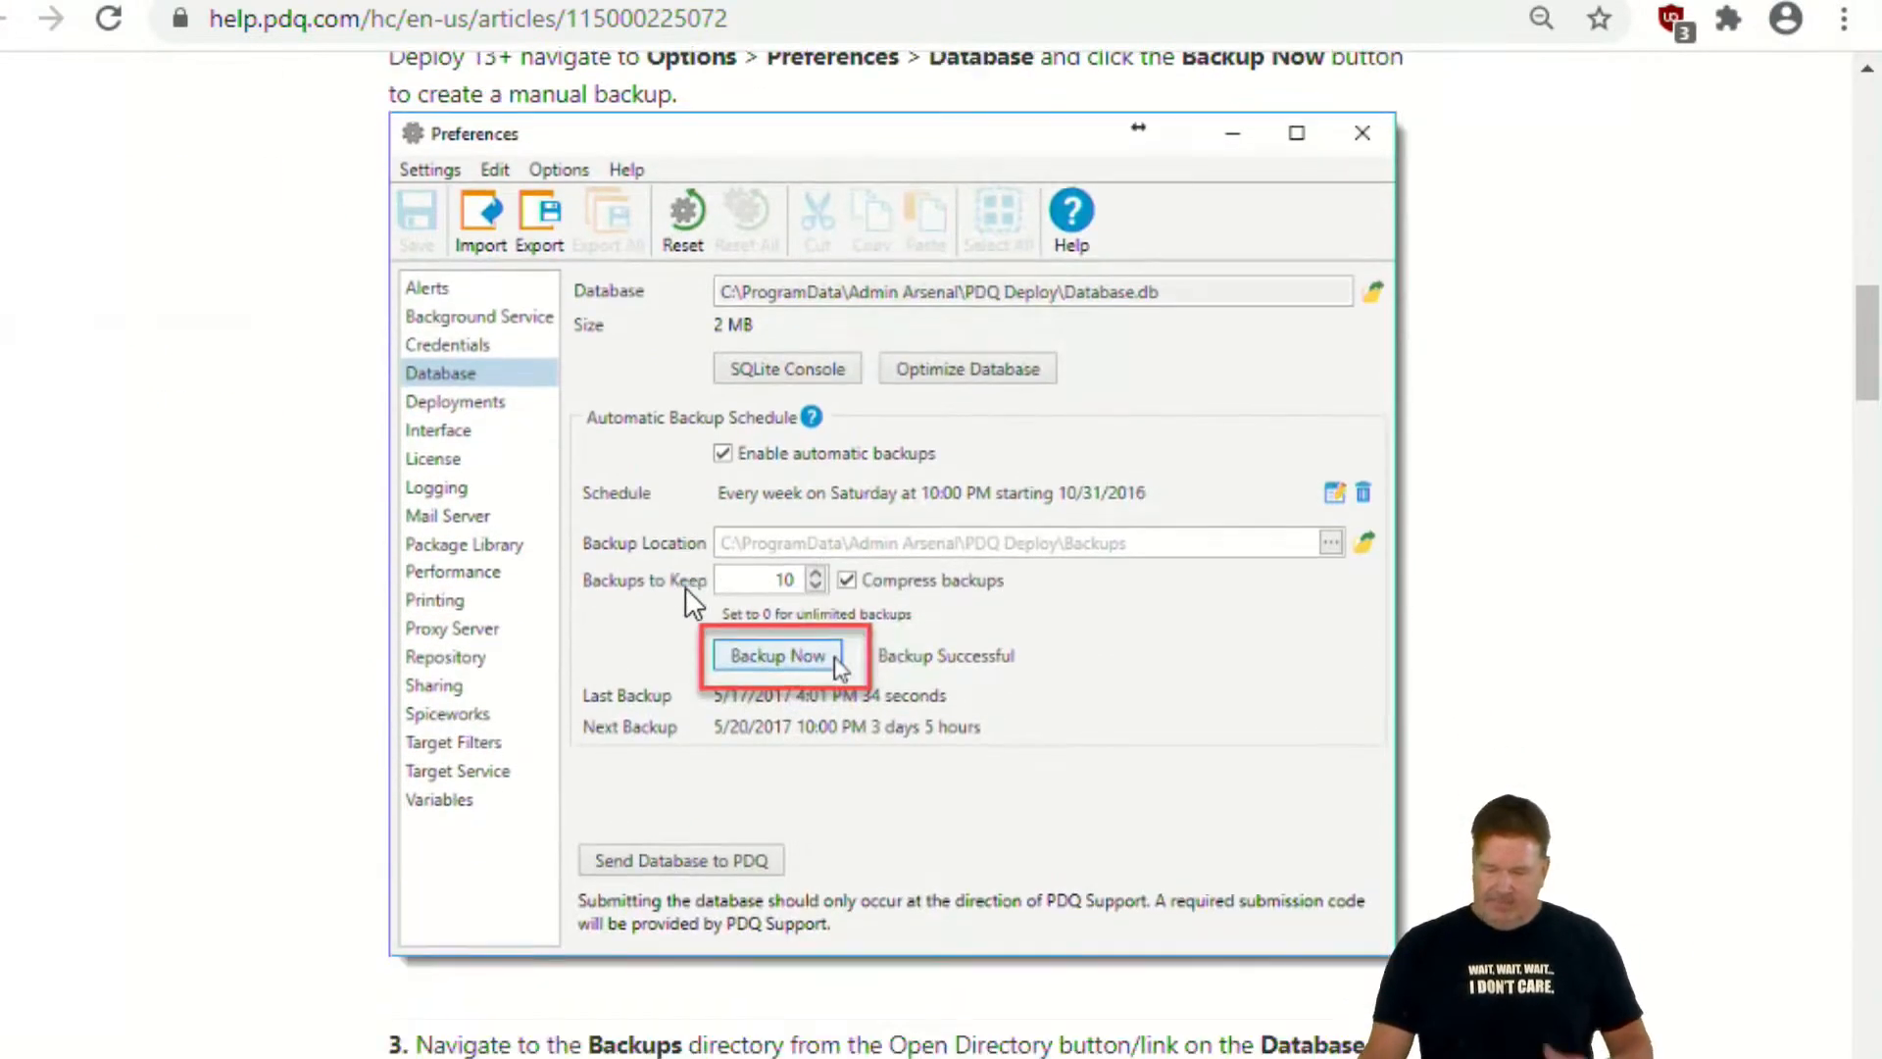
scroll(691, 598, "down", 5)
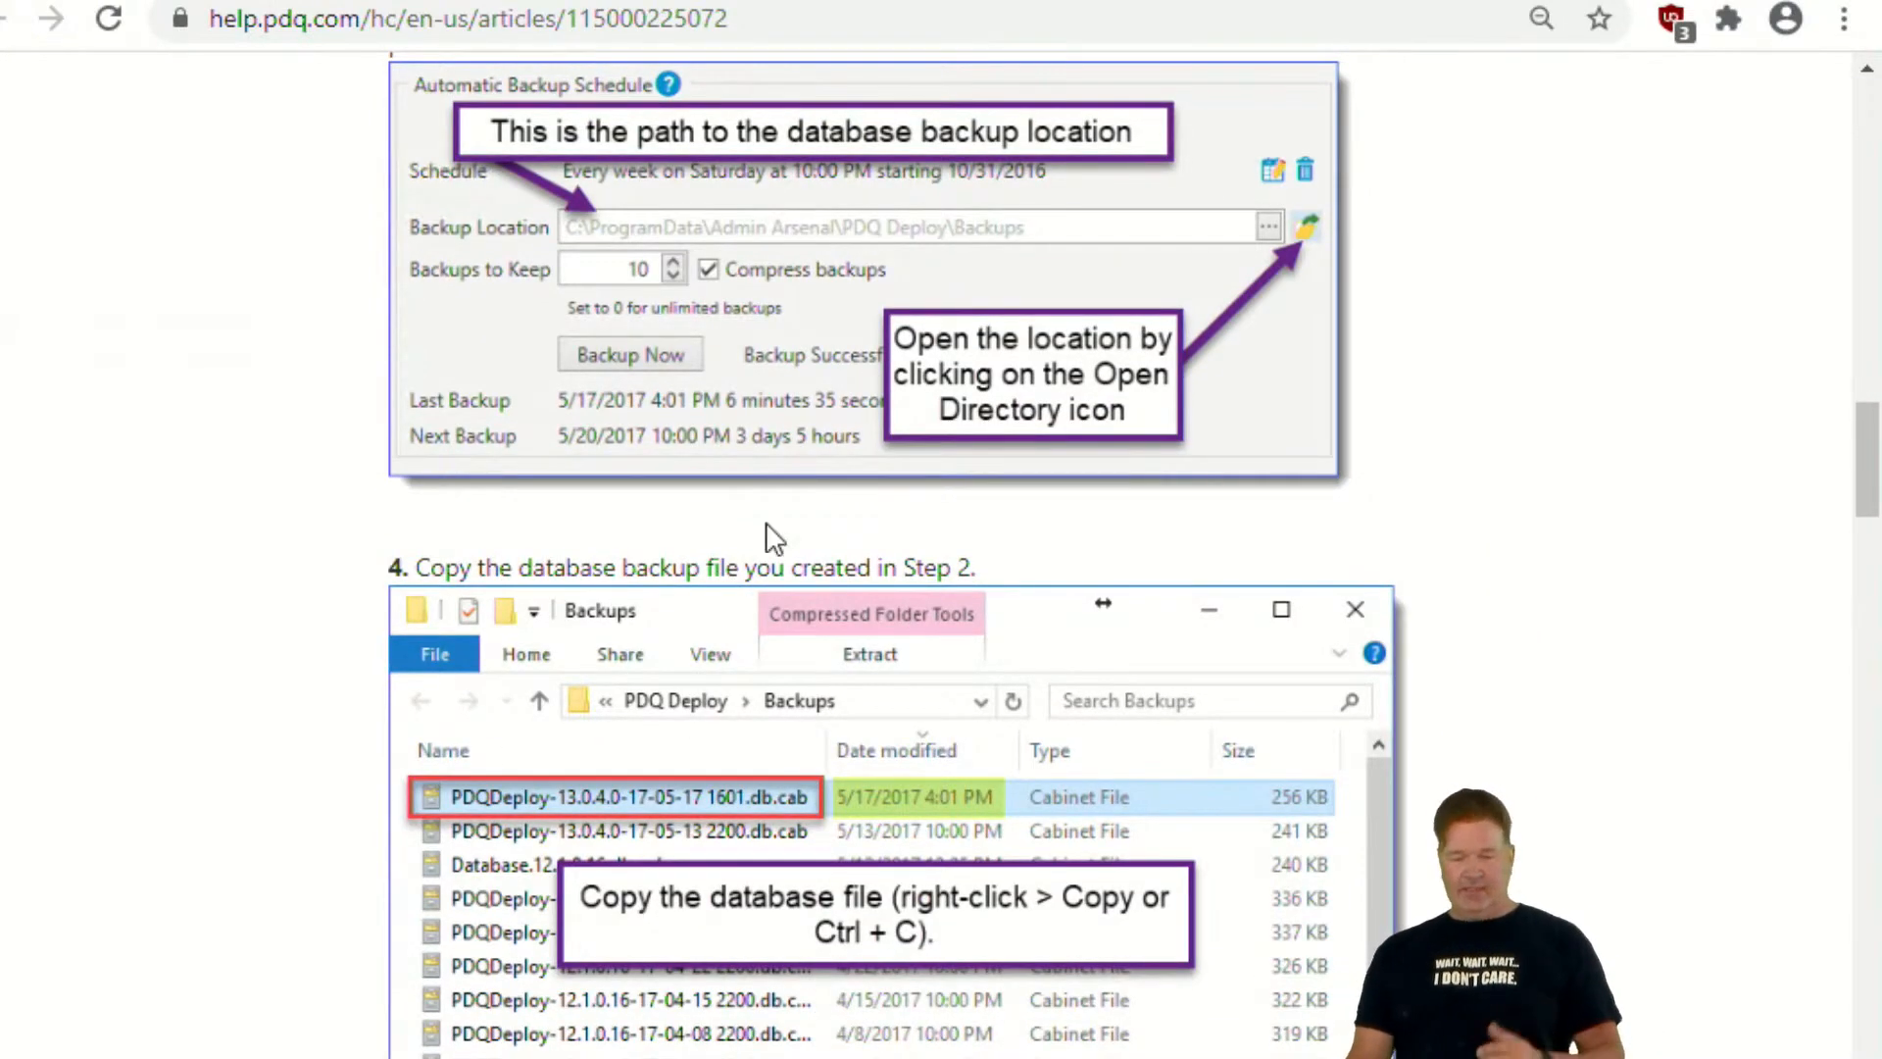
scroll(761, 500, "up", 5)
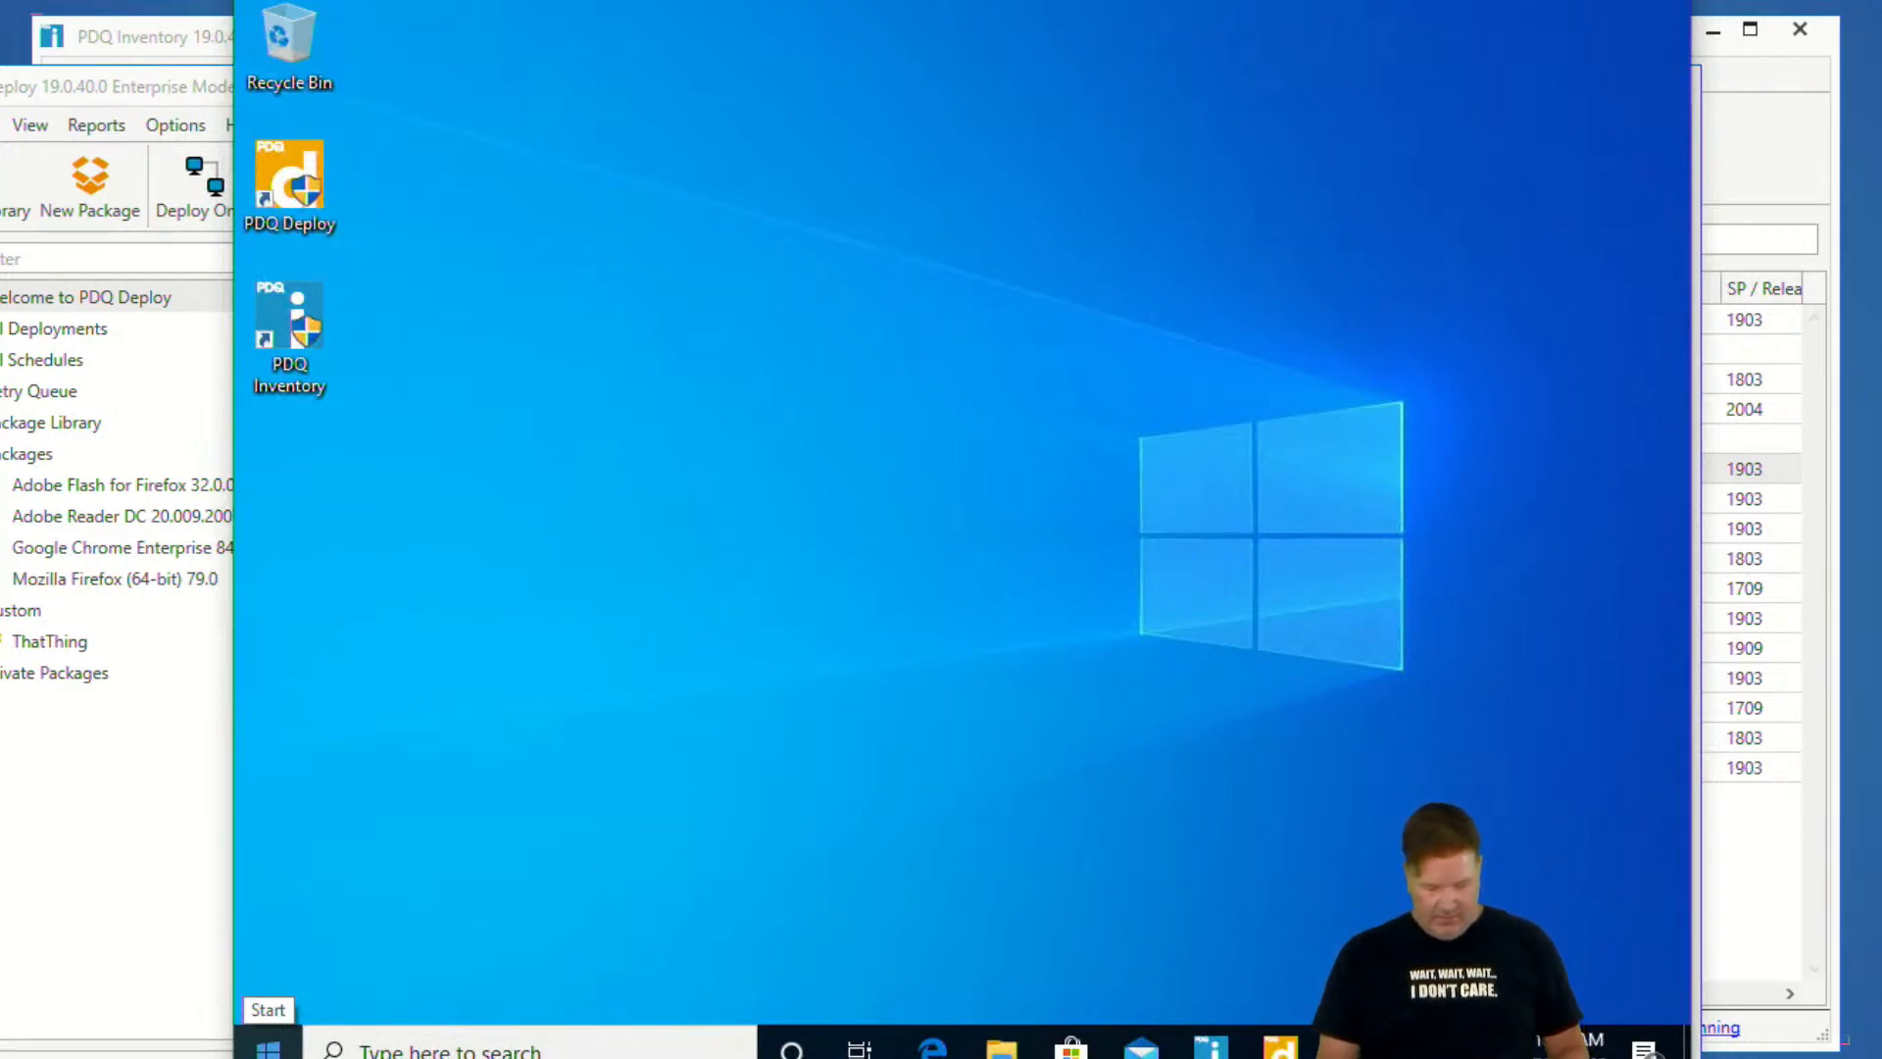
Open the local folder C:\ProgramData\Admin Arsenal\PDQ Deploy\Backups in File Explorer
key("super+e")
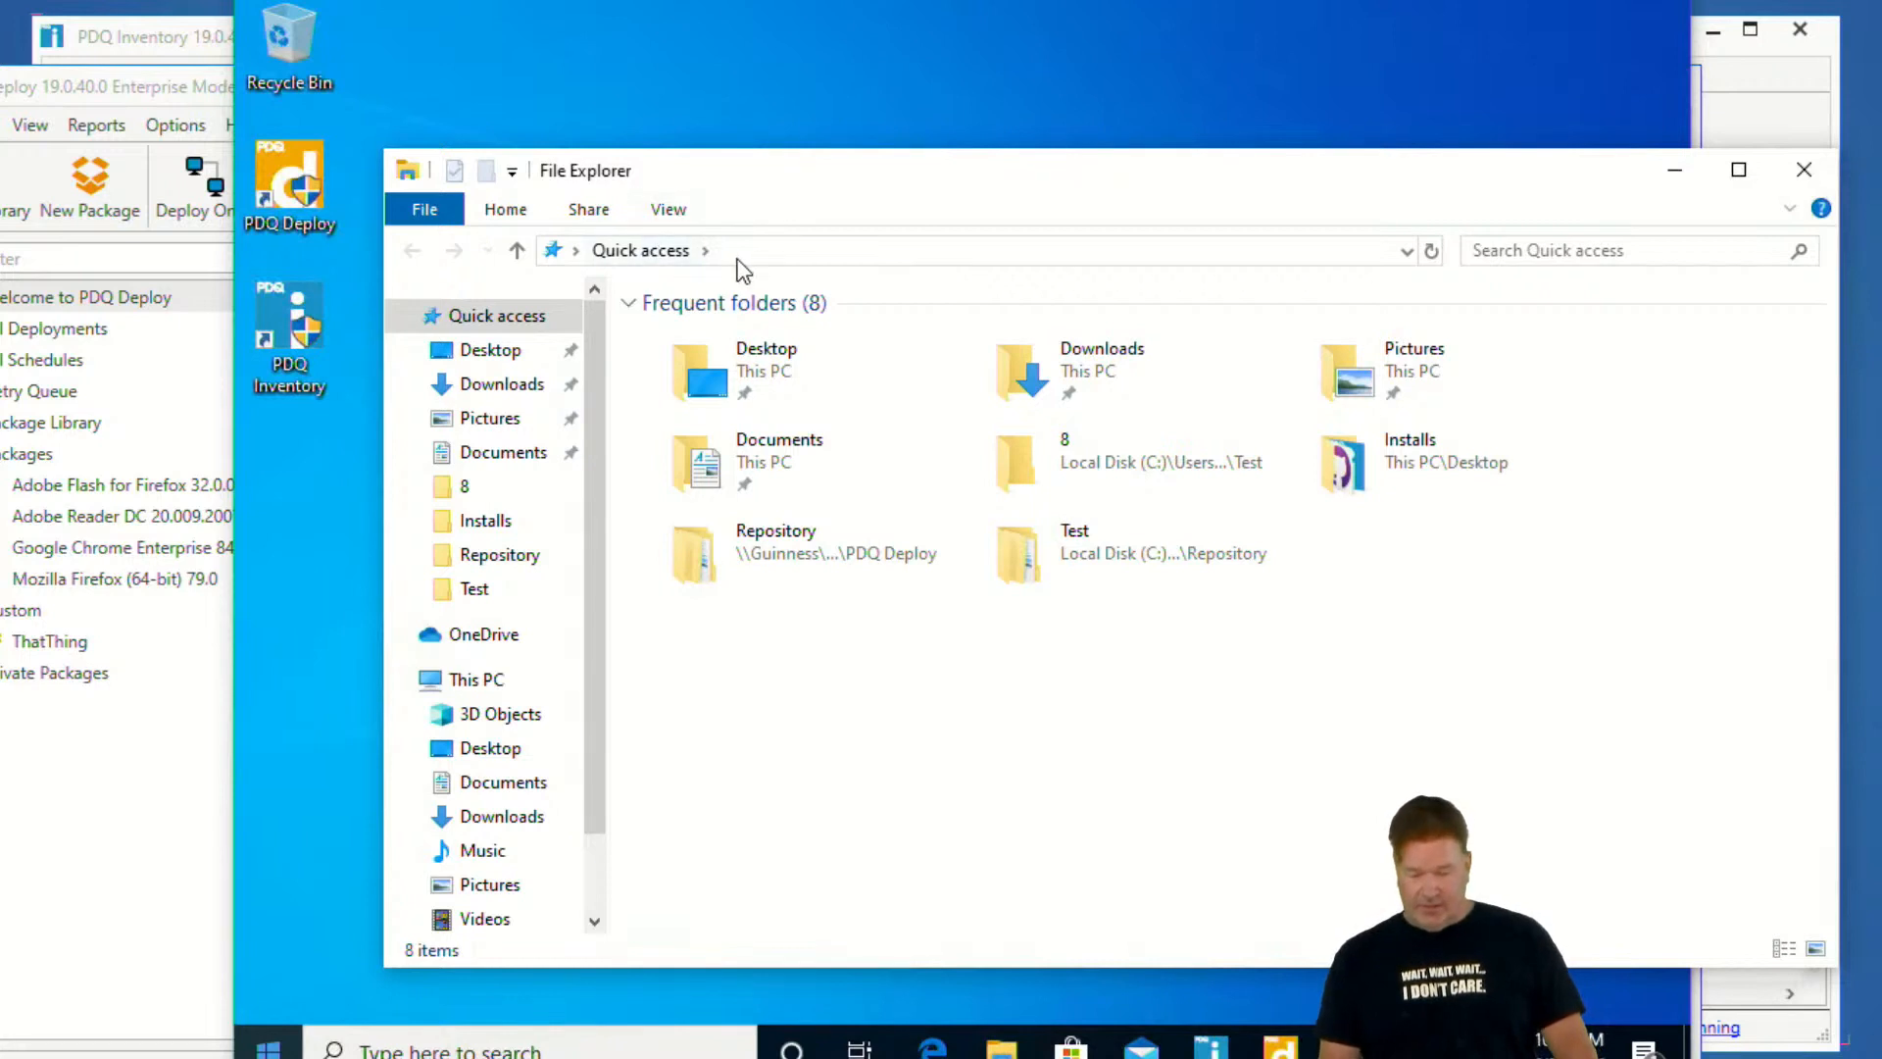
left_click(473, 683)
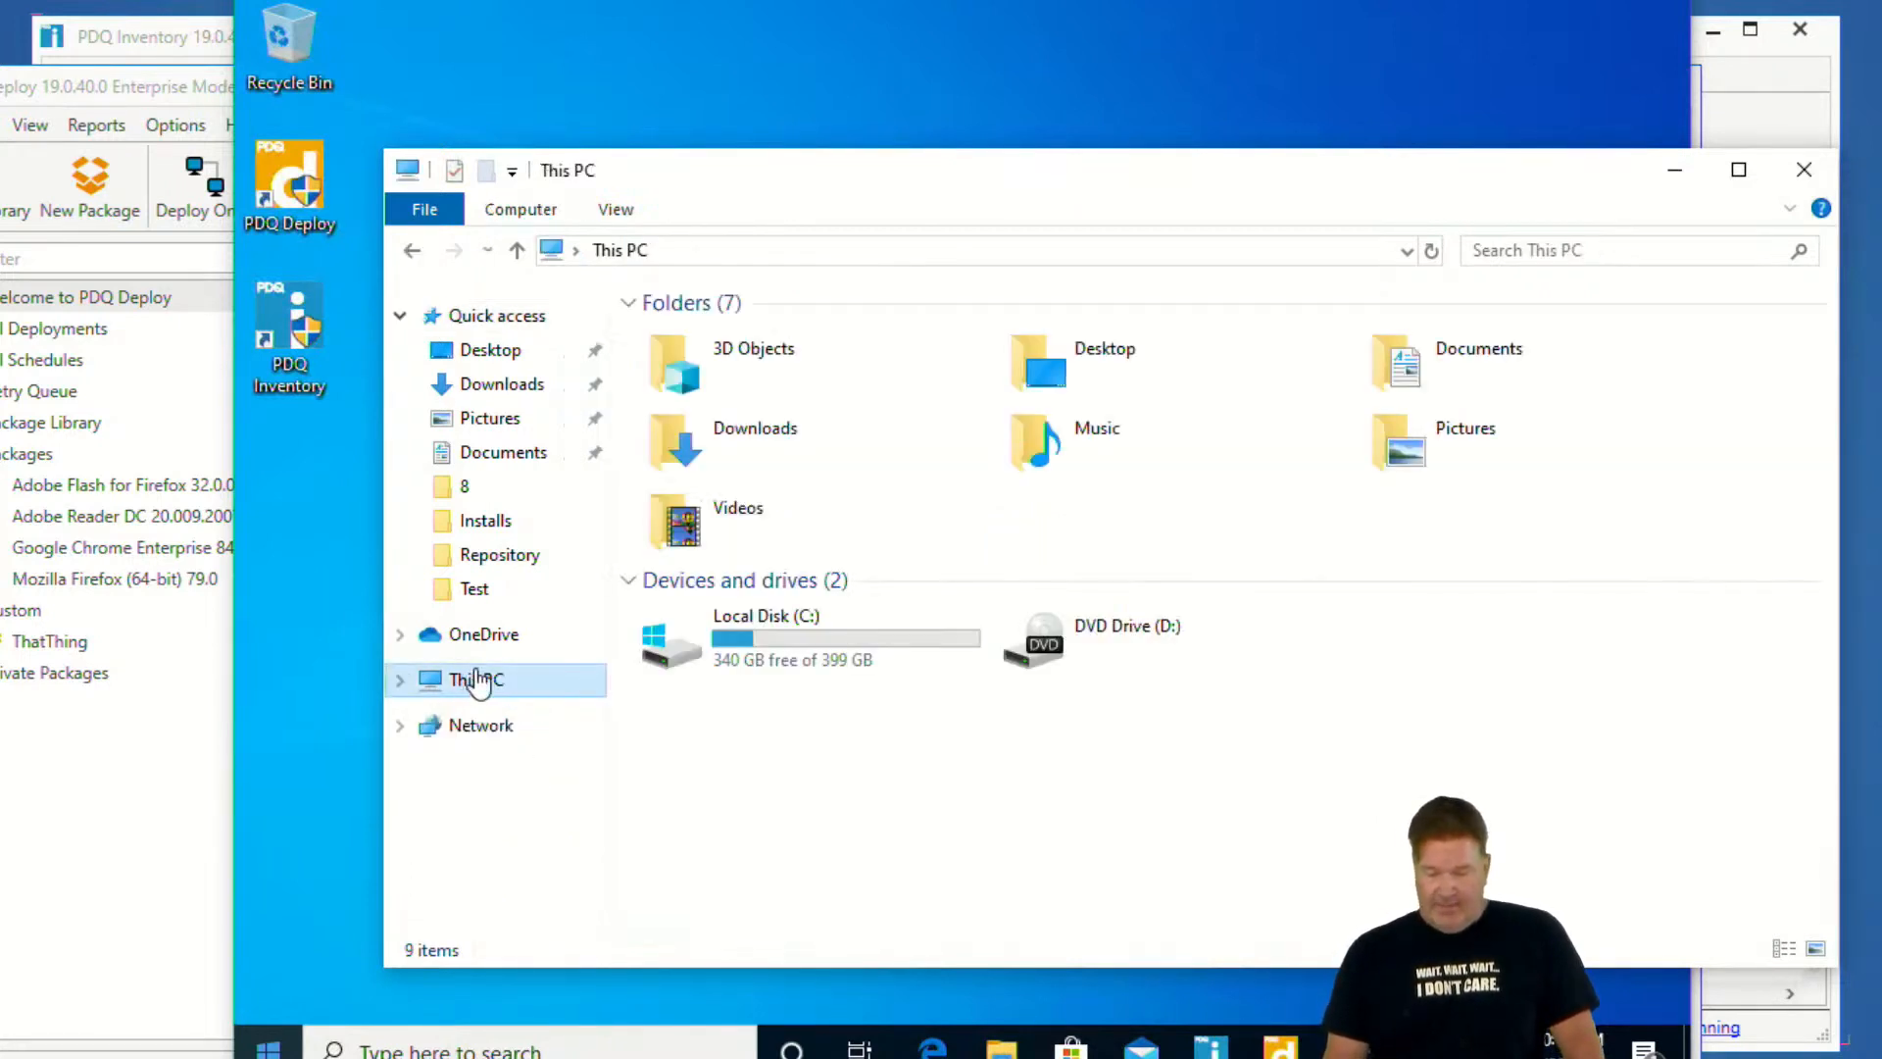
double_click(762, 627)
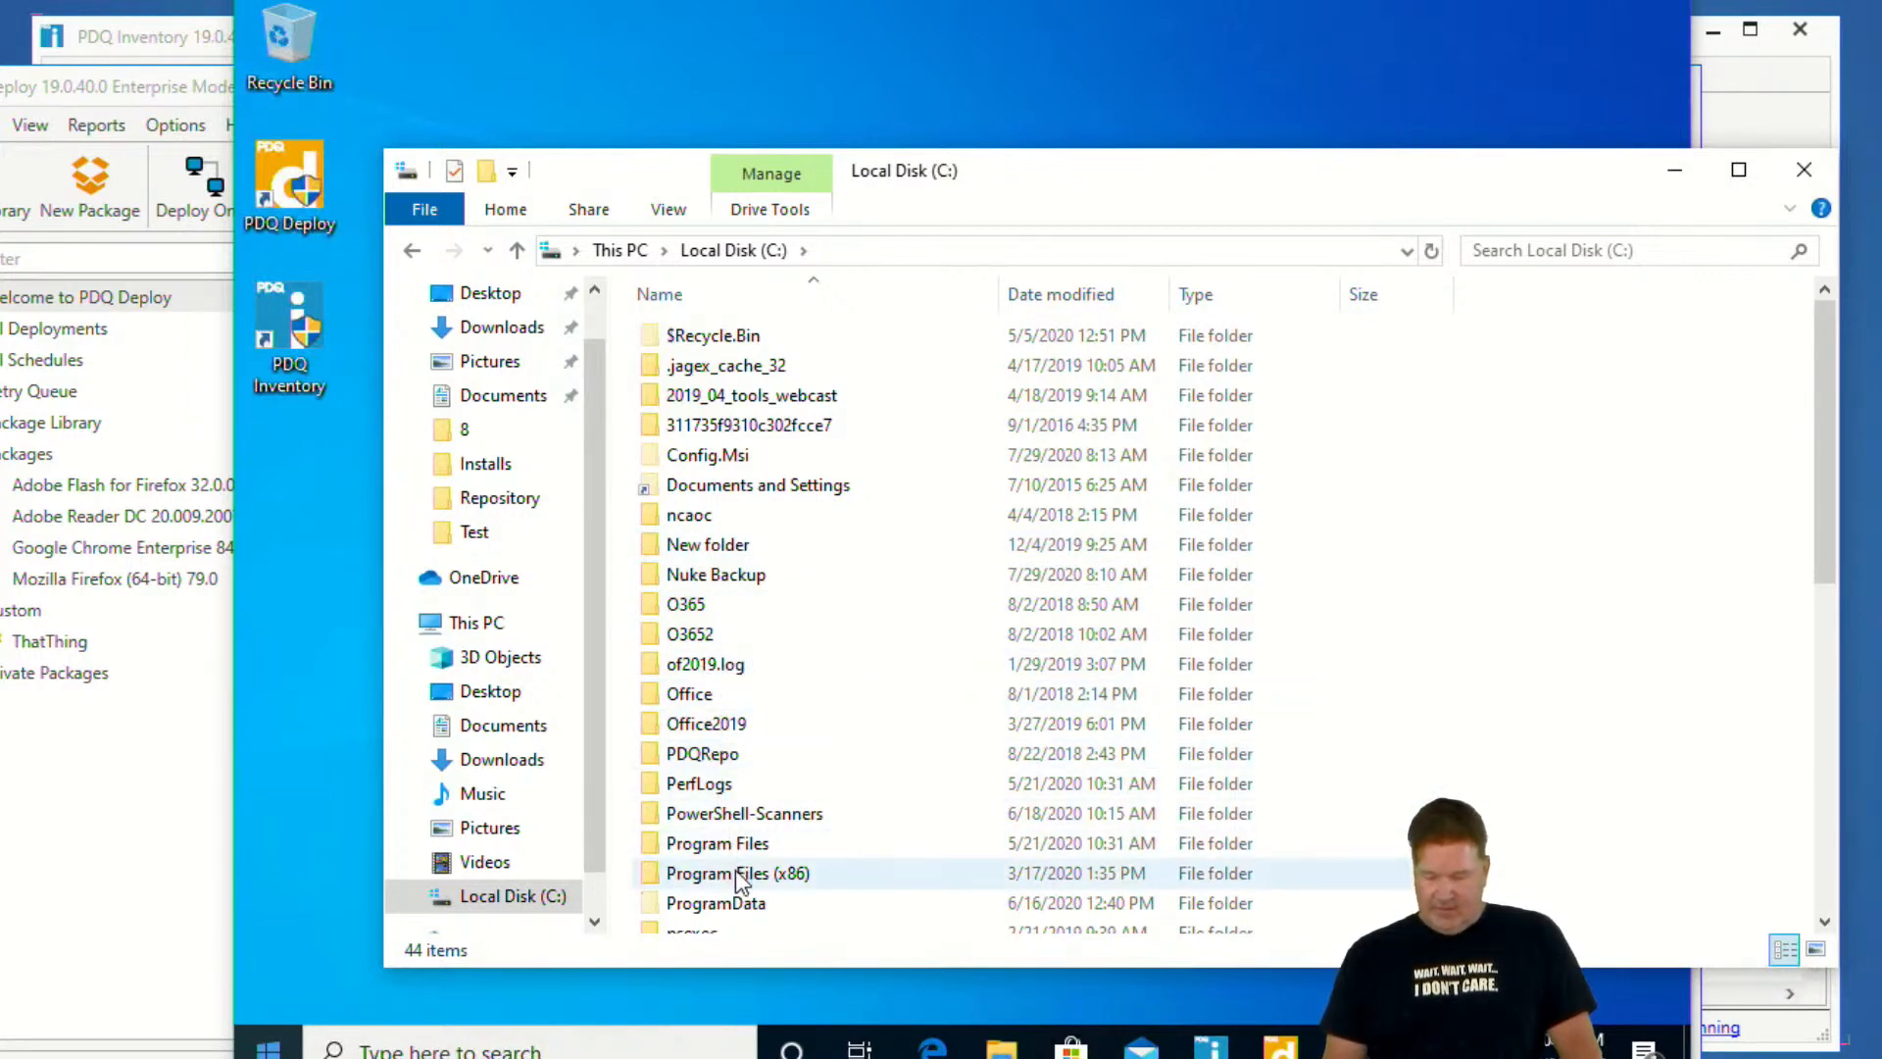
double_click(740, 902)
double_click(740, 341)
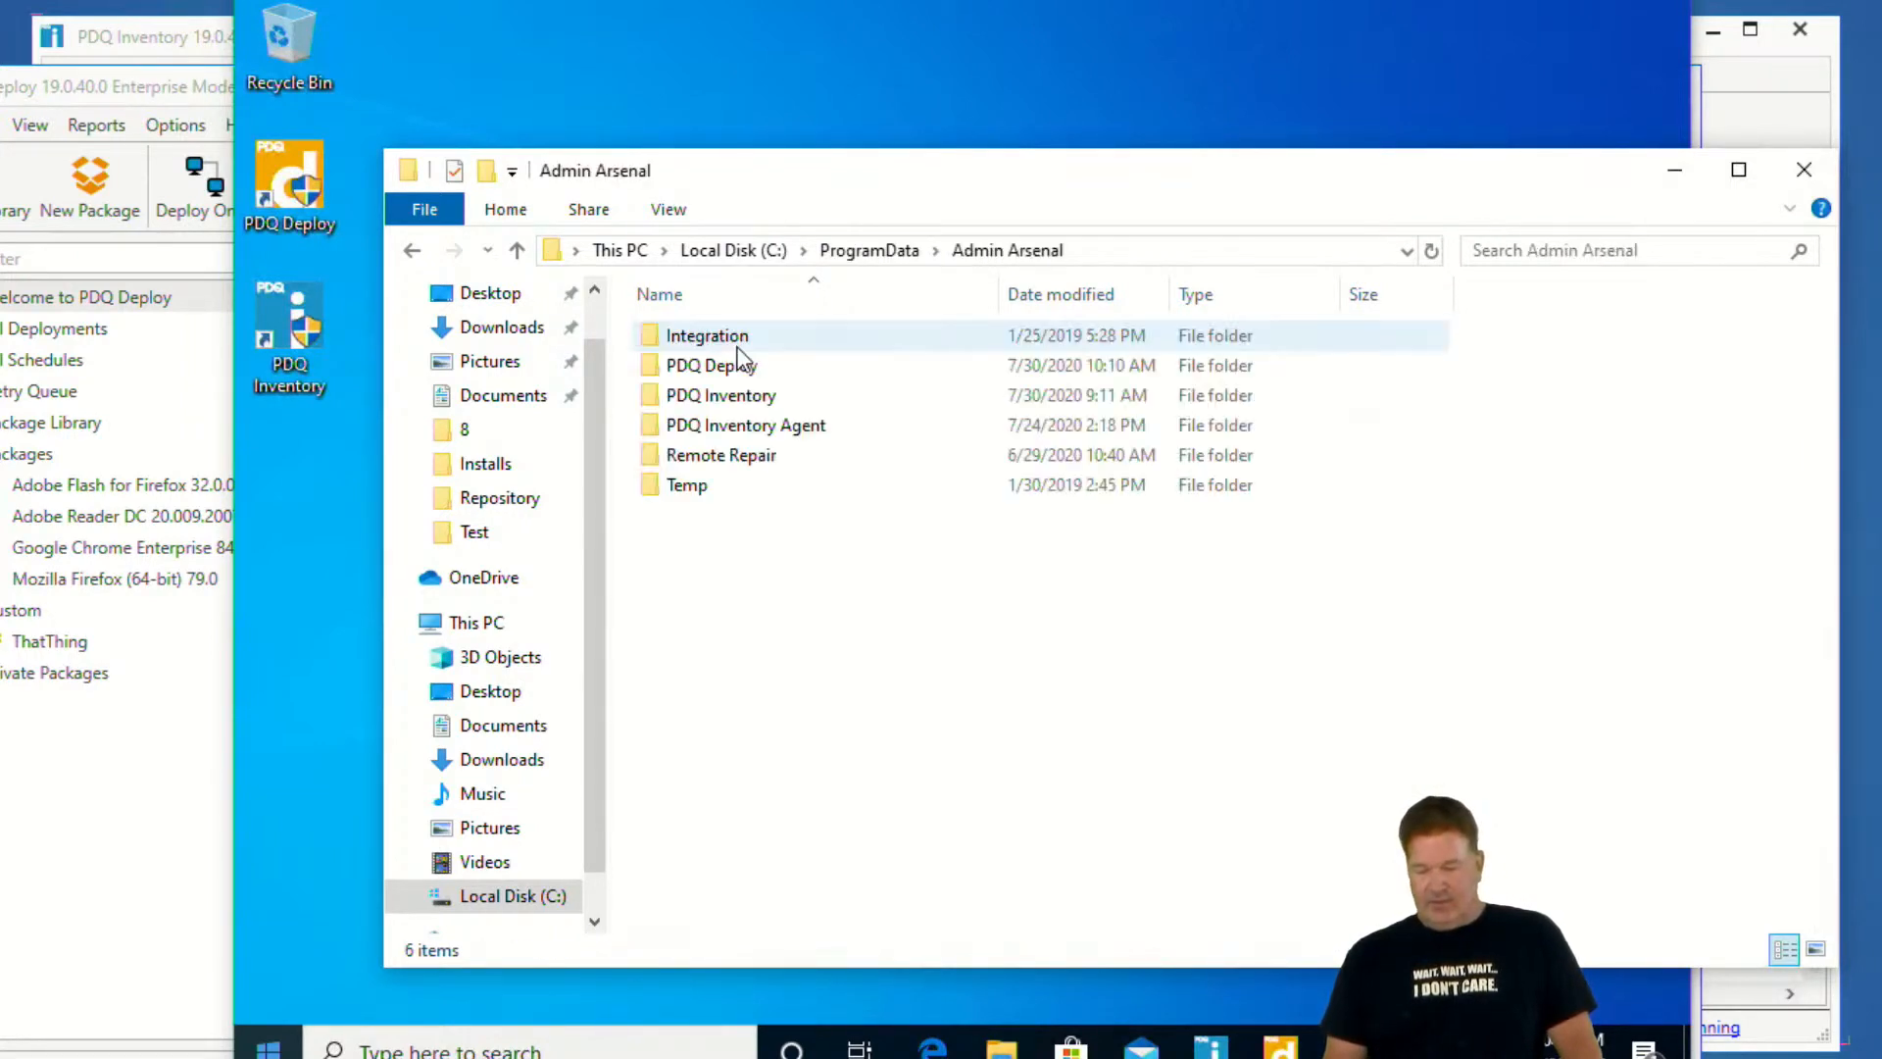
double_click(698, 370)
double_click(697, 369)
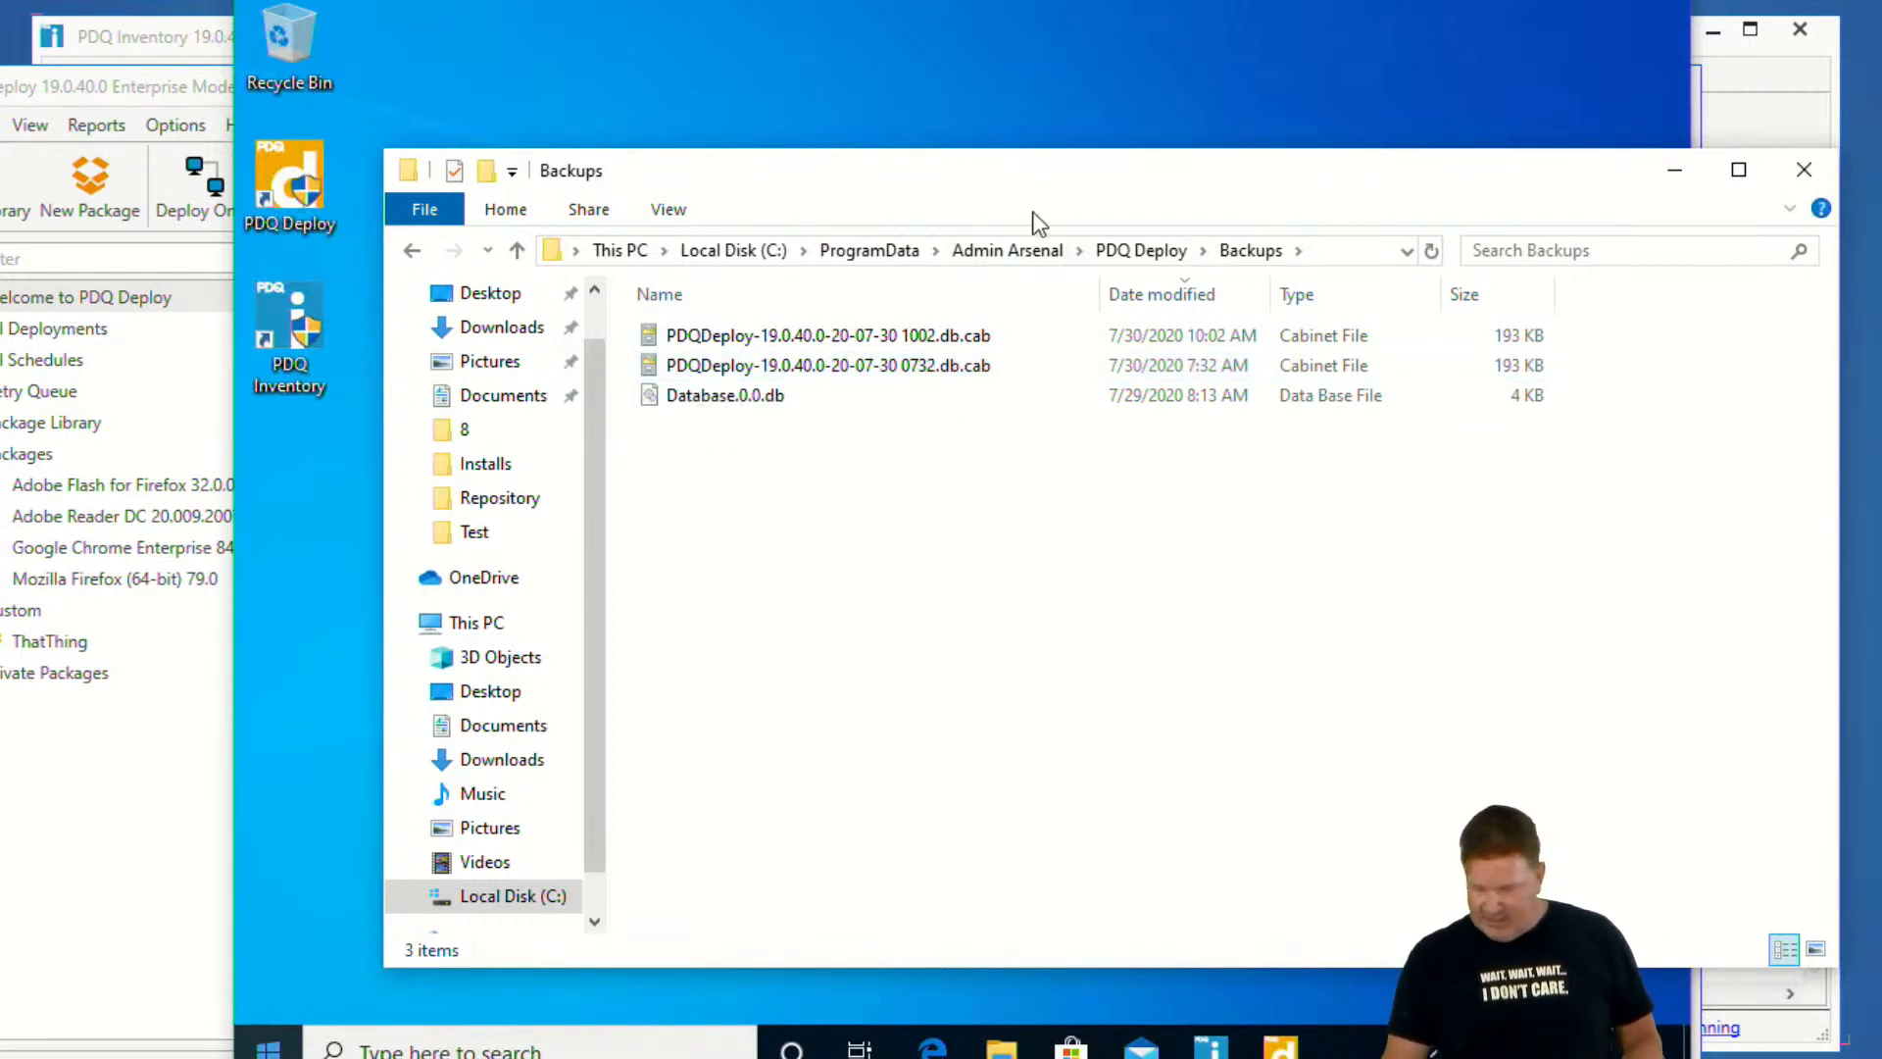
Open \\alanrails\c$\ProgramData\Admin Arsenal\PDQ Deploy\Backups in a second File Explorer window
right_click(286, 1057)
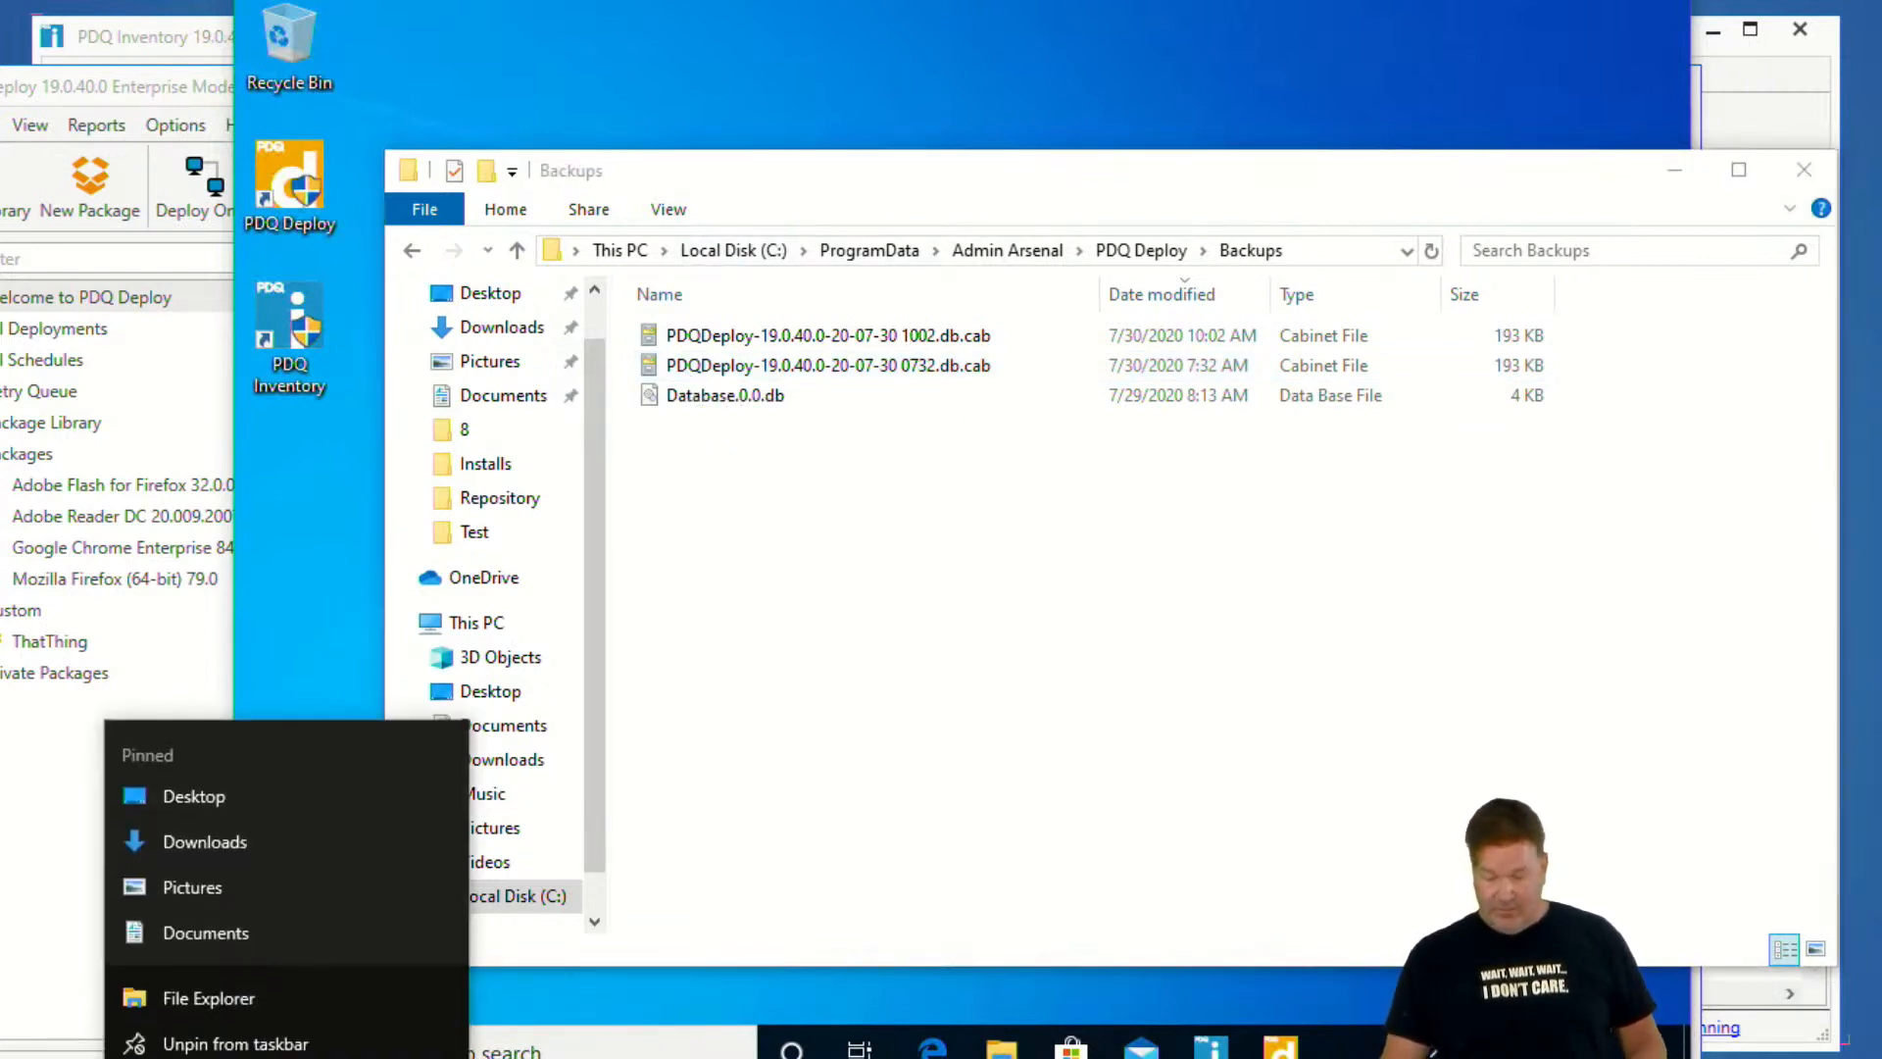
left_click(227, 991)
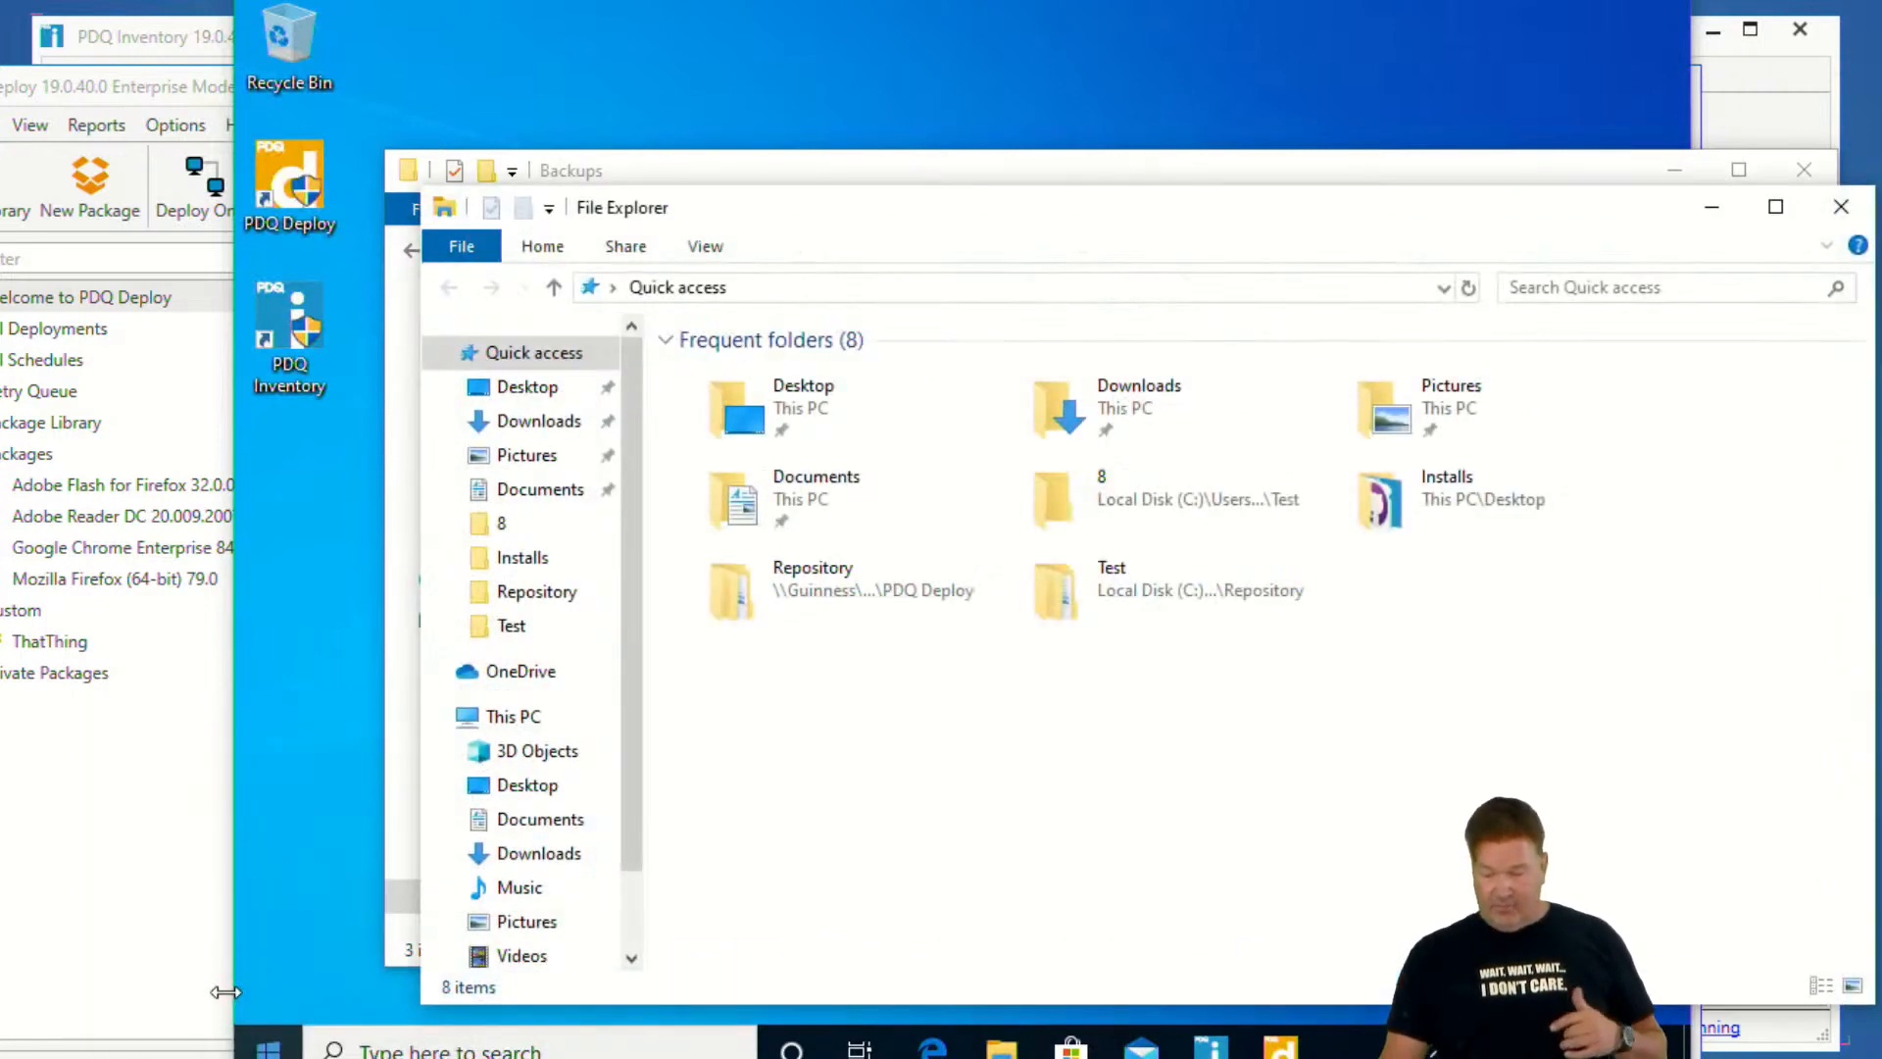
left_click(773, 285)
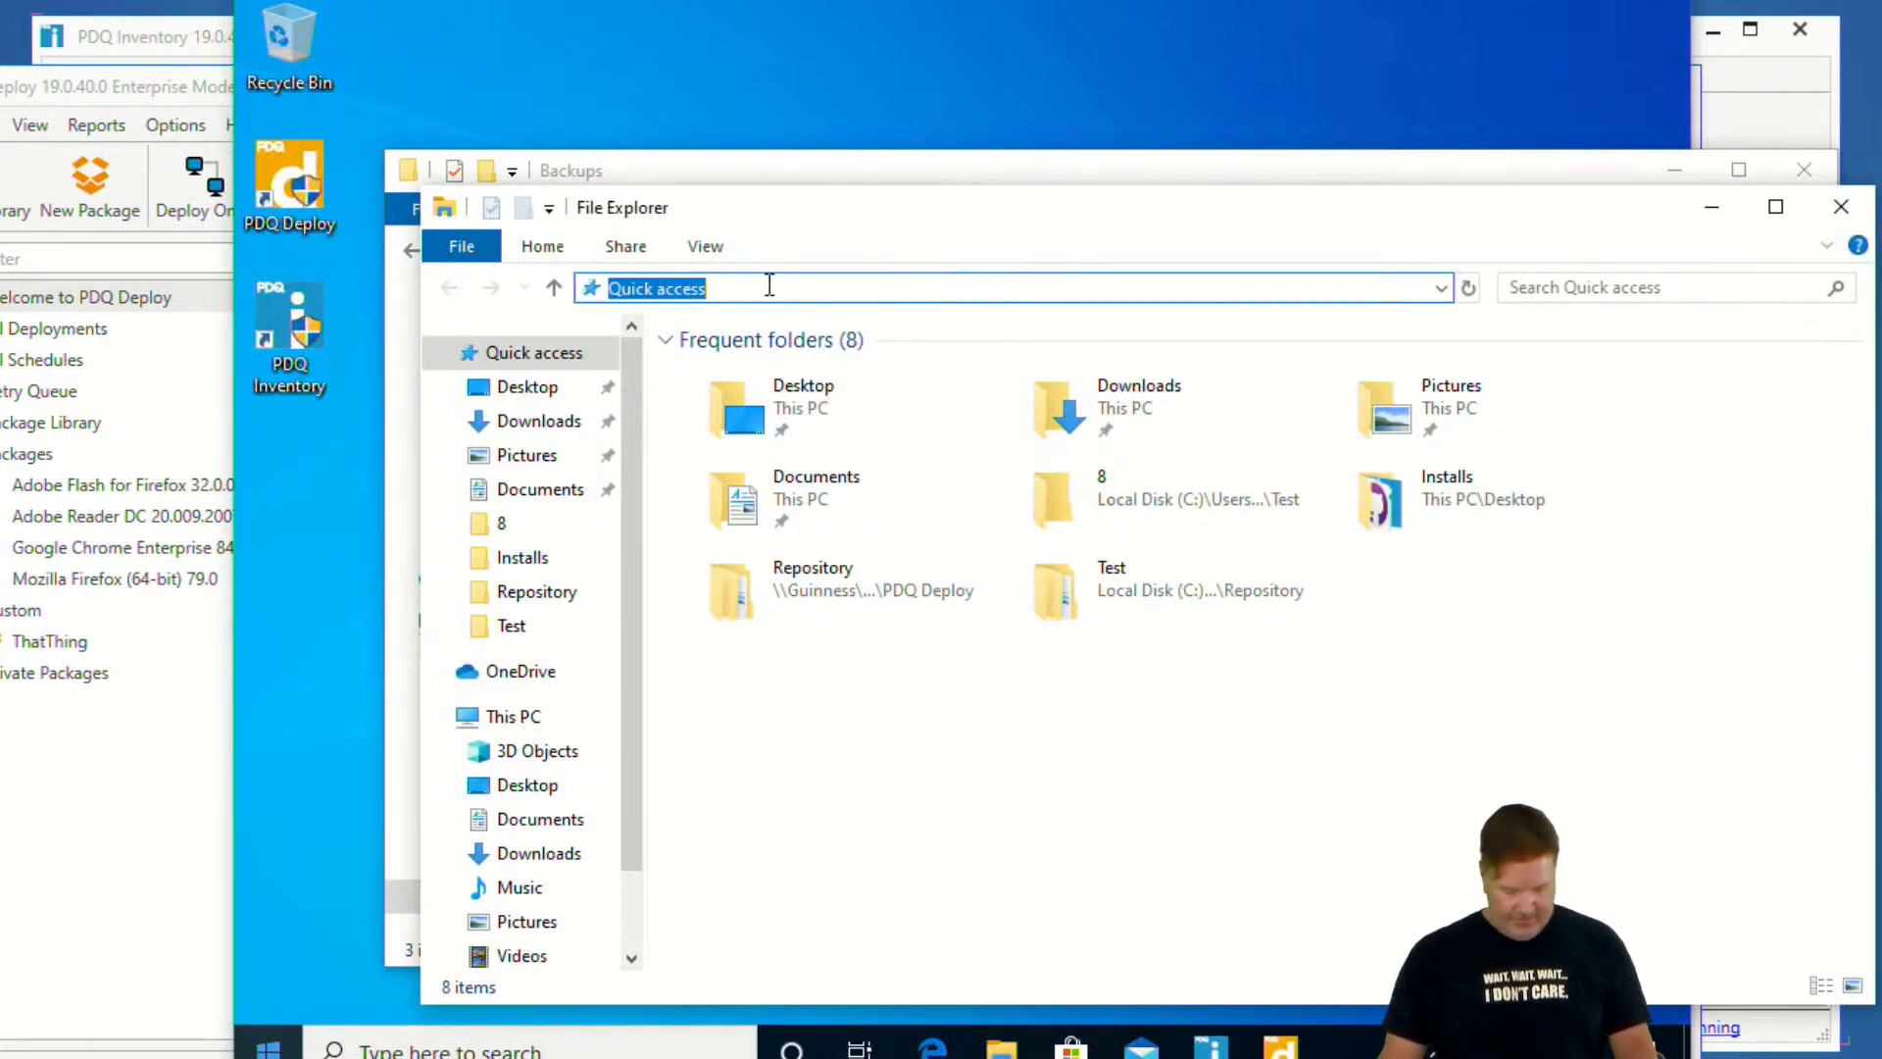
type("\\\\a")
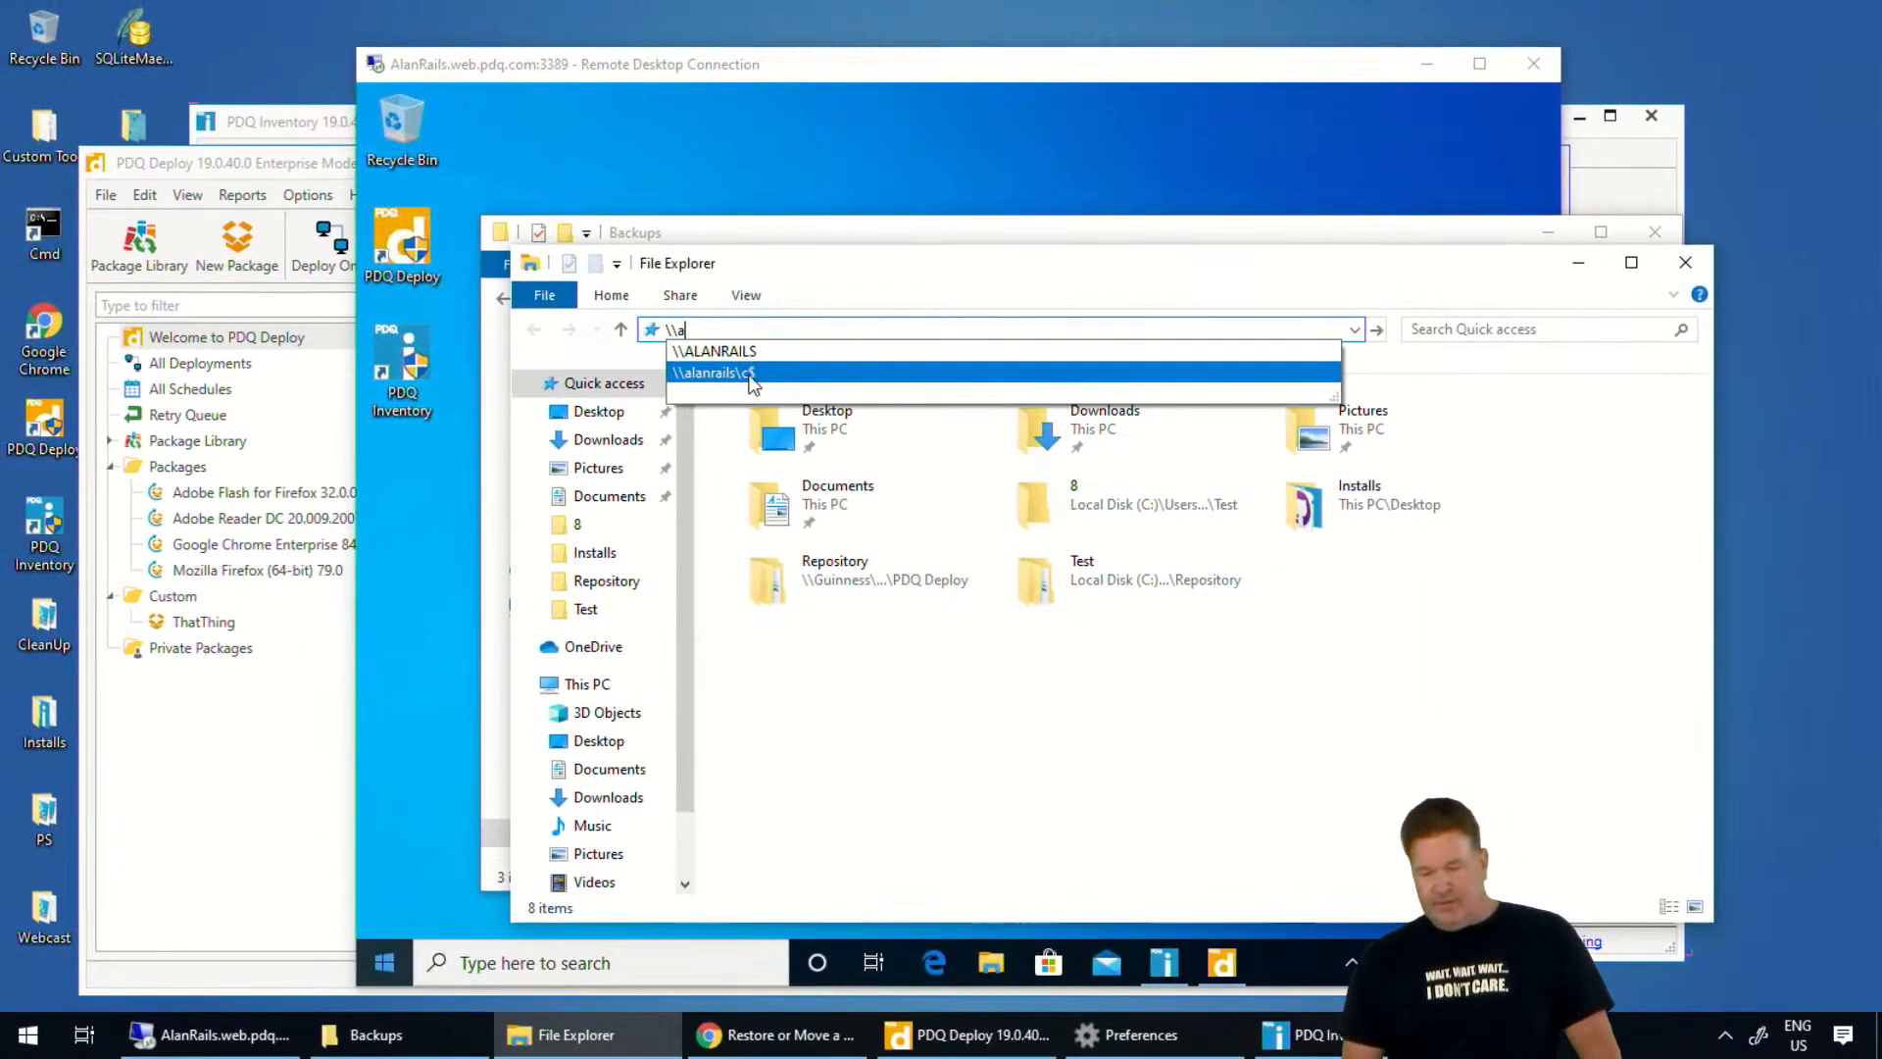
left_click(751, 374)
left_click(794, 574)
double_click(794, 579)
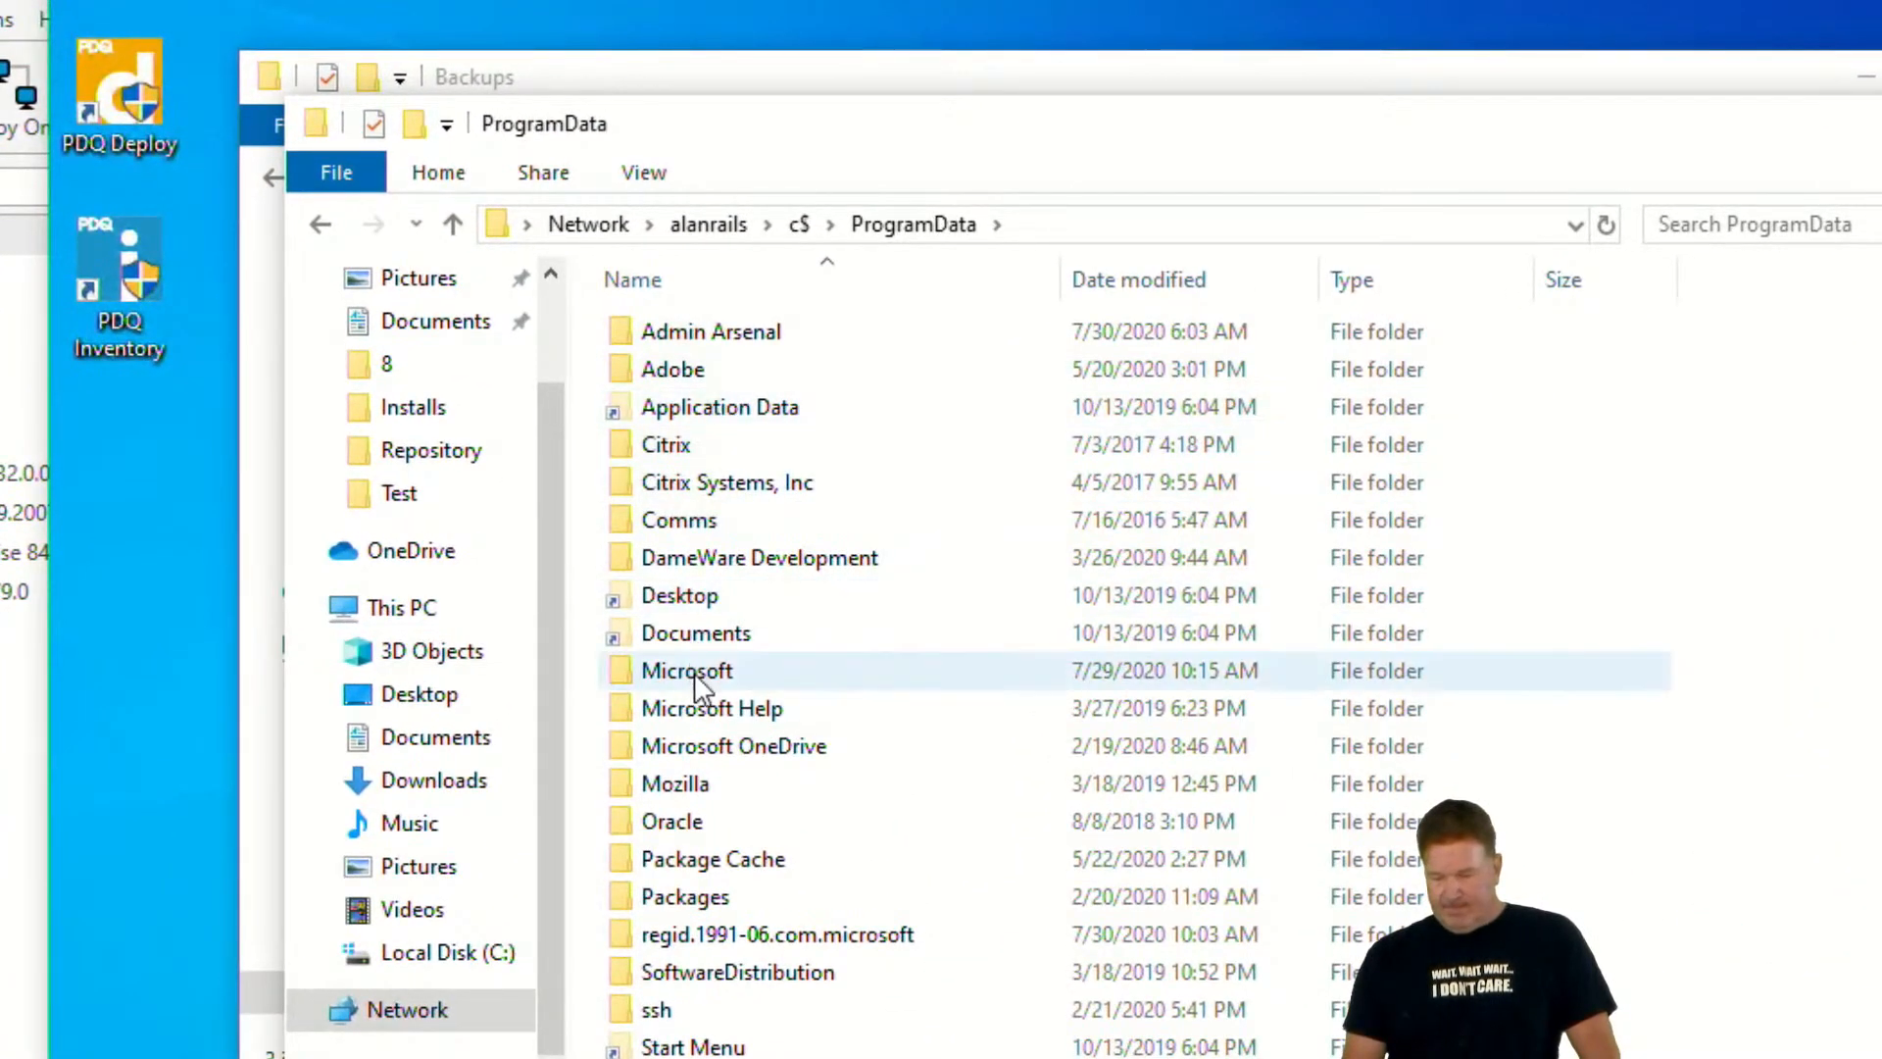
double_click(675, 332)
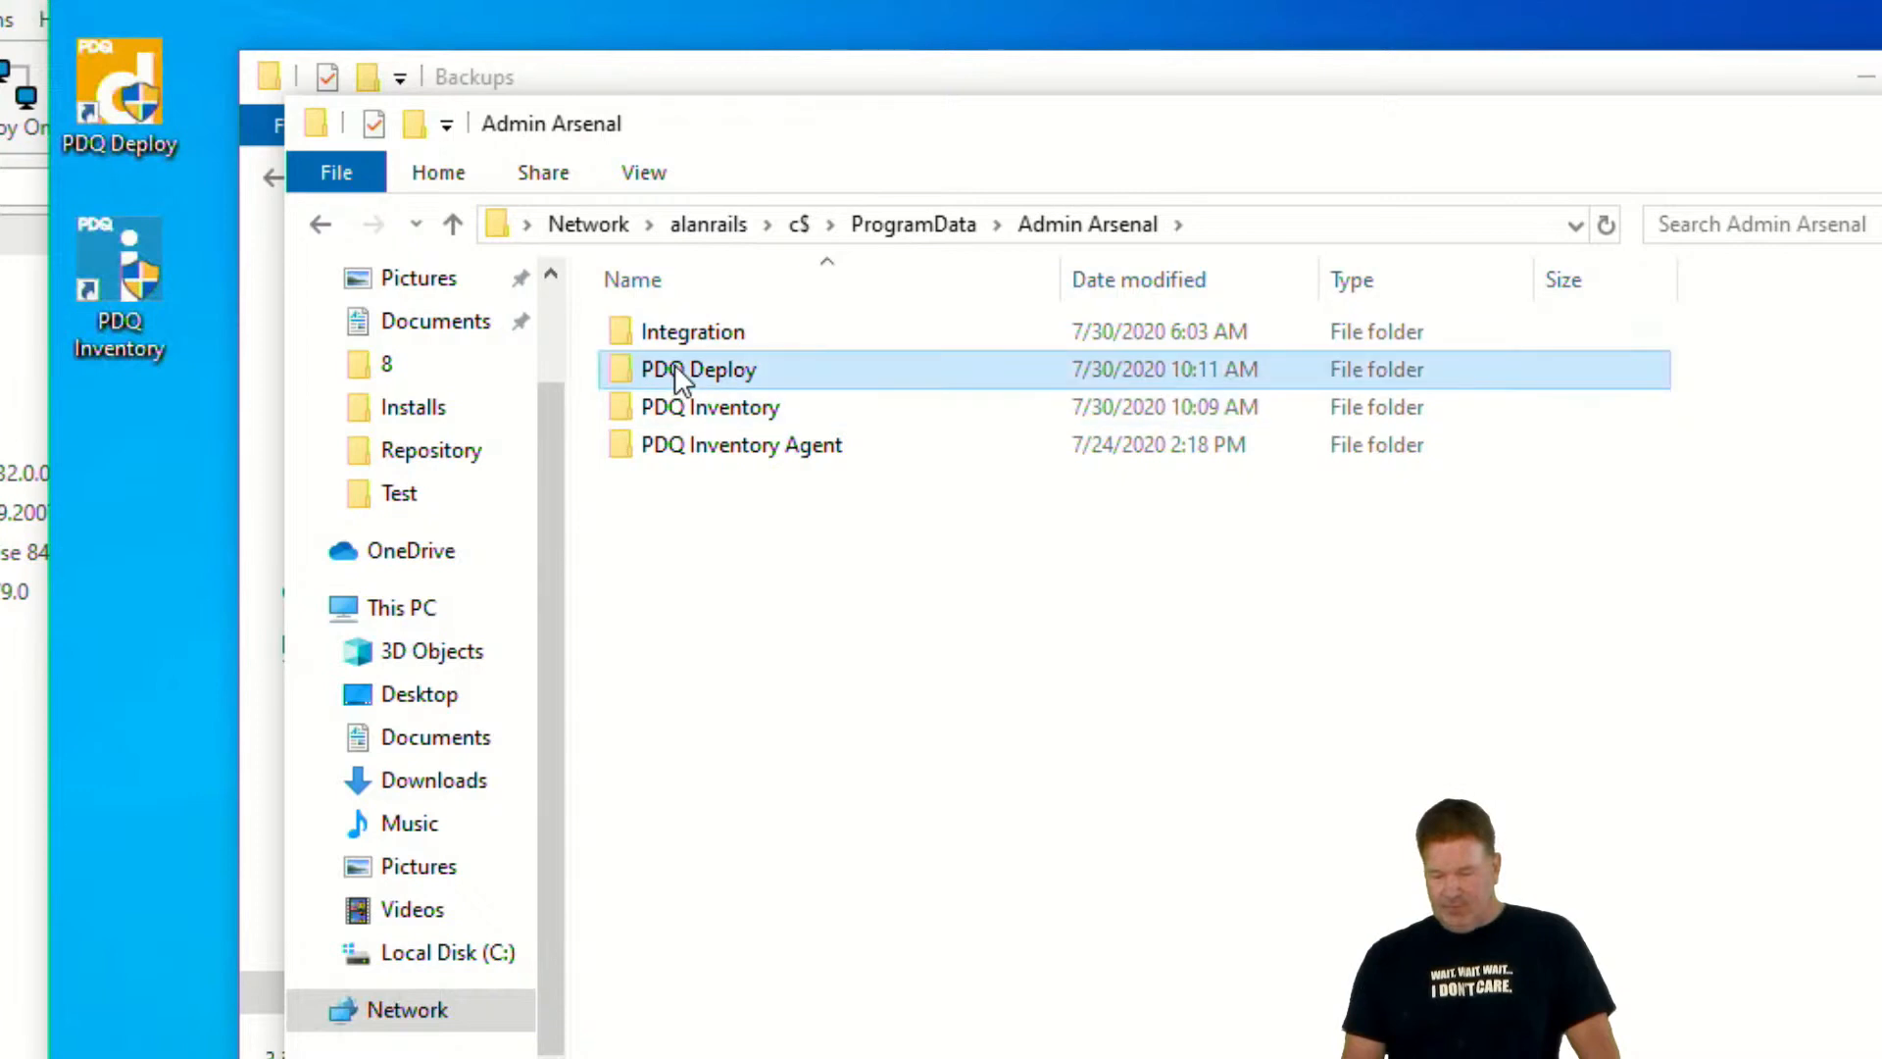
double_click(674, 364)
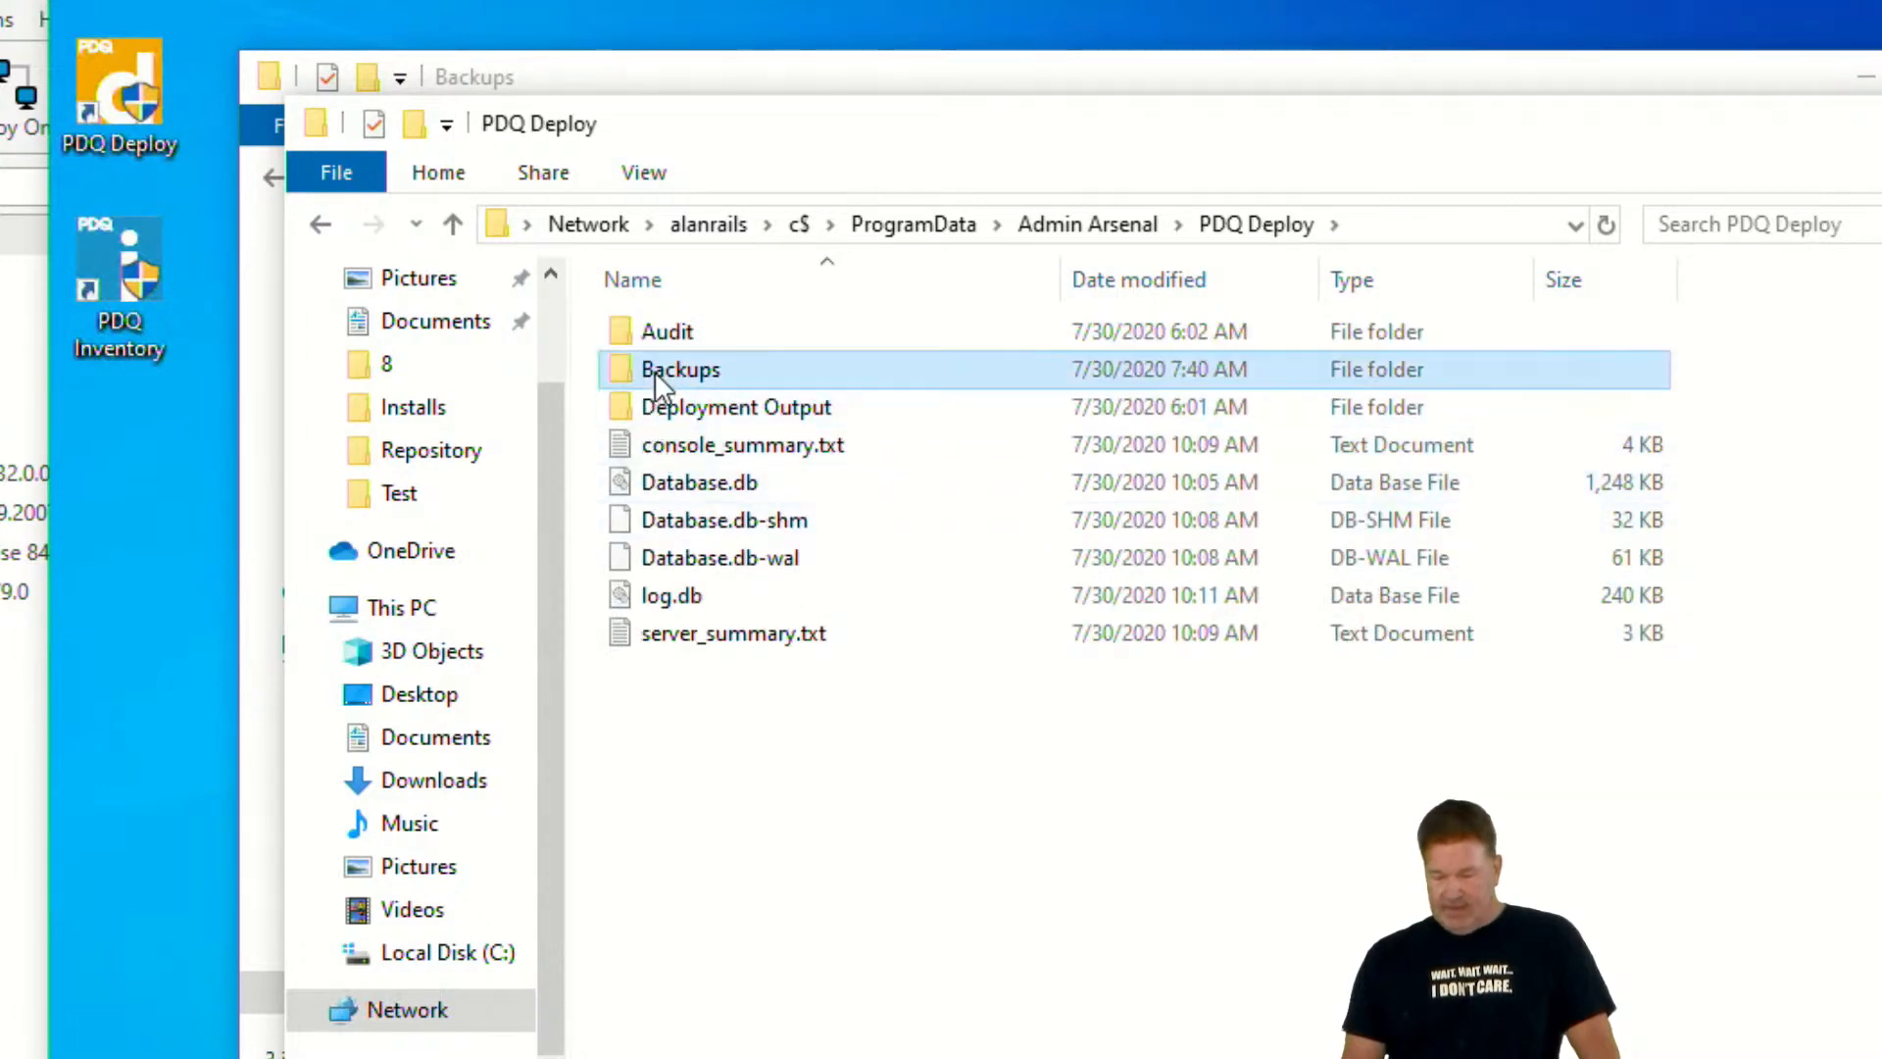
double_click(662, 369)
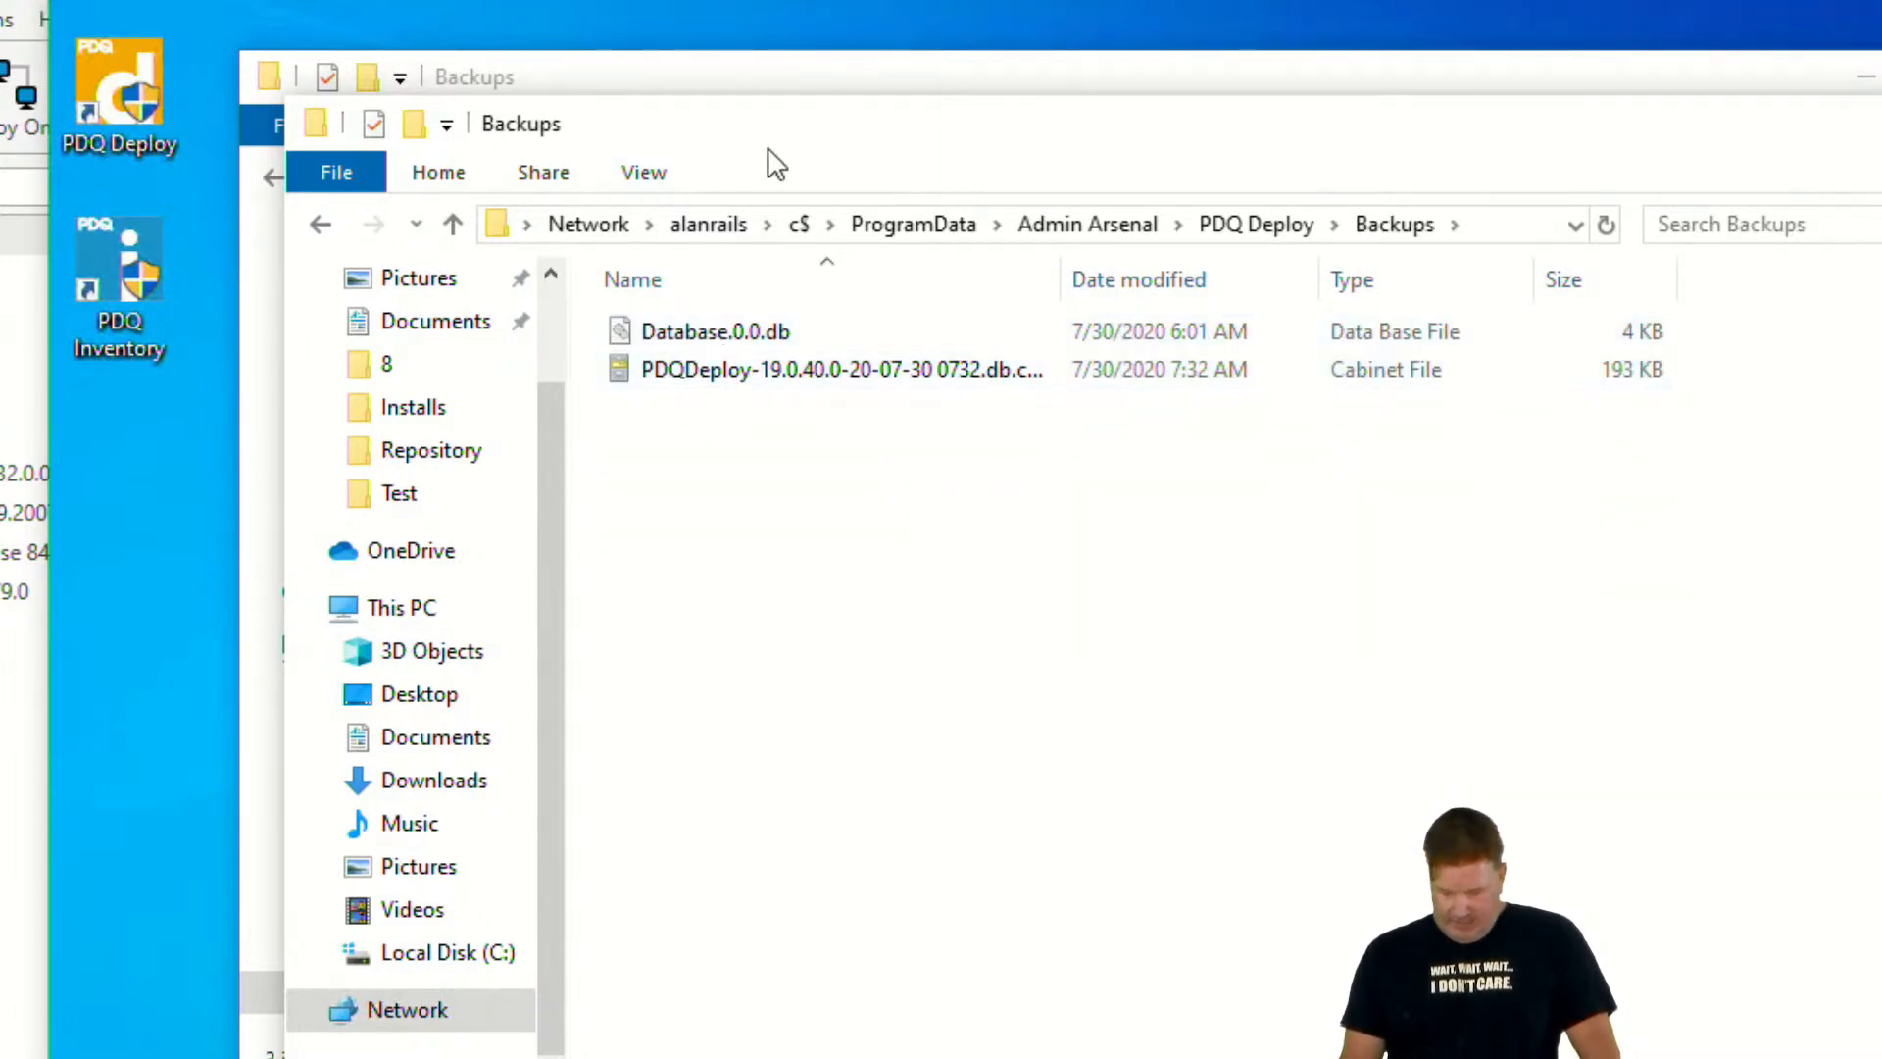
Move the alanrails Backups window aside and permanently delete PDQDeploy-19.0.40.0-20-07-30 0732.db.cab from it
left_click_drag(768, 136, 302, 121)
left_click(321, 356)
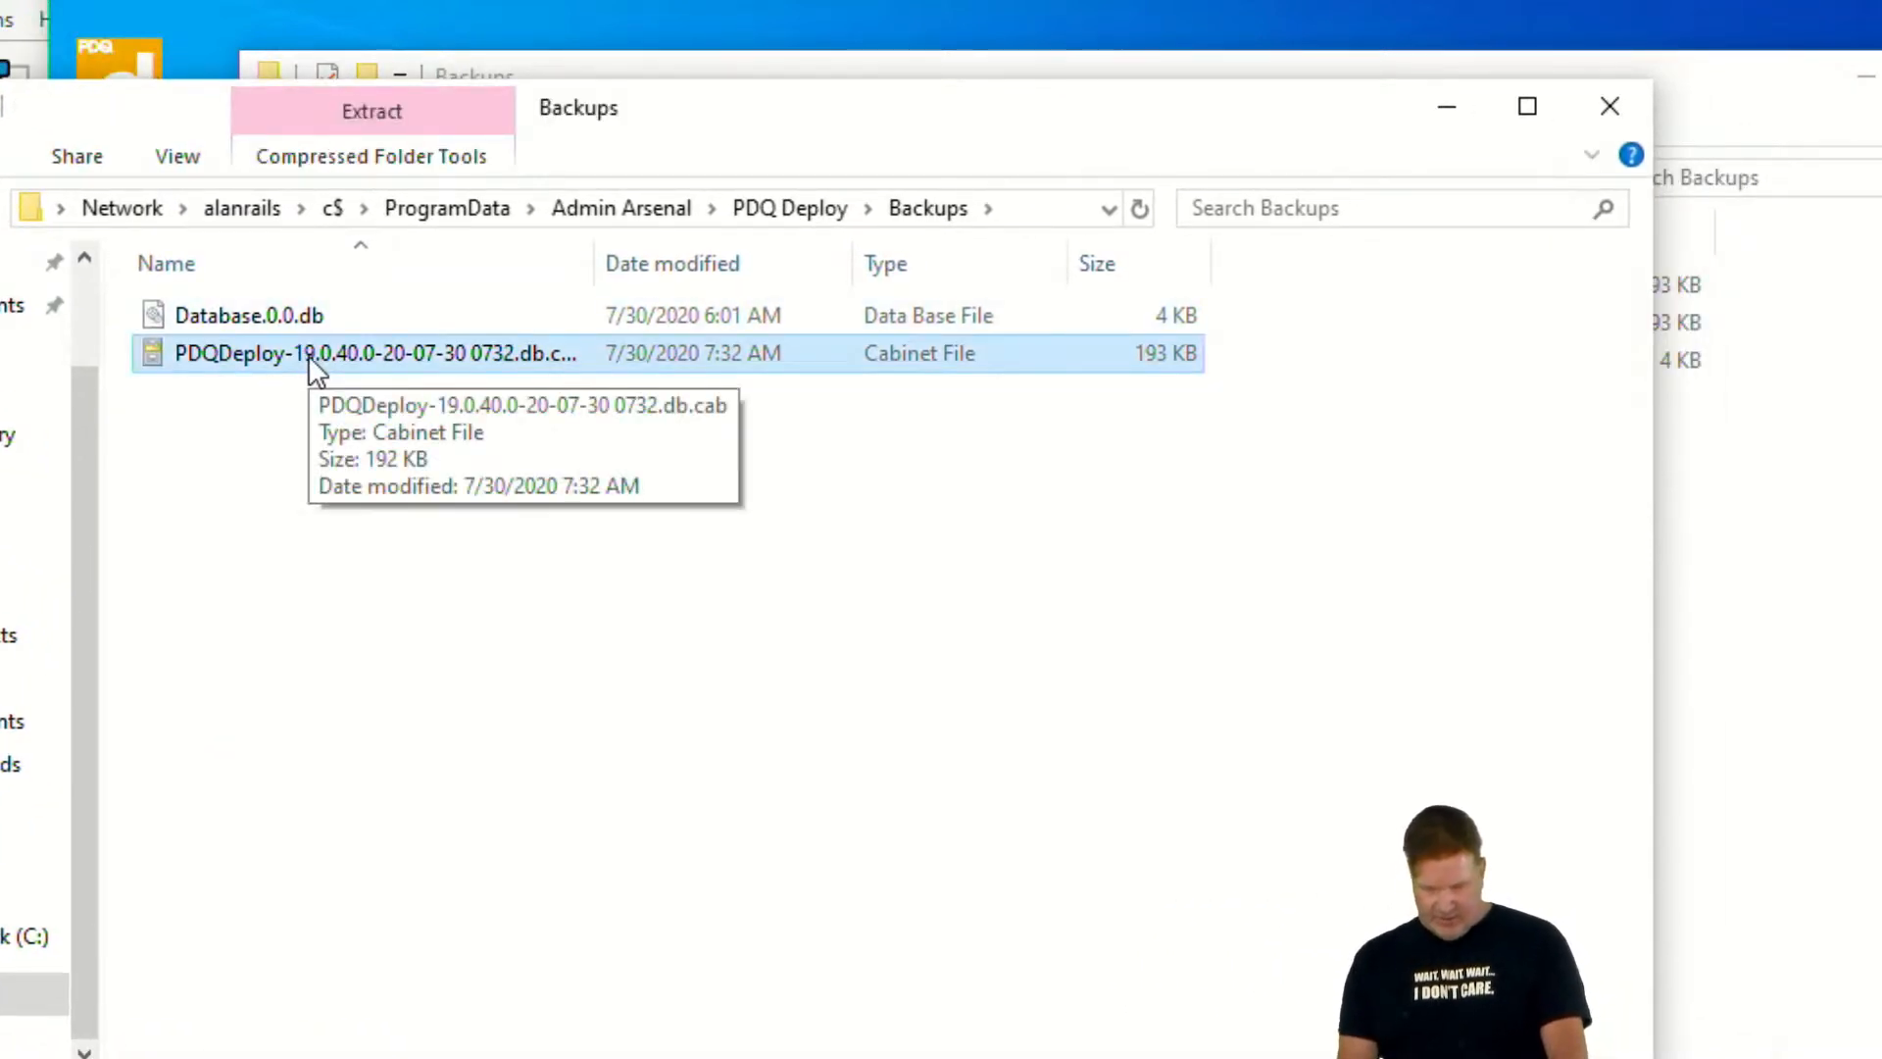
key("Delete")
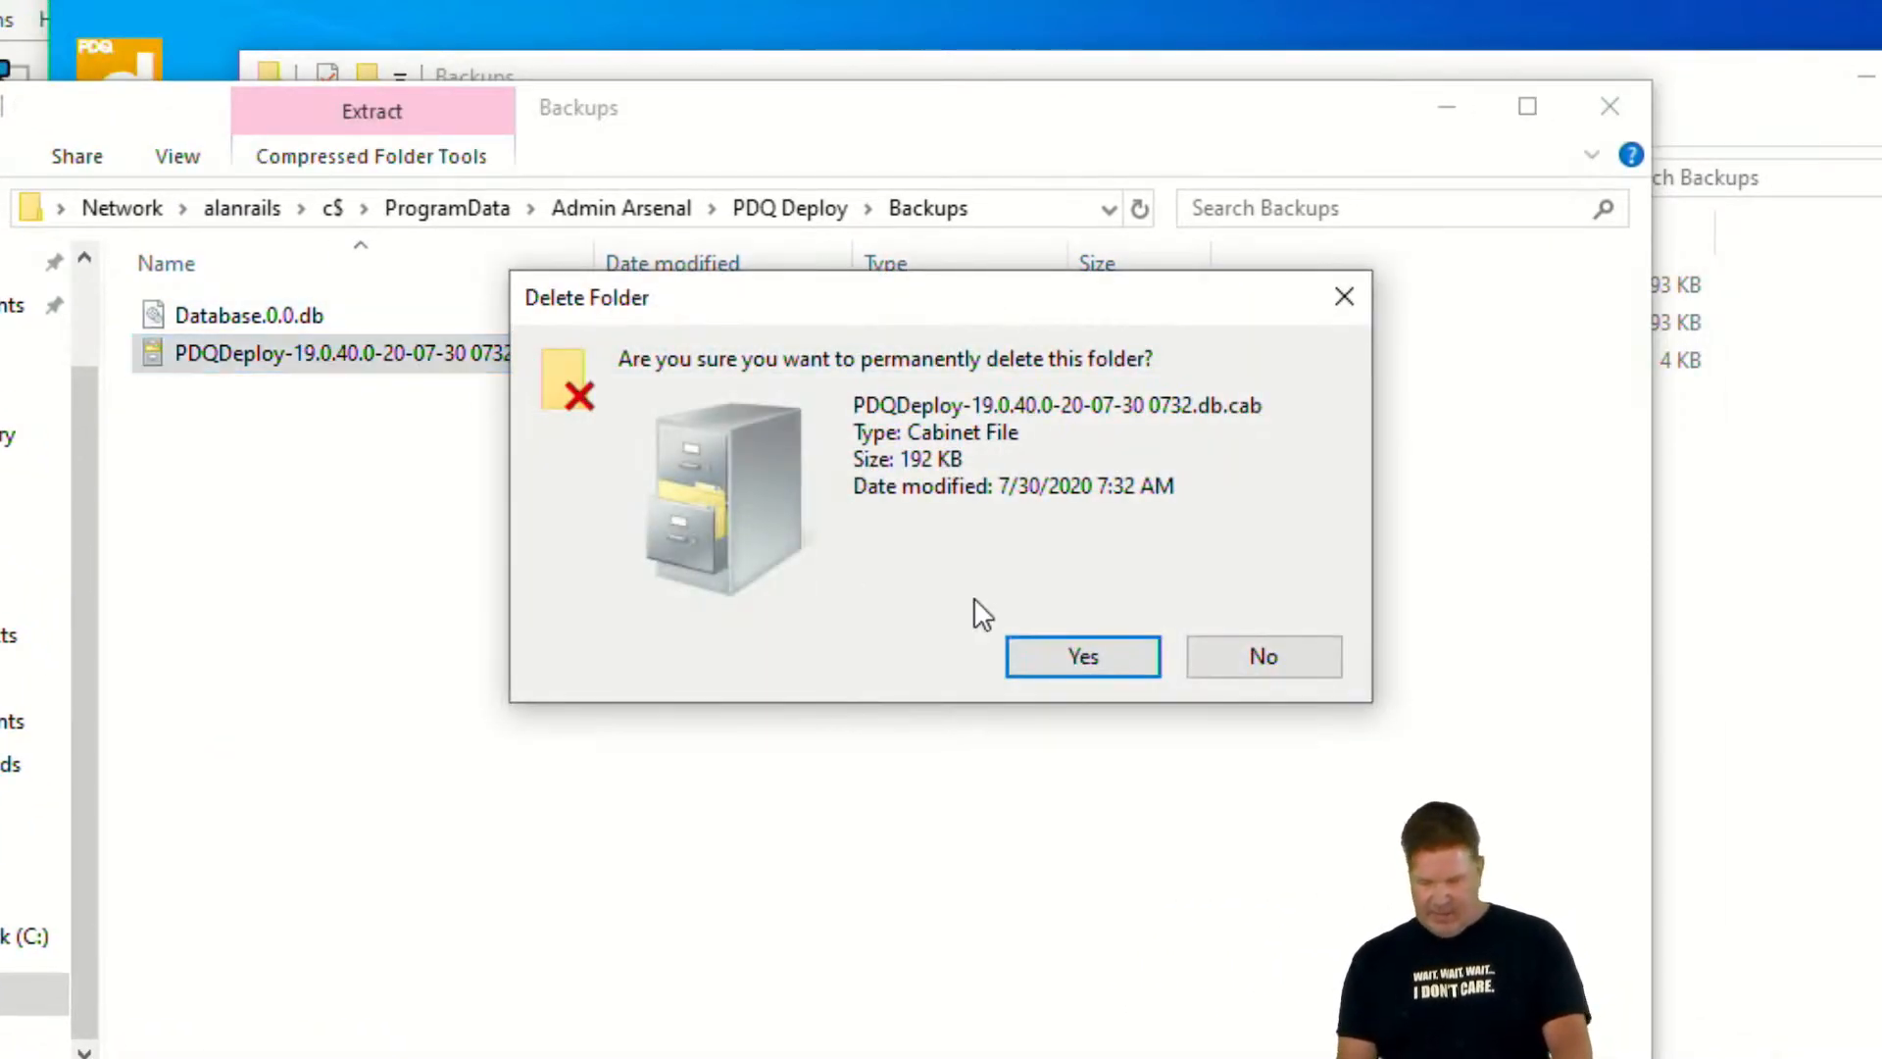
left_click(1058, 662)
Copy PDQDeploy-19.0.40.0-20-07-30 1002.db.cab from the local Backups folder into the alanrails Backups folder, and put both folder windows away
left_click(1801, 494)
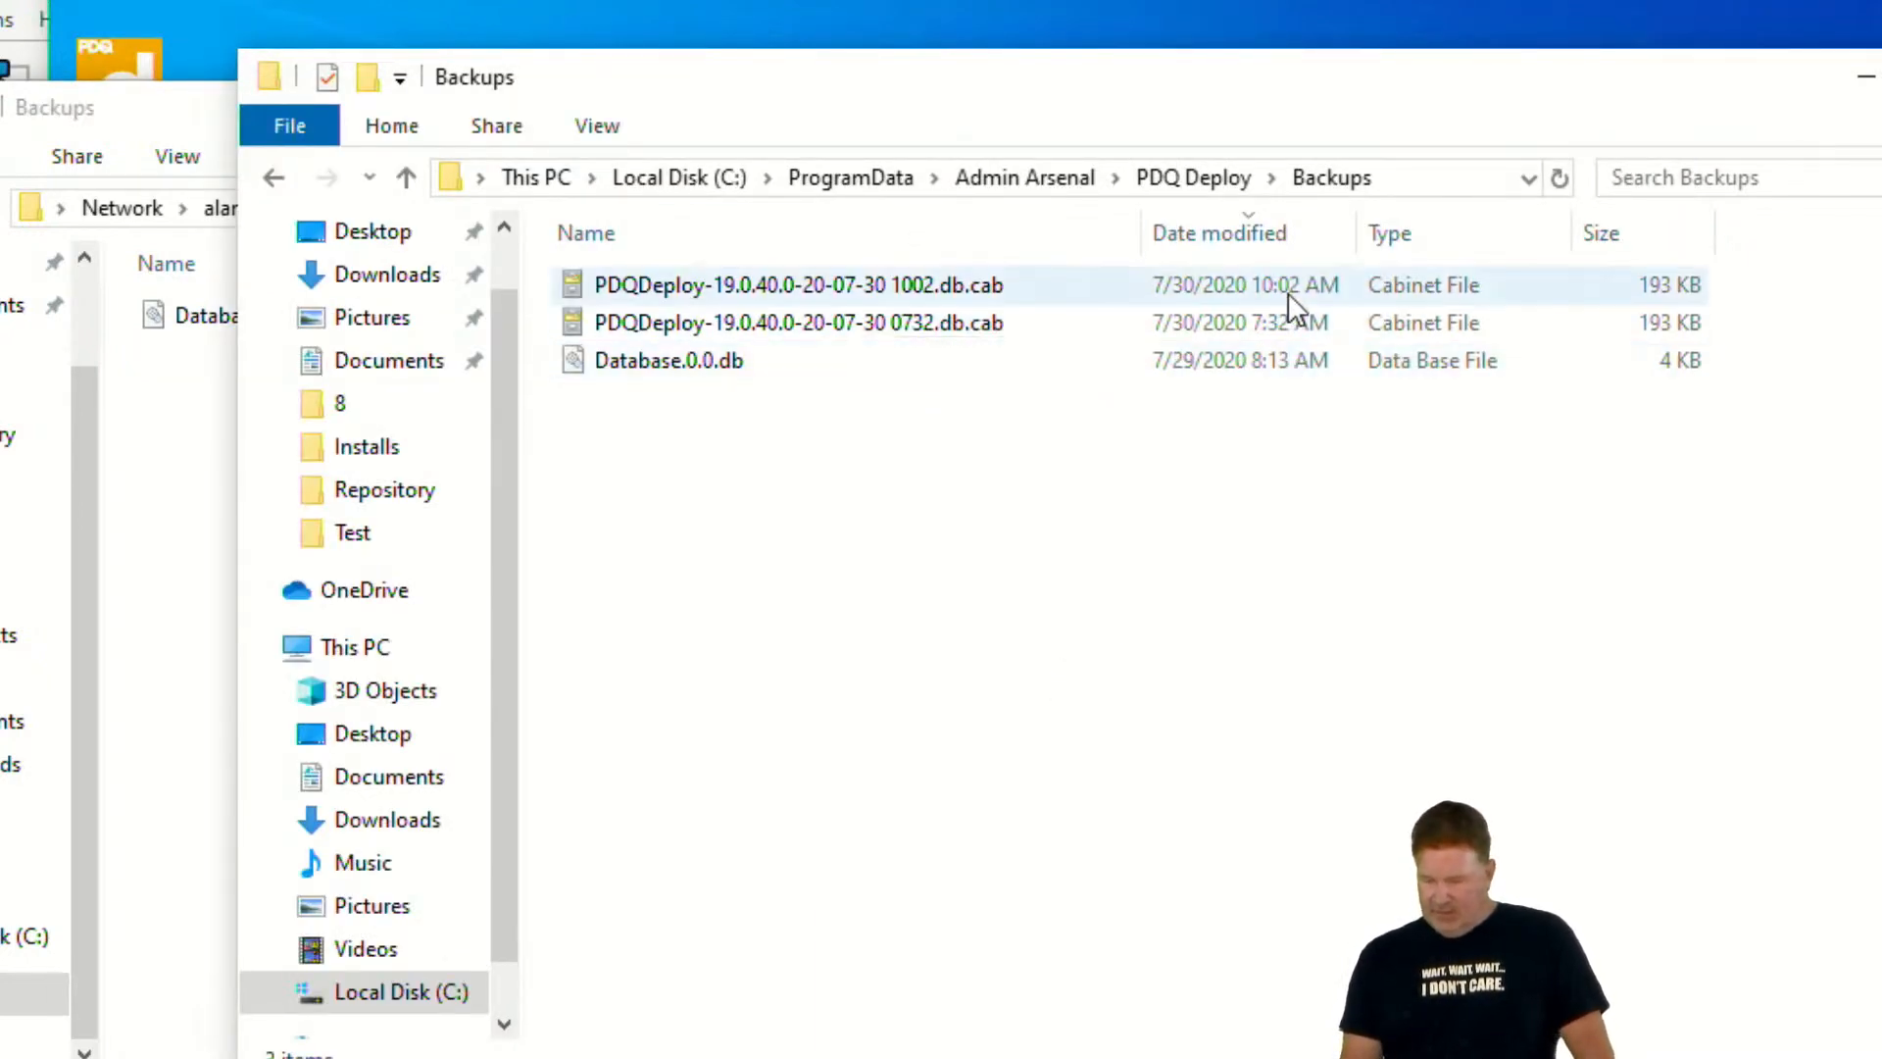
left_click(974, 322)
left_click(957, 286)
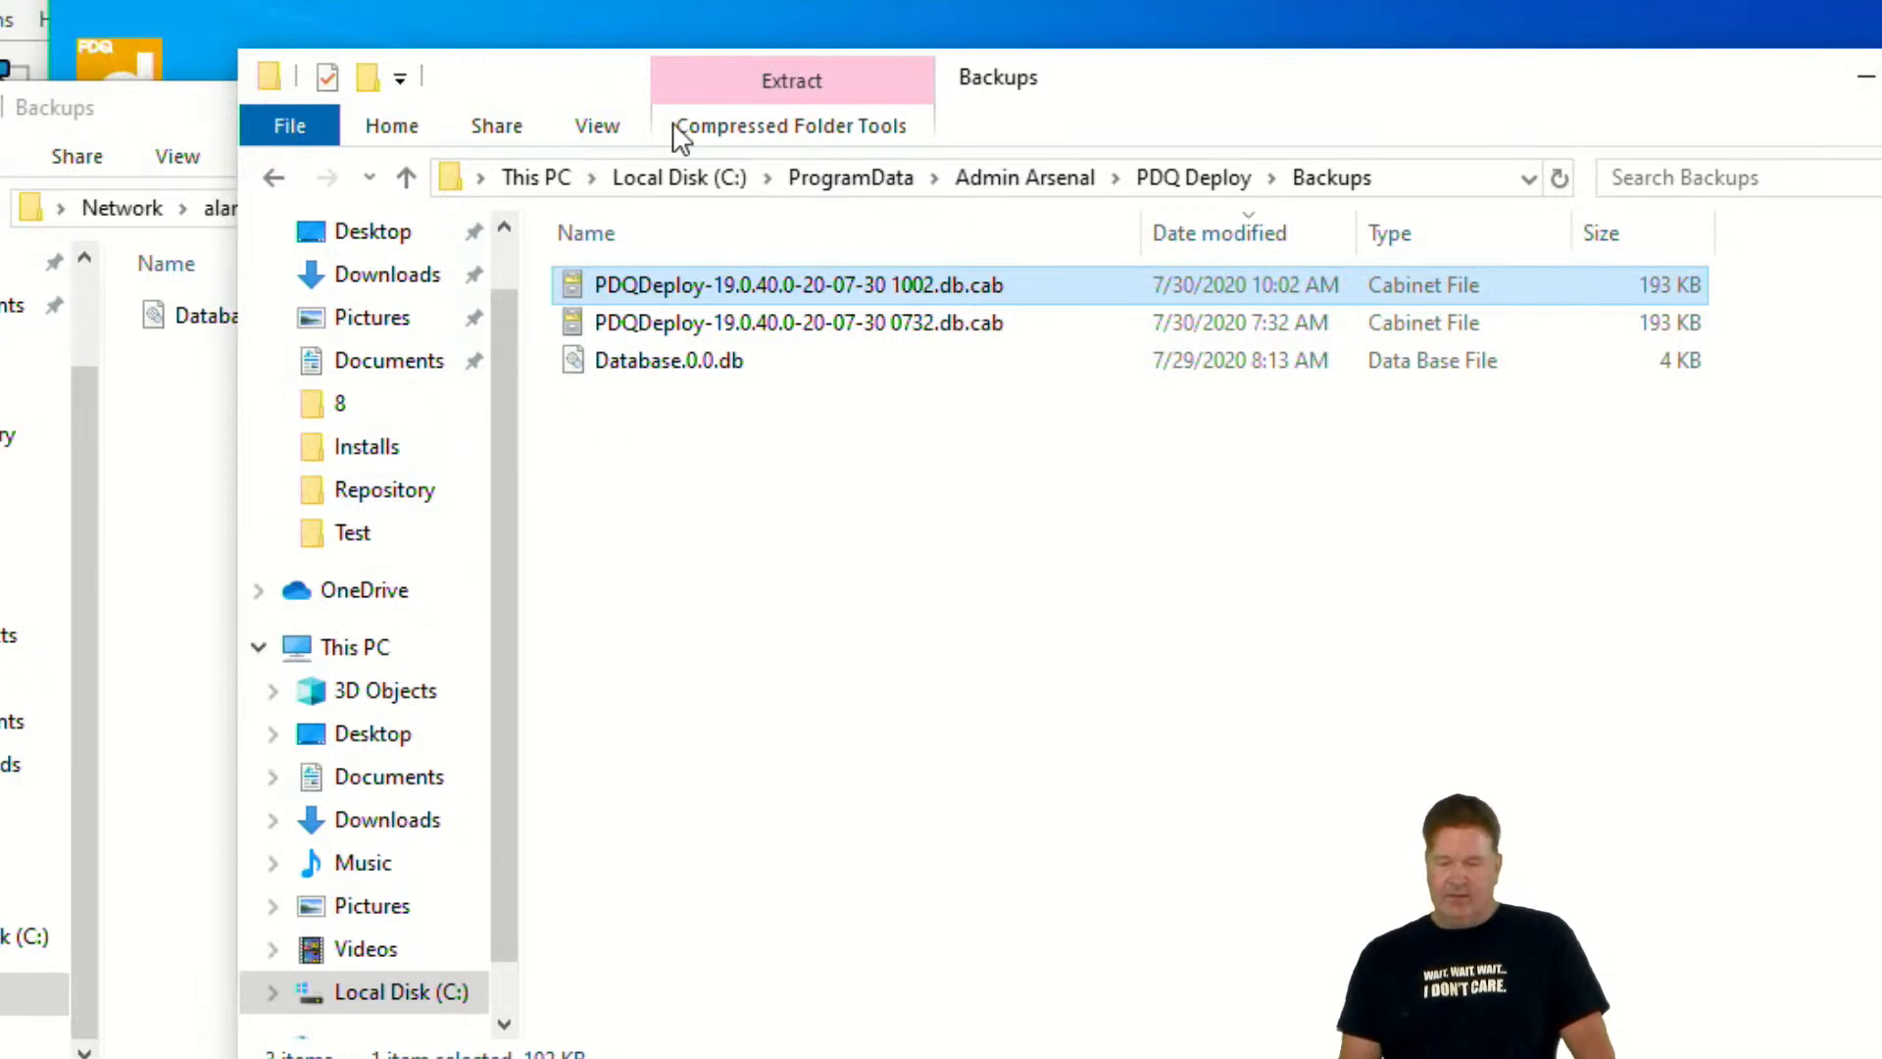
left_click_drag(1163, 92, 1505, 60)
left_click_drag(1199, 247, 336, 605)
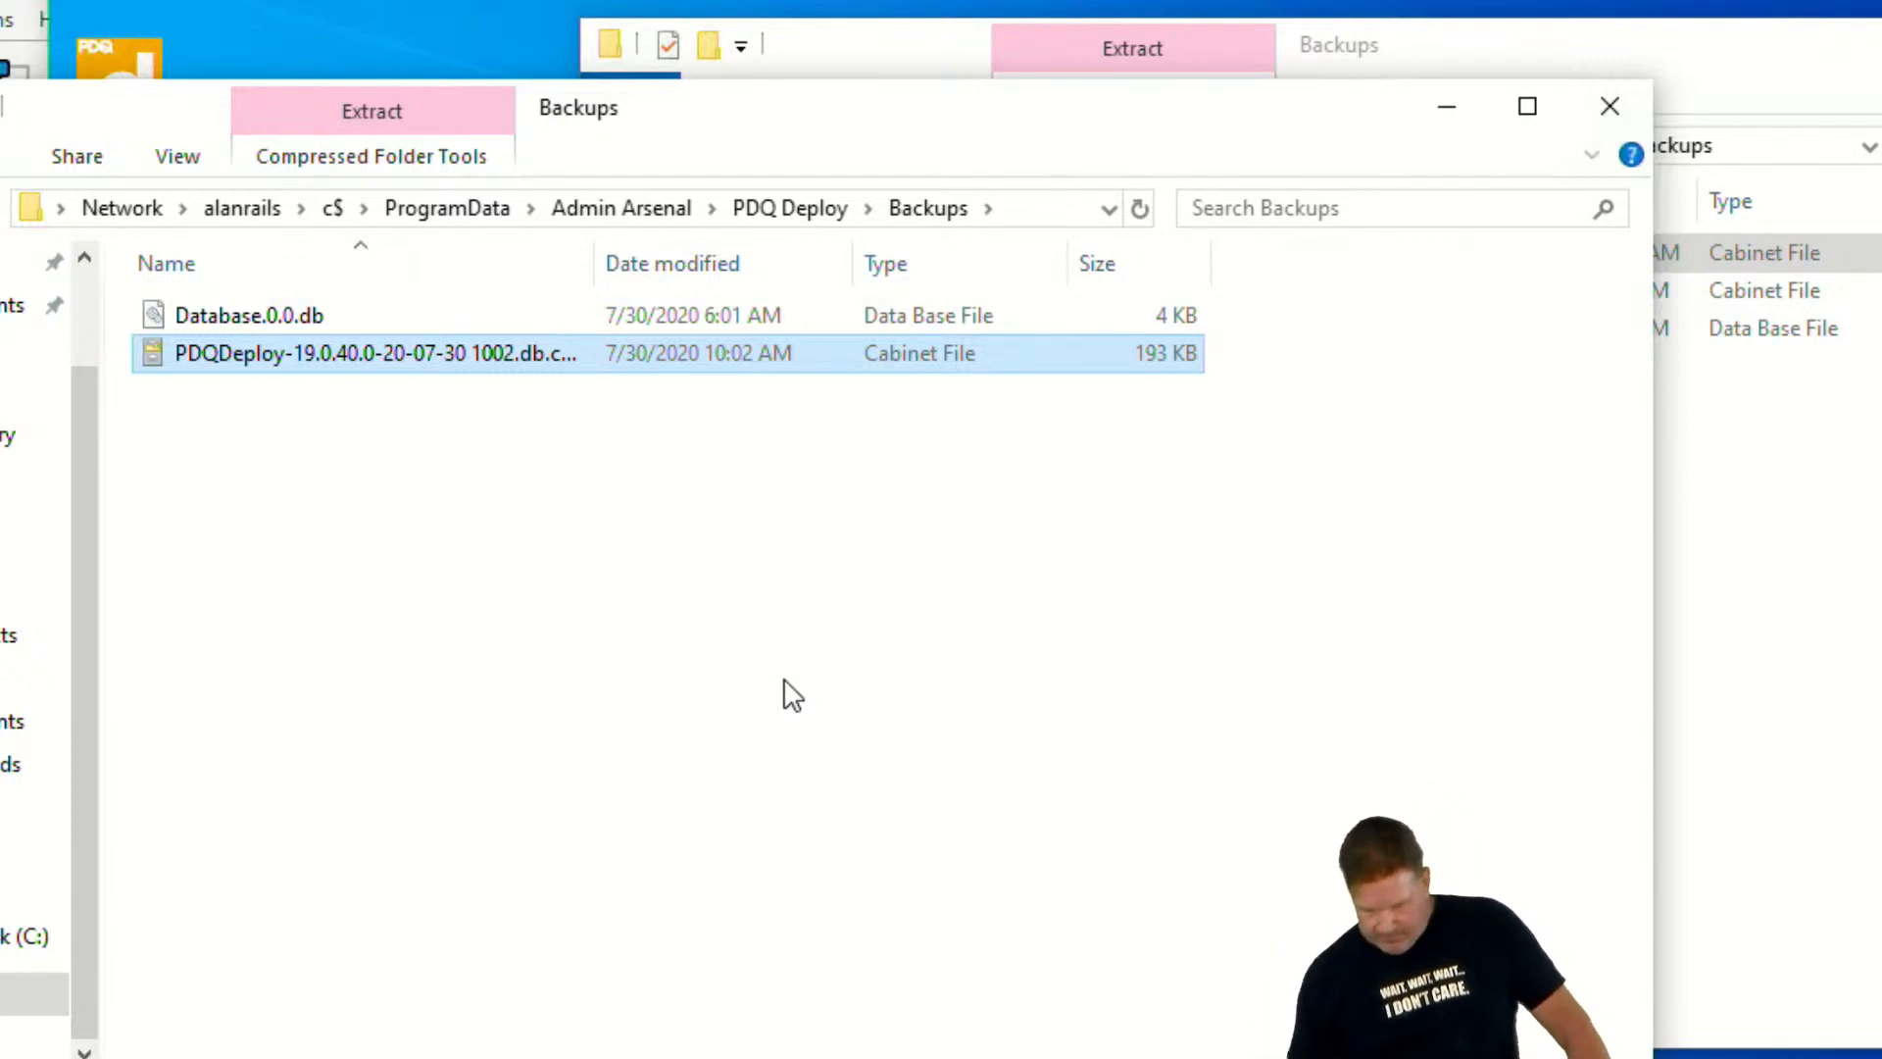
left_click(1470, 122)
key("alt+F4")
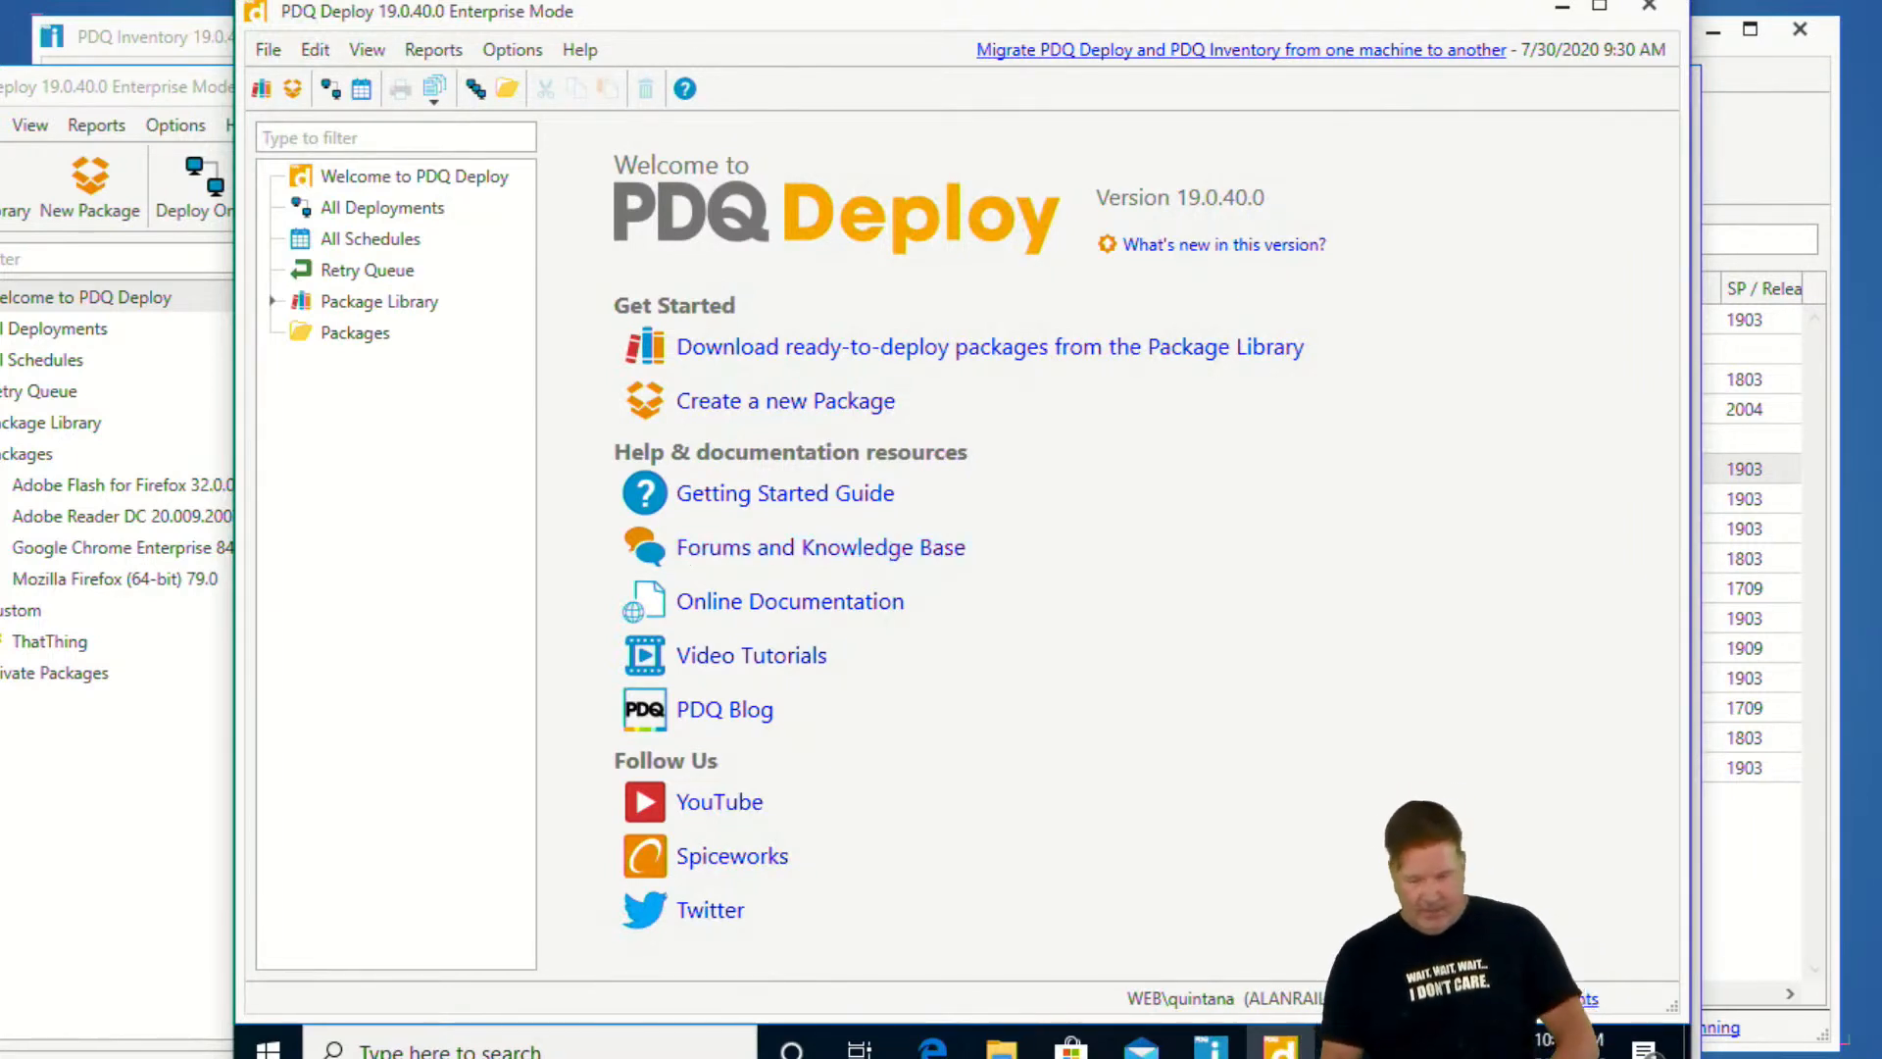
Open a command prompt from the PDQ Deploy console on AlanRails and run pdqdeploy to list its available commands
left_click(594, 52)
left_click(441, 257)
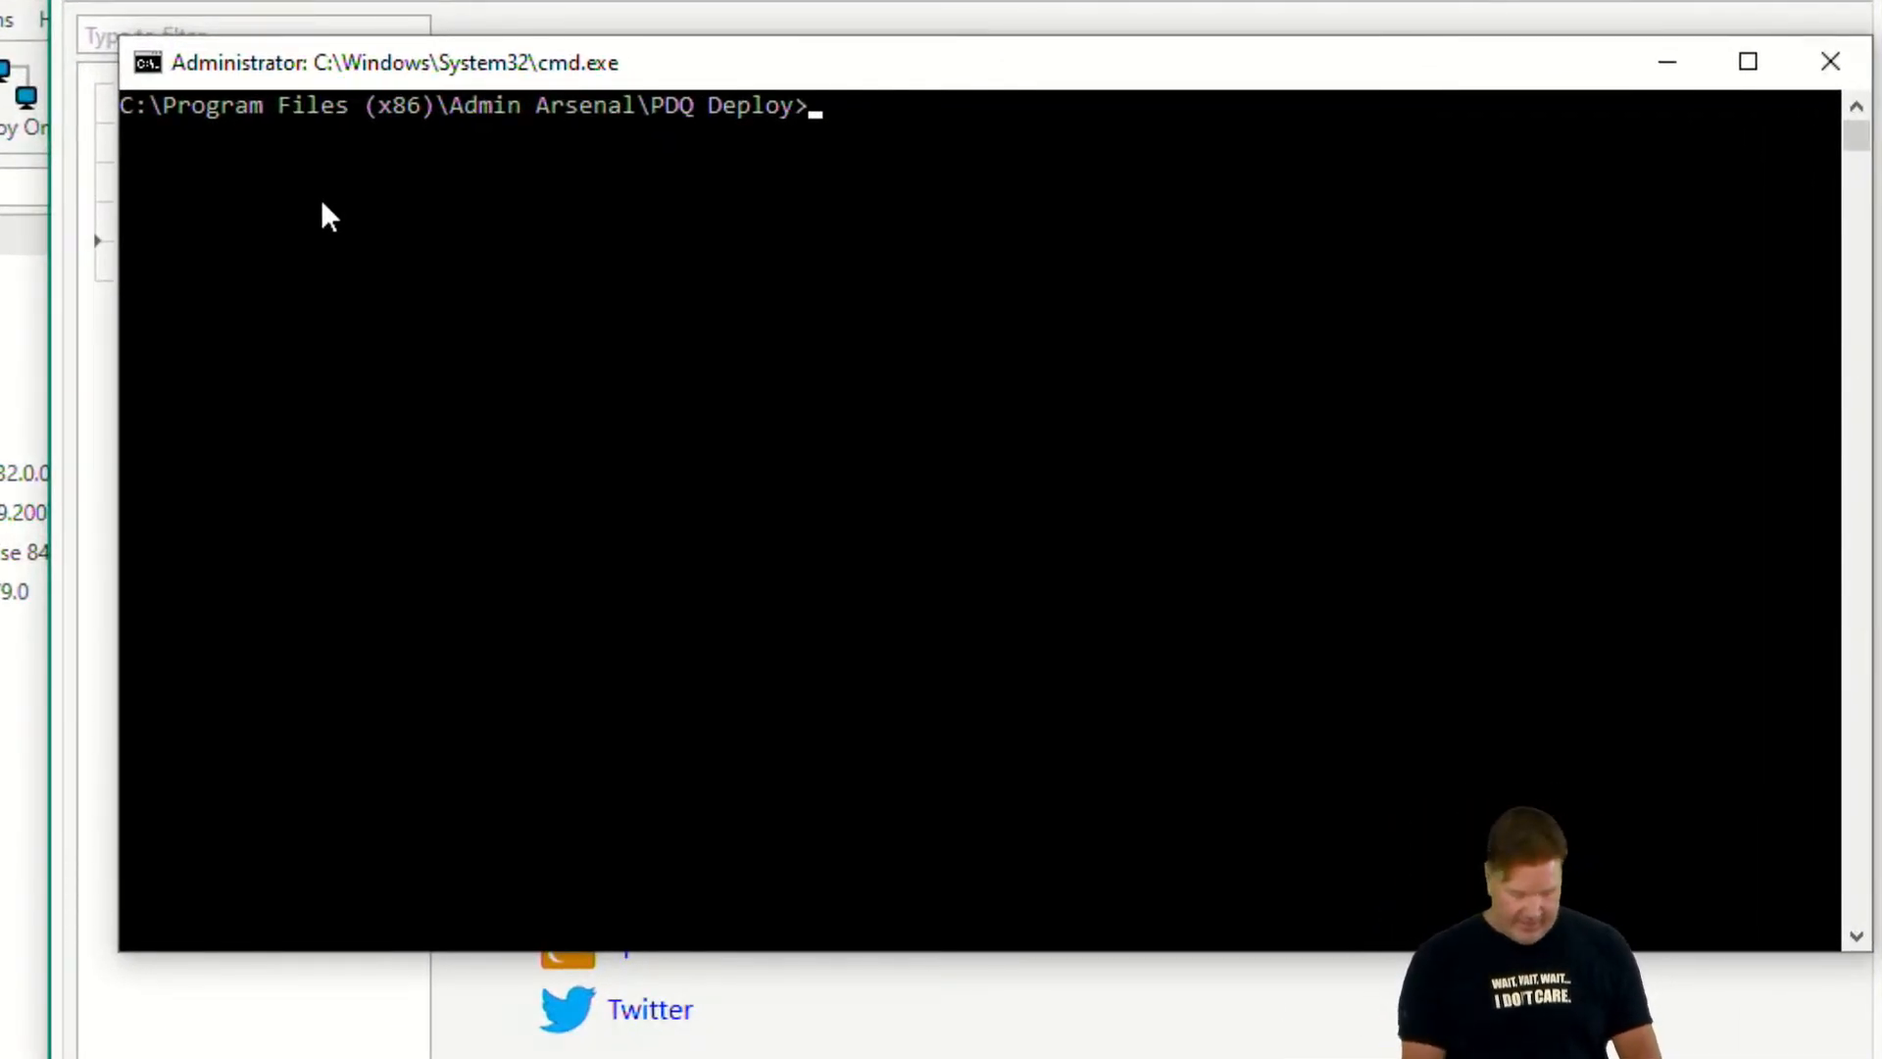
type("pdqdepl")
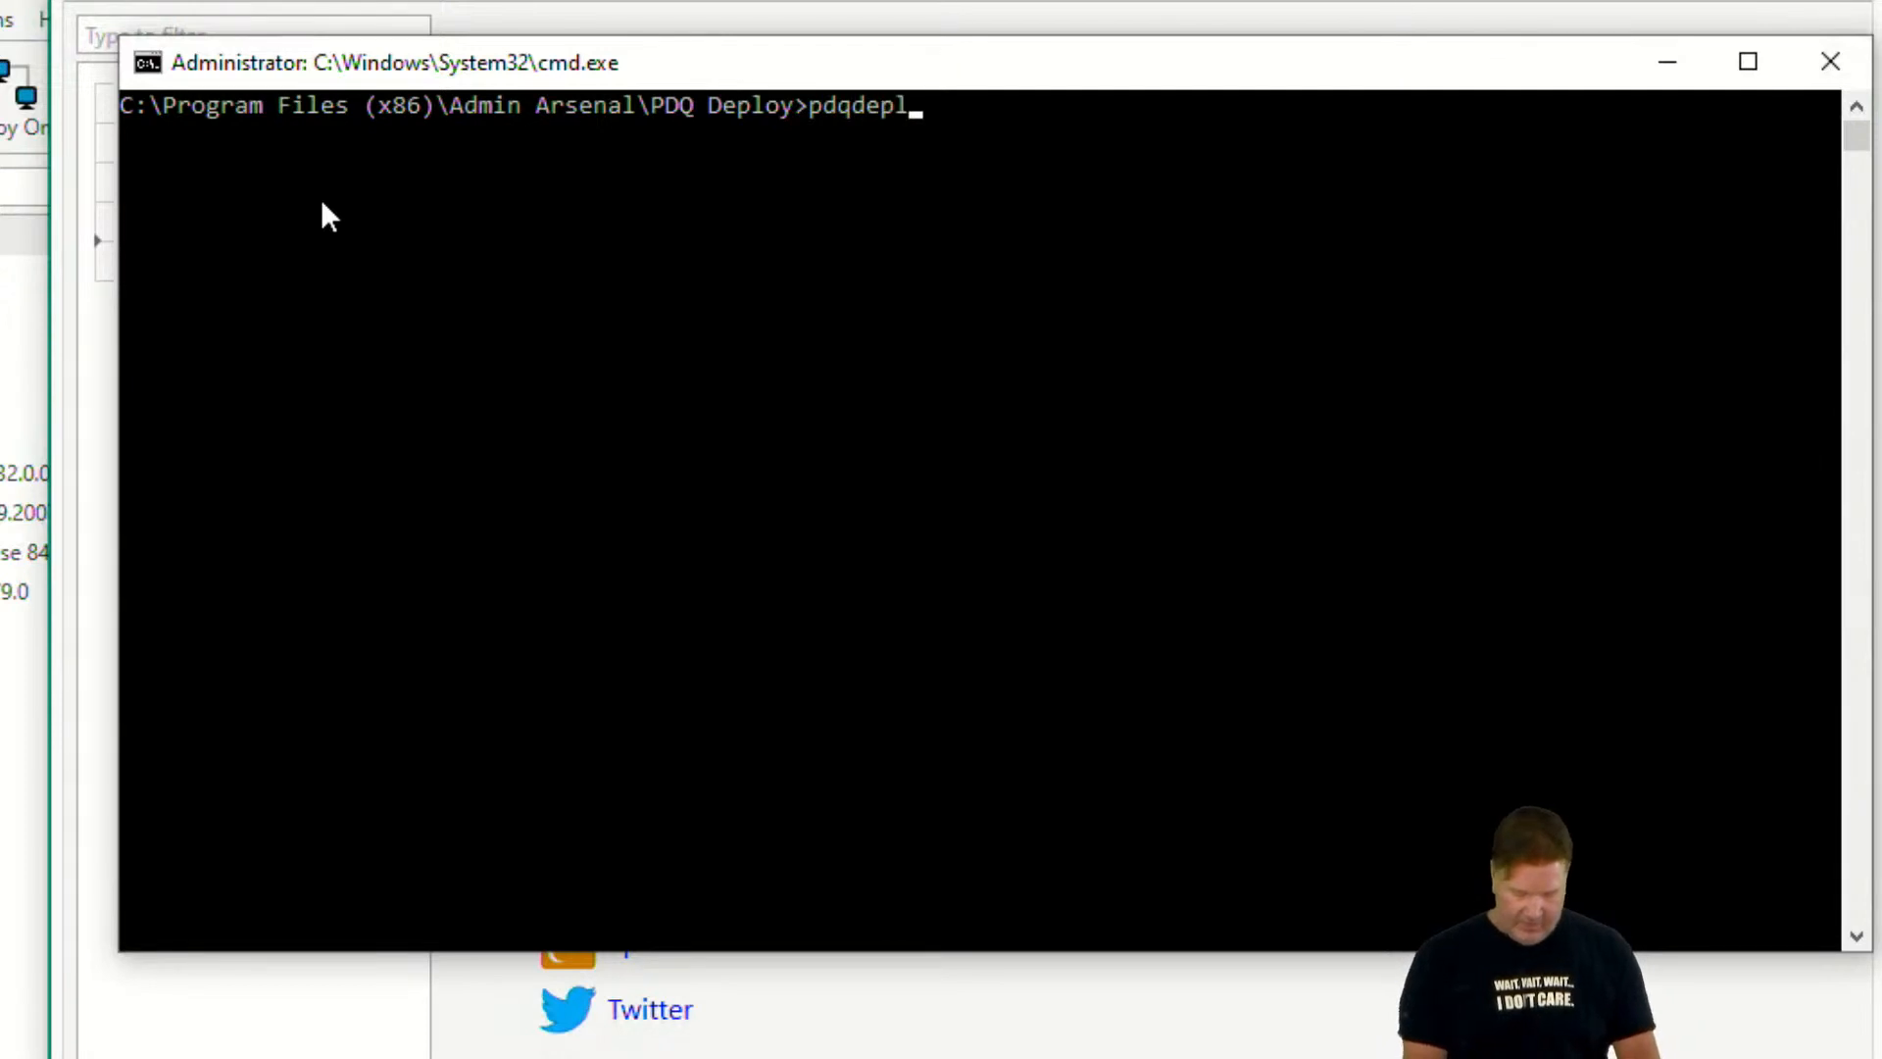
type("oy")
key("Return")
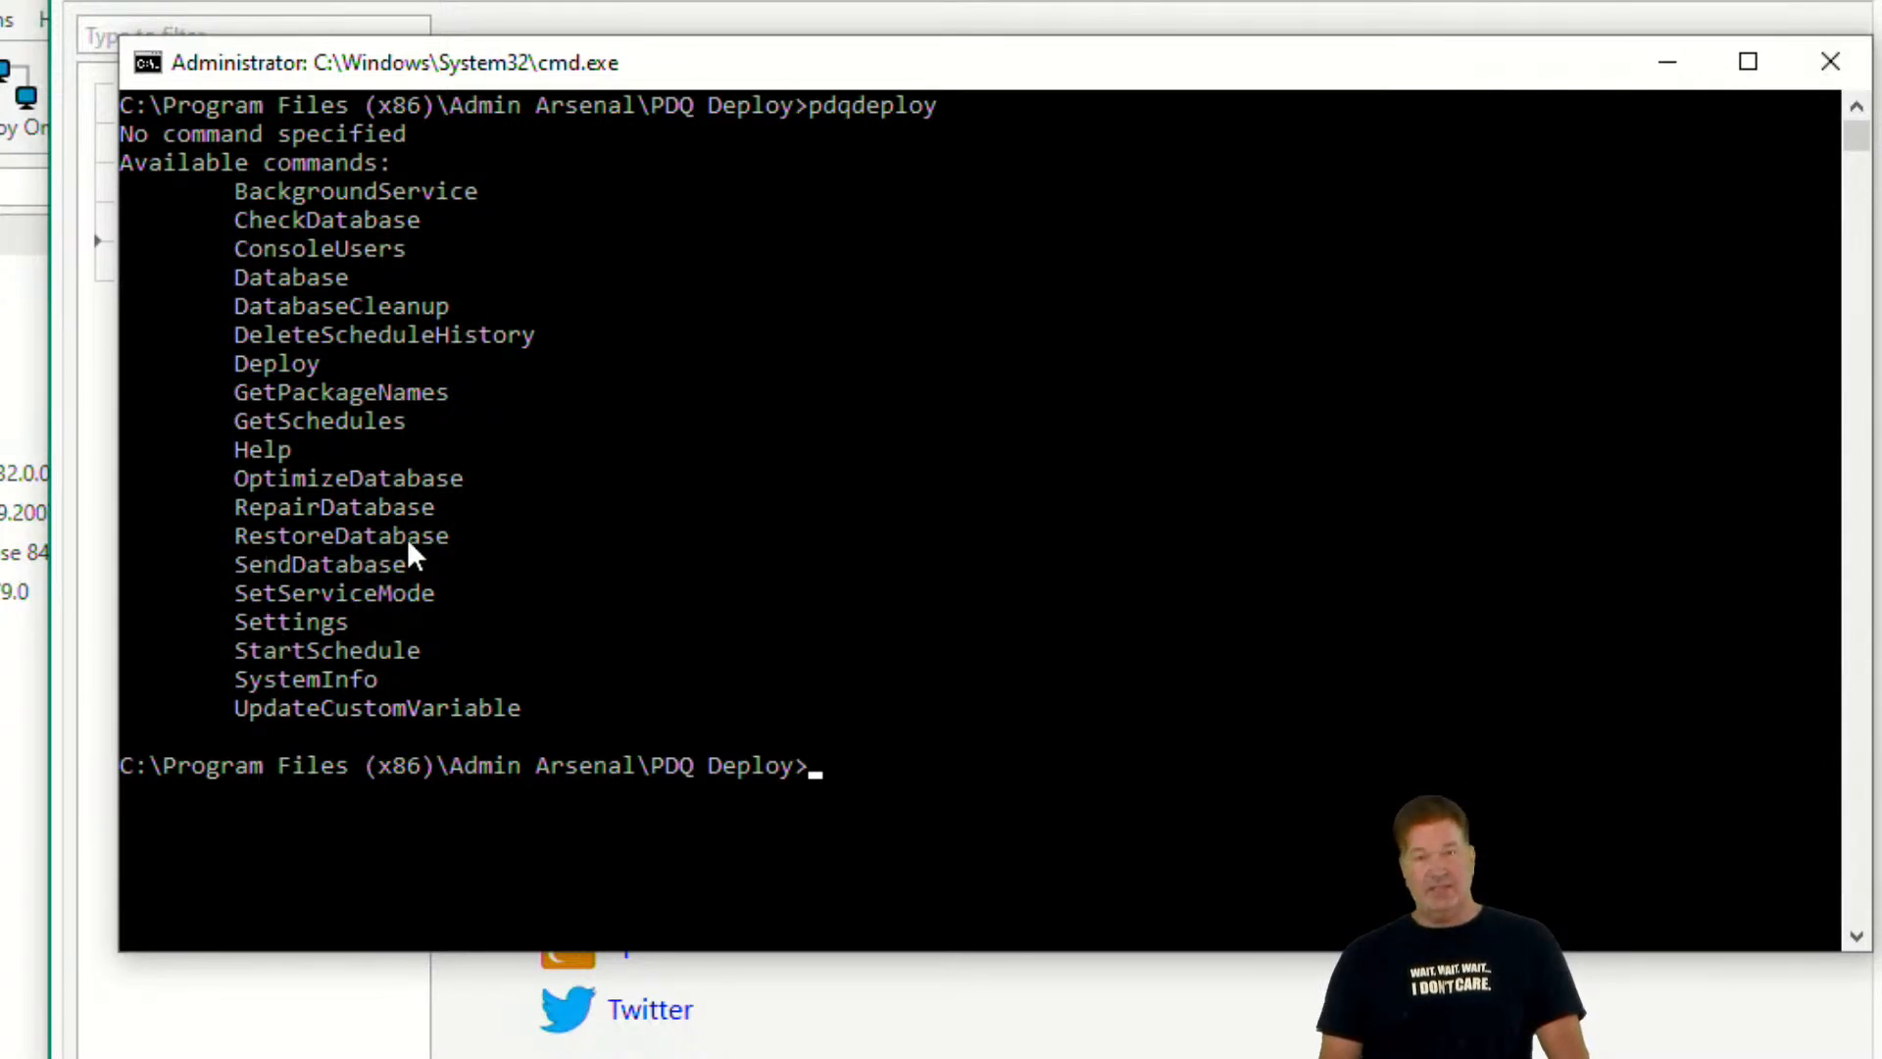
Run pdqdeploy restoredatabase in the command prompt
key("Up")
type("restoredapa")
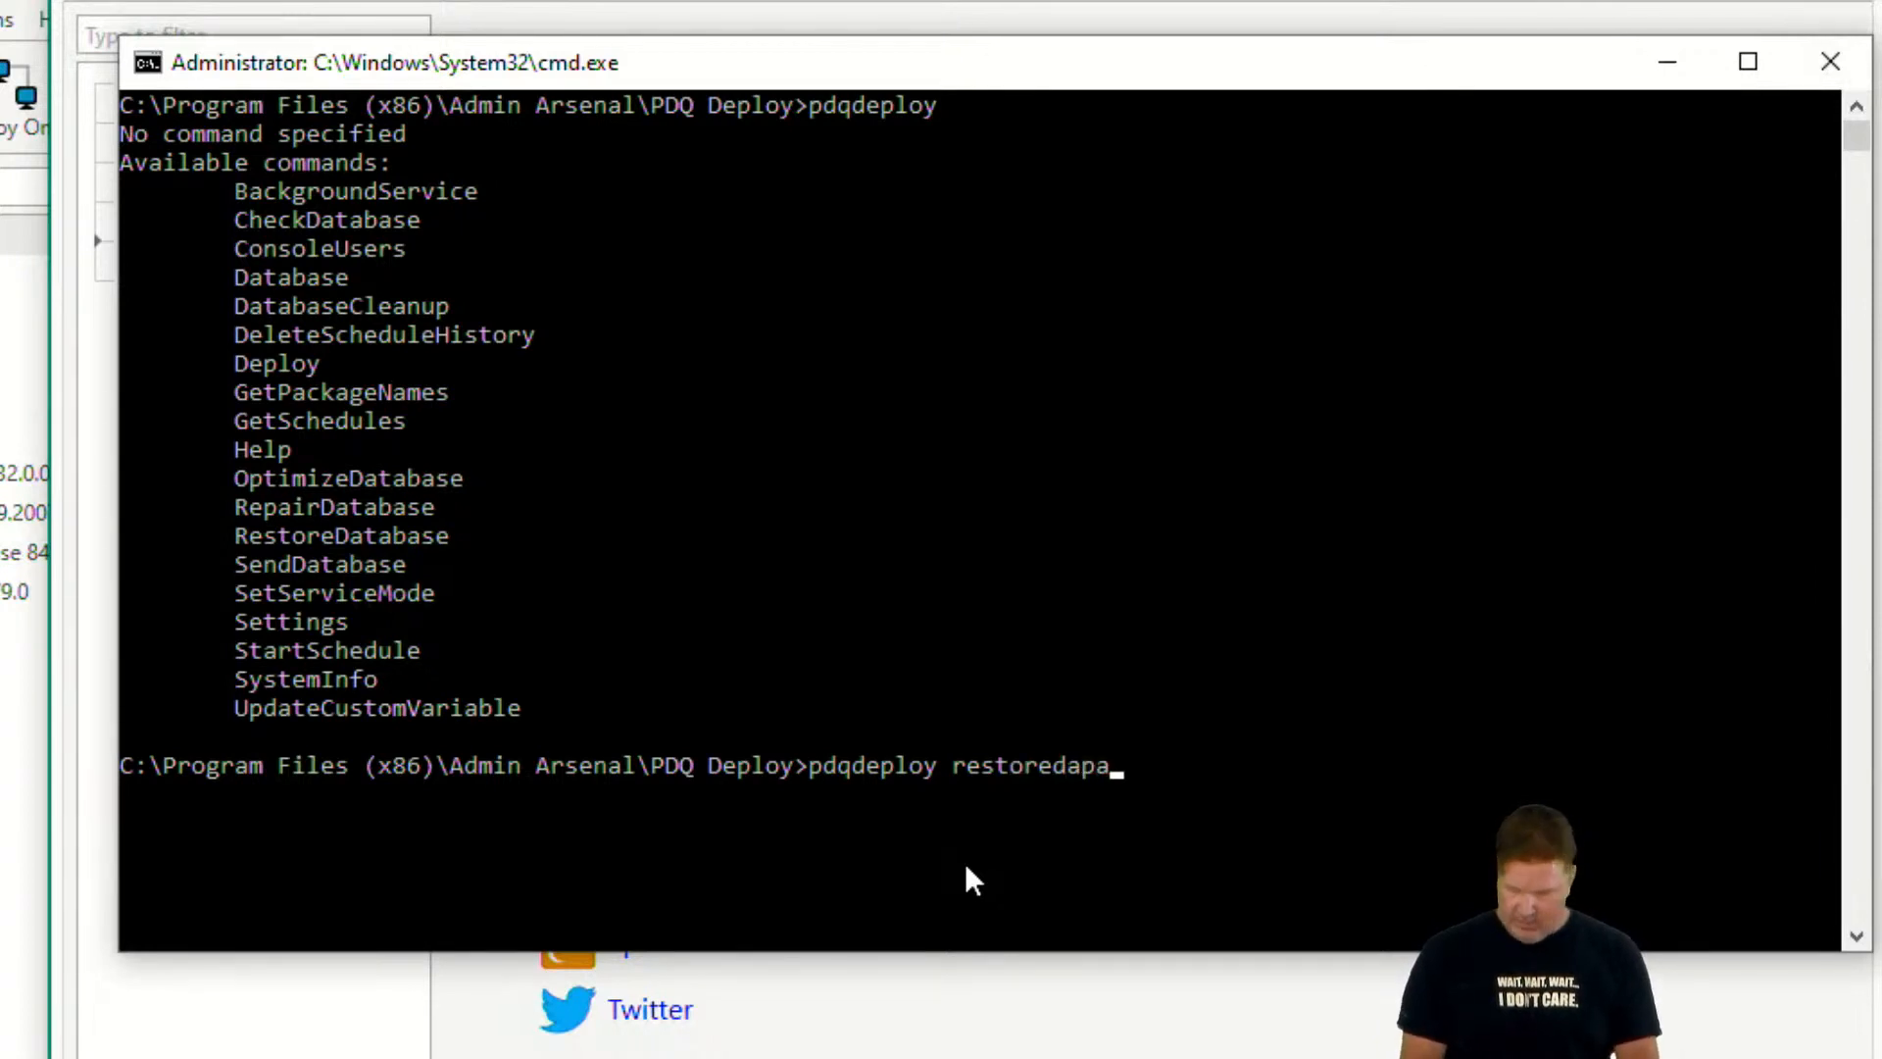
key("BackSpace")
key("BackSpace")
type("tabase")
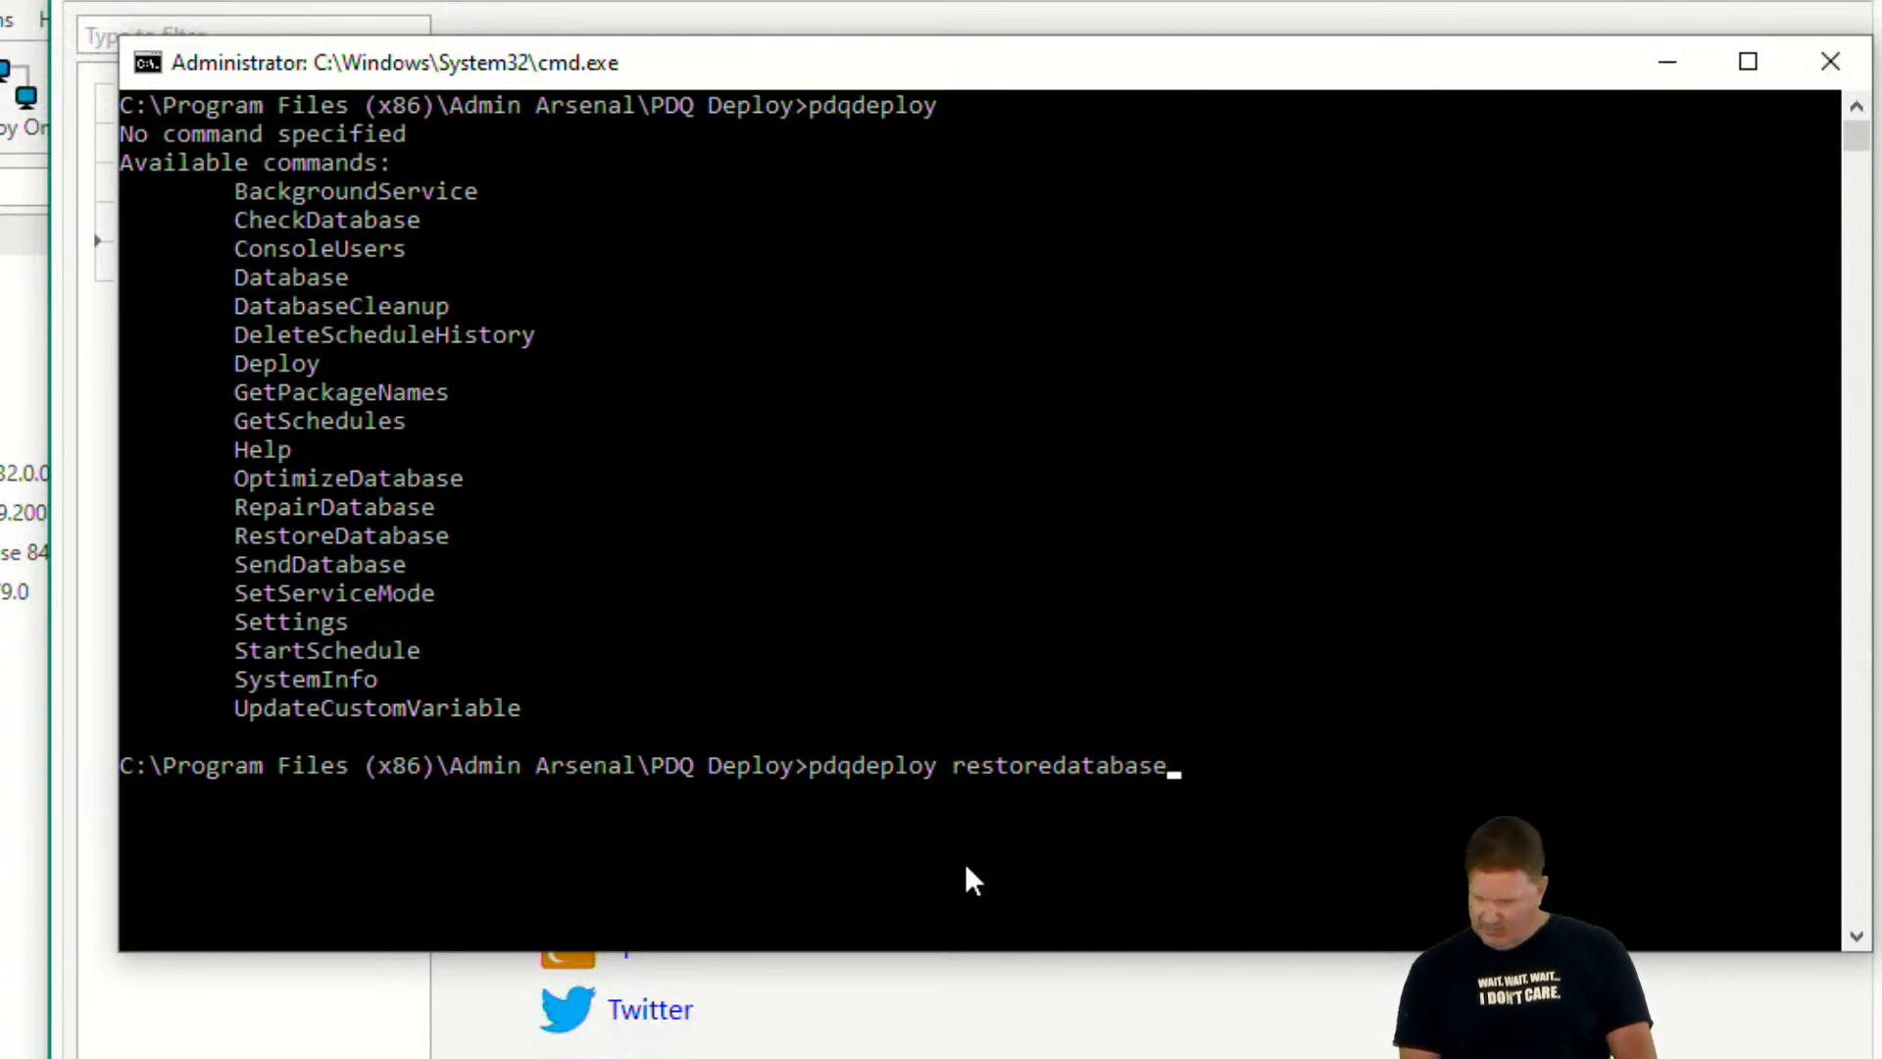
key("Return")
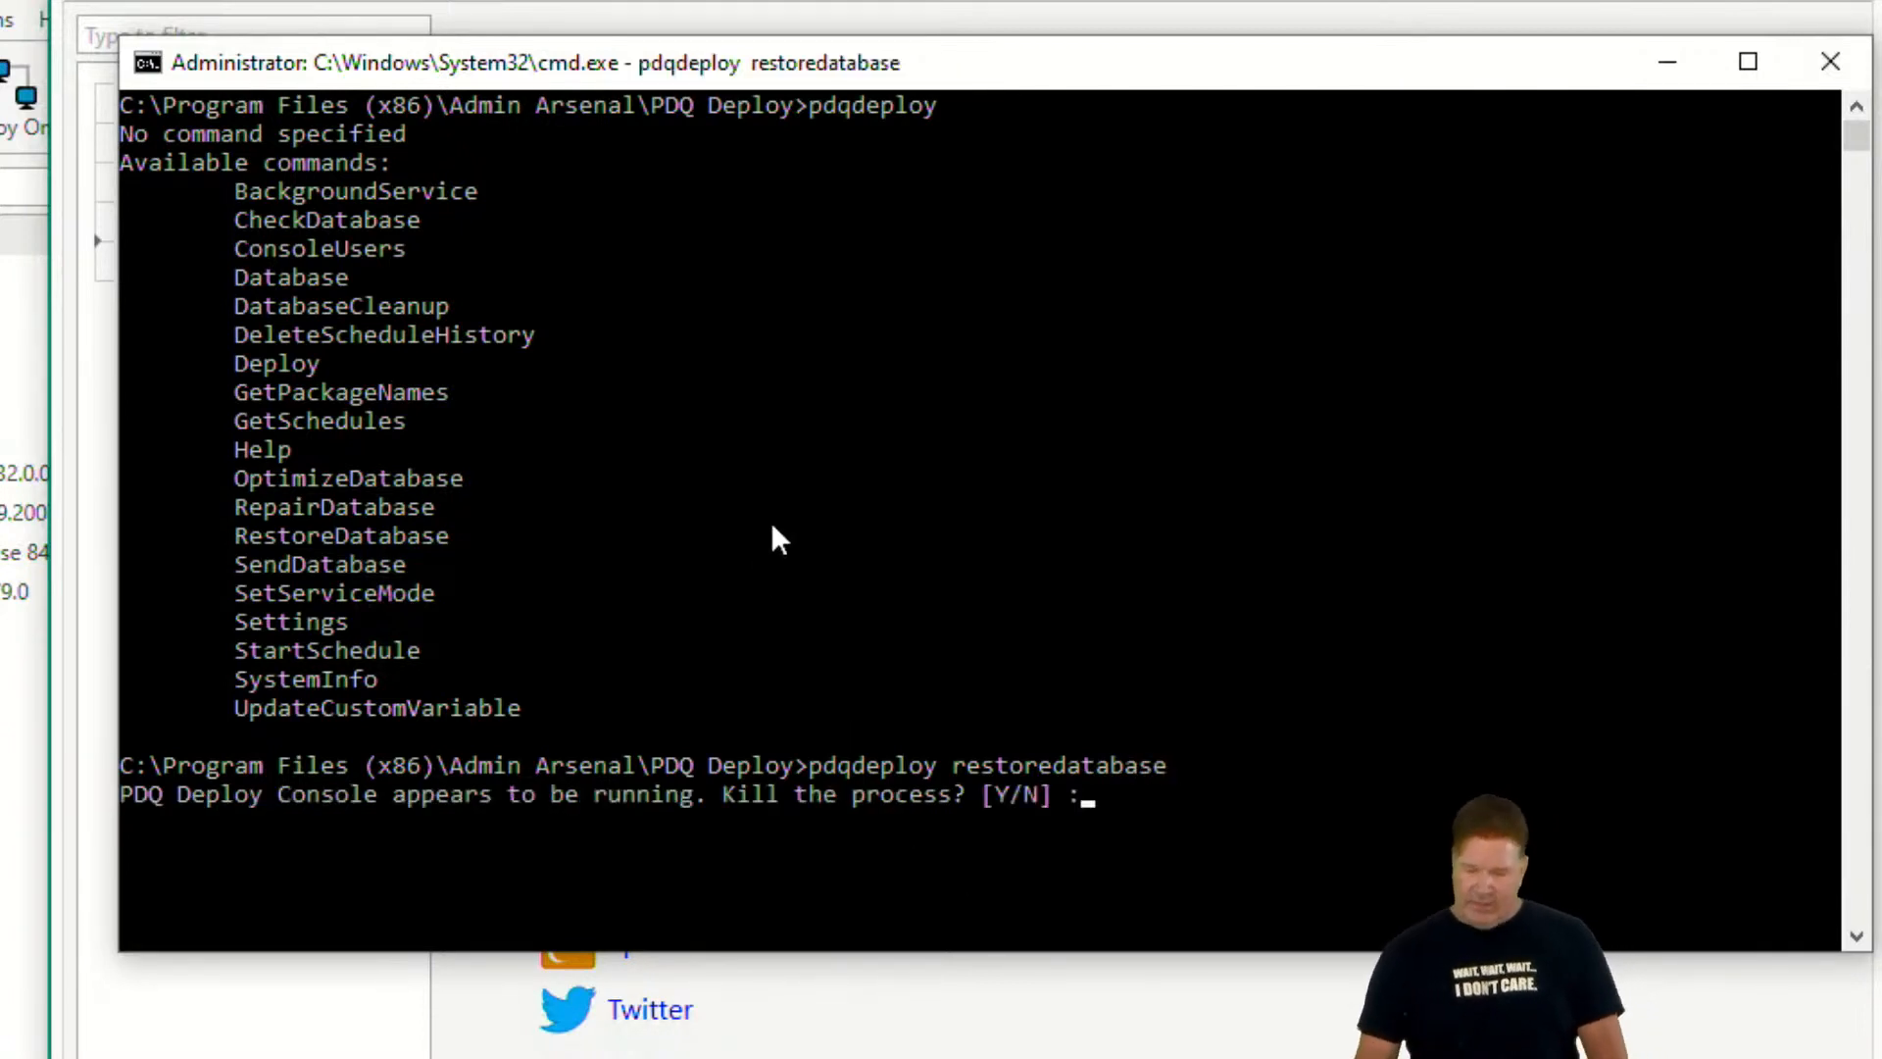
Agree to kill the PDQ Deploy Console process and to stop the PDQ Deploy background service
left_click_drag(895, 66, 873, 14)
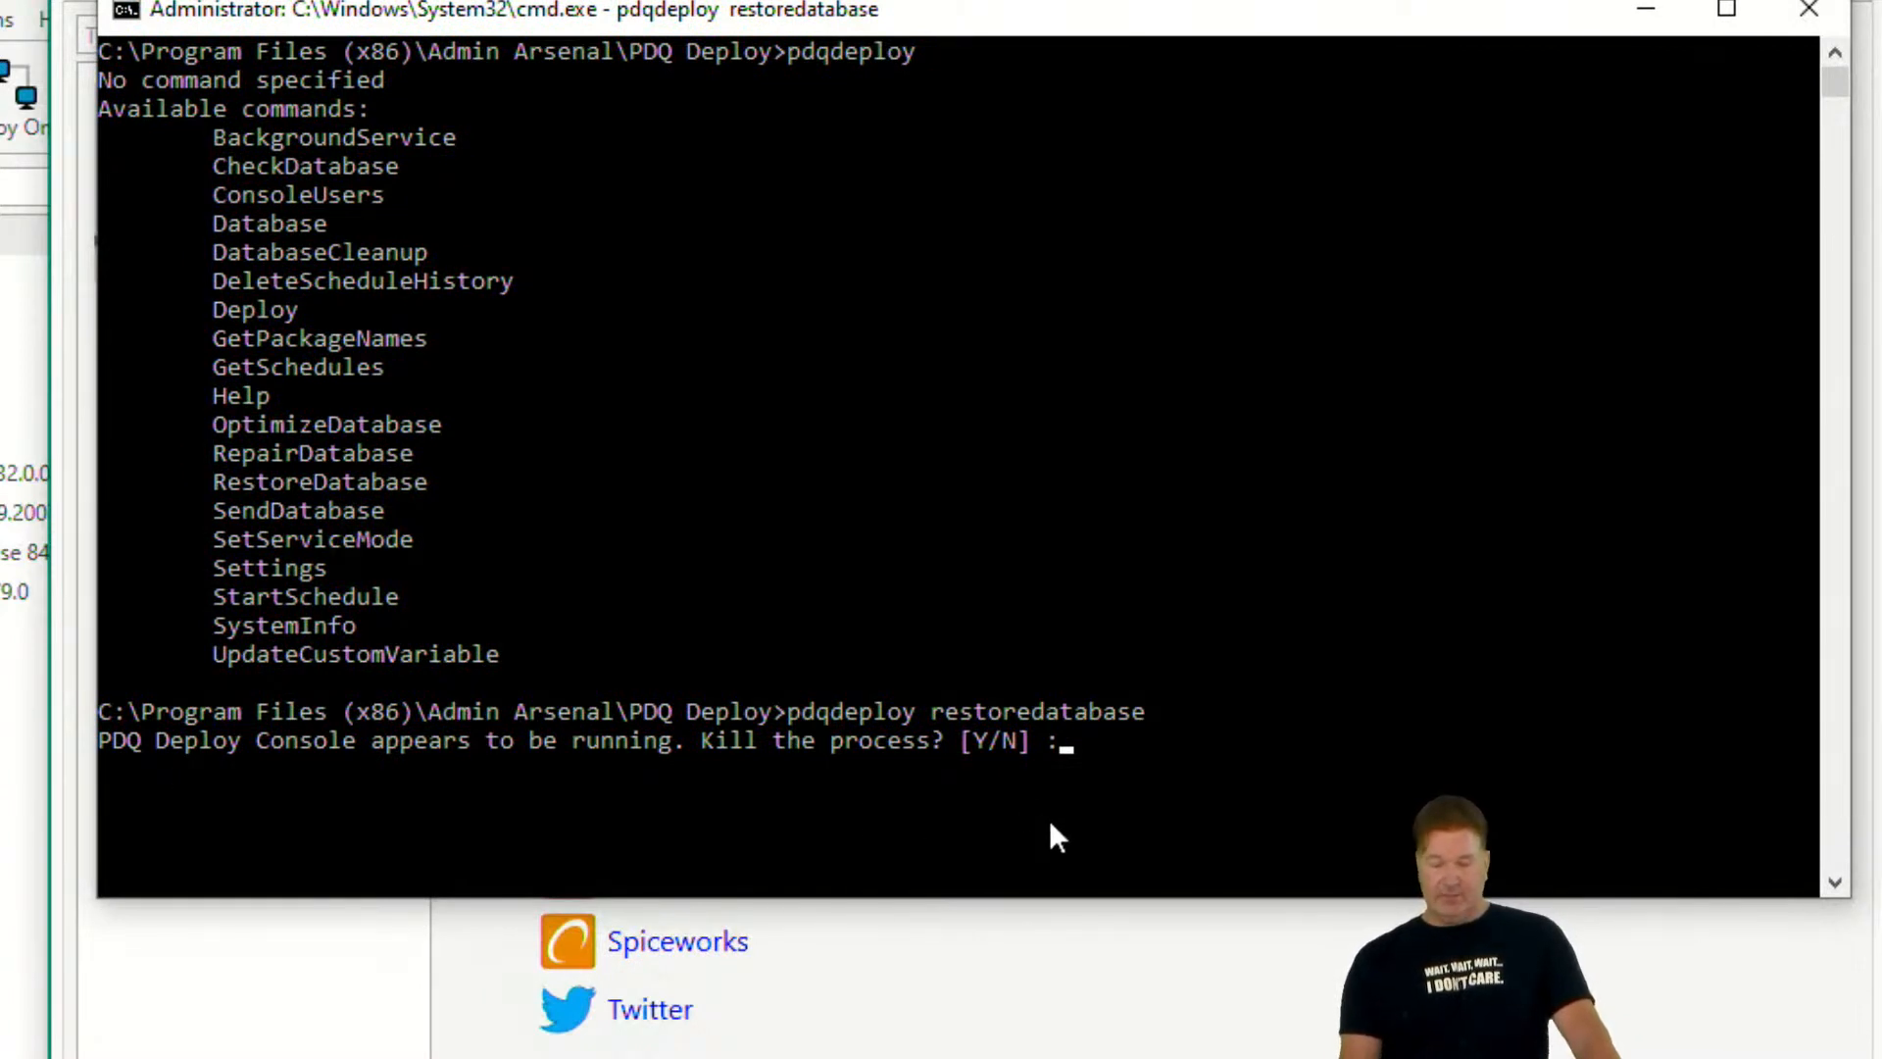
type("y")
key("Return")
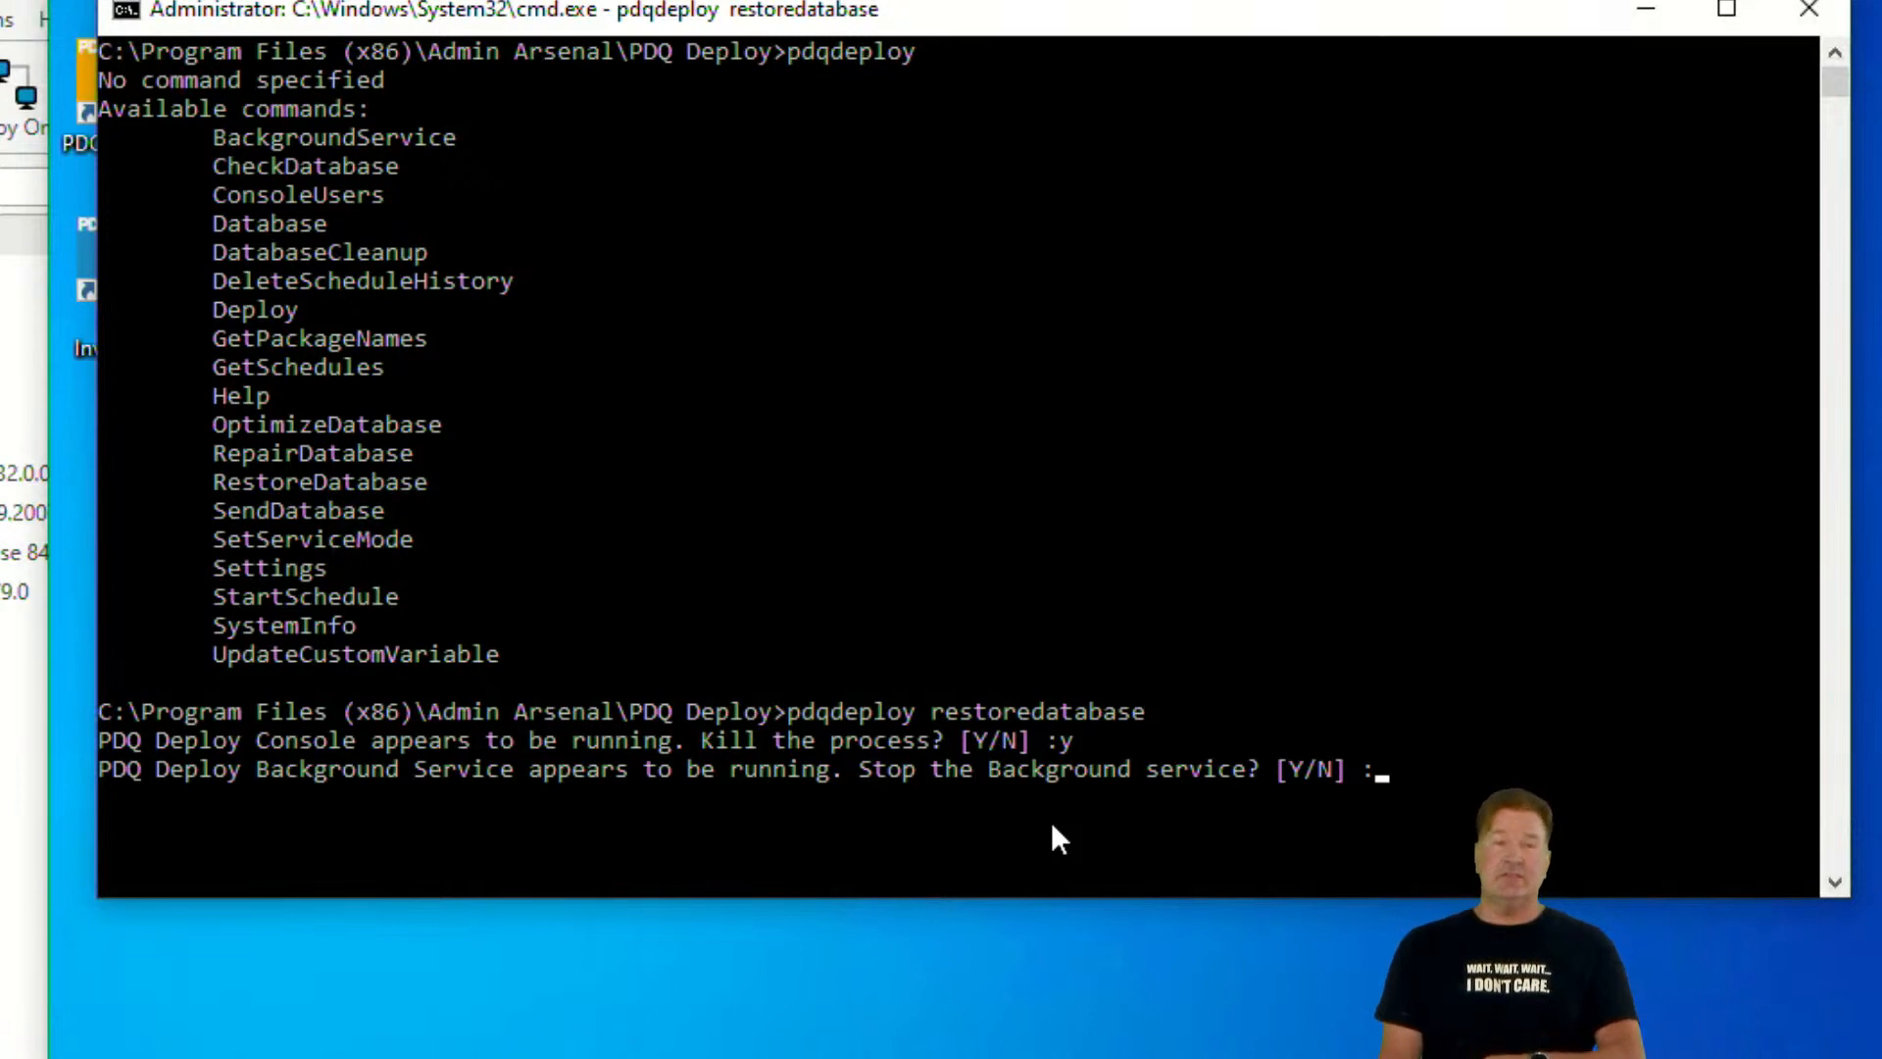
type("y")
key("Return")
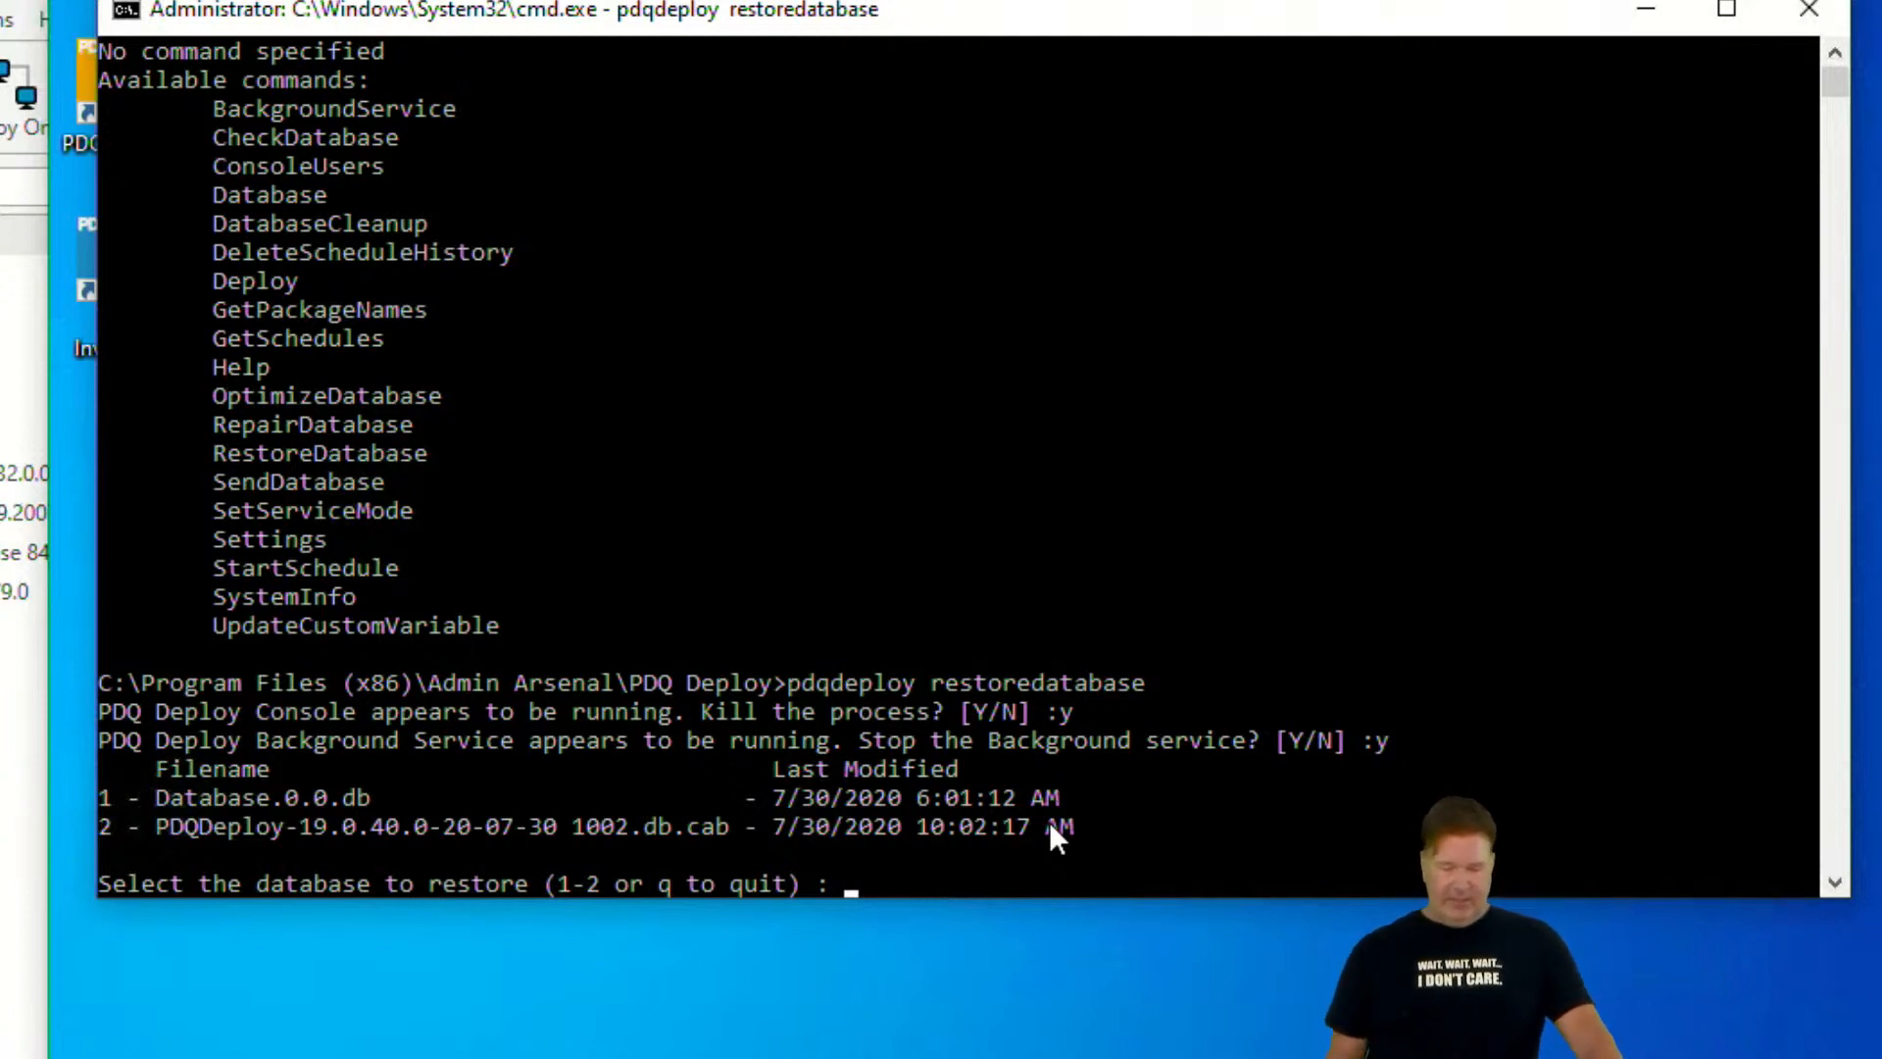
Restore database 2, PDQDeploy-19.0.40.0-20-07-30 1002.db.cab, and close the command prompt
type("2")
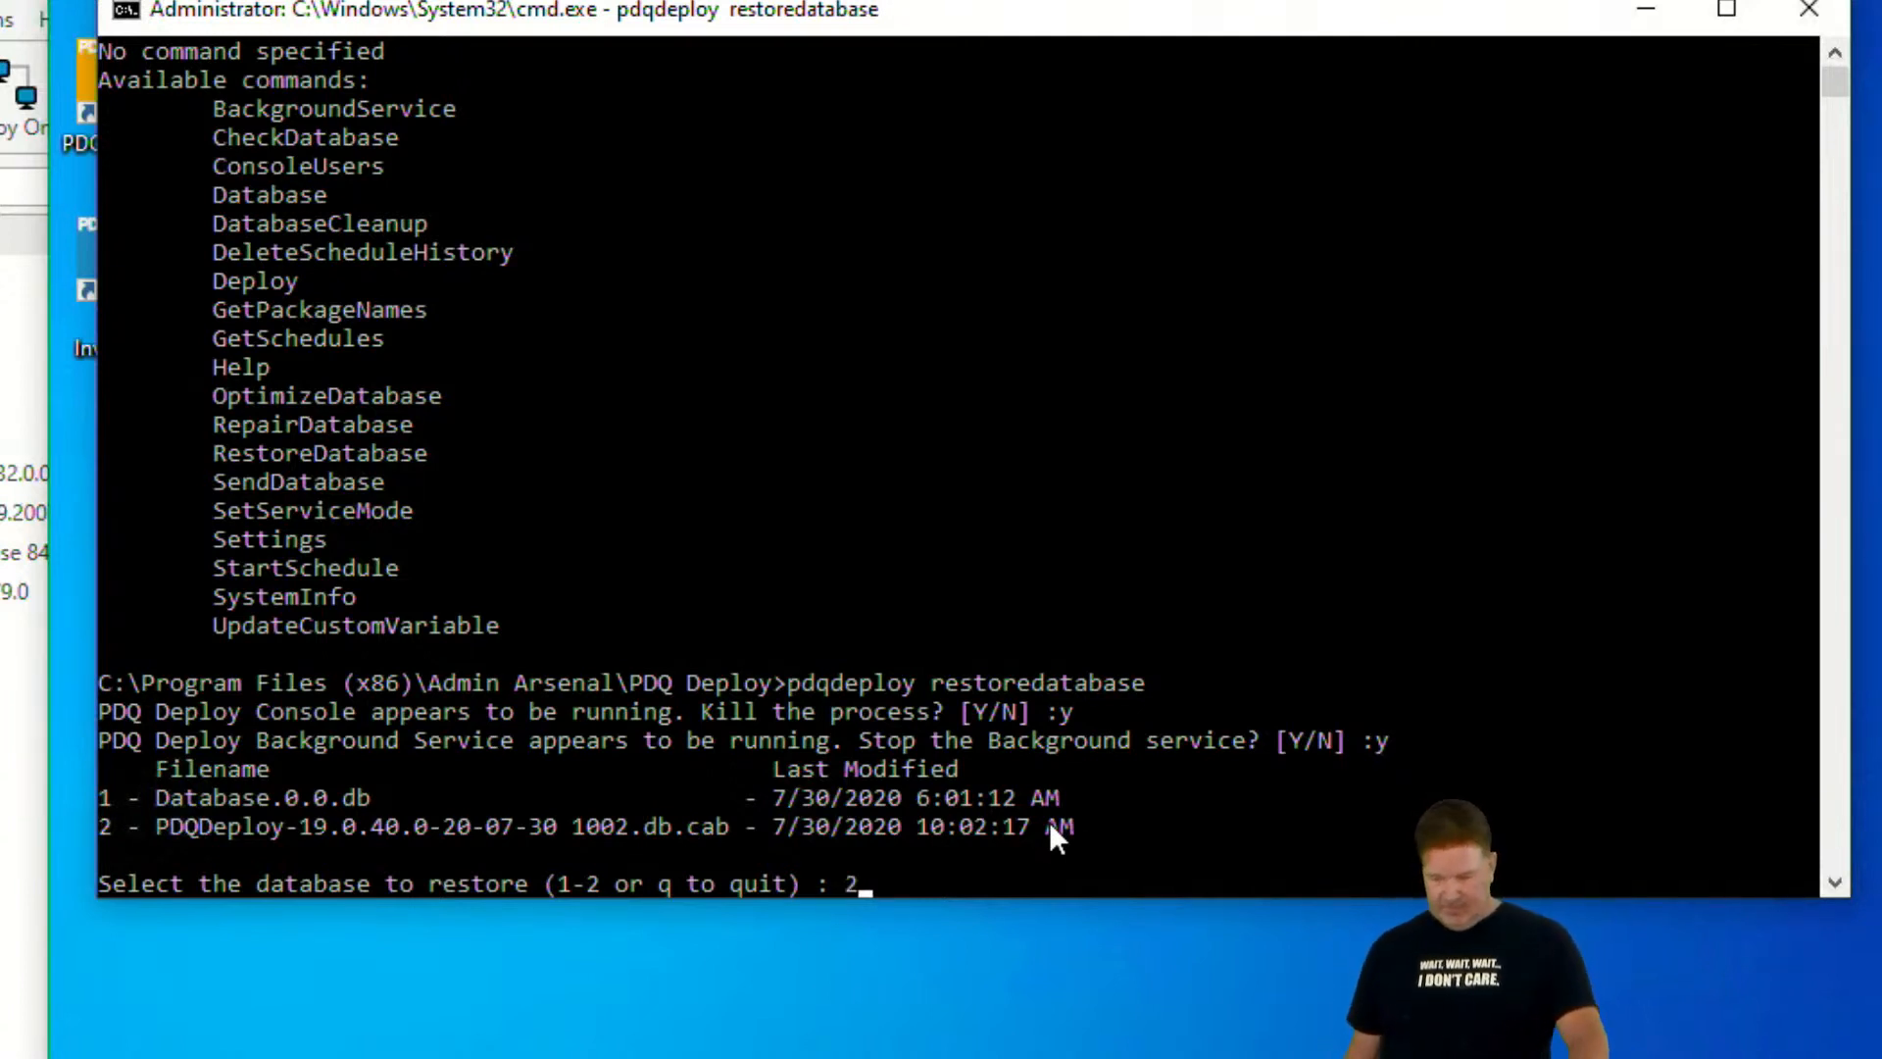
key("Return")
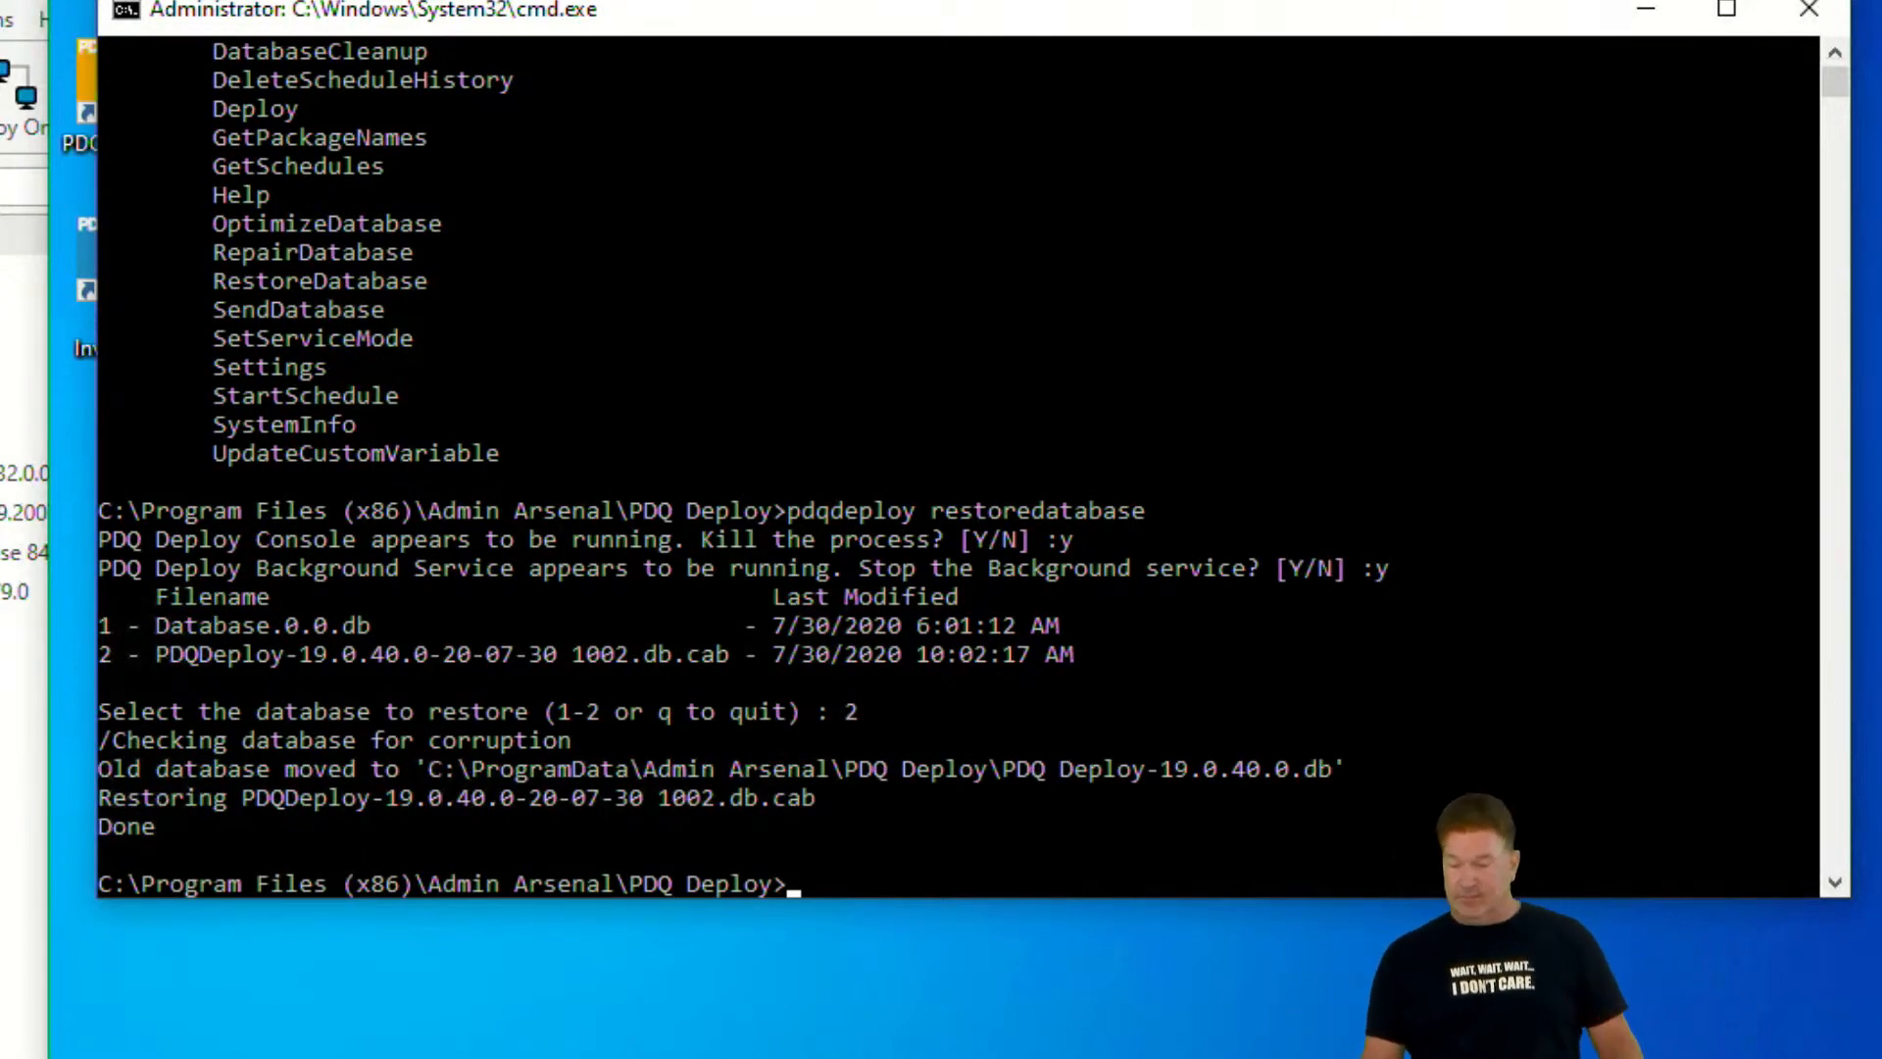
left_click(1809, 9)
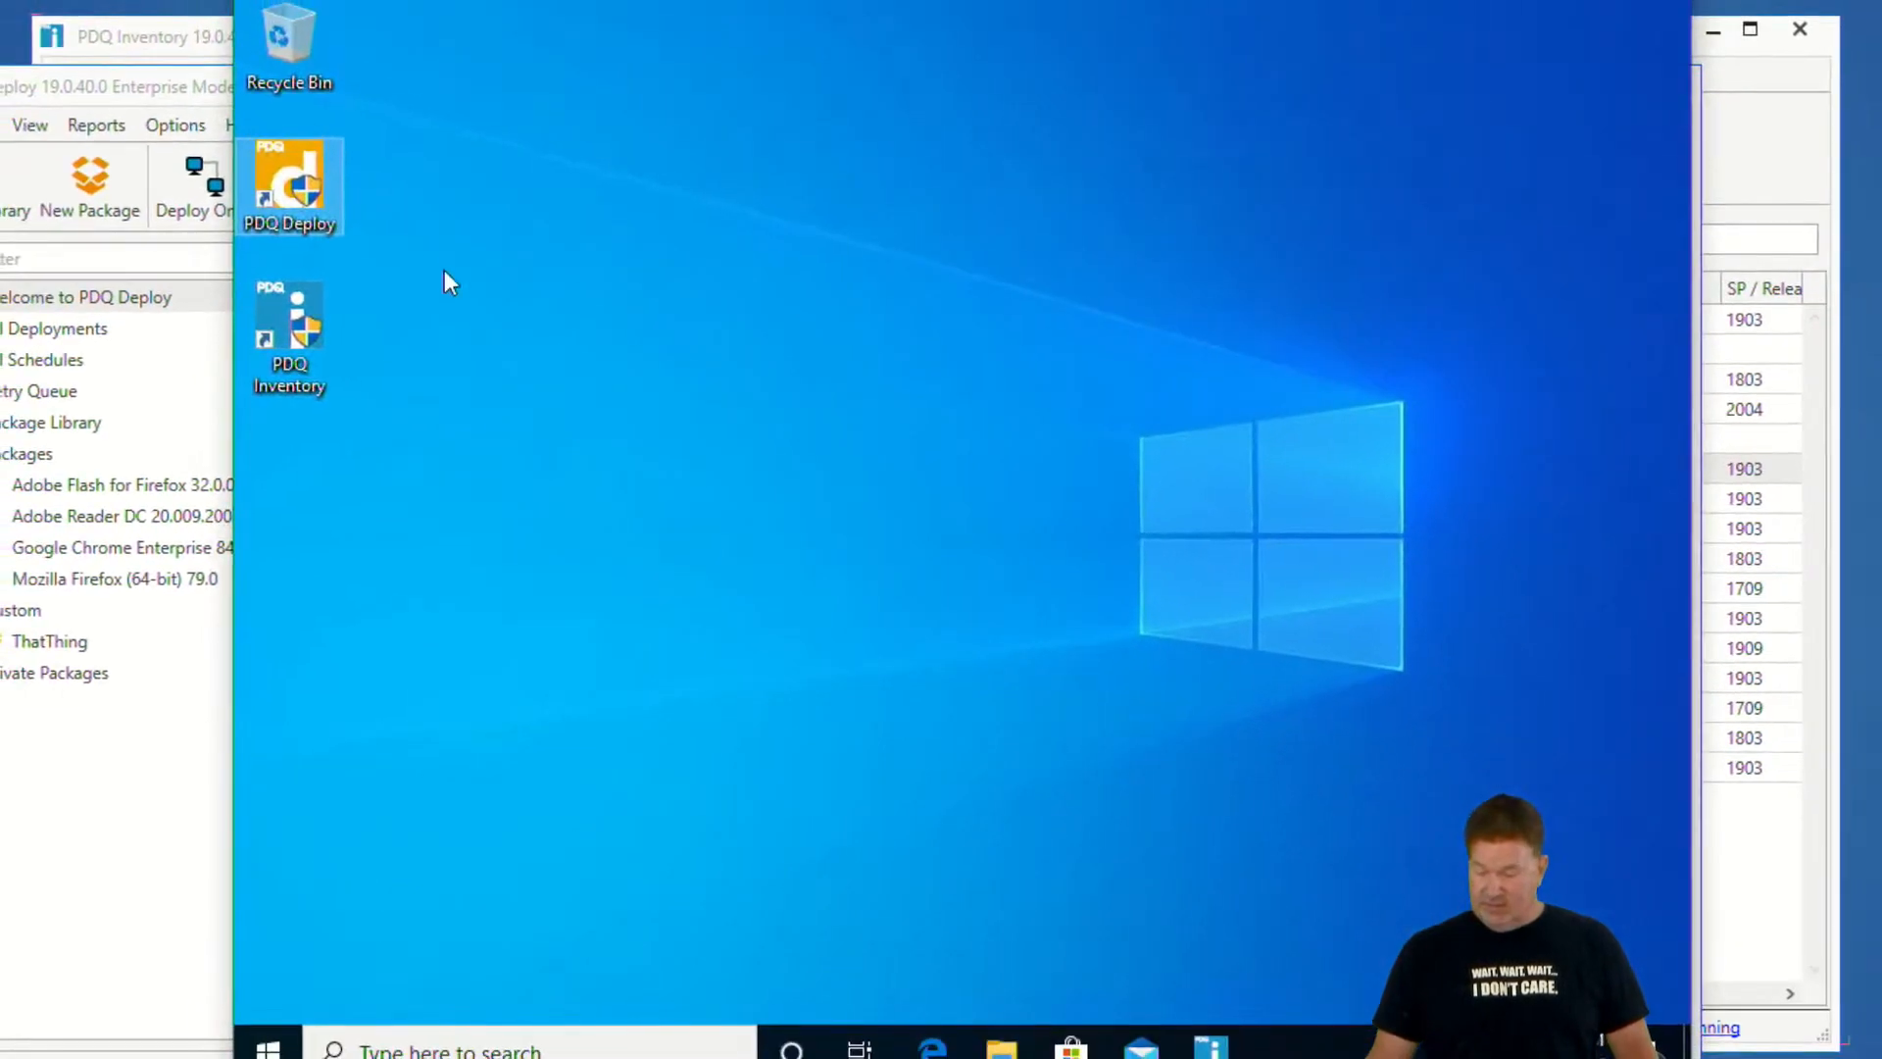
Reopen PDQ Deploy on AlanRails and compare its restored package tree with the one in the GUINNESS console
double_click(298, 185)
left_click(787, 733)
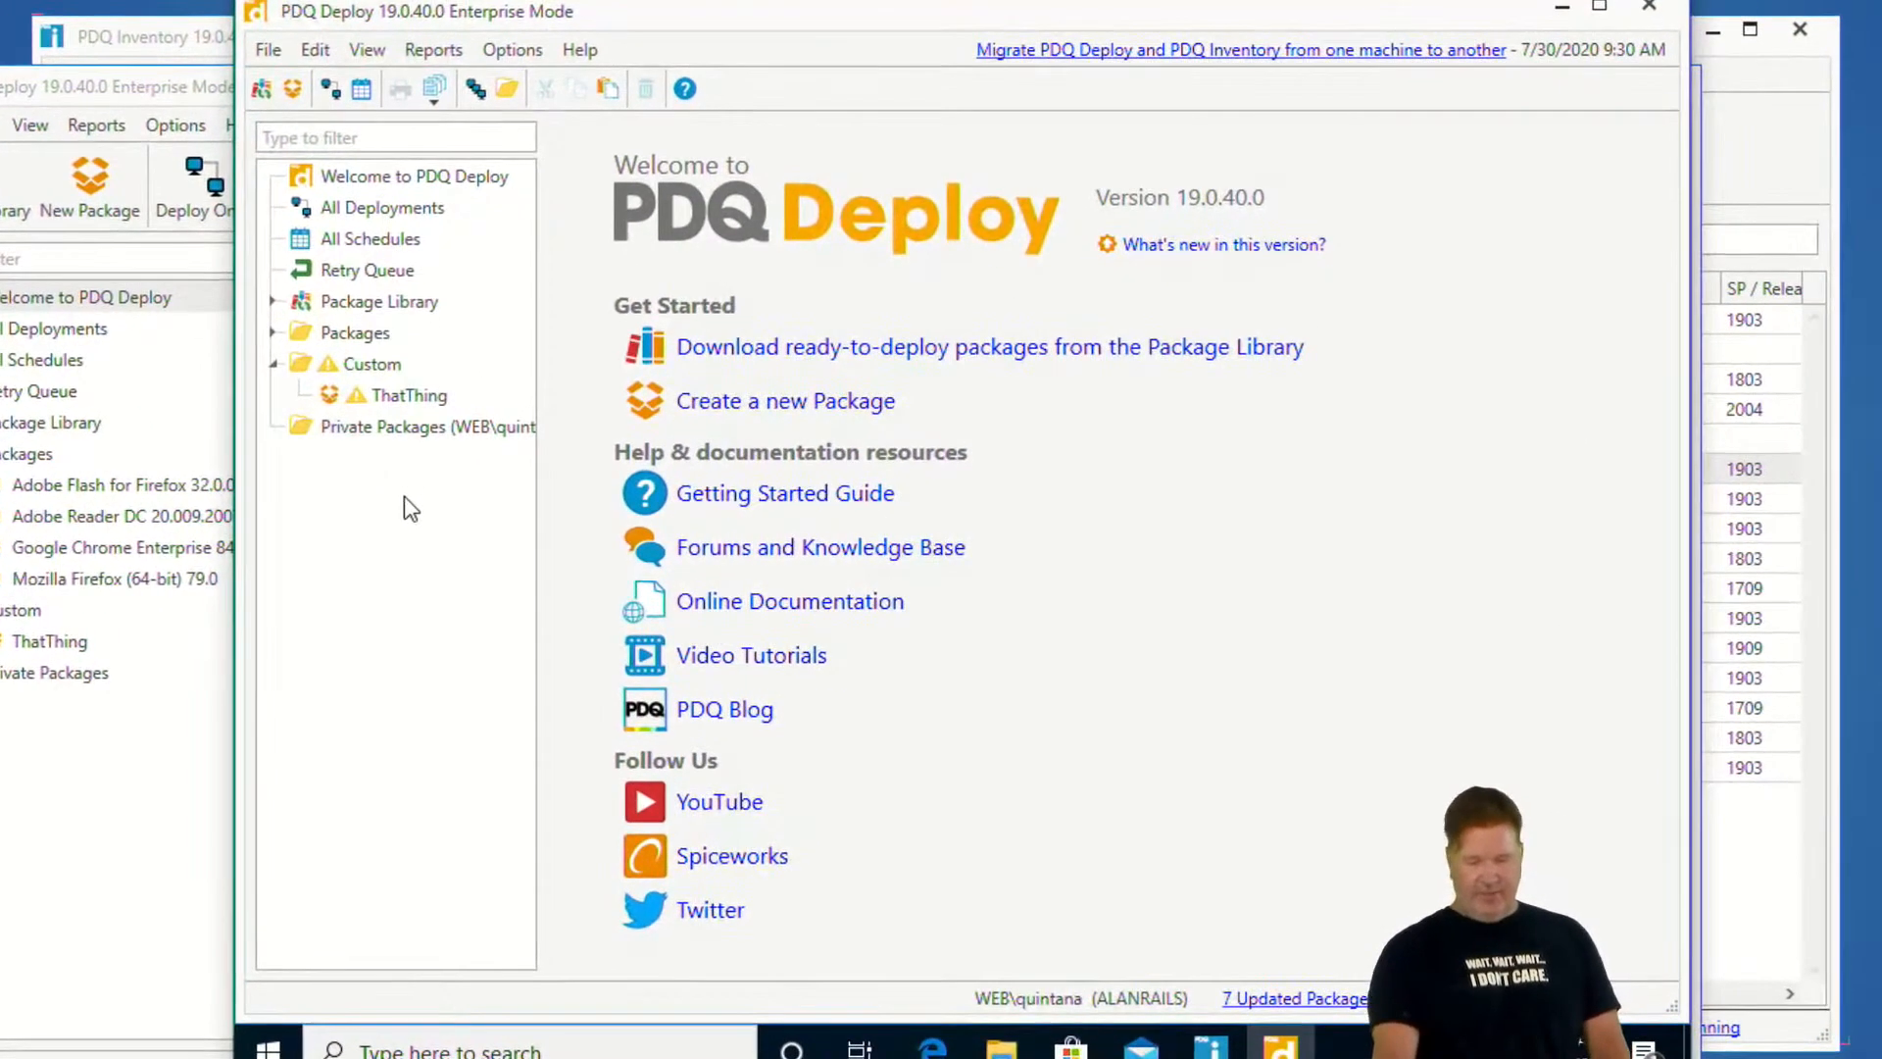
left_click_drag(399, 420, 560, 451)
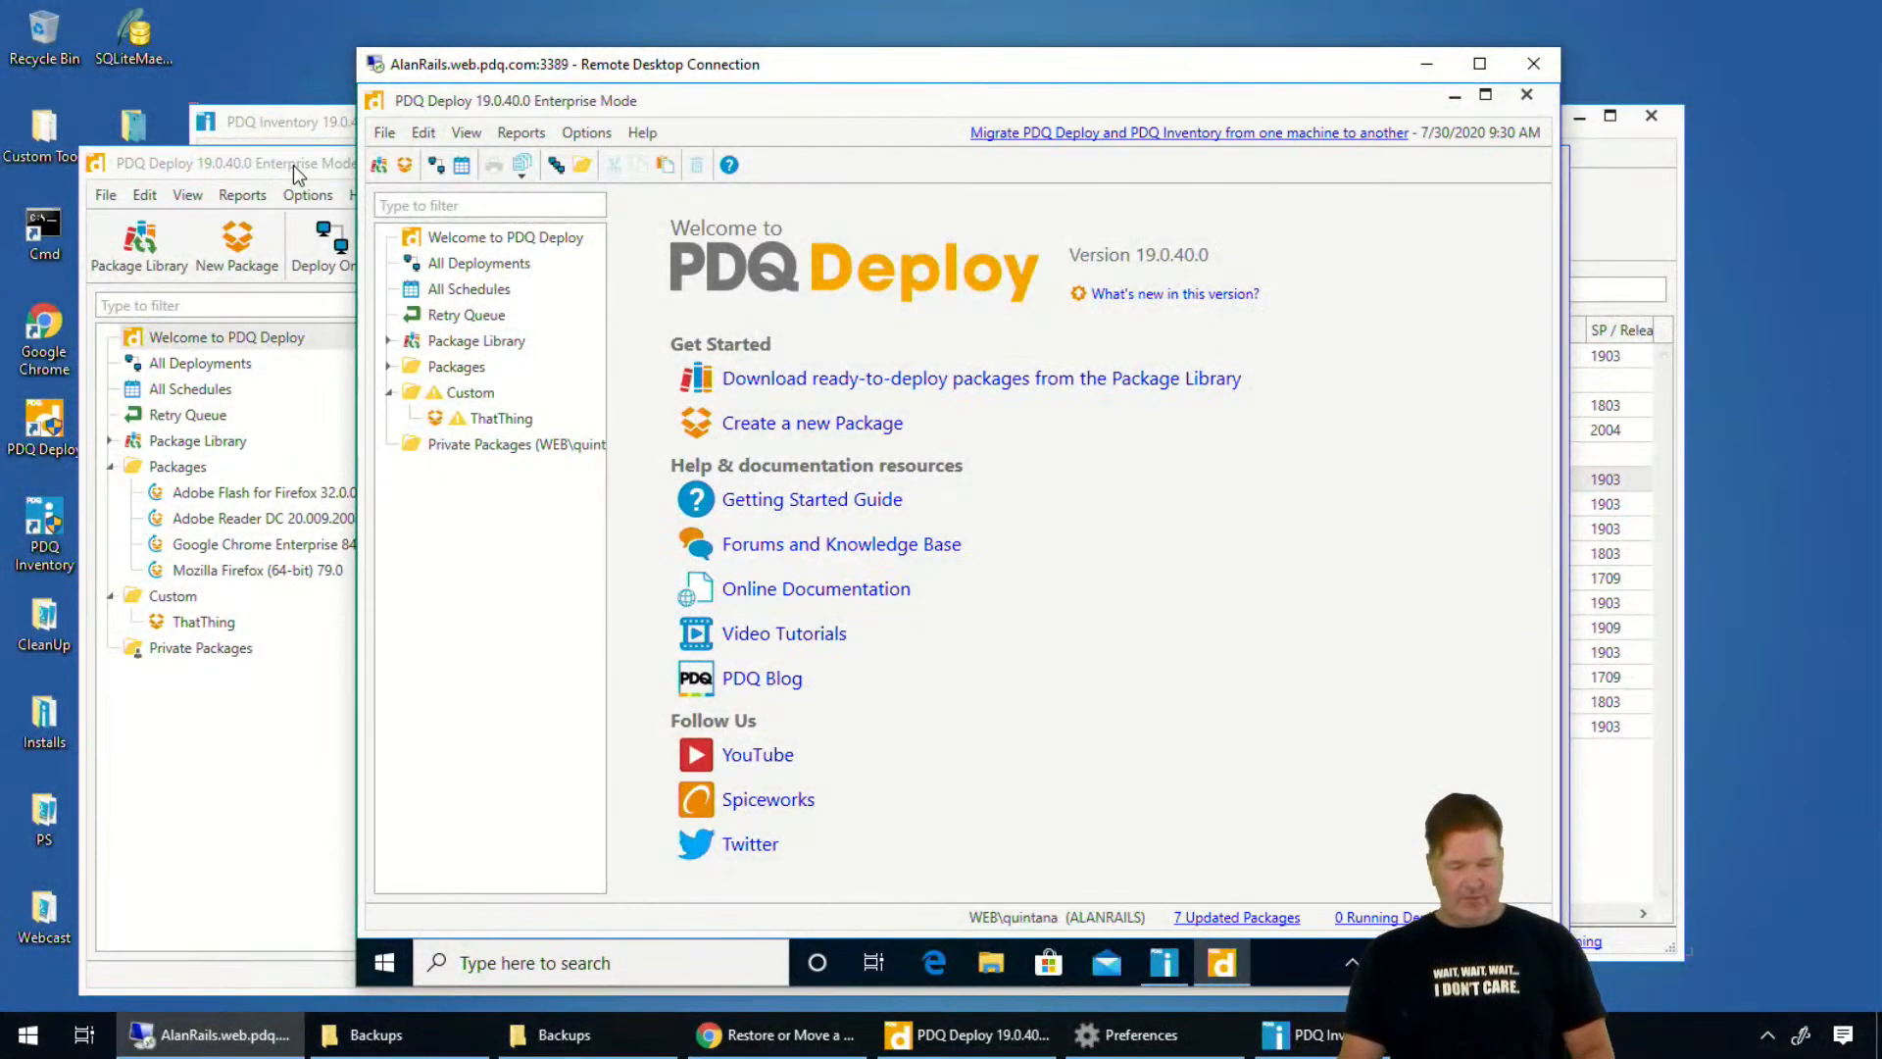
left_click(292, 165)
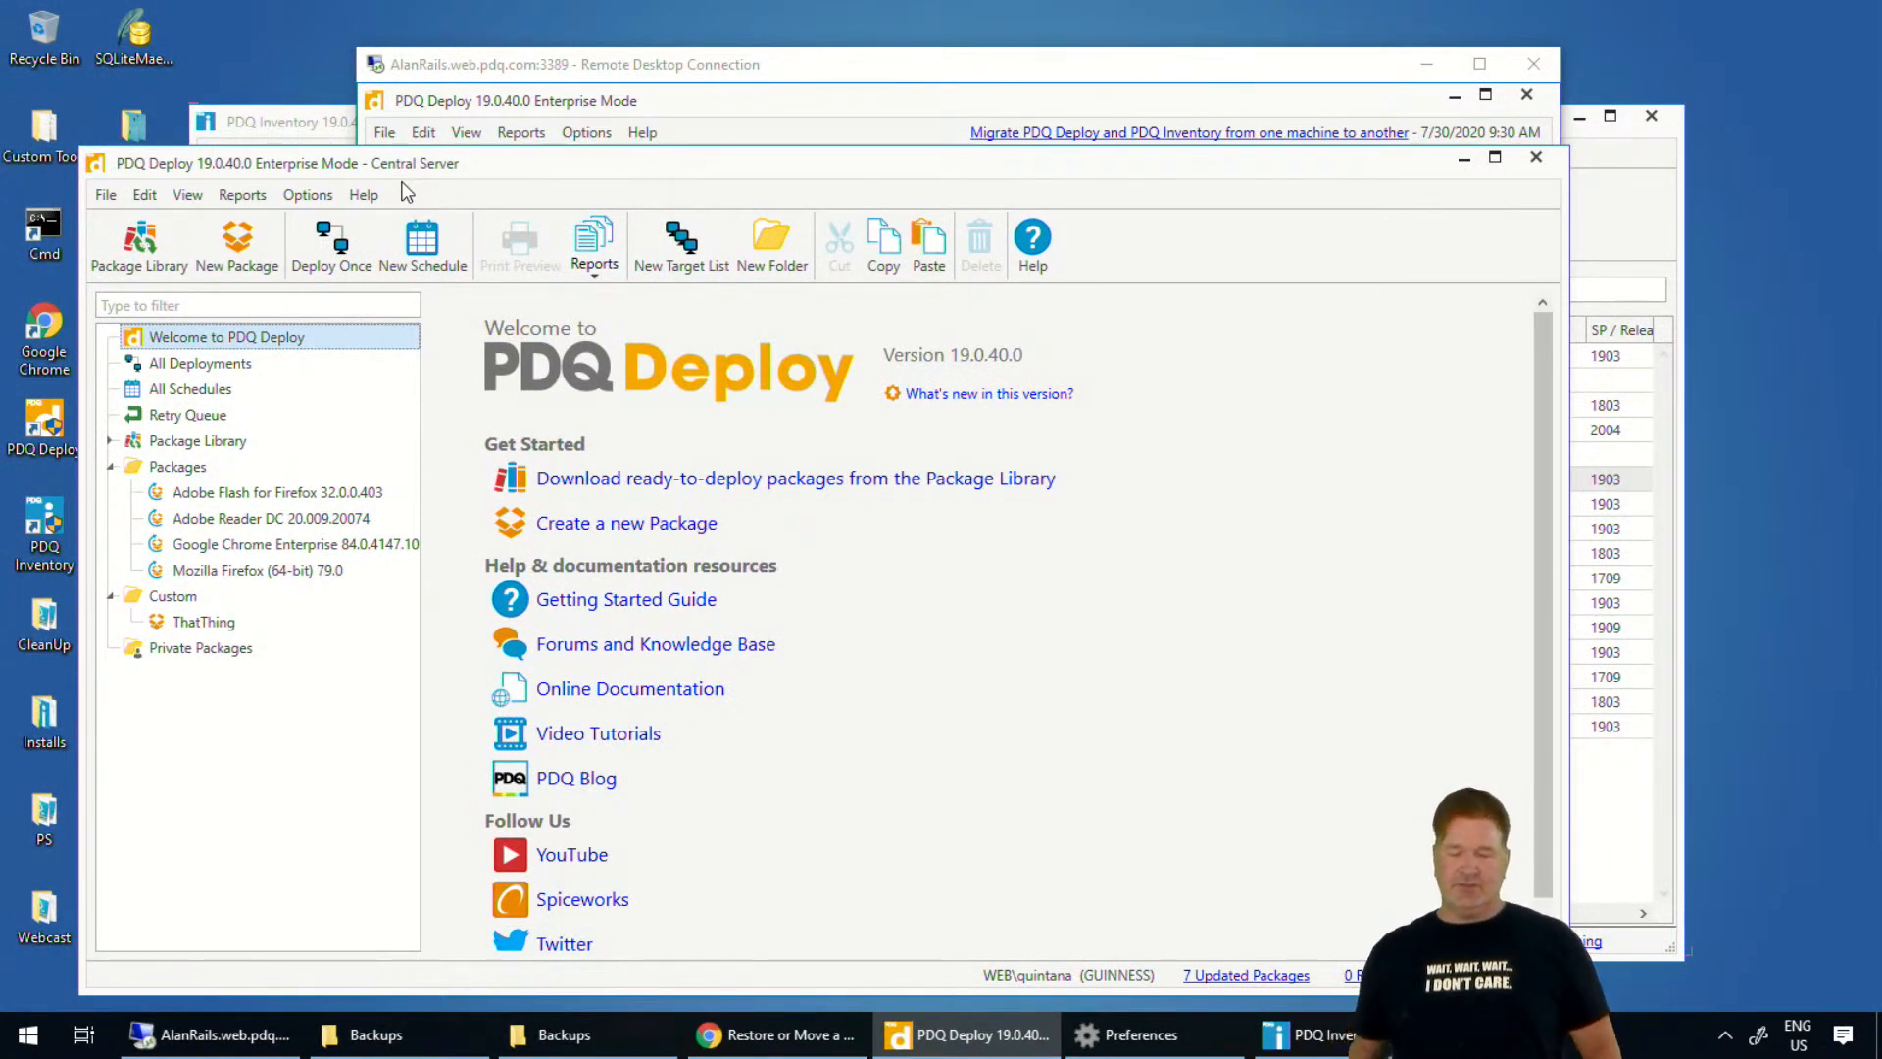
left_click(792, 125)
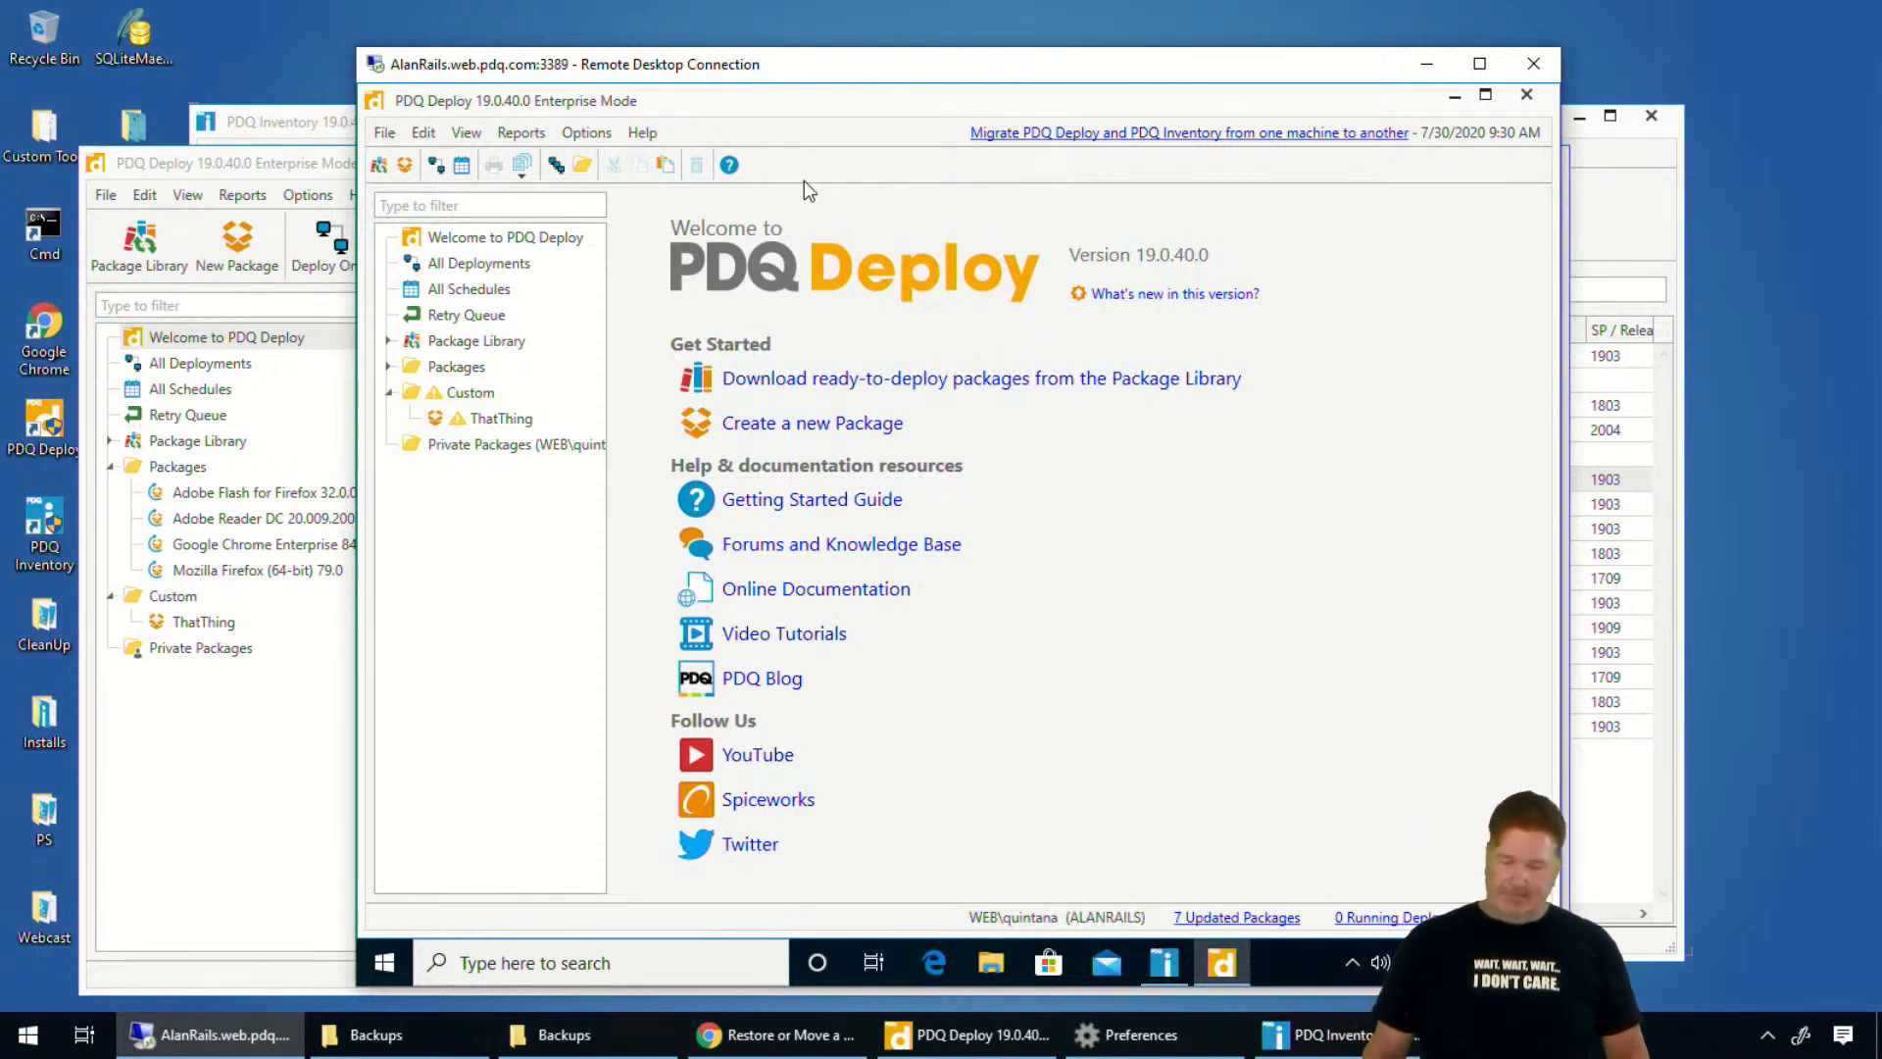
Open Preferences in the AlanRails console and check its Central Server settings, closing the Central Server window
left_click(586, 132)
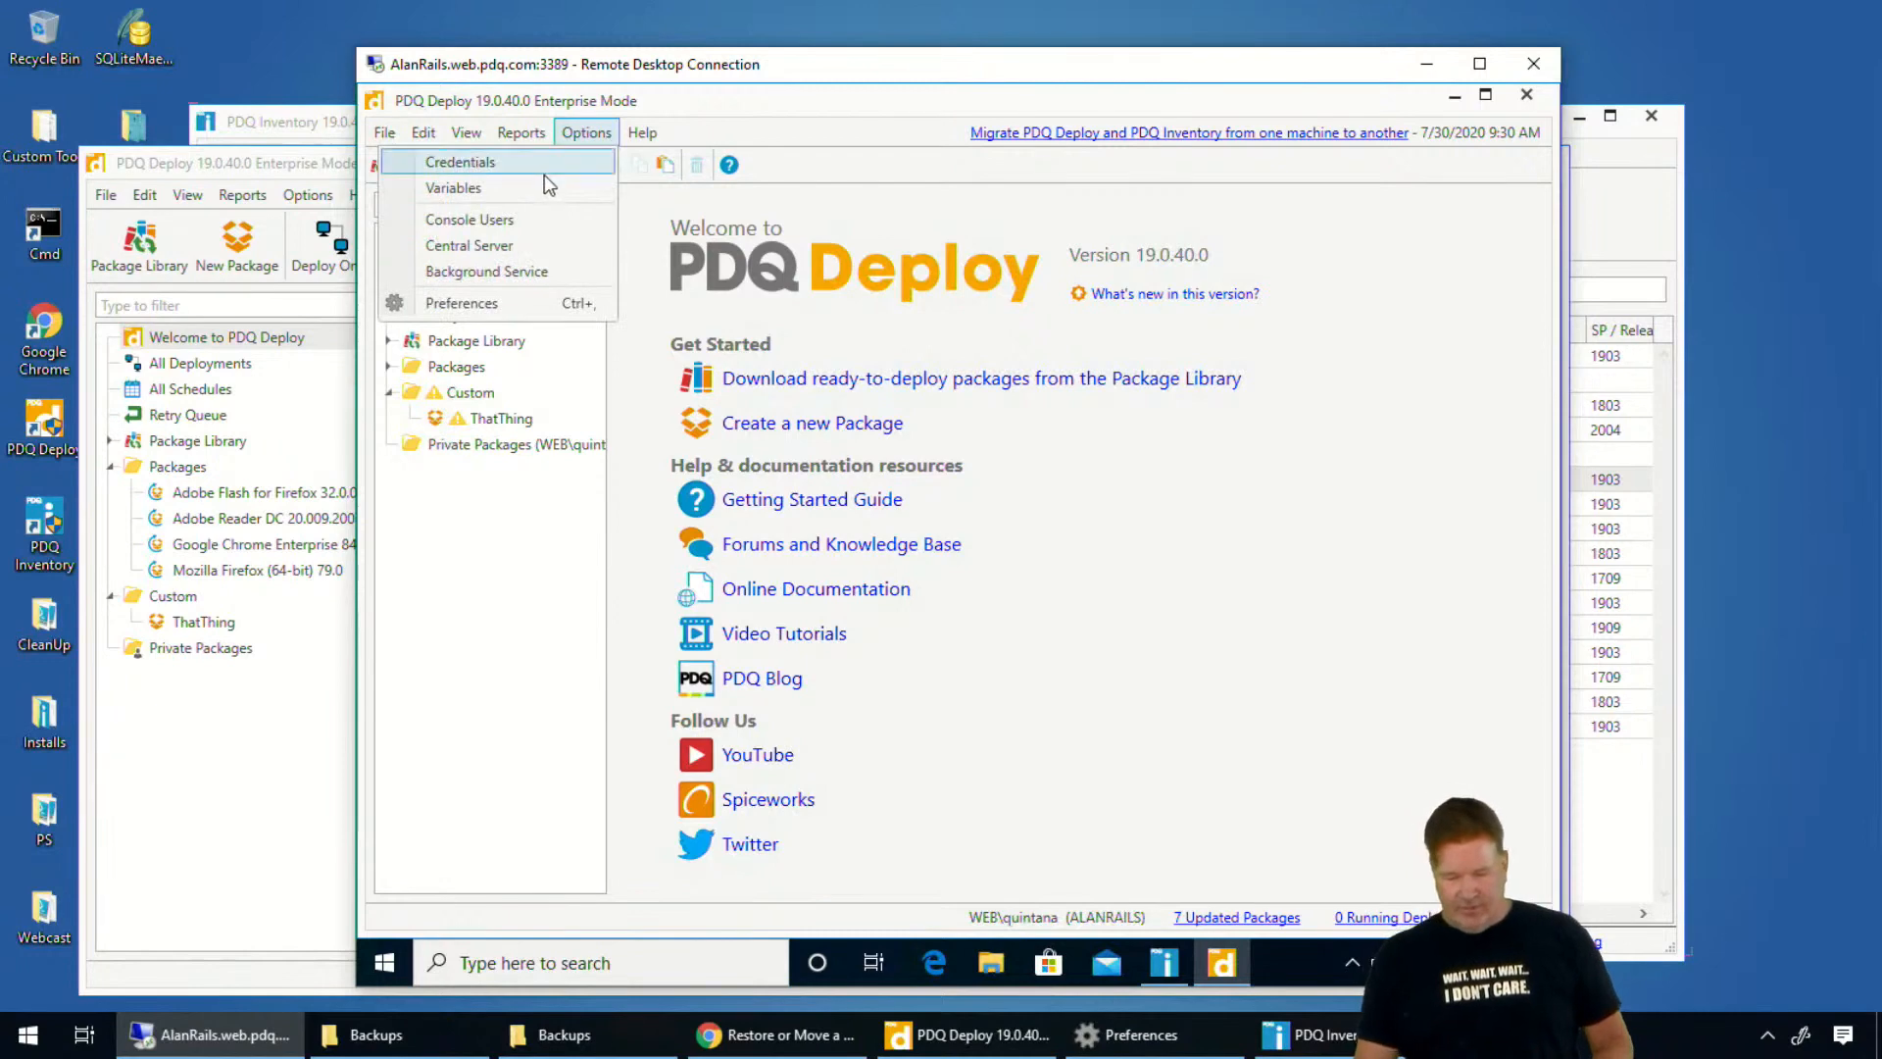
left_click(459, 303)
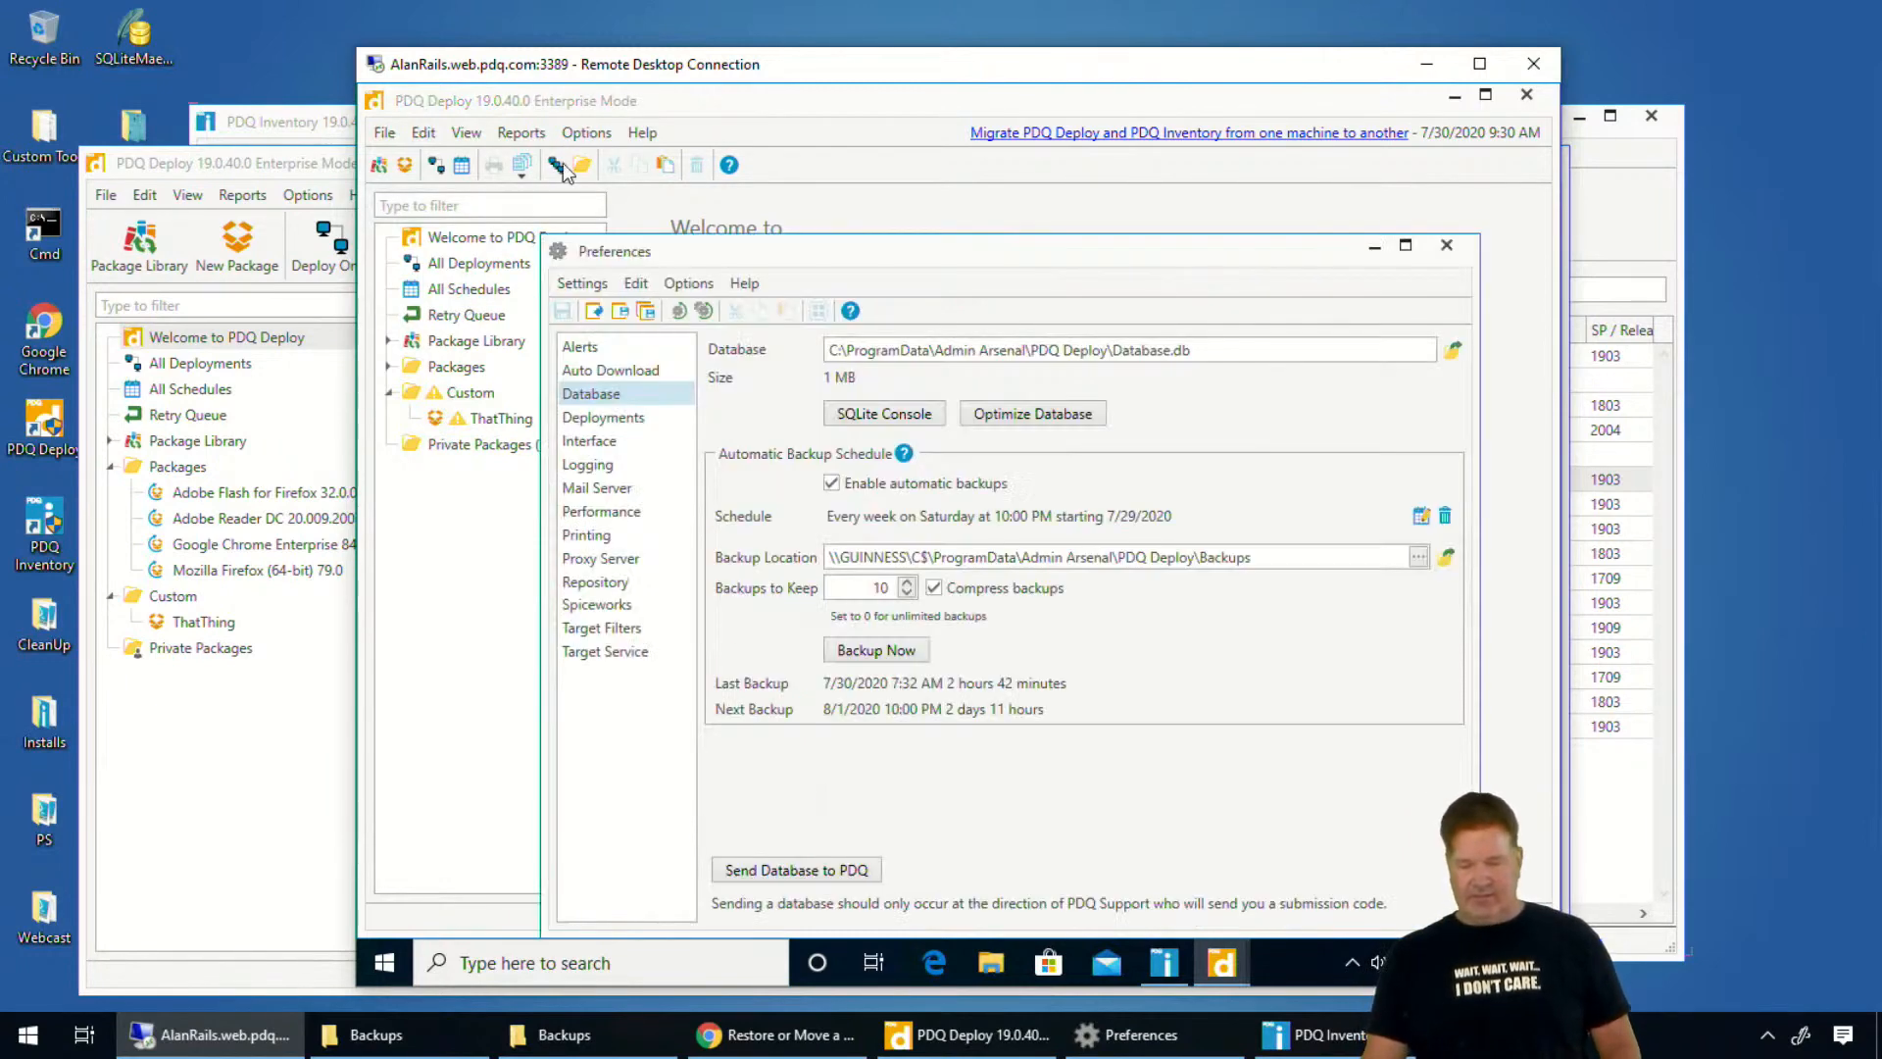
left_click(589, 134)
left_click(490, 245)
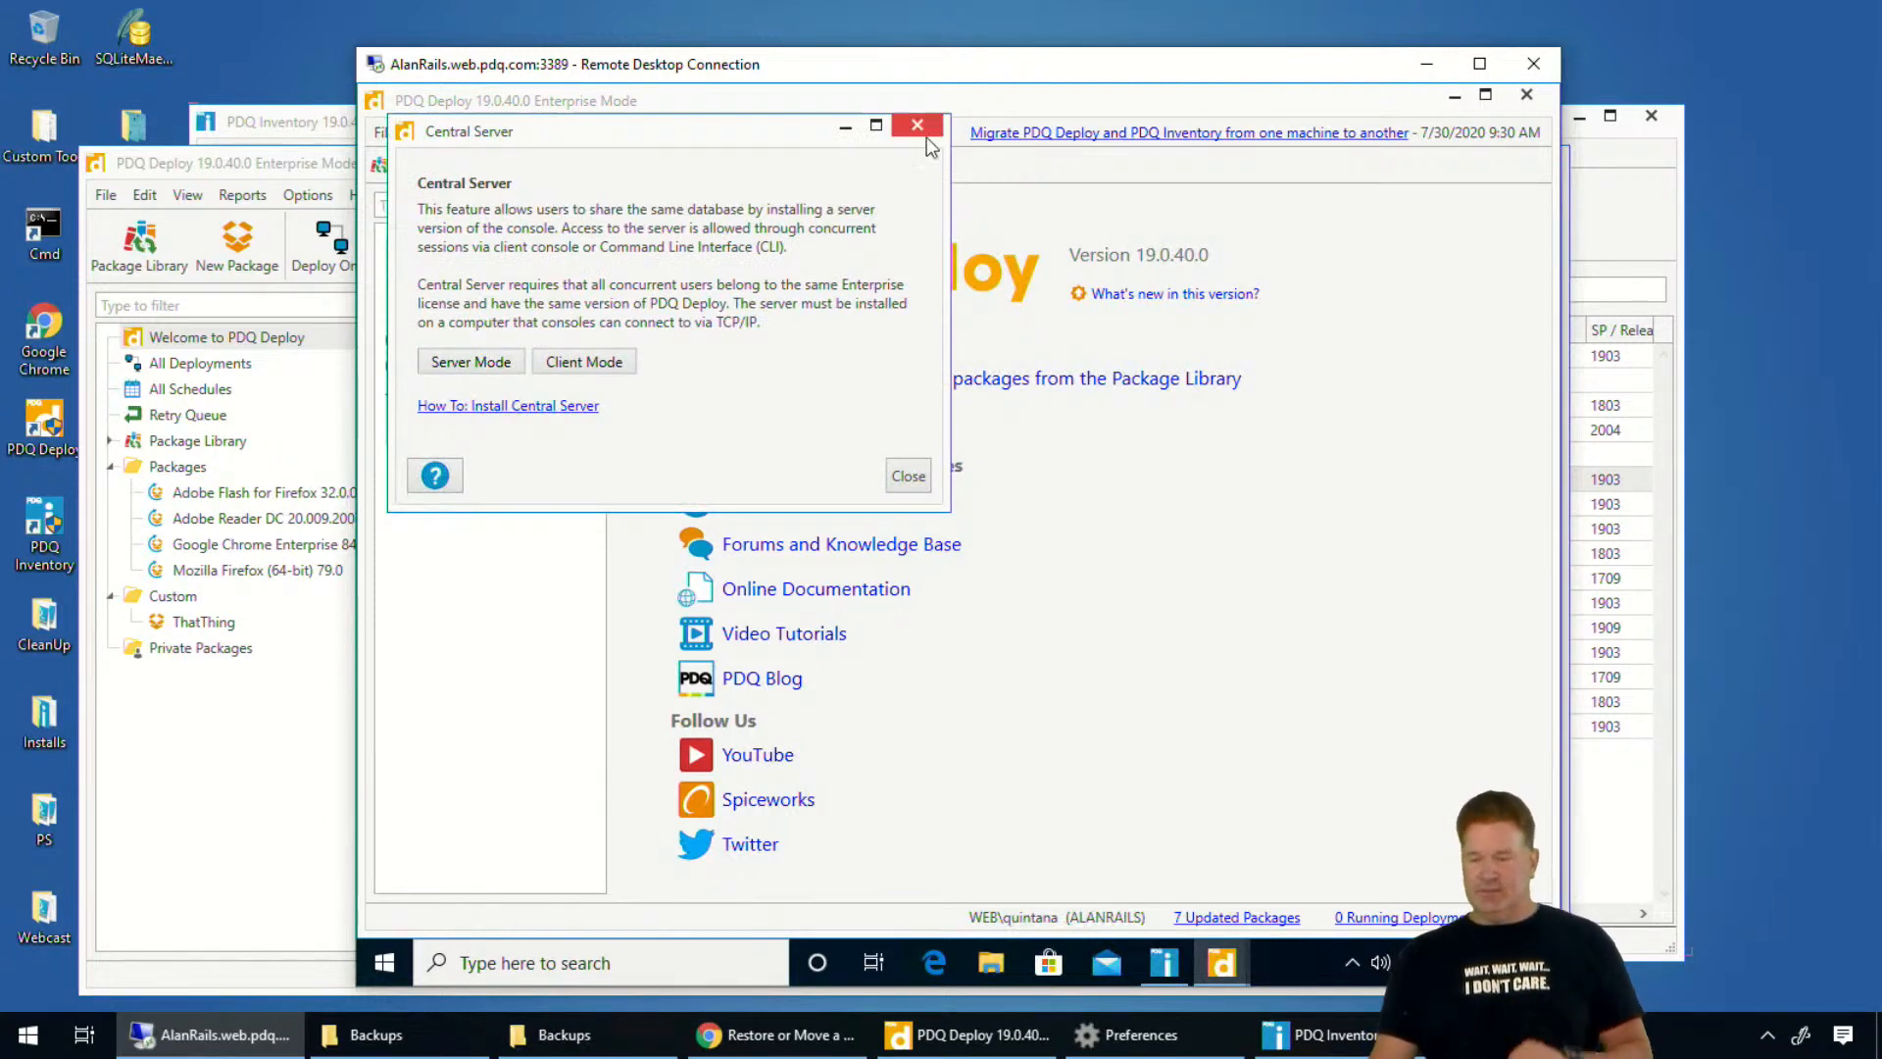
left_click(918, 126)
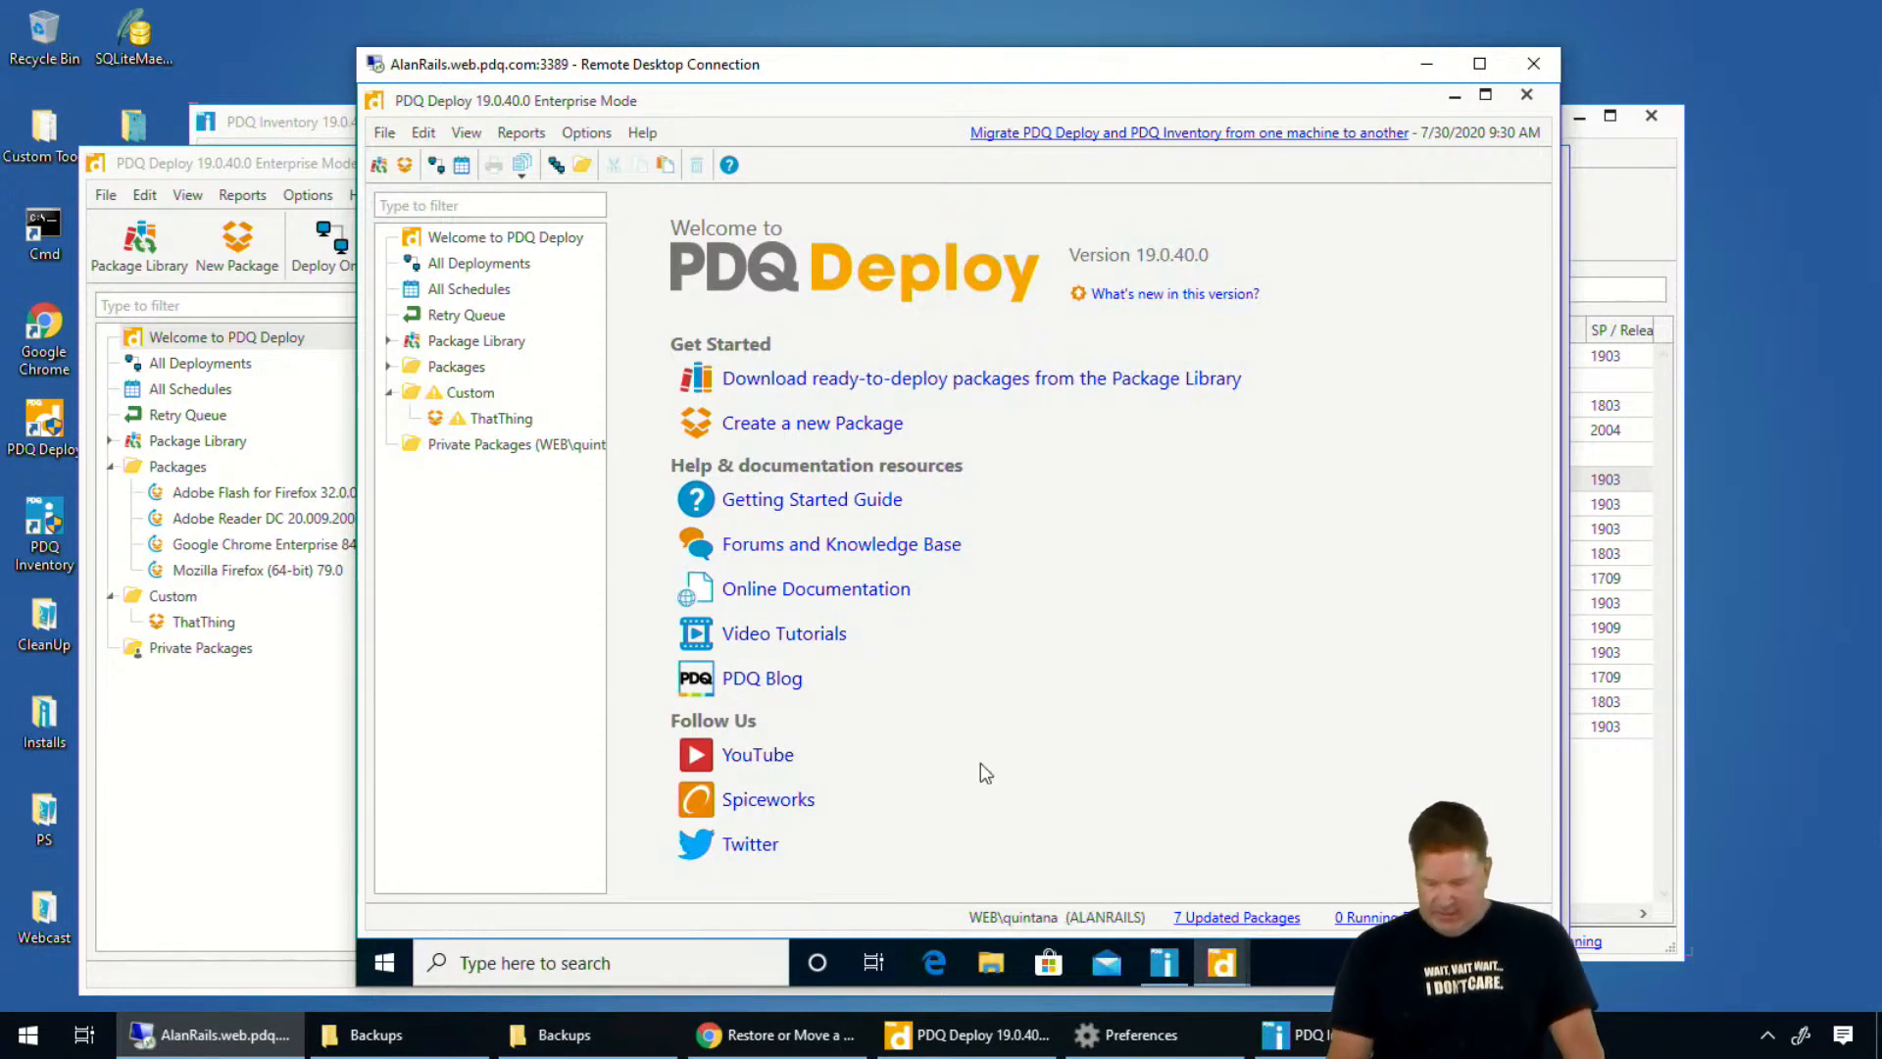
Bring the AlanRails console's Preferences back into view and review the Database and Repository paths
mouse_move(1222, 968)
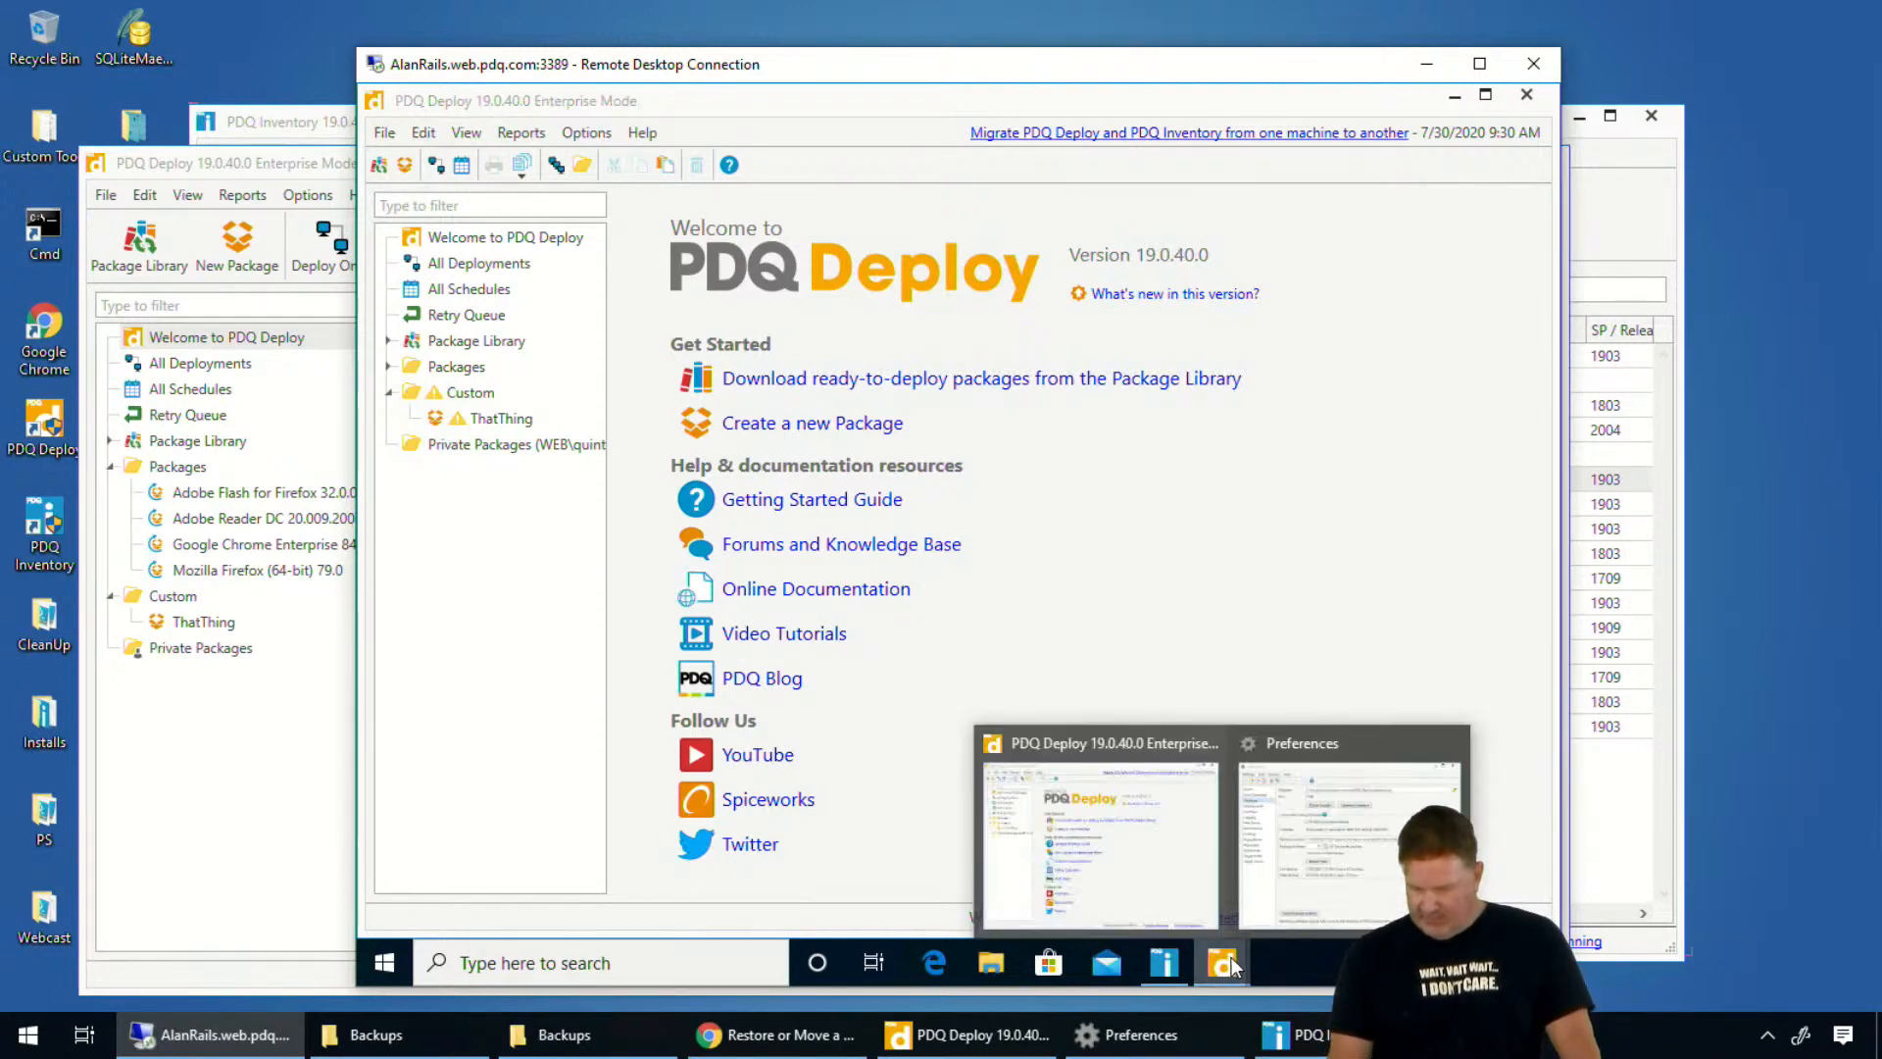
left_click(1329, 844)
left_click_drag(958, 257, 858, 171)
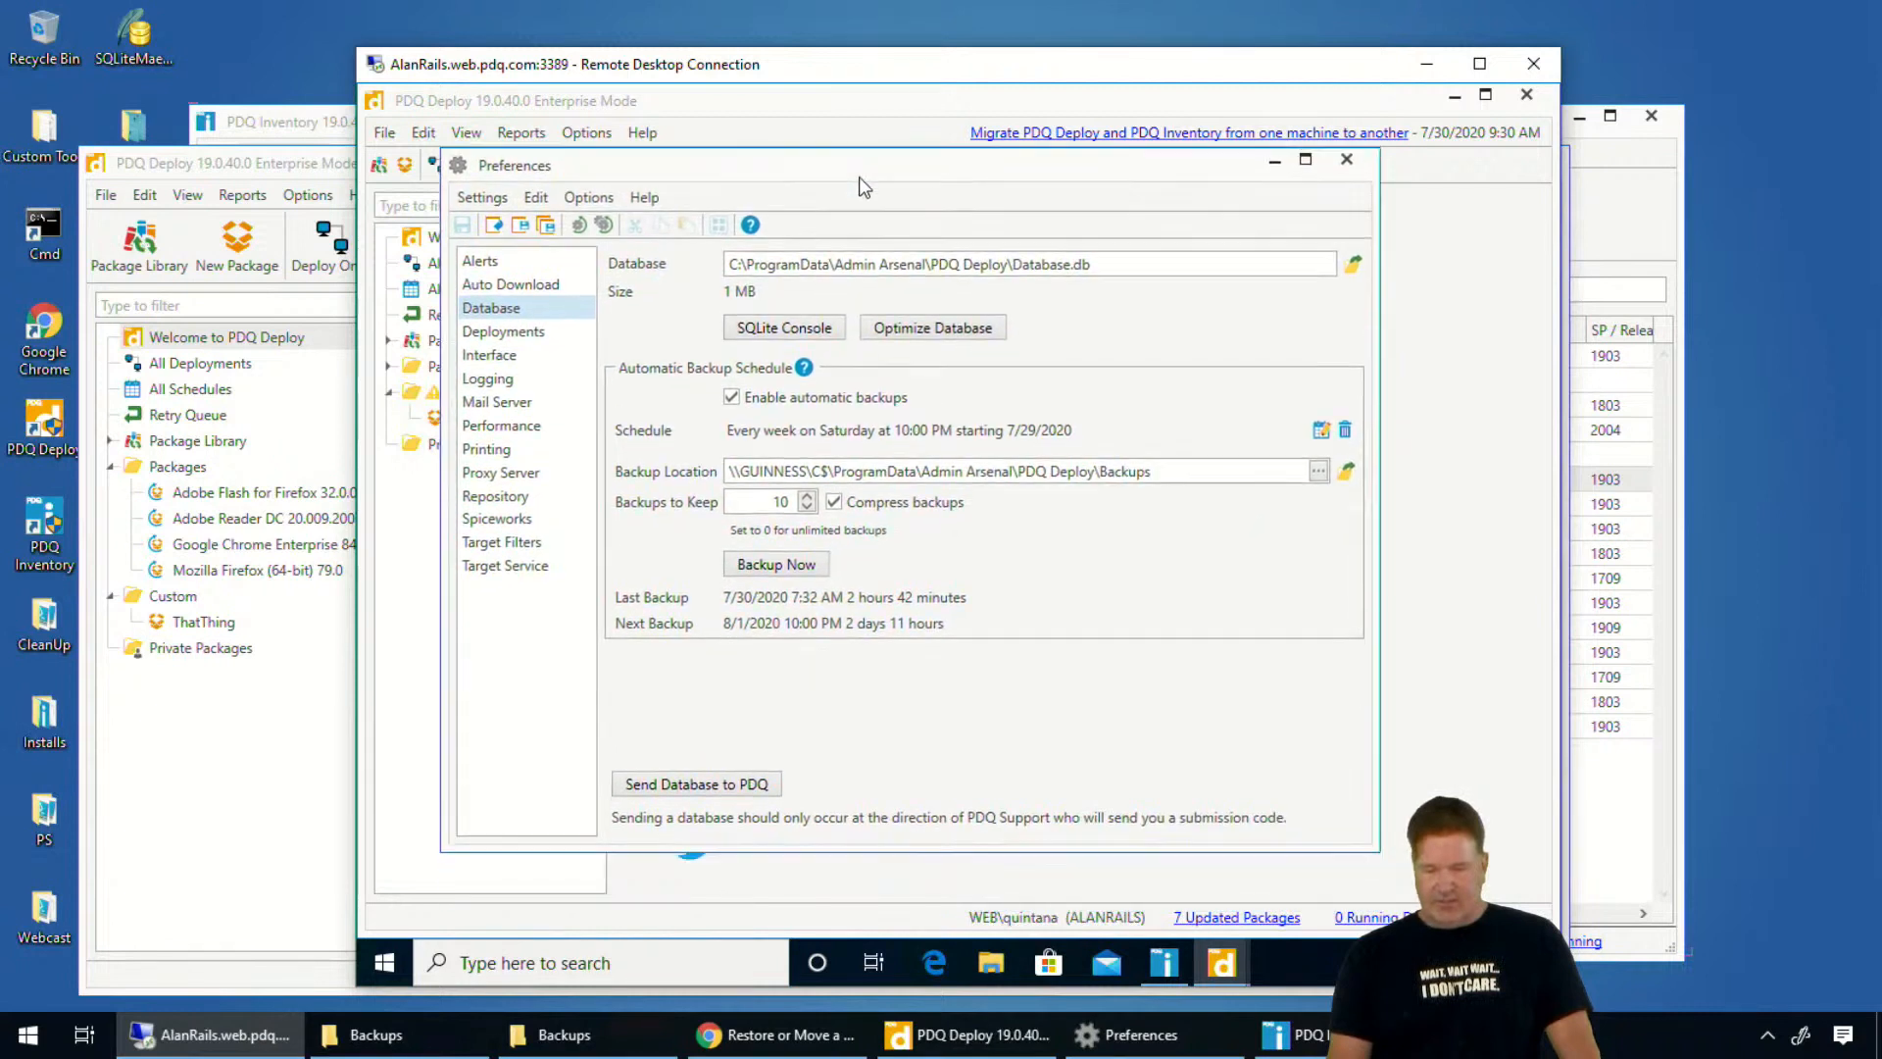
left_click(498, 496)
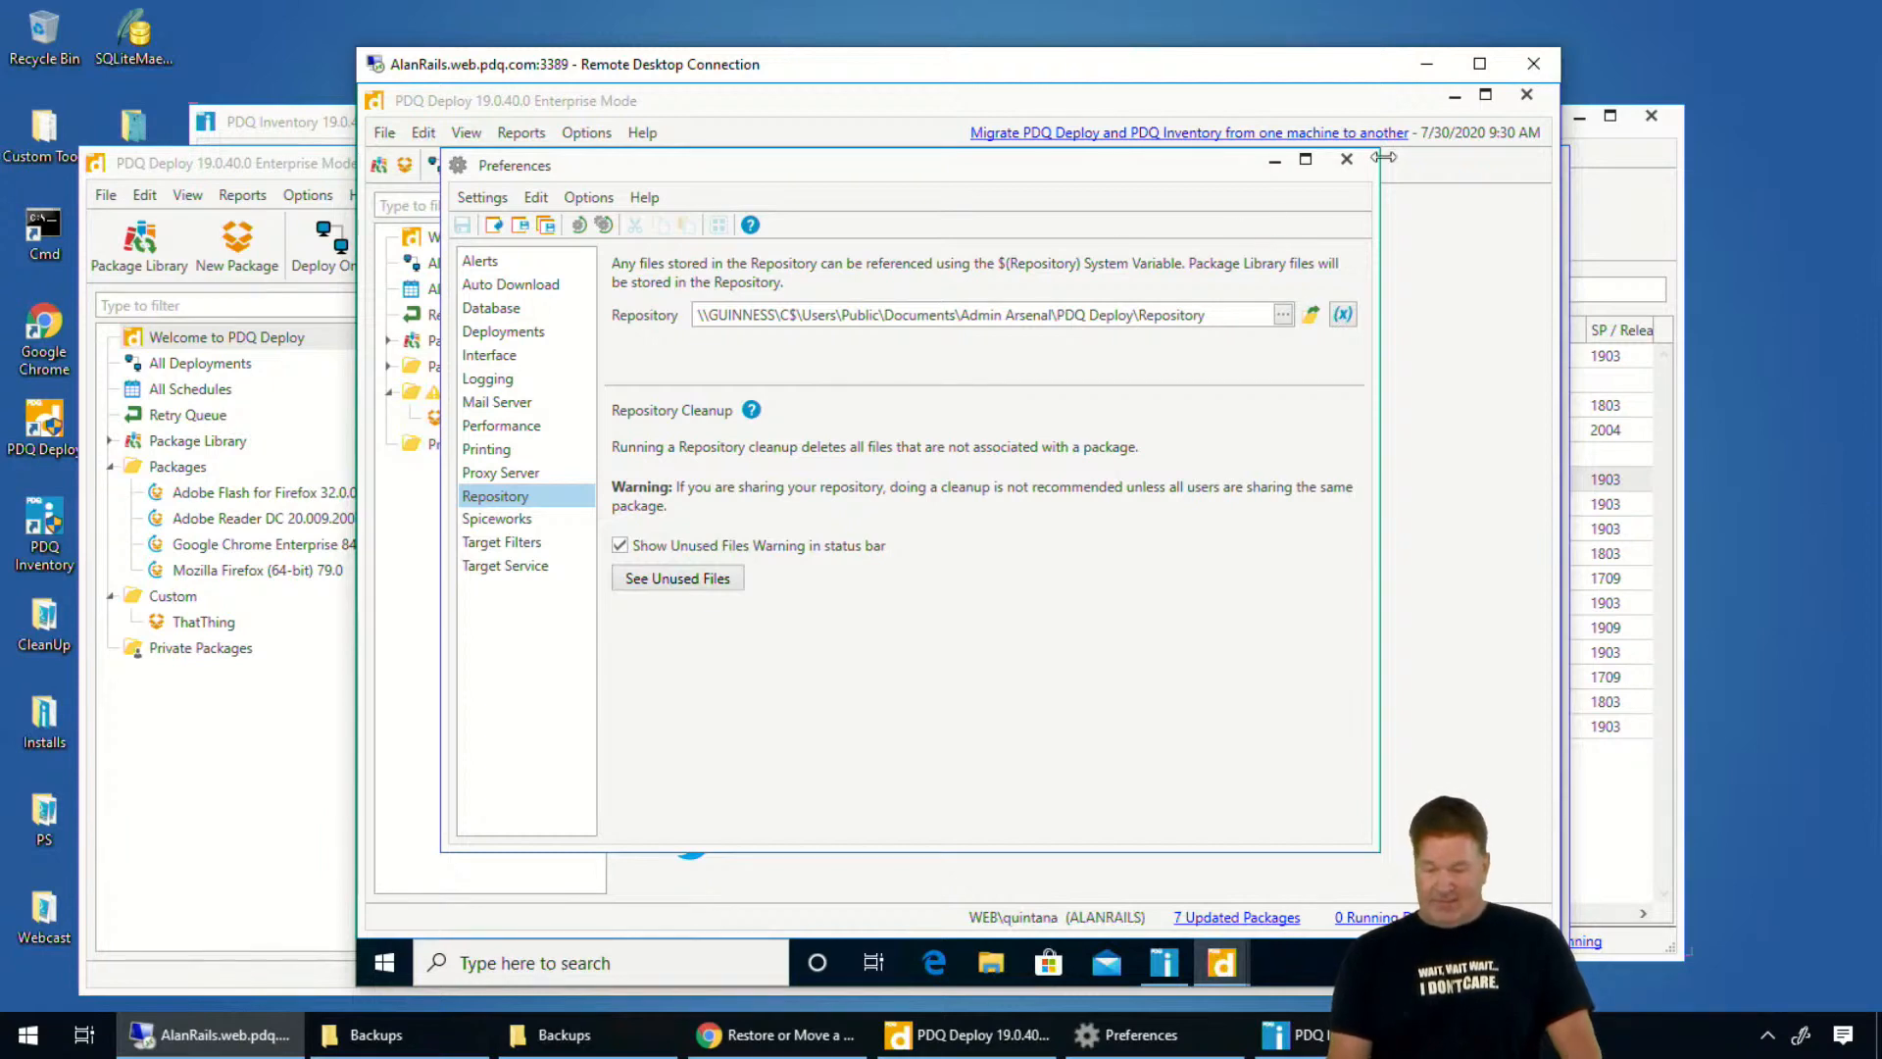
Switch to the GUINNESS PDQ Deploy console and open its Preferences
left_click(201, 851)
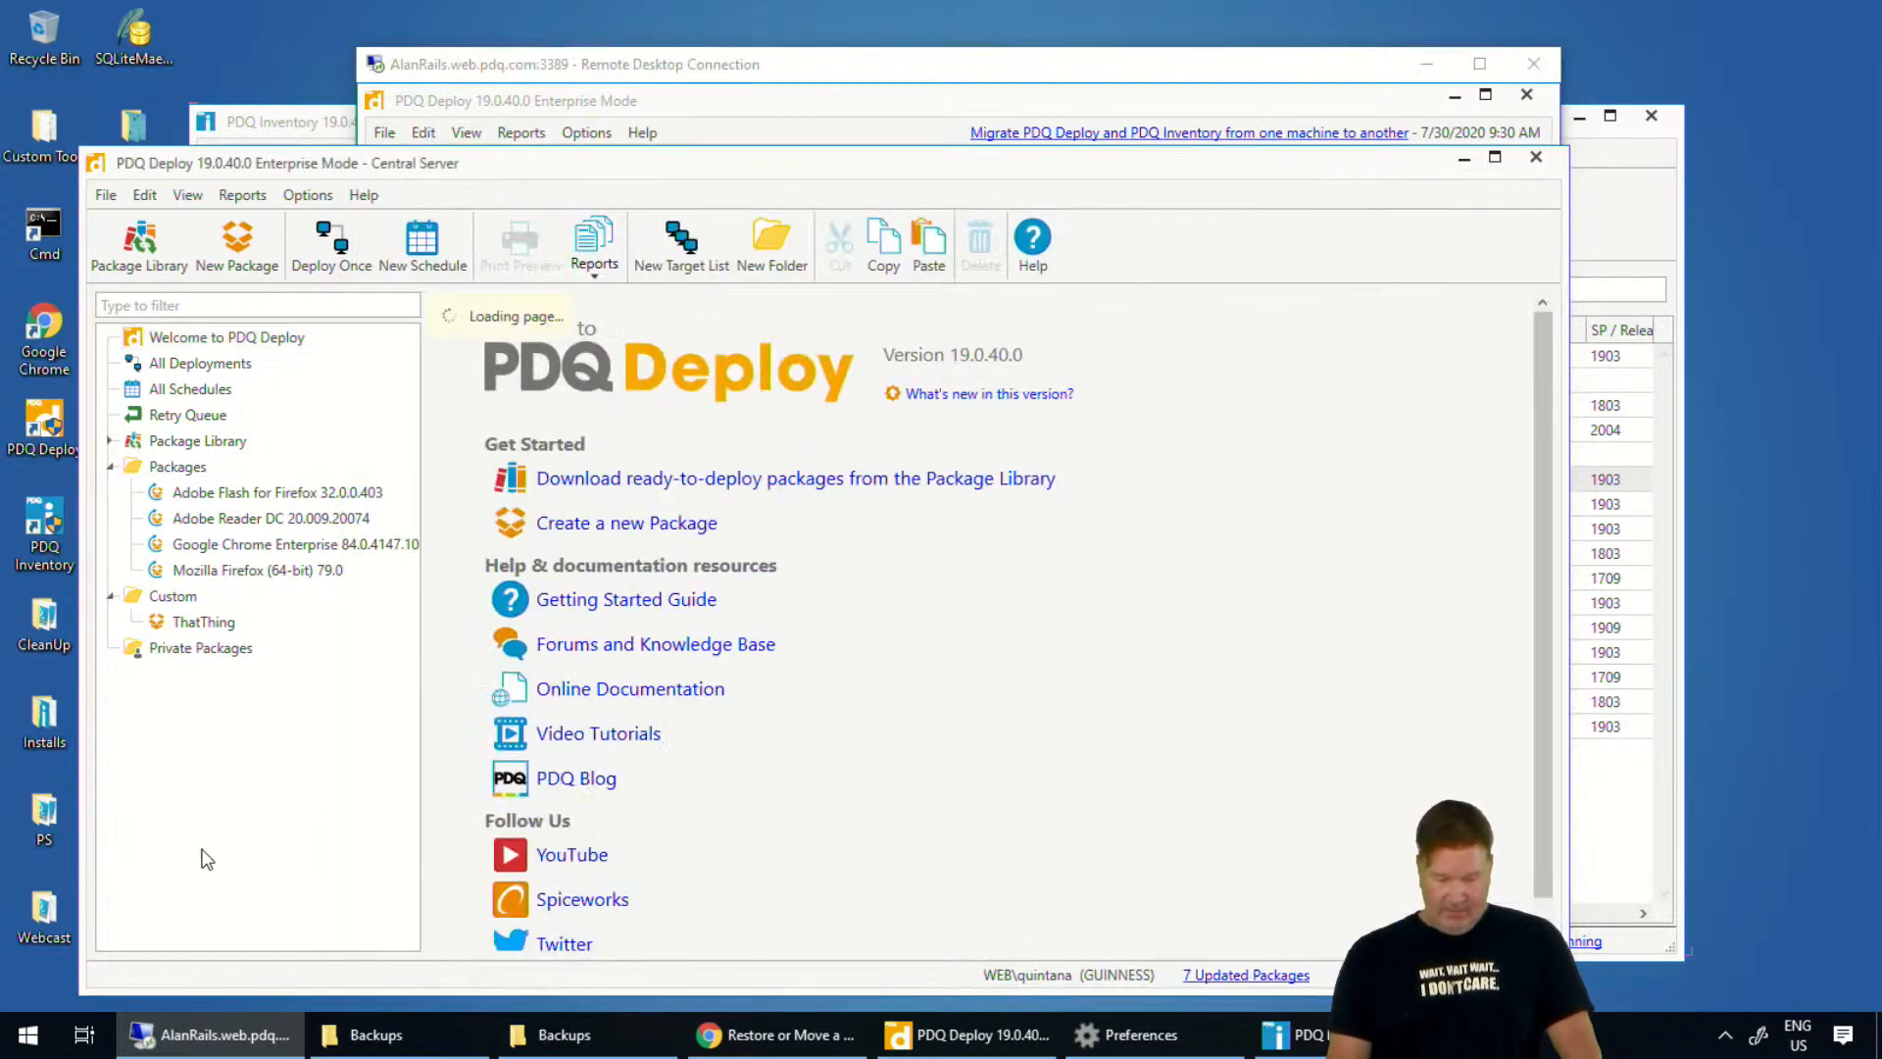
left_click(312, 200)
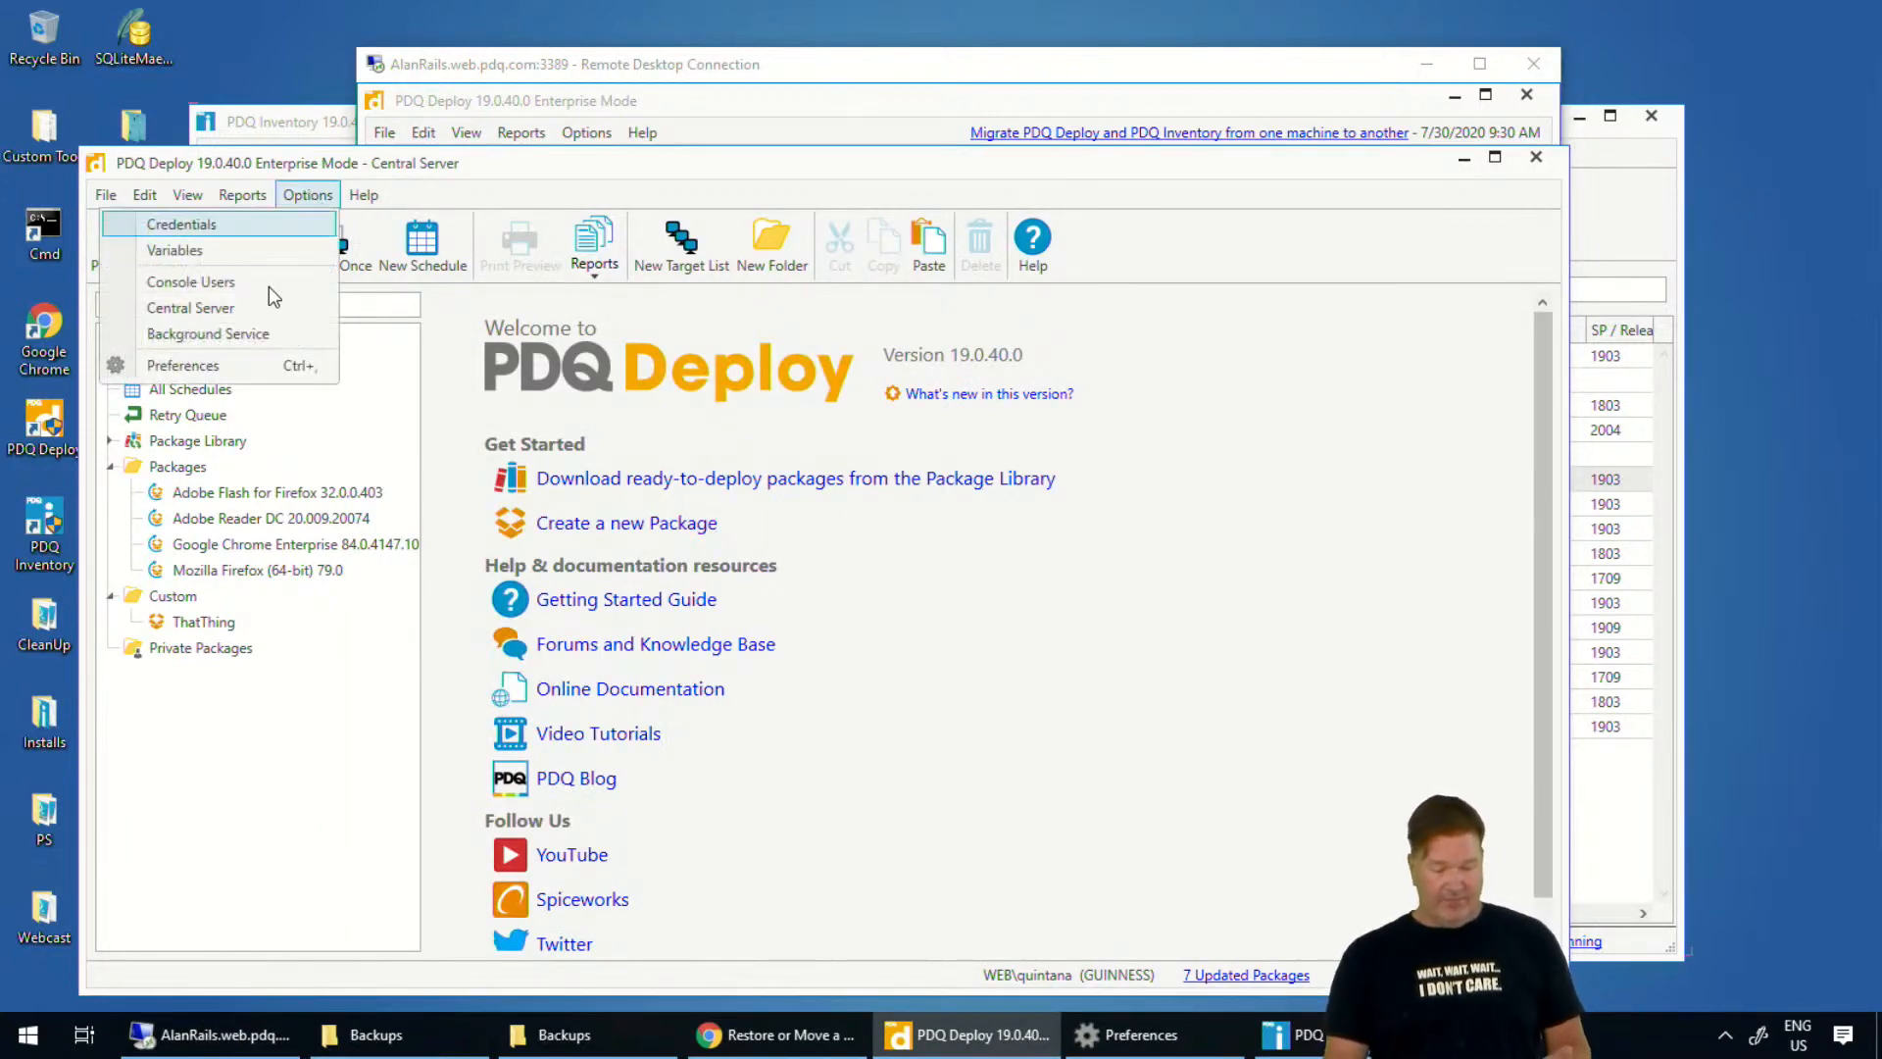
left_click(227, 376)
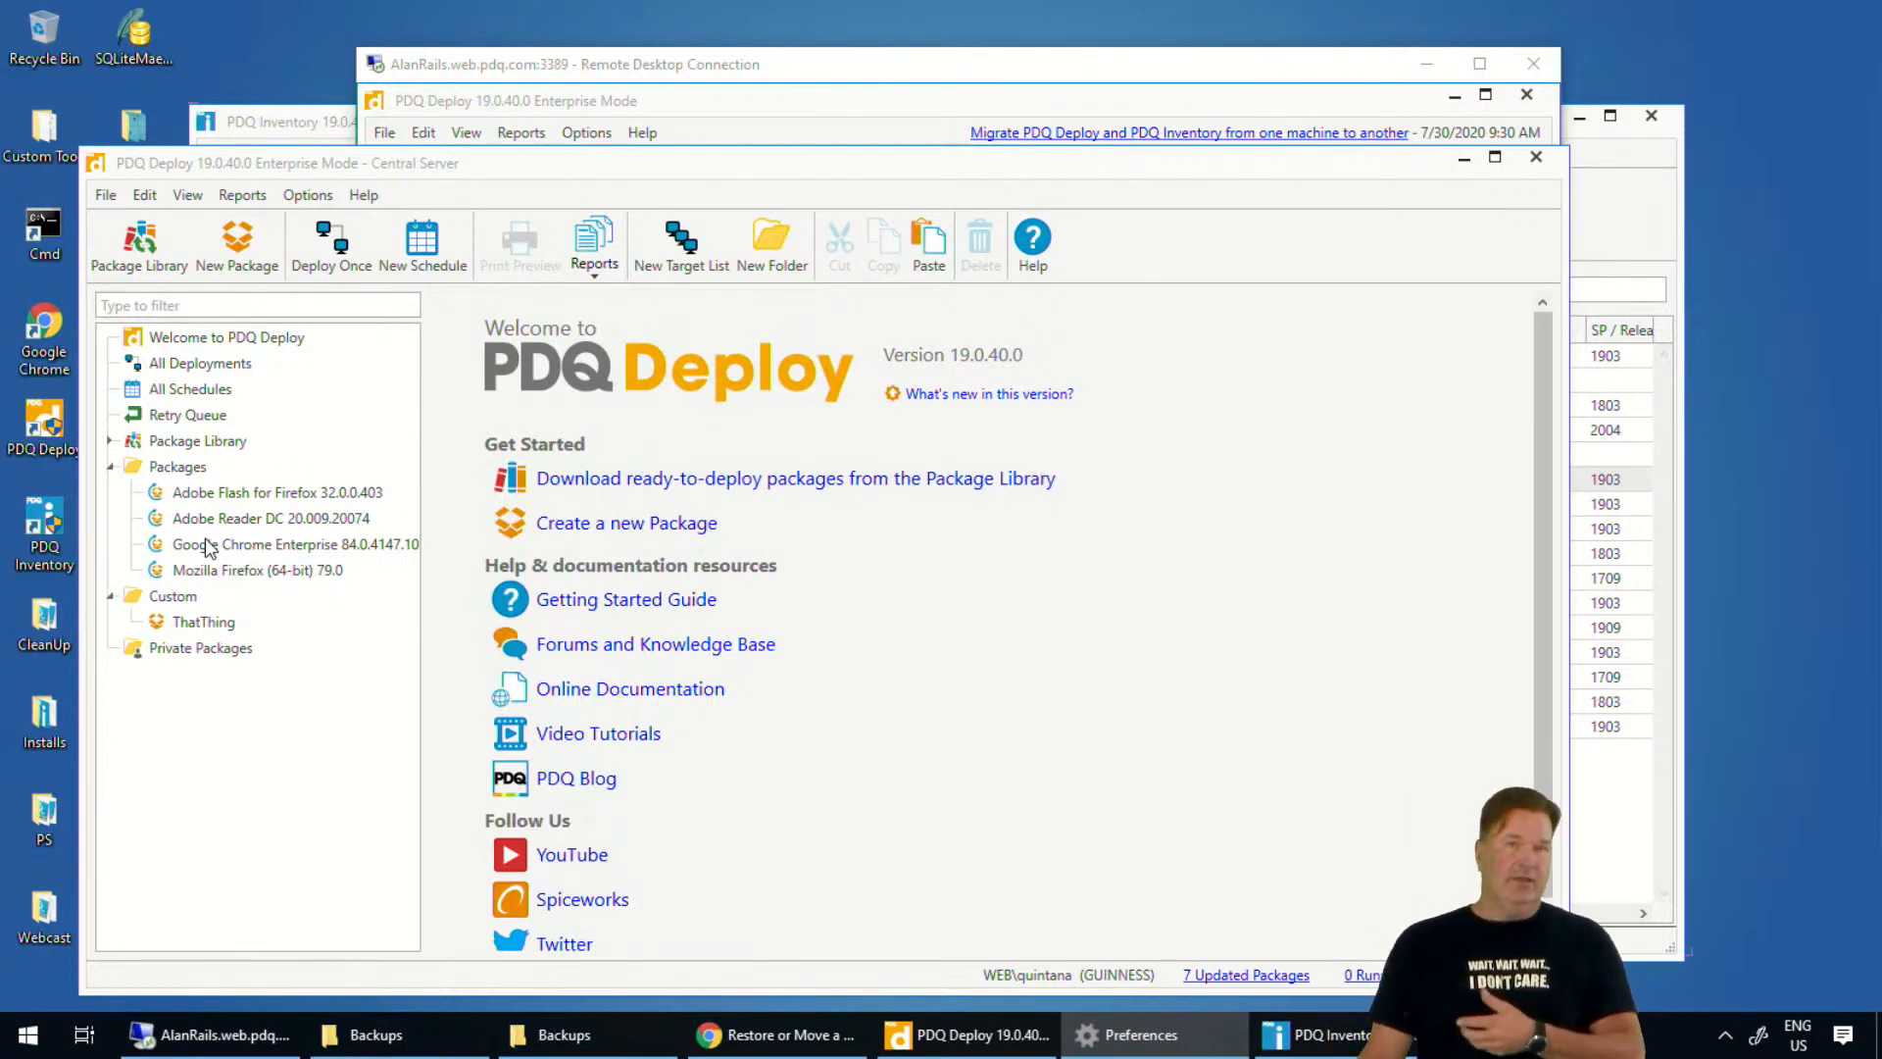
Browse the local Backups window to C:\Users\Public\Public Documents\Admin Arsenal\PDQ Deploy\Repository
left_click(372, 1034)
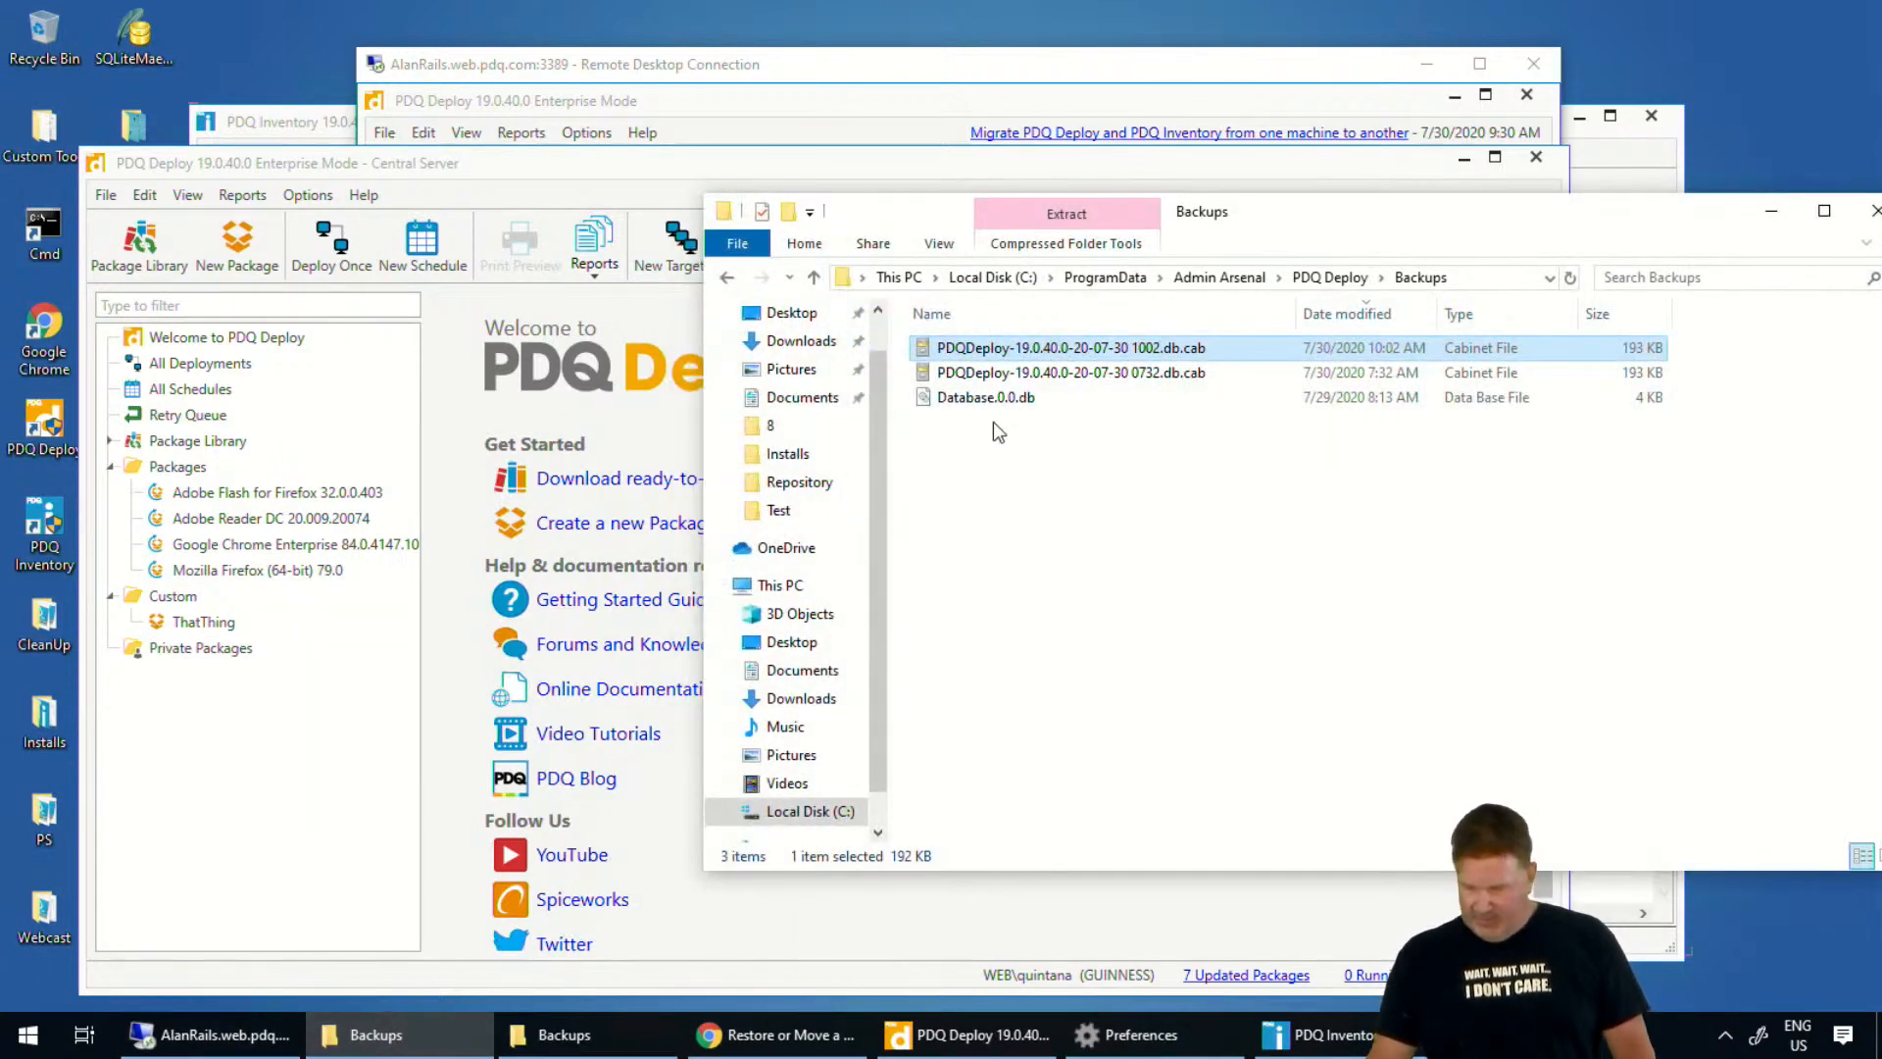
left_click(1218, 278)
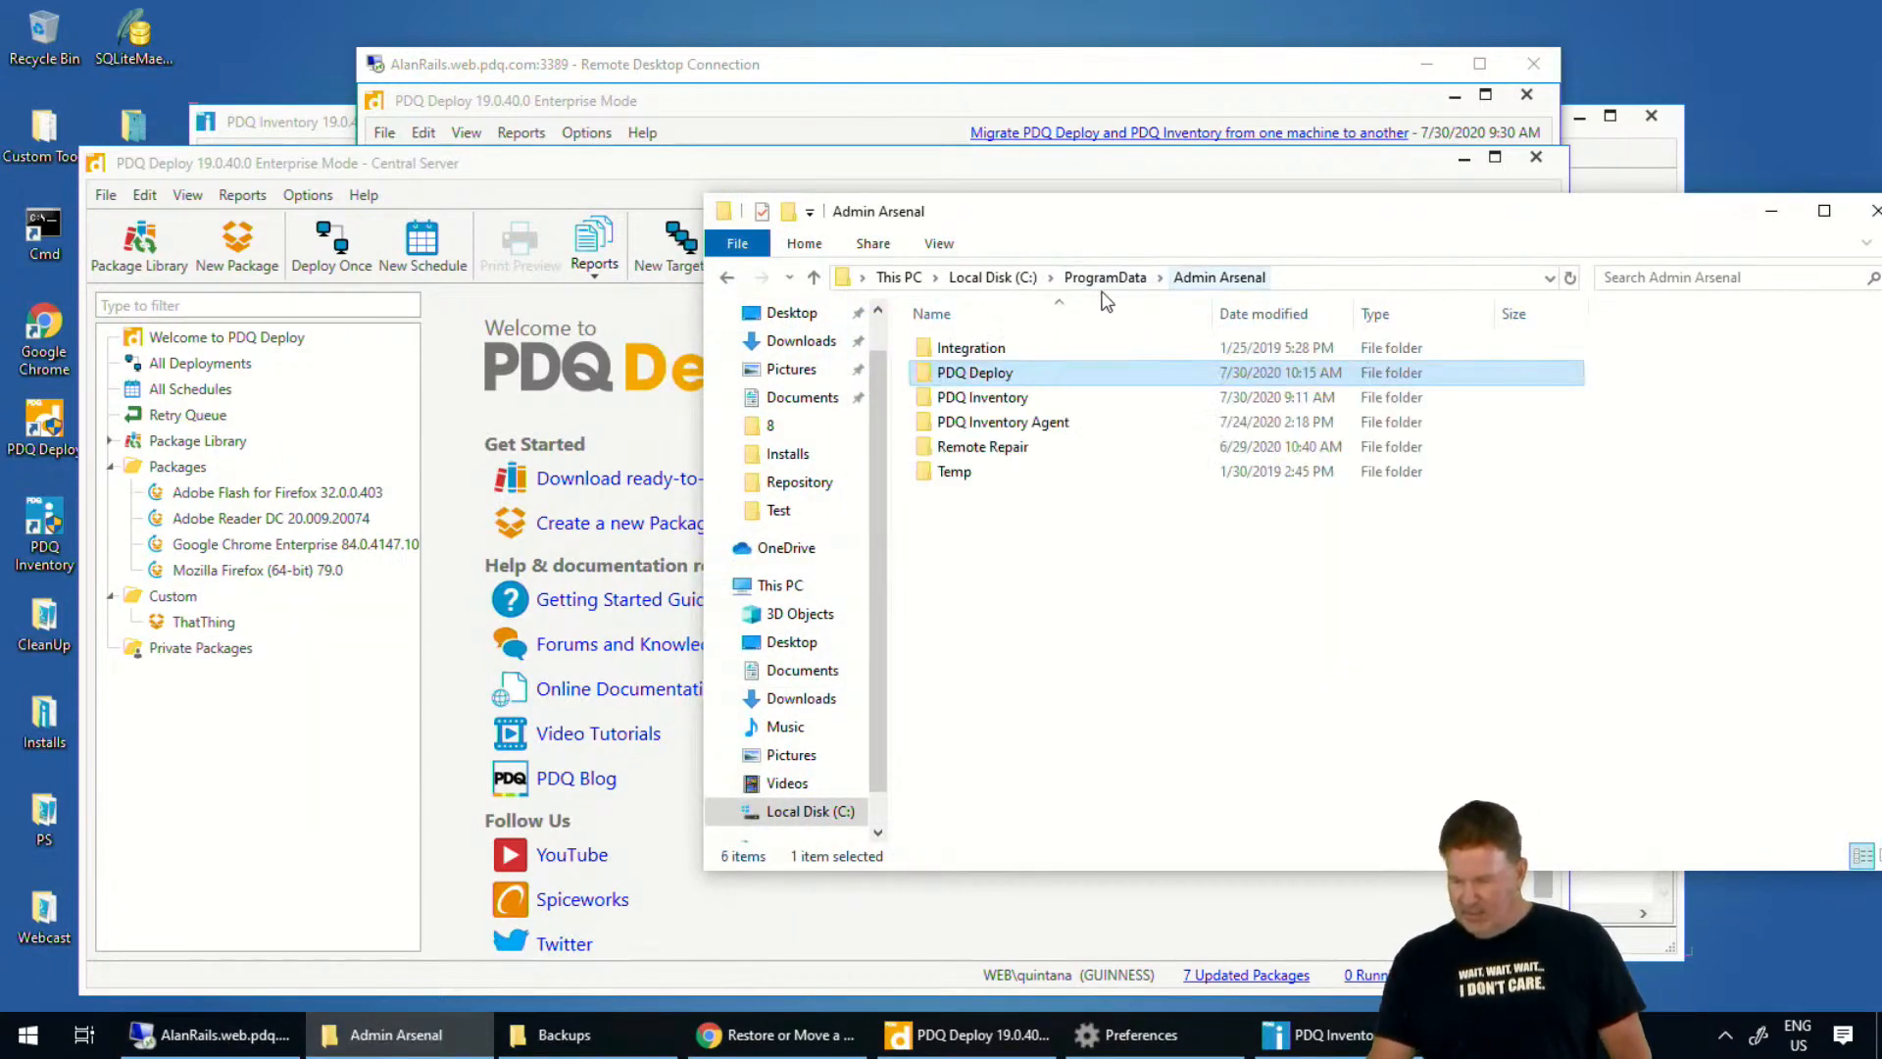
left_click(1016, 281)
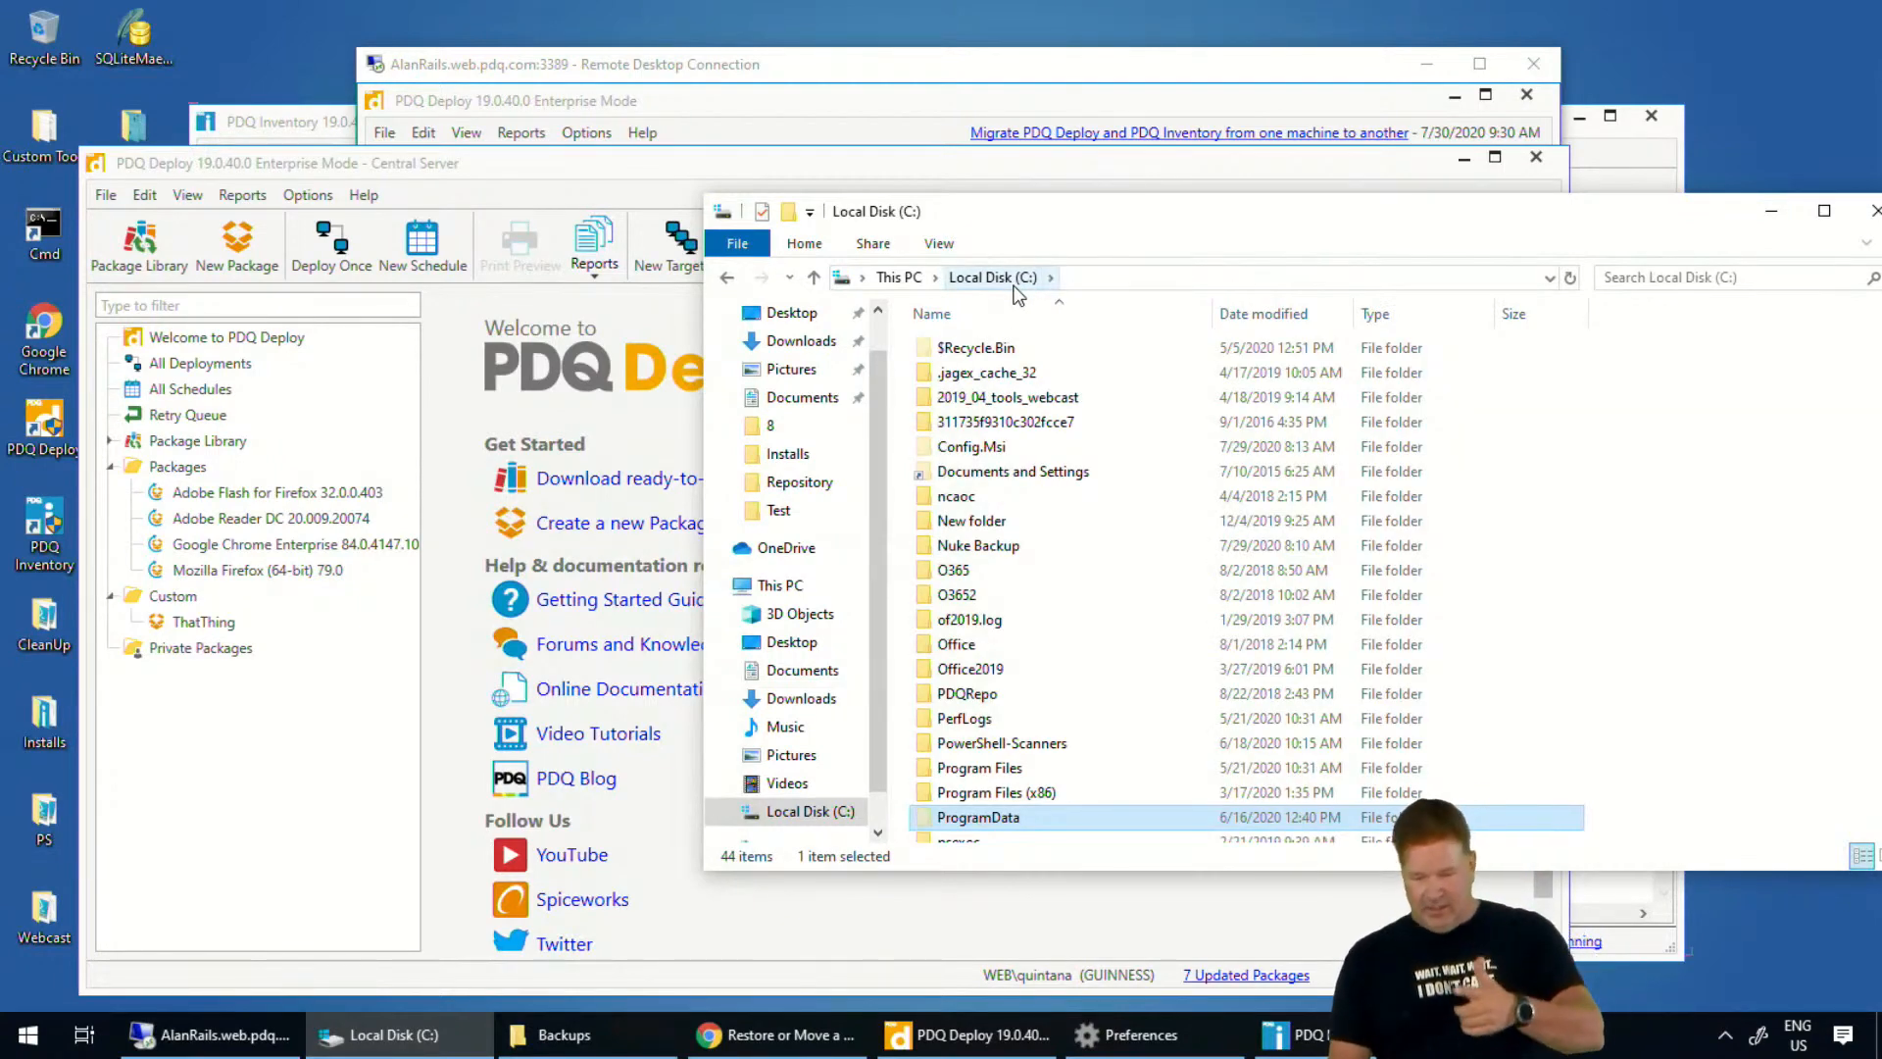
double_click(980, 816)
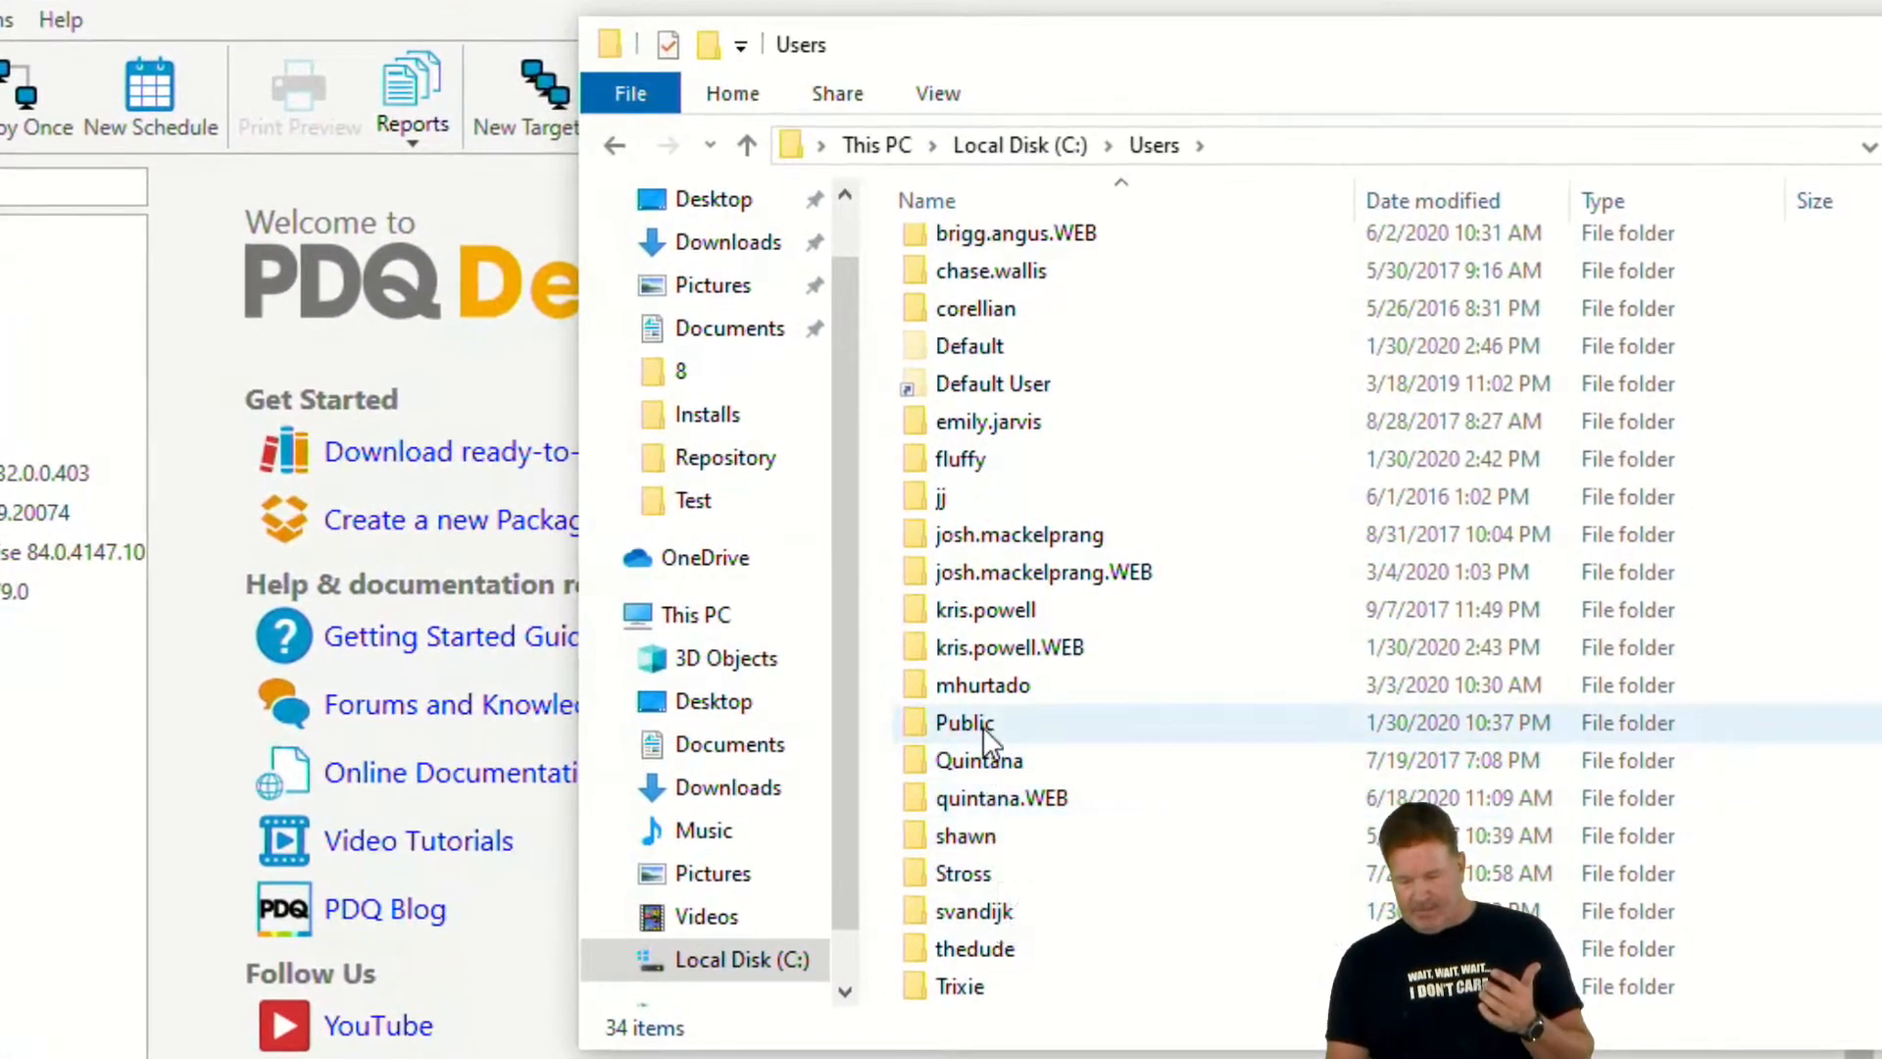
double_click(984, 732)
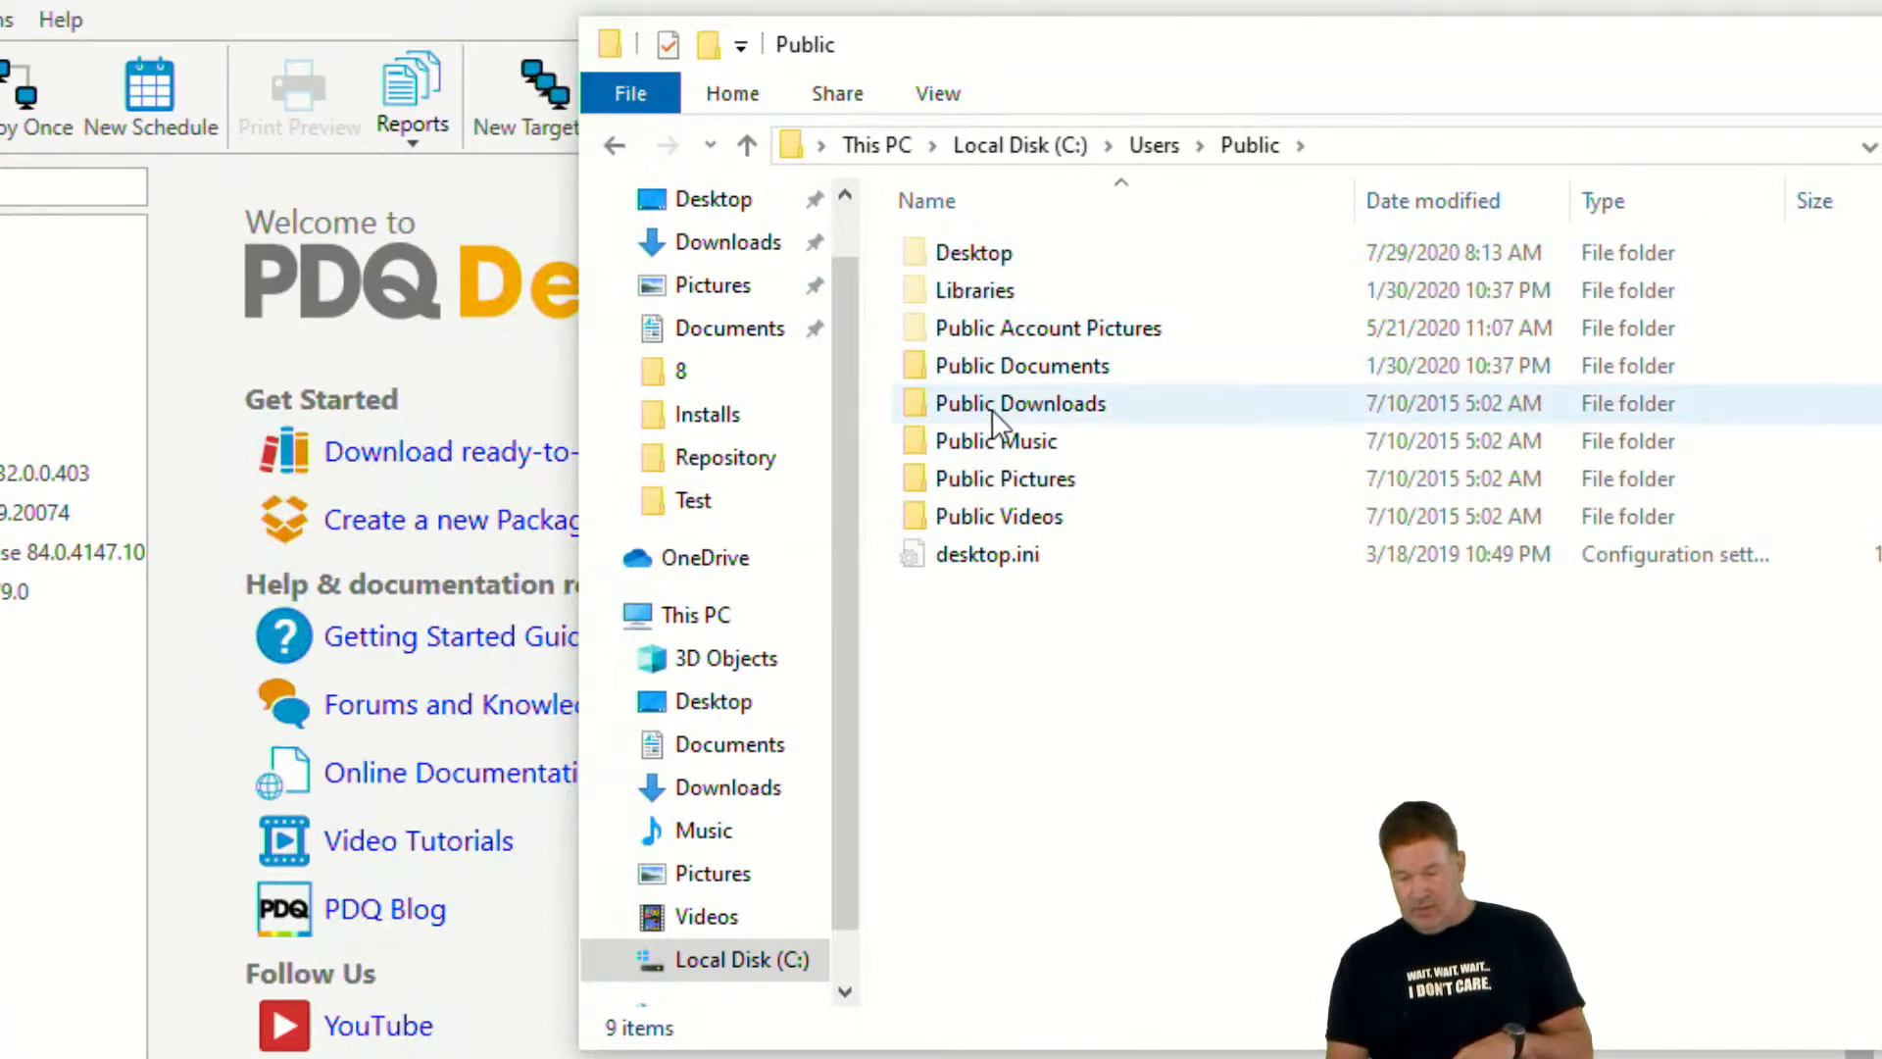
double_click(1011, 368)
double_click(1005, 254)
double_click(1007, 257)
double_click(996, 256)
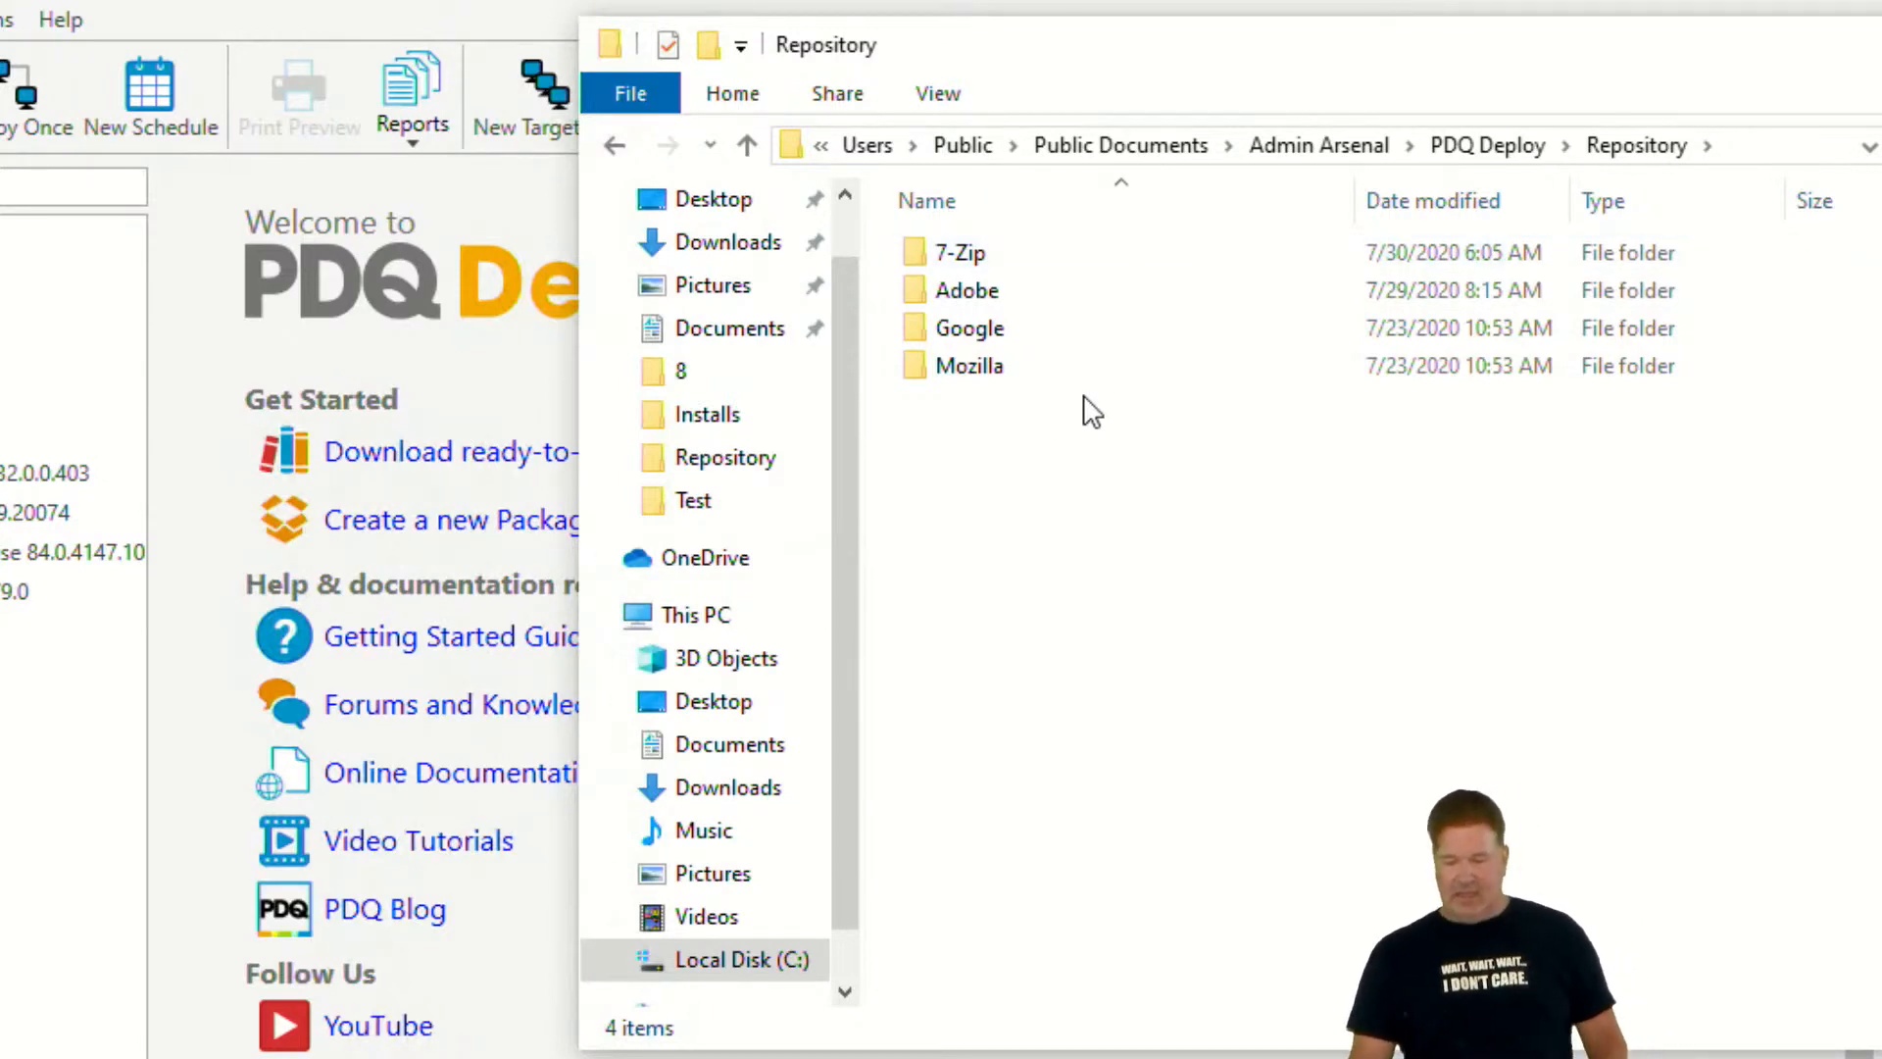
Browse the network Backups window to alanrails\c$\Users\Public\Public Documents\Admin Arsenal\PDQ Deploy\Repository
key("alt+Tab")
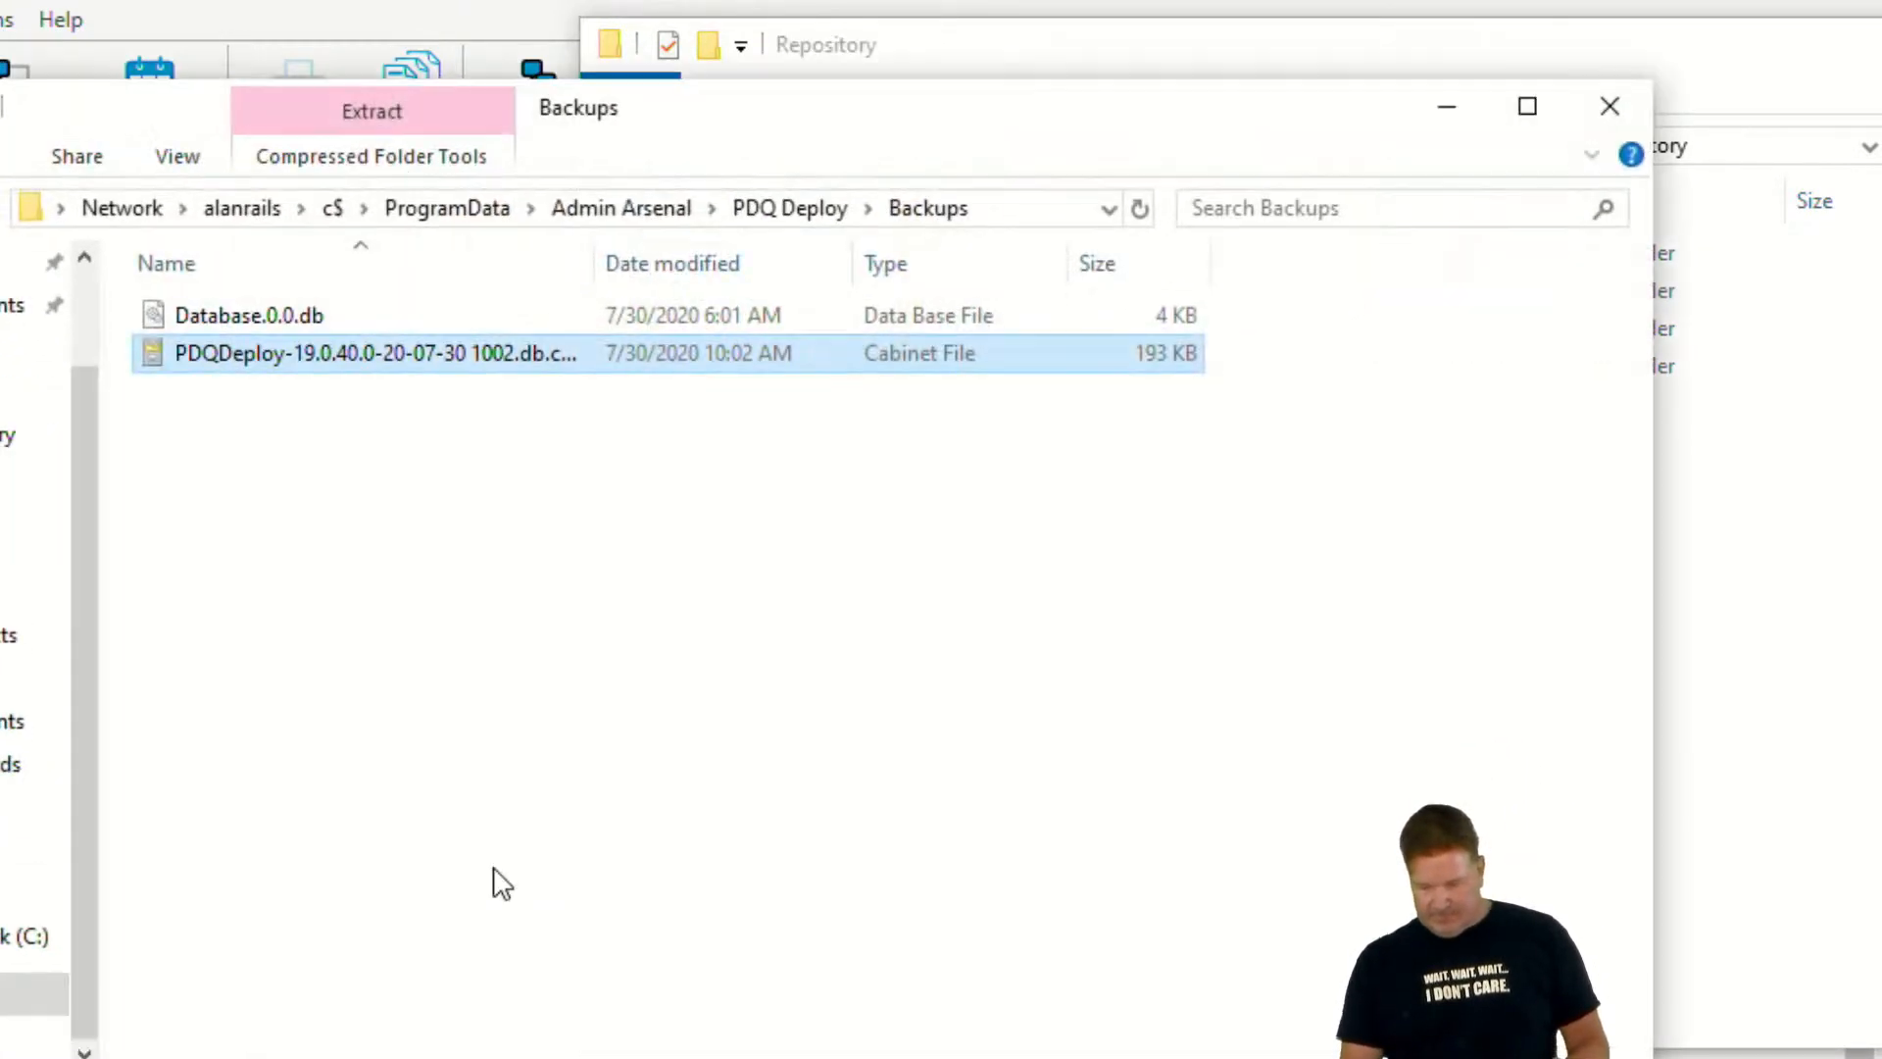
left_click(331, 208)
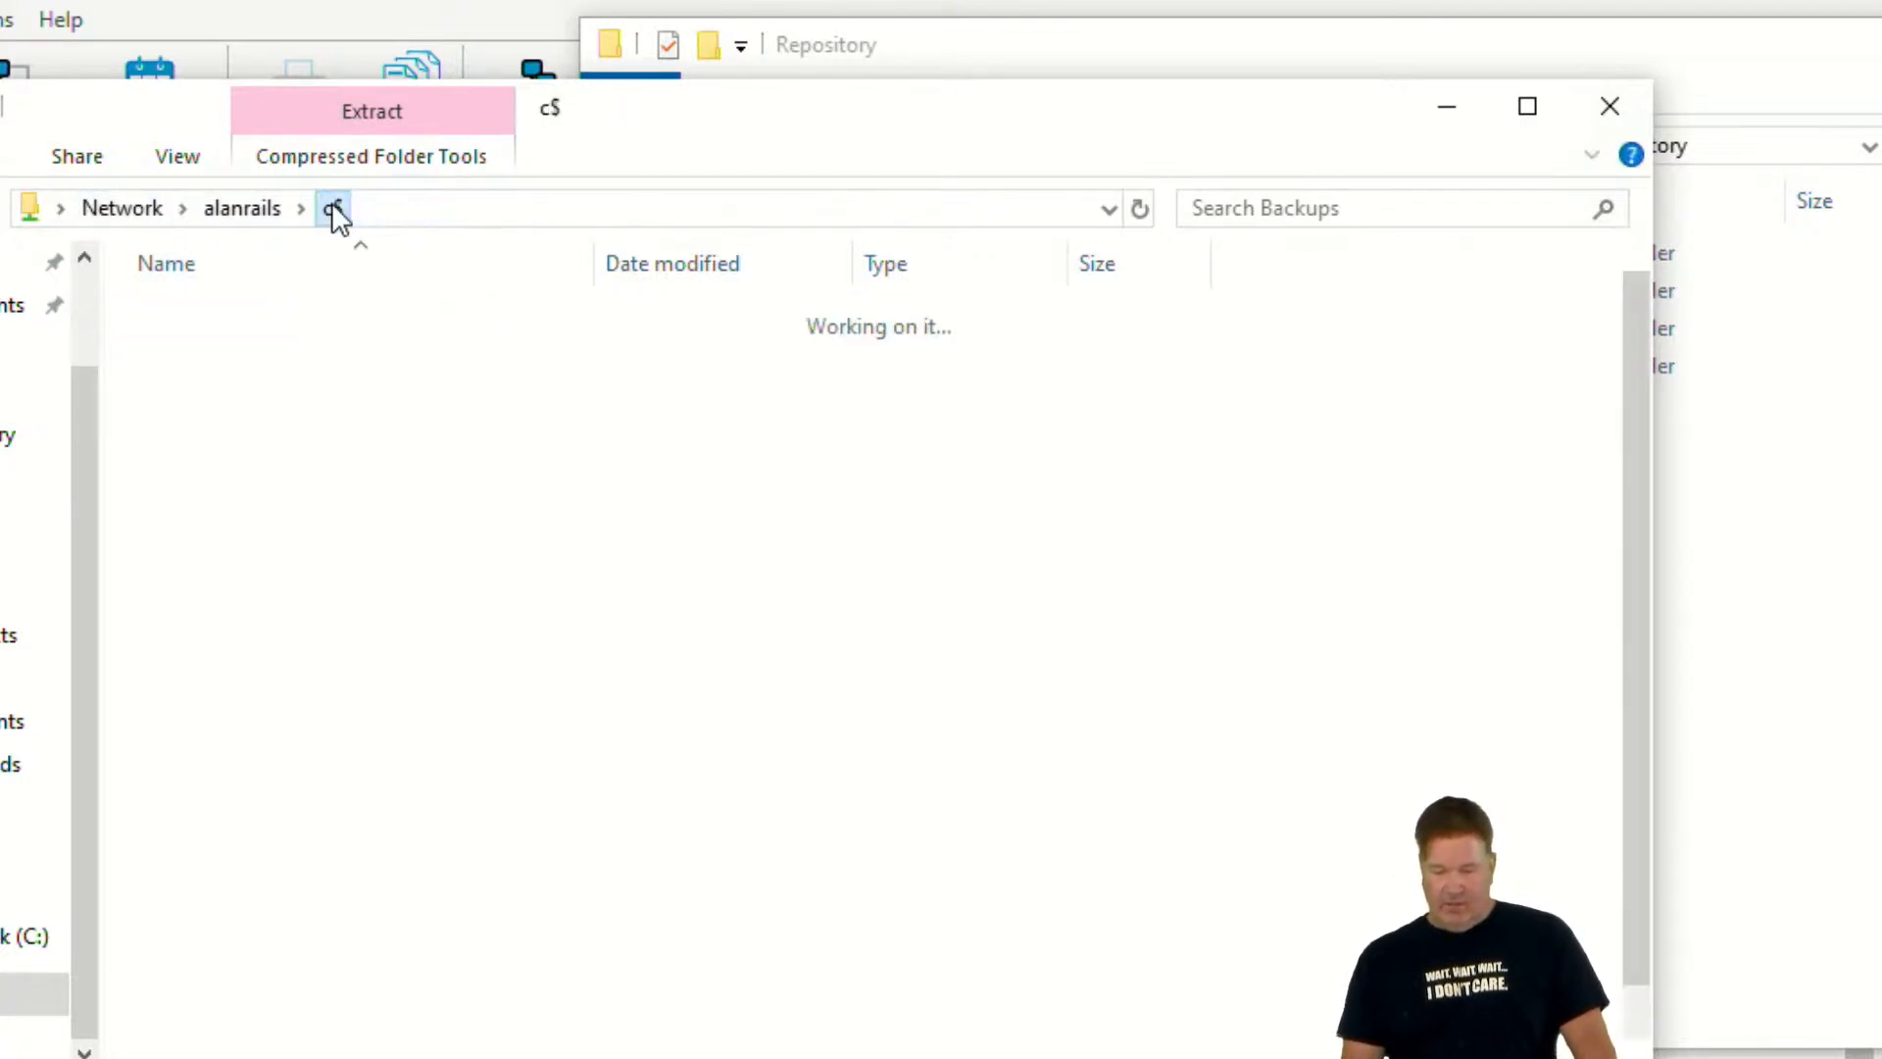
left_click(194, 697)
double_click(194, 697)
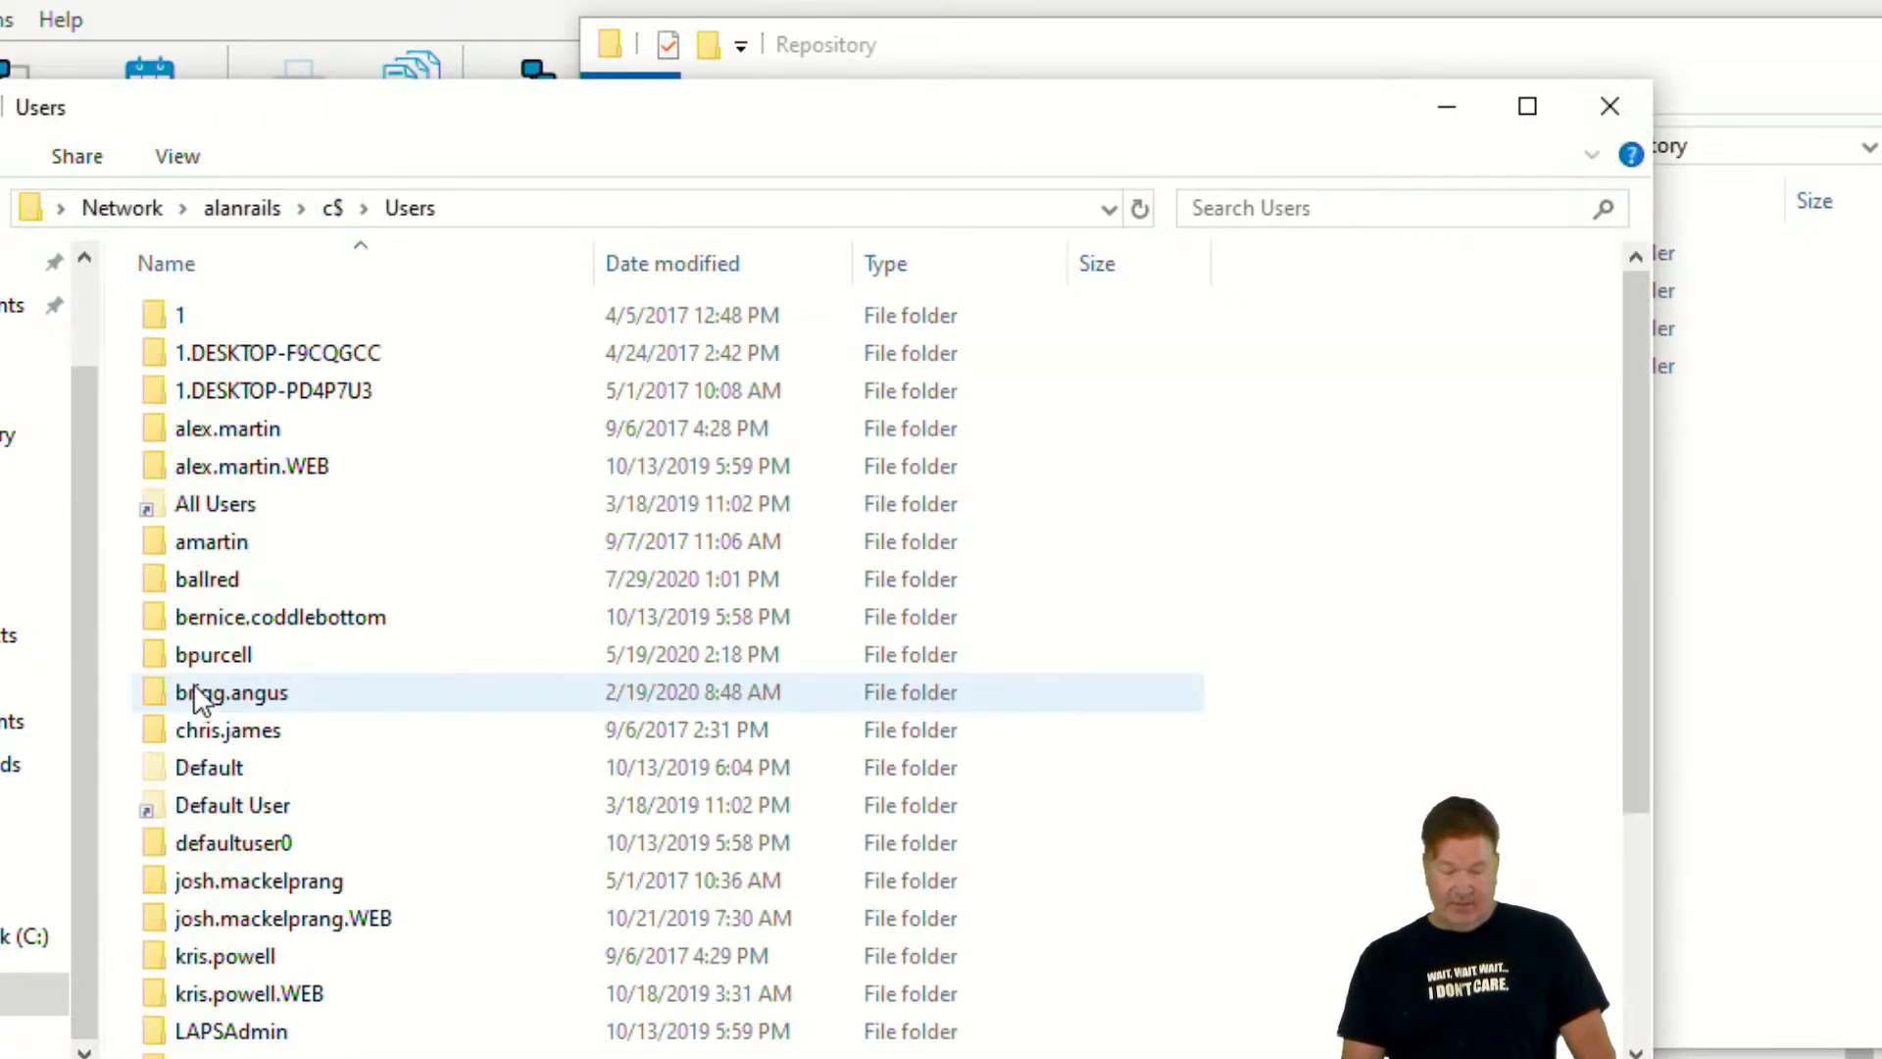
scroll(245, 601, "down", 2)
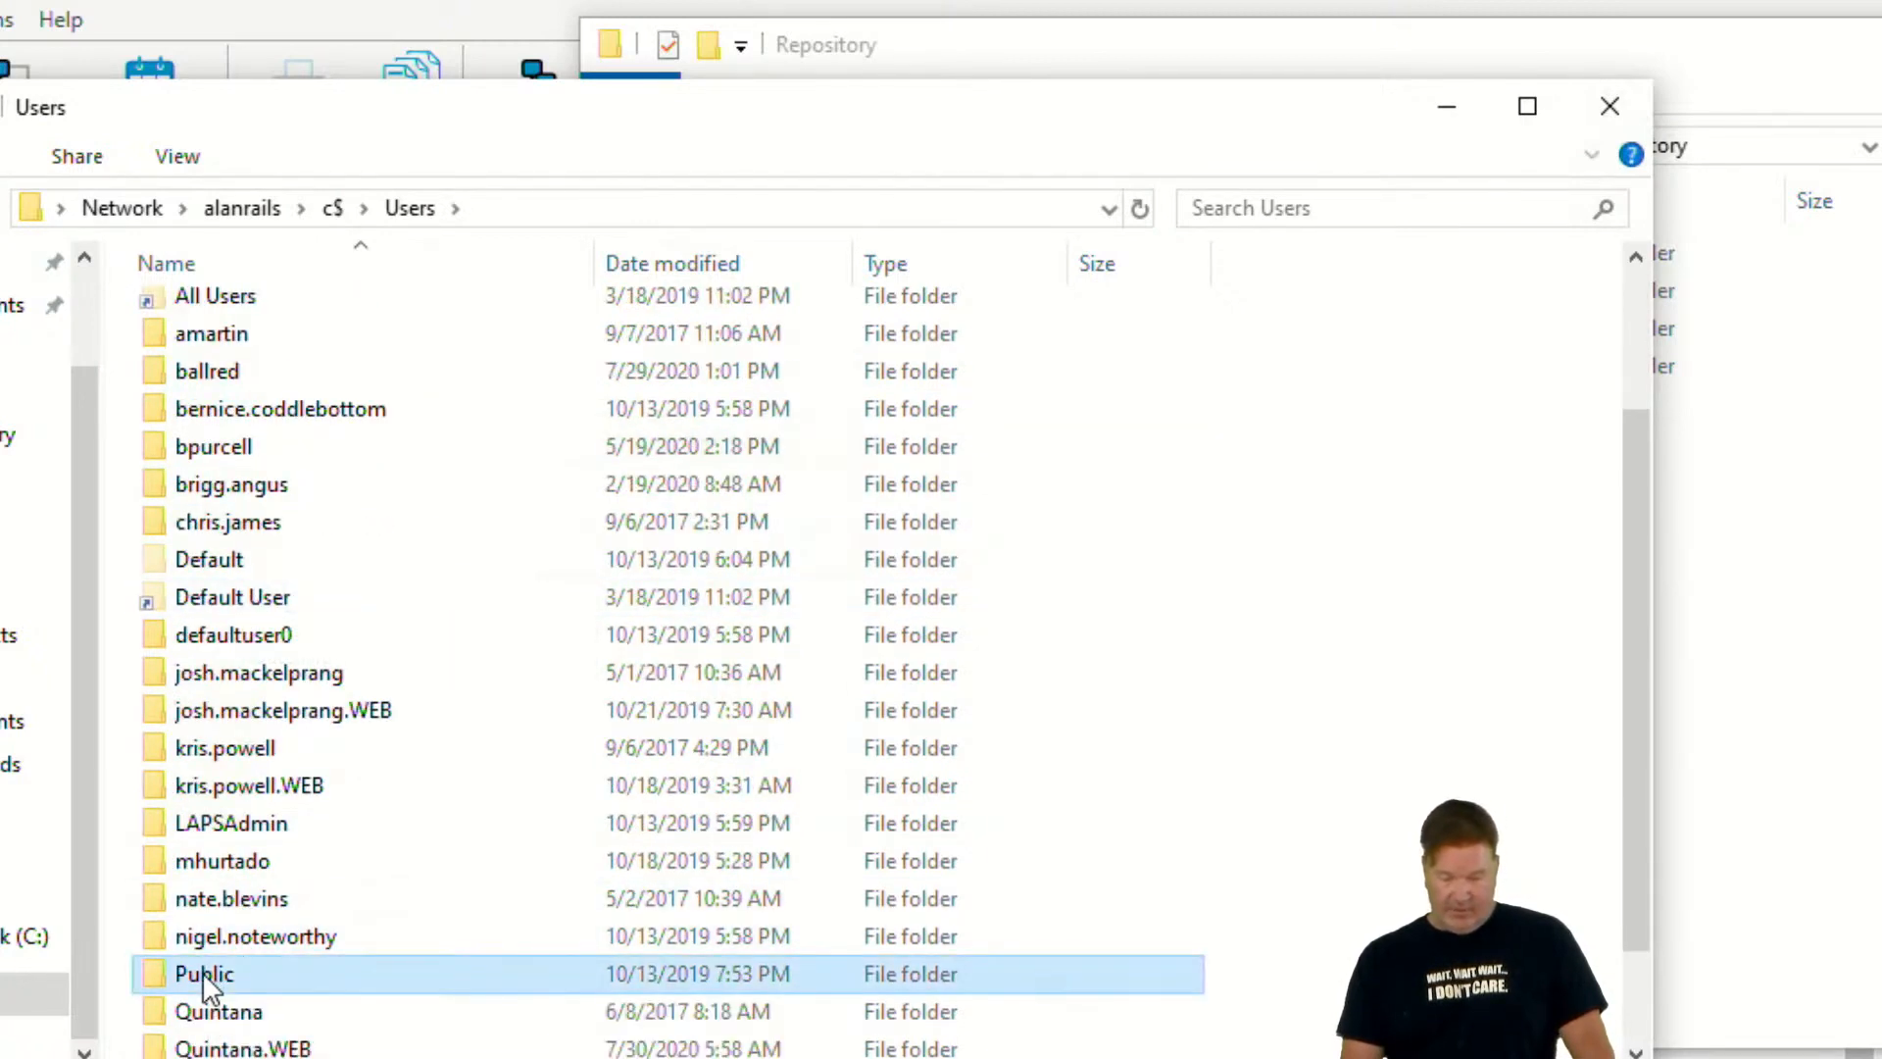
double_click(206, 974)
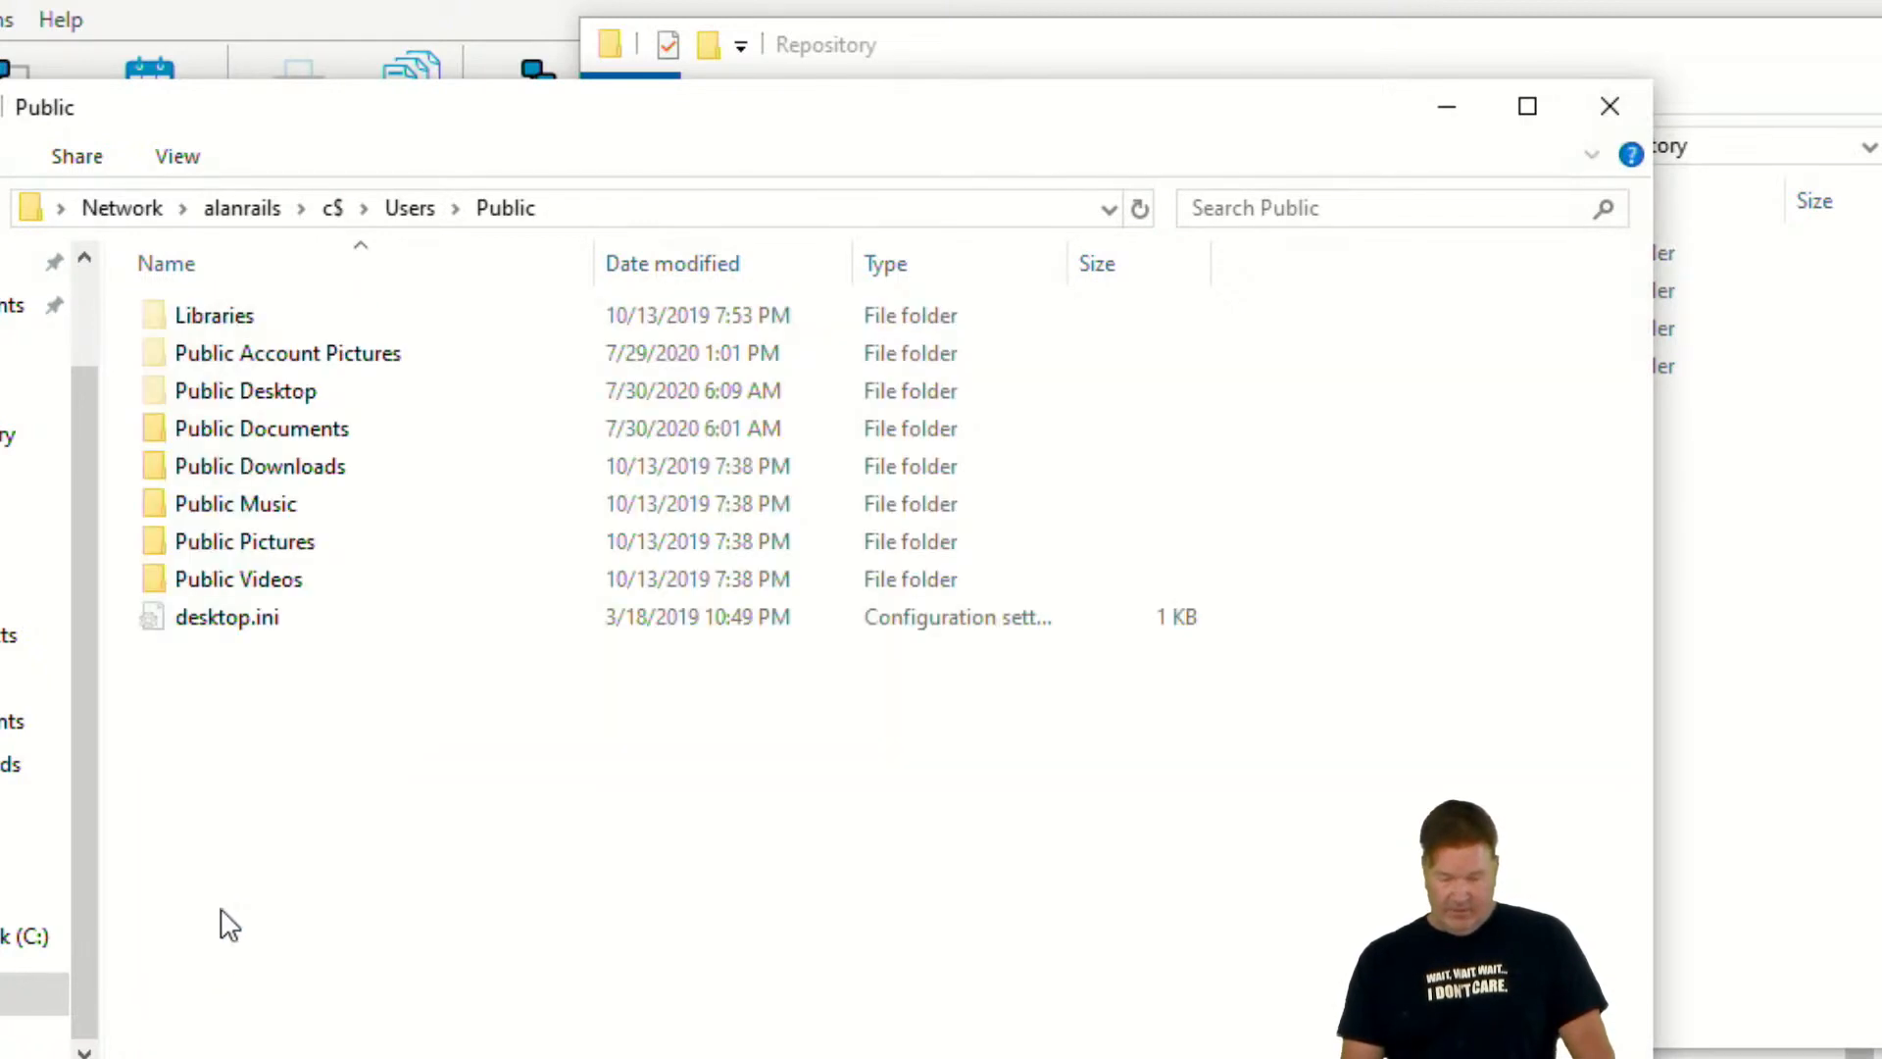
double_click(255, 420)
double_click(237, 321)
double_click(239, 323)
double_click(238, 323)
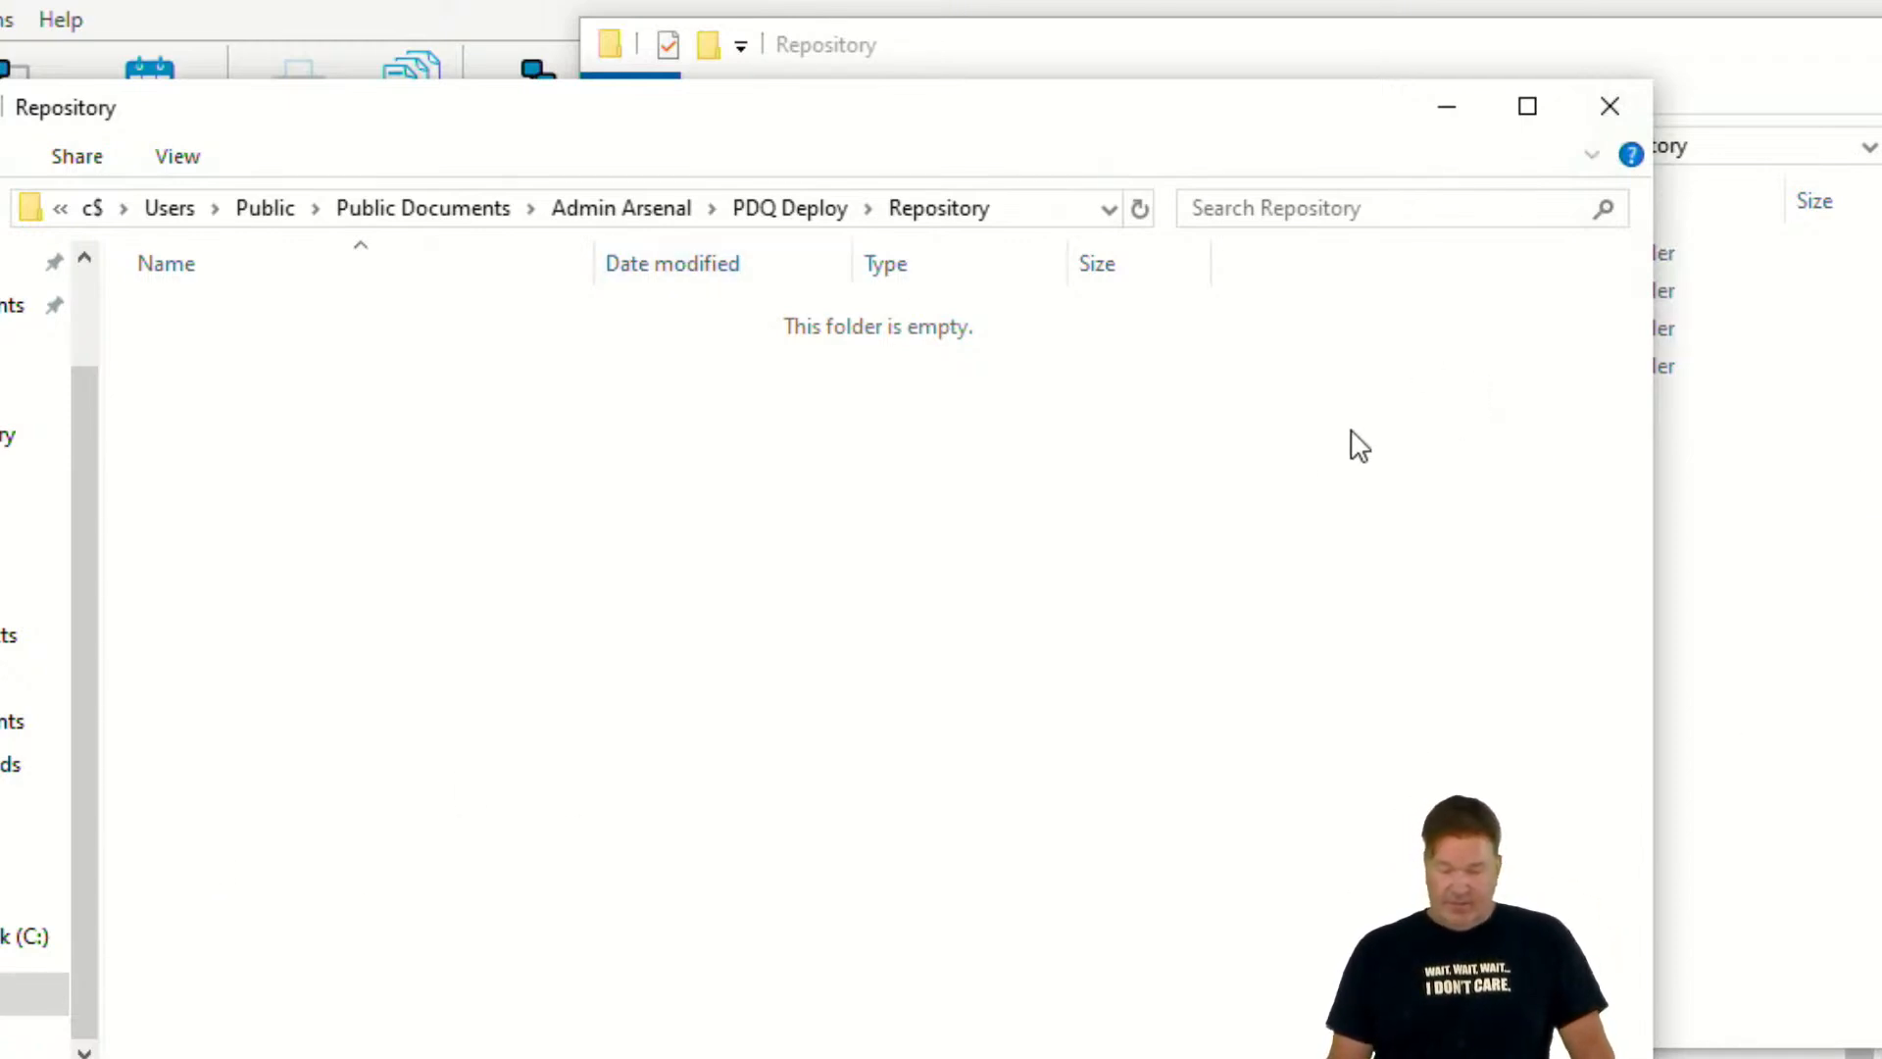
Copy the 7-Zip, Adobe, Google and Mozilla folders from the local Repository into \\web.pdq.com\breakfast\Eggs
left_click(1049, 204)
type("\\\\web")
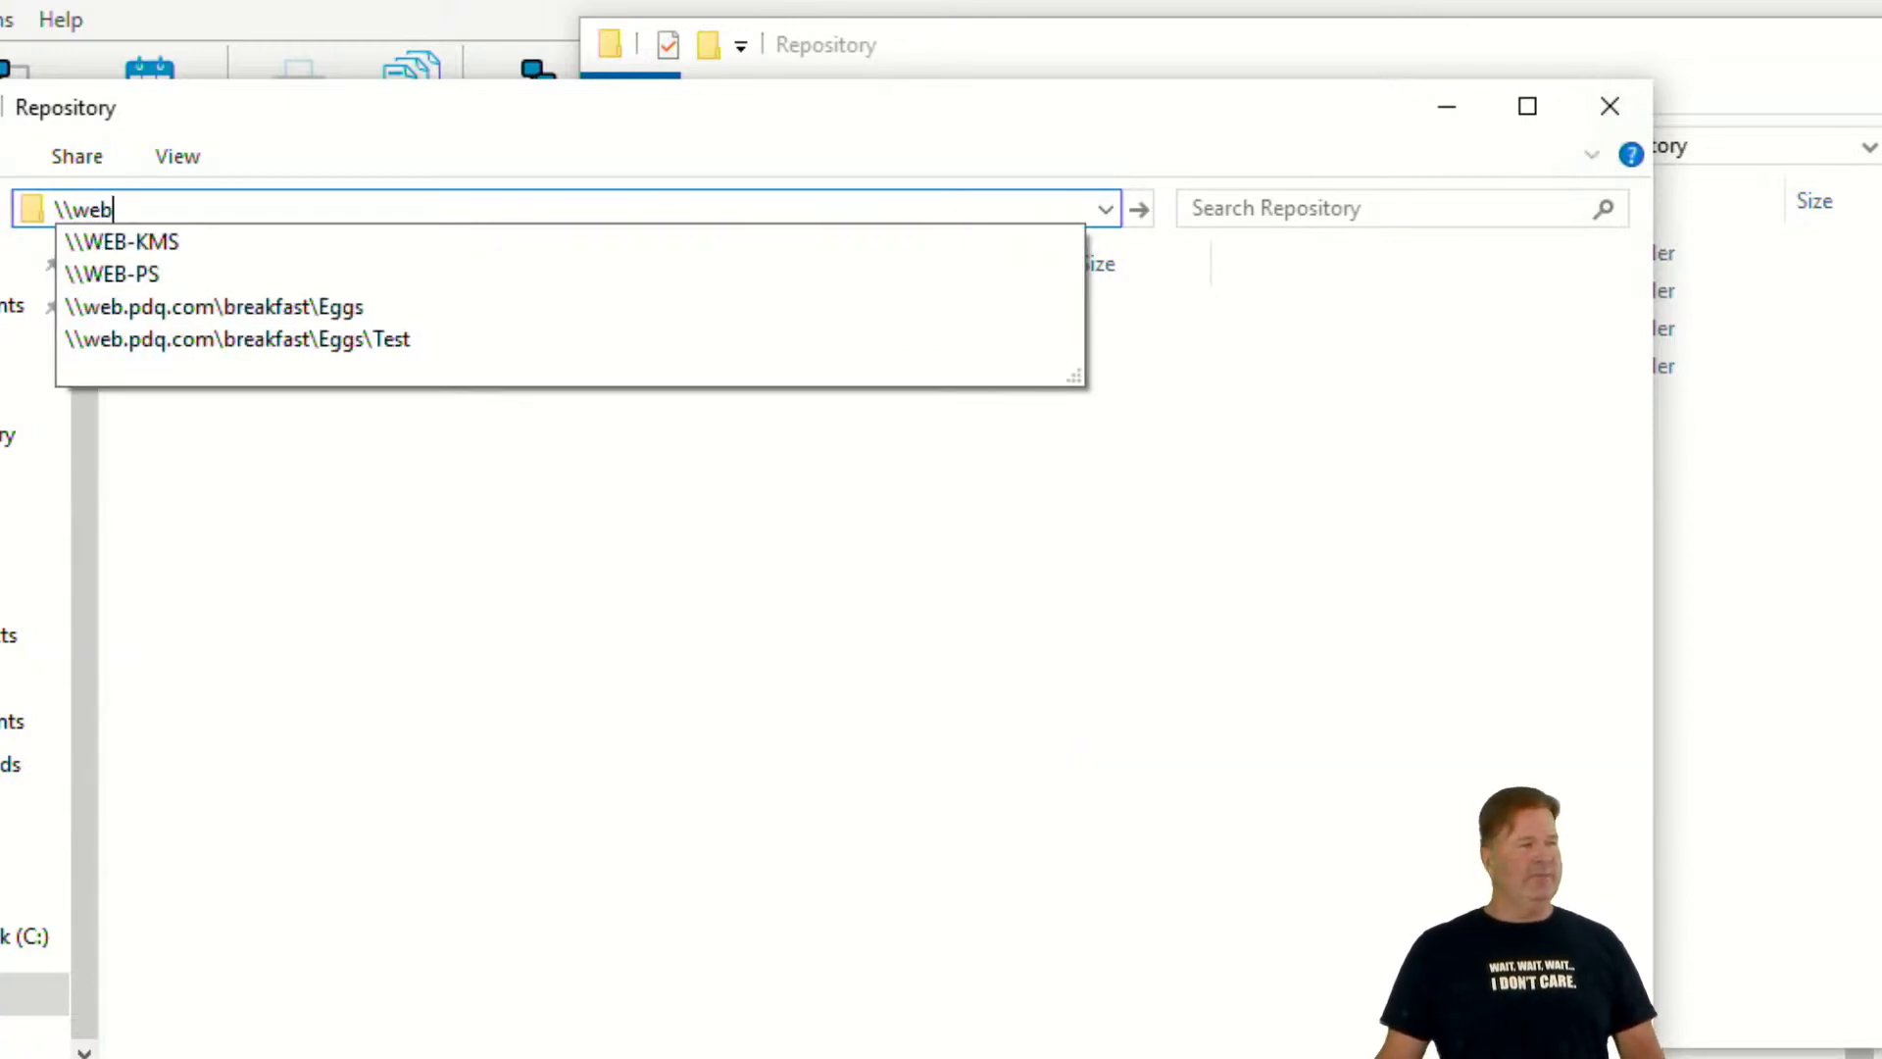
left_click(222, 306)
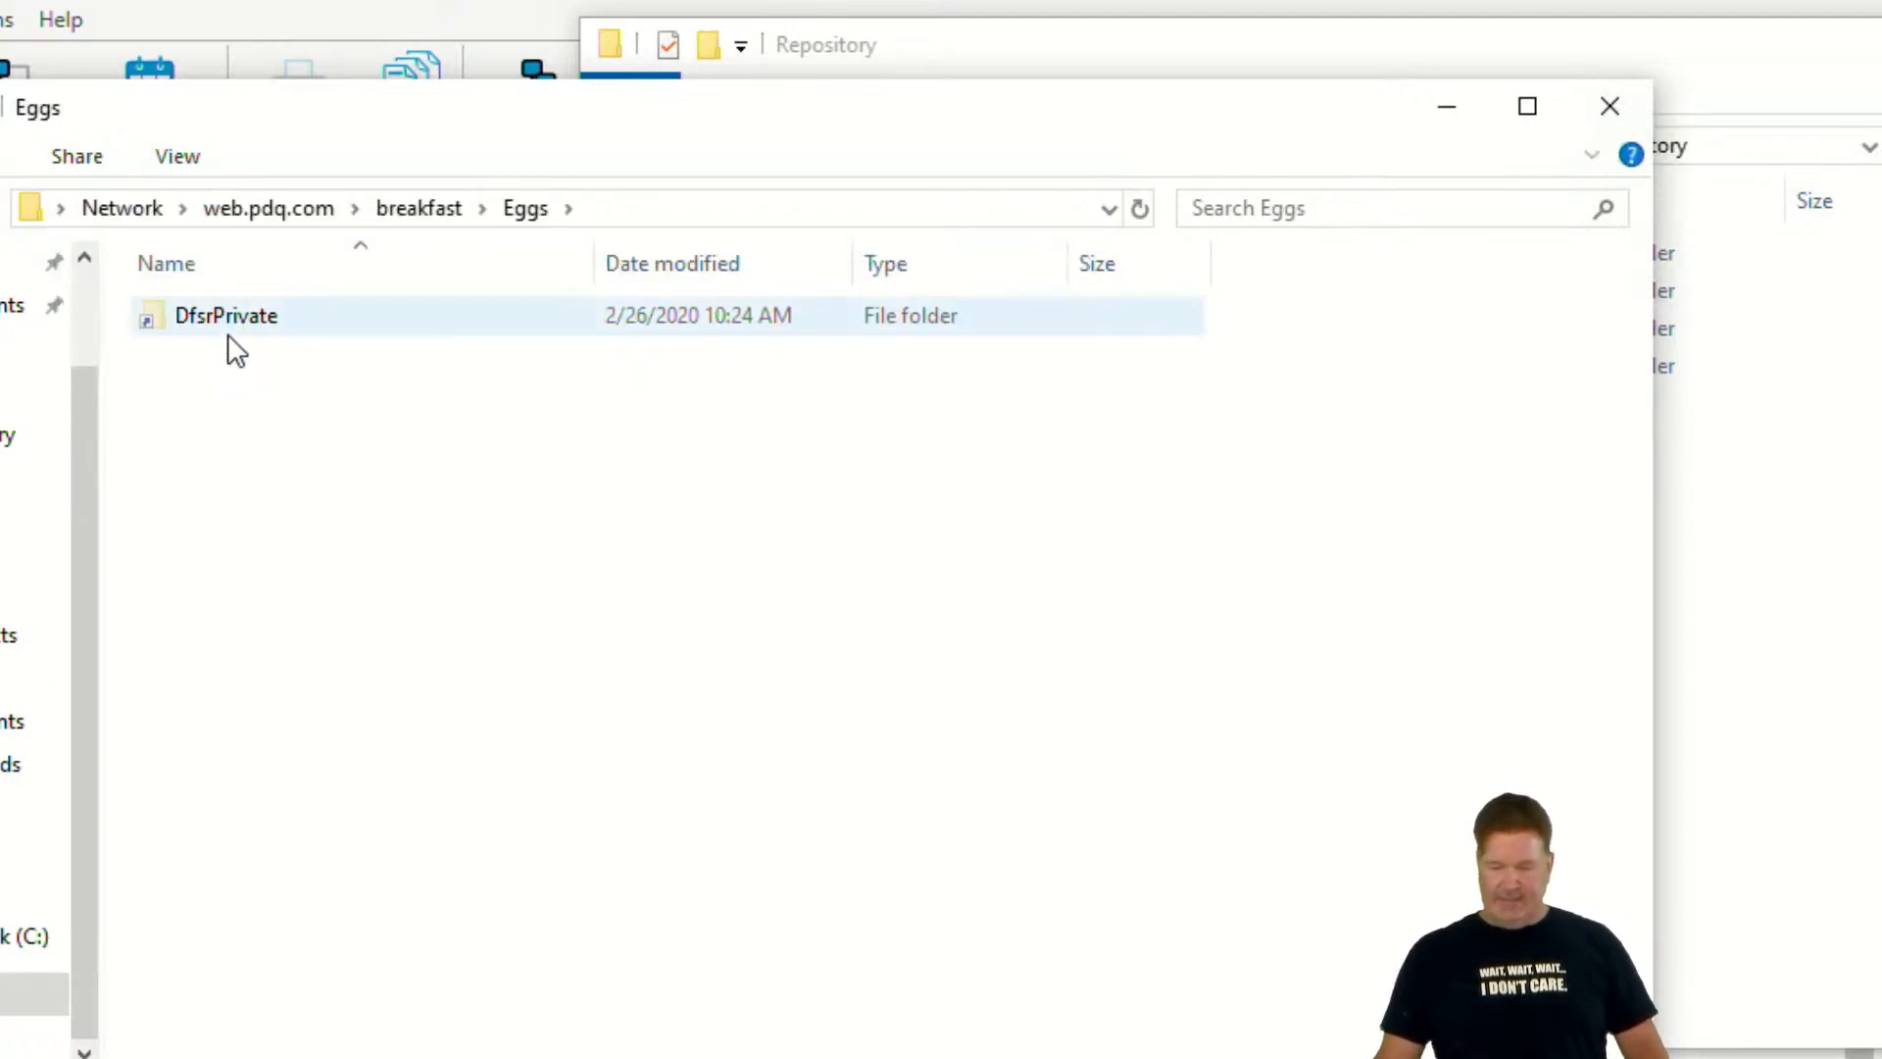
key("alt+Tab")
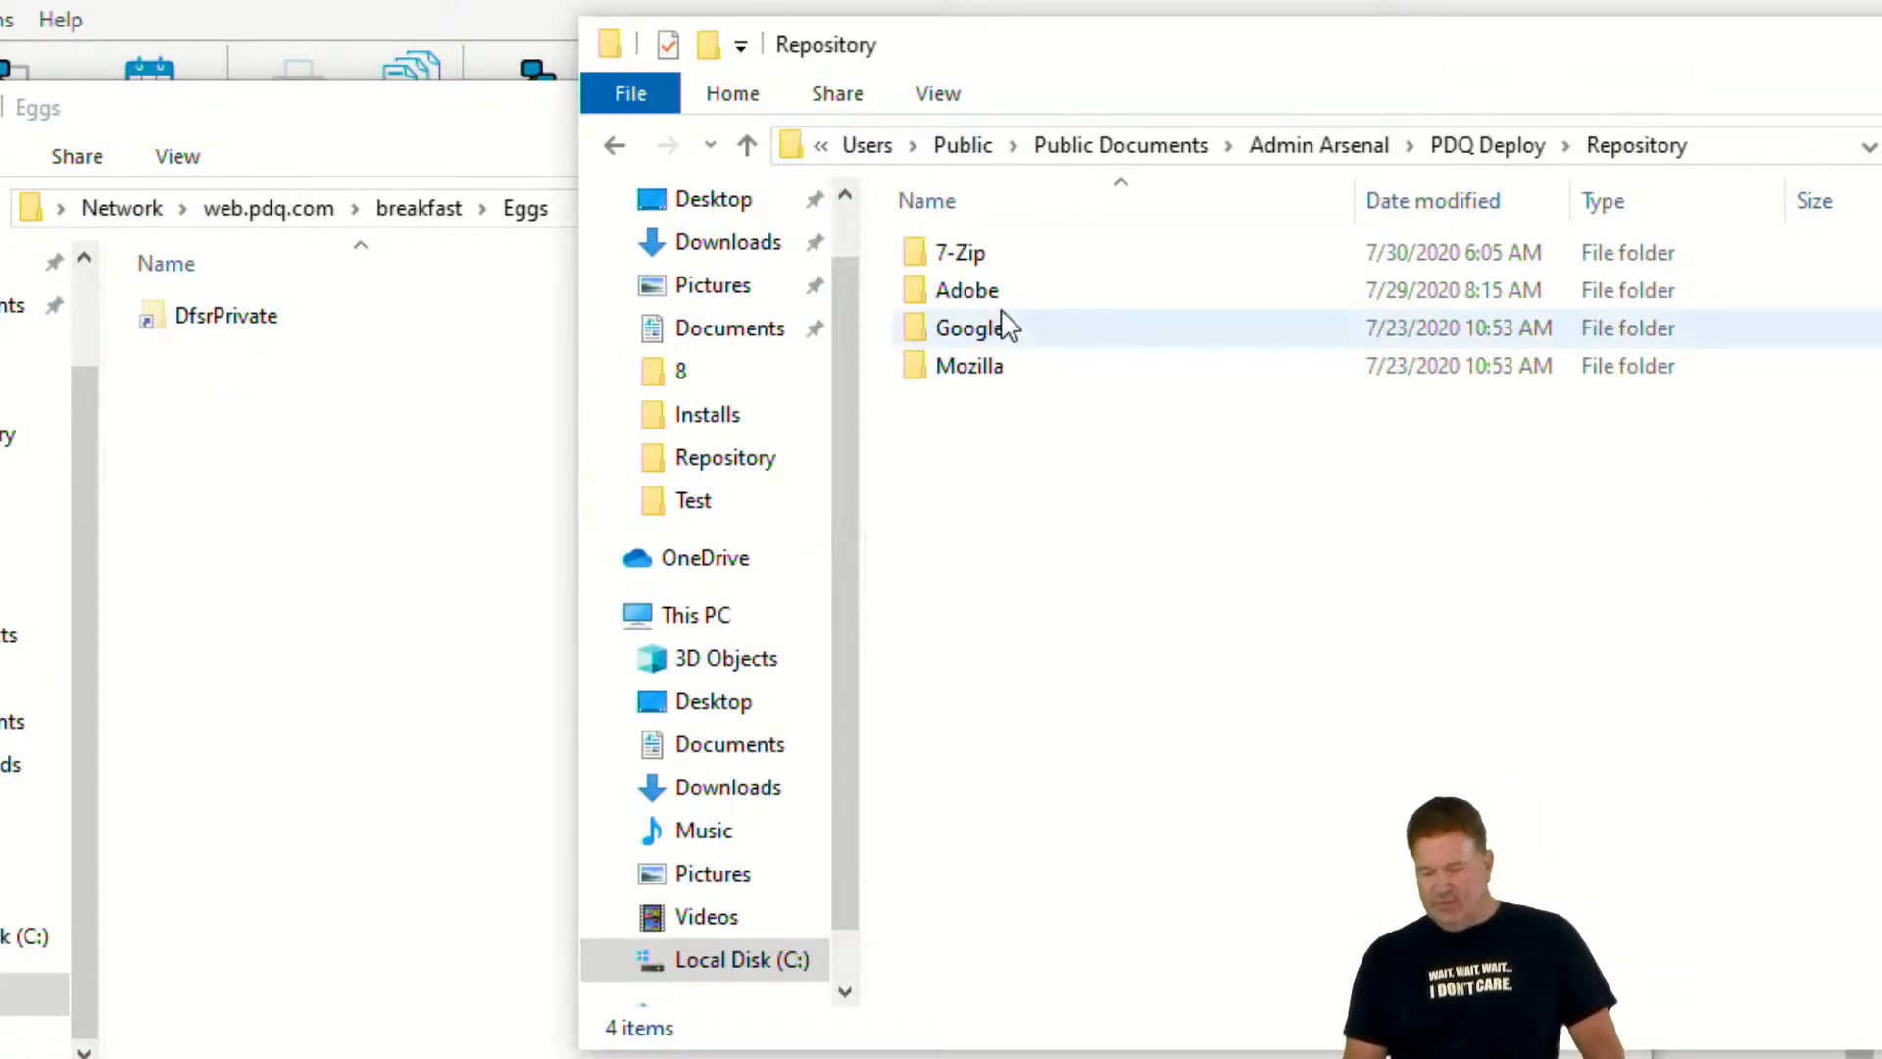
left_click(980, 252)
left_click(975, 373, "shift")
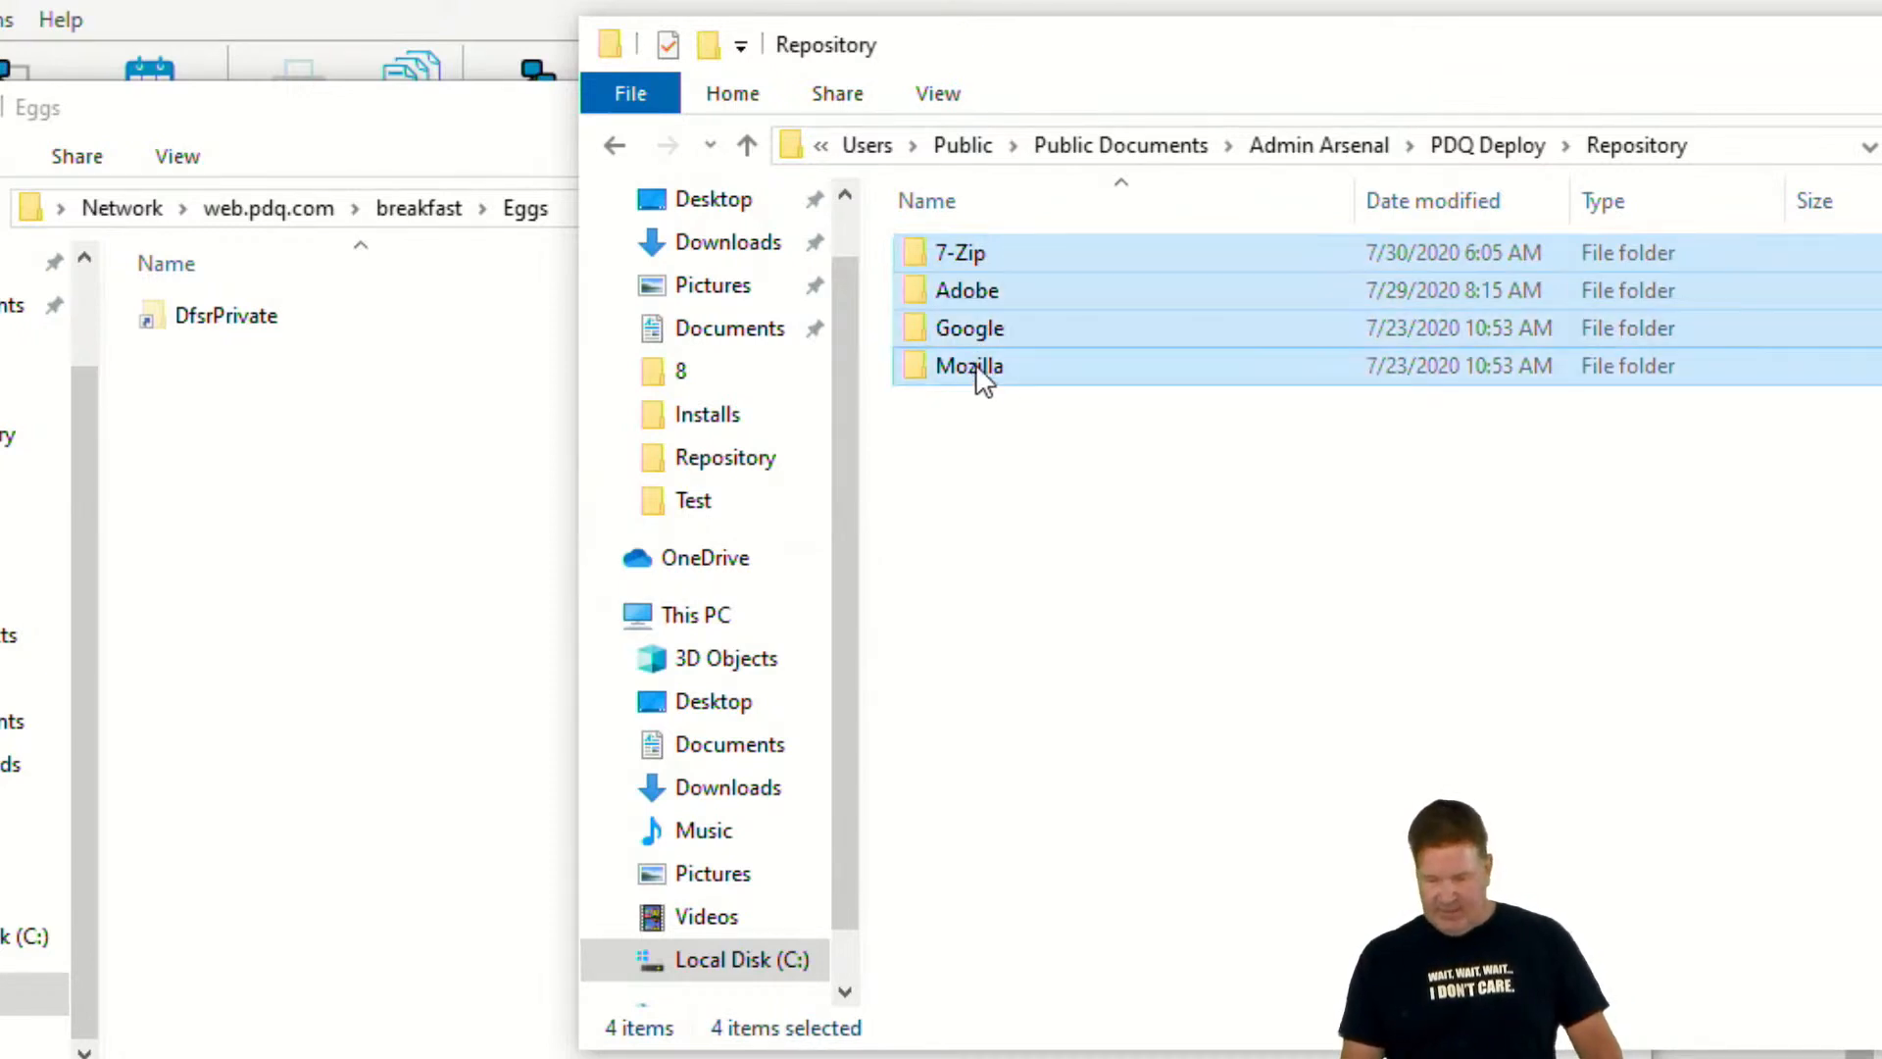
right_click(960, 383)
right_click(302, 503)
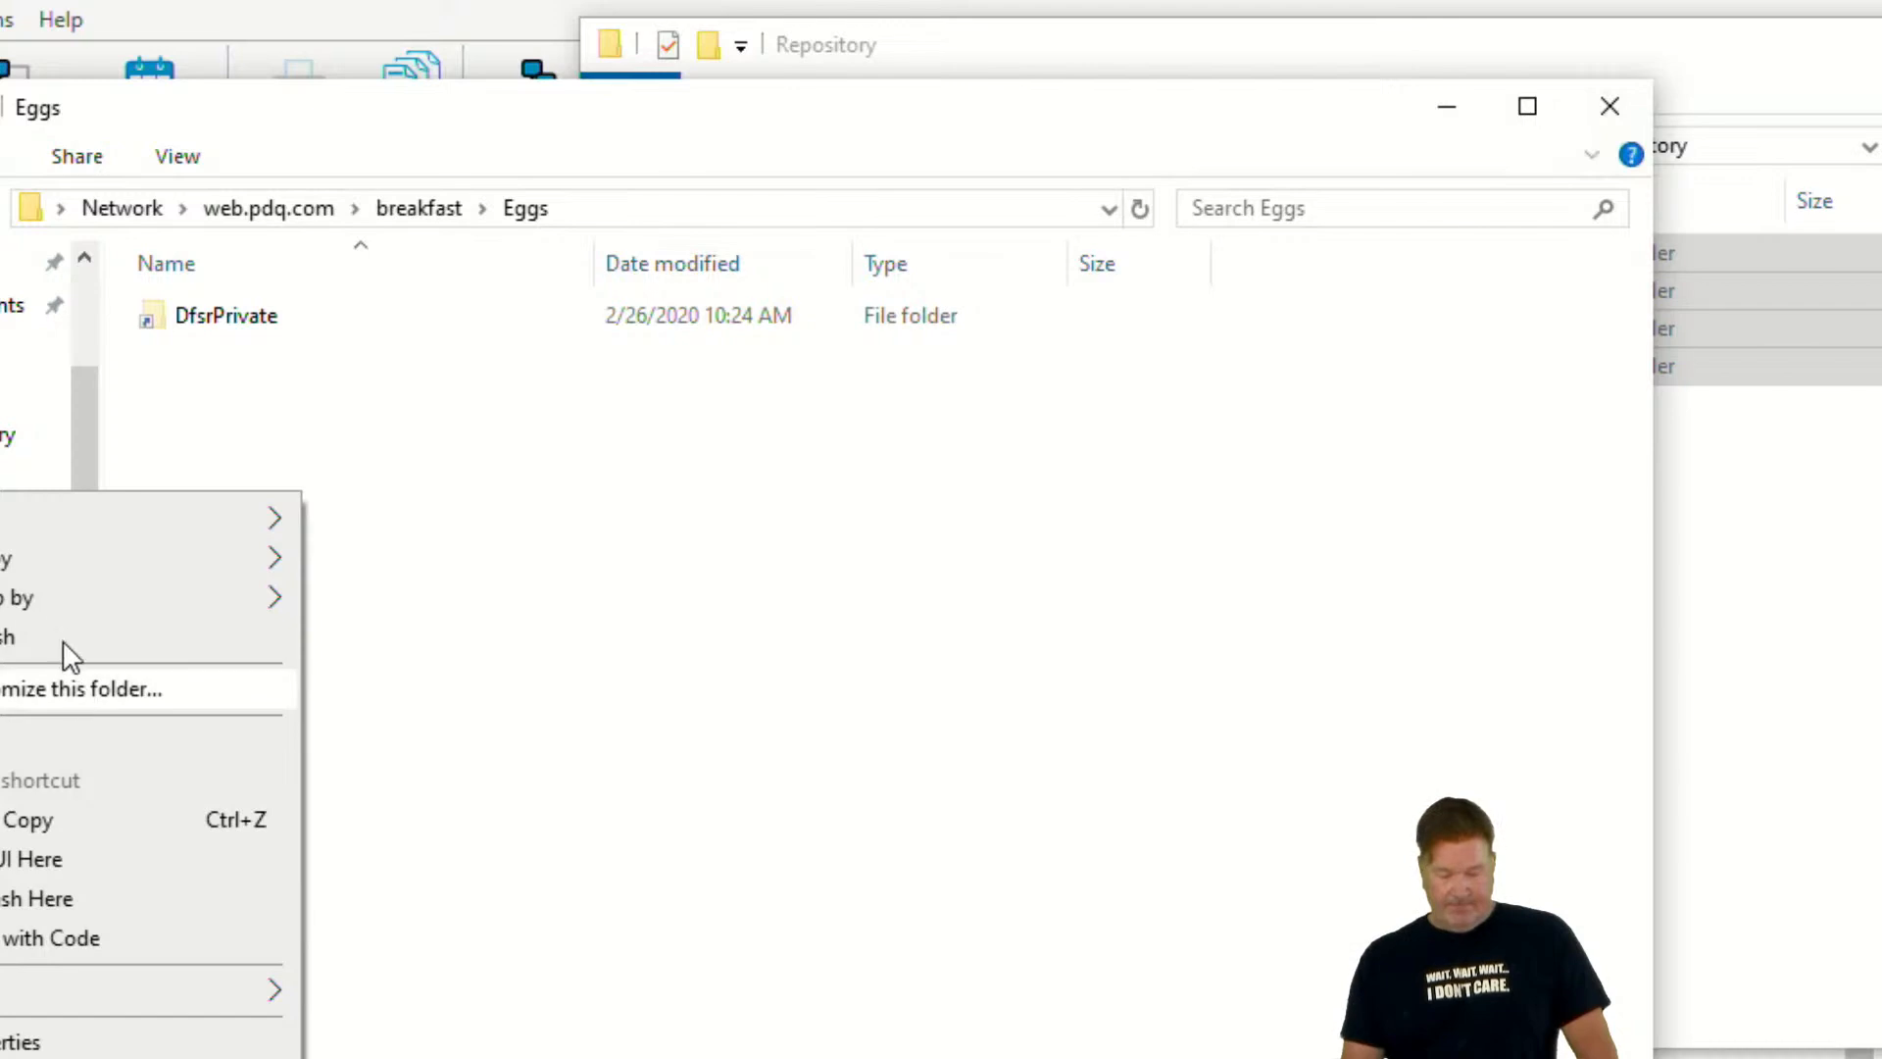
Change the Repository path in the AlanRails console's Preferences to \\web.pdq.com\breakfast\Eggs
left_click(1774, 575)
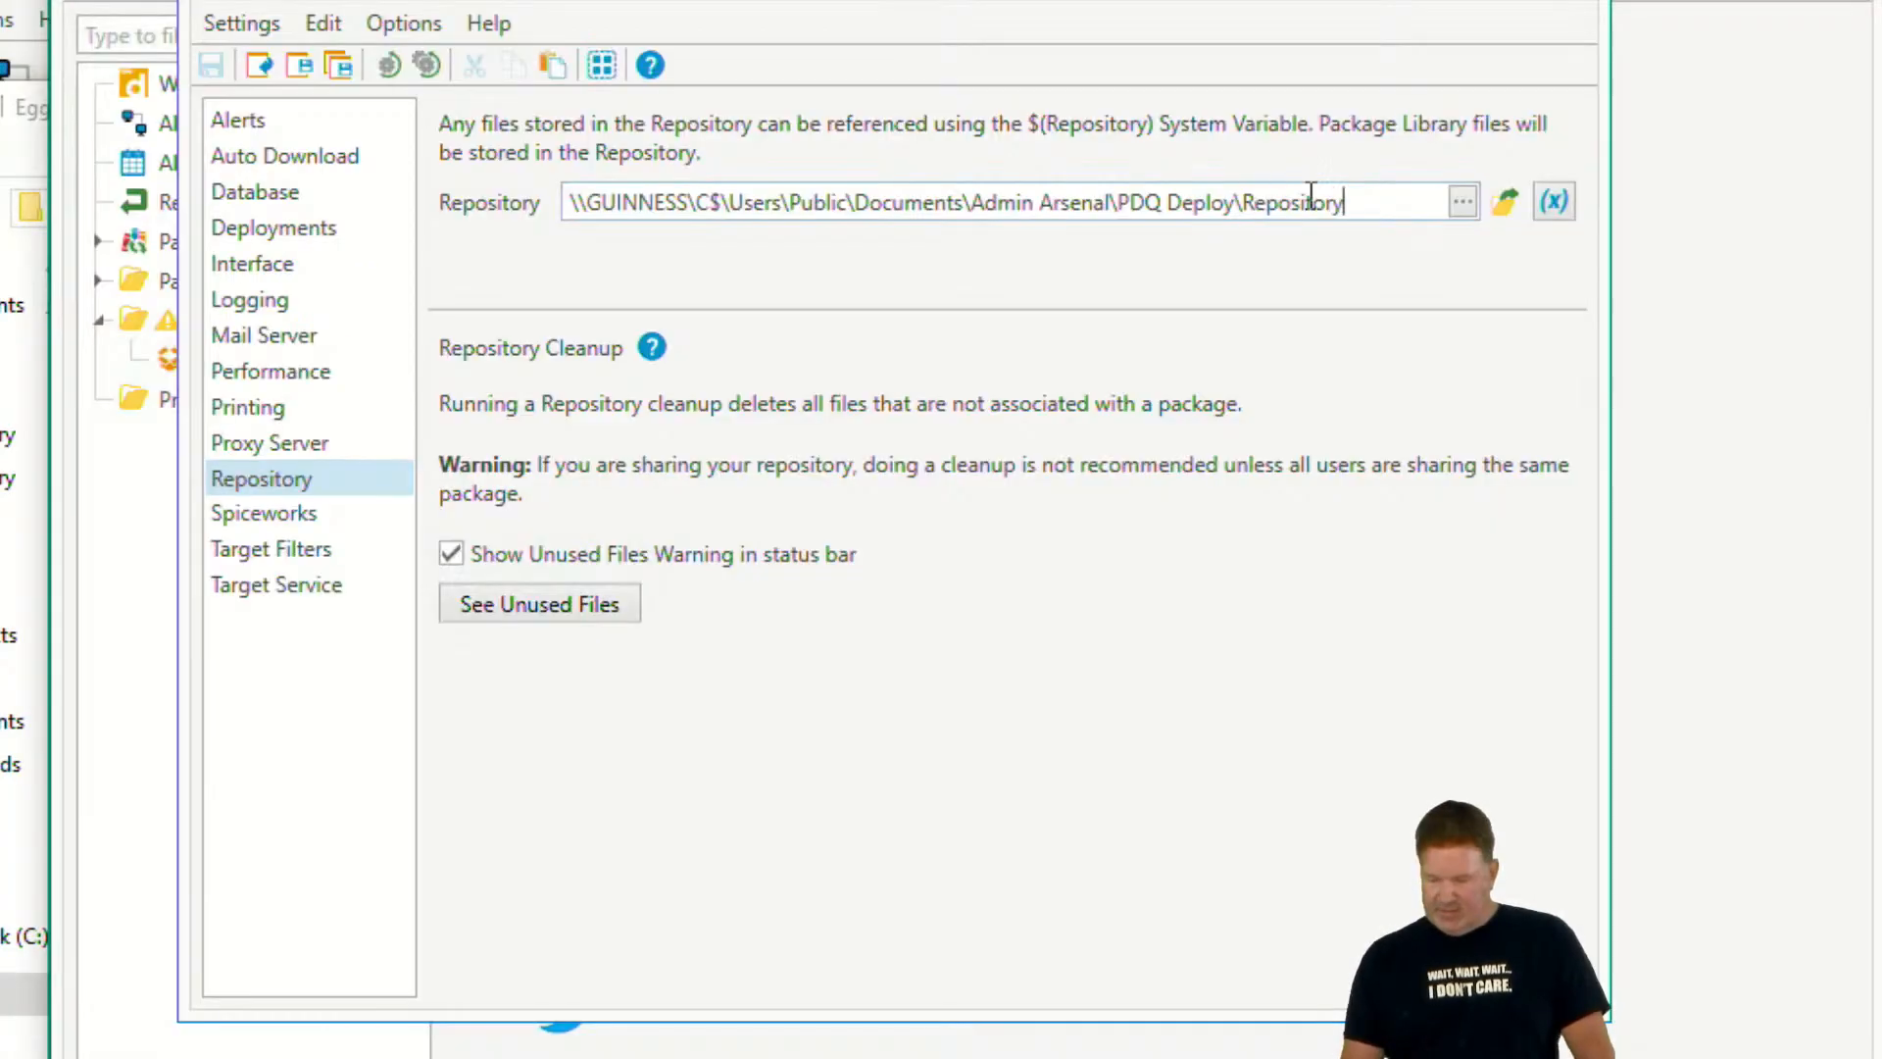
key("ctrl+shift+Left")
key("ctrl+shift+Left")
key("ctrl+shift+Left")
key("ctrl+shift+Left")
key("ctrl+shift+Left")
key("ctrl+shift+Left")
key("ctrl+shift+Left")
key("ctrl+shift+Left")
key("ctrl+shift+Left")
key("ctrl+shift+Left")
key("ctrl+shift+Left")
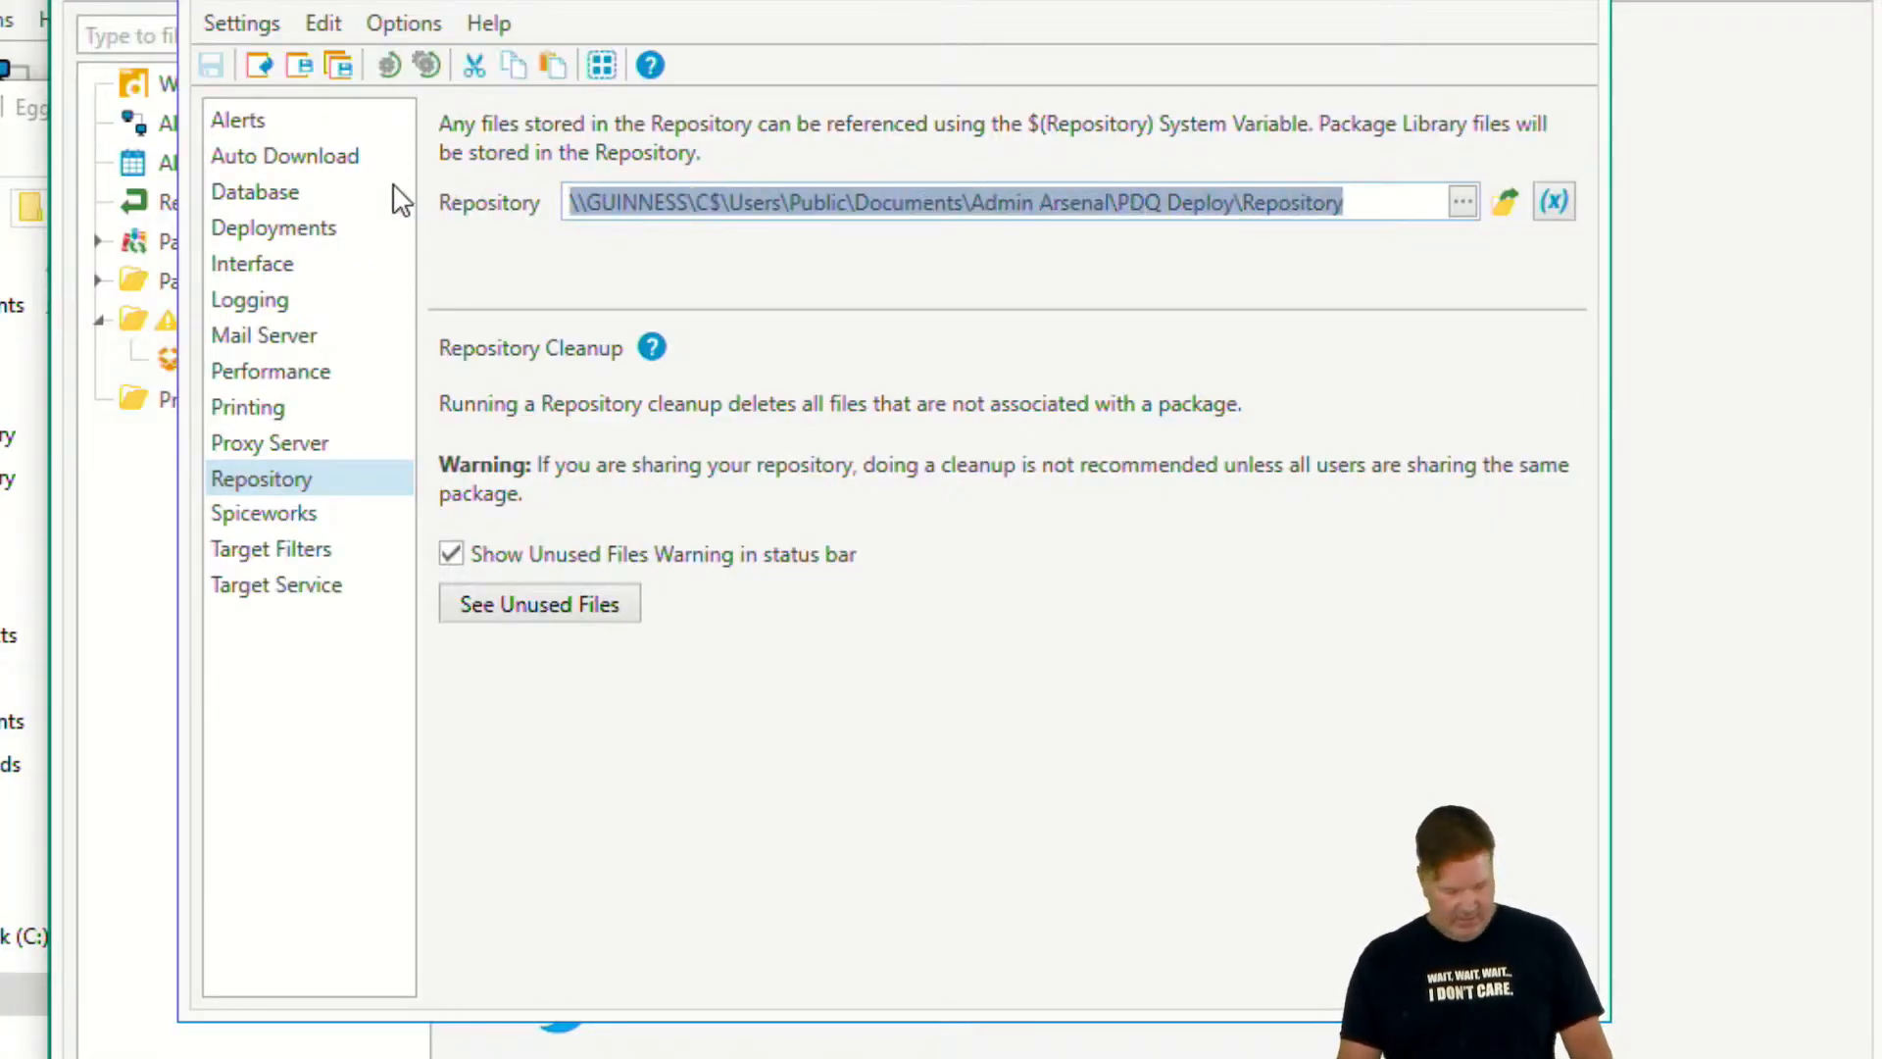
type("\\\\web.pdq.com\\breakfast\\Eggs")
Check the new repository folder from Preferences, save the settings and close the Preferences window
left_click(1503, 208)
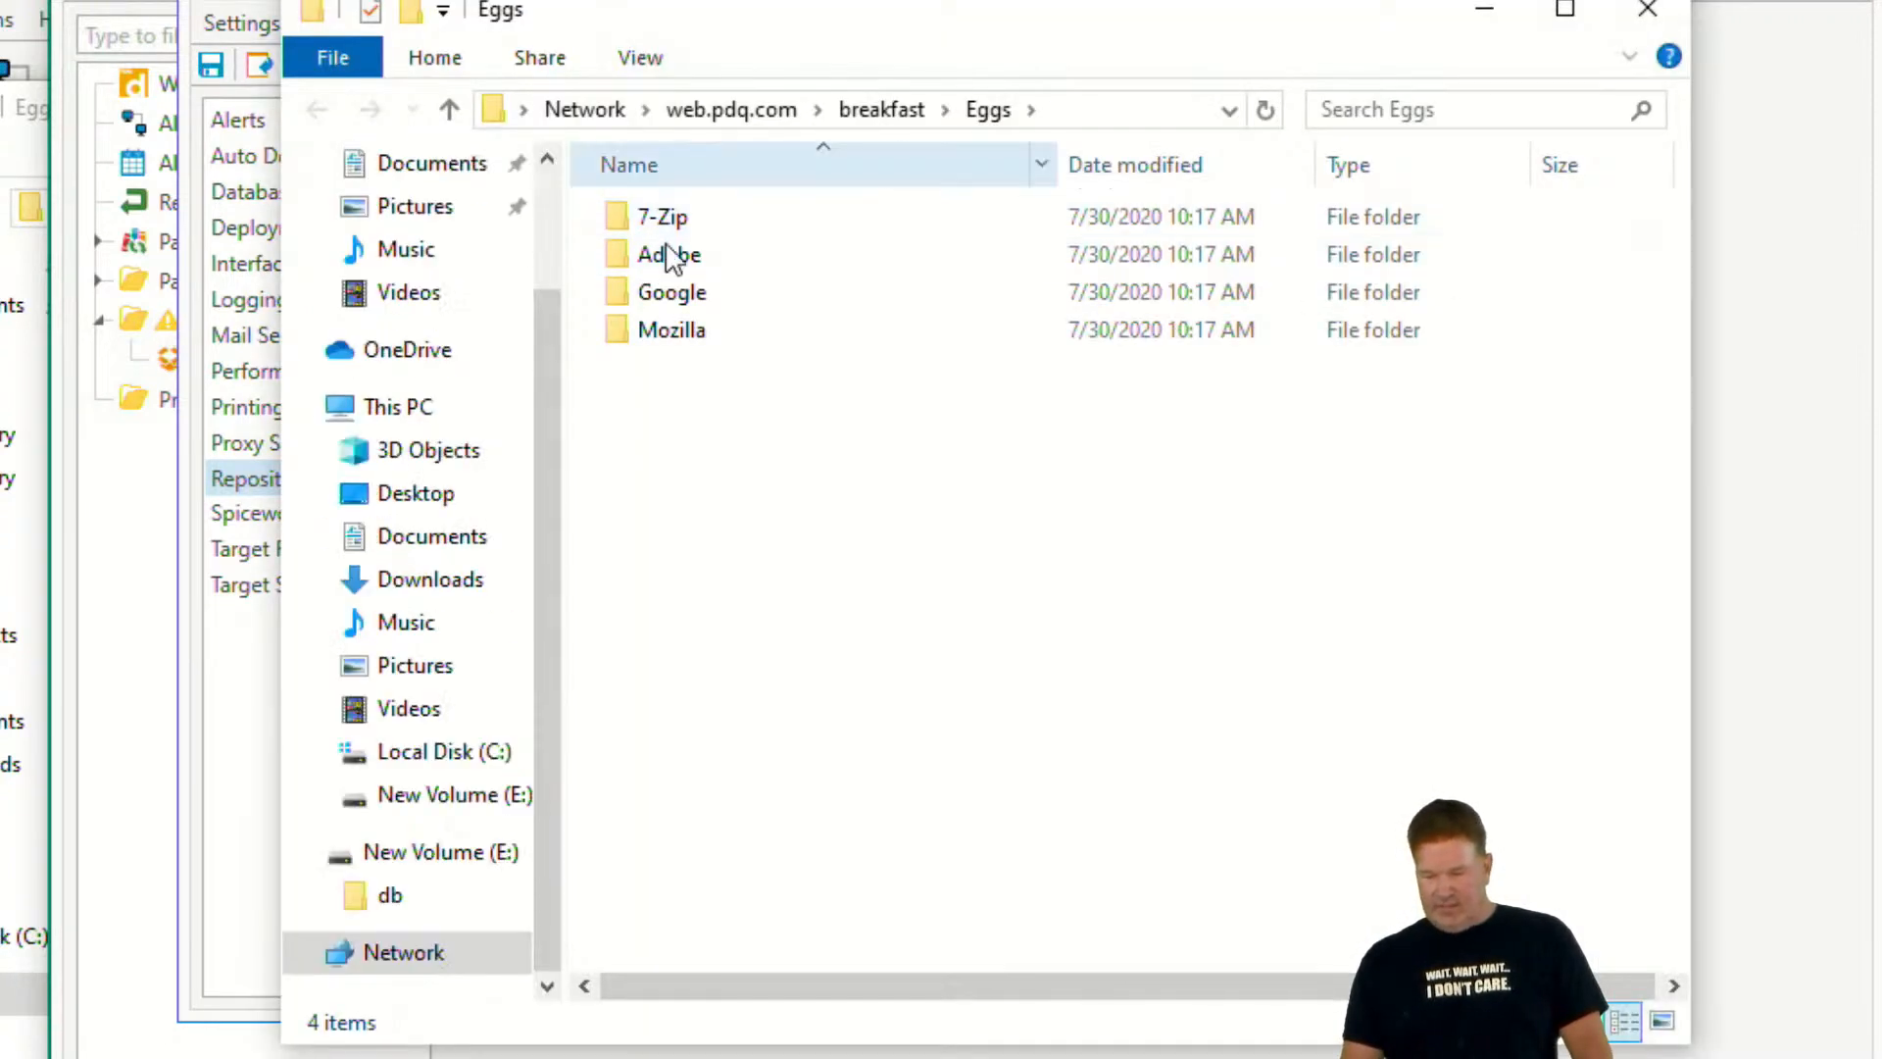
left_click(1647, 12)
left_click(211, 64)
left_click(1570, 0)
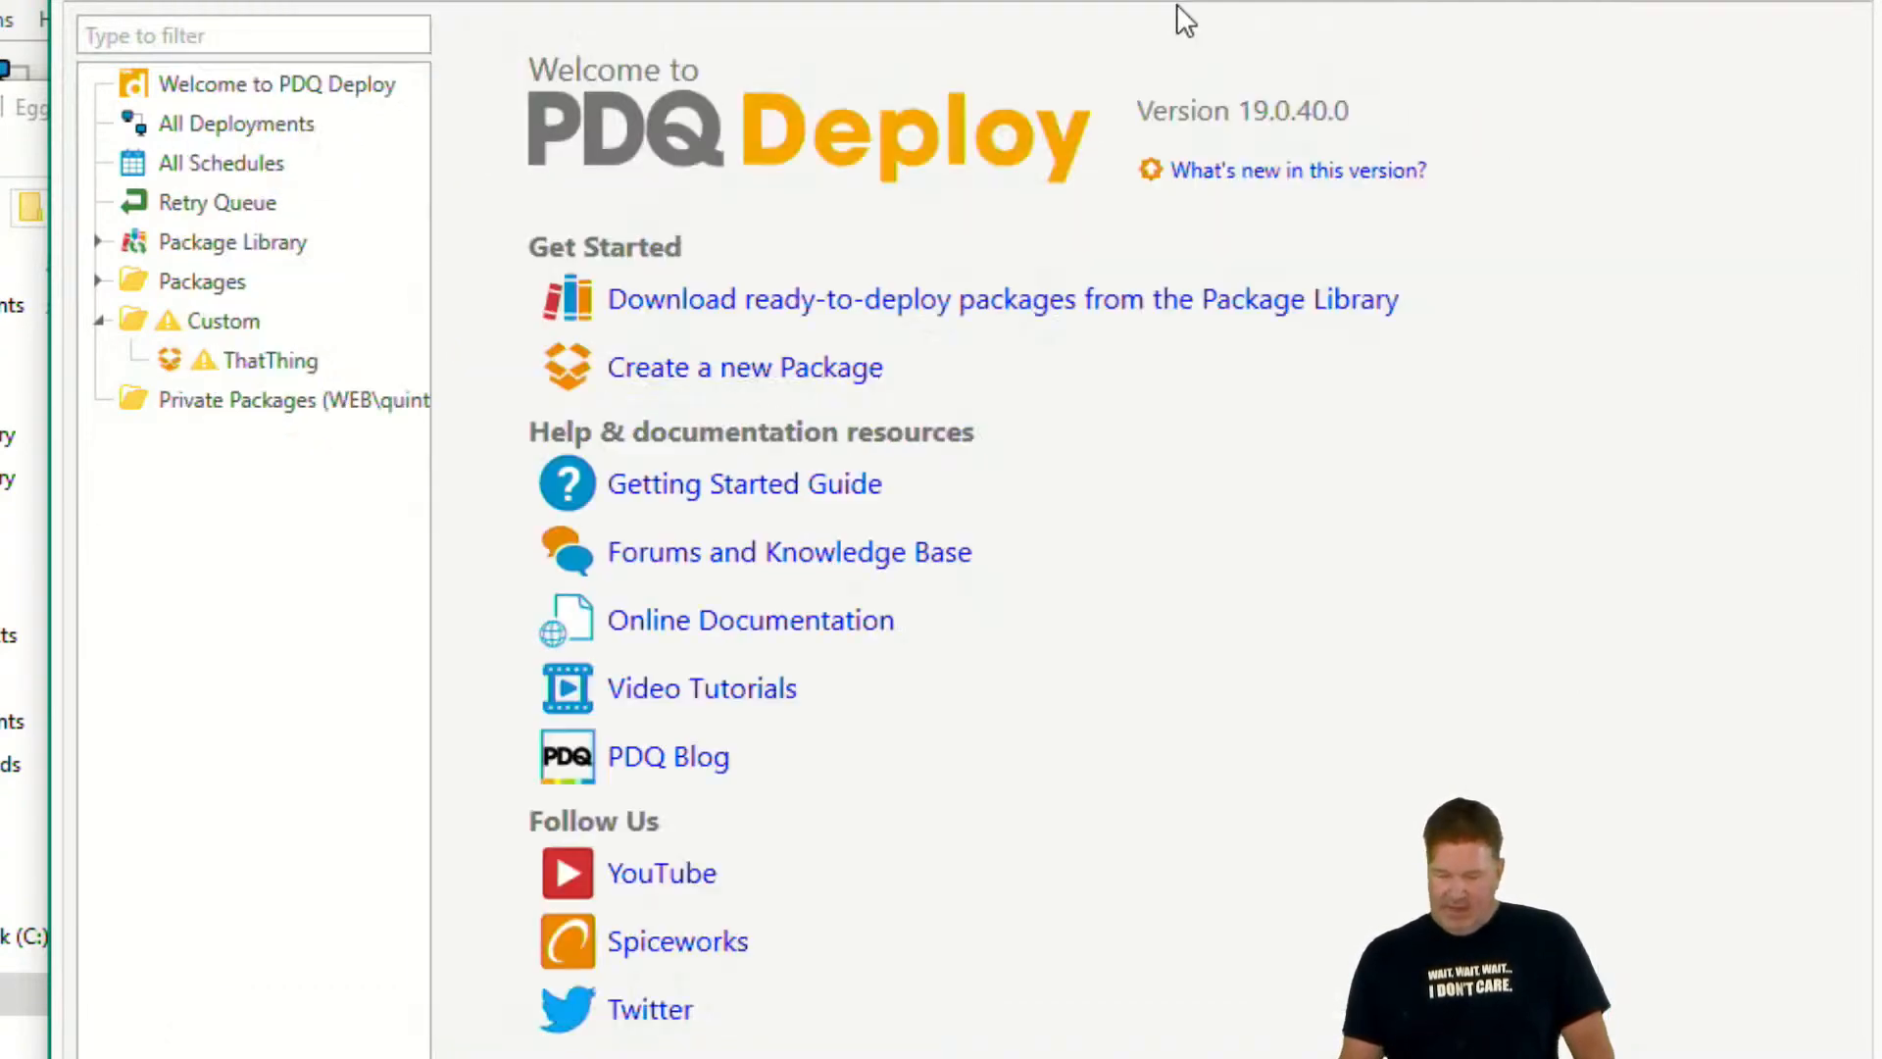
Open the ThatThing package in the Central Server console and locate its installer folder, C:\ThatThing, on the local disk
double_click(61, 643)
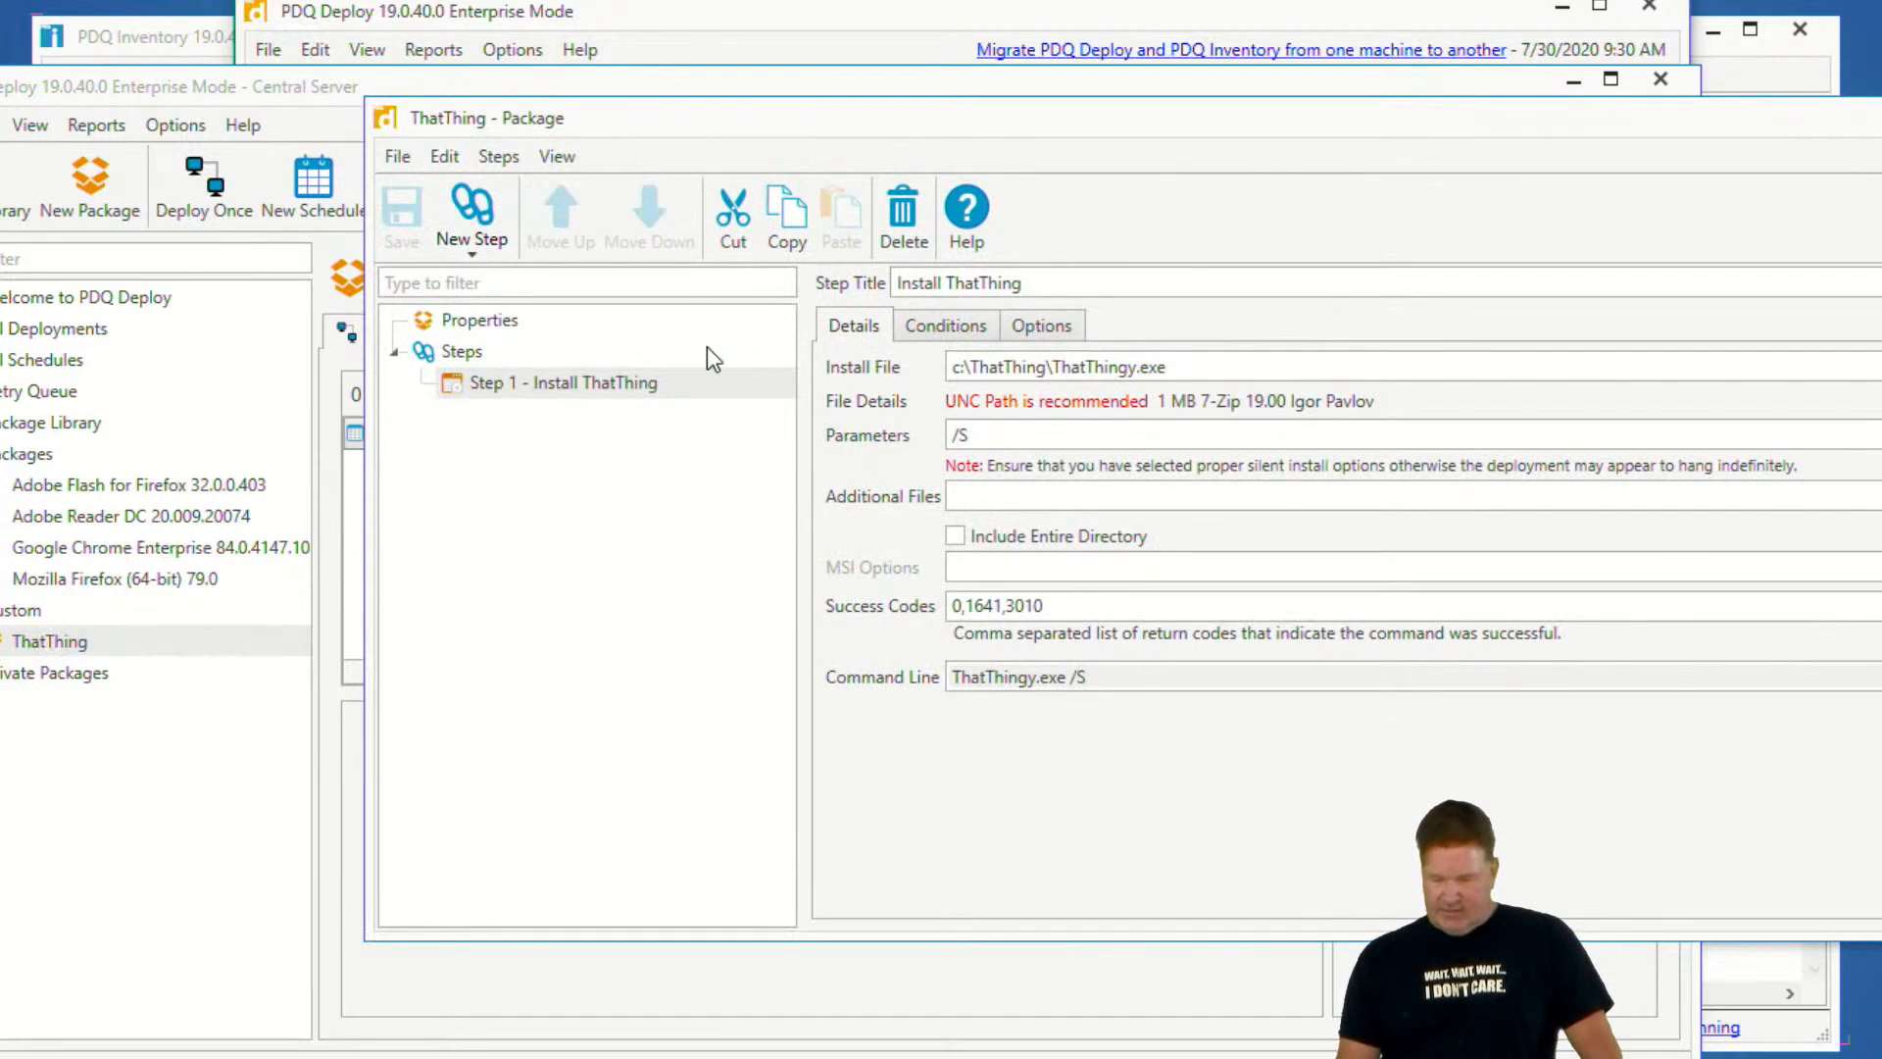
left_click_drag(1068, 140, 915, 144)
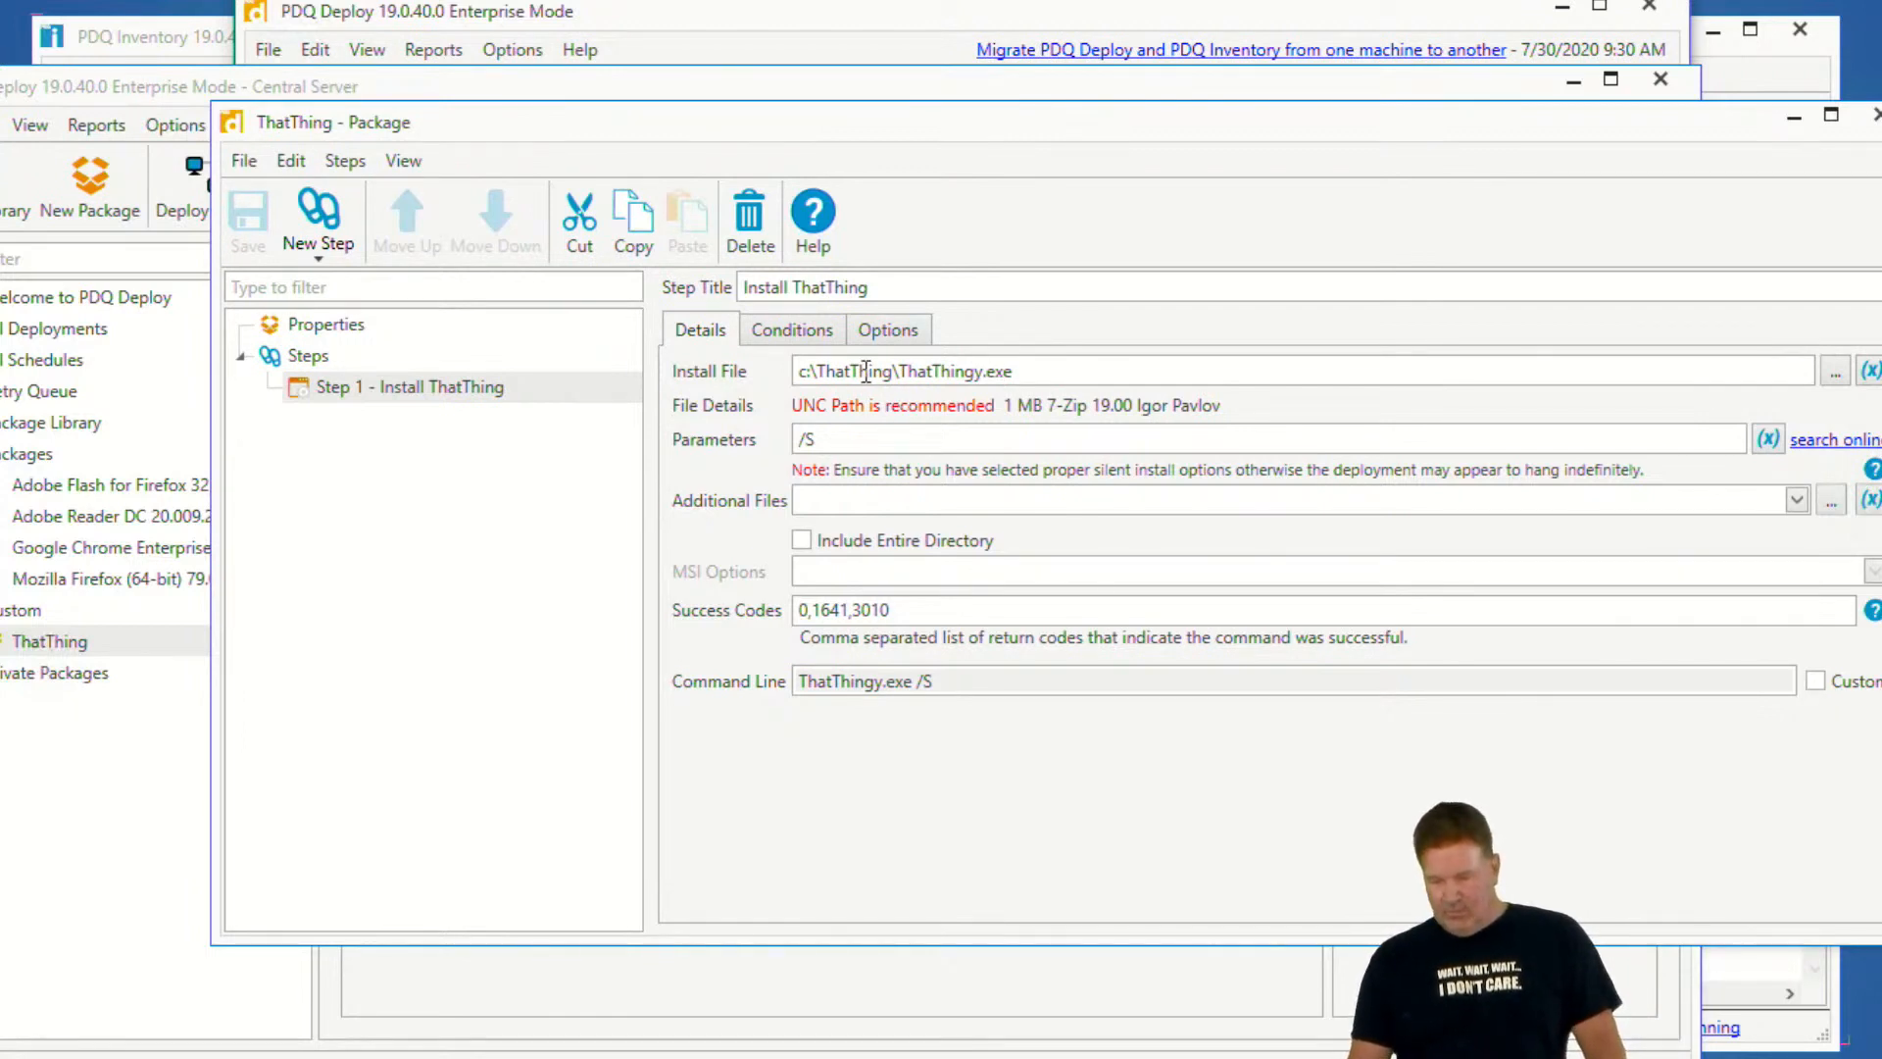
key("alt+Tab")
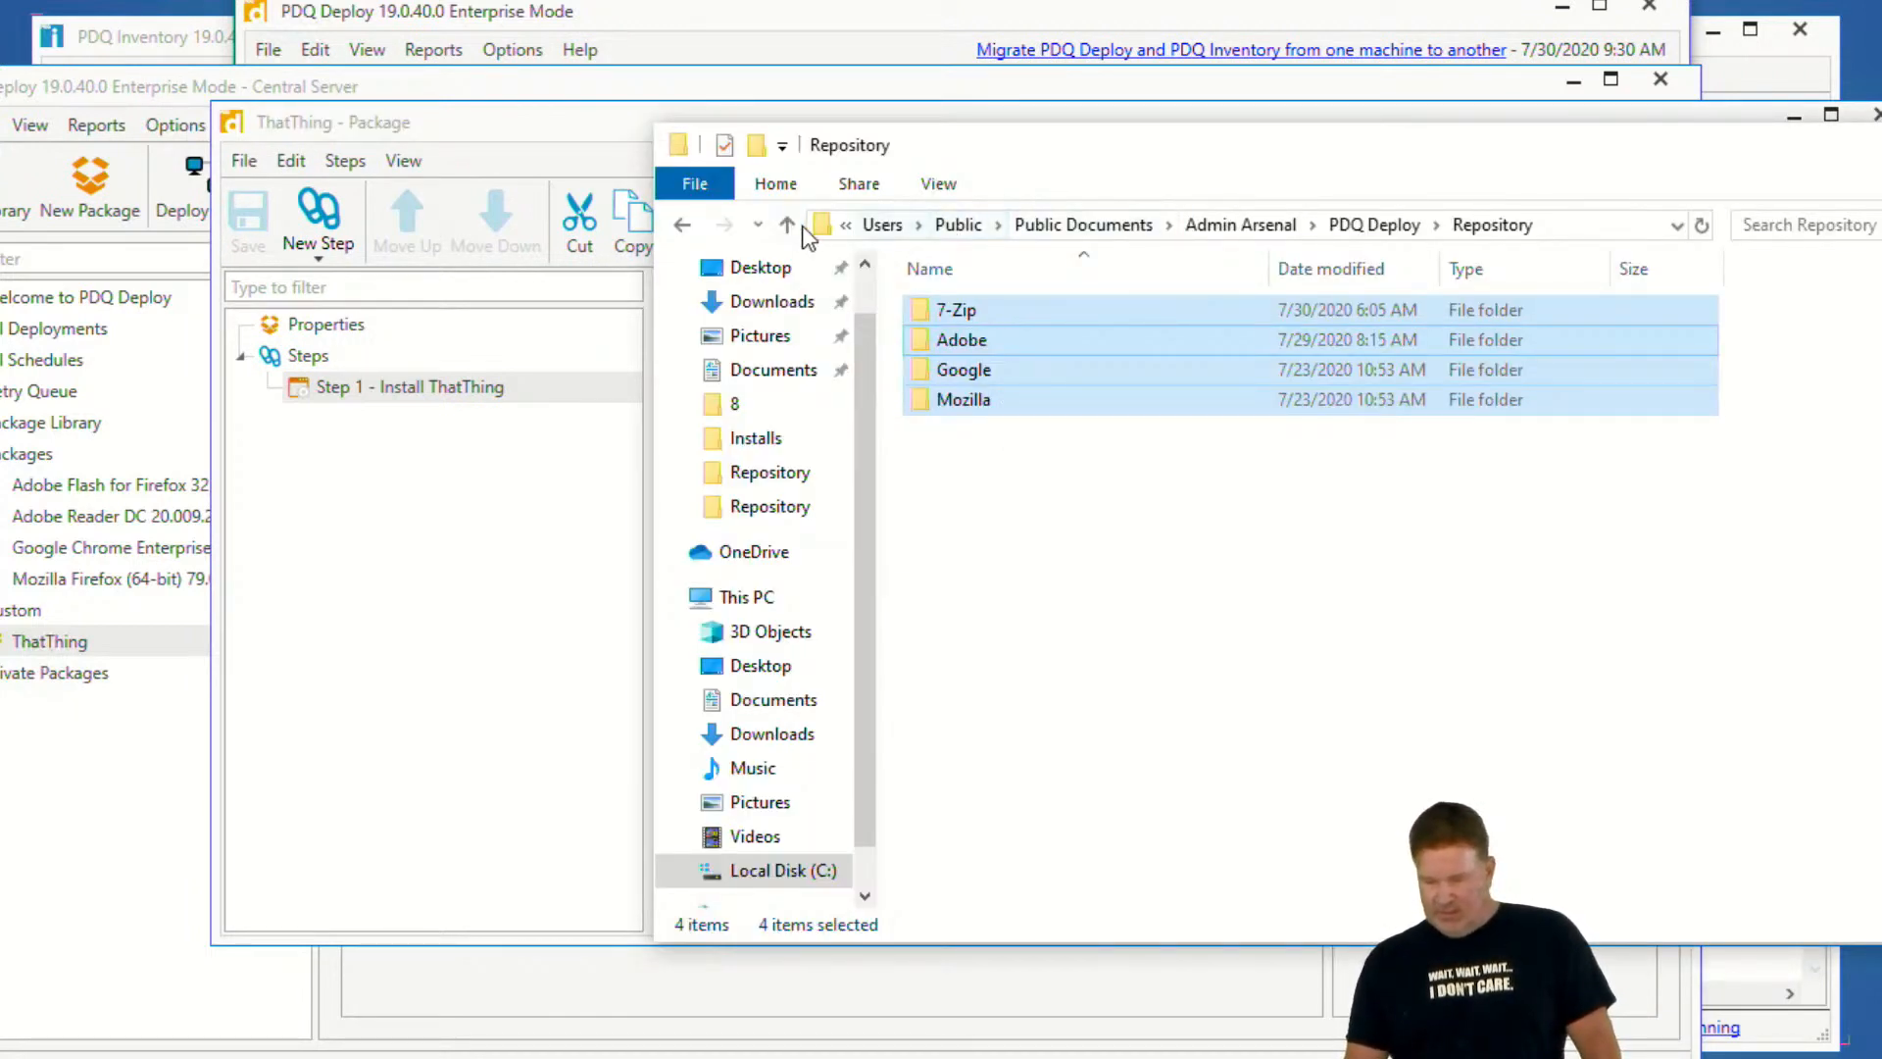
left_click(843, 226)
mouse_move(886, 236)
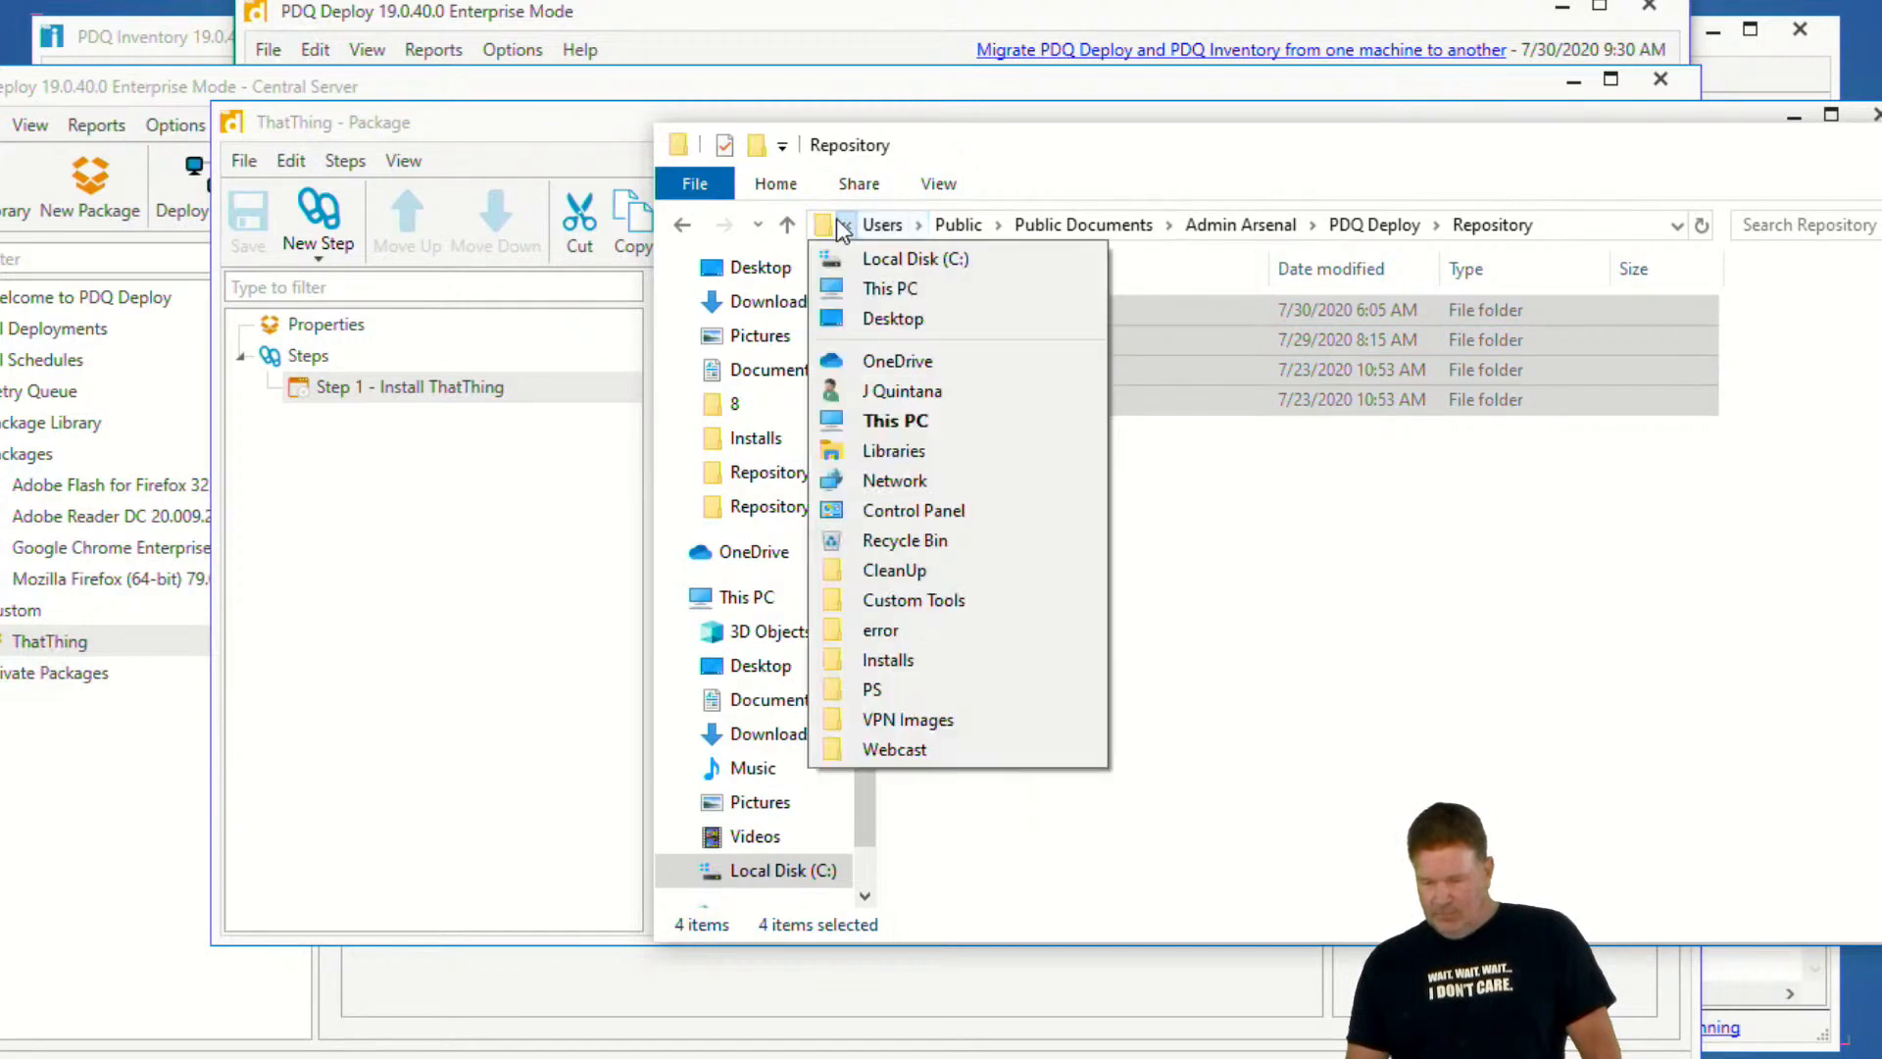
left_click(886, 265)
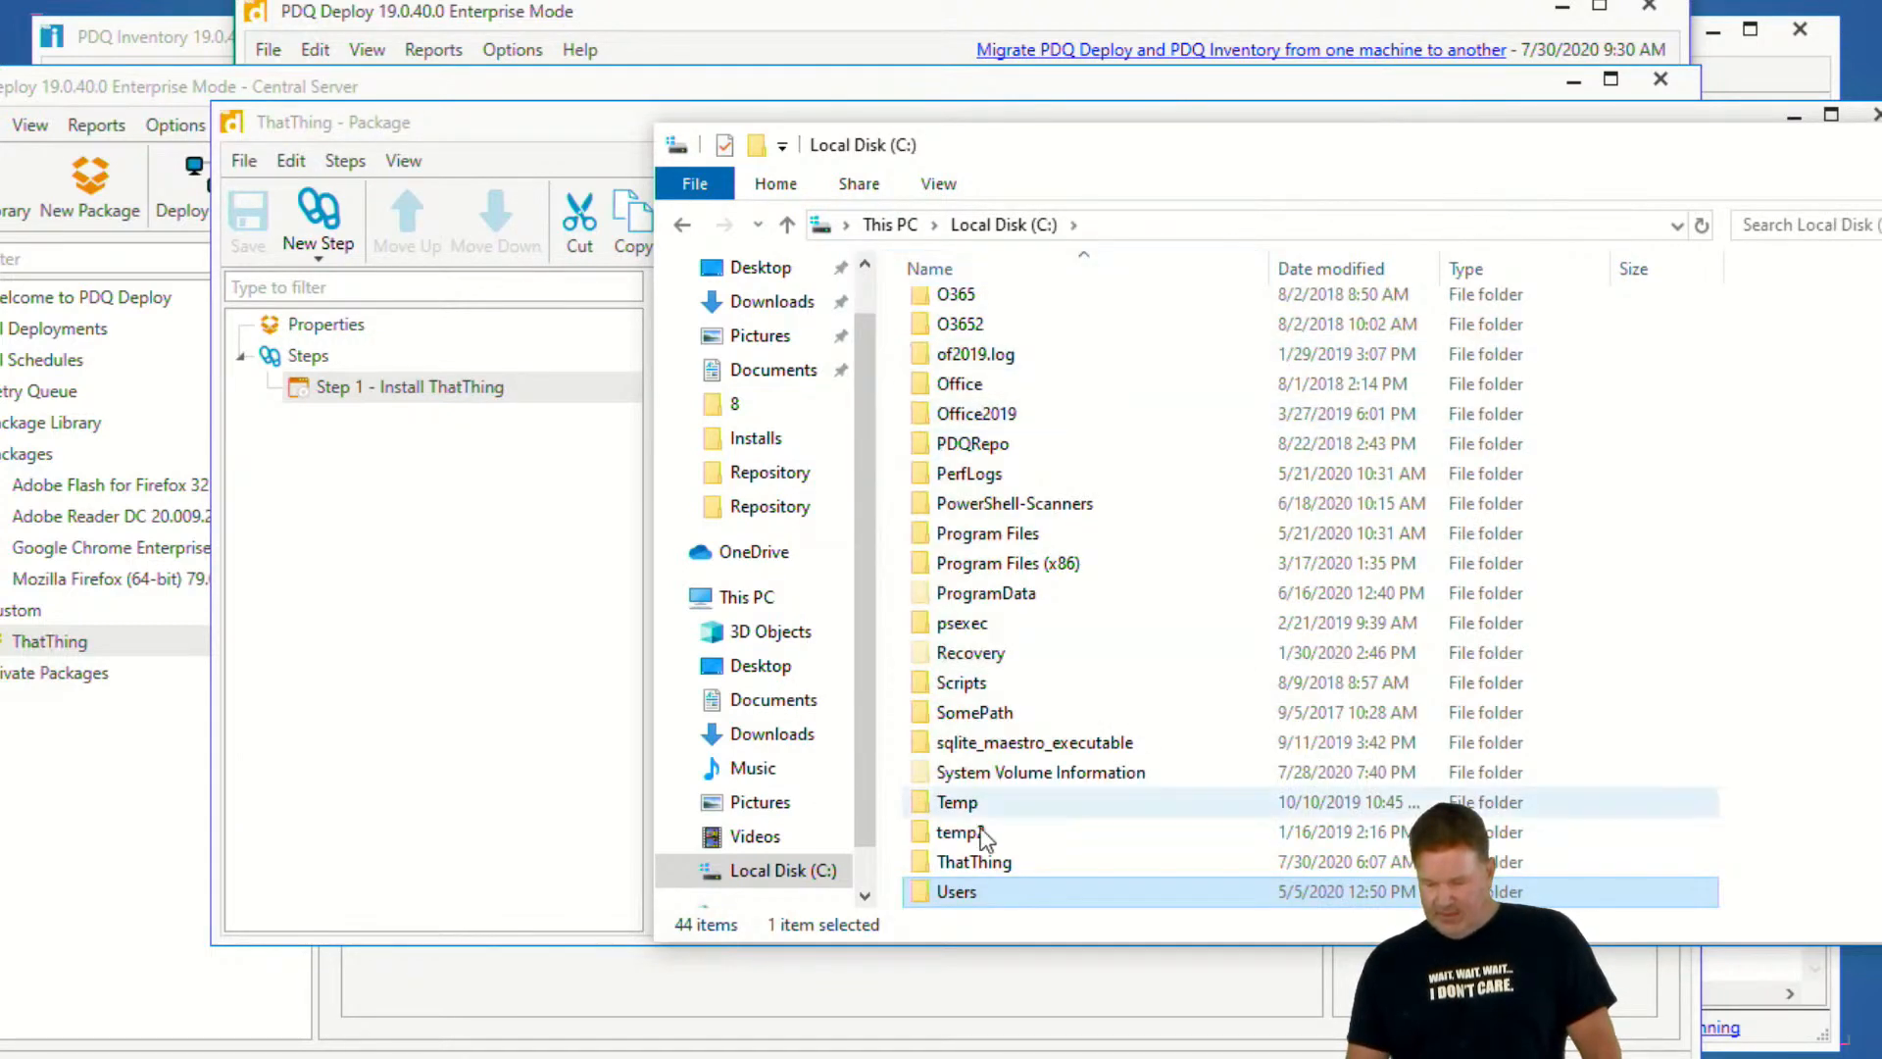
double_click(980, 861)
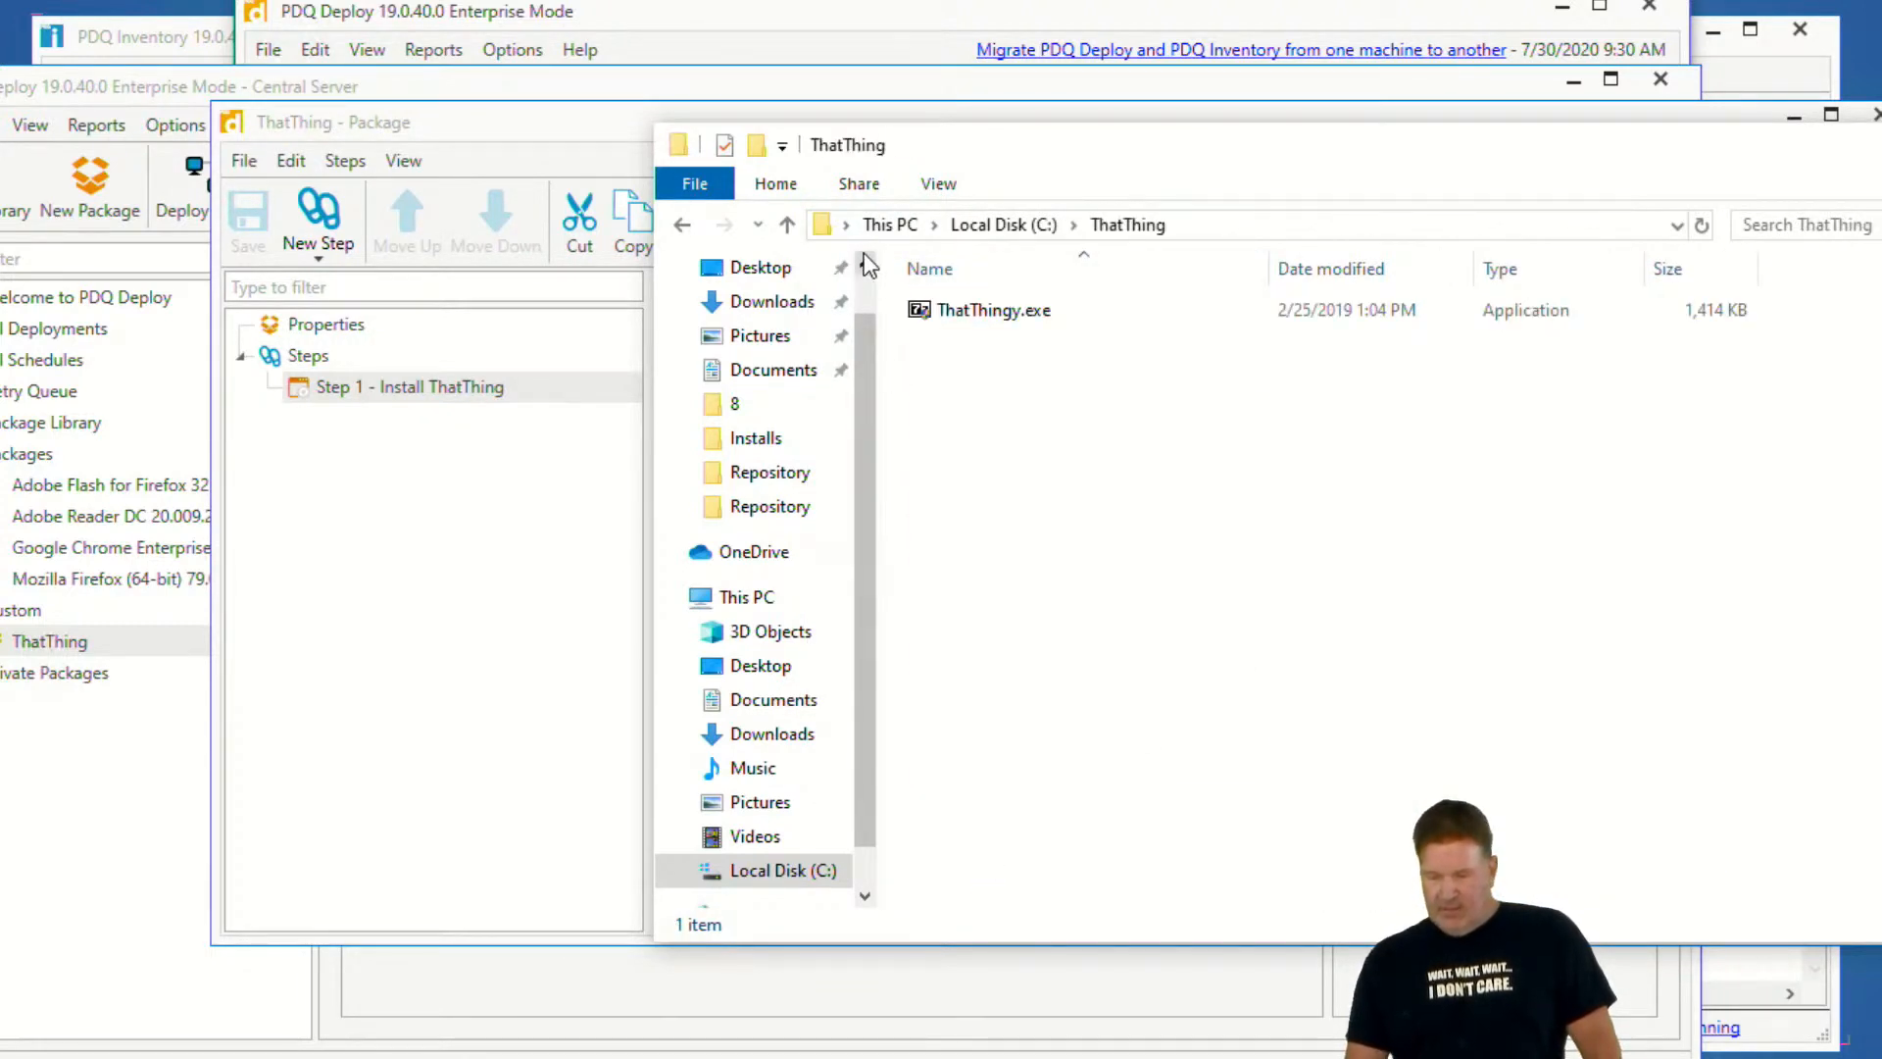
Copy the ThatThing folder from the local C: drive into \\web.pdq.com\breakfast\Eggs
left_click(998, 225)
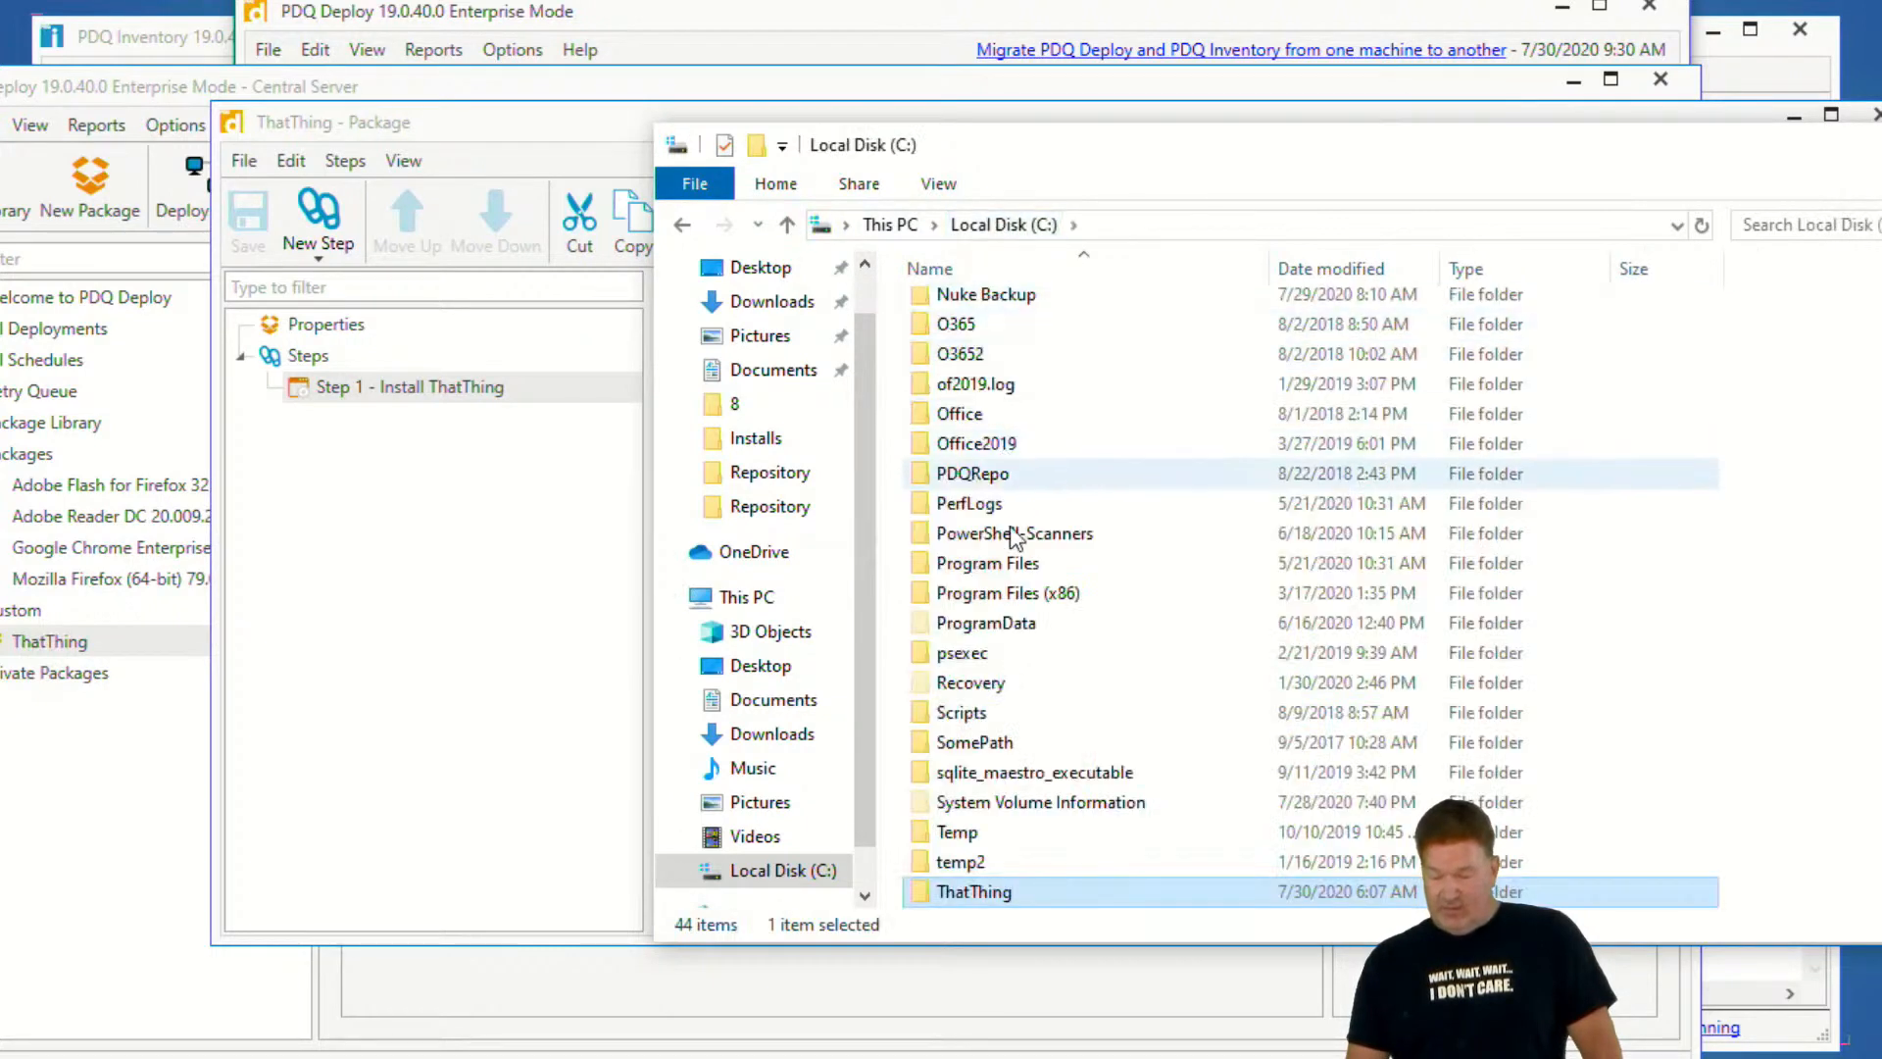
left_click(1013, 900)
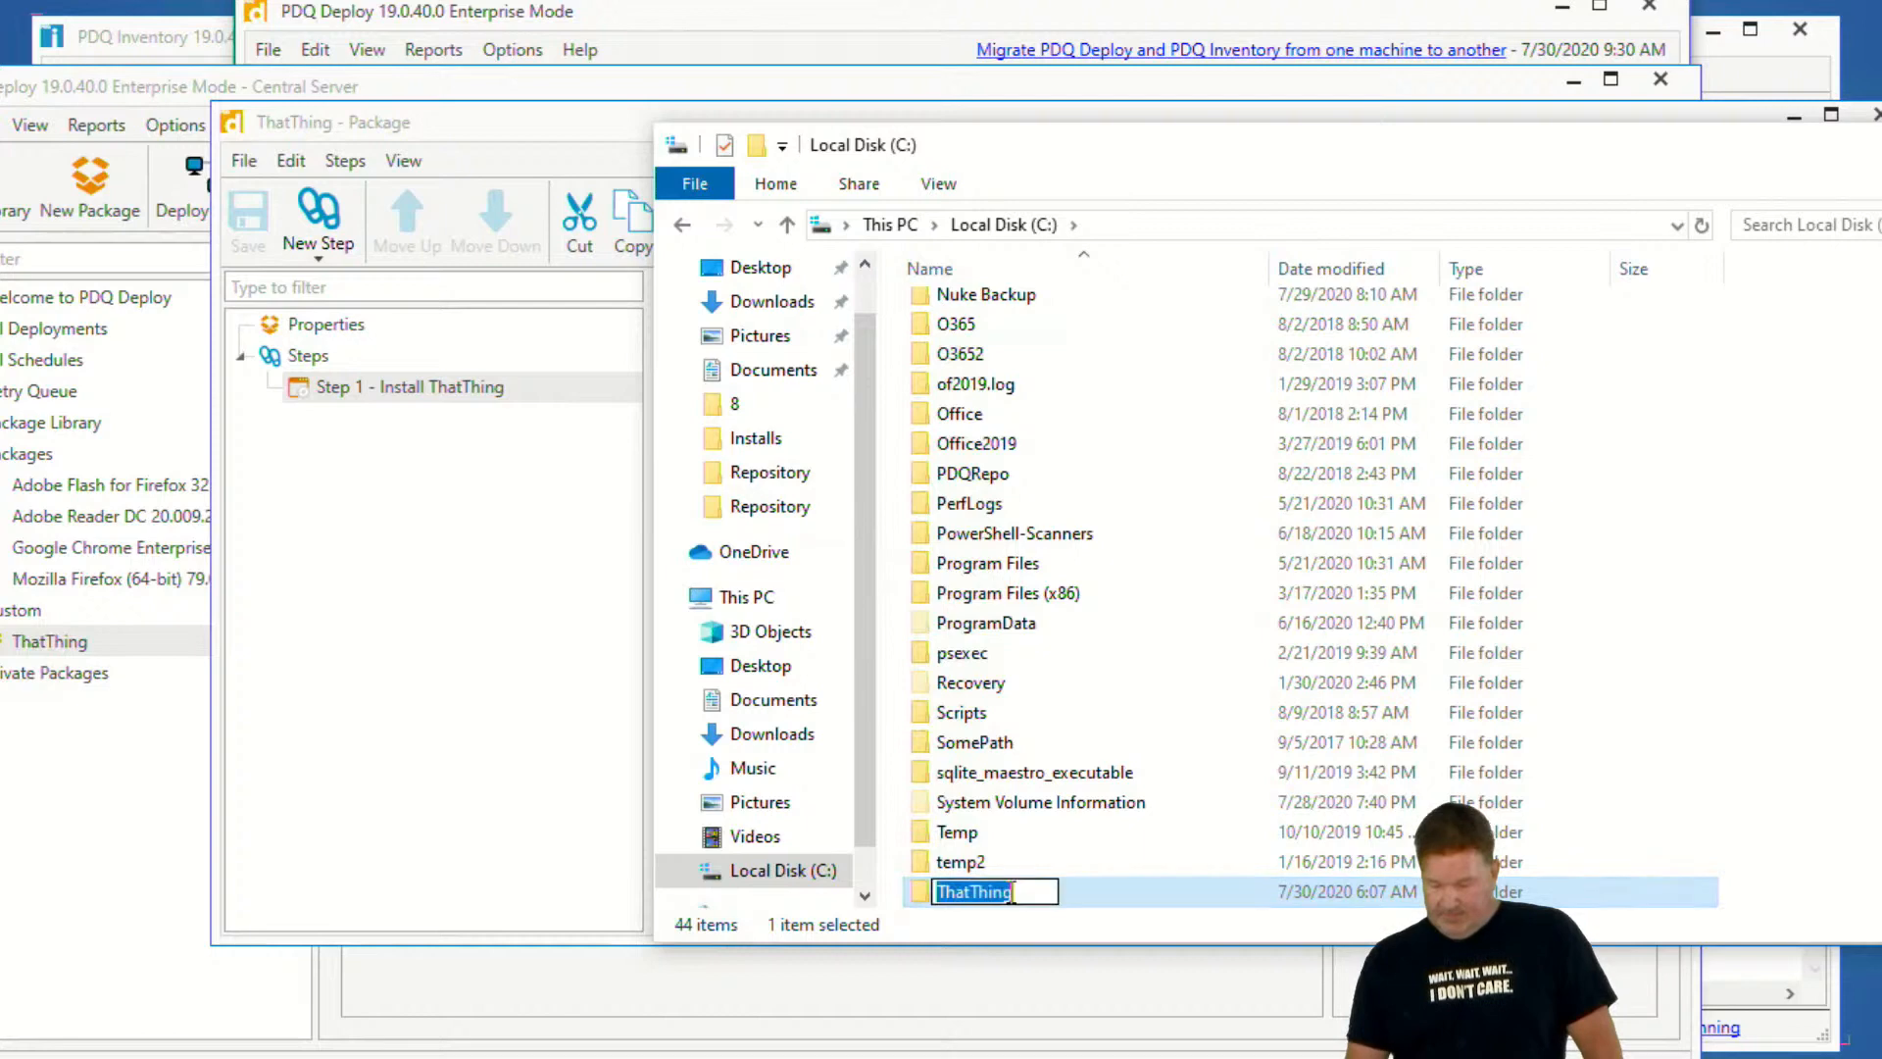
double_click(922, 897)
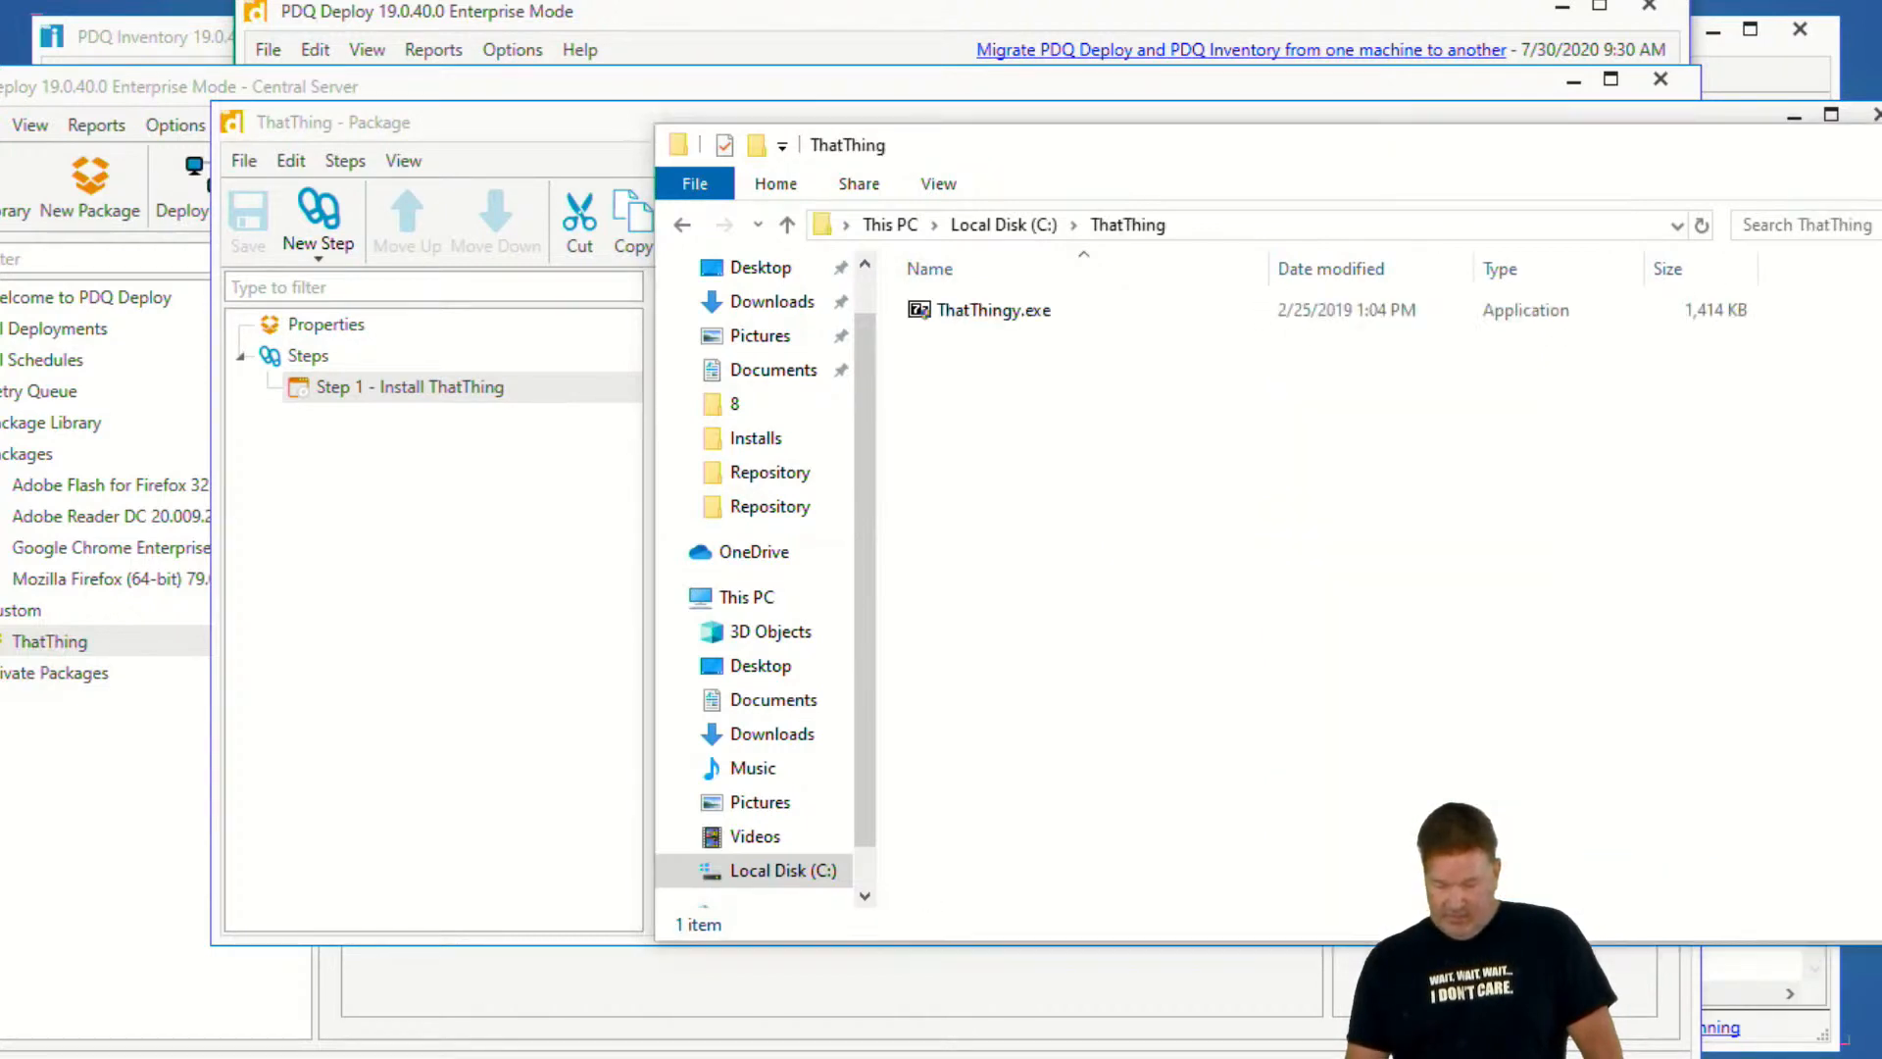
key("alt+Tab")
key("alt+Tab")
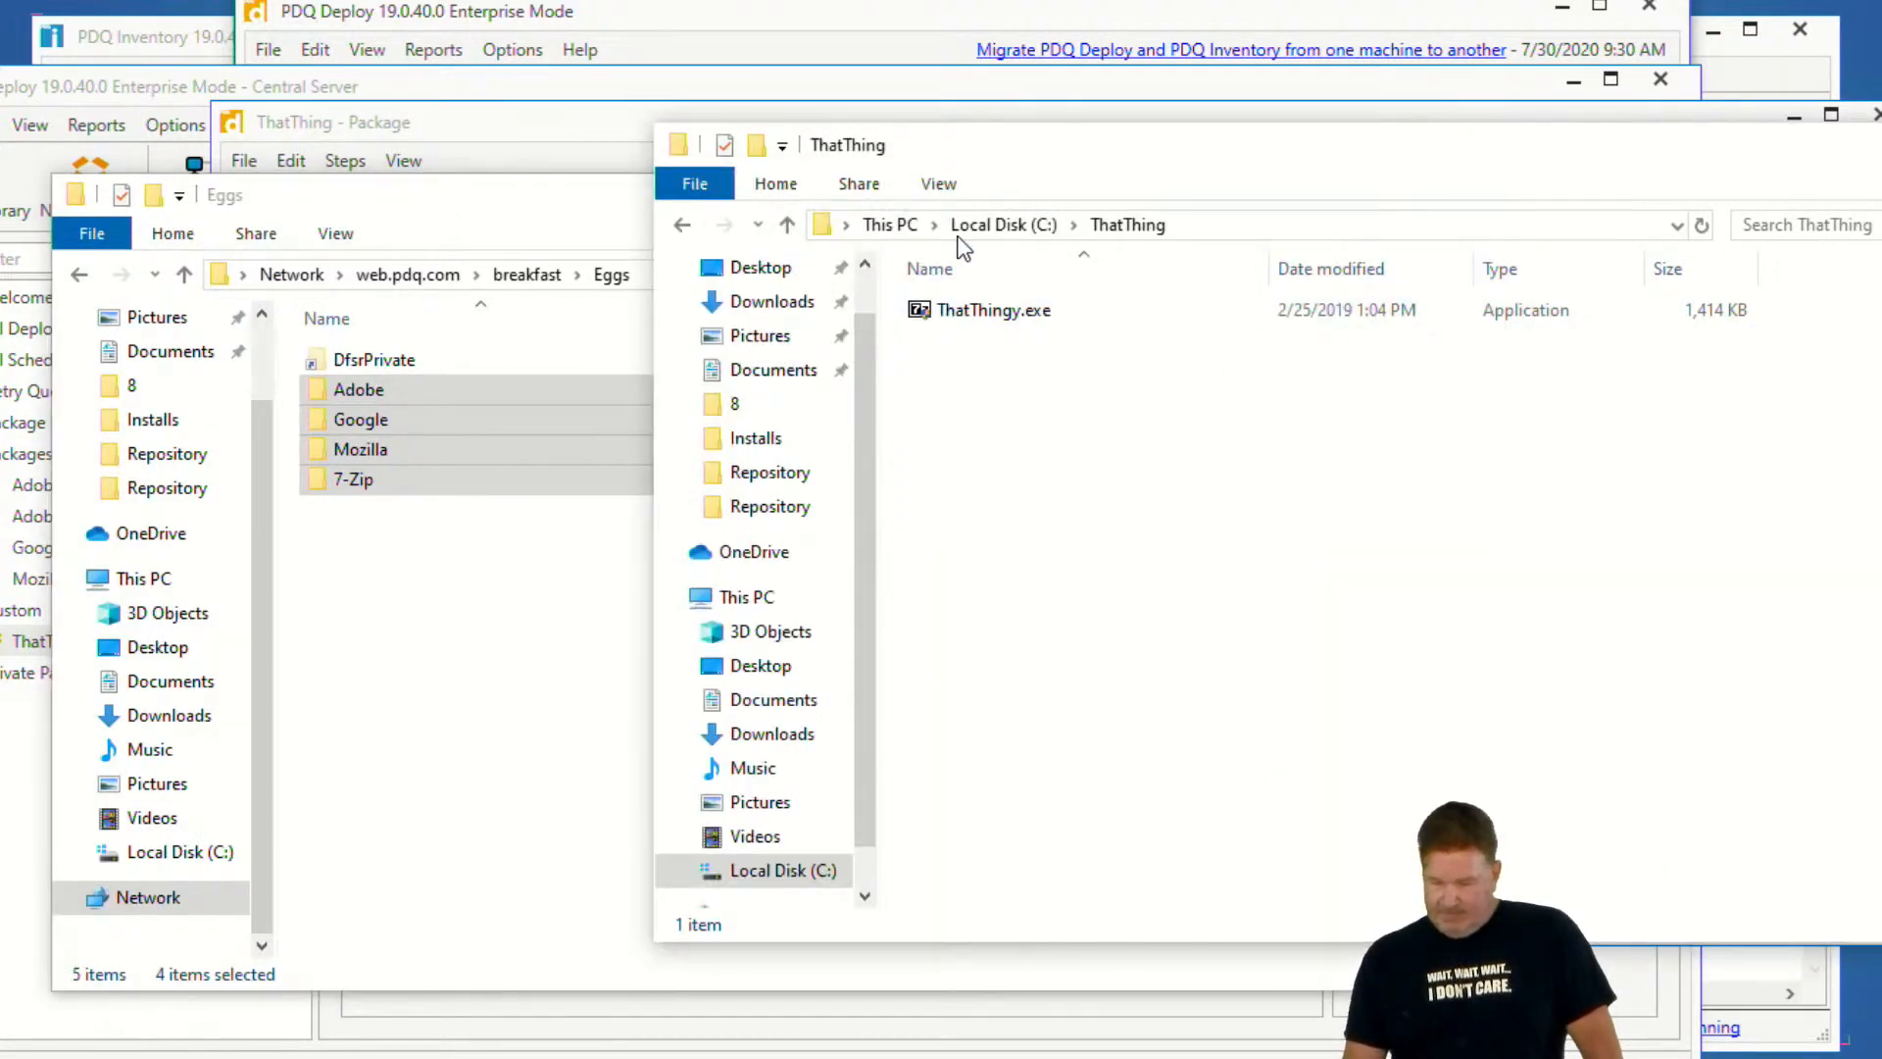
left_click(685, 225)
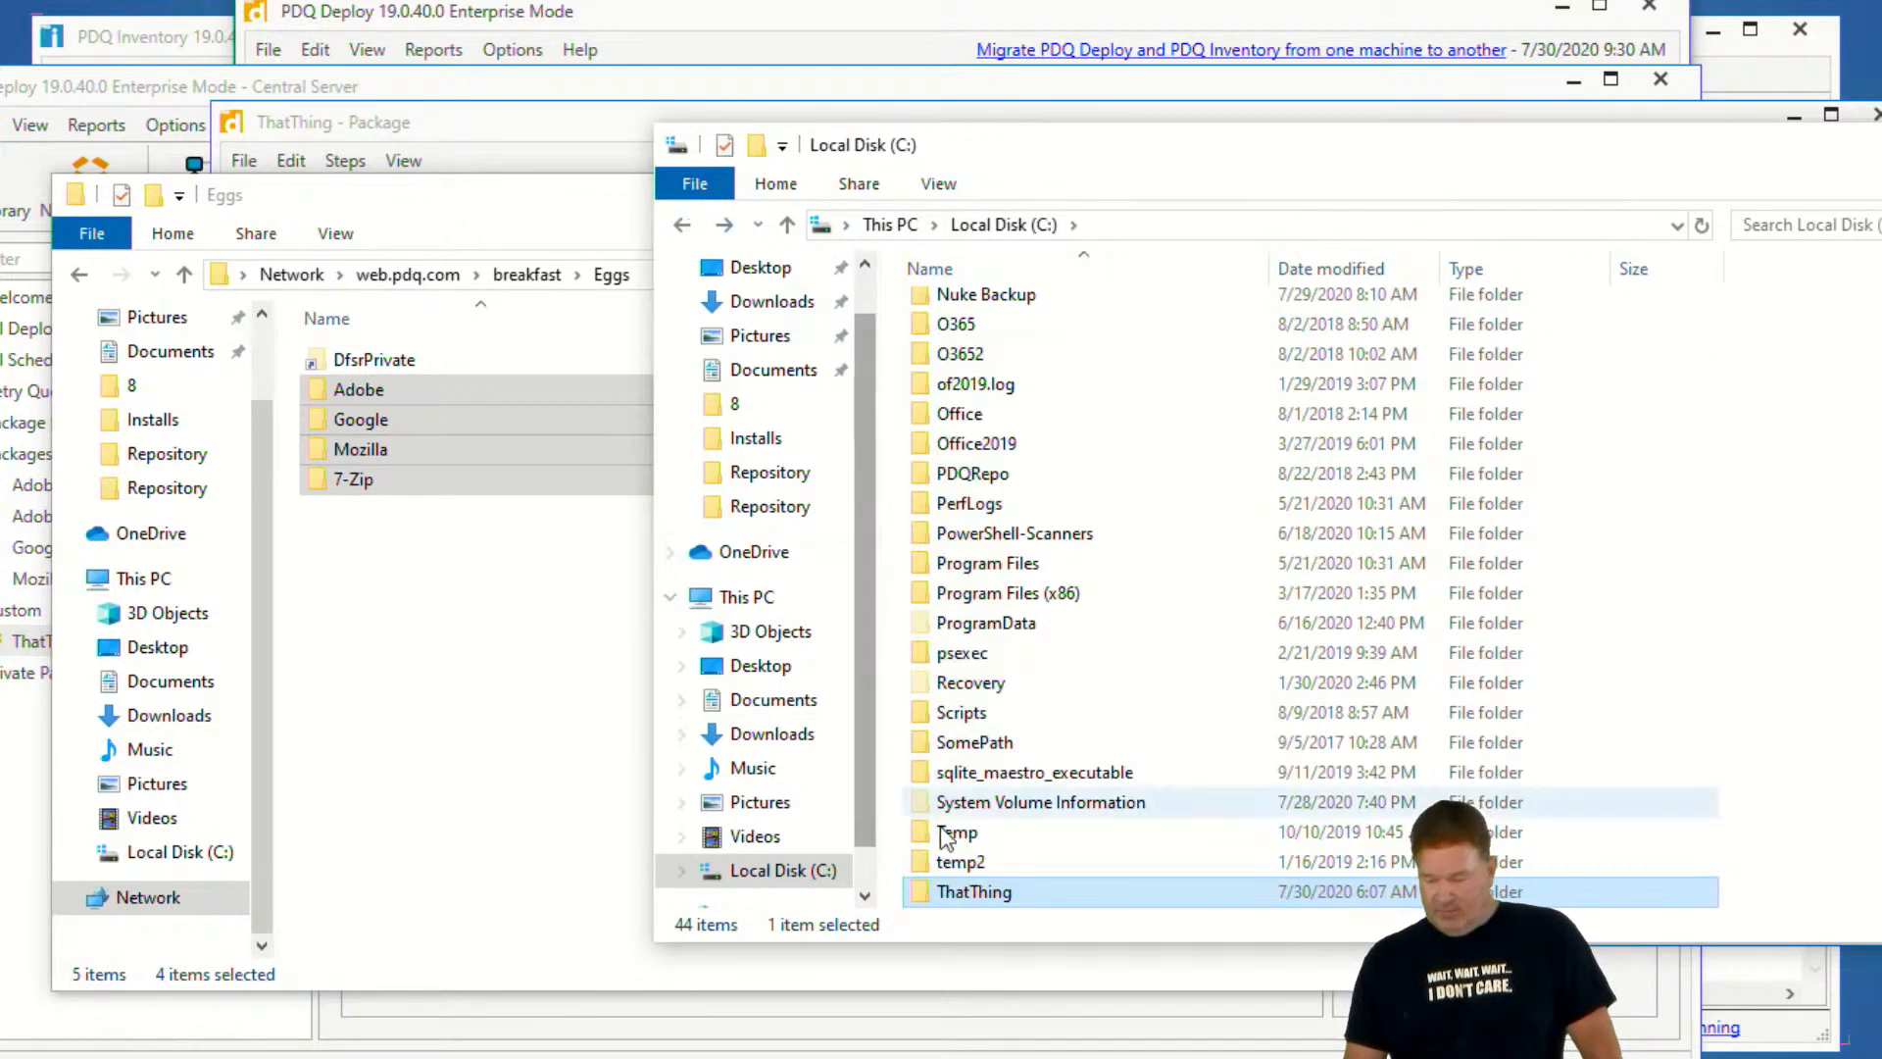
left_click_drag(973, 891, 428, 667)
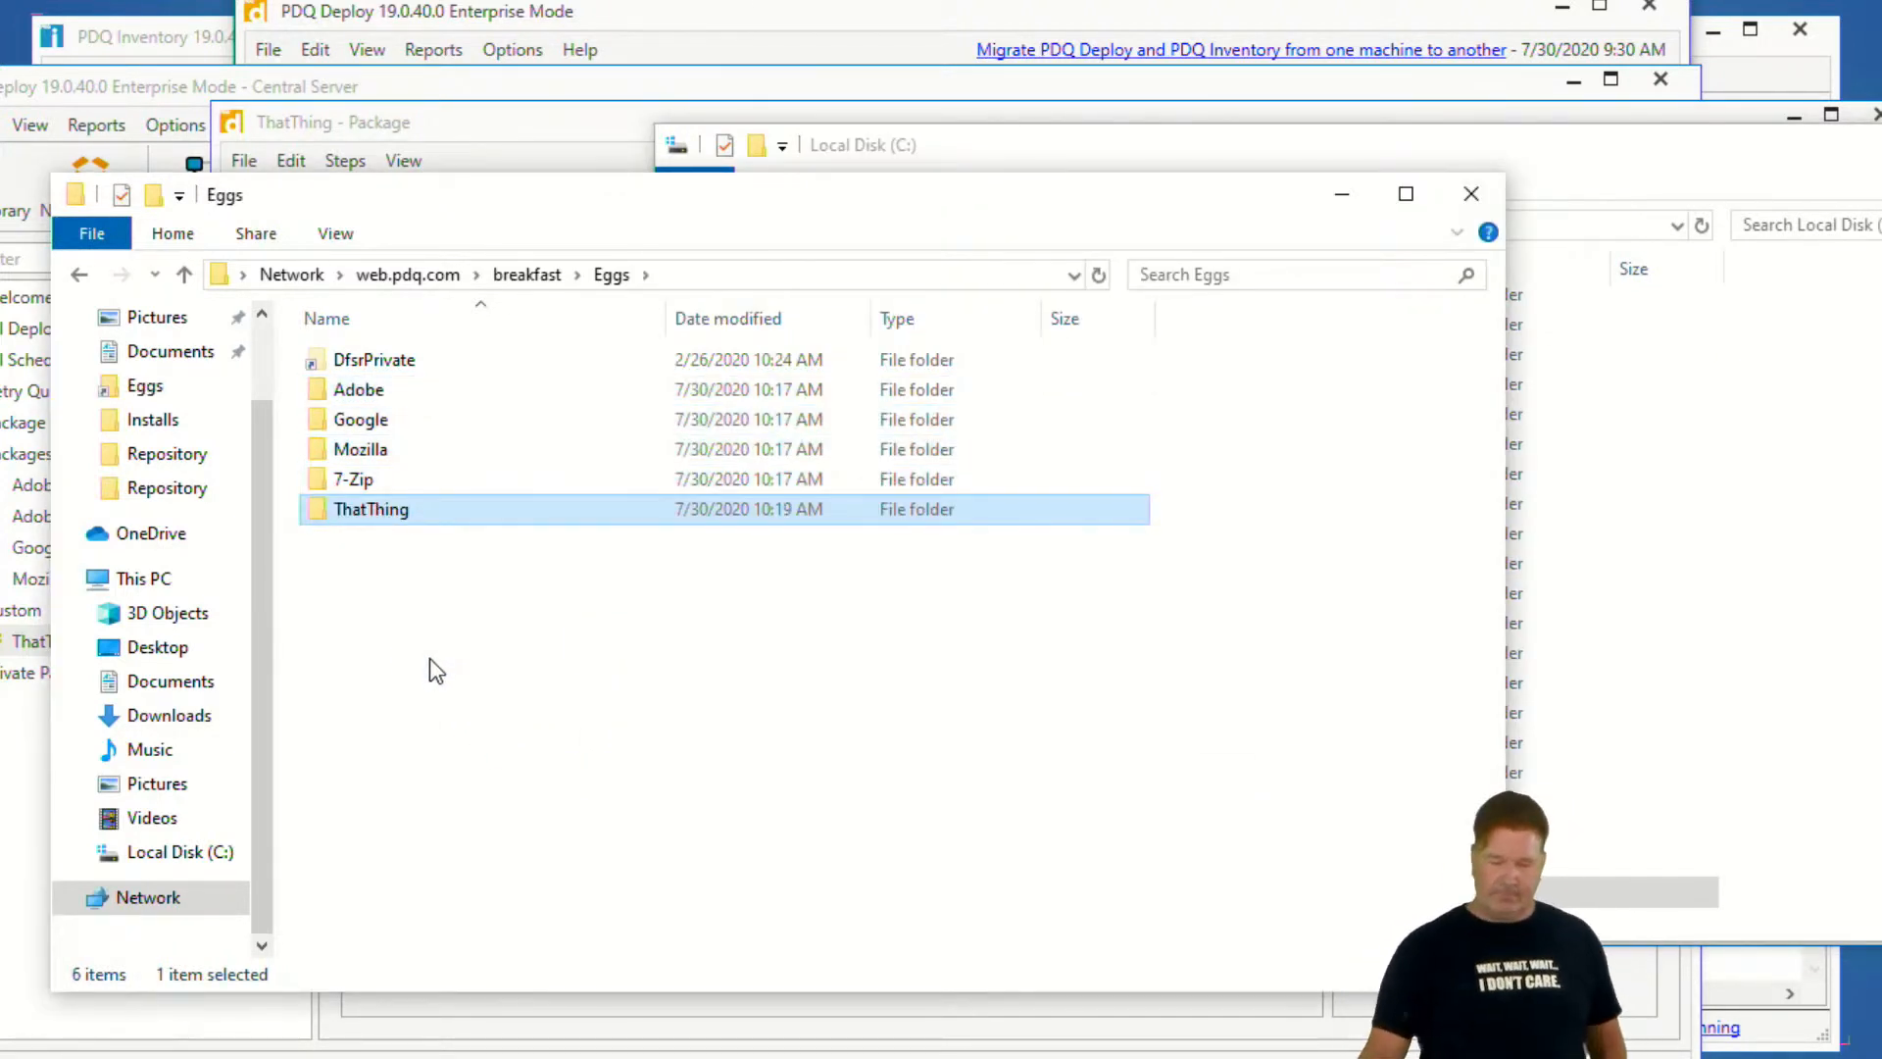
Open the ThatThing folder on the Eggs share, copy its network path and minimize that window
double_click(353, 508)
left_click(832, 270)
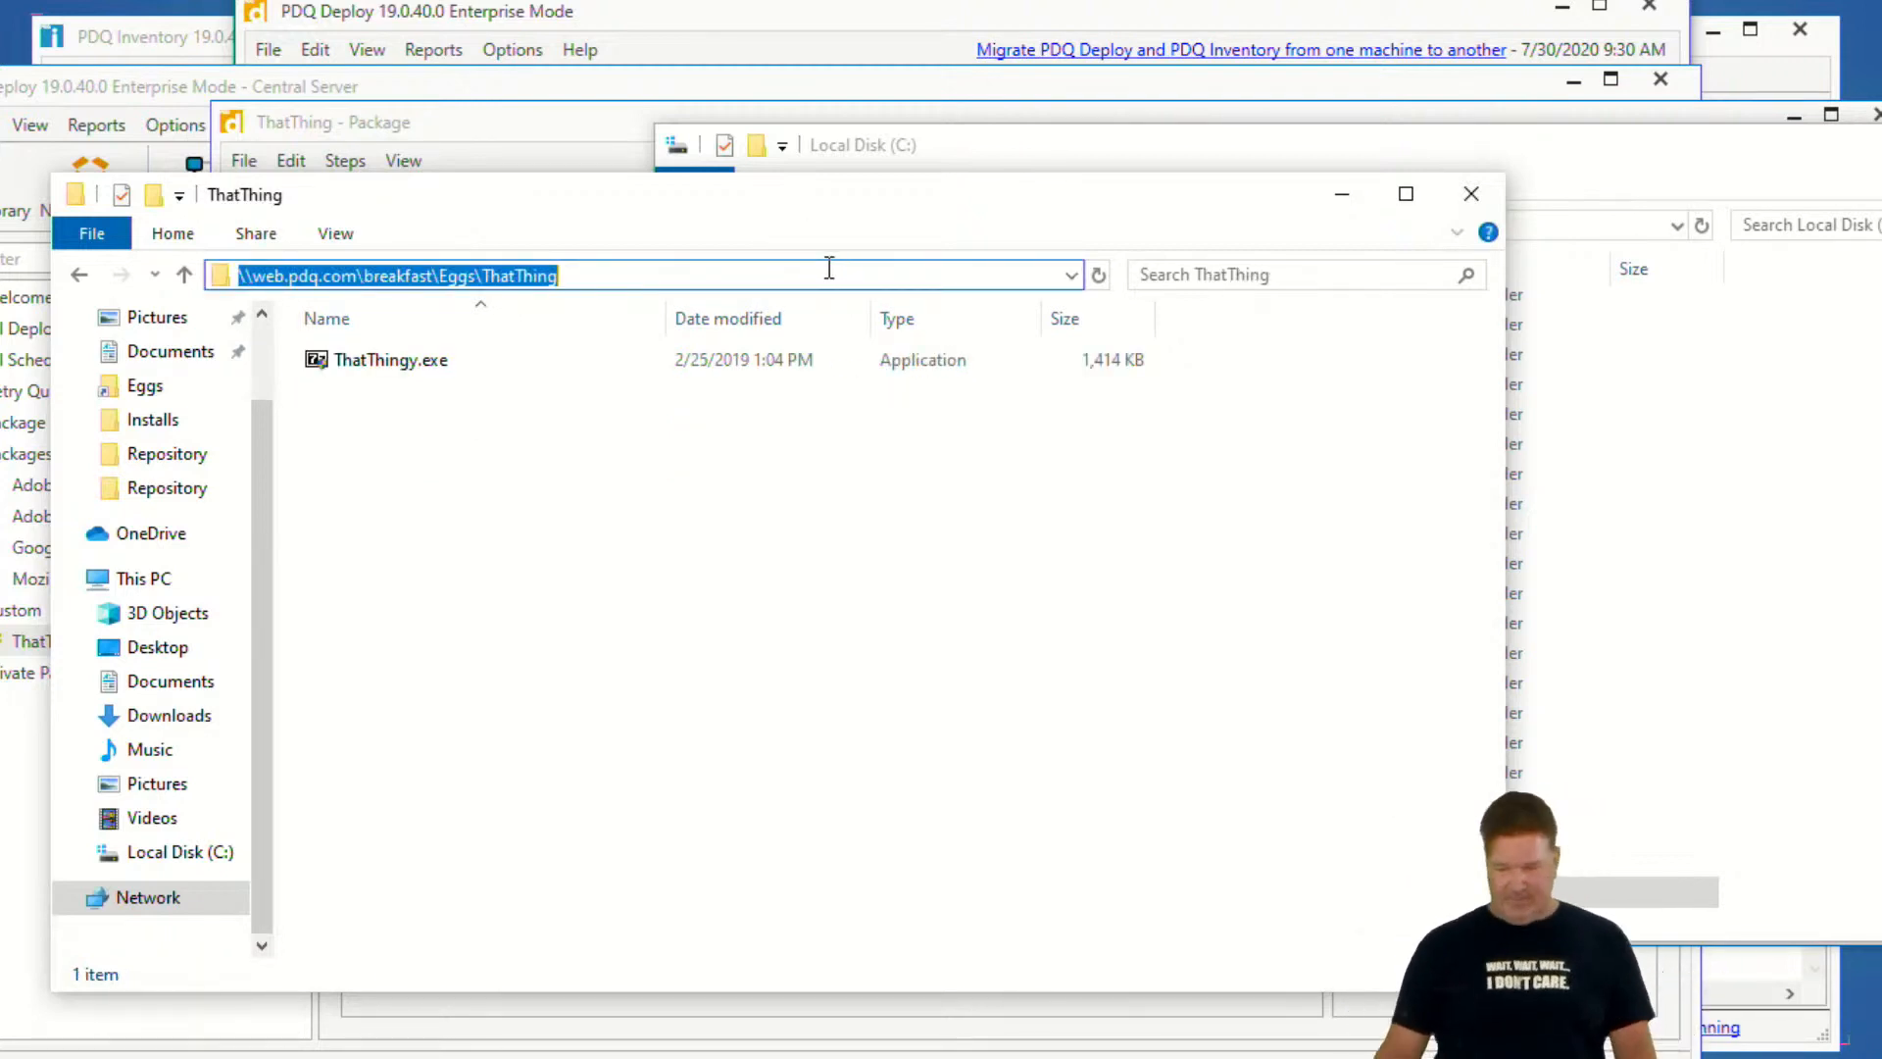
left_click(1342, 193)
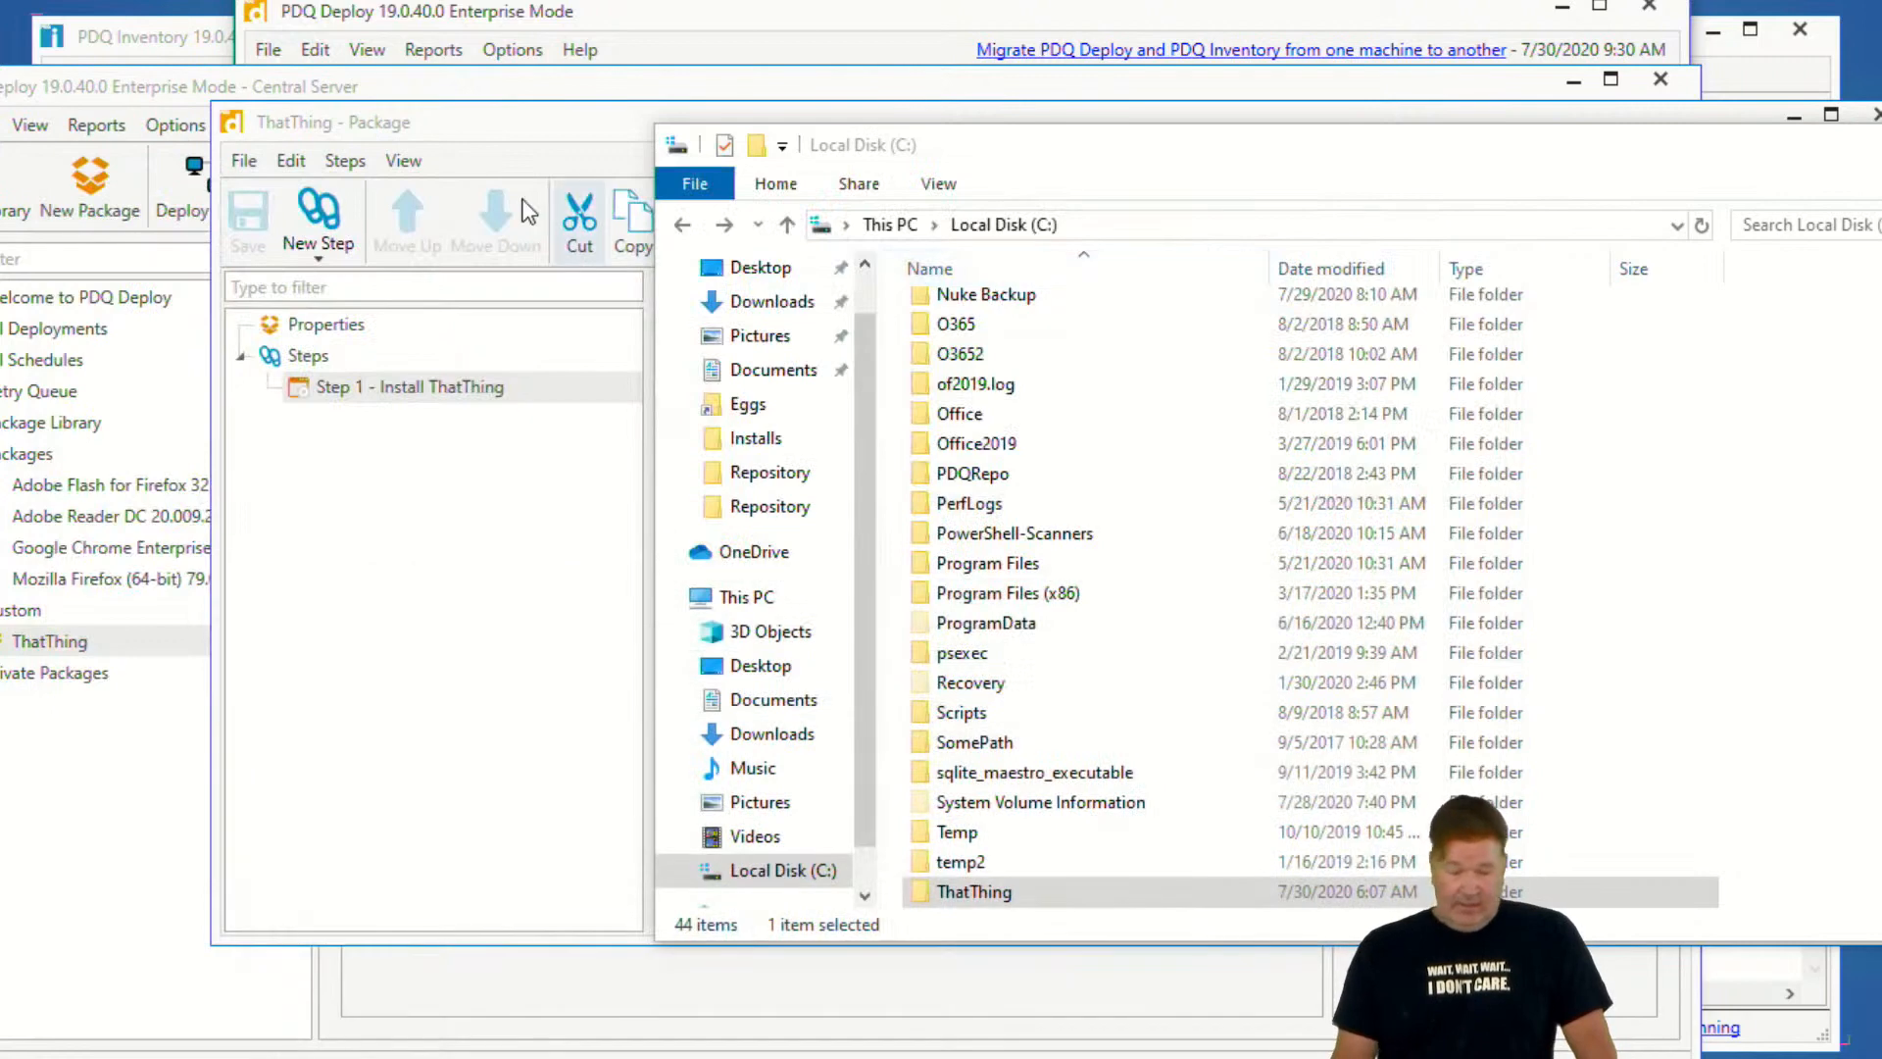
Create a custom variable named CustomRep in the AlanRails console with the value \\web.pdq.com\breakfast\Eggs\ThatThing
left_click(733, 34)
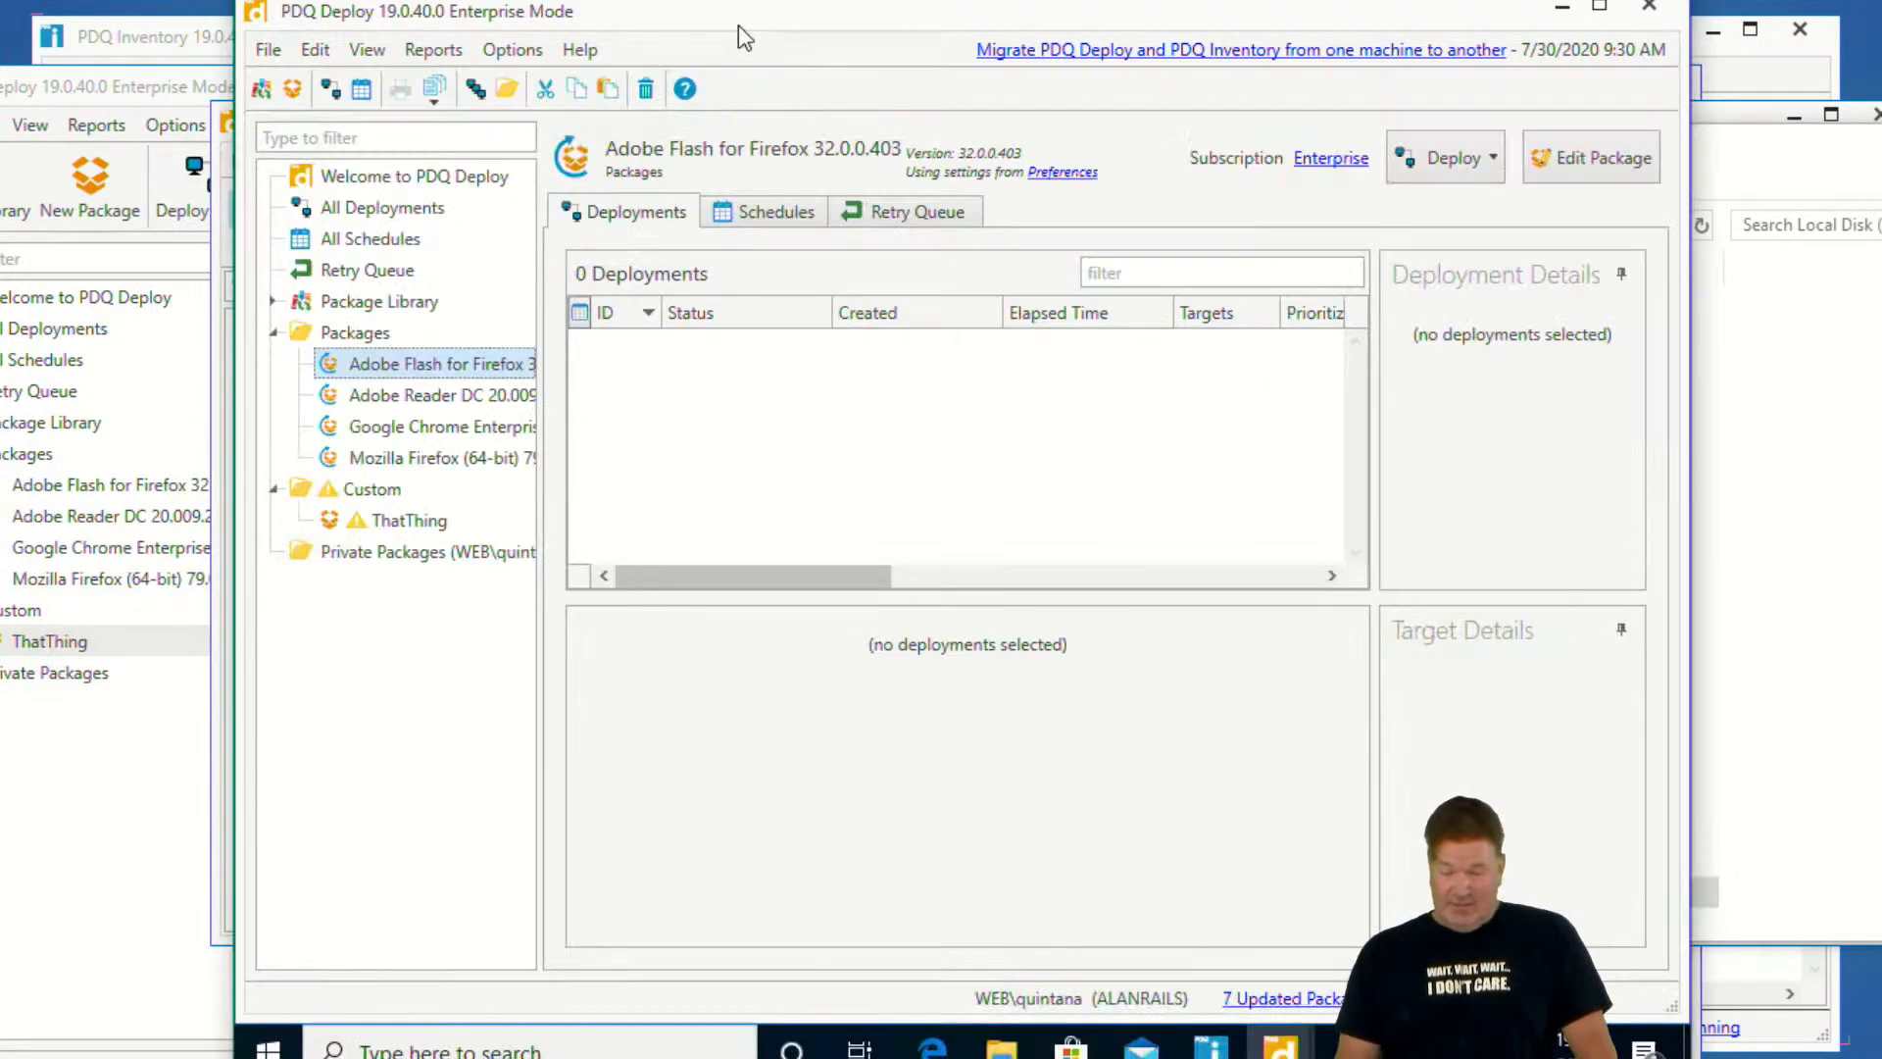
left_click(512, 49)
left_click(429, 122)
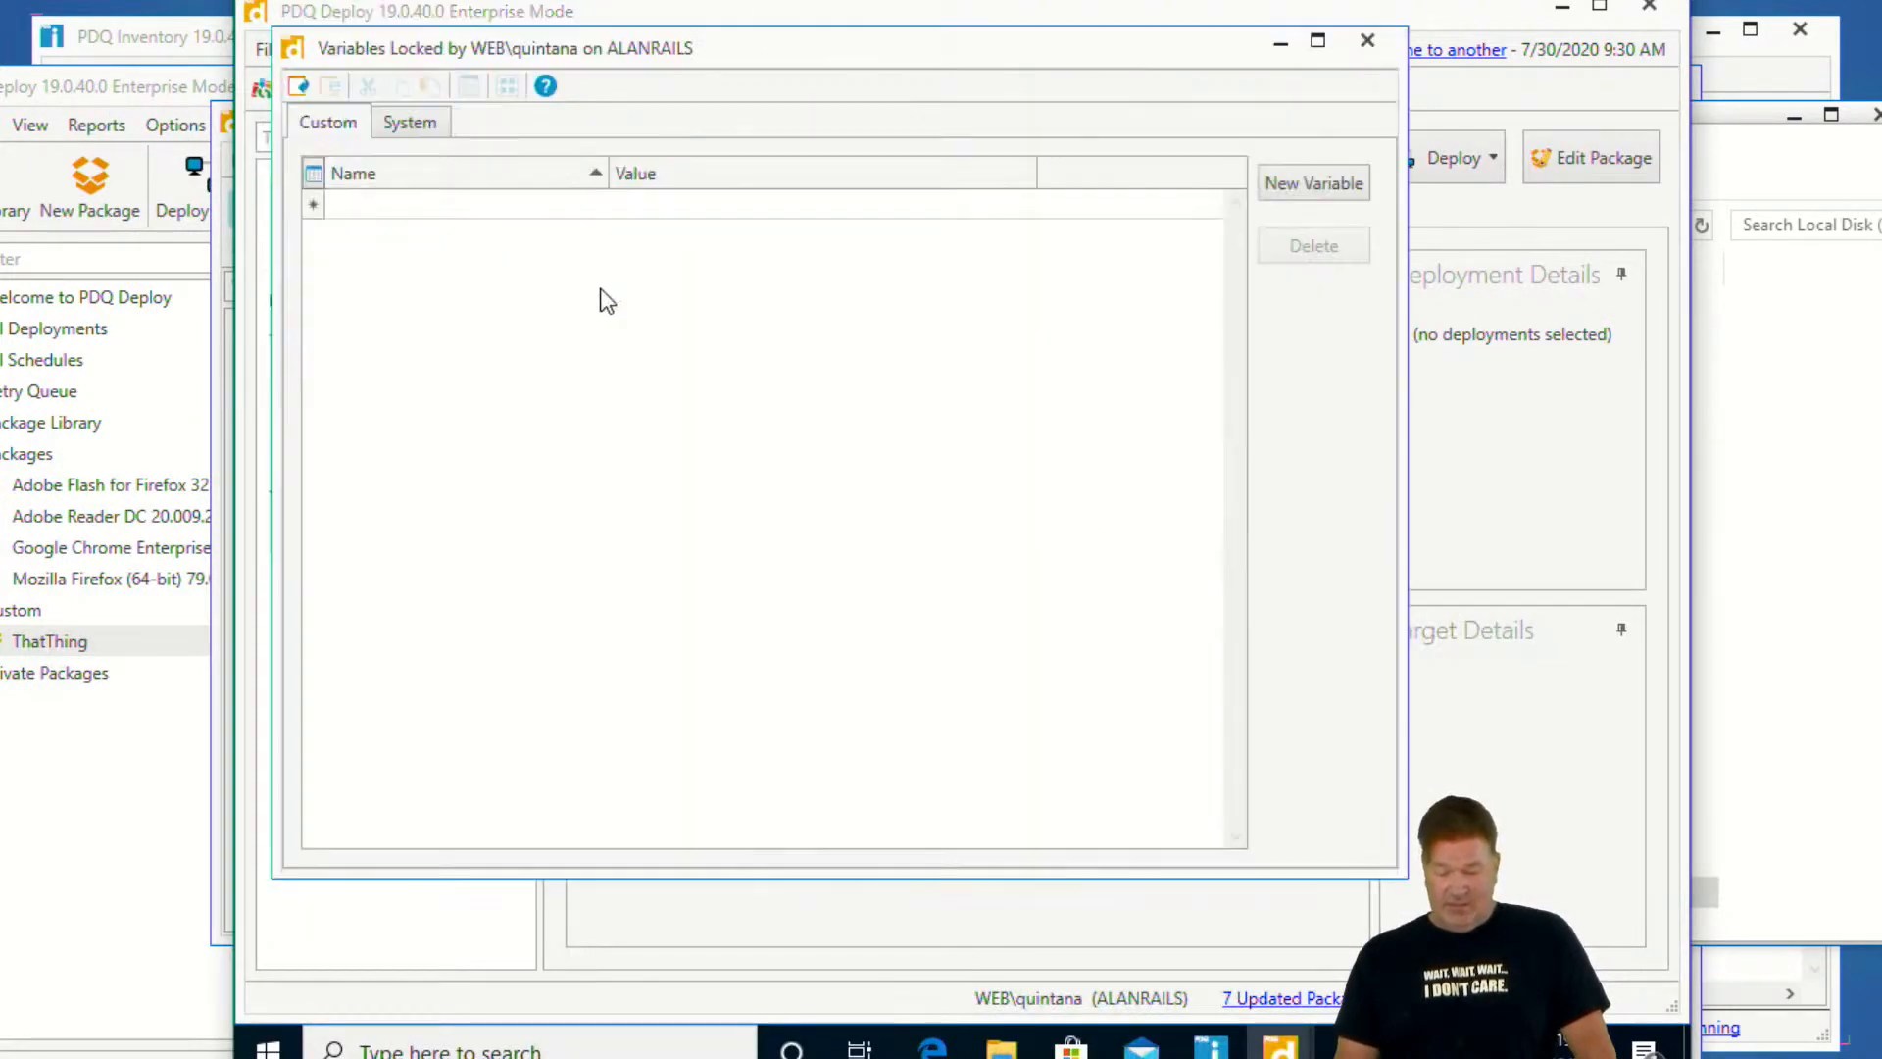
left_click(497, 205)
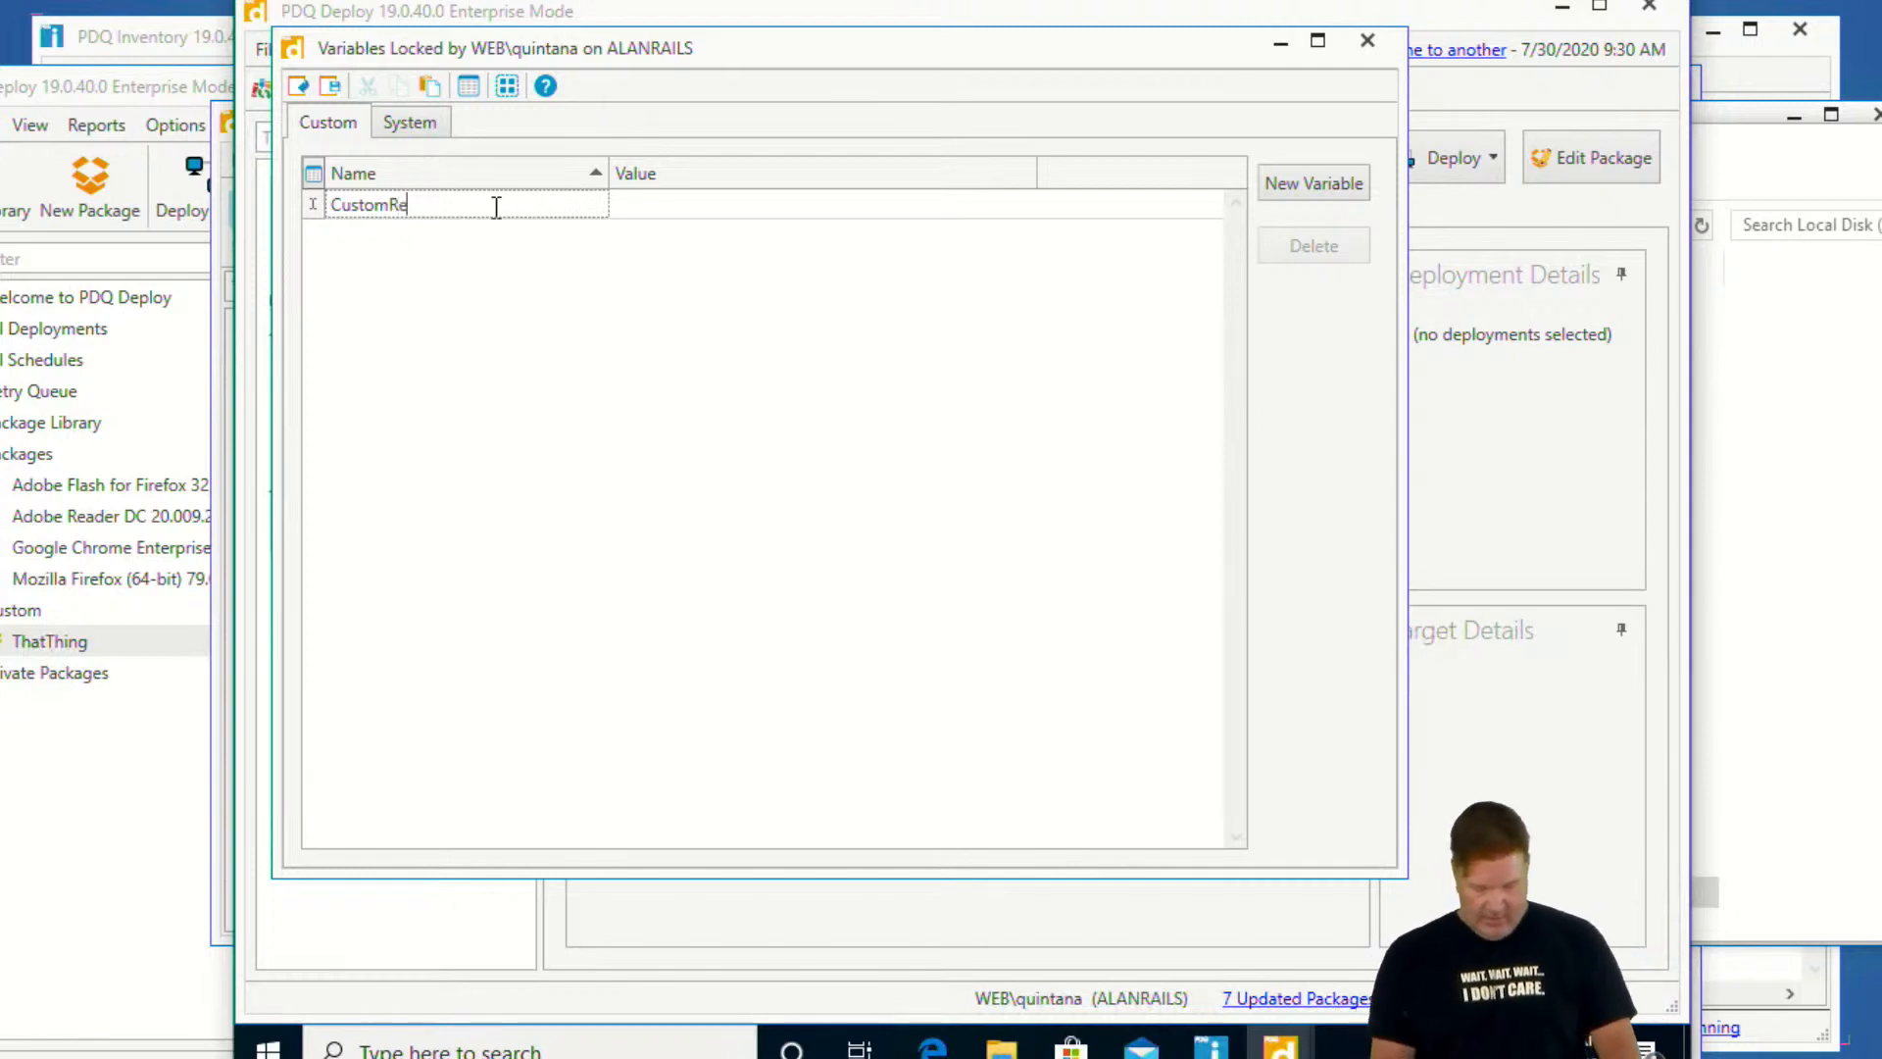
type("CustomRe")
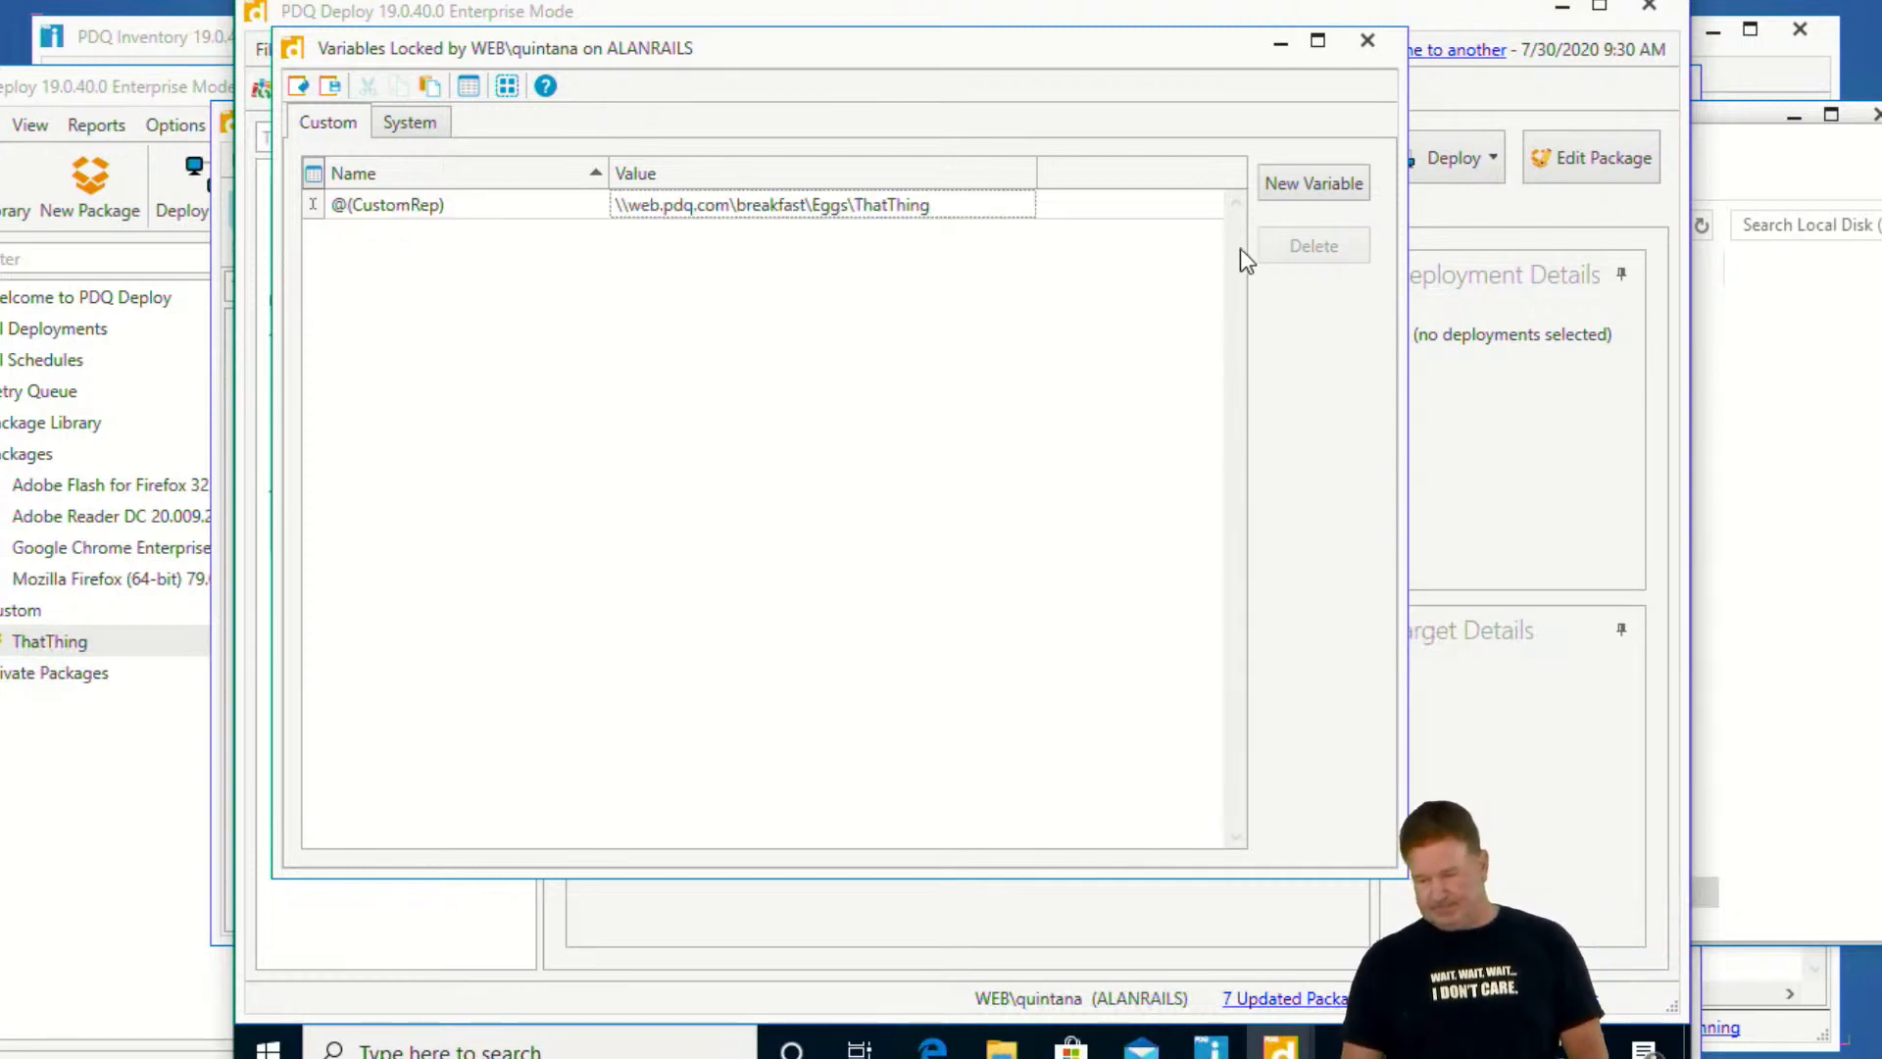
key("Return")
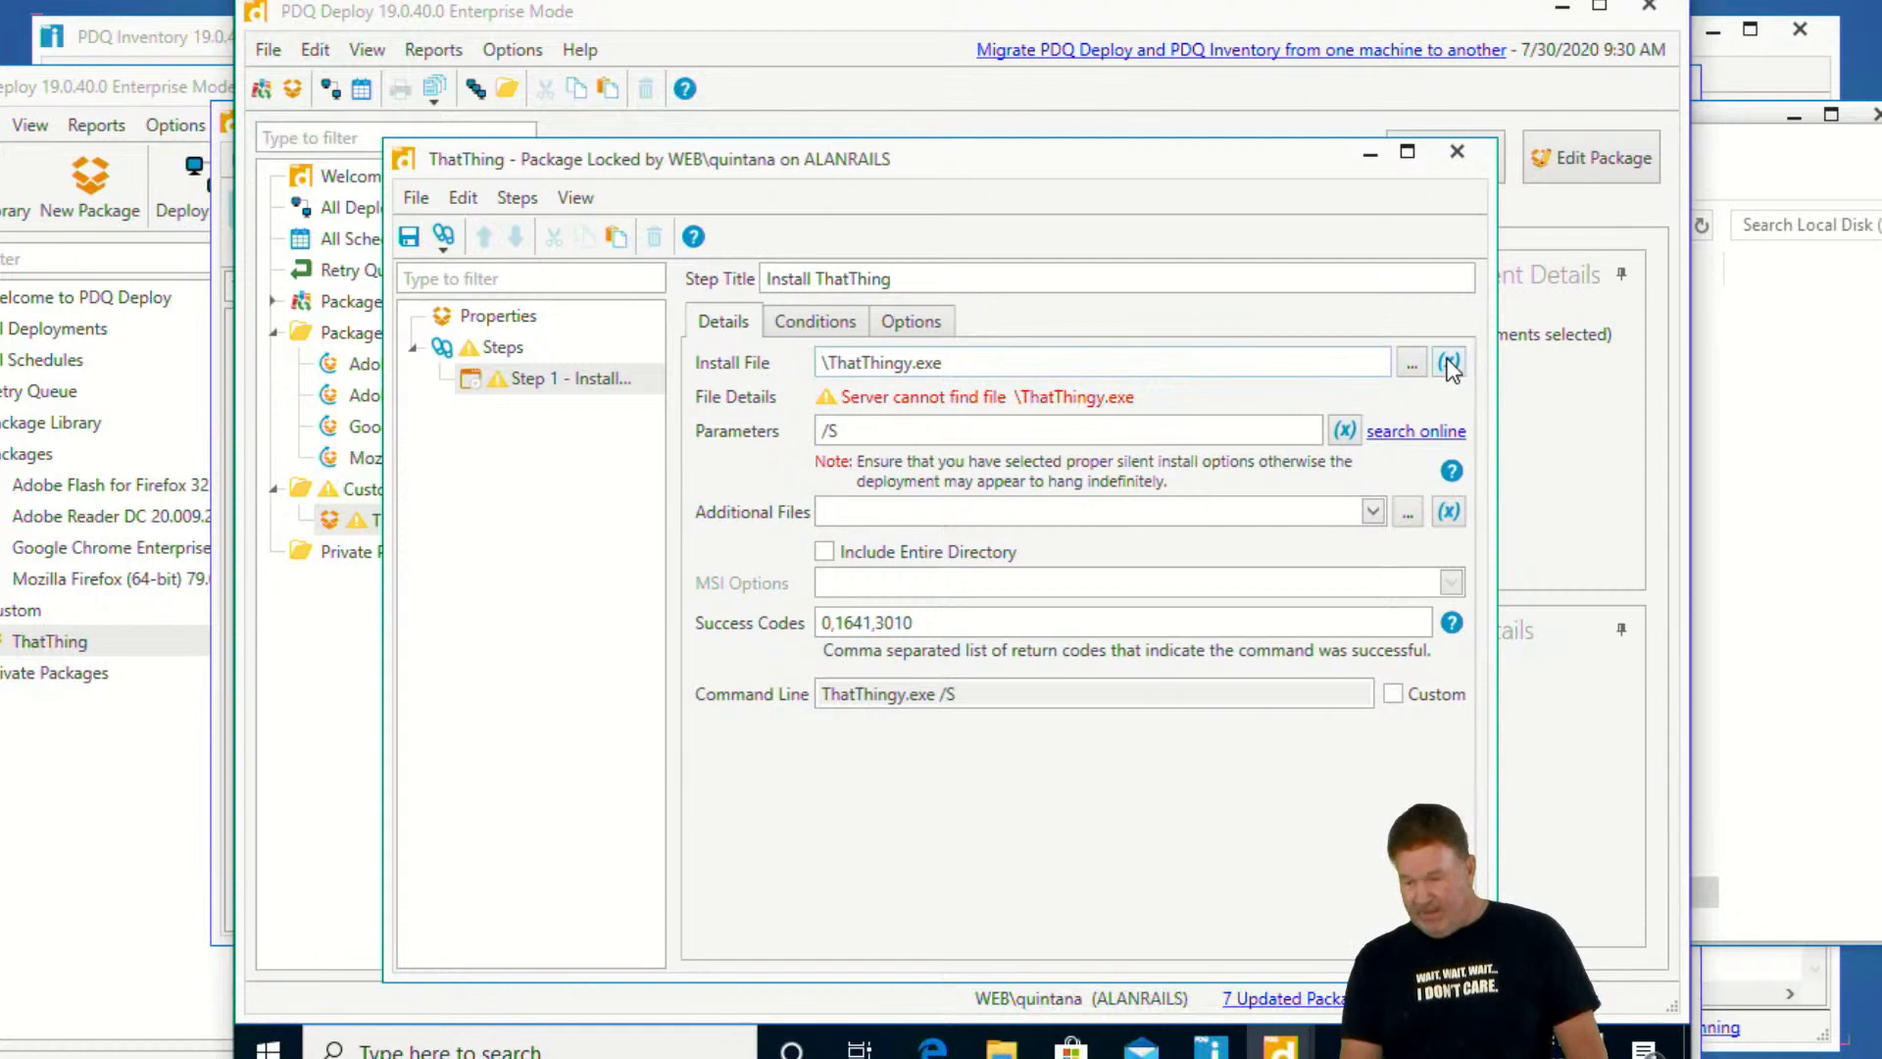
Insert the CustomRep variable before \ThatThingy.exe in the Install File path of the ThatThing step and save the package
left_click(1449, 362)
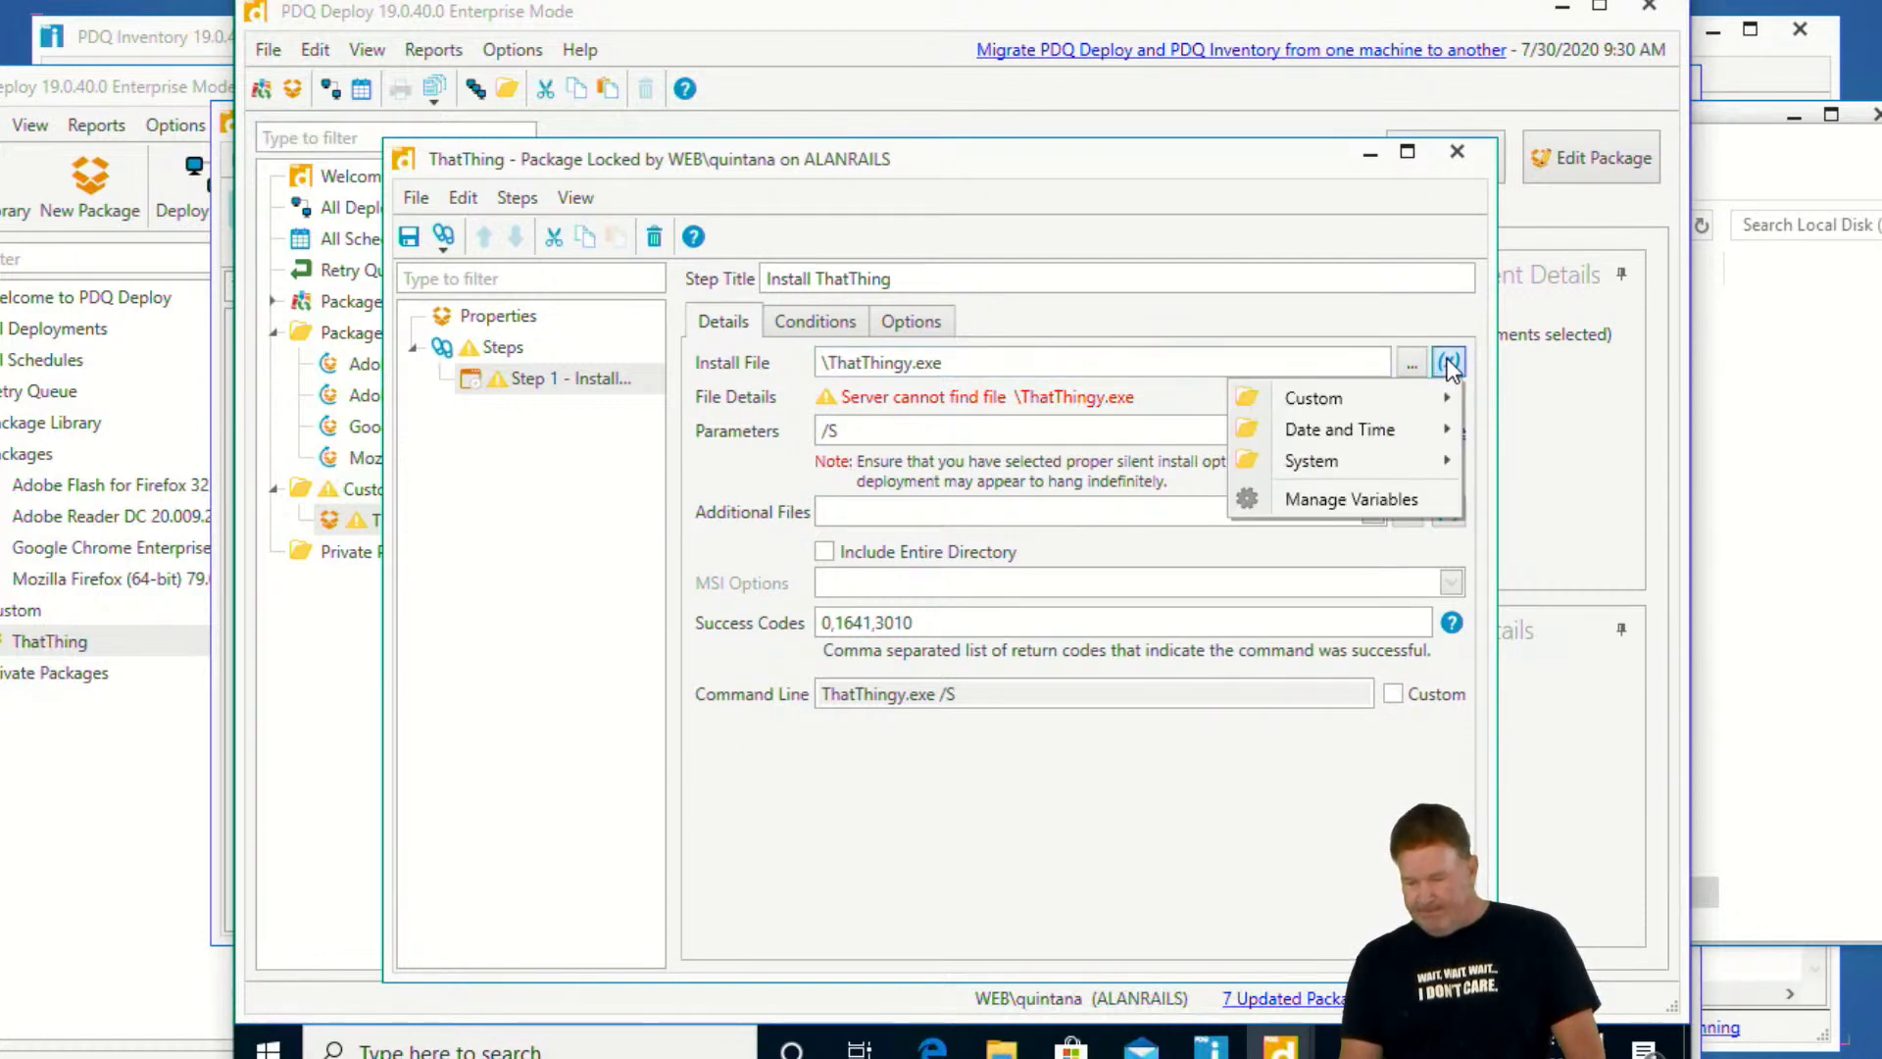
left_click(1176, 405)
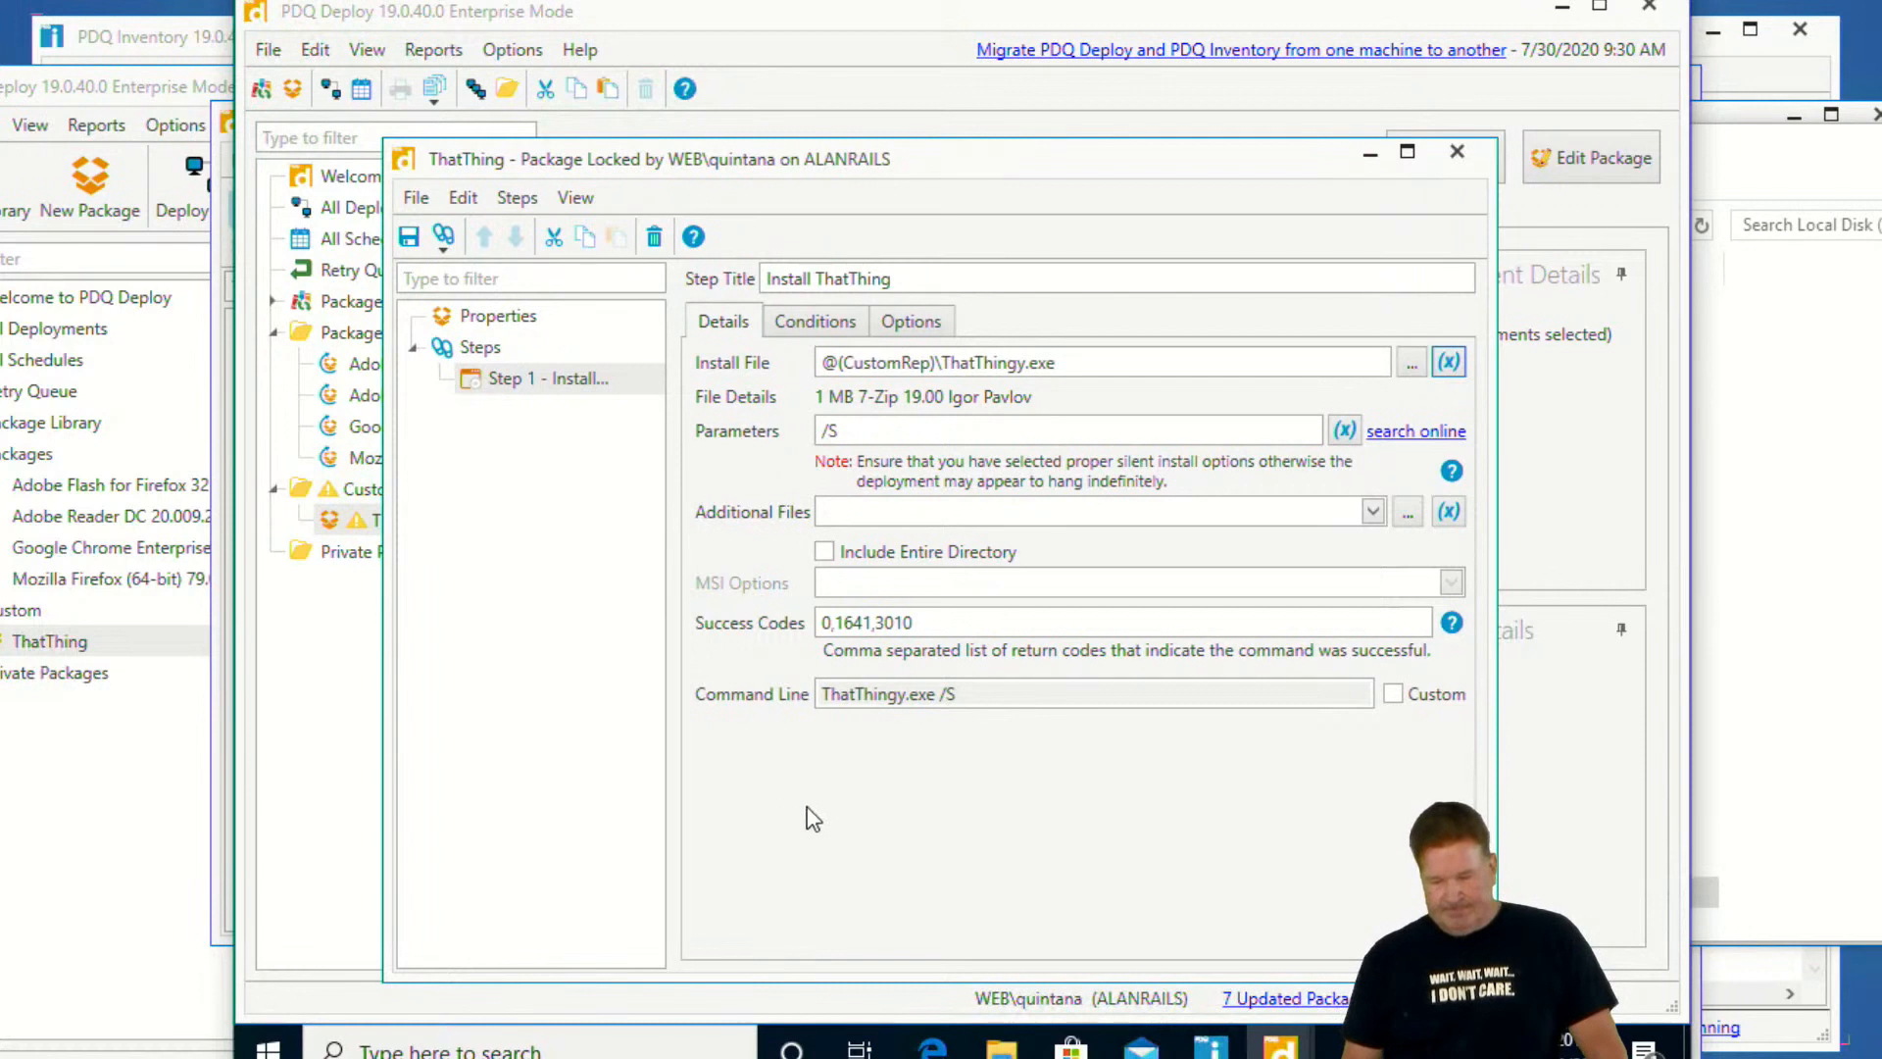
mouse_move(906, 409)
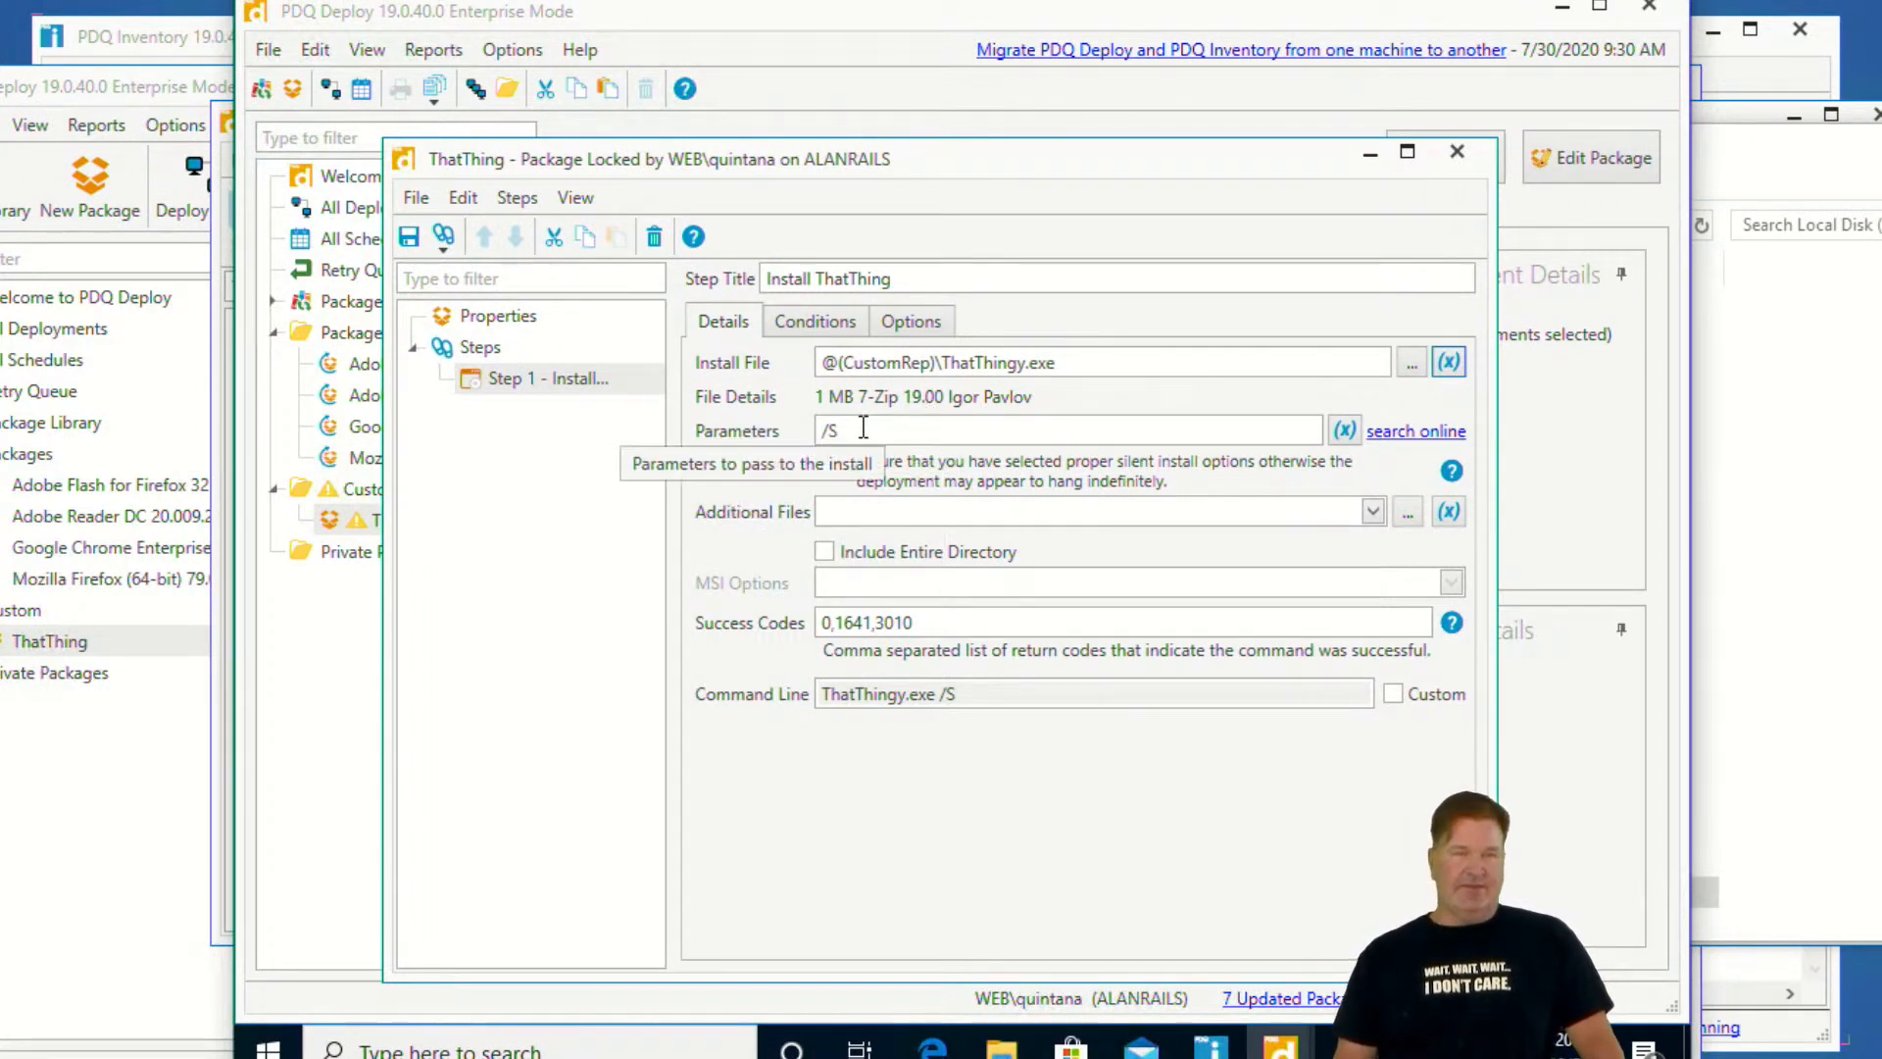
left_click(1458, 154)
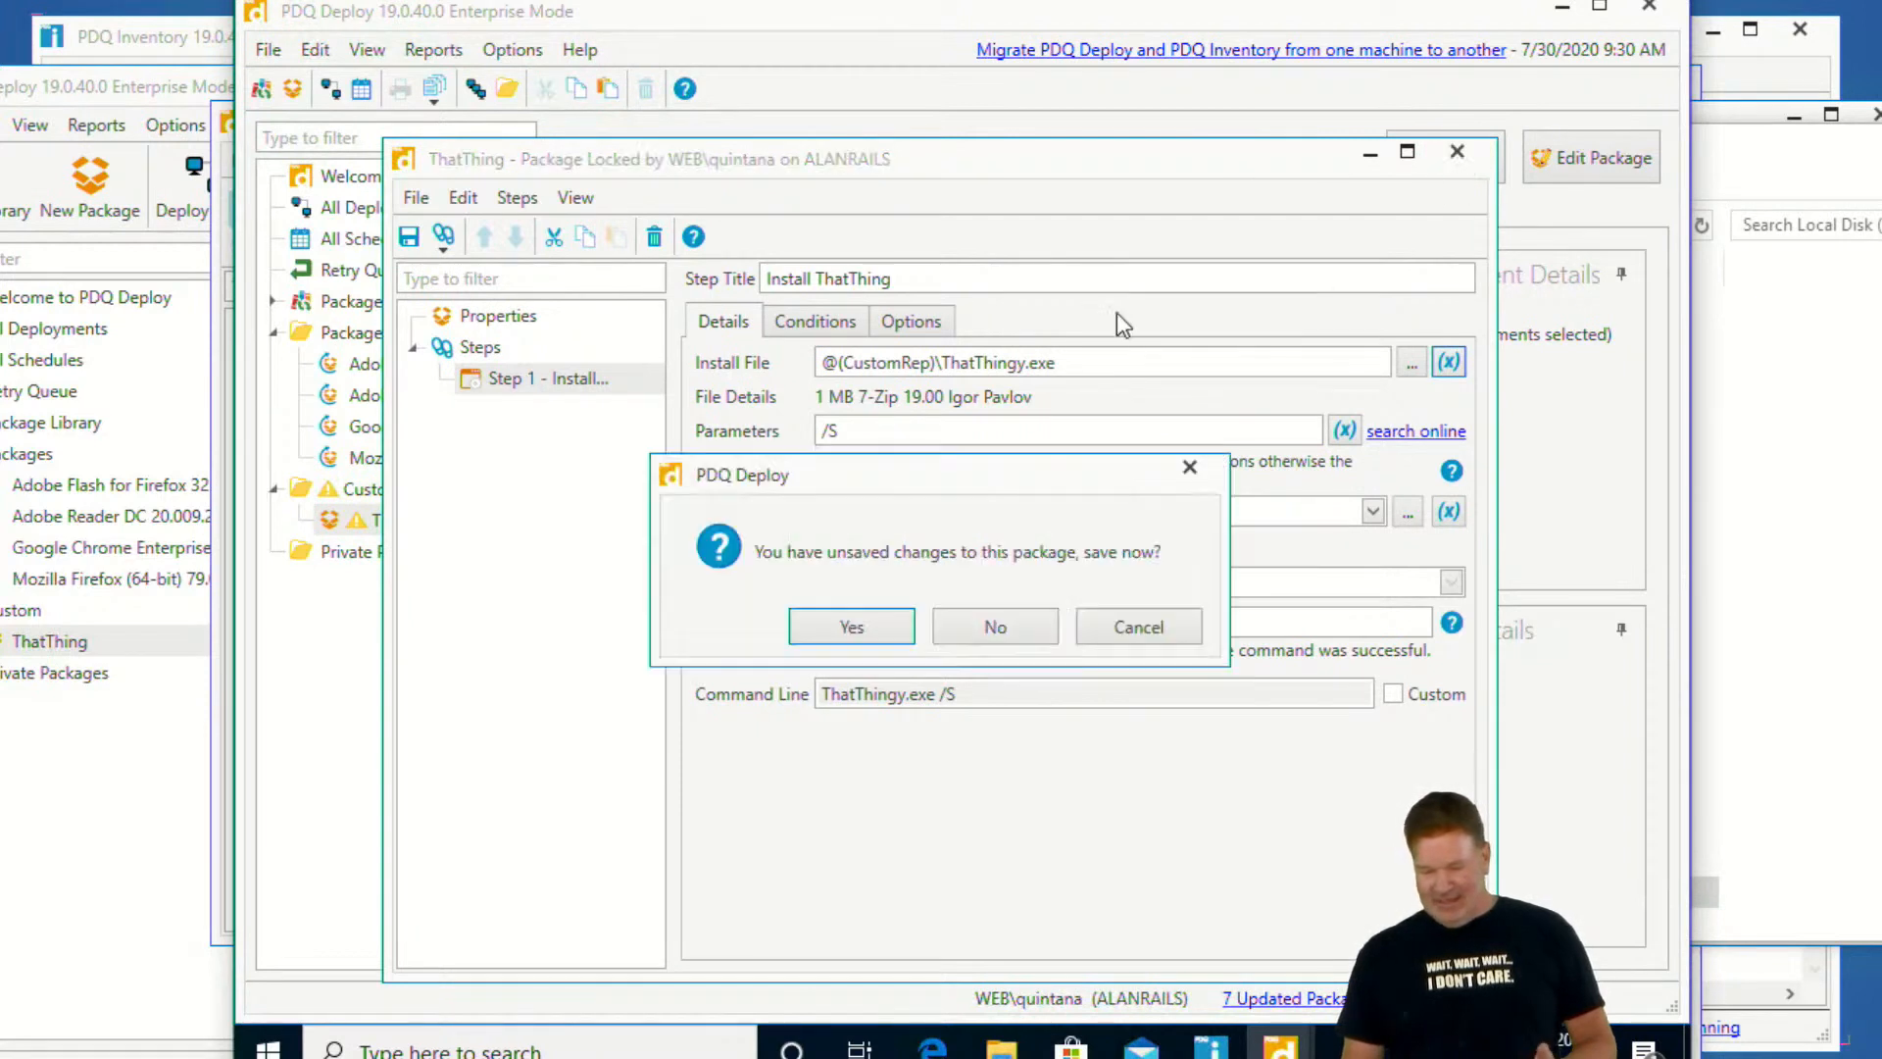
left_click(914, 620)
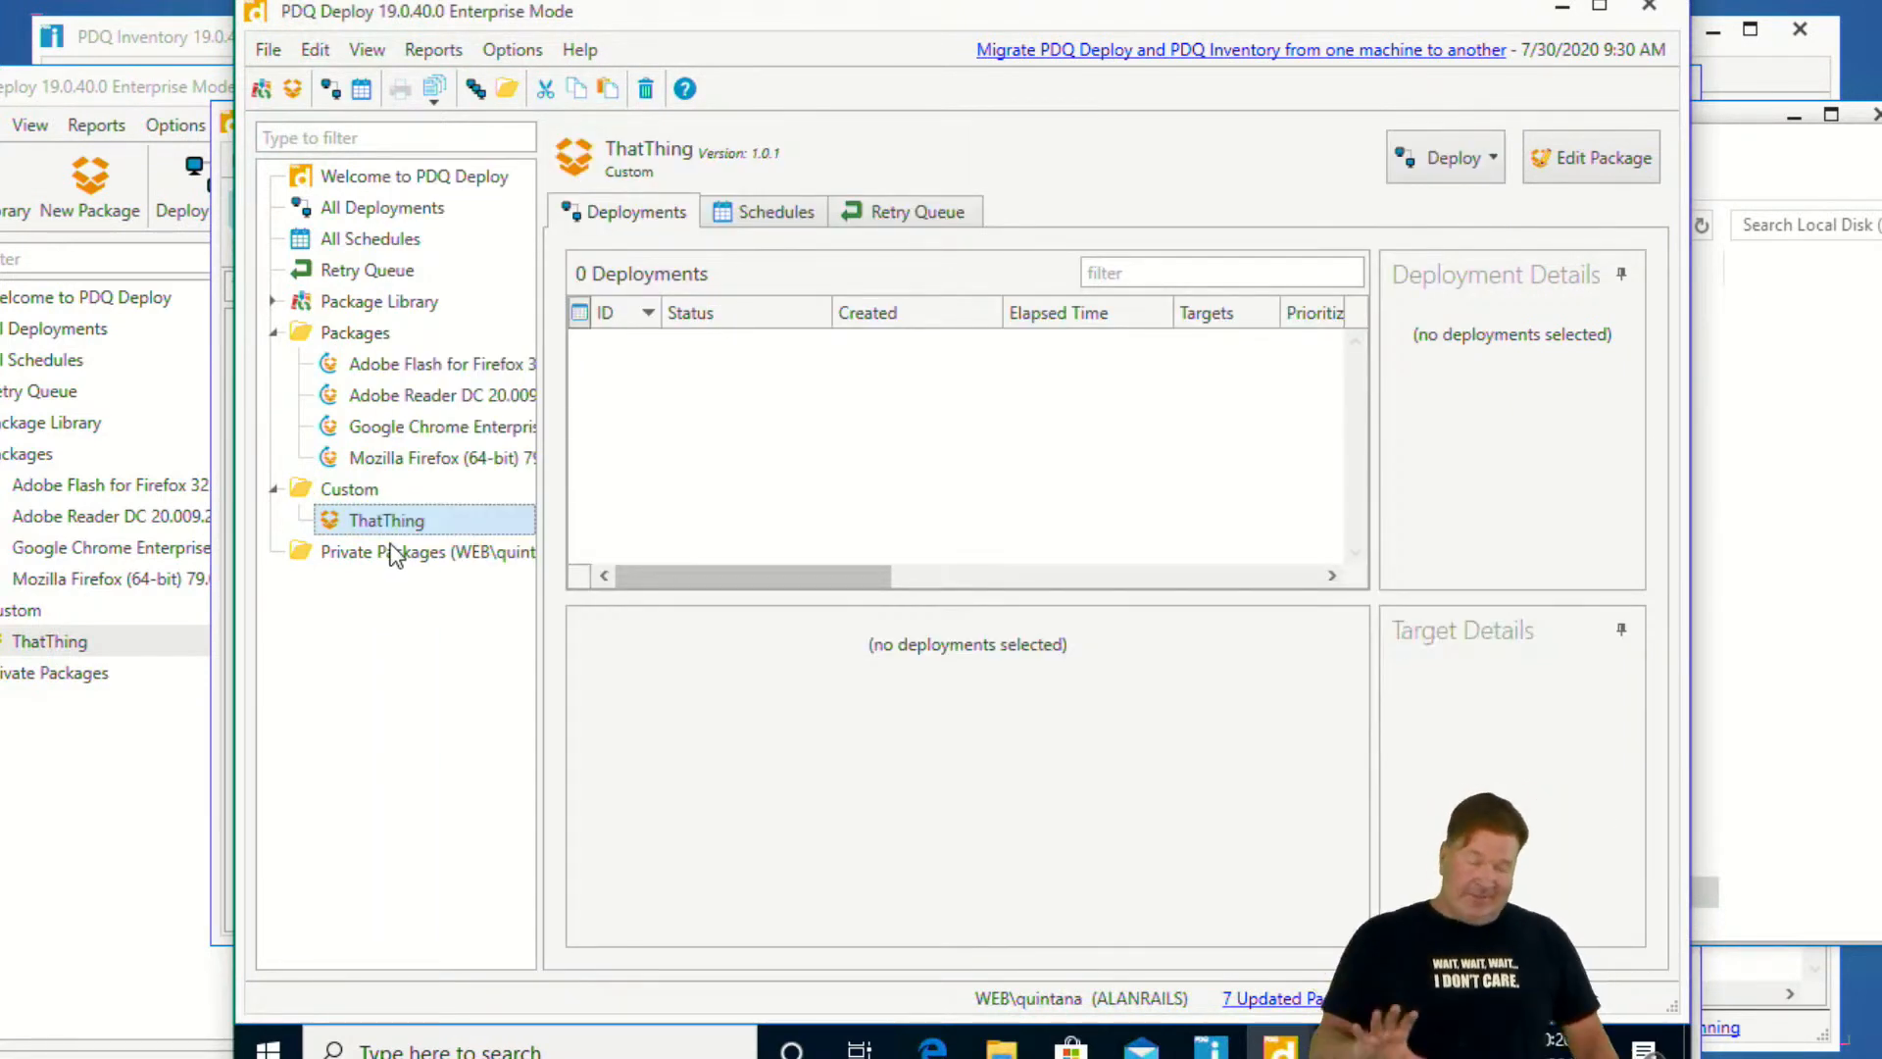
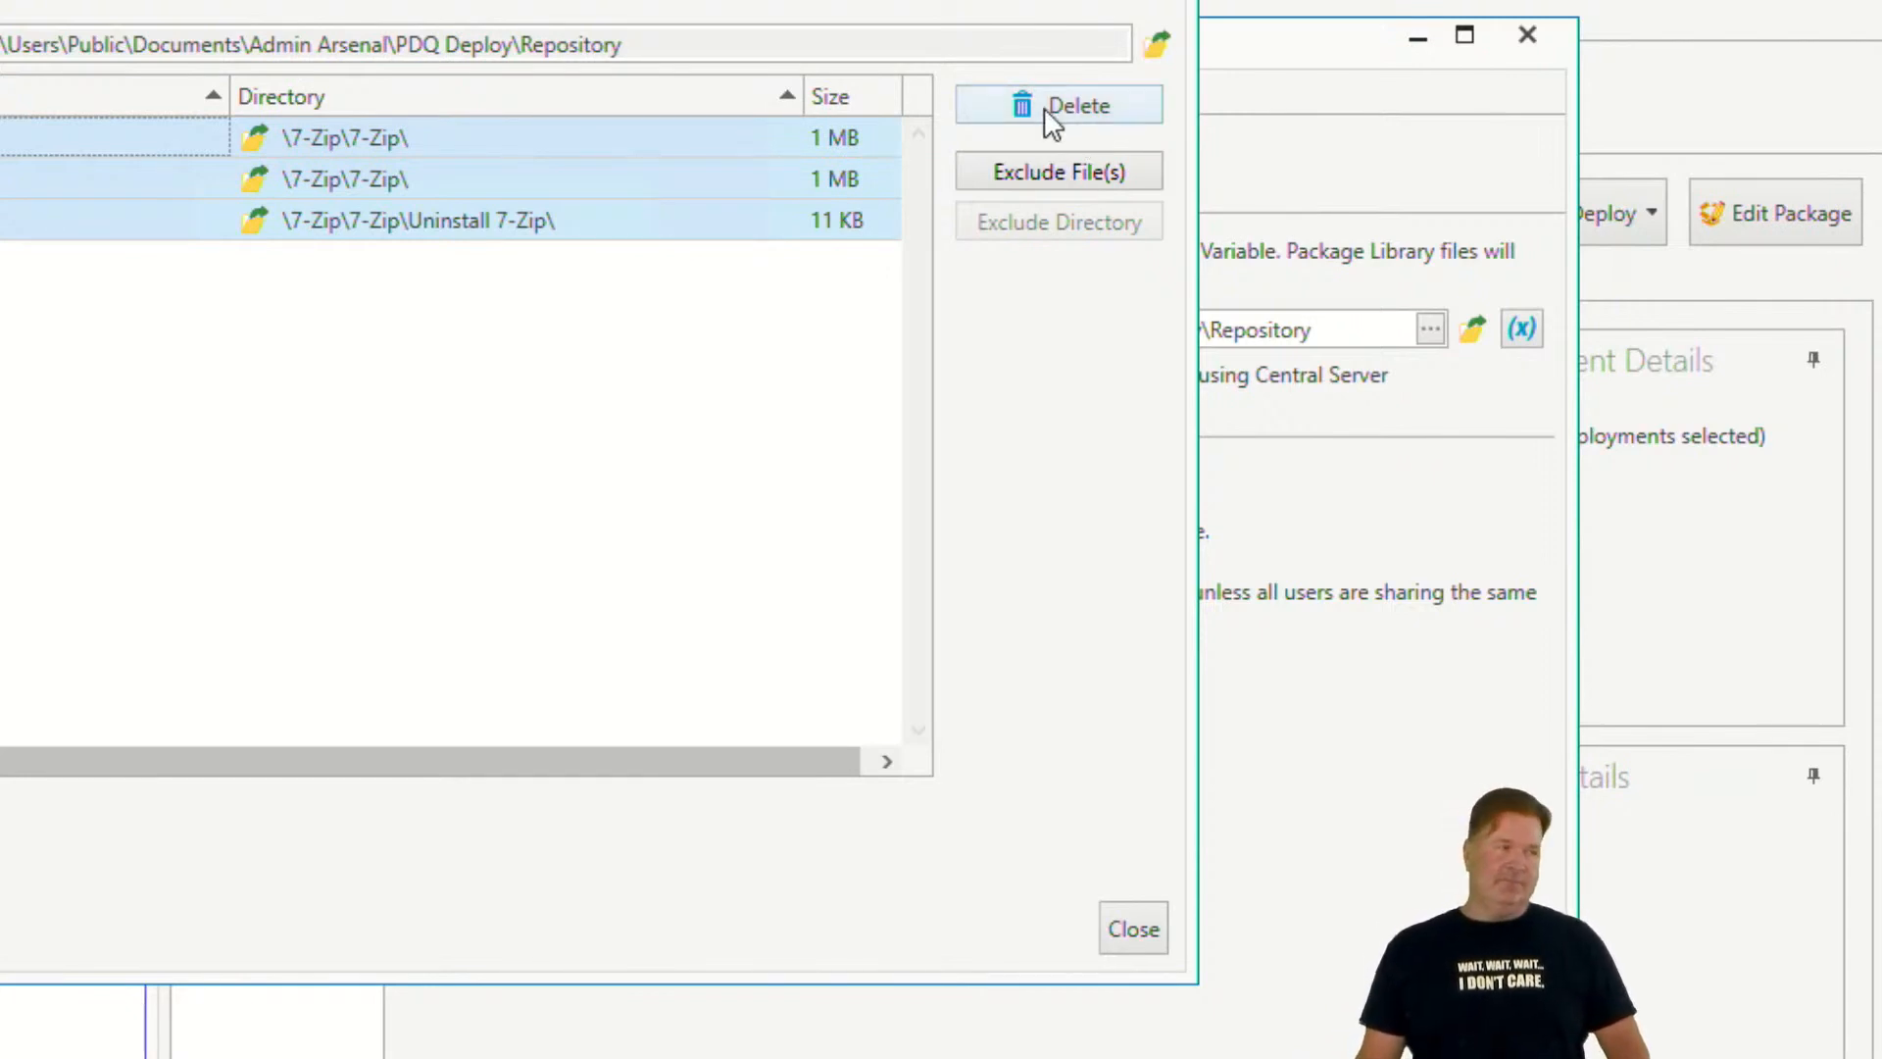
Delete the selected unused 7-Zip files from the GUINNESS PDQ Deploy repository and close the Preferences window
left_click(1045, 108)
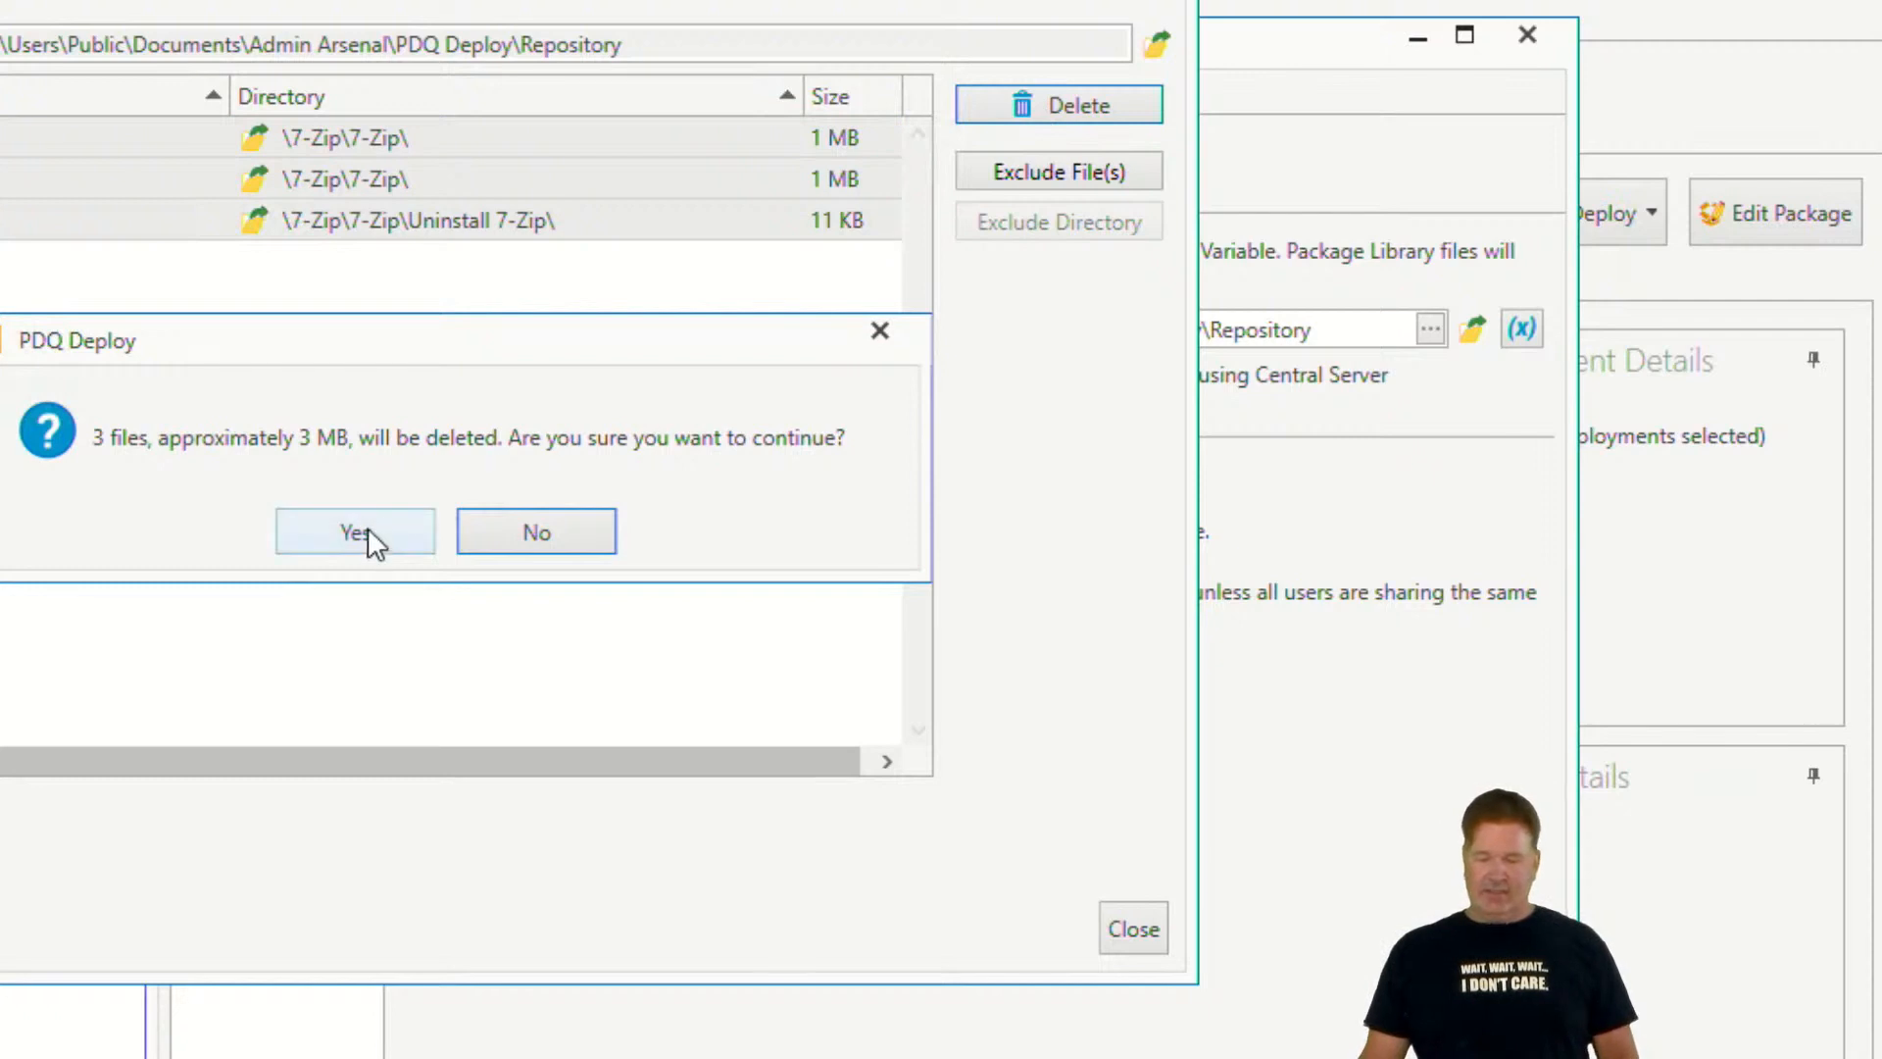
left_click(369, 529)
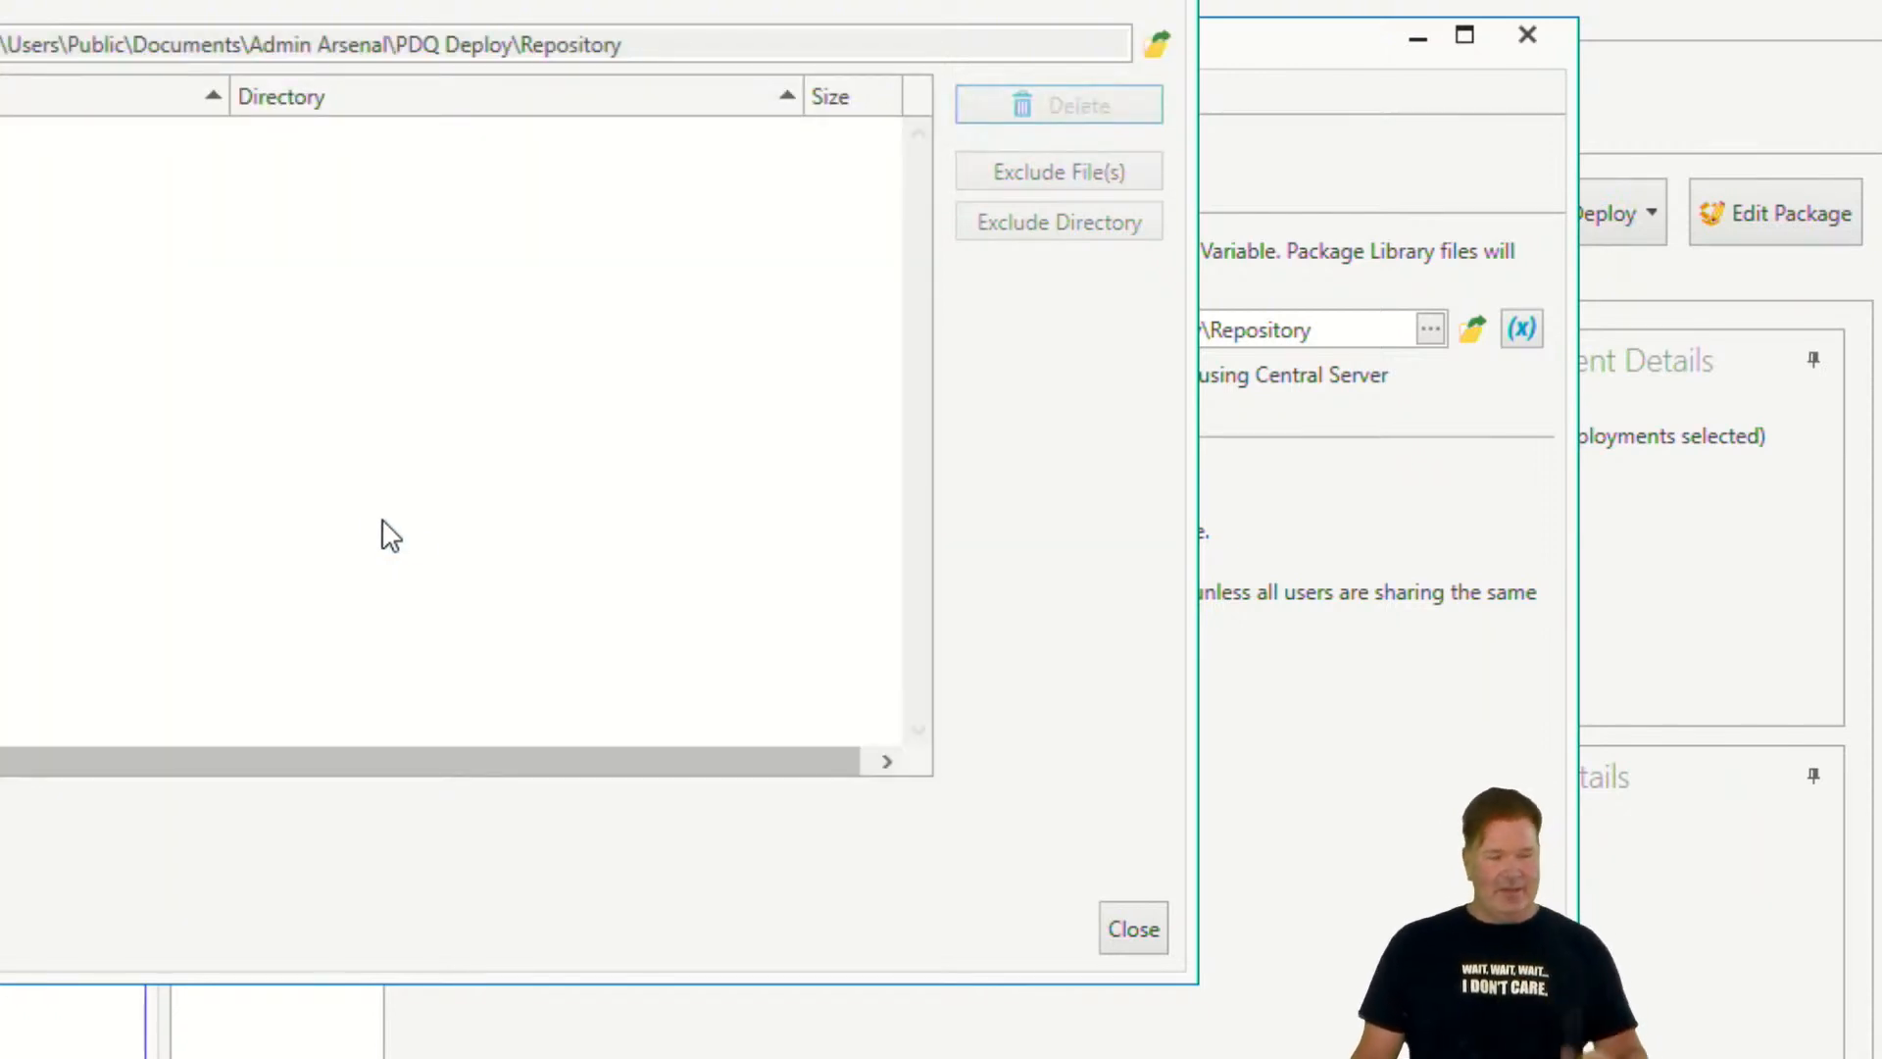
left_click(1133, 928)
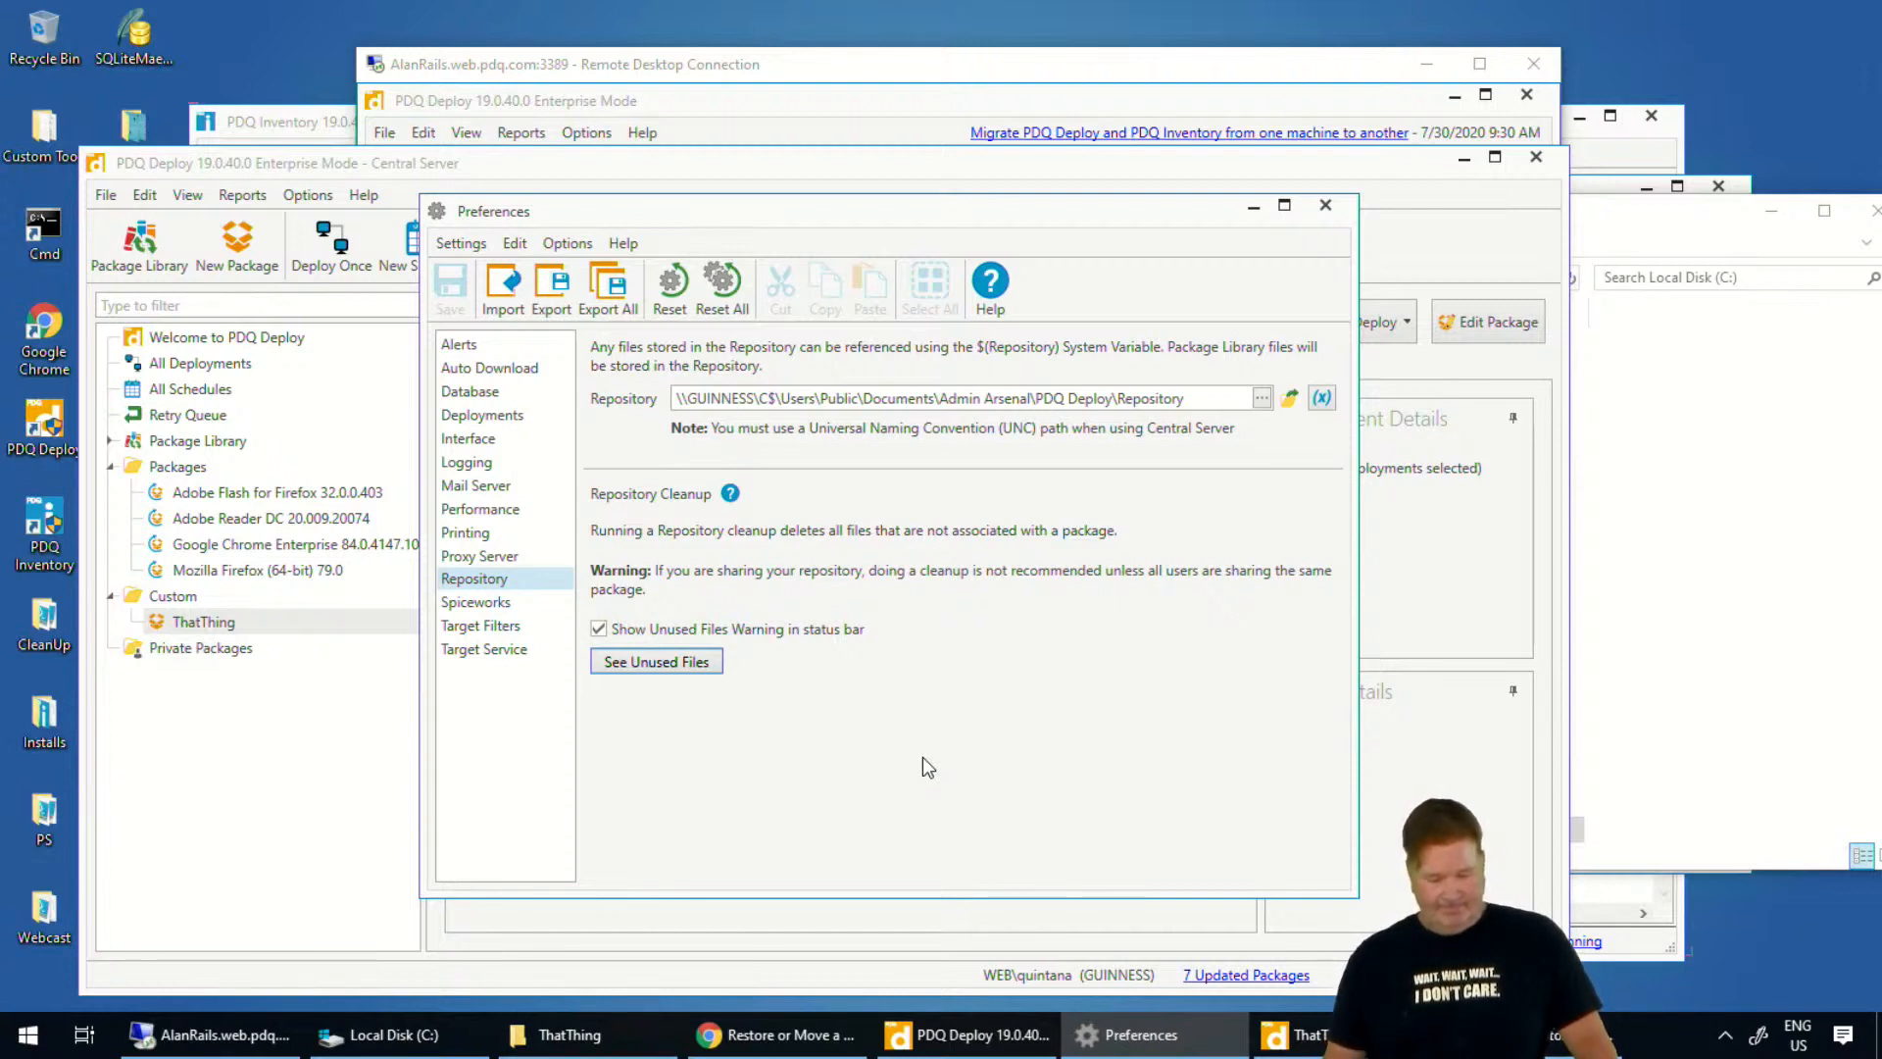
left_click(1325, 206)
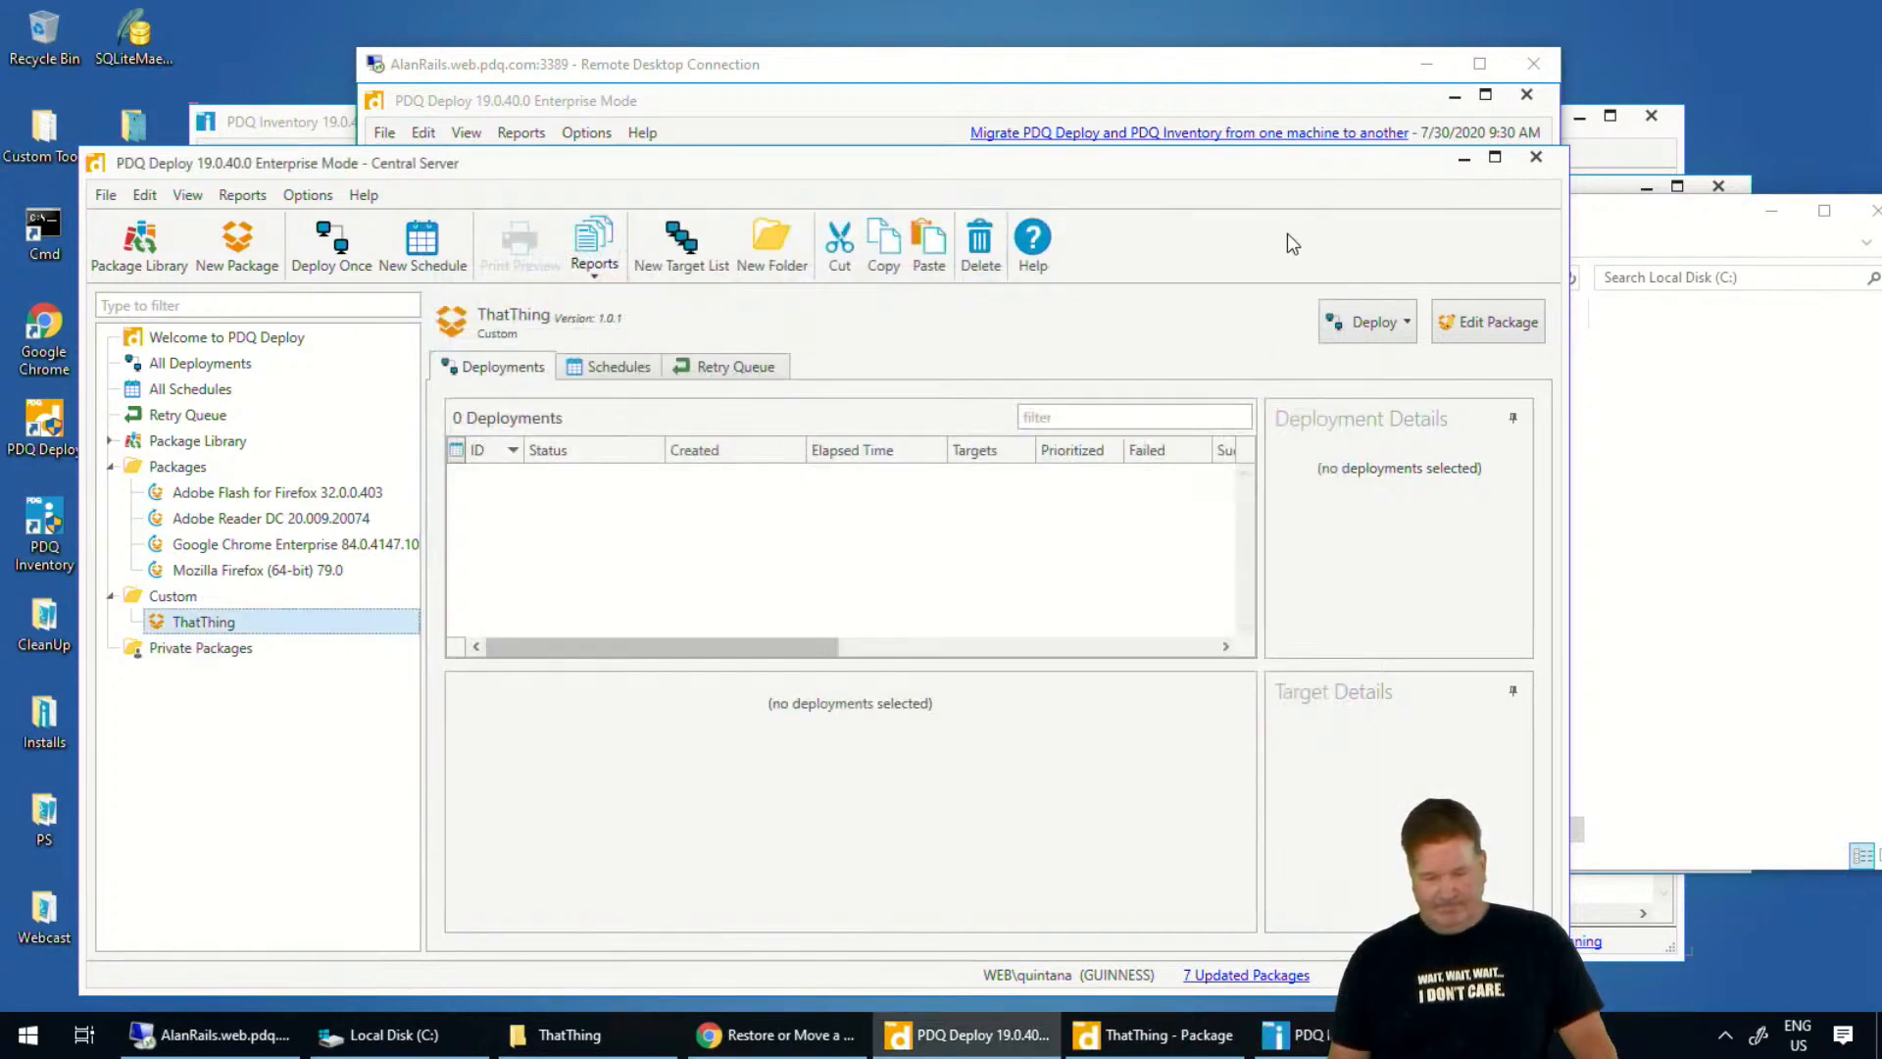
Review the Scanning preferences in the PDQ Inventory Central Server console, including the Scan As option, and put the console away
left_click(933, 74)
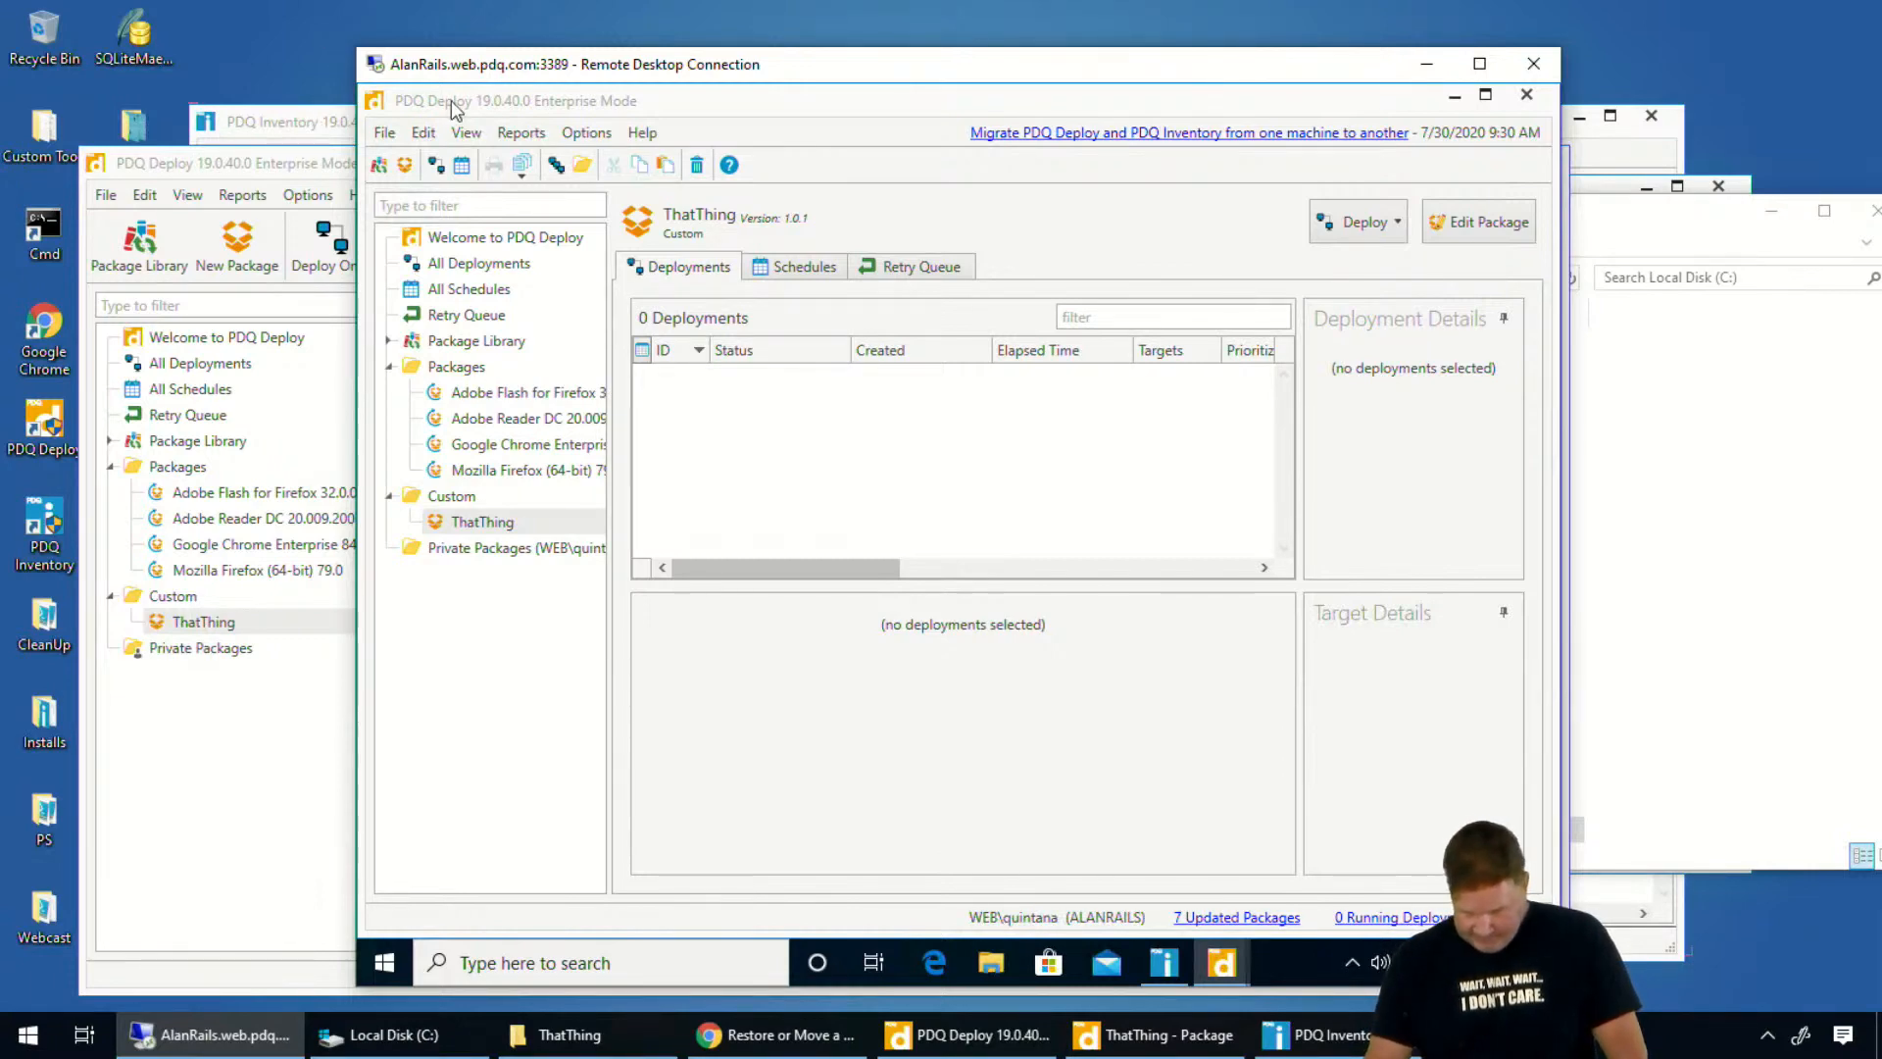
left_click(336, 115)
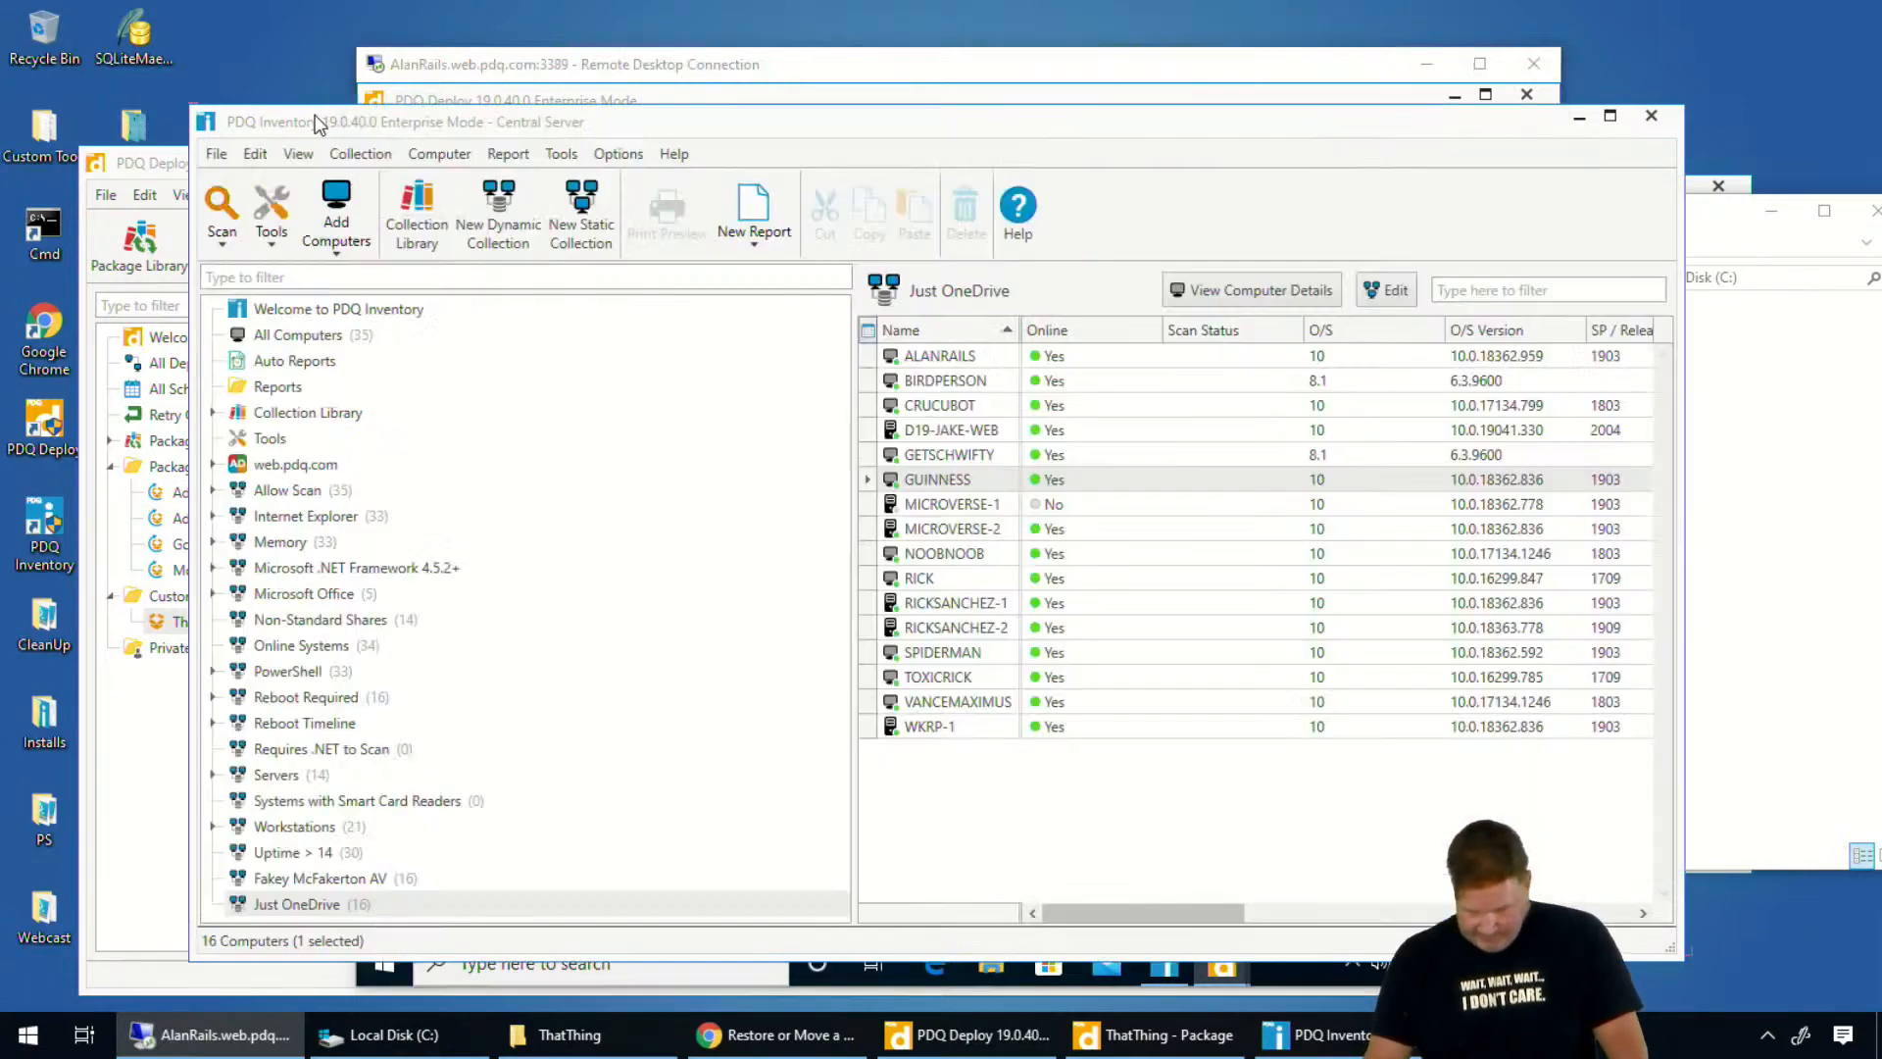
left_click(636, 157)
left_click(475, 405)
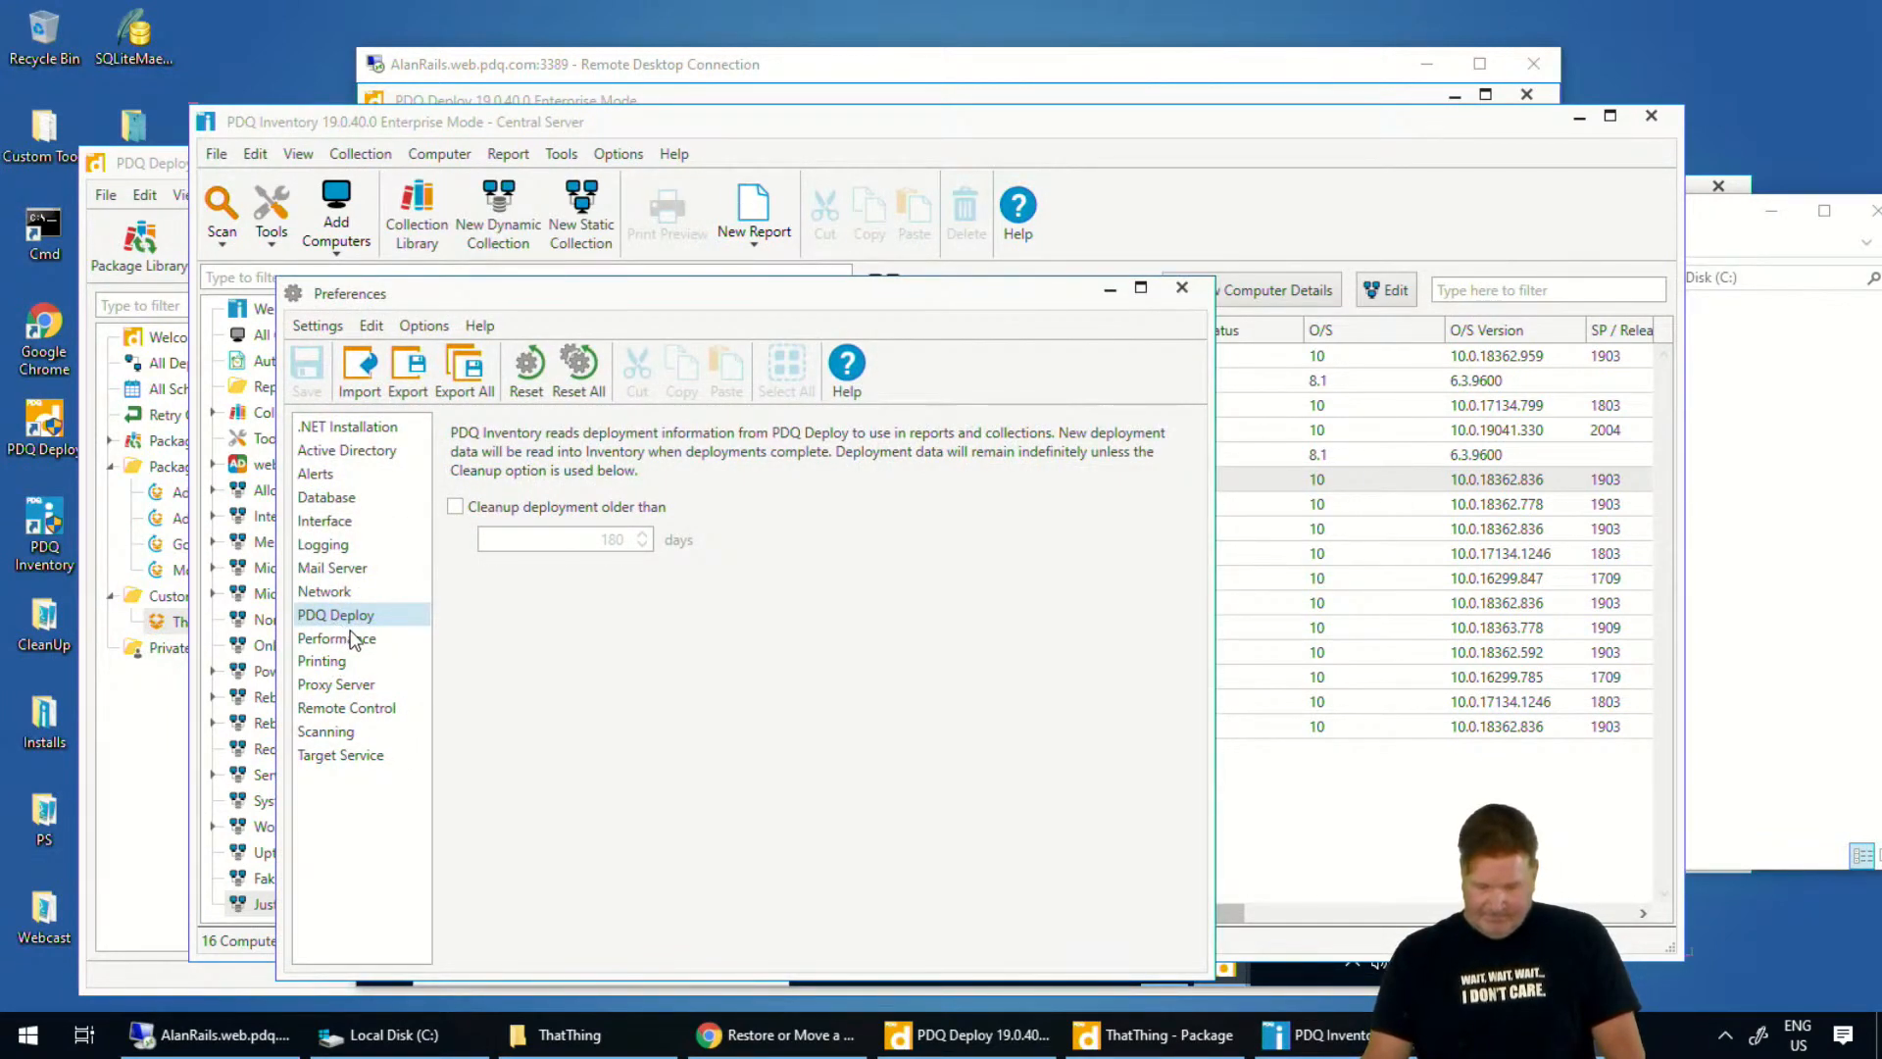
left_click(322, 735)
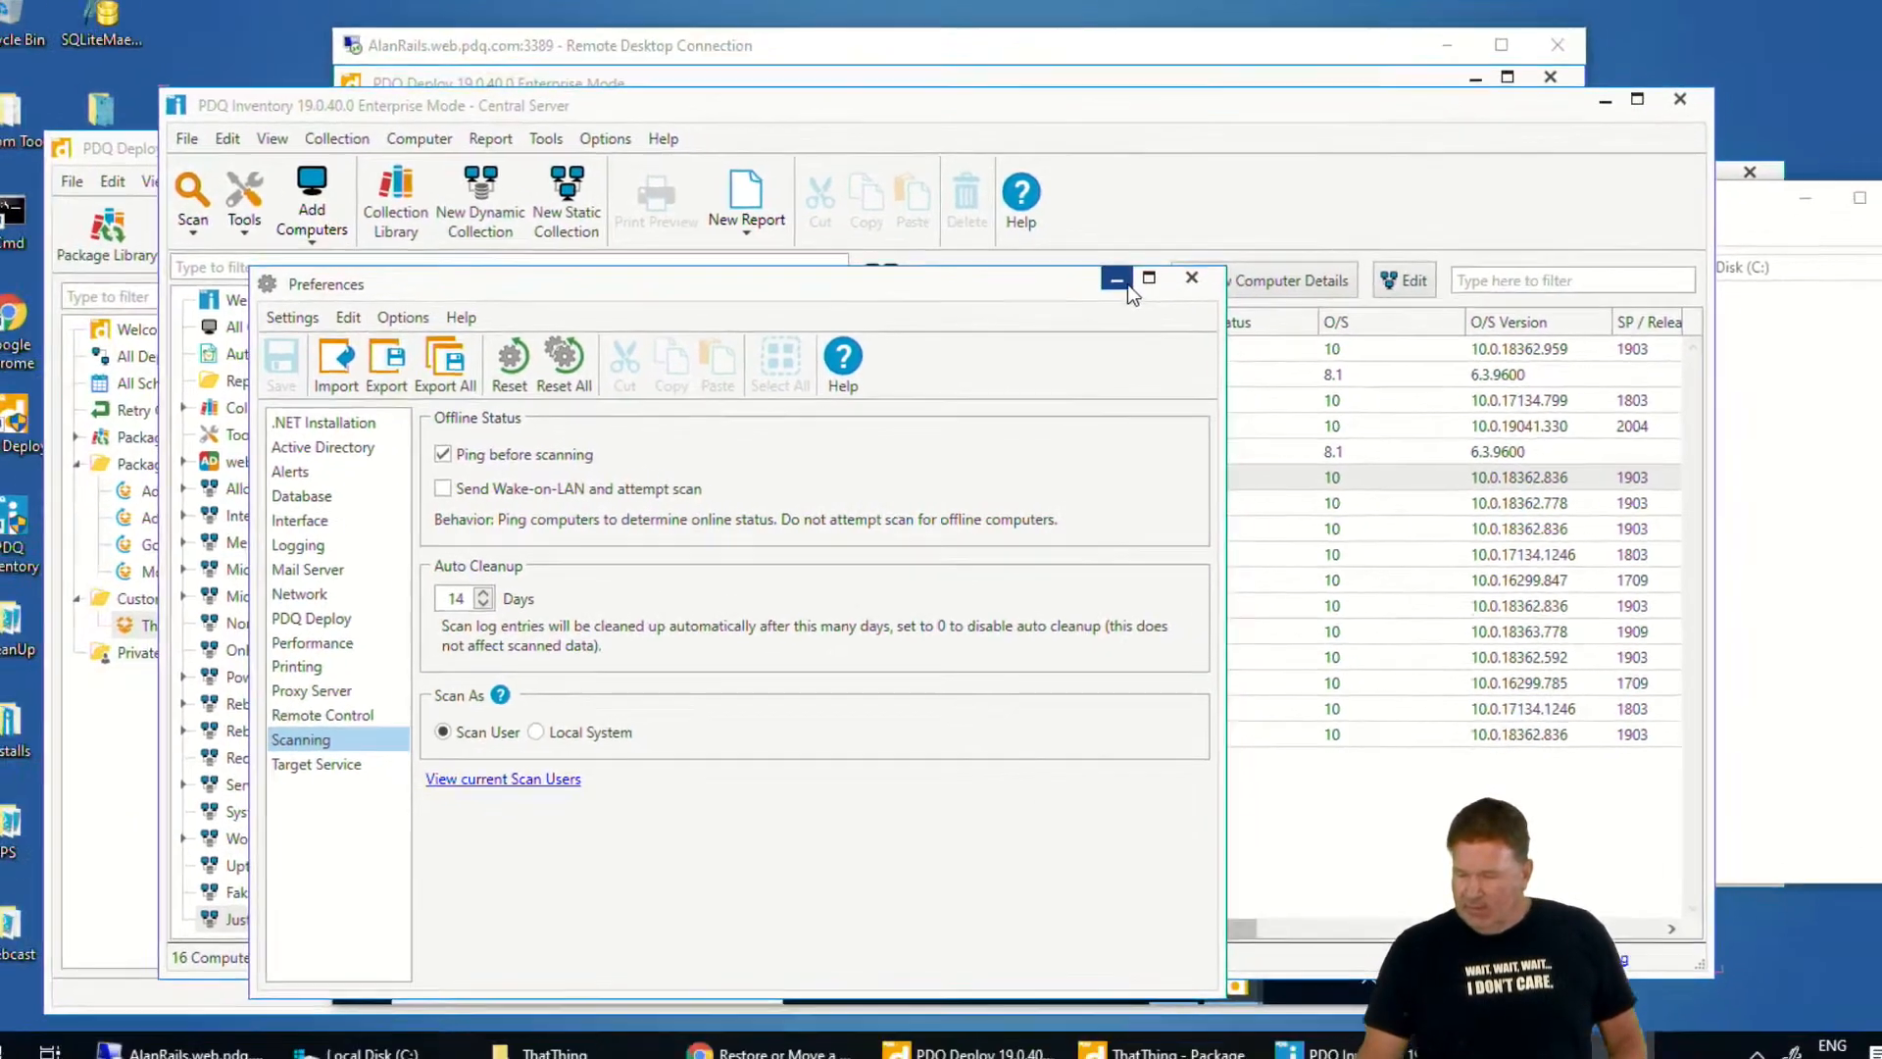
left_click(1232, 237)
left_click(1578, 117)
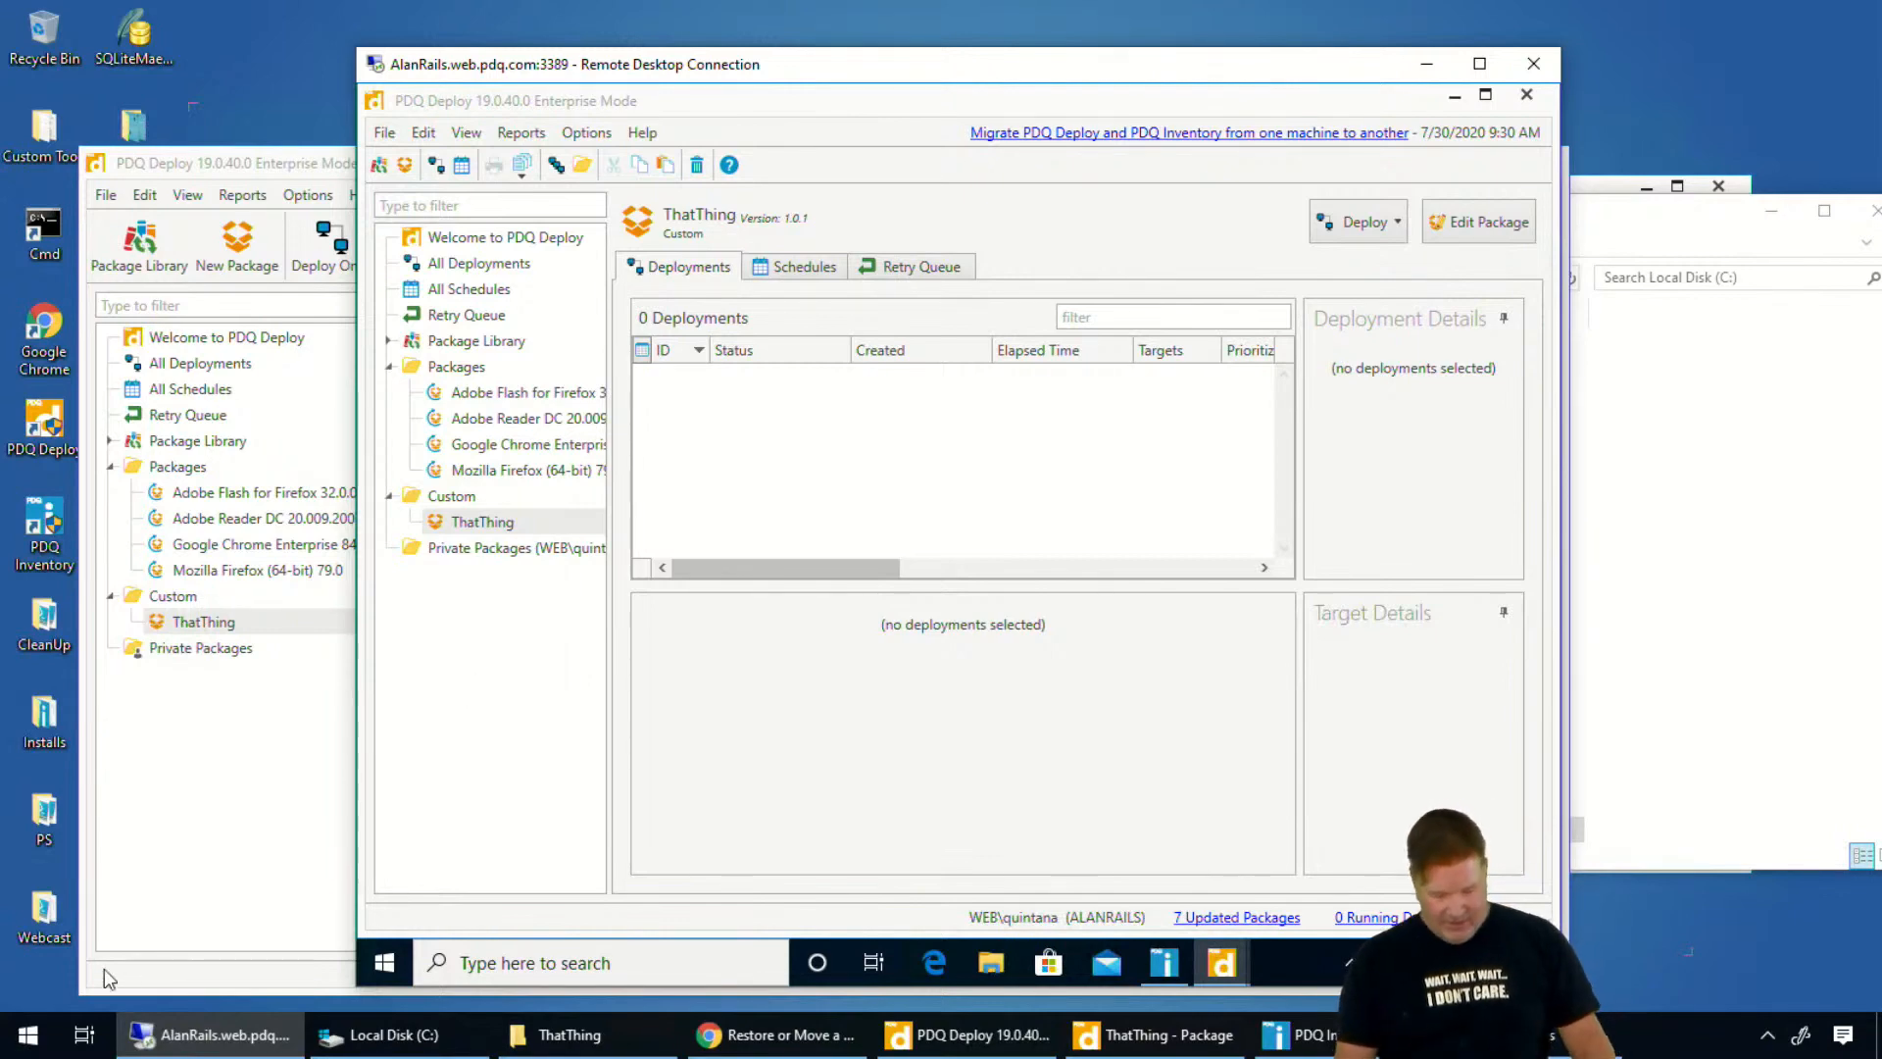
Open Registry Editor on GUINNESS and go to the HKEY_LOCAL_MACHINE\SOFTWARE key
left_click(29, 1041)
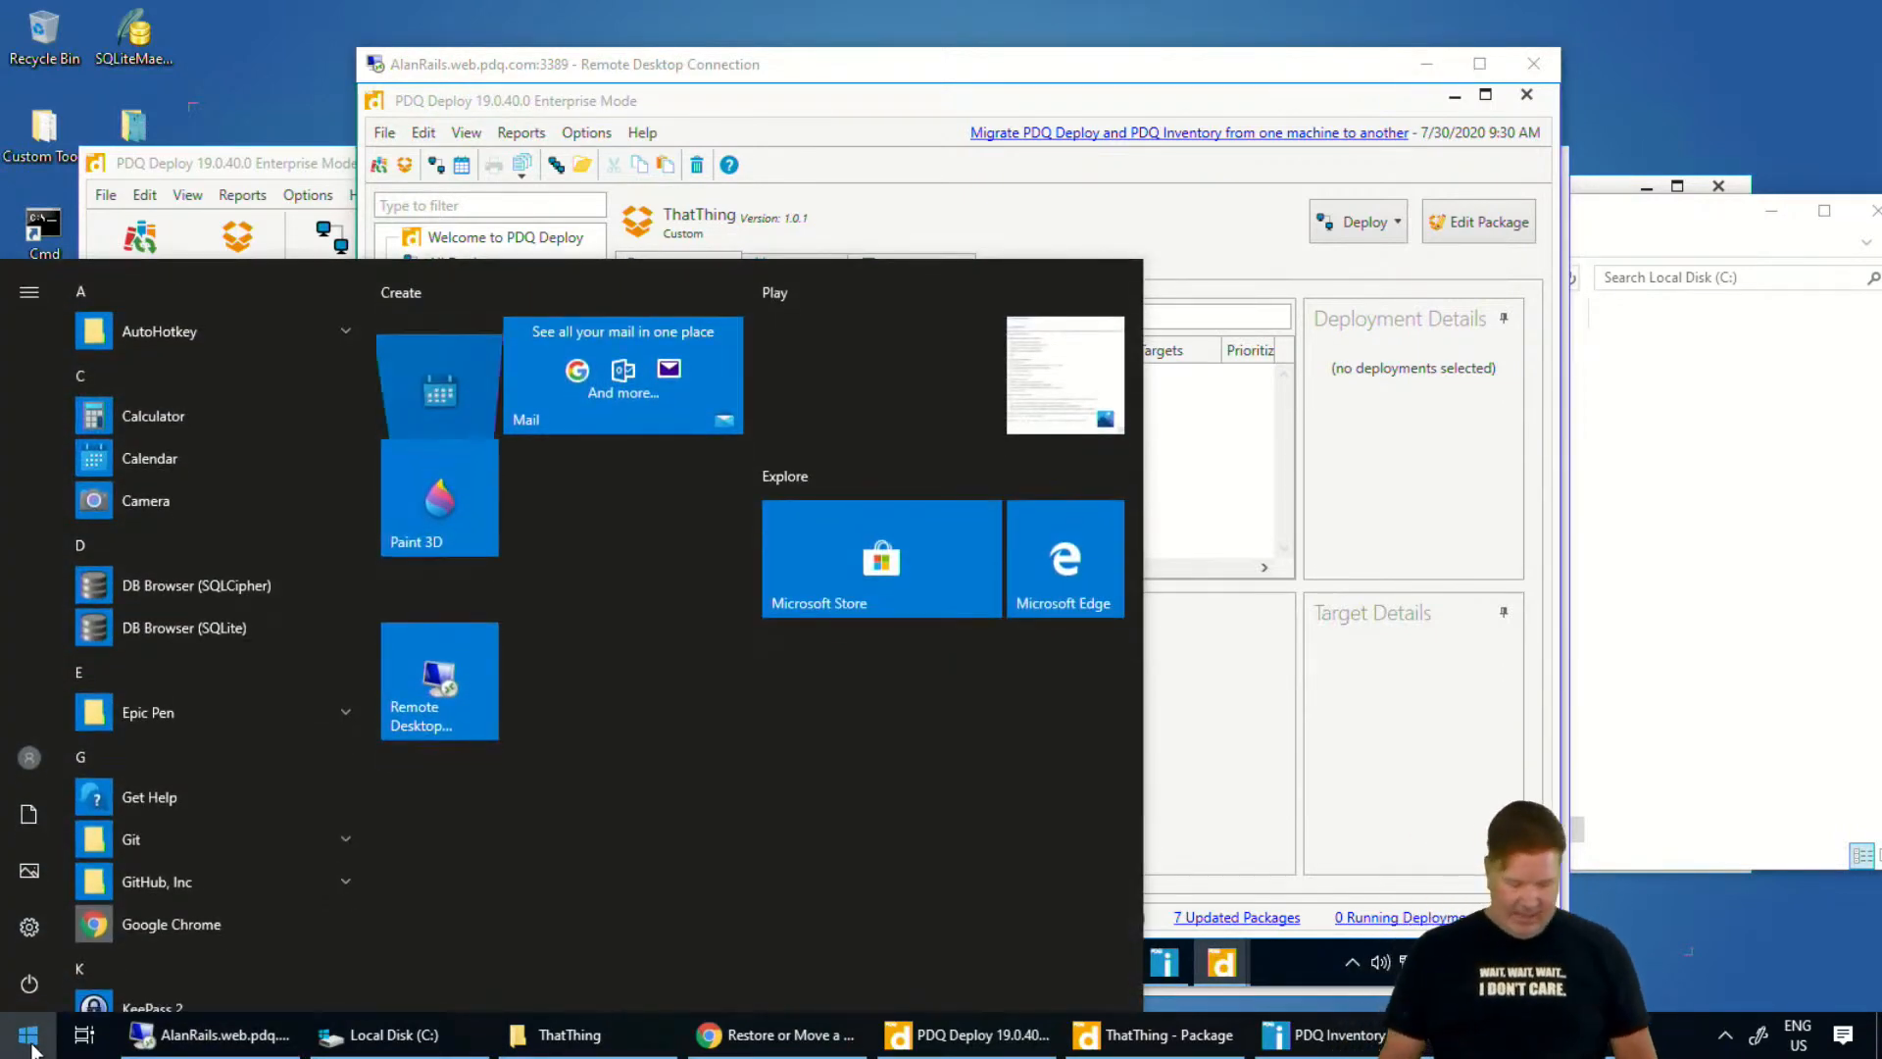
type("rege")
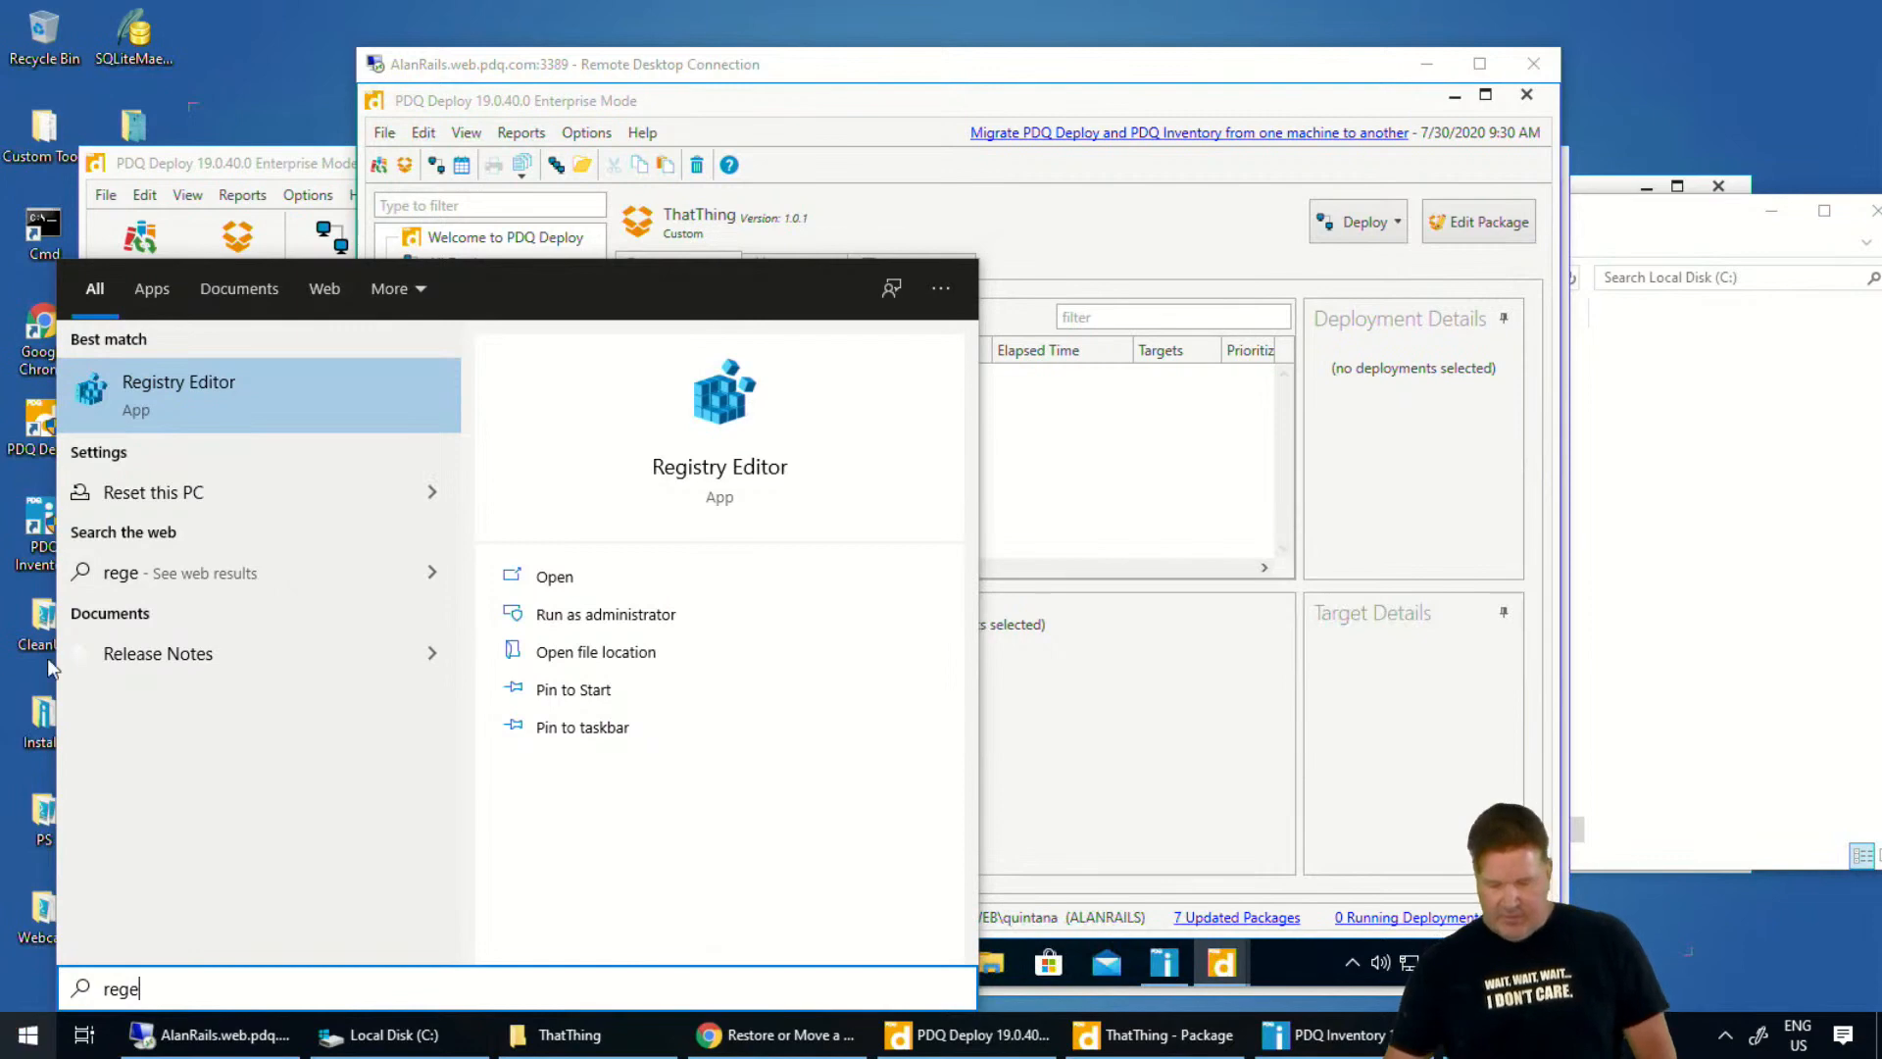
left_click(258, 377)
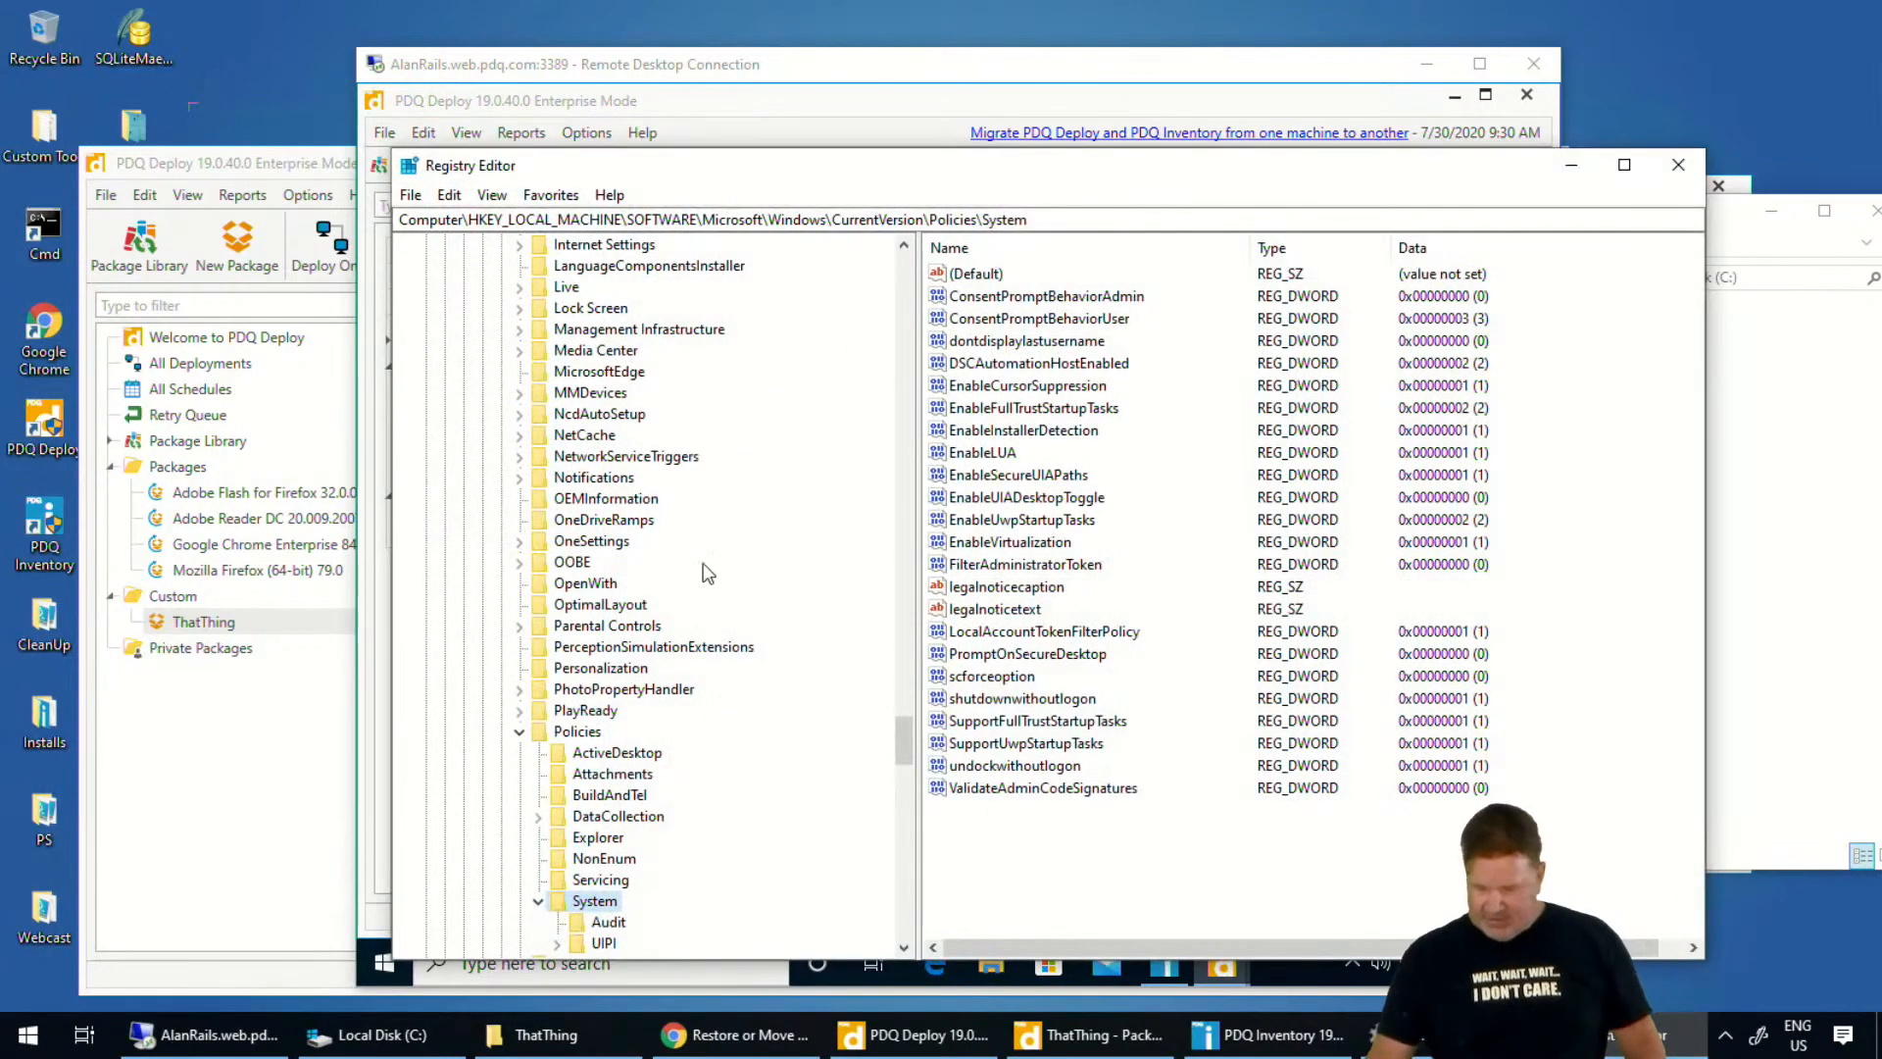
scroll(790, 652, "up", 12)
scroll(782, 614, "down", 20)
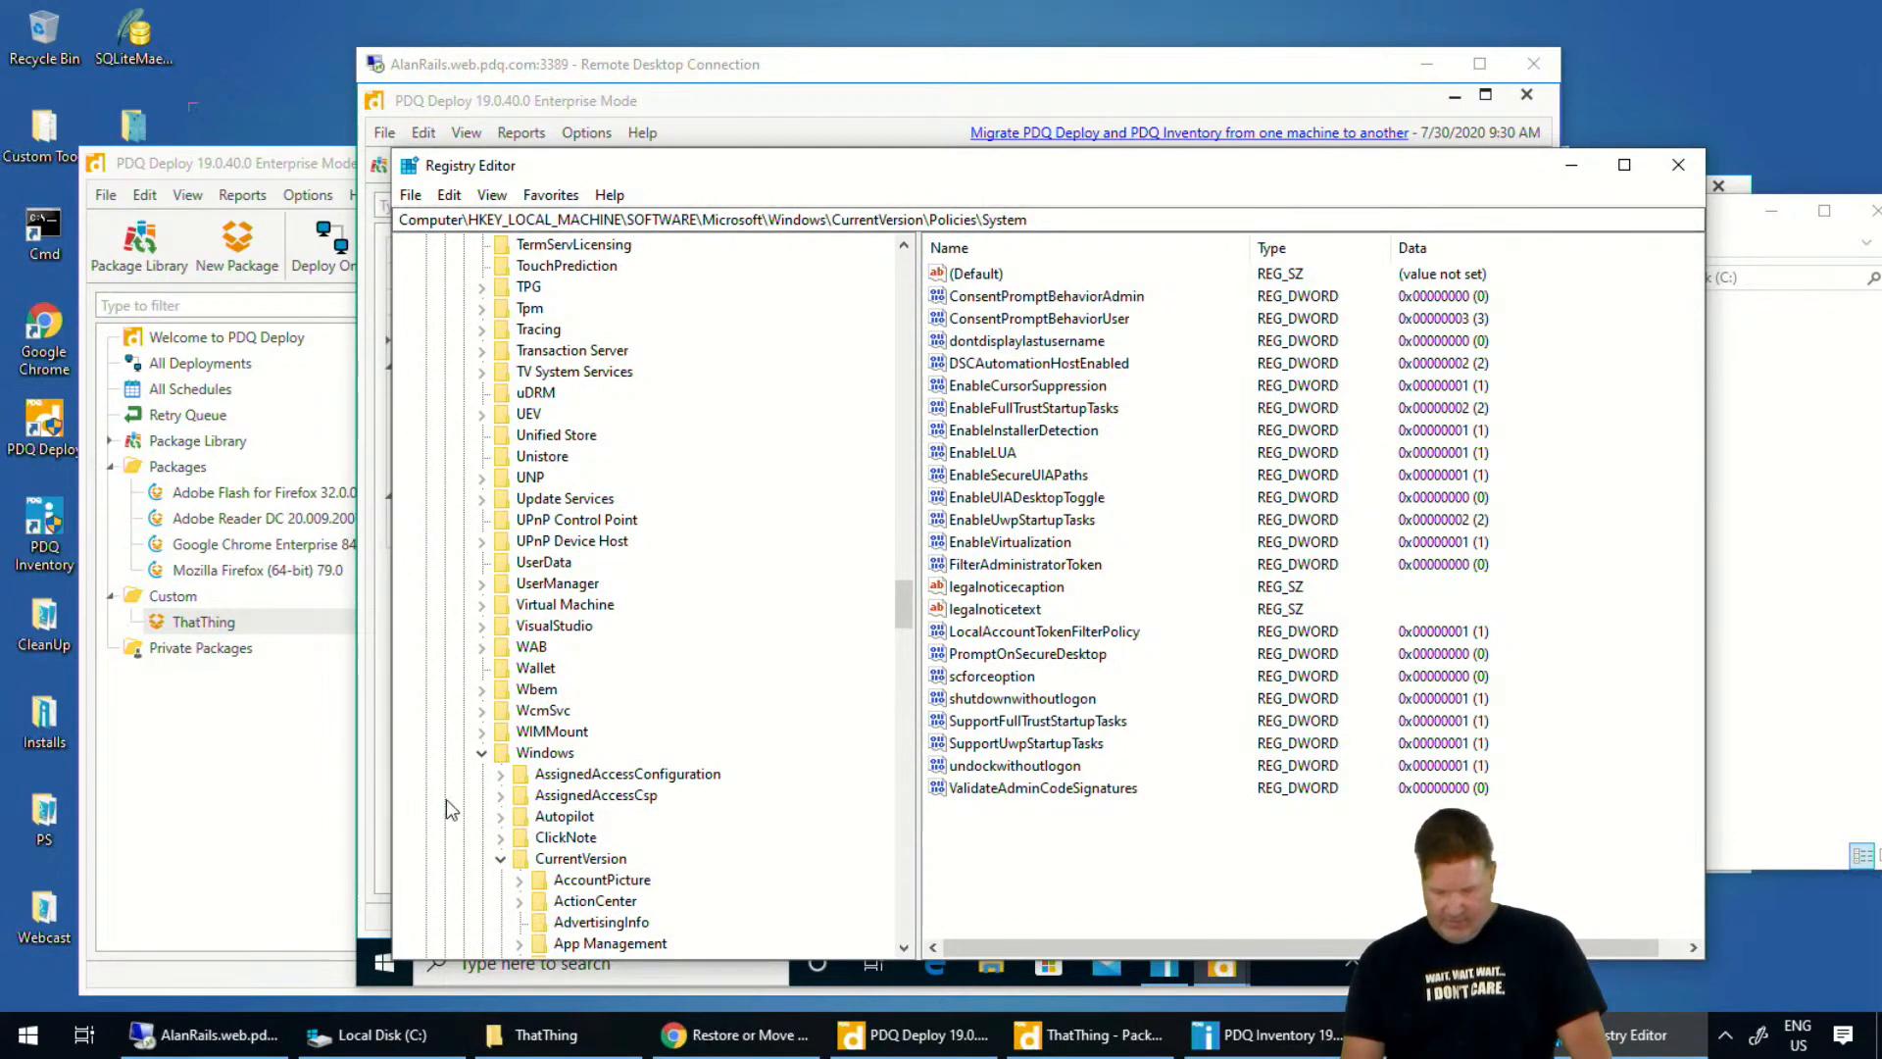
left_click(481, 752)
scroll(699, 269, "up", 2)
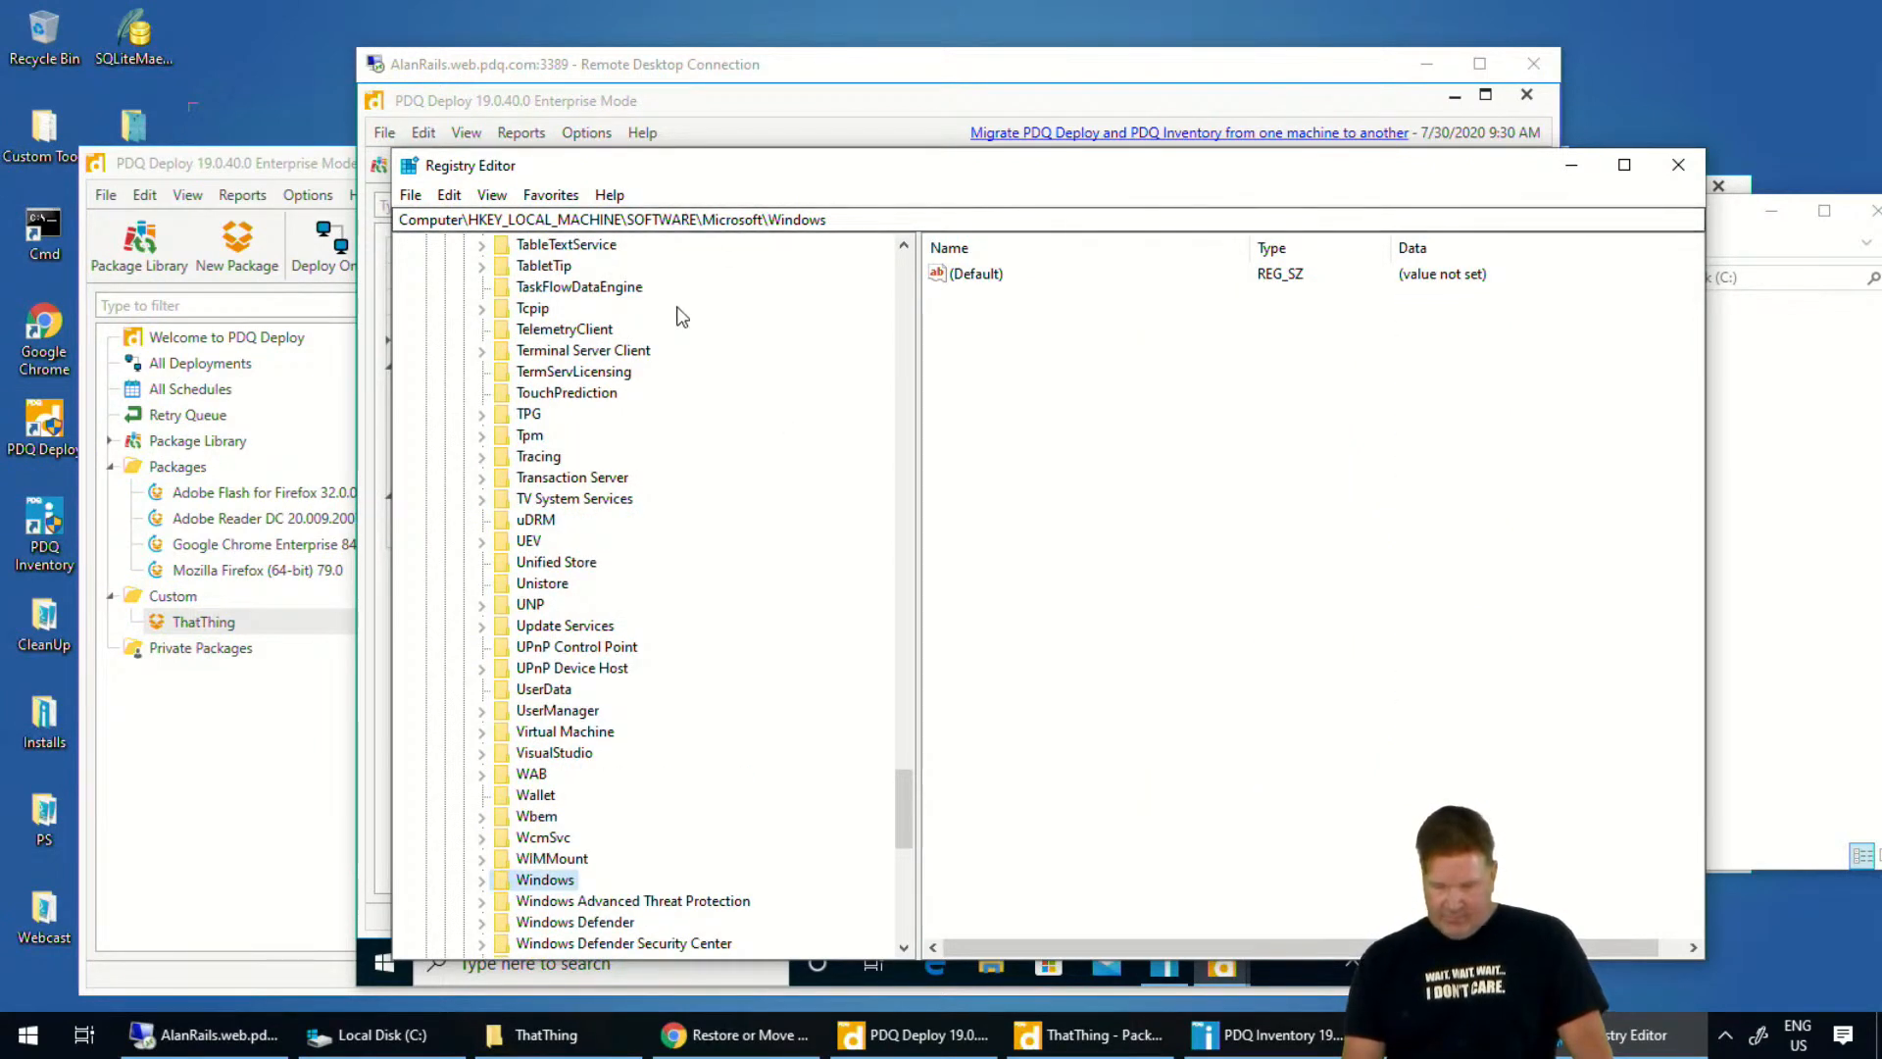
left_click_drag(697, 219, 868, 221)
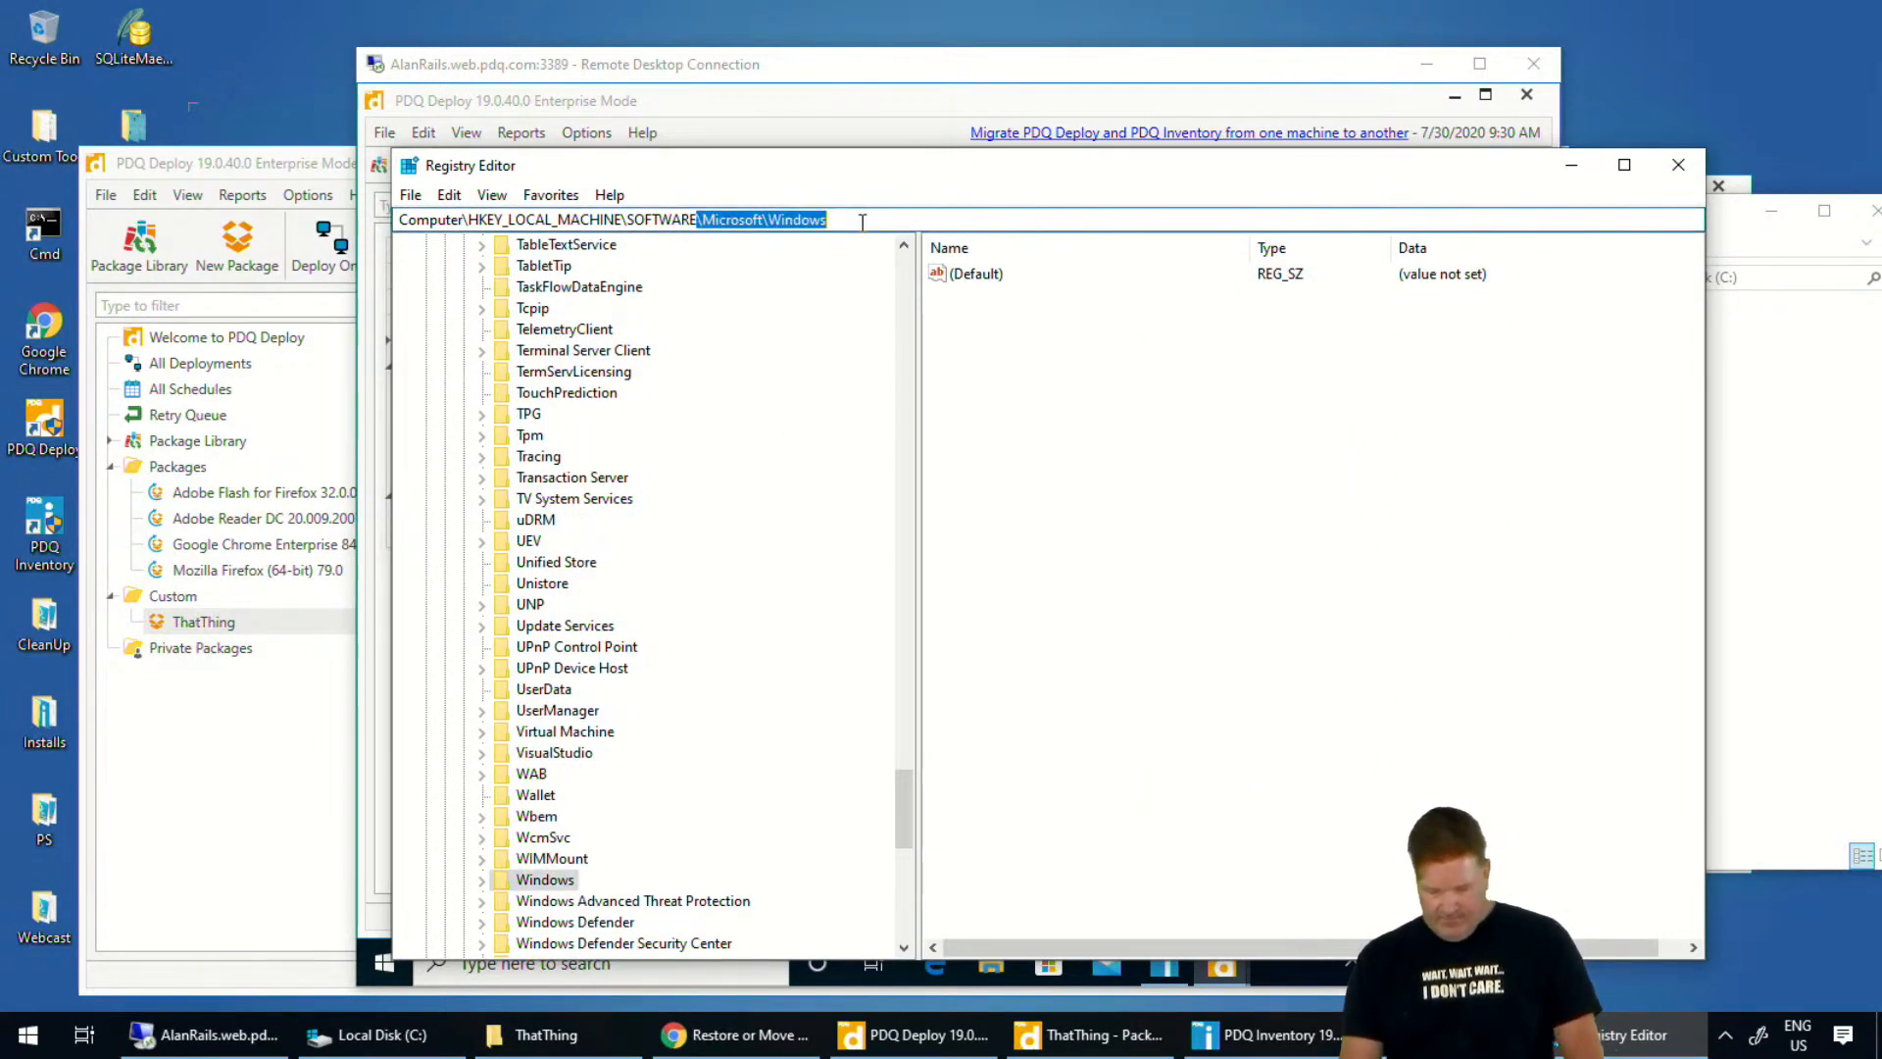
key("BackSpace")
key("Return")
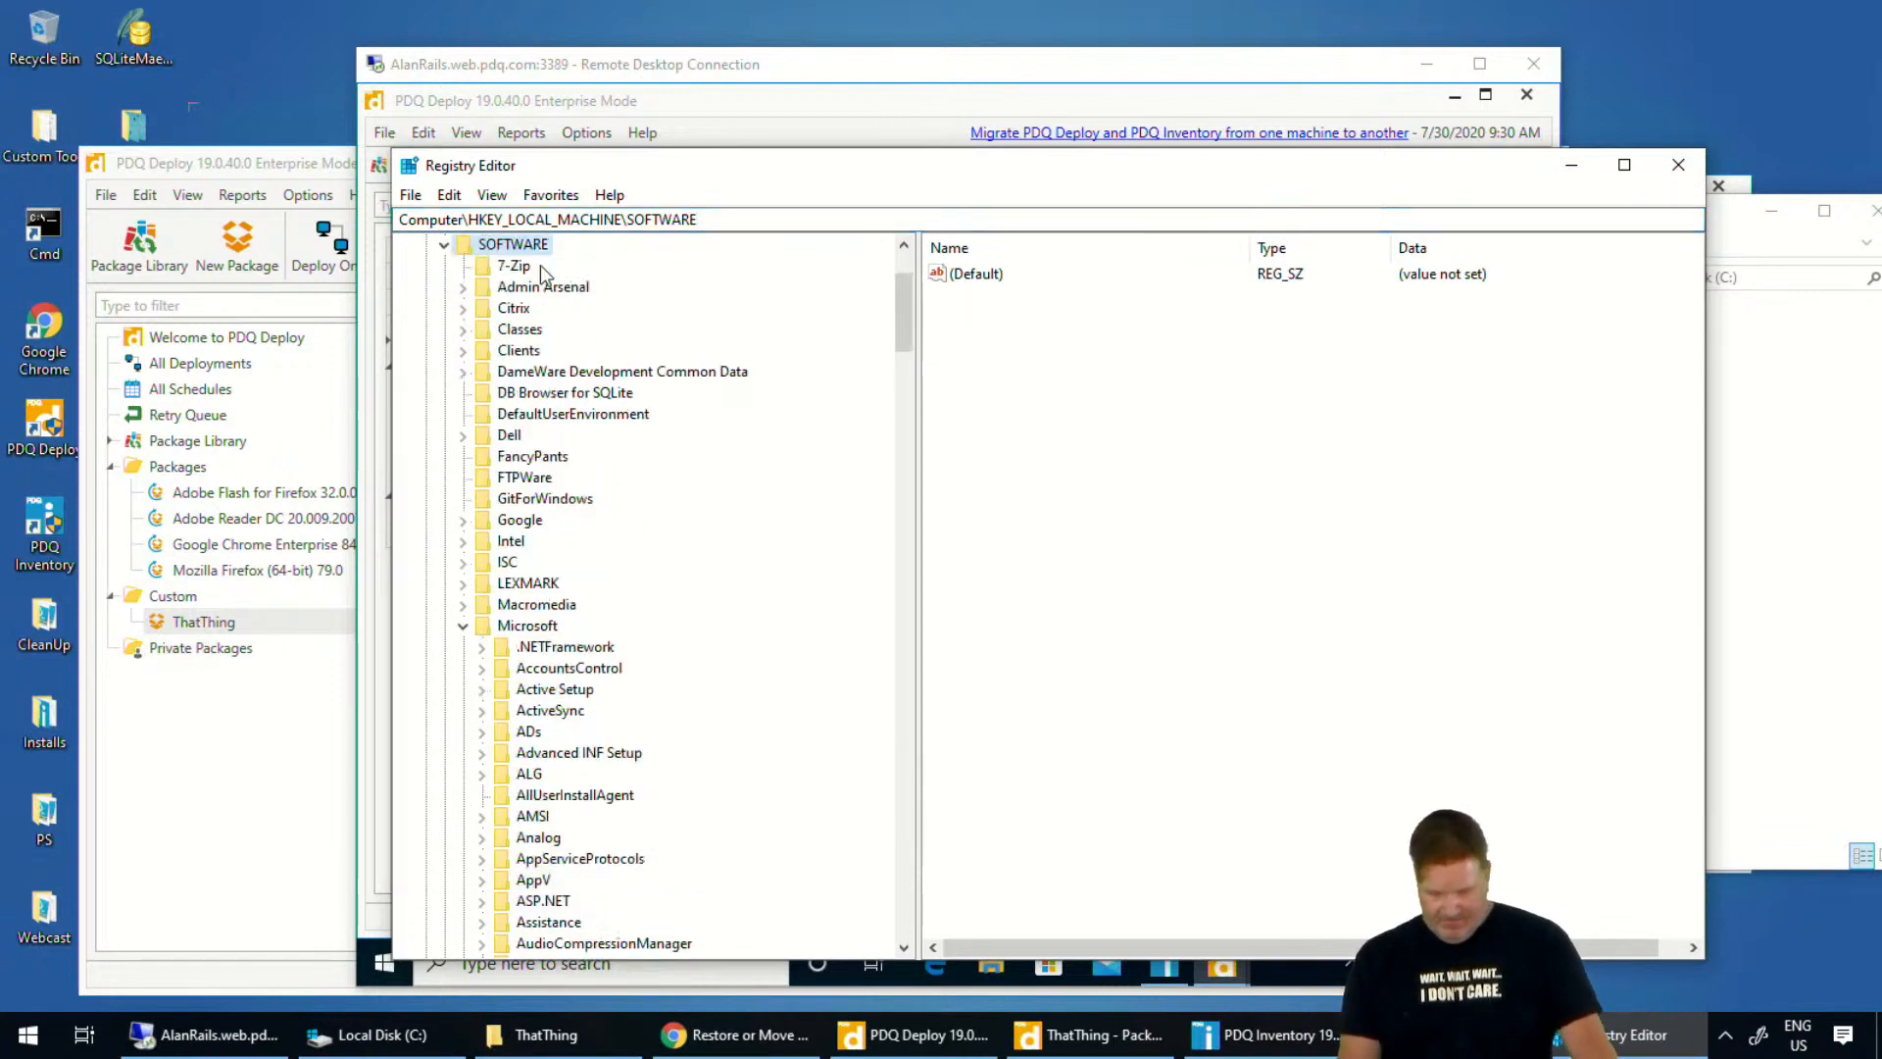
Expand Admin Arsenal and open the PDQ Inventory key to examine its Secure Key value
left_click(464, 286)
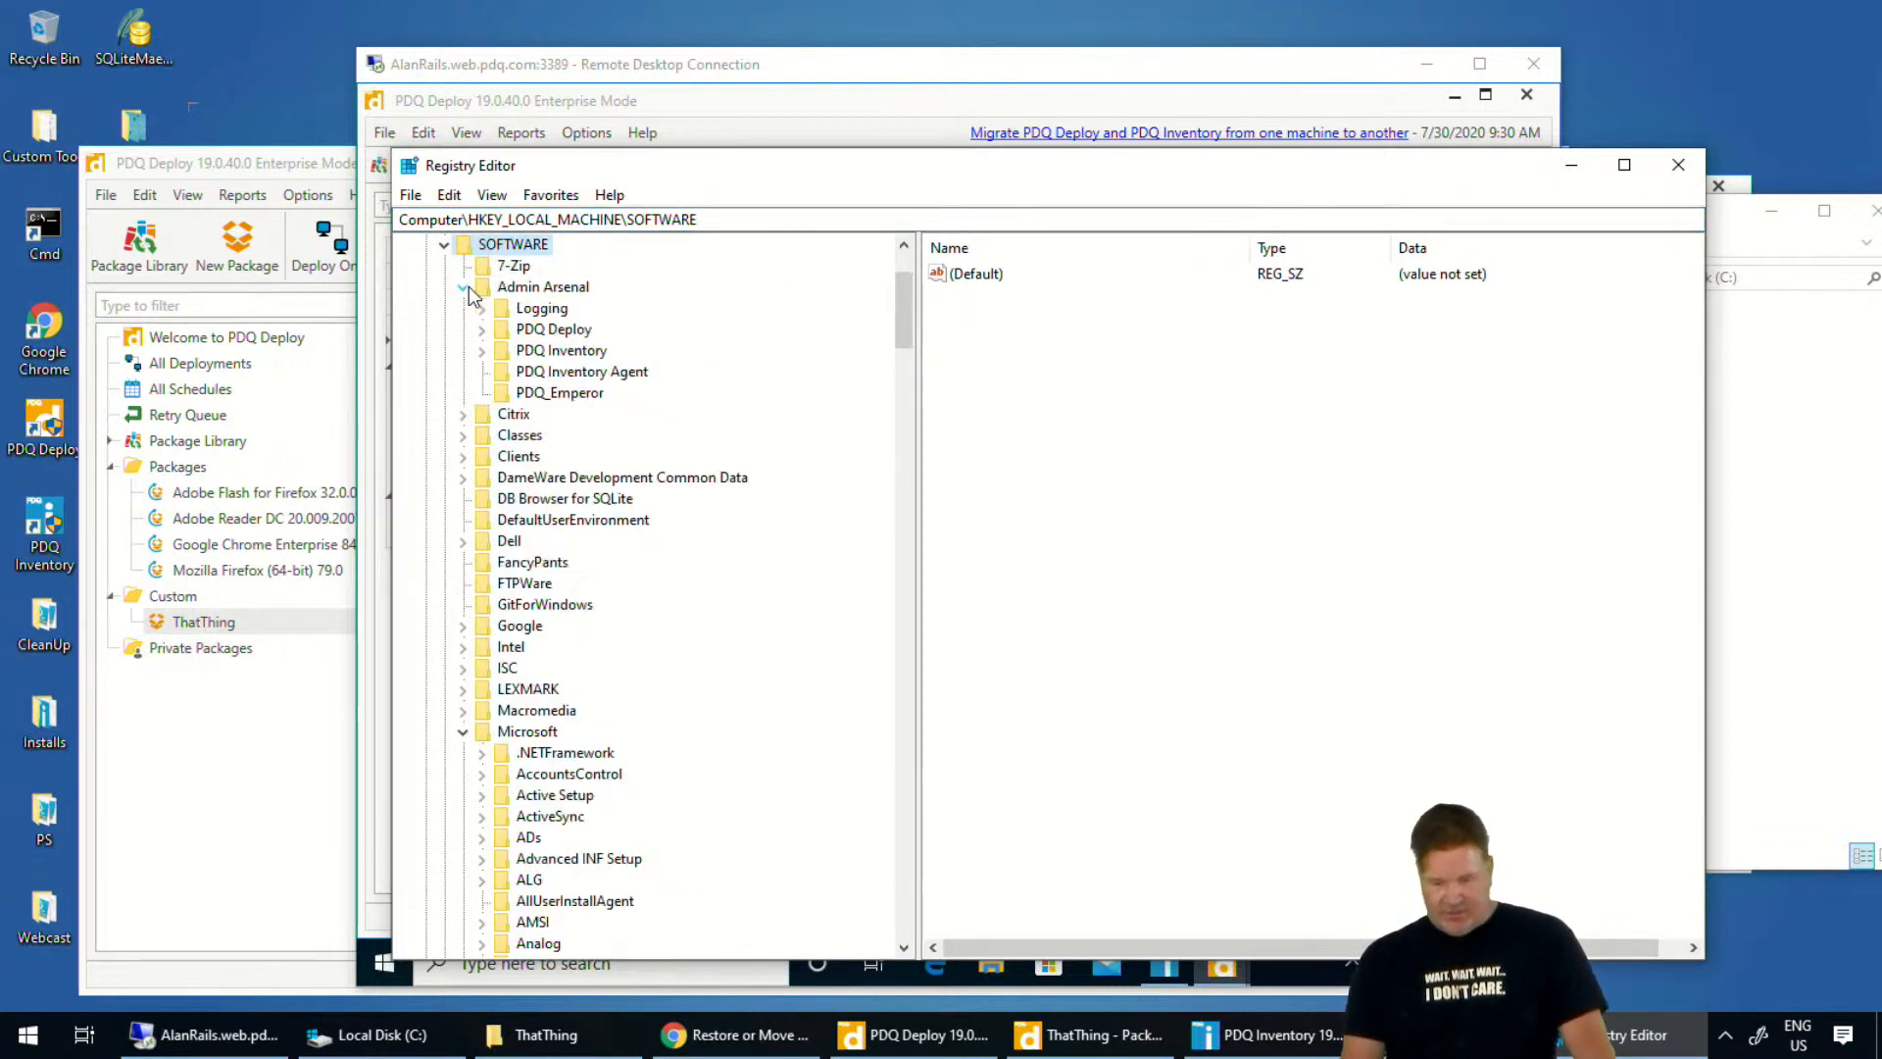
left_click(481, 350)
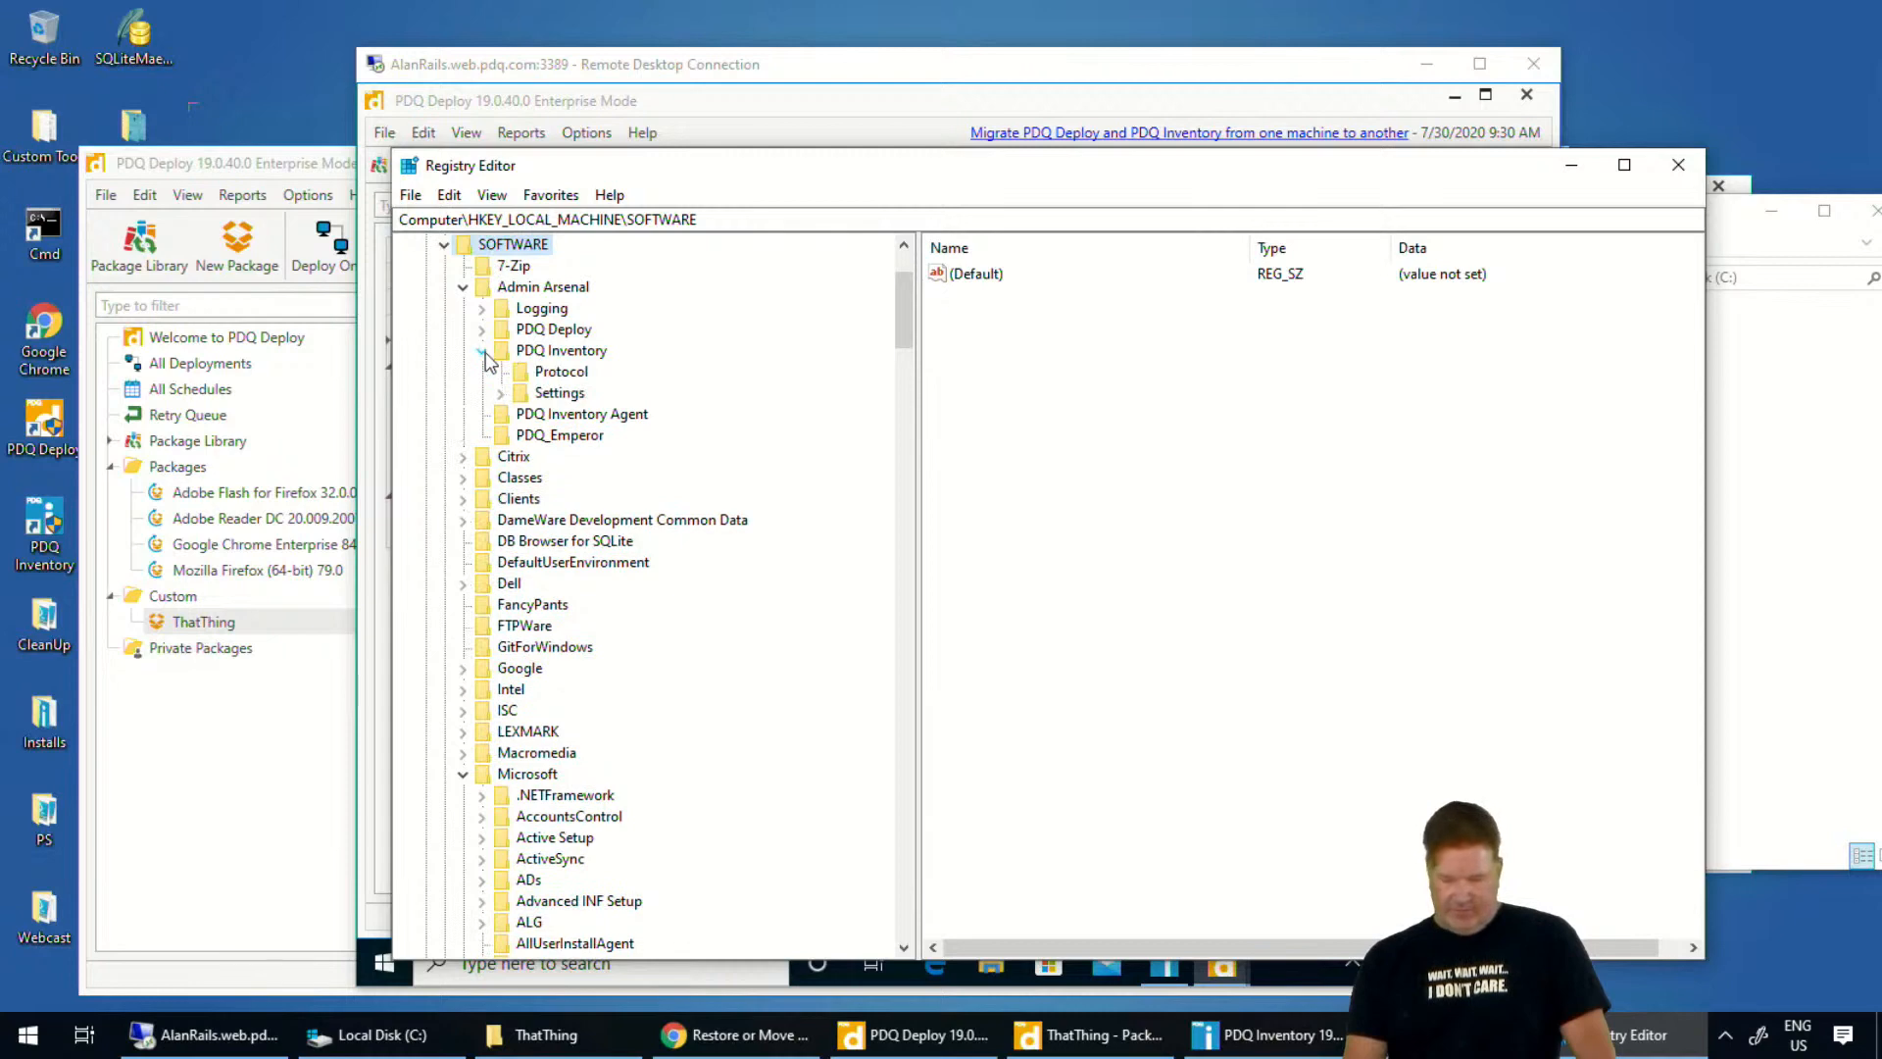
left_click(588, 354)
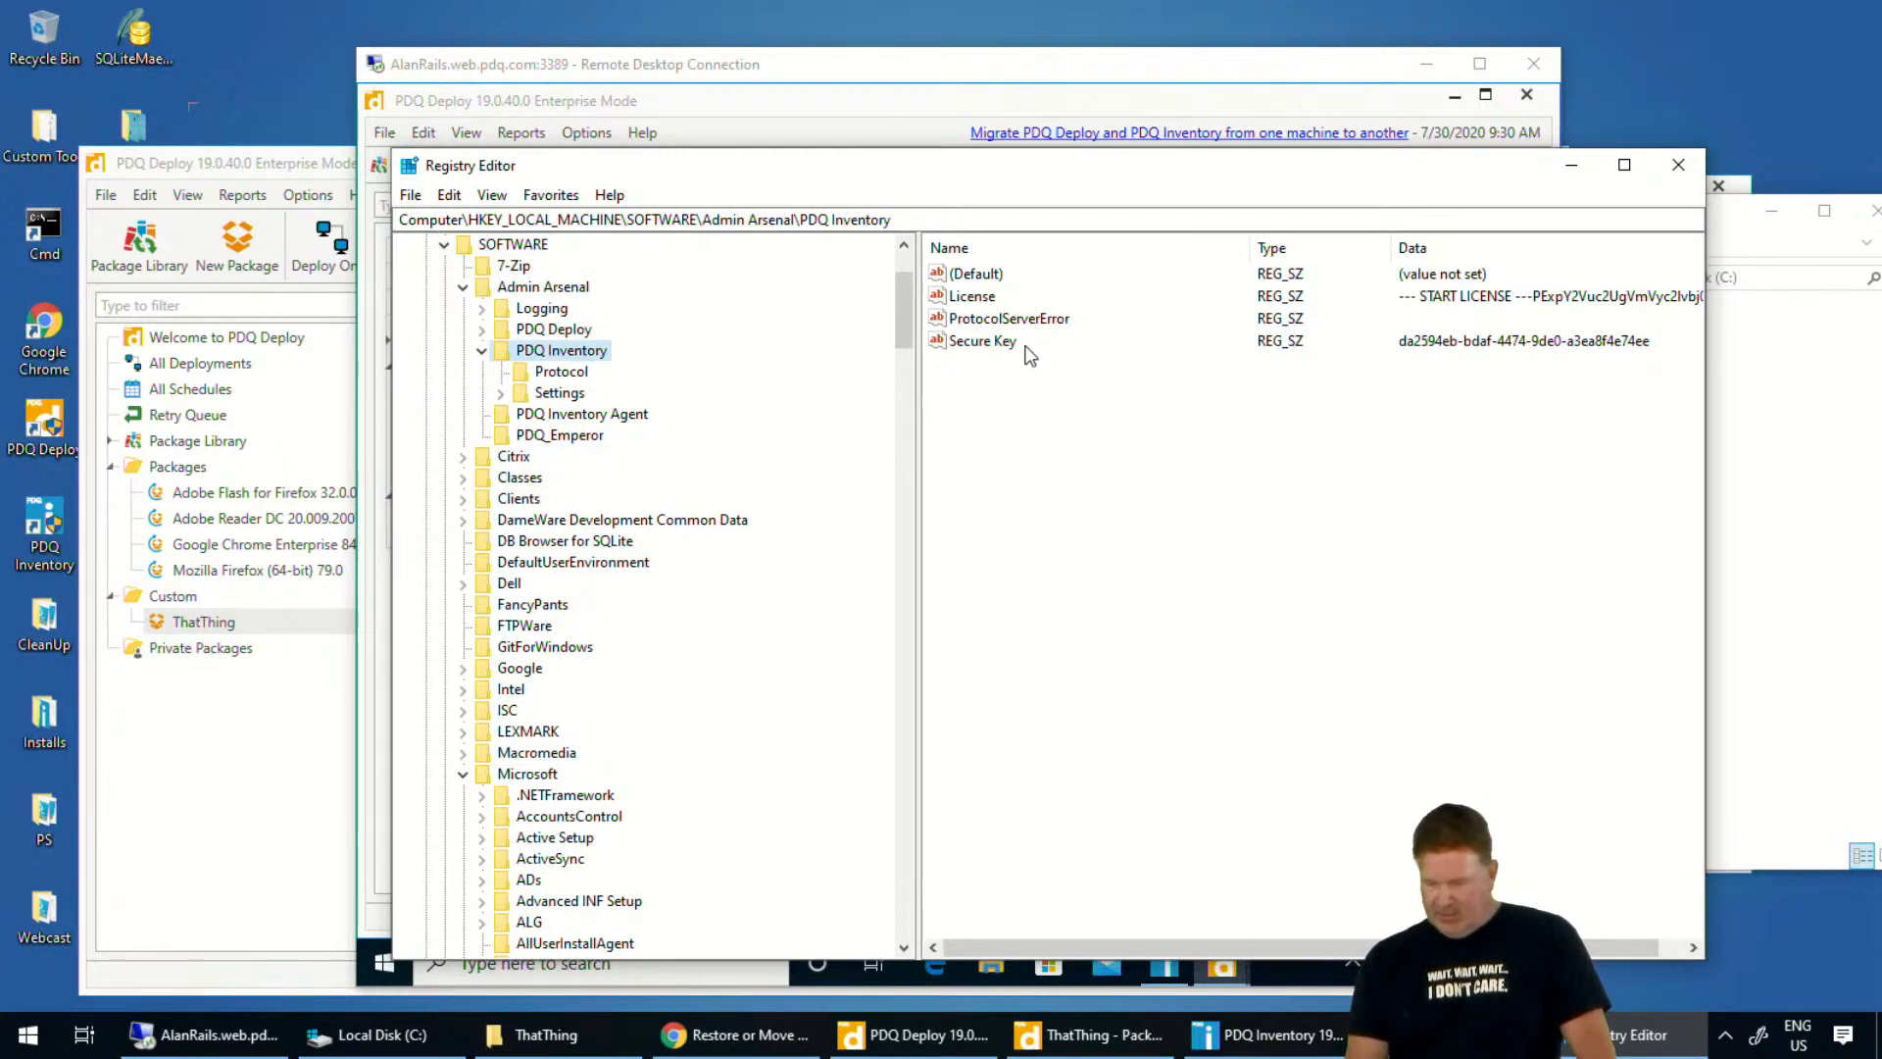
left_click(1515, 344)
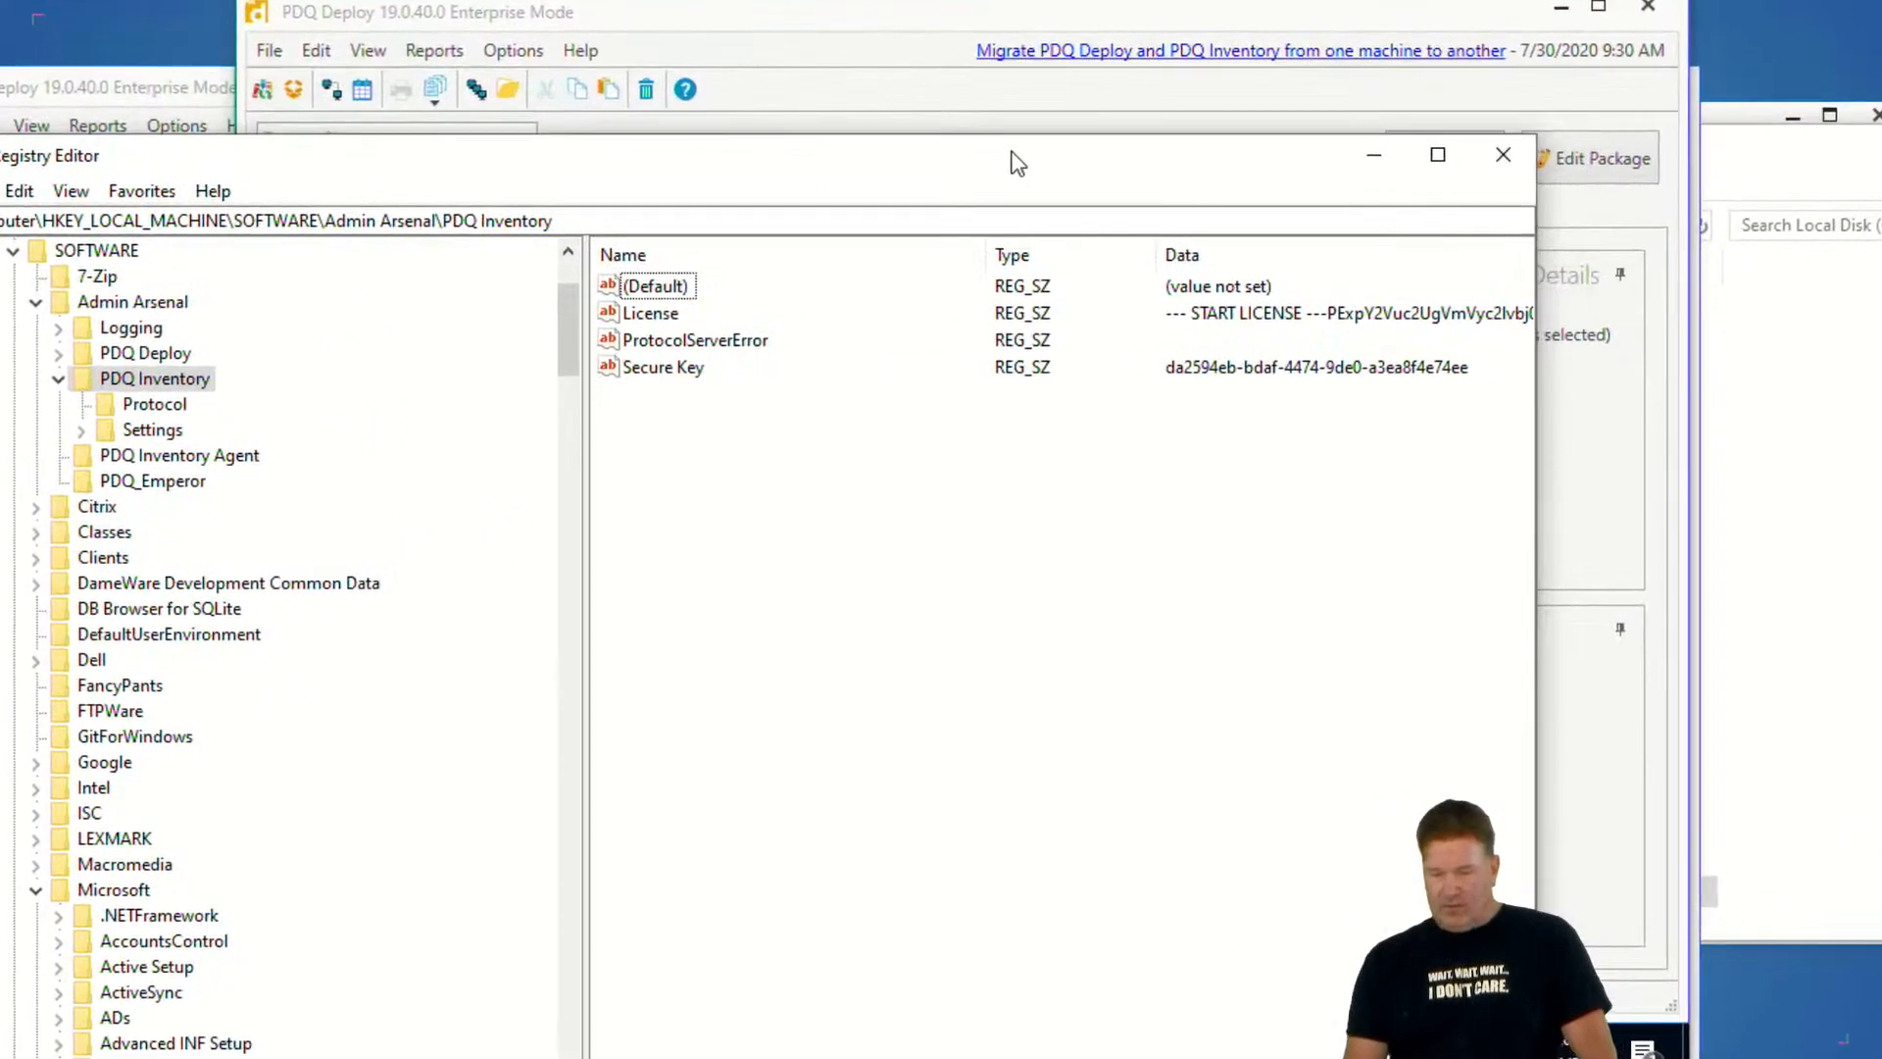
Open Registry Editor in the AlanRails remote session and examine the Secure Key under Admin Arsenal\PDQ Inventory
left_click_drag(1017, 162, 989, 154)
left_click(931, 32)
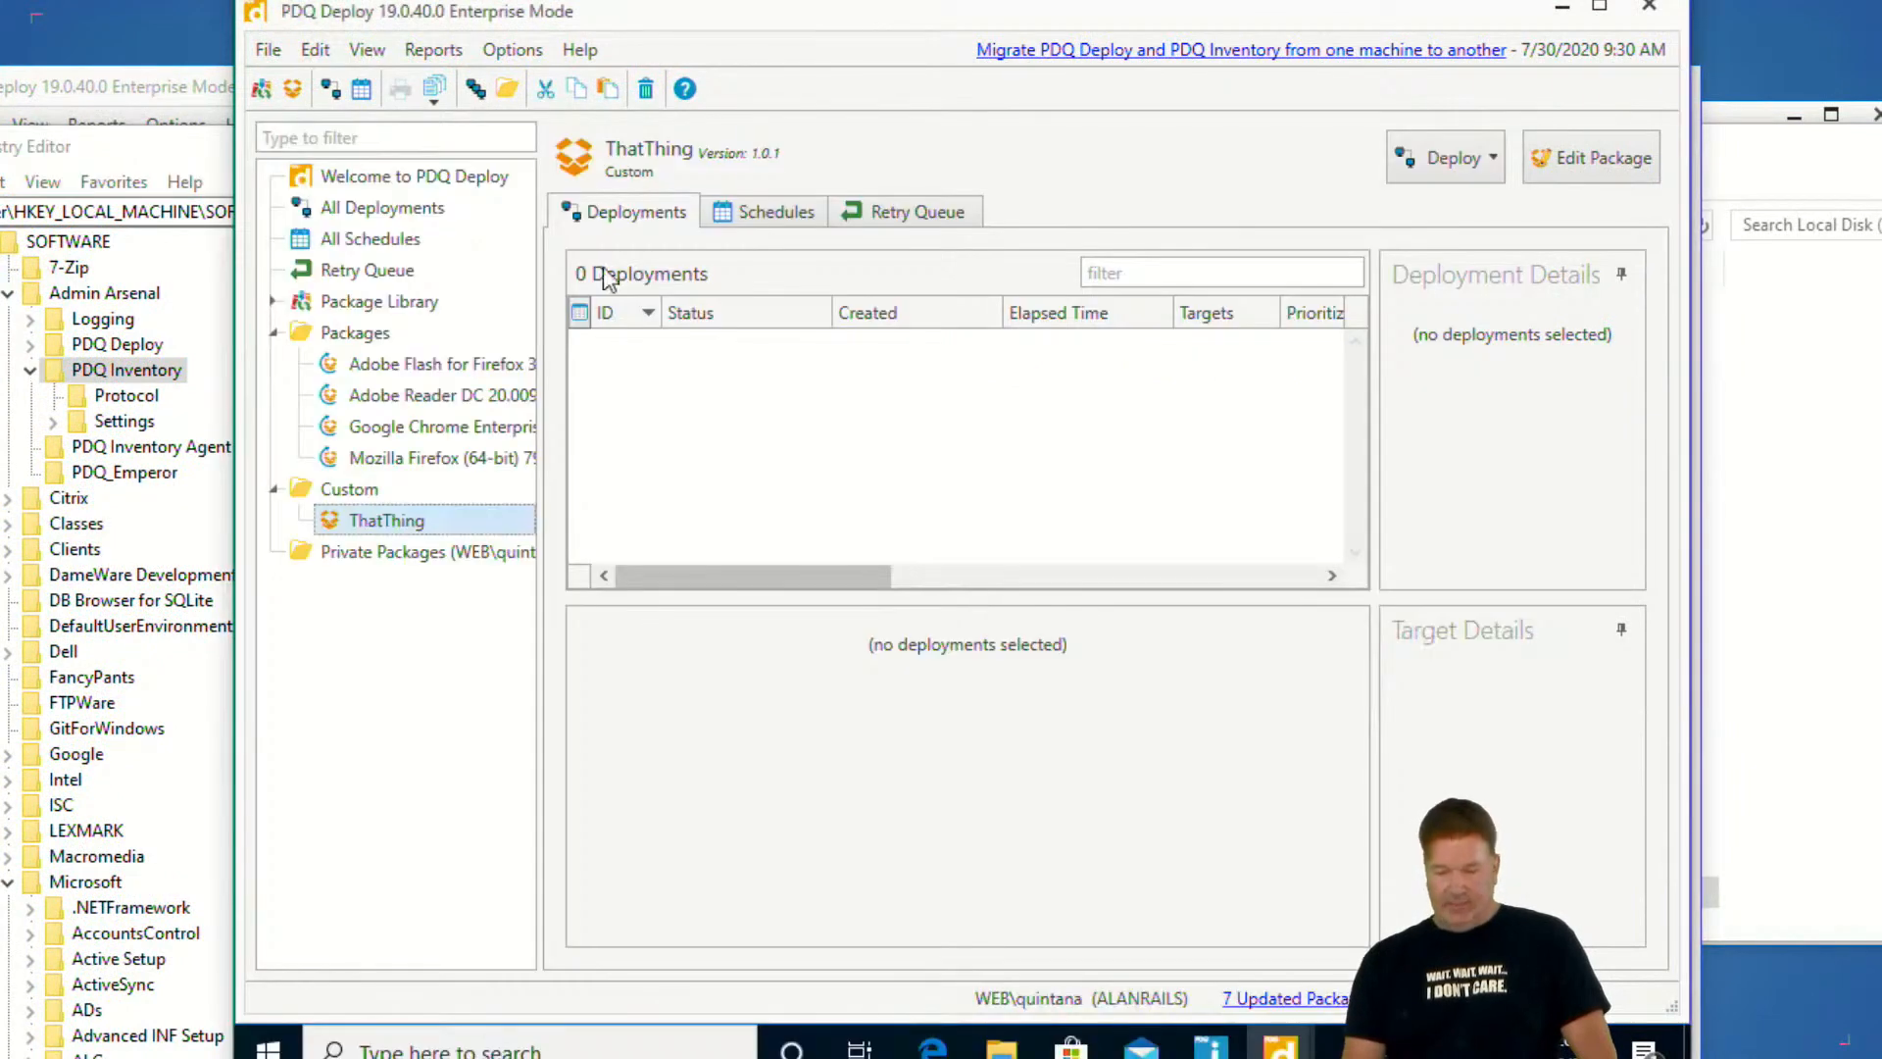
left_click(278, 1049)
type("rege")
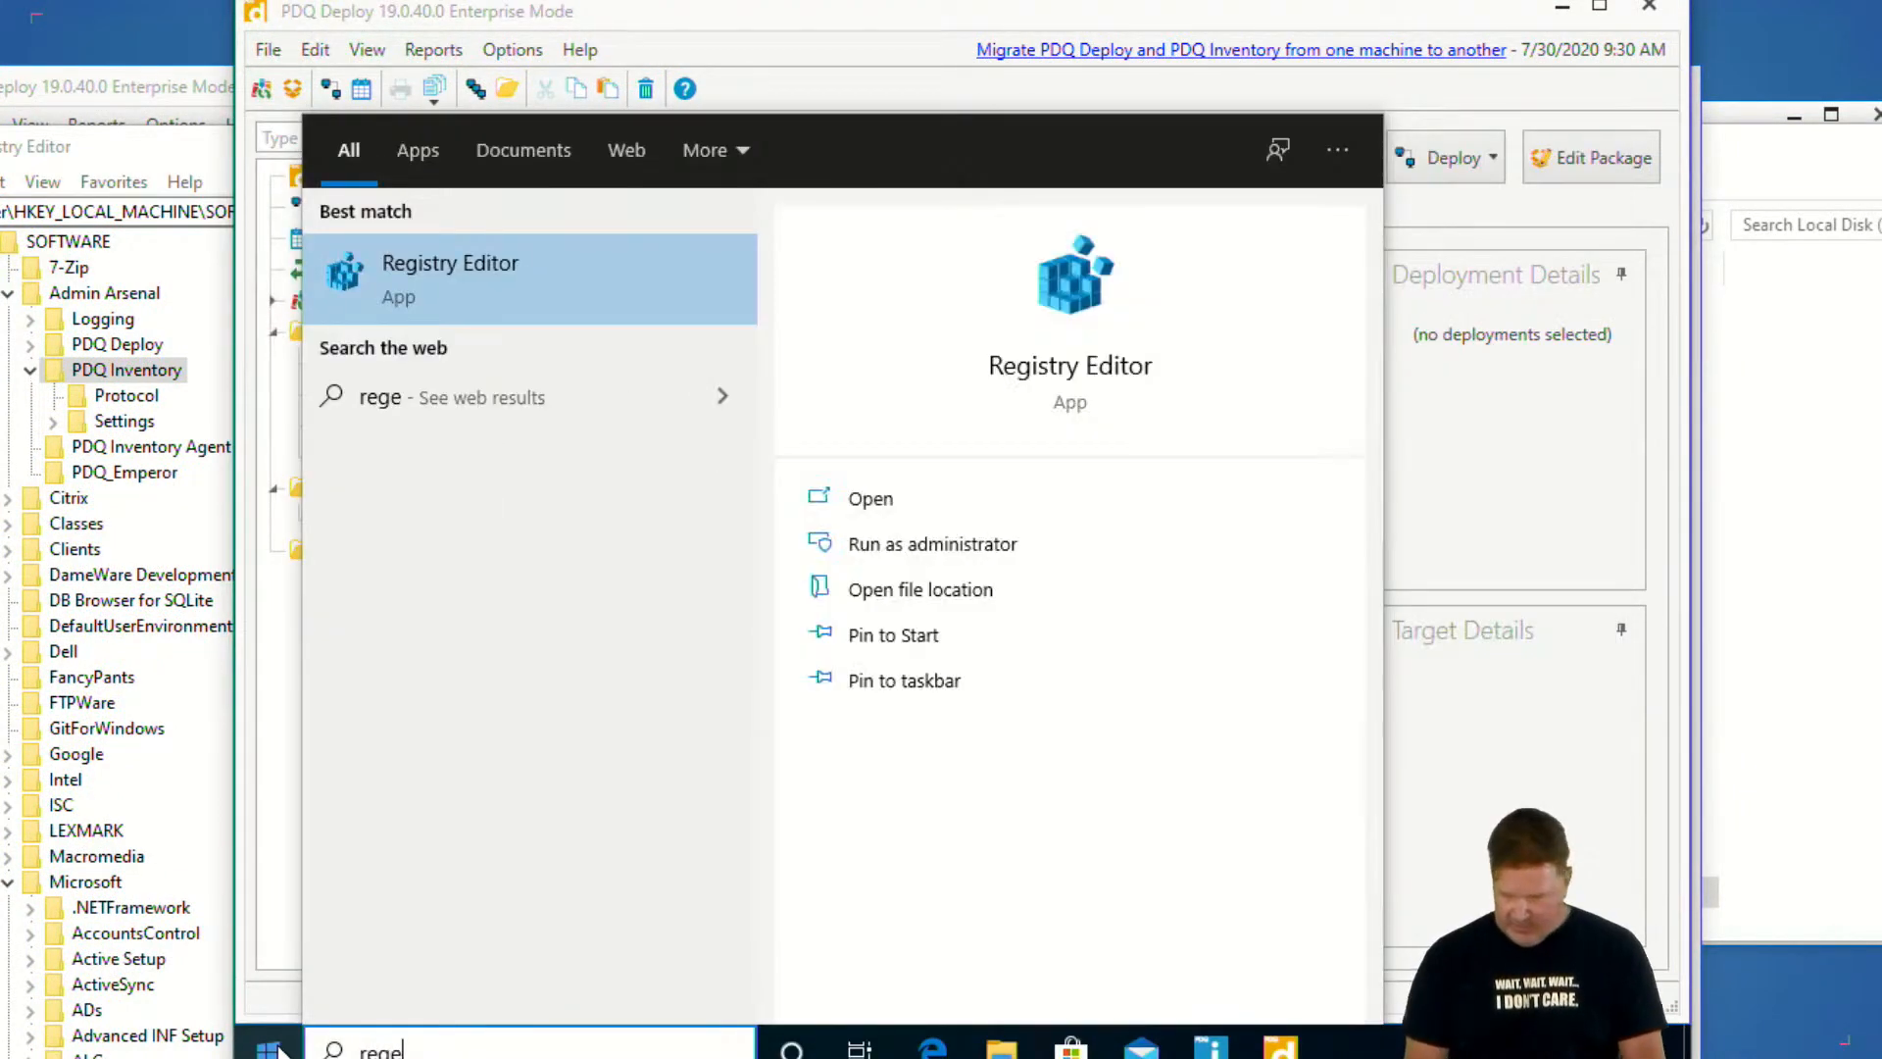
left_click(406, 306)
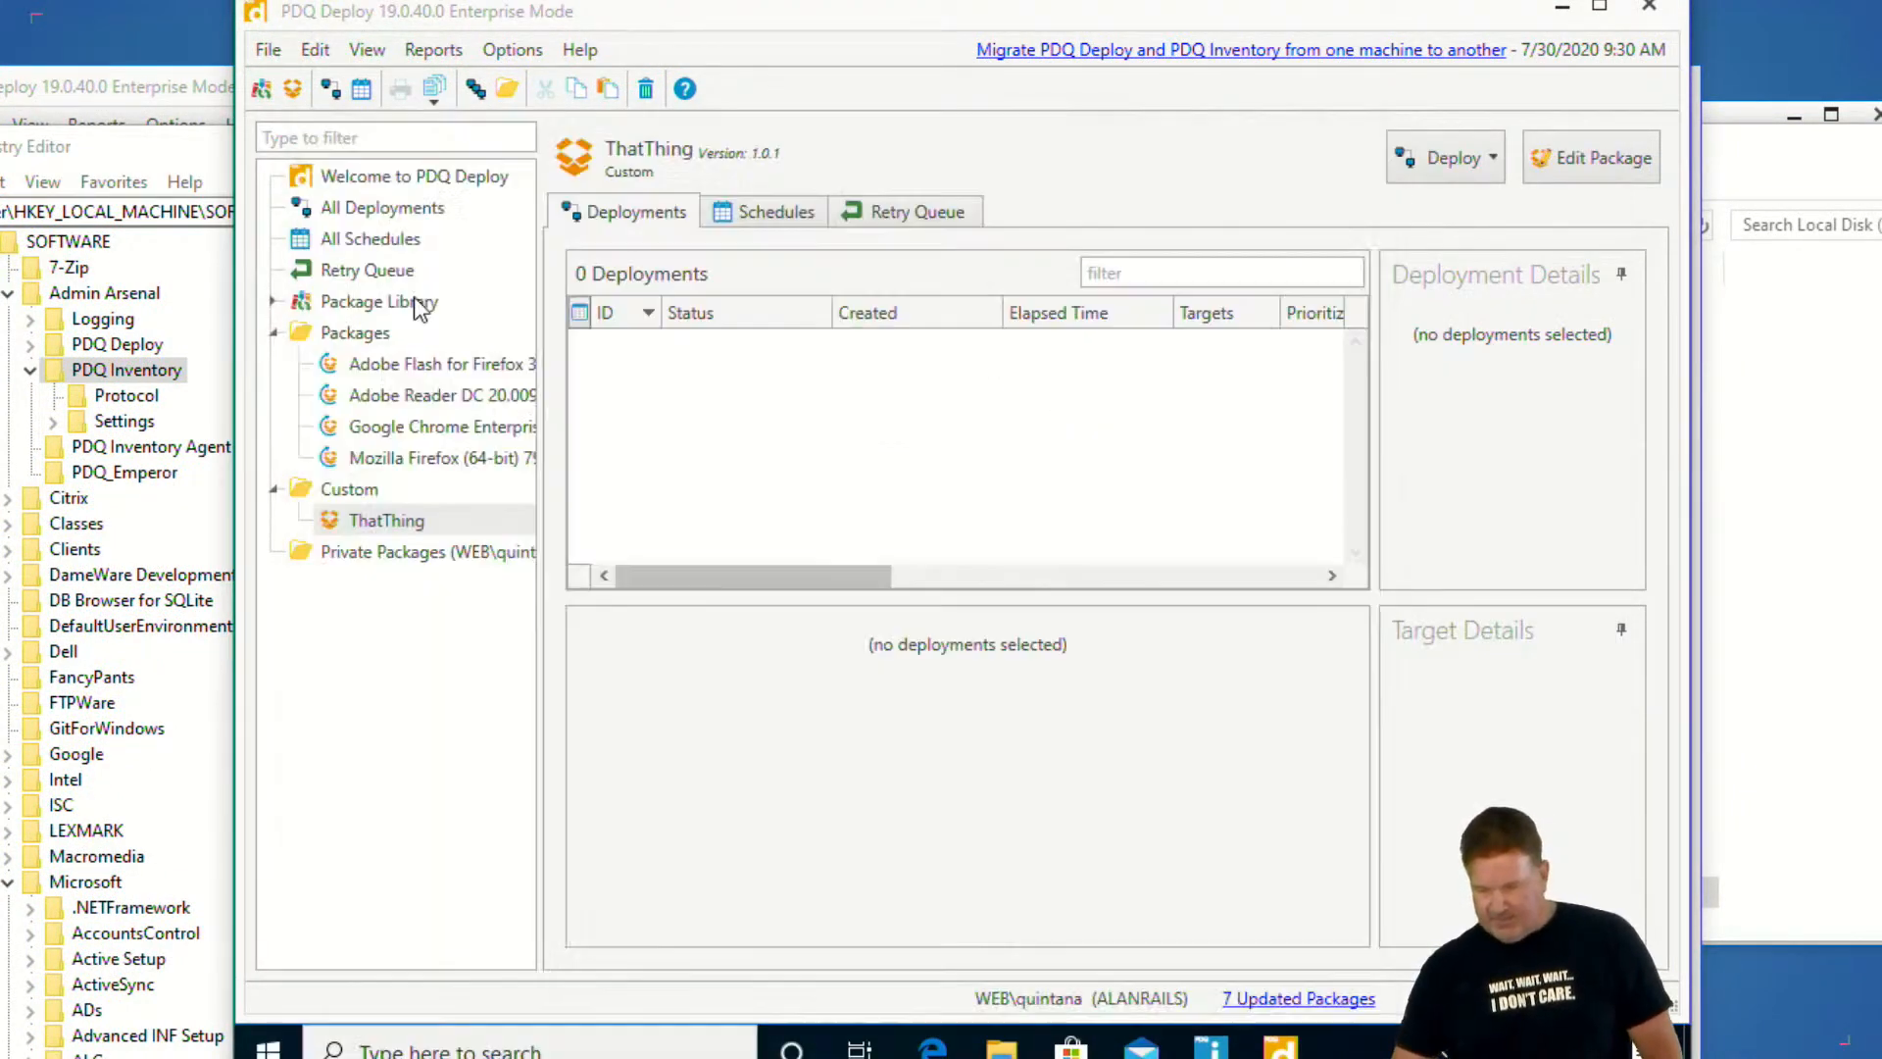
left_click(845, 706)
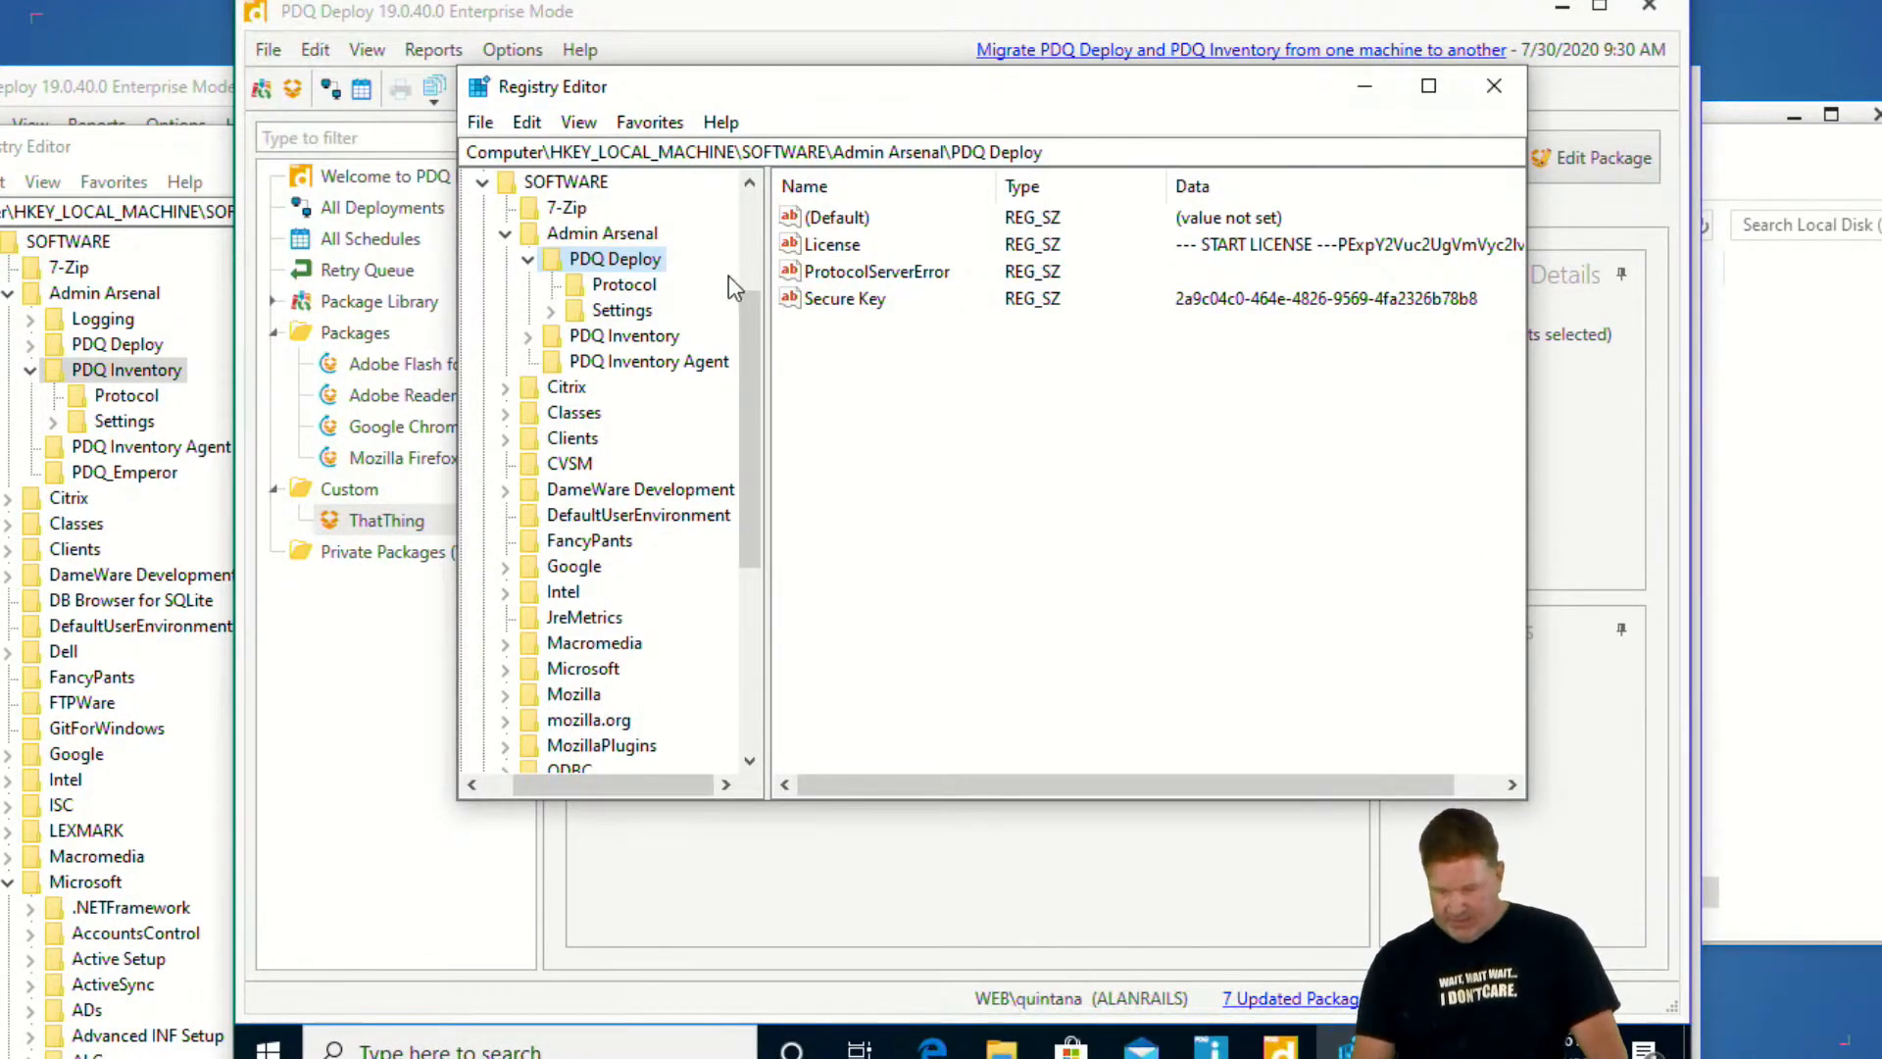
left_click(618, 343)
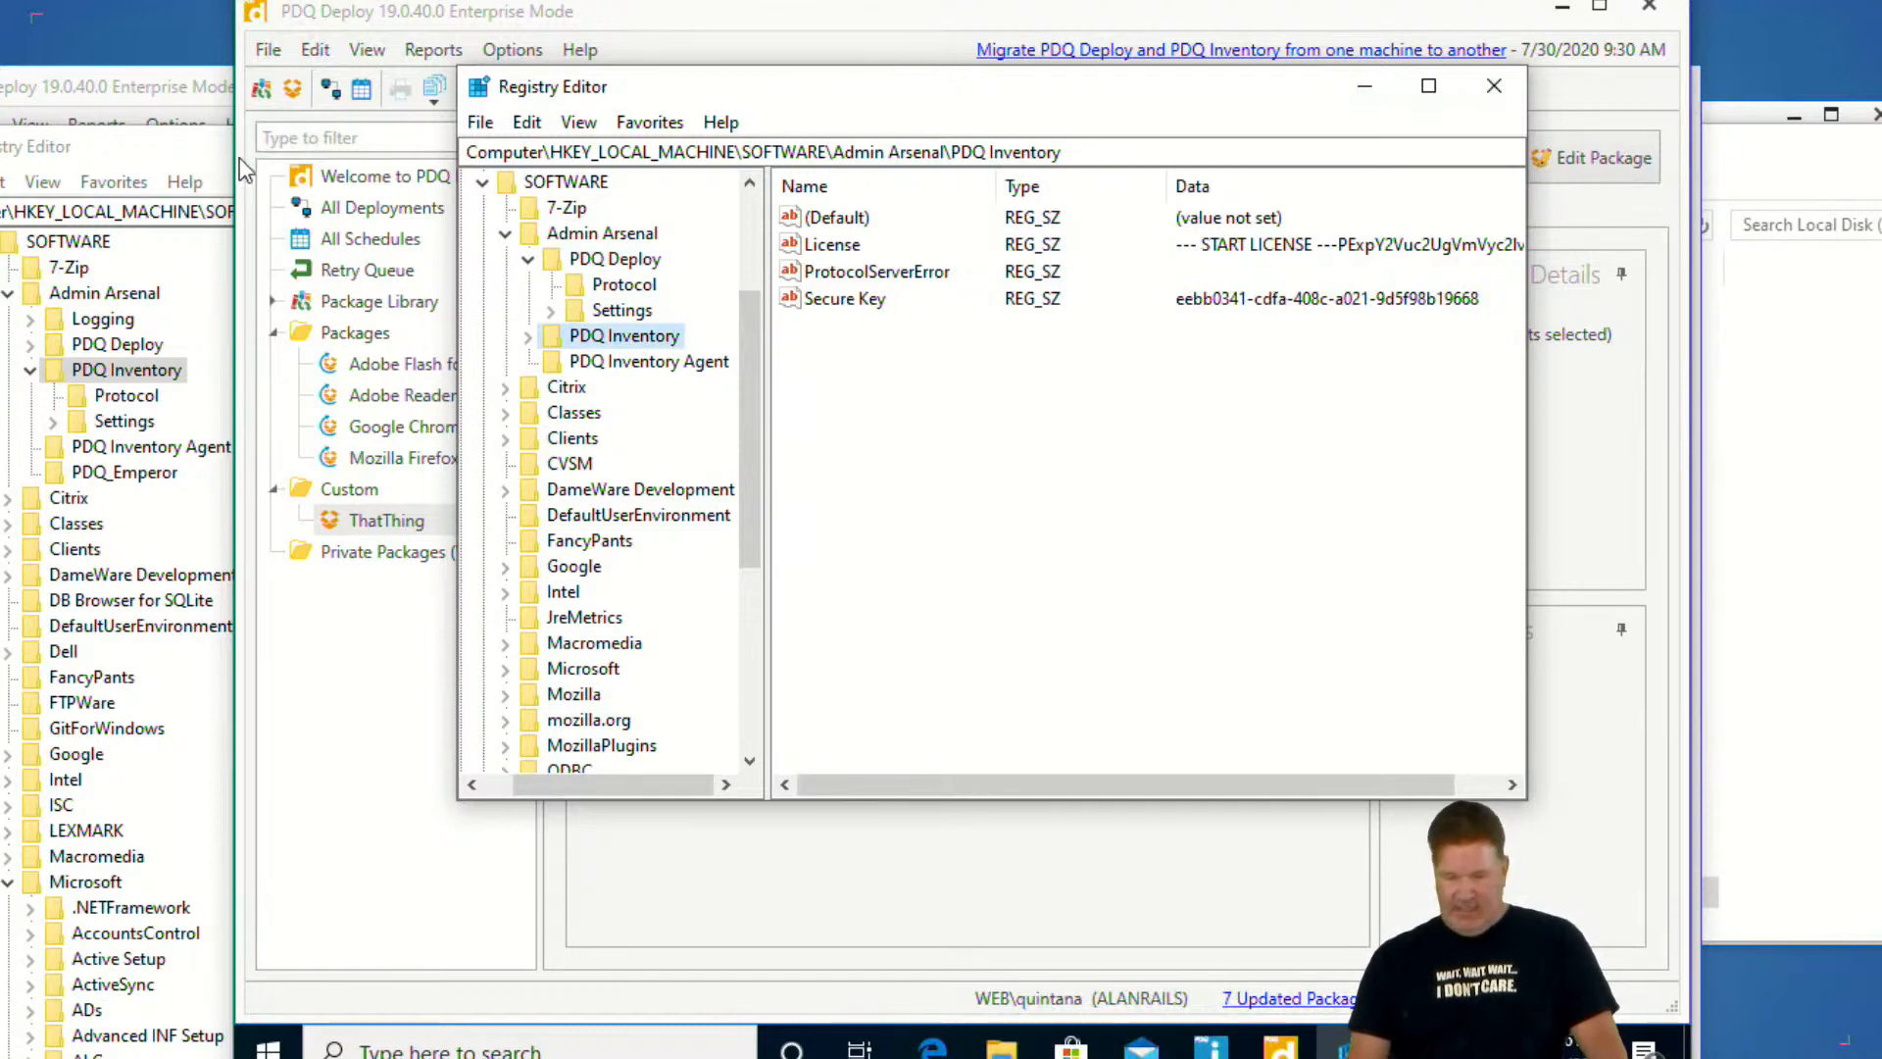
Compare the PDQ Inventory Secure Key with the one on GUINNESS and clear both Registry Editor windows away
left_click(201, 149)
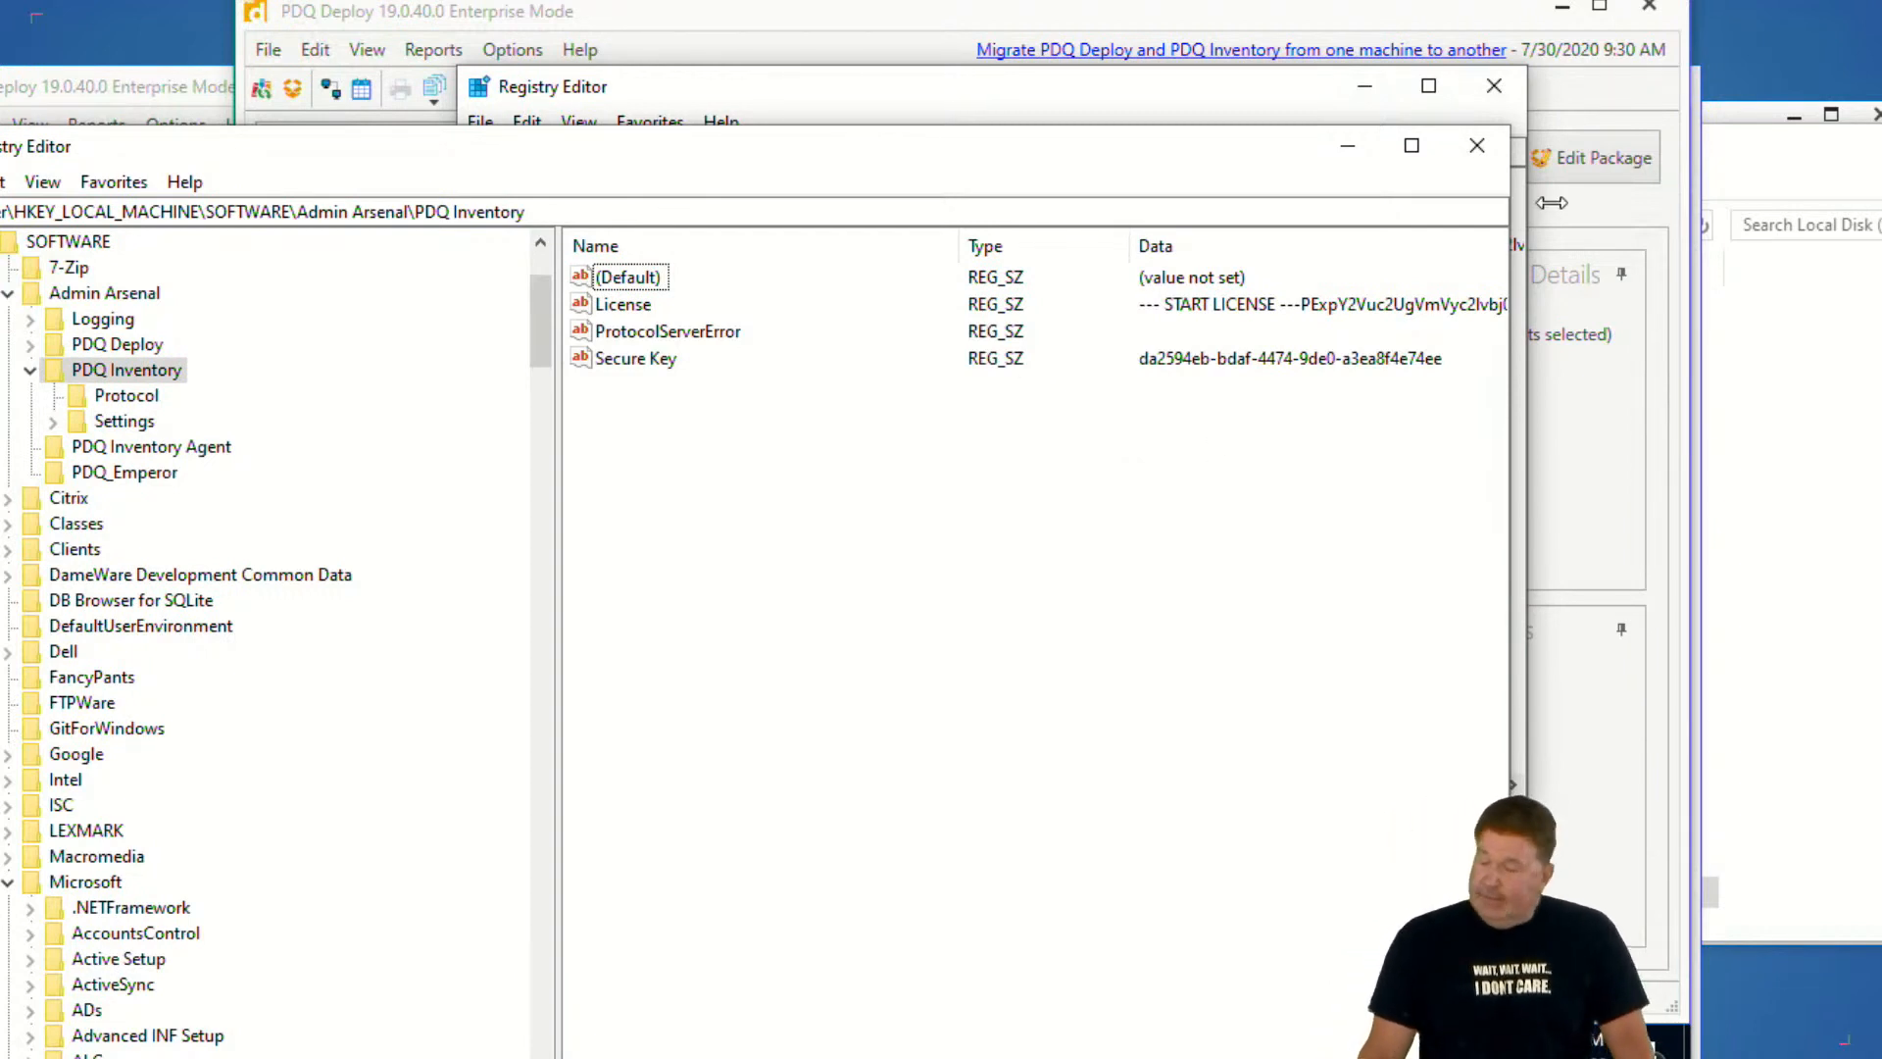
left_click(1492, 171)
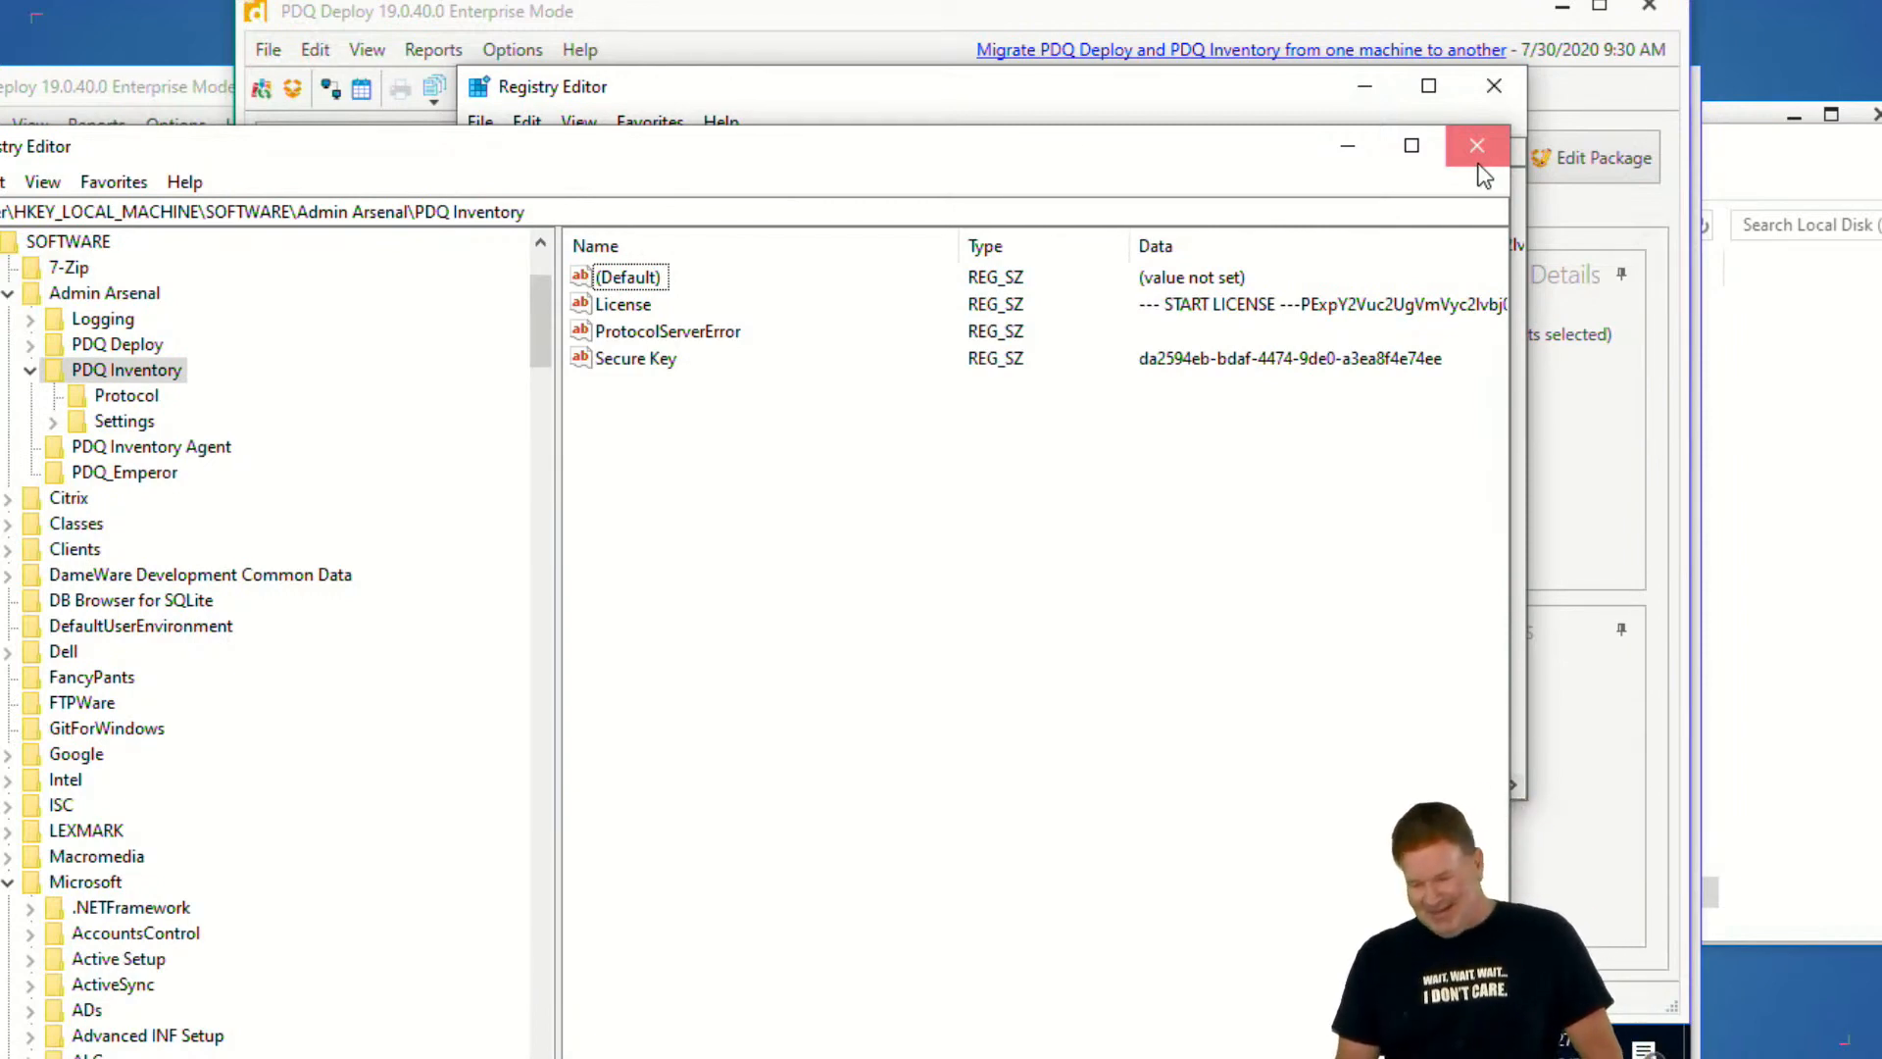
left_click(1479, 166)
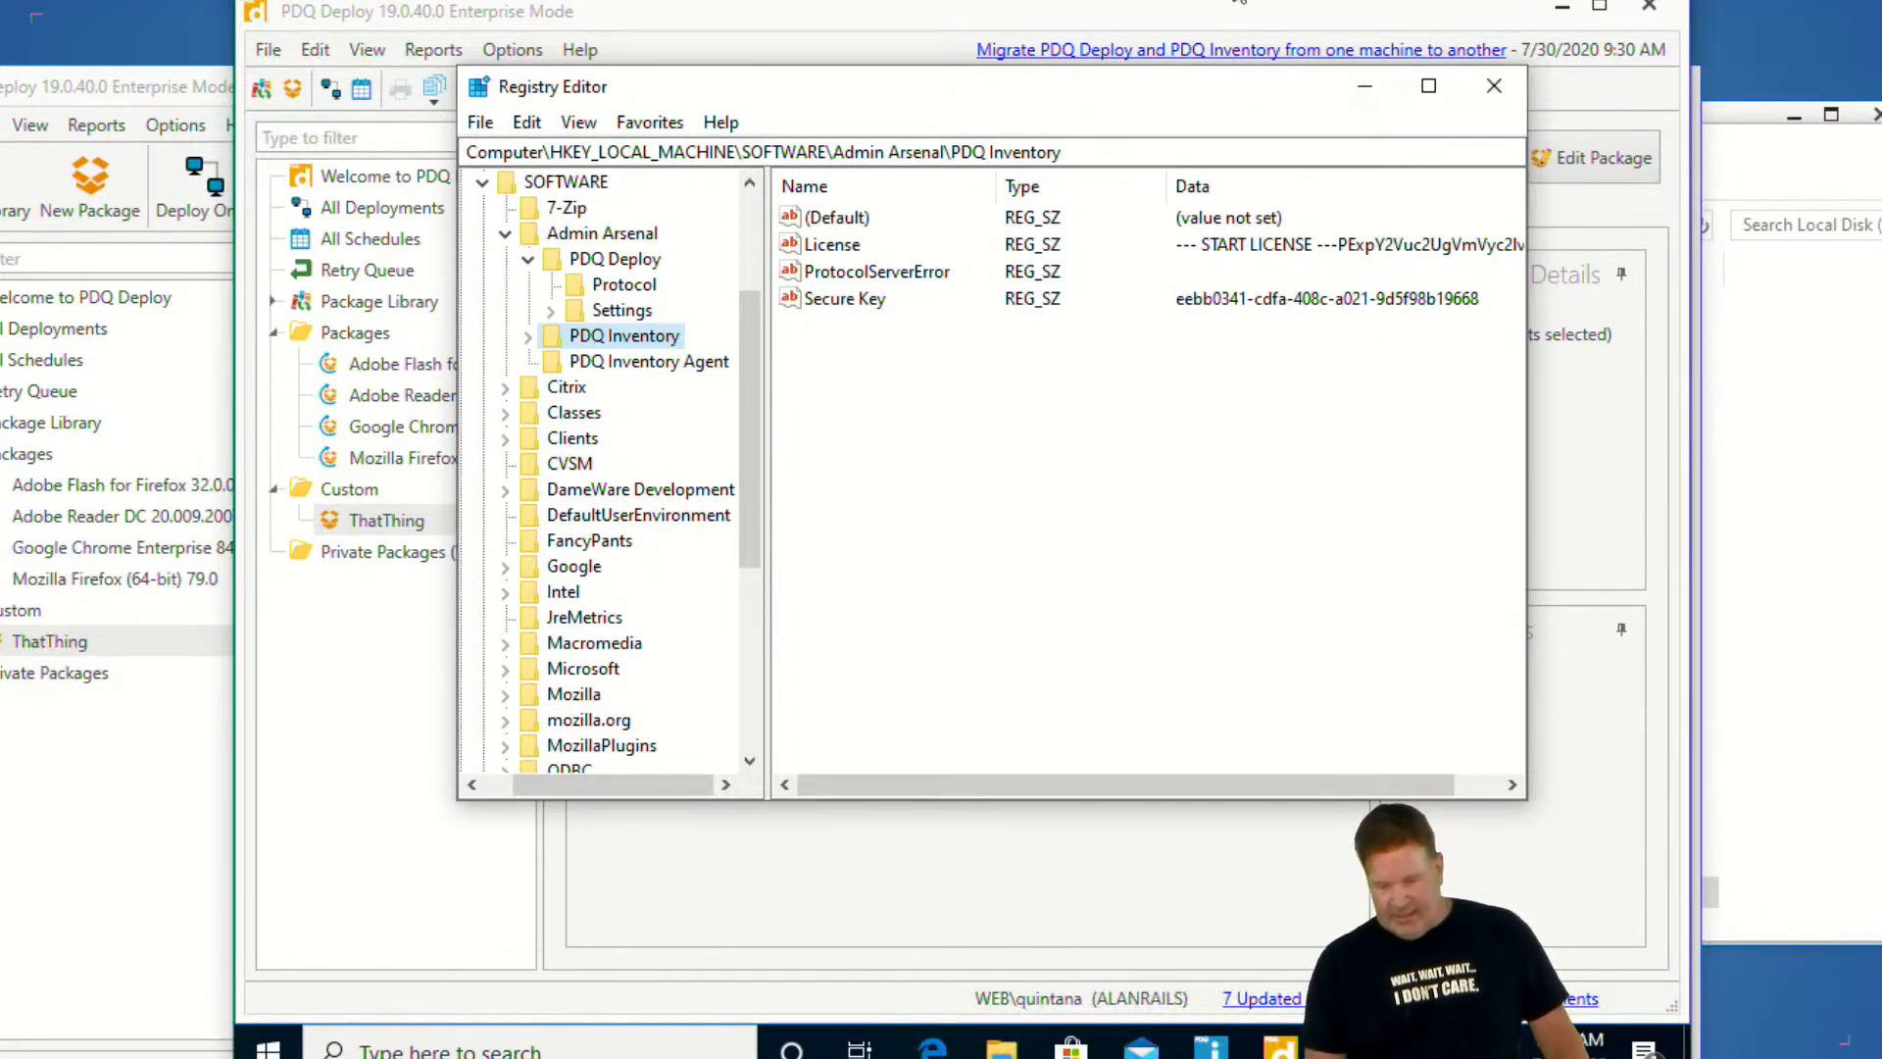
left_click(1364, 97)
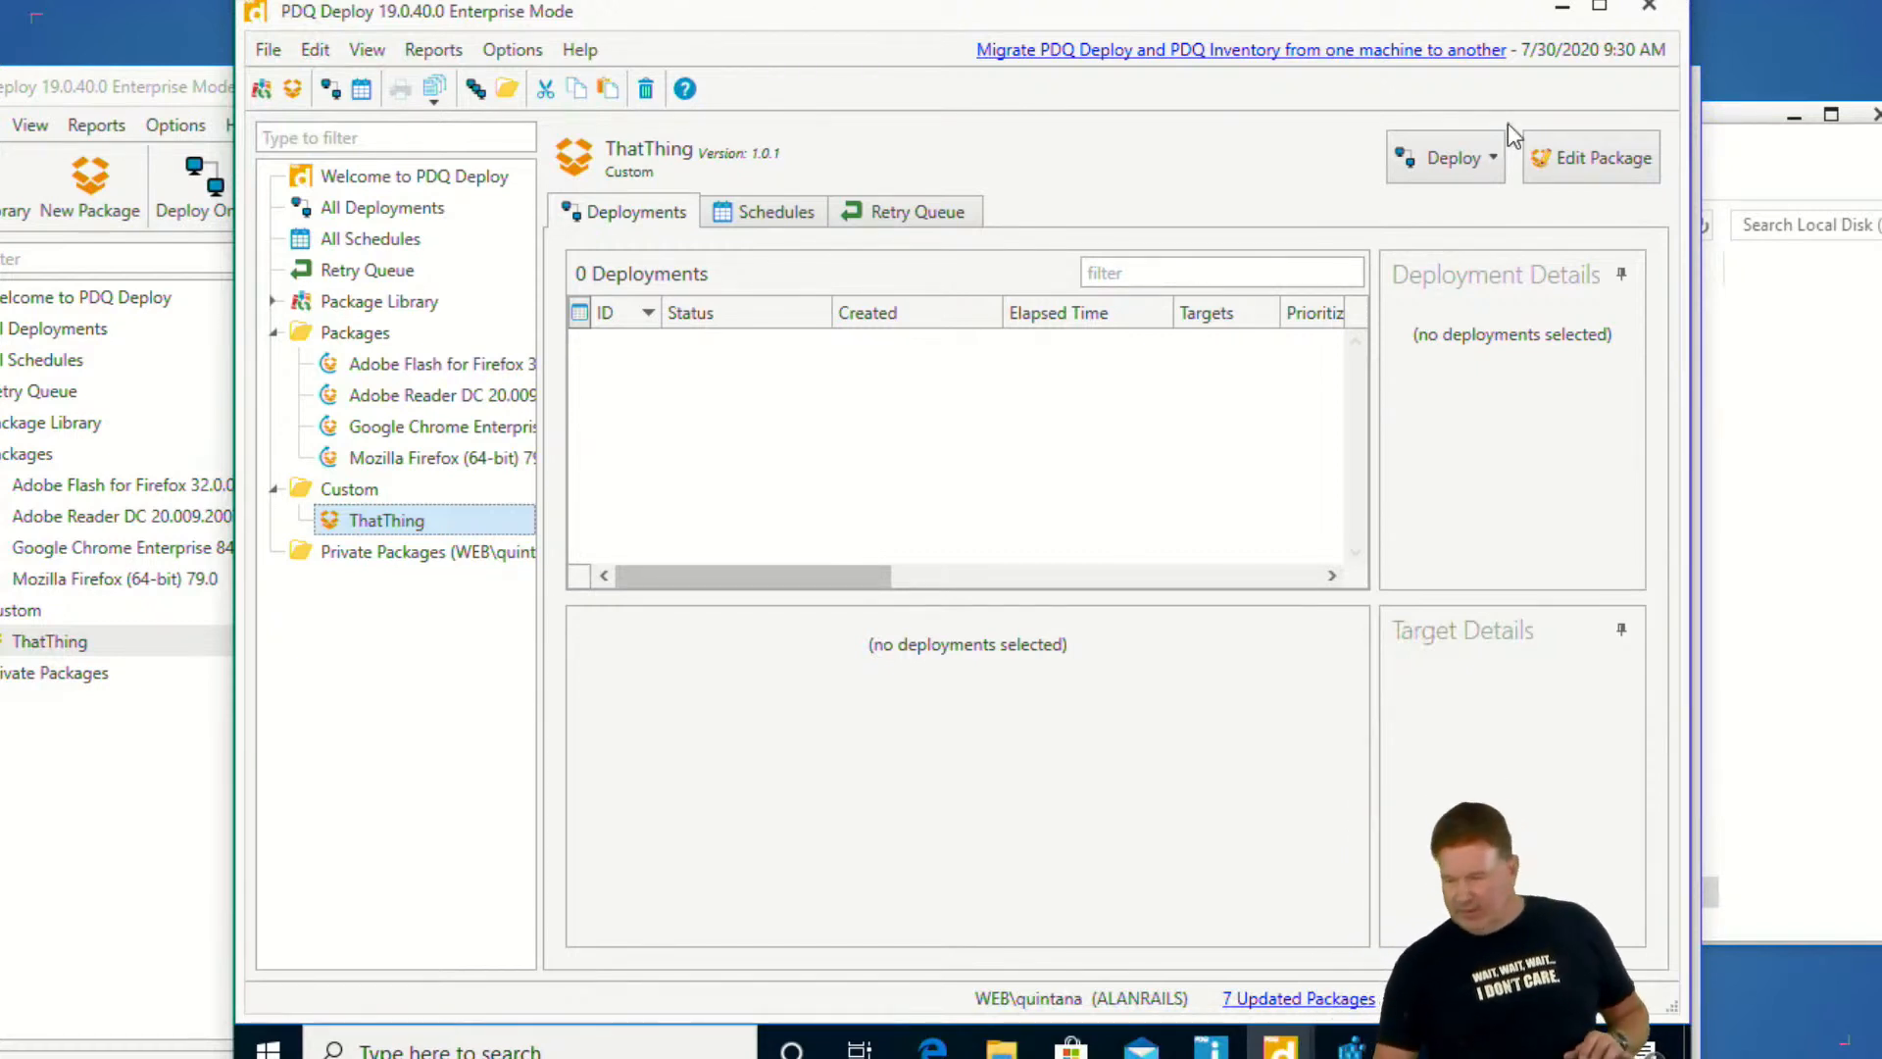
Close PDQ Deploy in the AlanRails session, open PDQ Inventory and display All Computers
left_click(1651, 10)
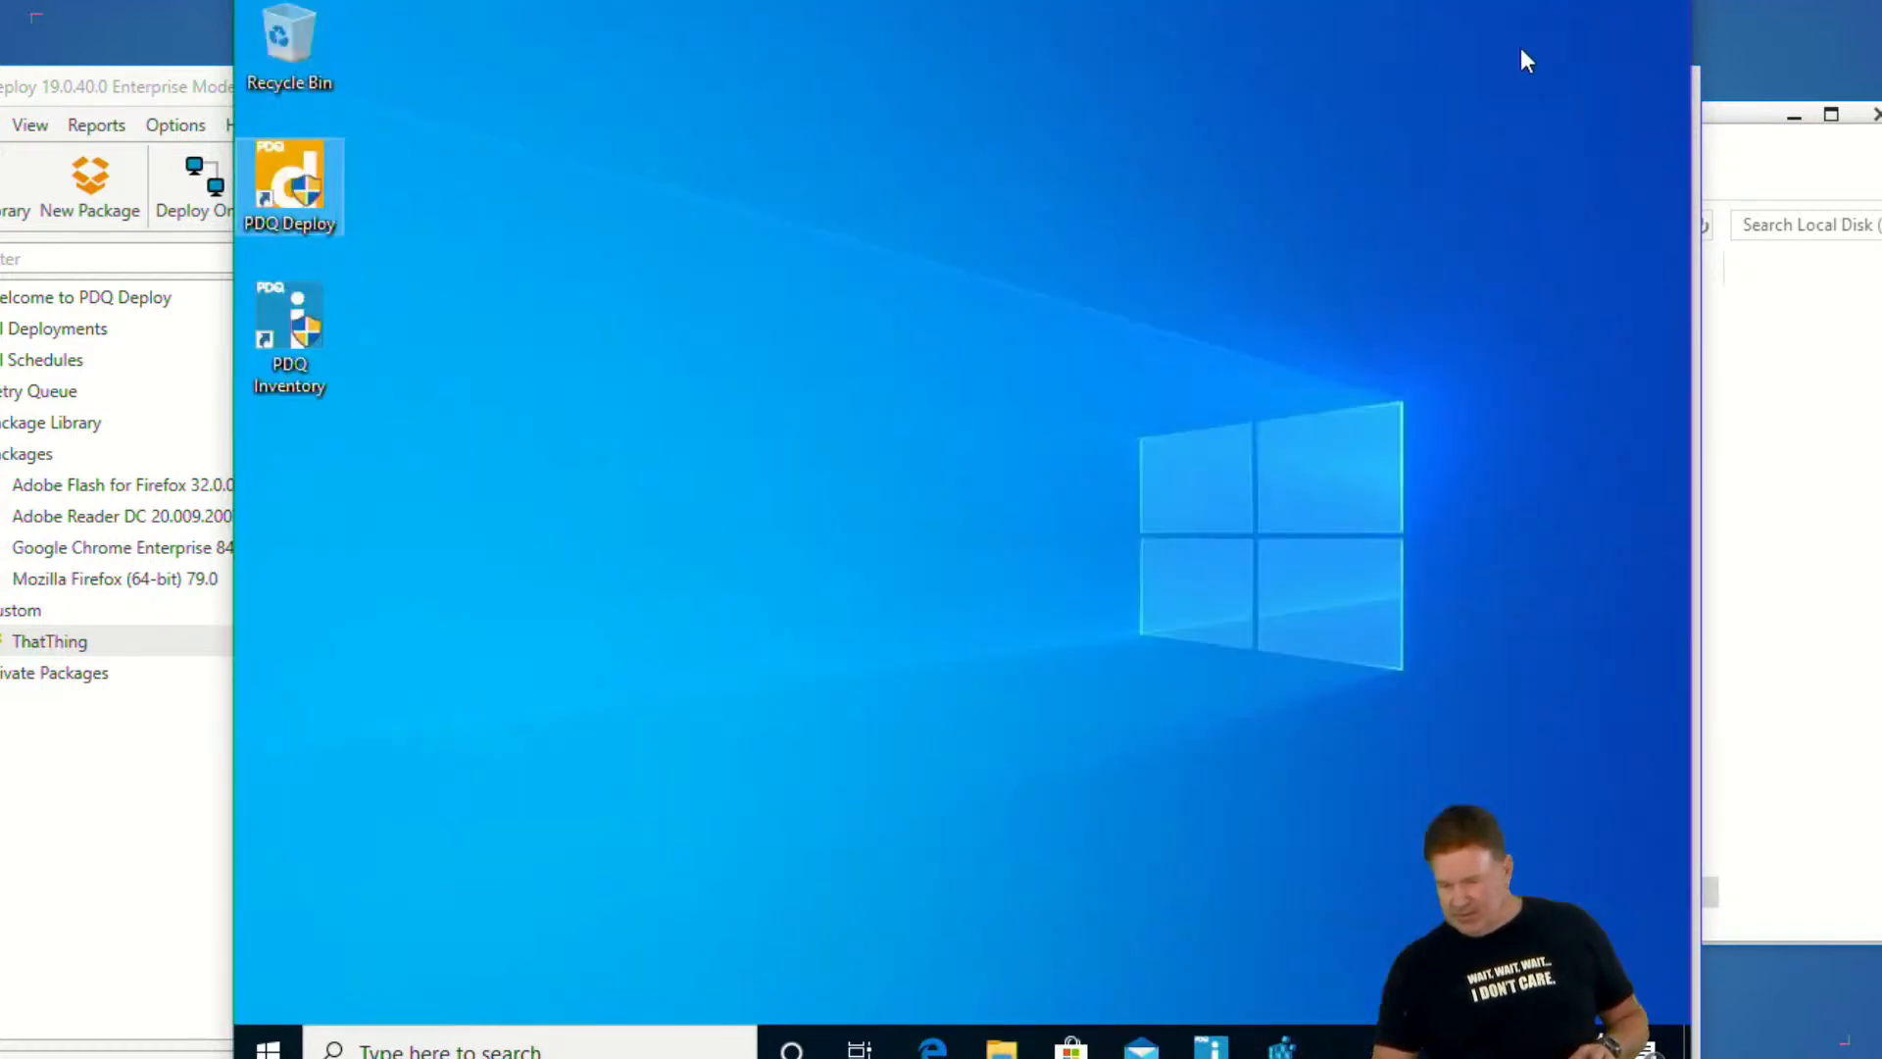
double_click(290, 338)
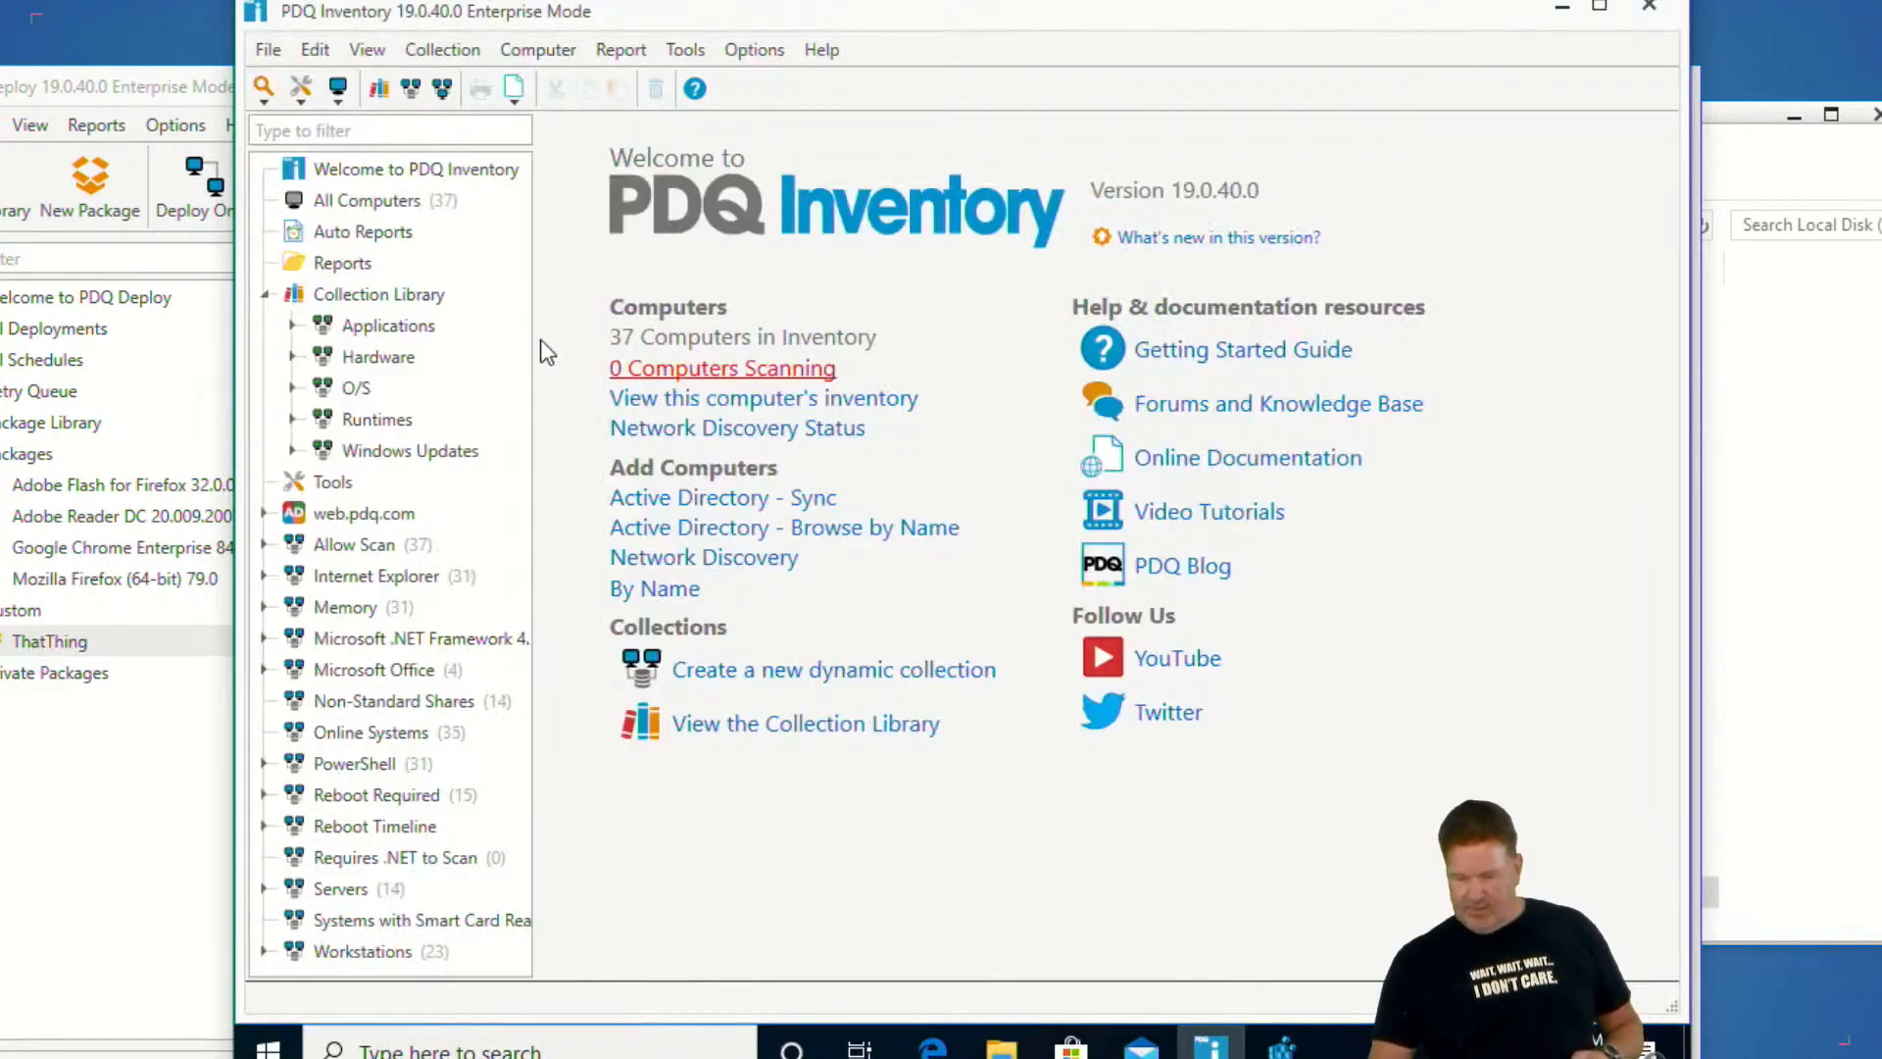
left_click(386, 223)
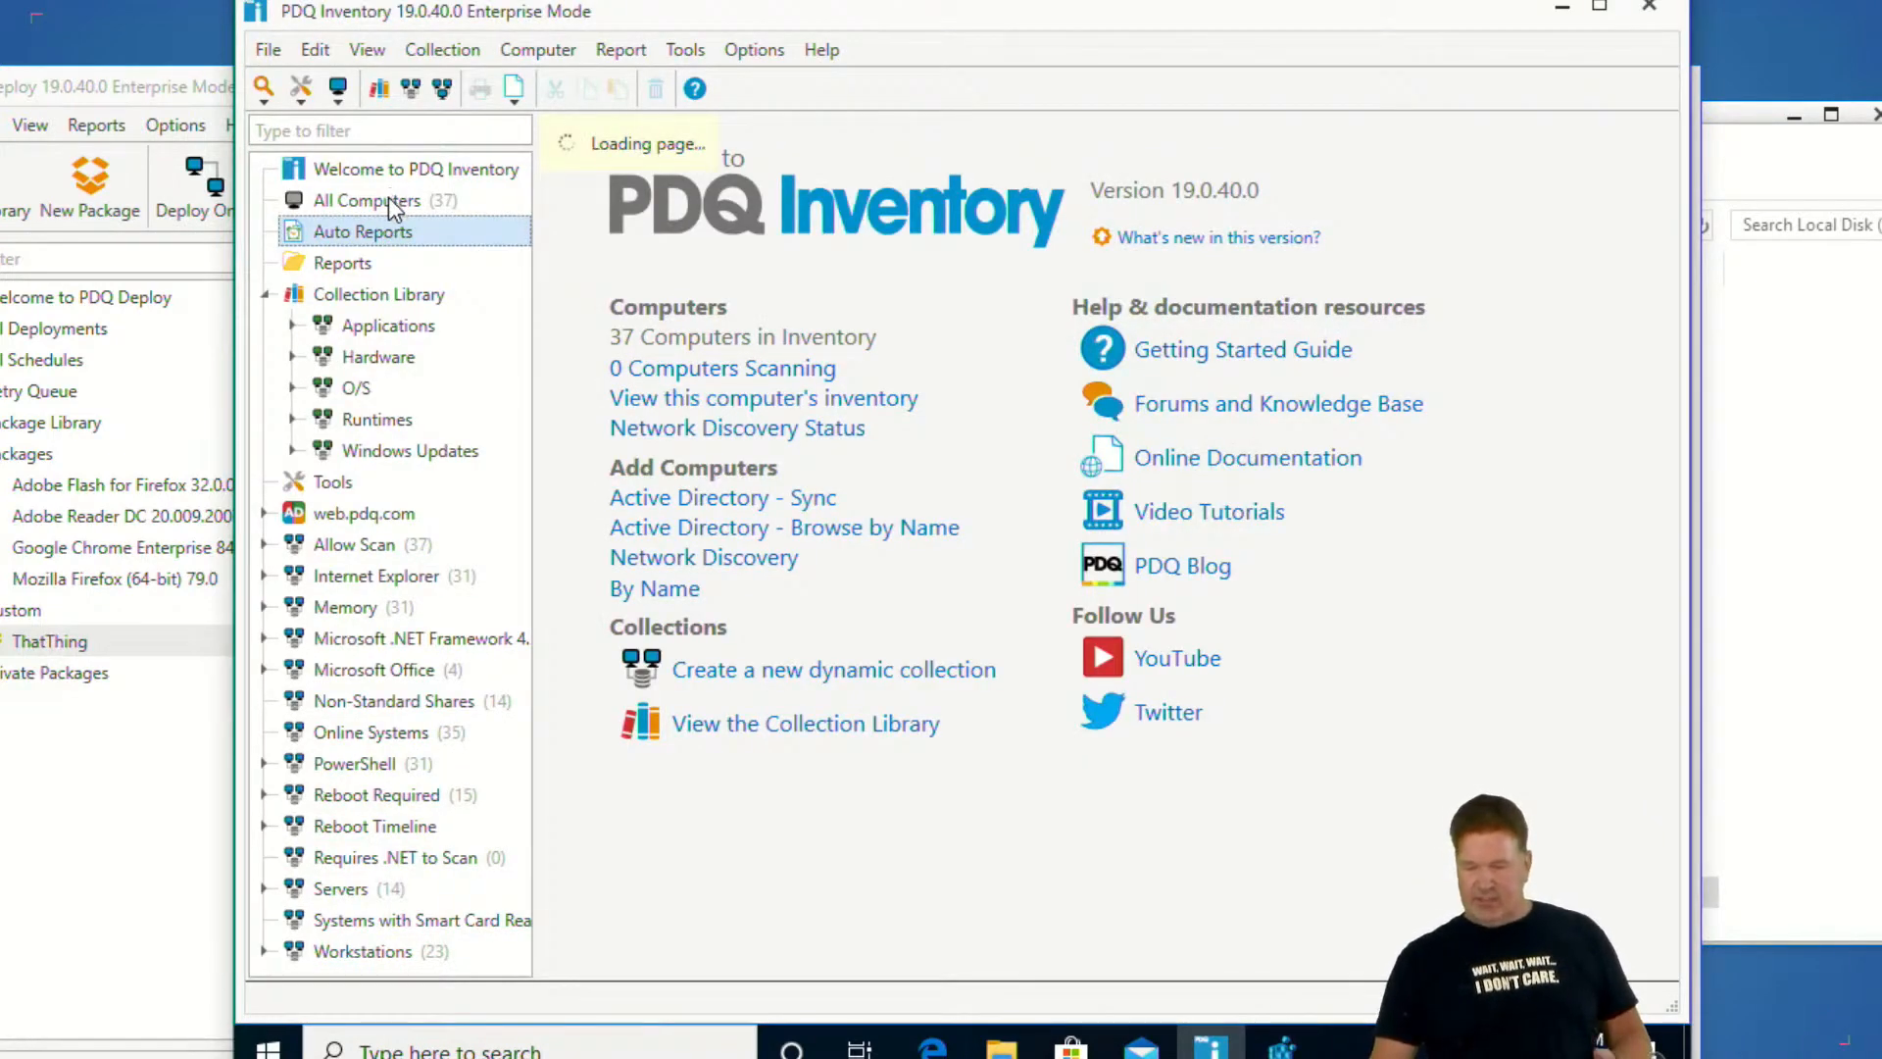
left_click(382, 202)
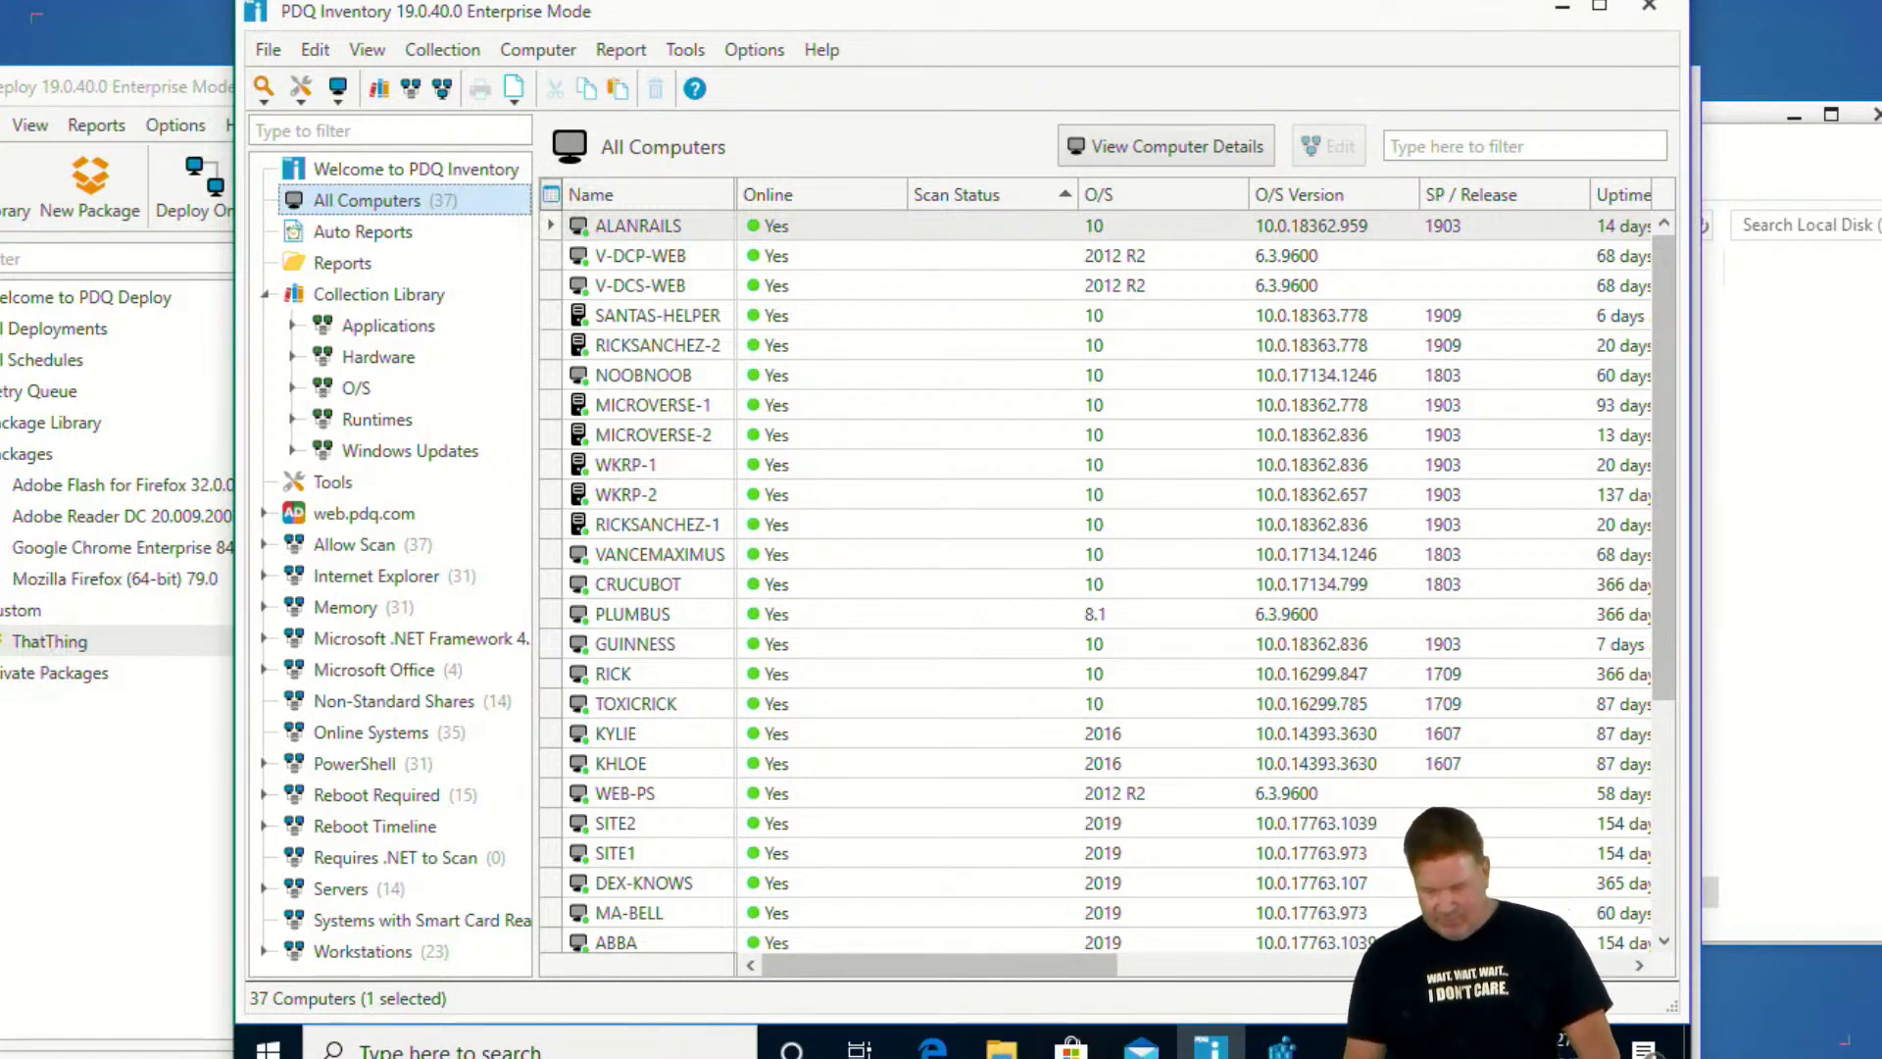
Read the "Where's the database stored?" post on relocating the database and place the browser so its instructions stay visible beside the AlanRails session
key("alt+Tab")
left_click(311, 75)
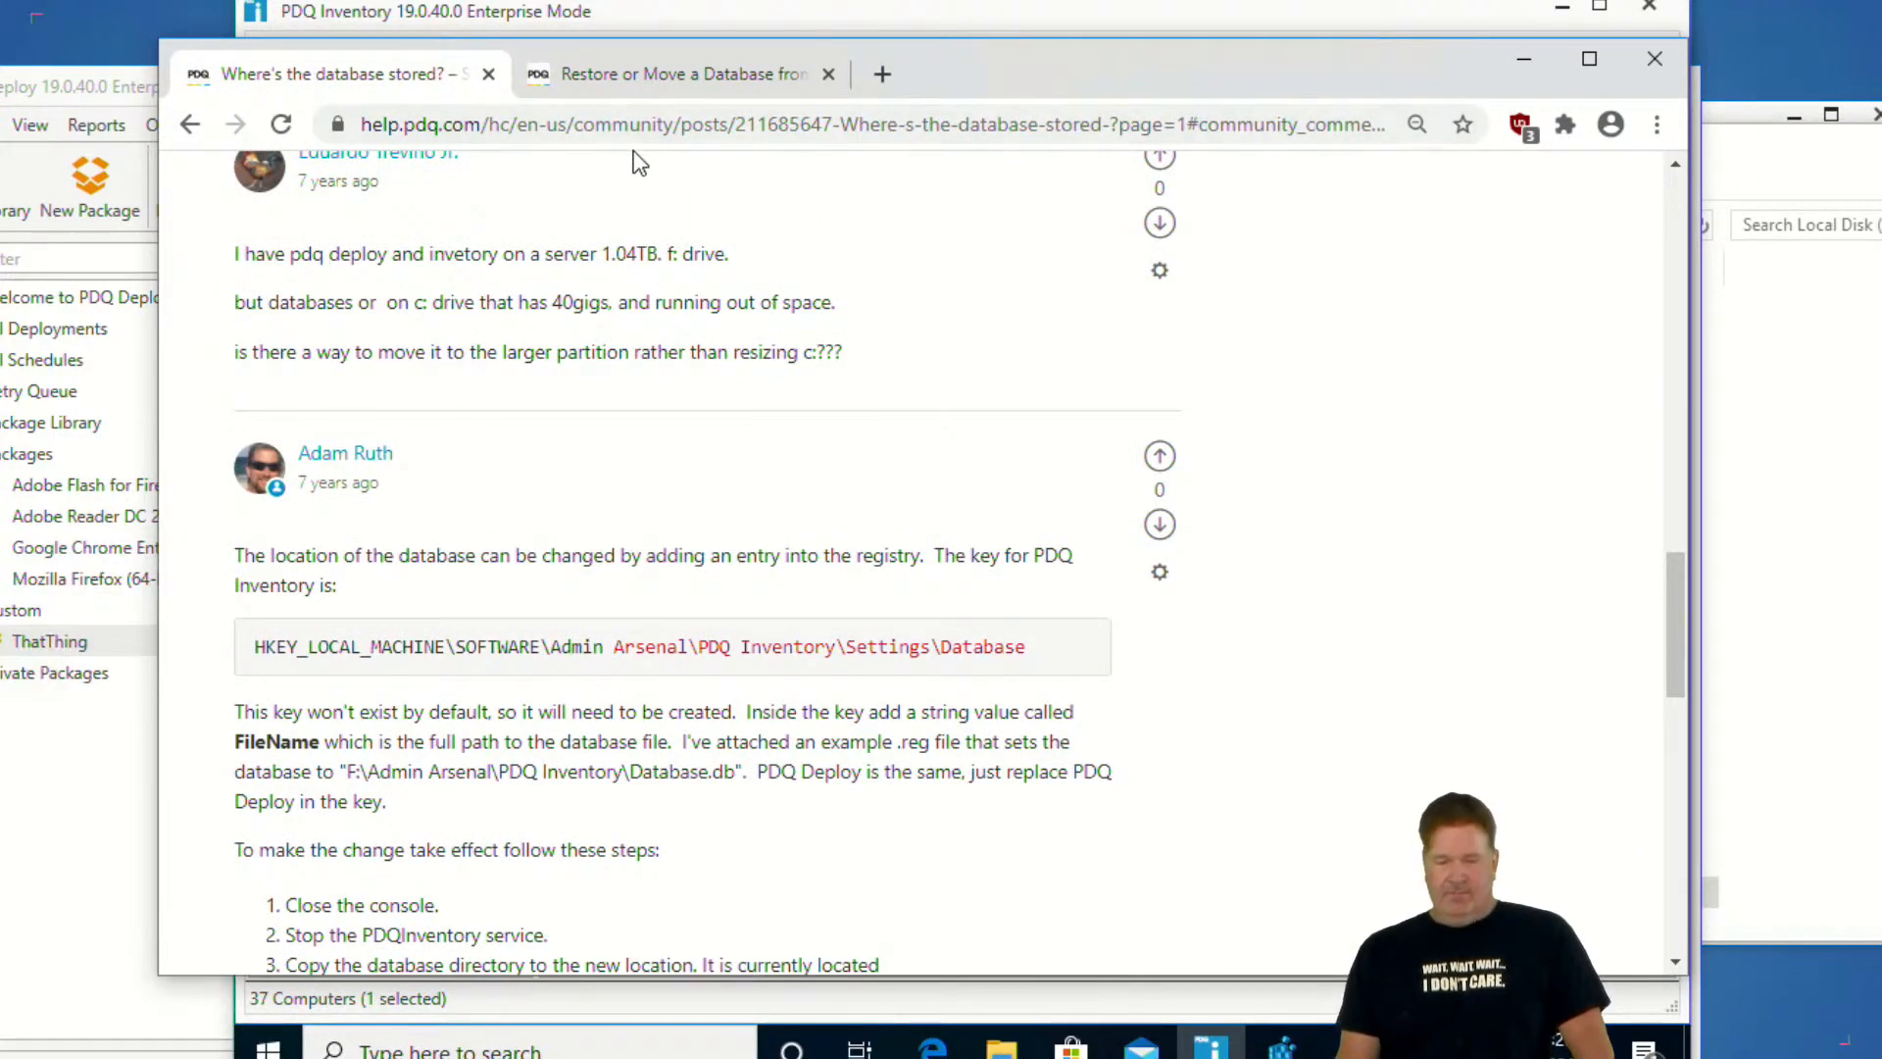
scroll(694, 247, "up", 1)
scroll(506, 333, "down", 3)
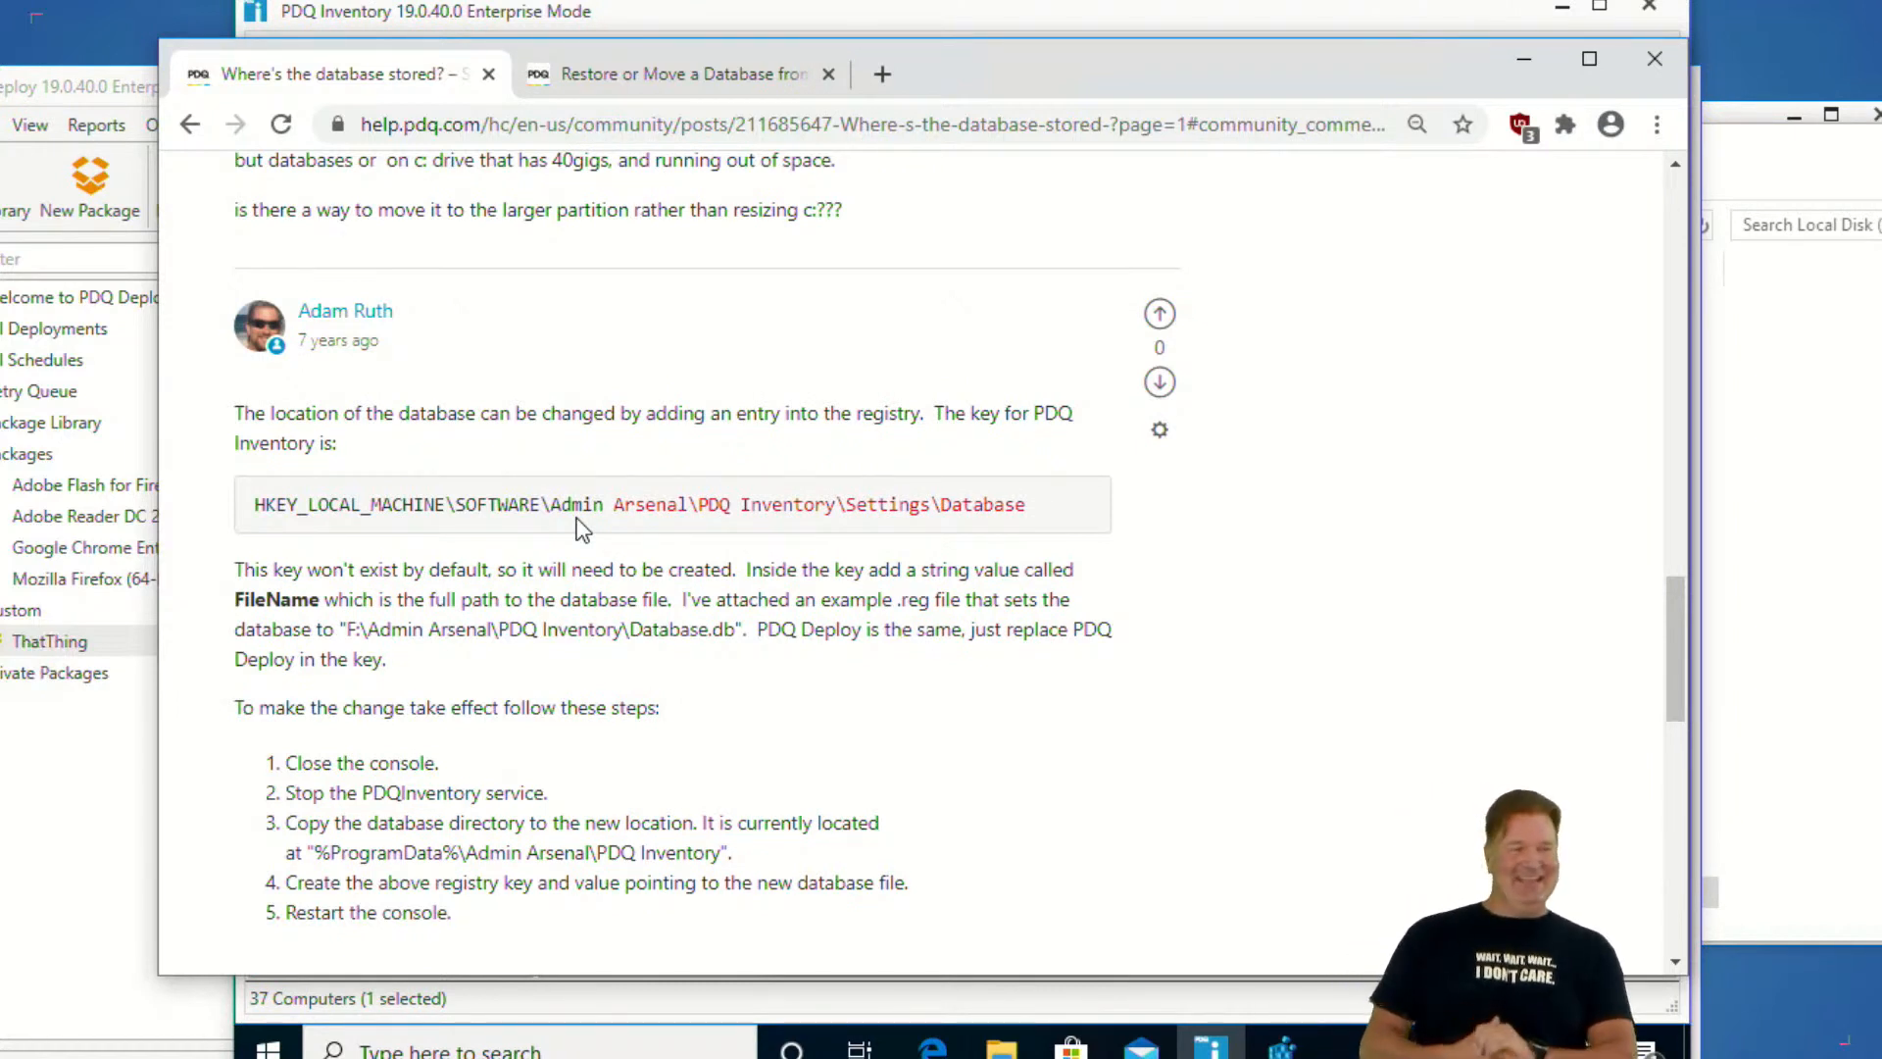
left_click_drag(1021, 72, 774, 84)
left_click(1021, 14)
left_click(151, 709)
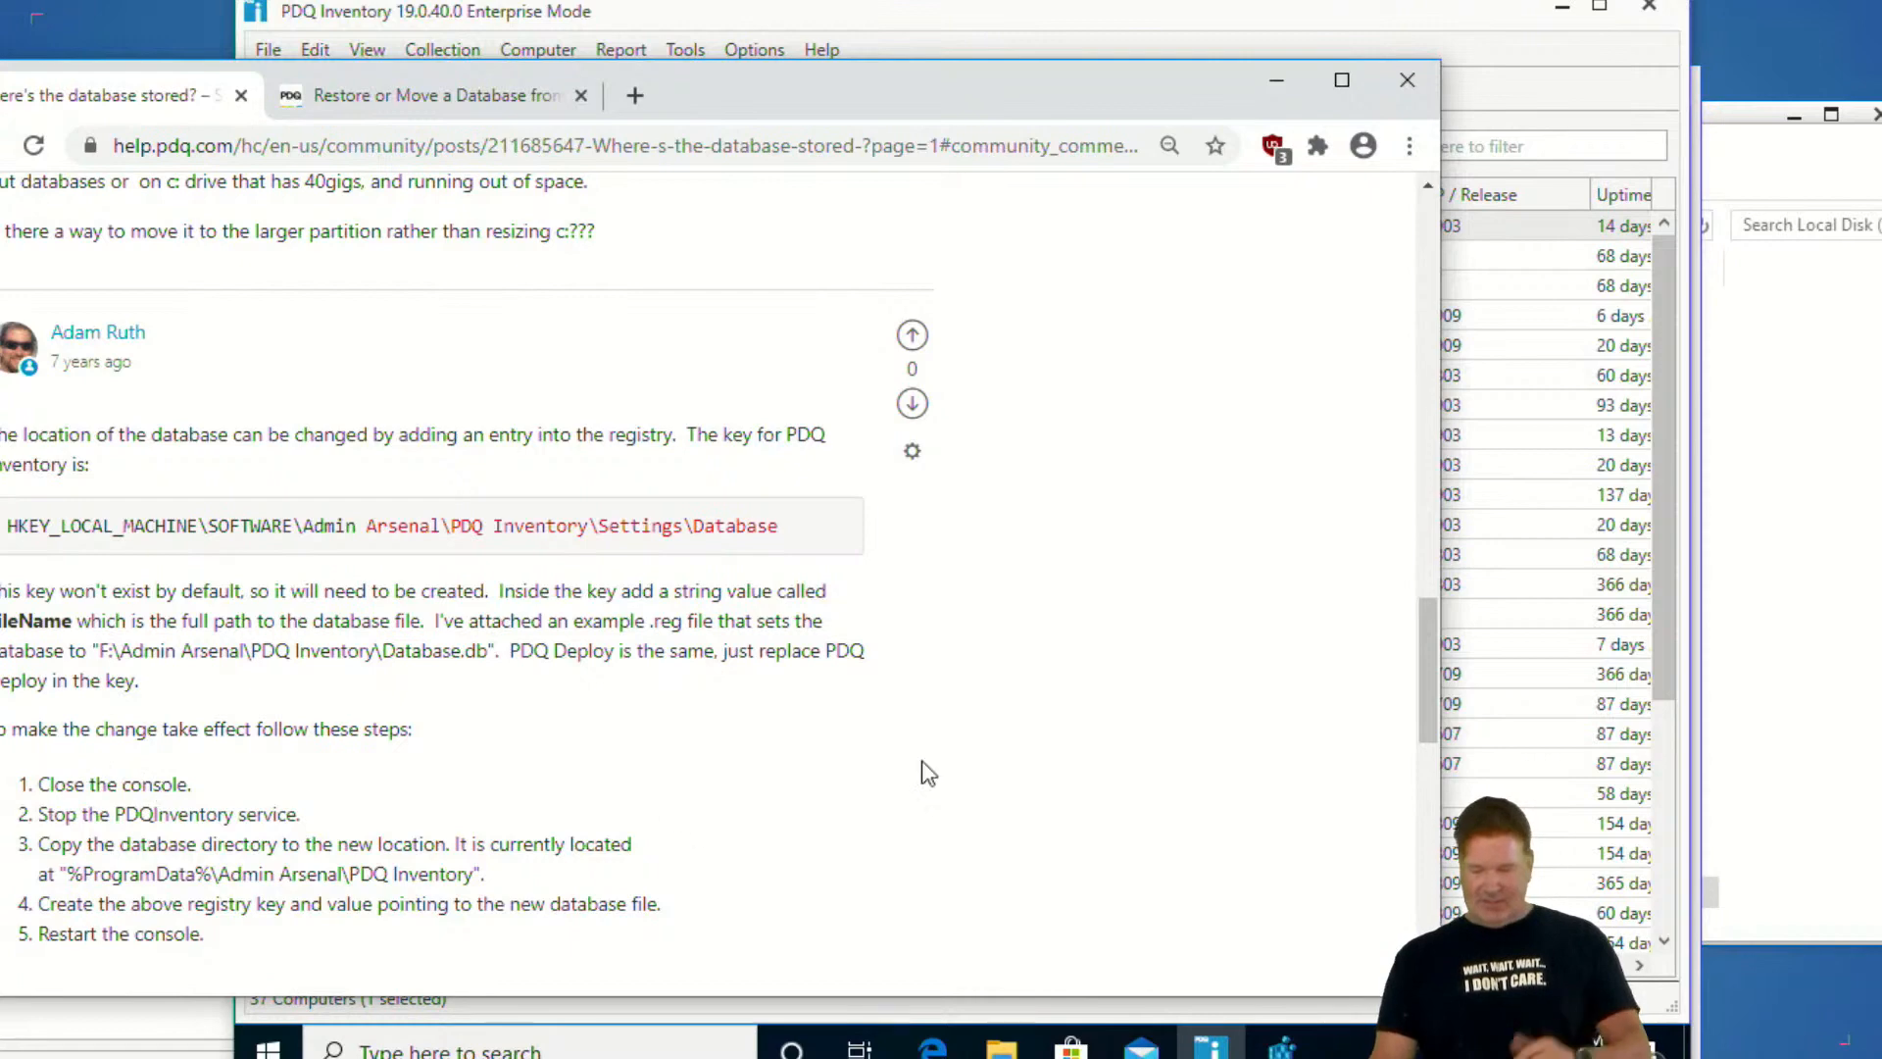
left_click(1532, 30)
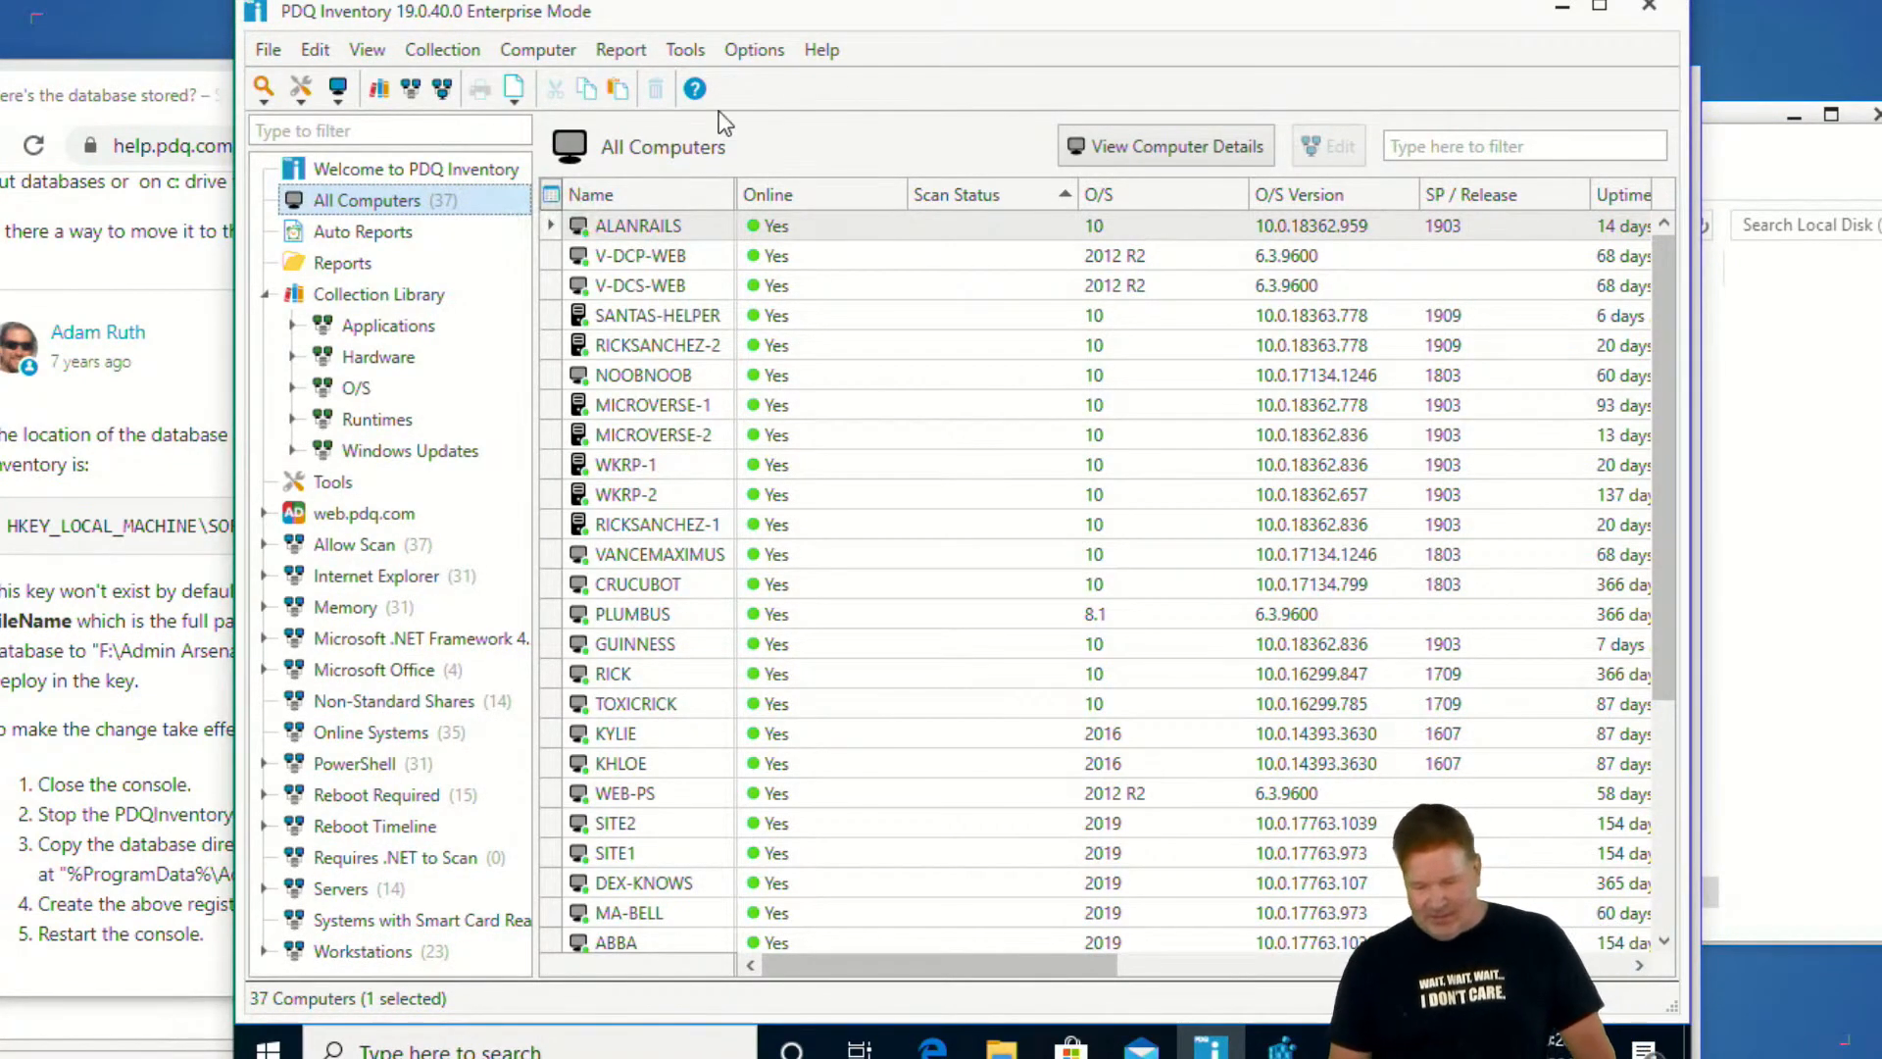
Examine the database file path in the PDQ Inventory Database preferences, and close Preferences
left_click(754, 49)
left_click(544, 357)
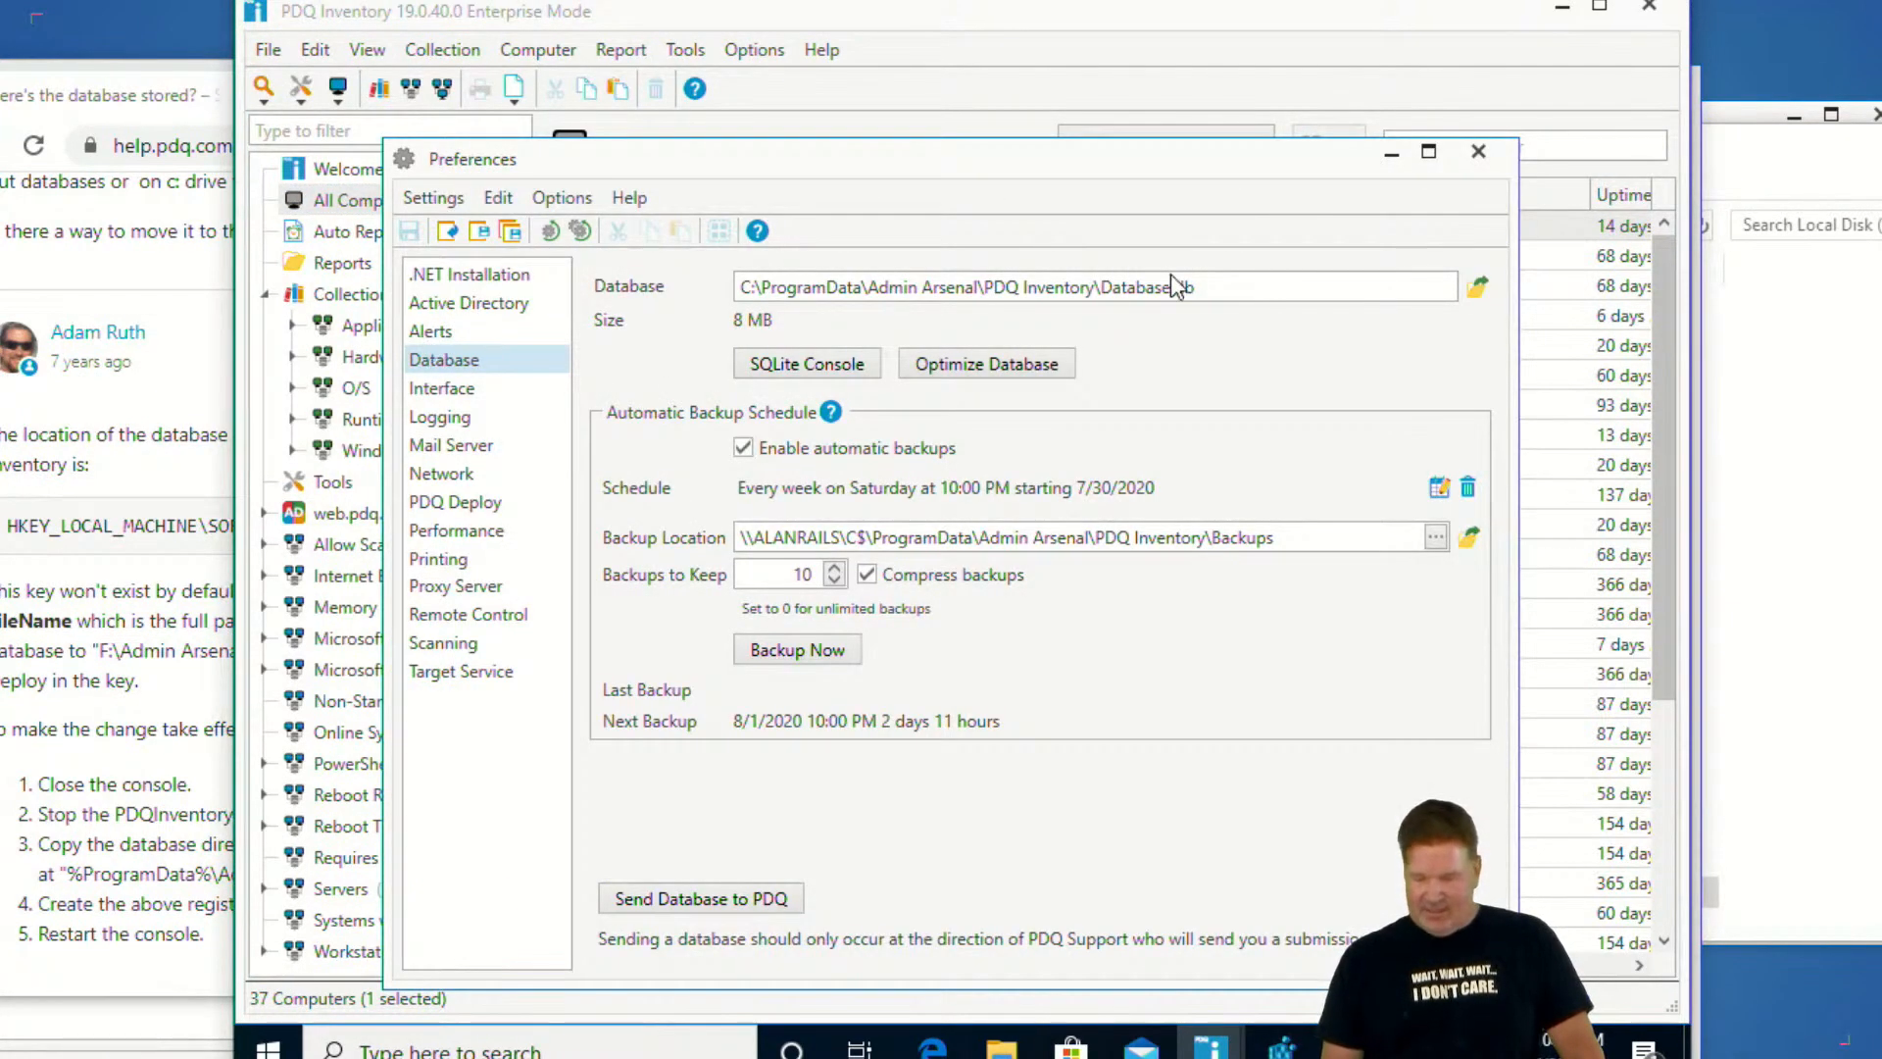
left_click_drag(1173, 284, 737, 286)
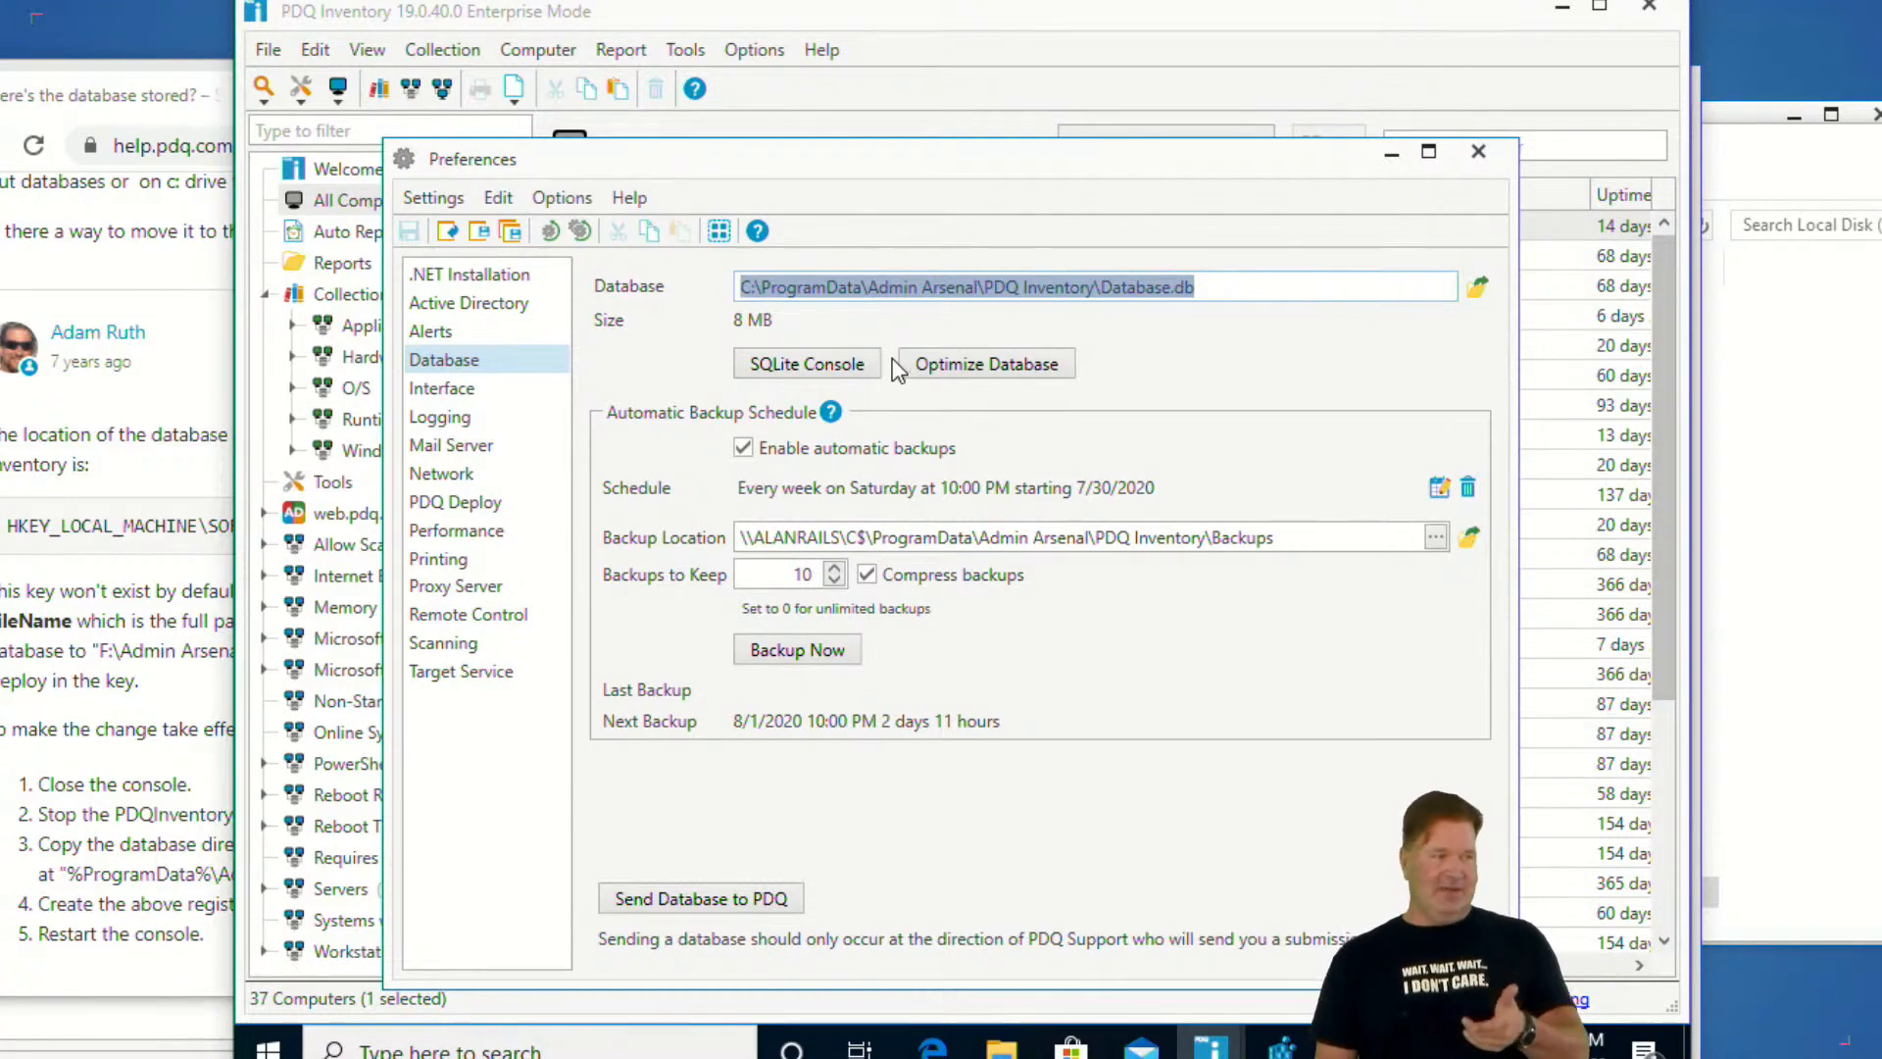
left_click(1491, 160)
Close the PDQ Inventory console on AlanRails and check the post's instructions for moving the database
left_click(1650, 8)
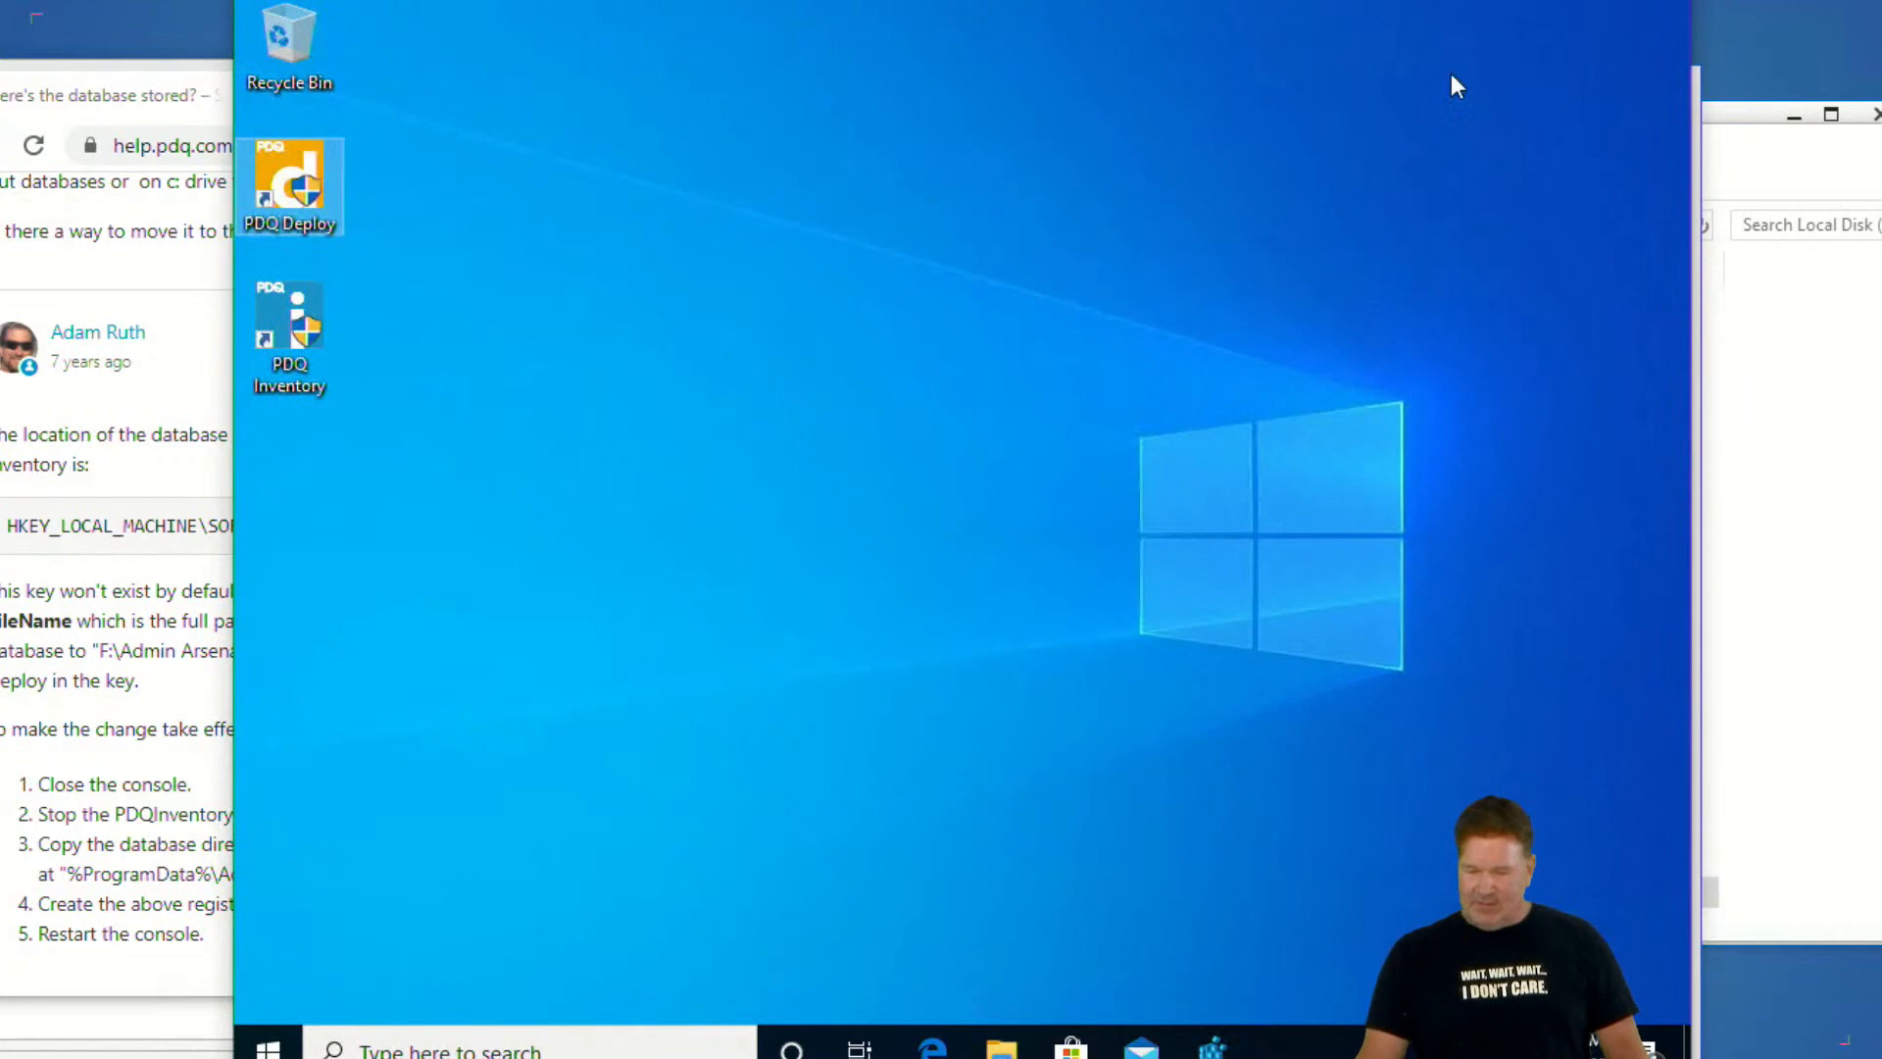
left_click(5, 610)
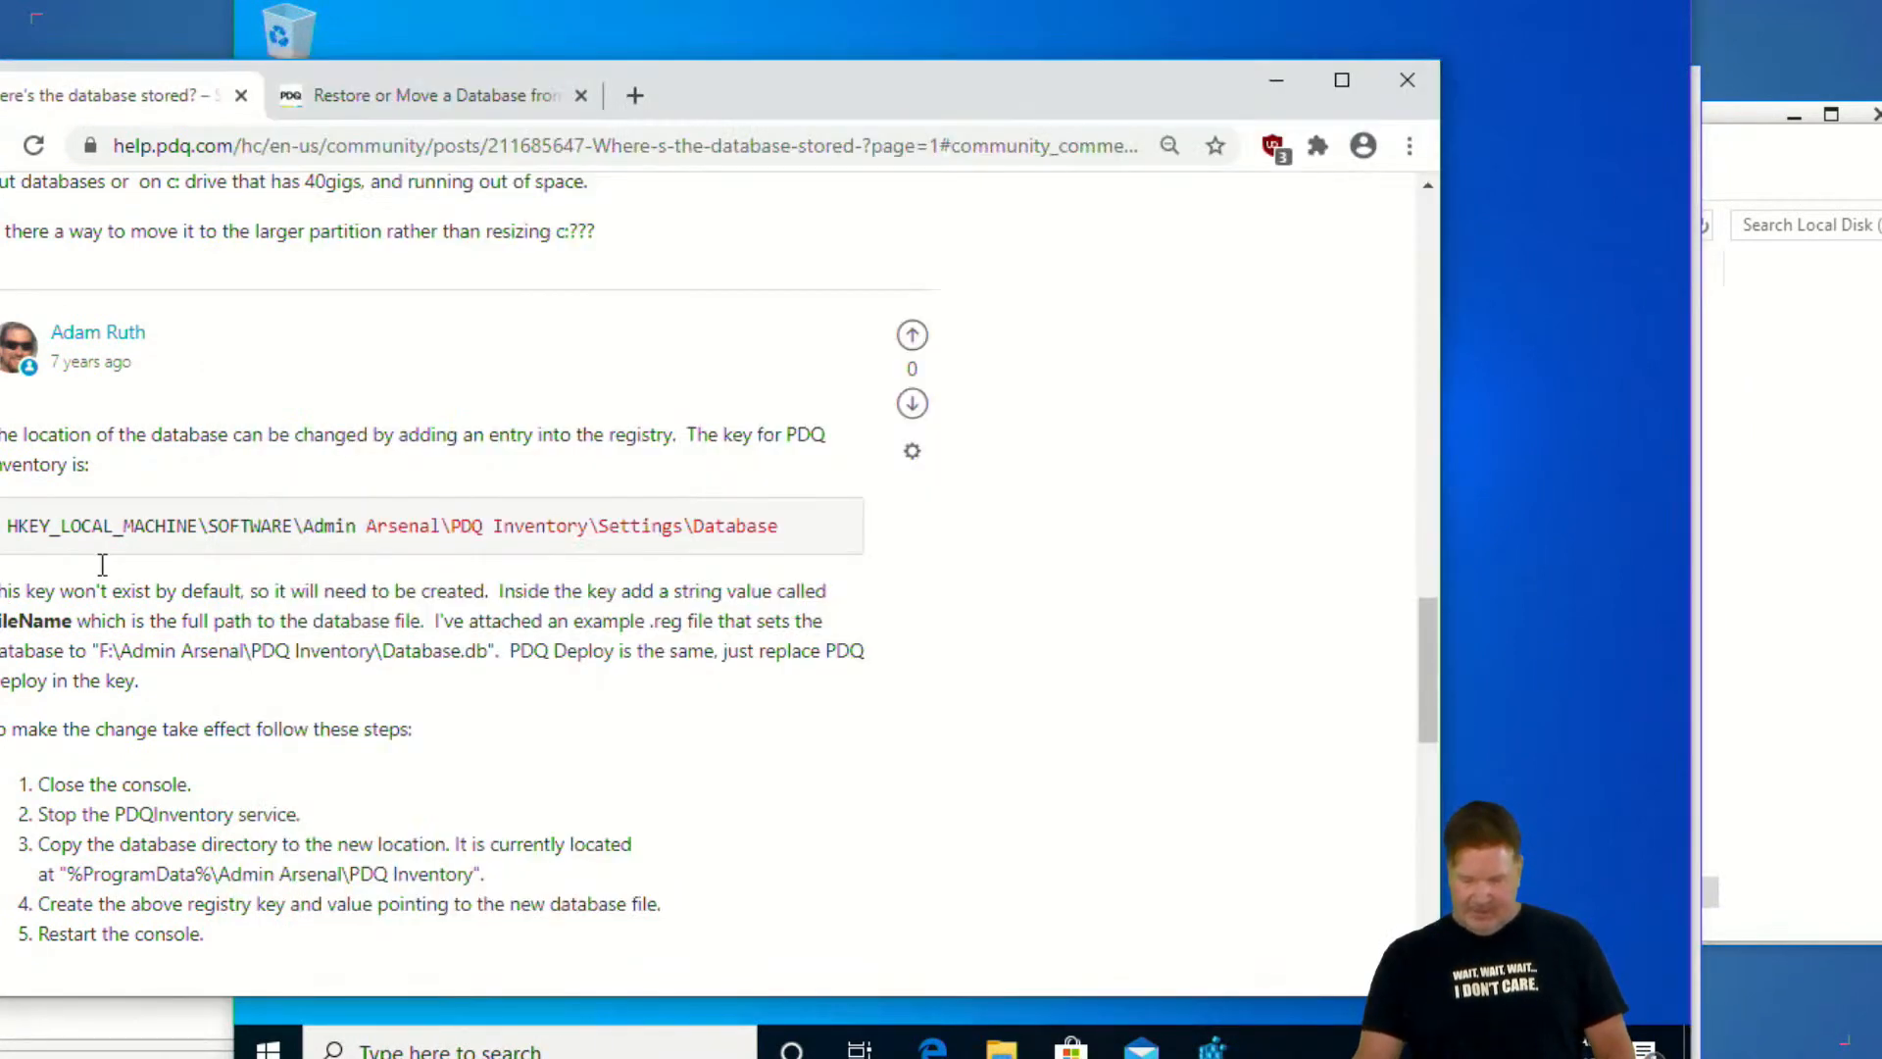
left_click(1563, 647)
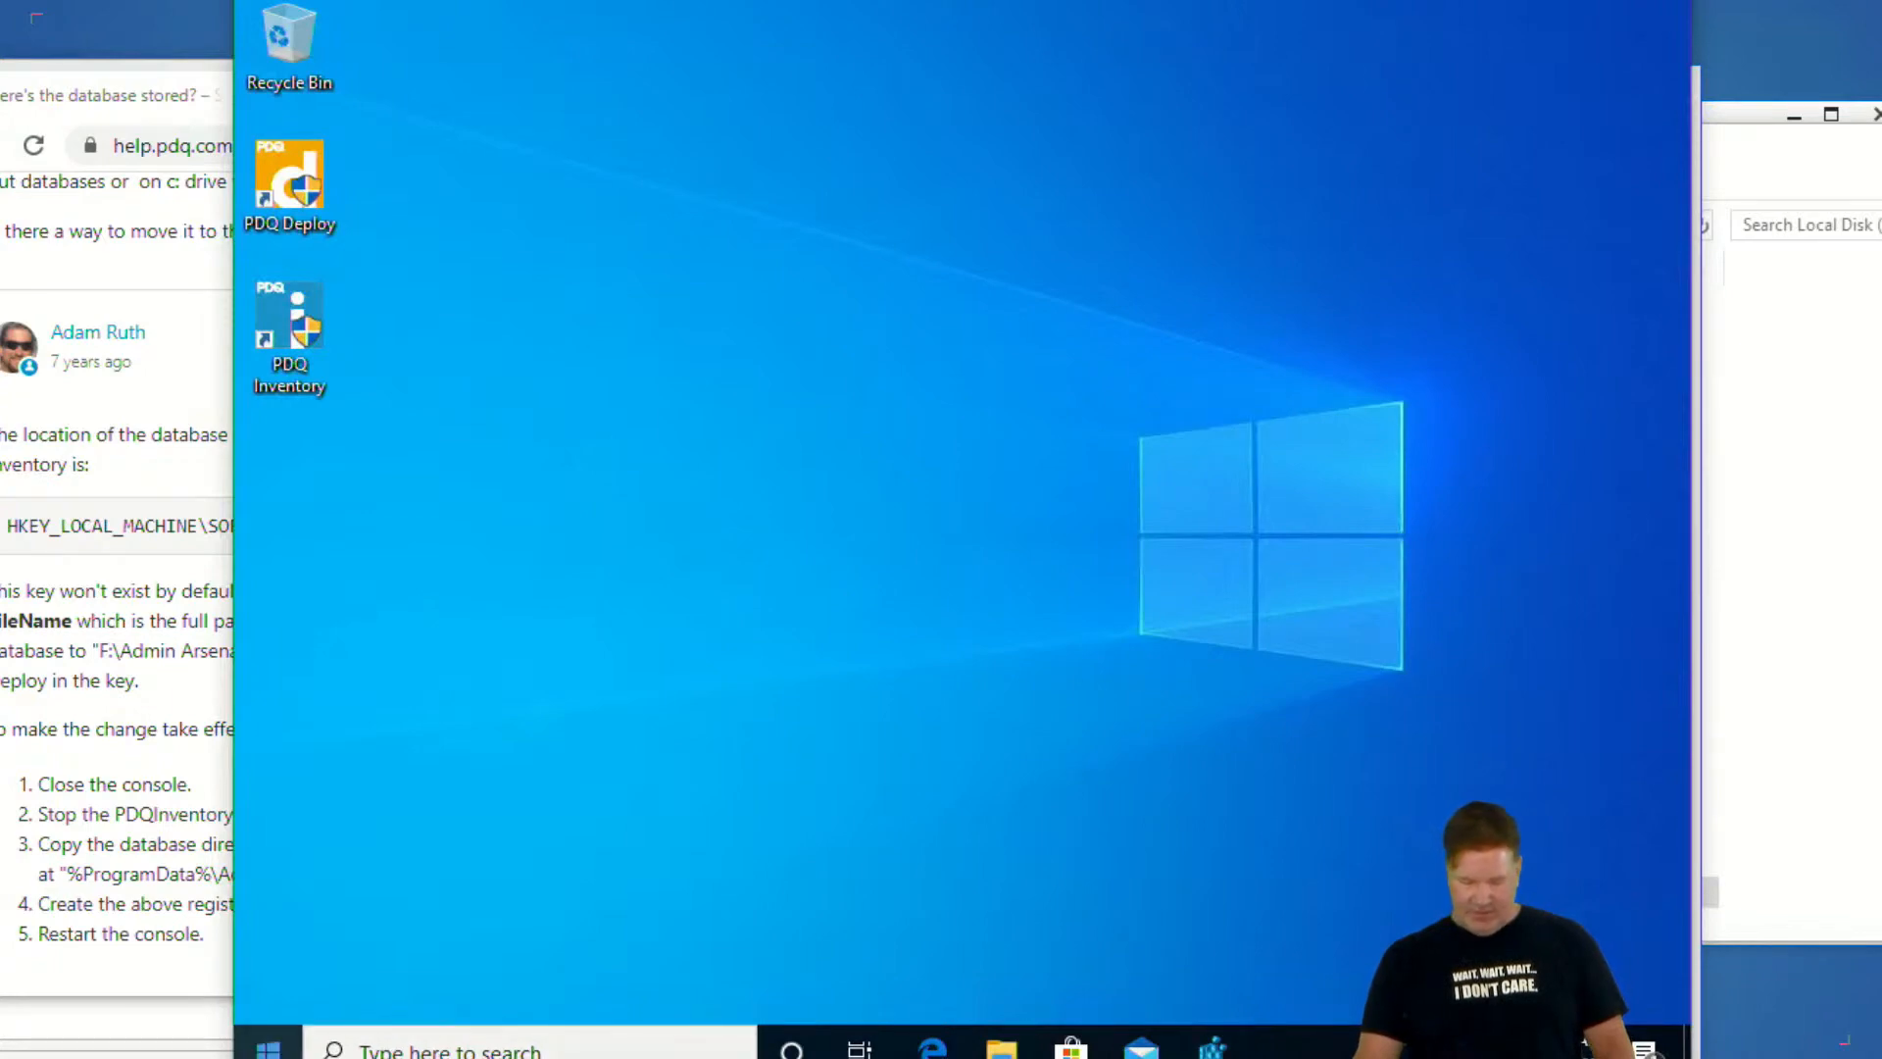
Search for and open the Services console in the AlanRails session
left_click(267, 1047)
type("seg")
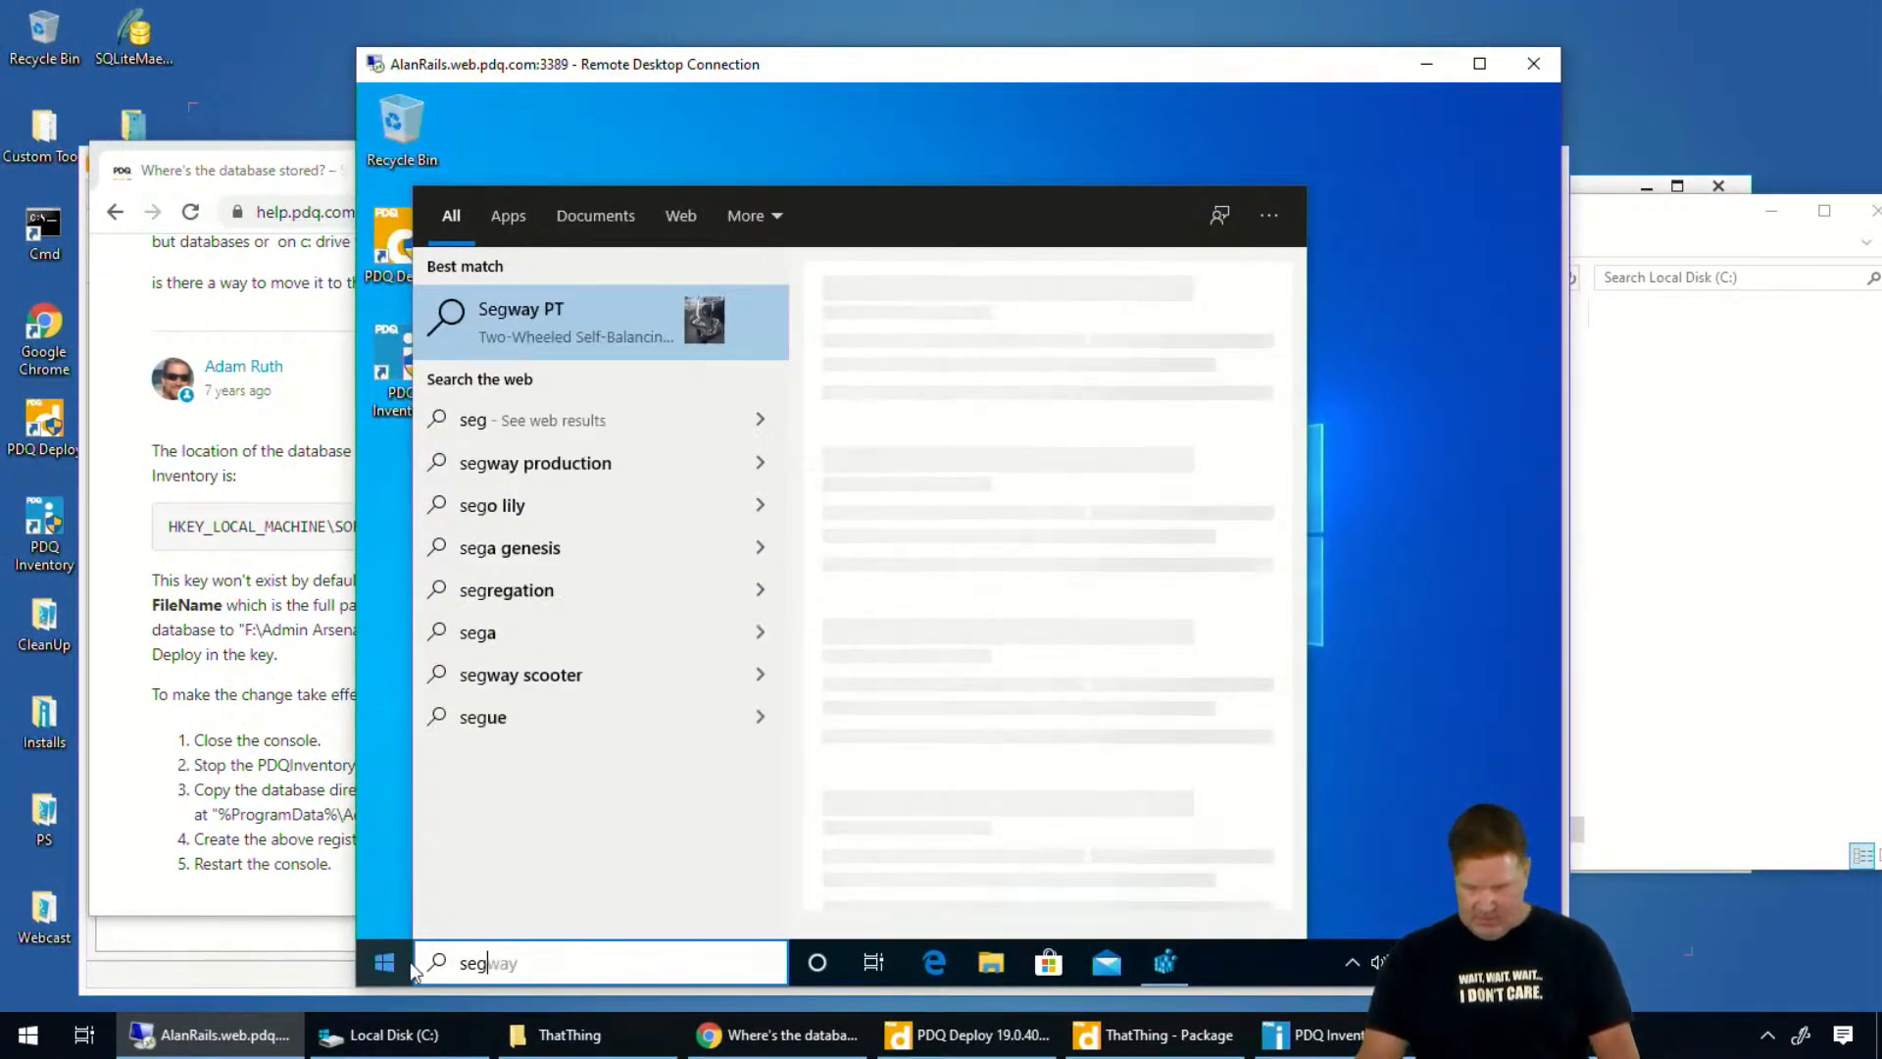
key("BackSpace")
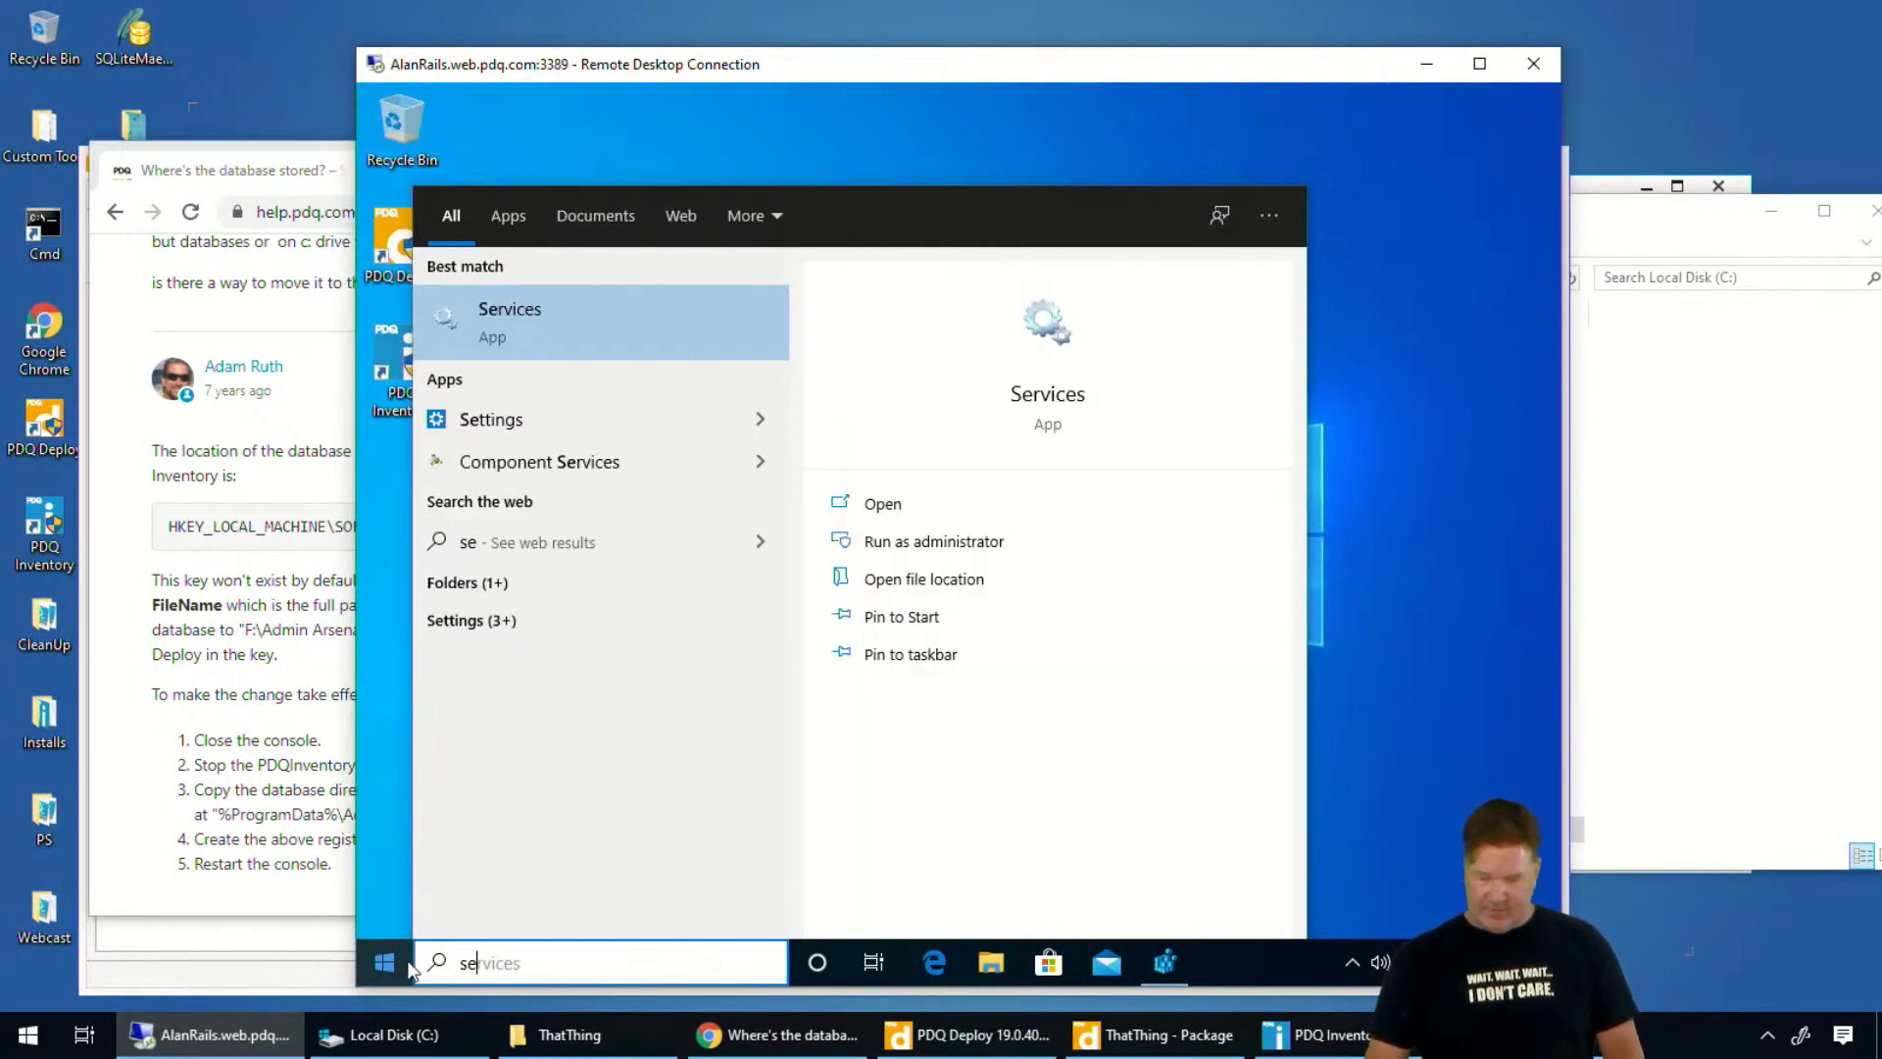
left_click(562, 349)
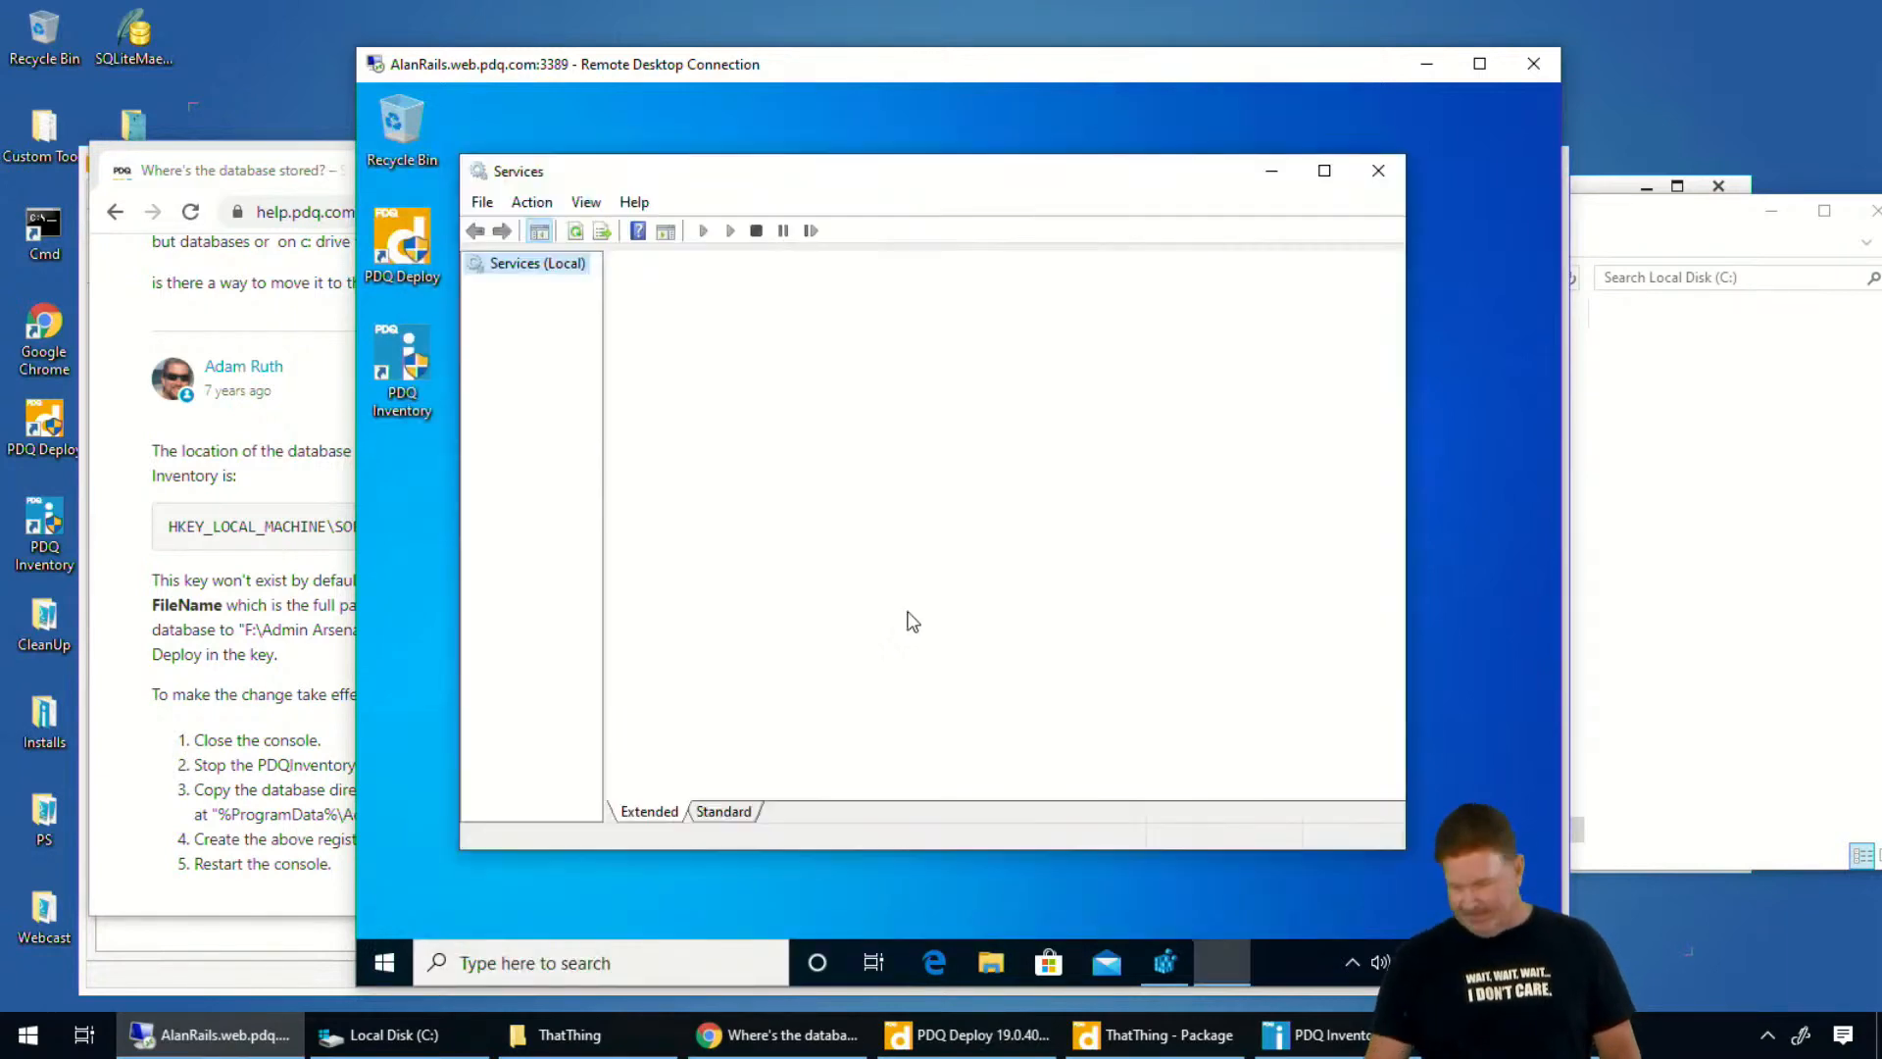
Find the PDQ Inventory service in the services list and stop it
left_click(908, 457)
key("p")
key("p")
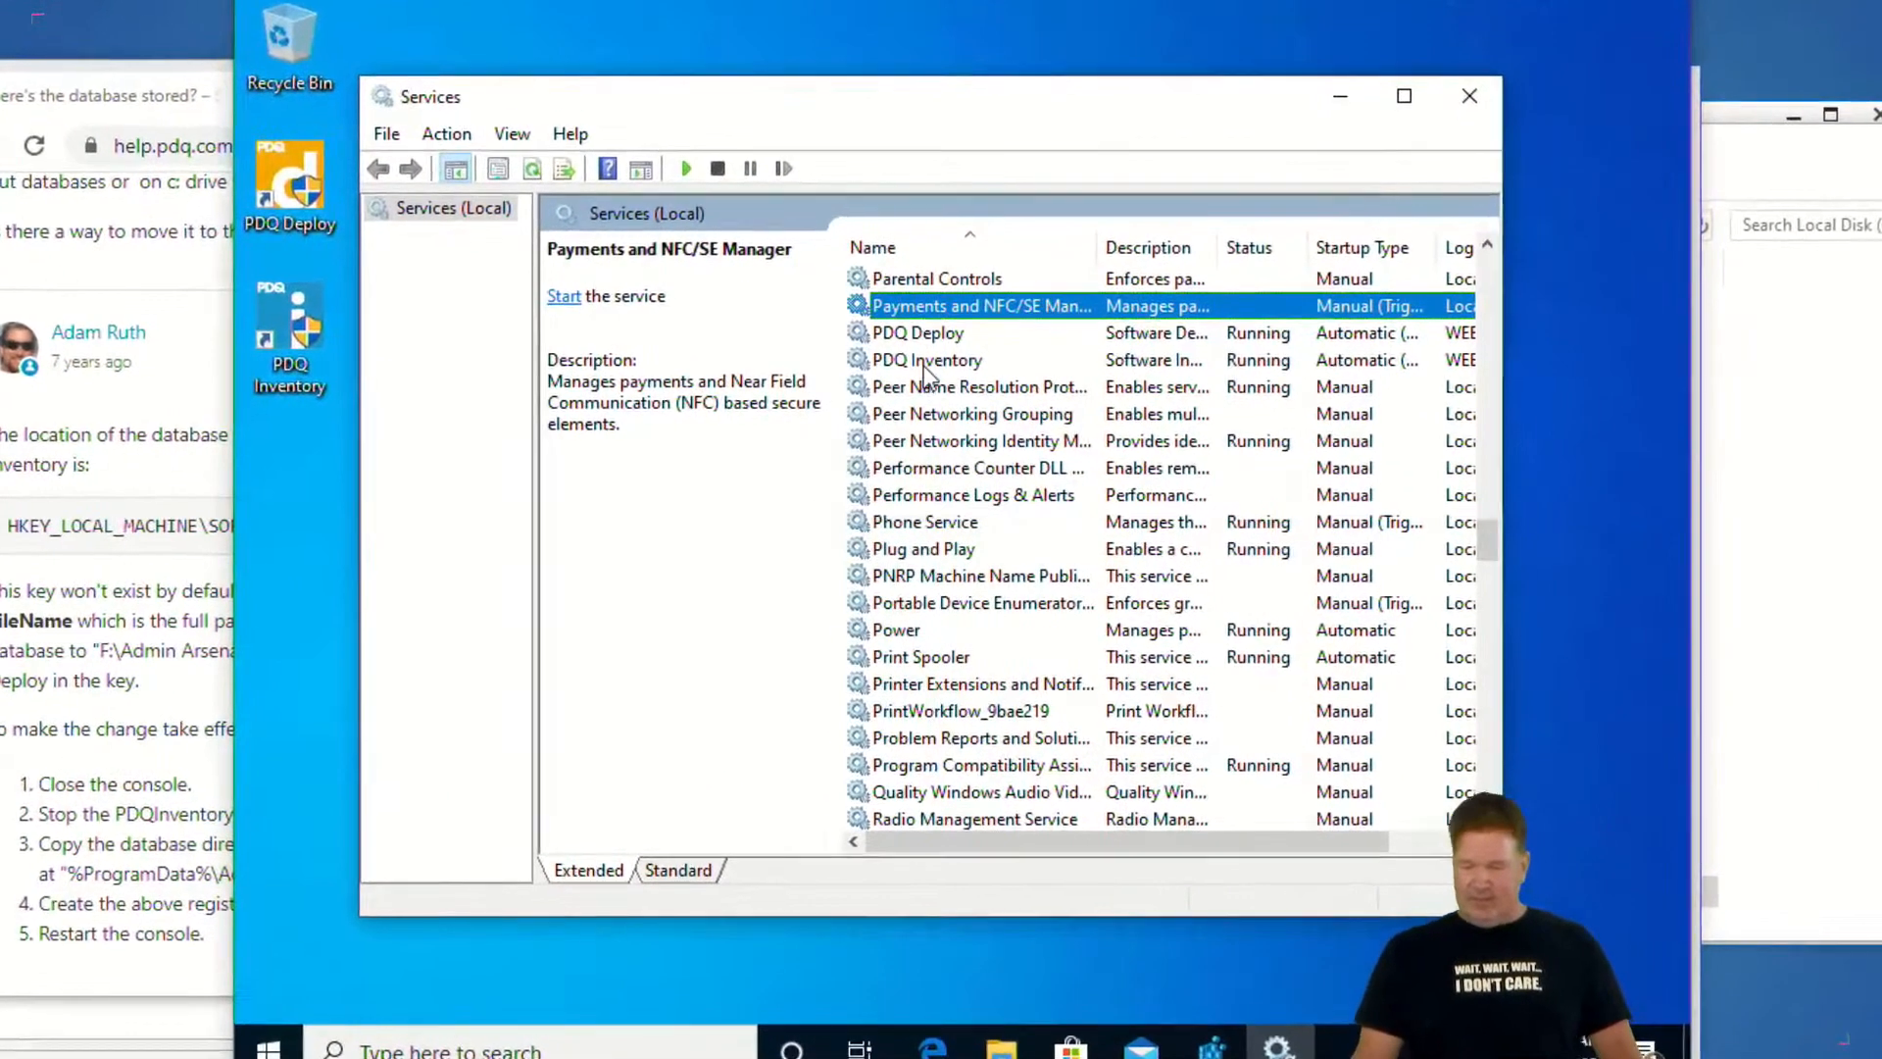
left_click(925, 364)
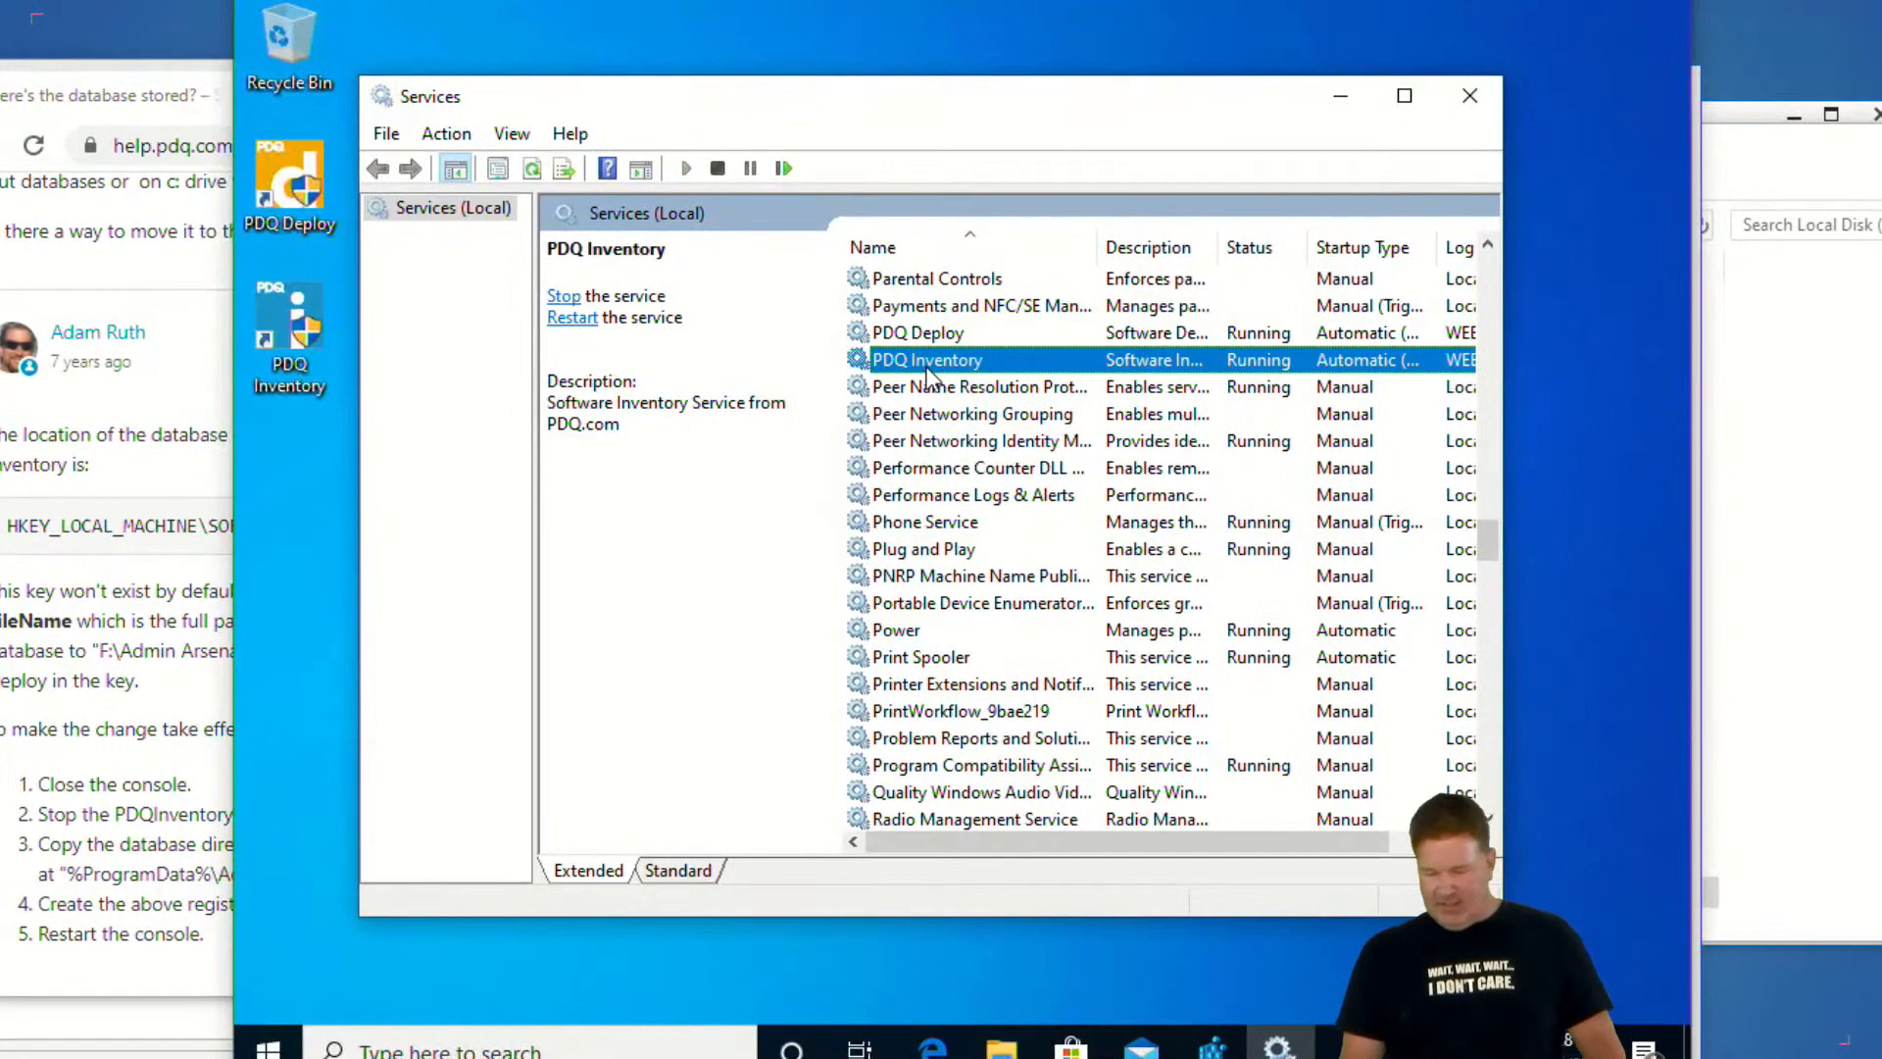
right_click(924, 364)
left_click(966, 417)
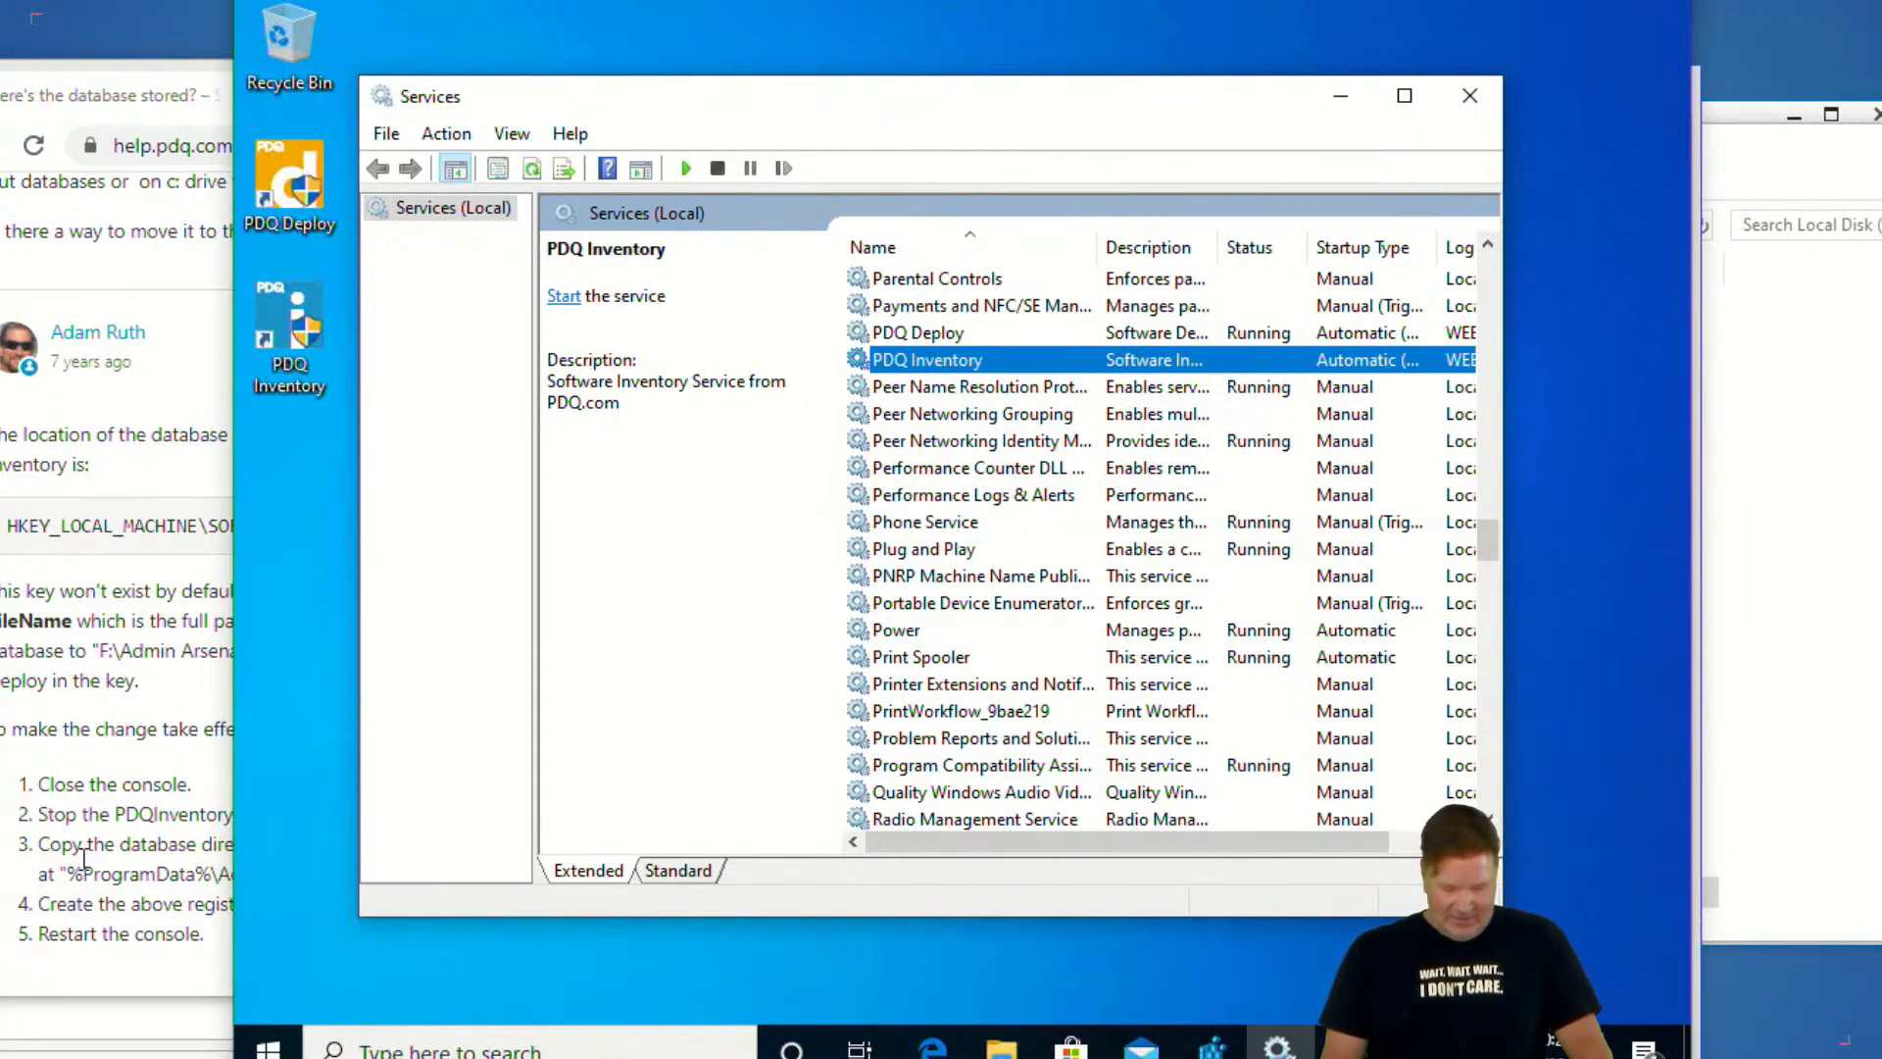
Check the post's database copy instruction, minimize Services and browse to C:\ProgramData\Admin Arsenal\PDQ Inventory in File Explorer on AlanRails
left_click(188, 849)
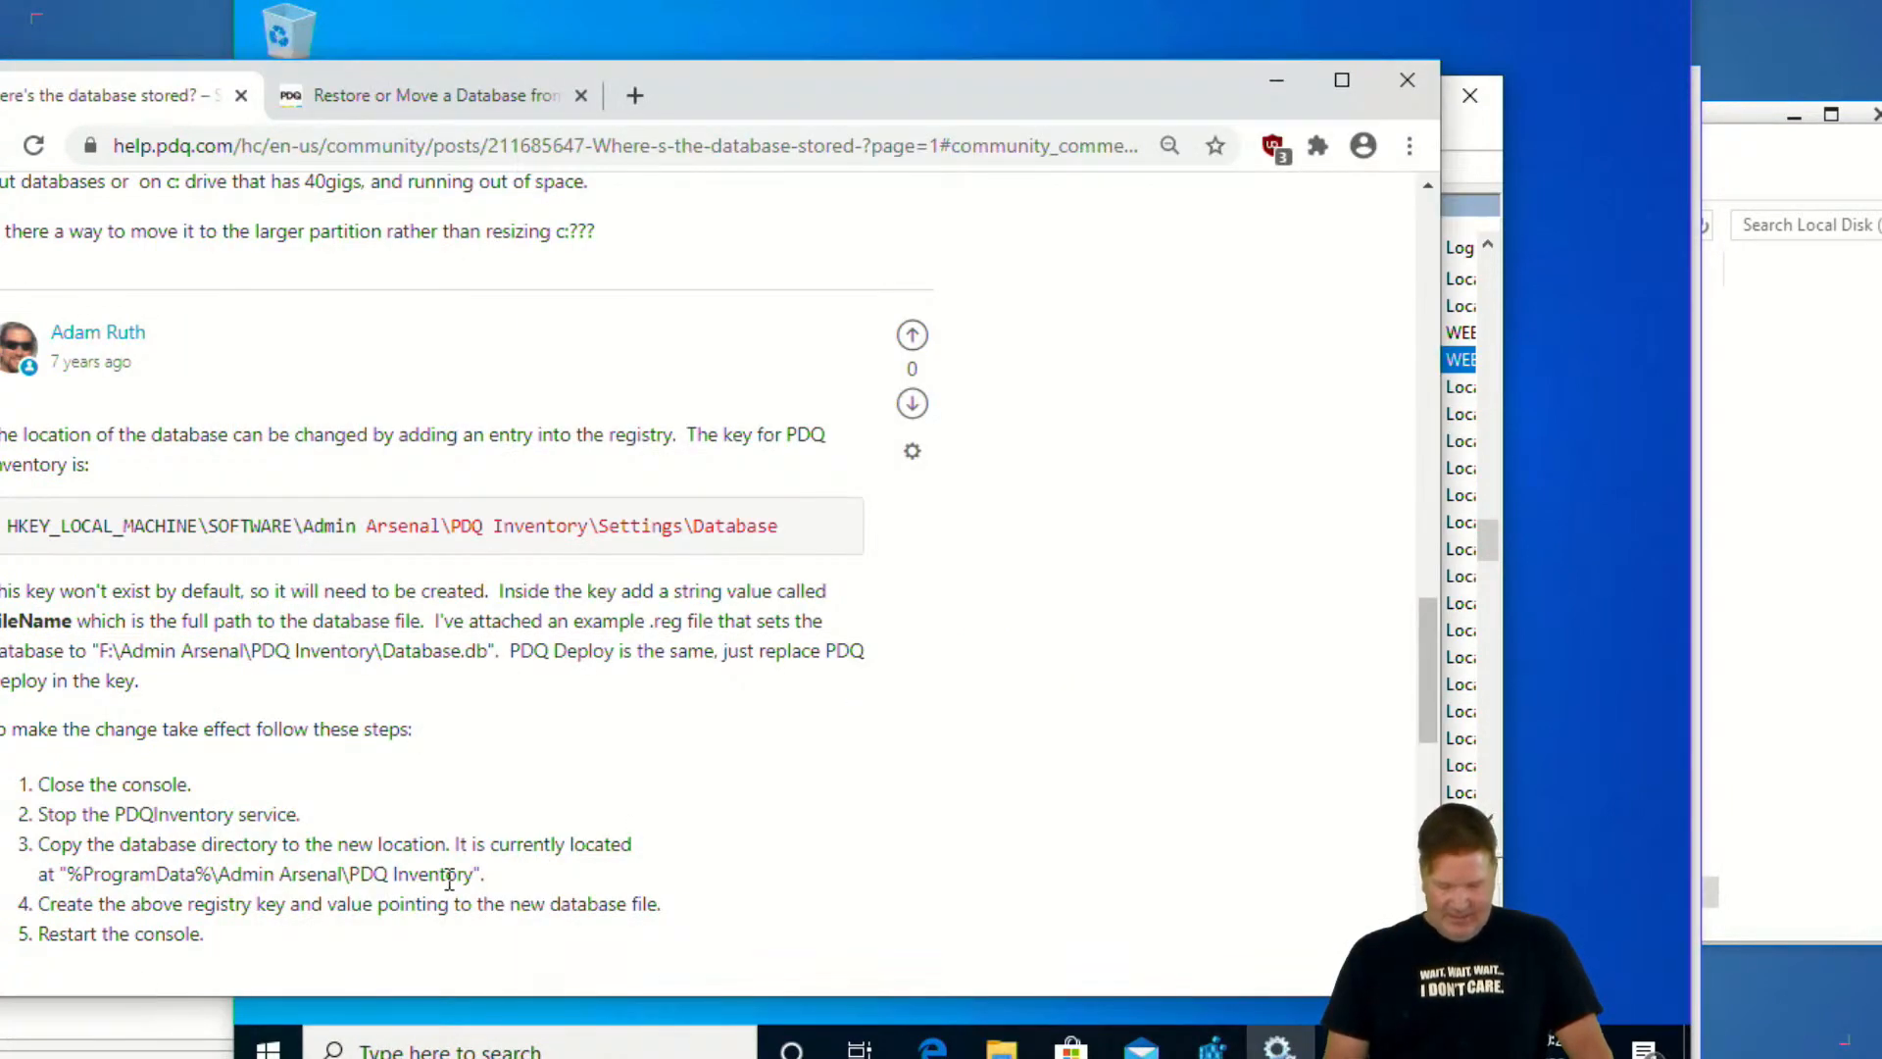
left_click(1490, 201)
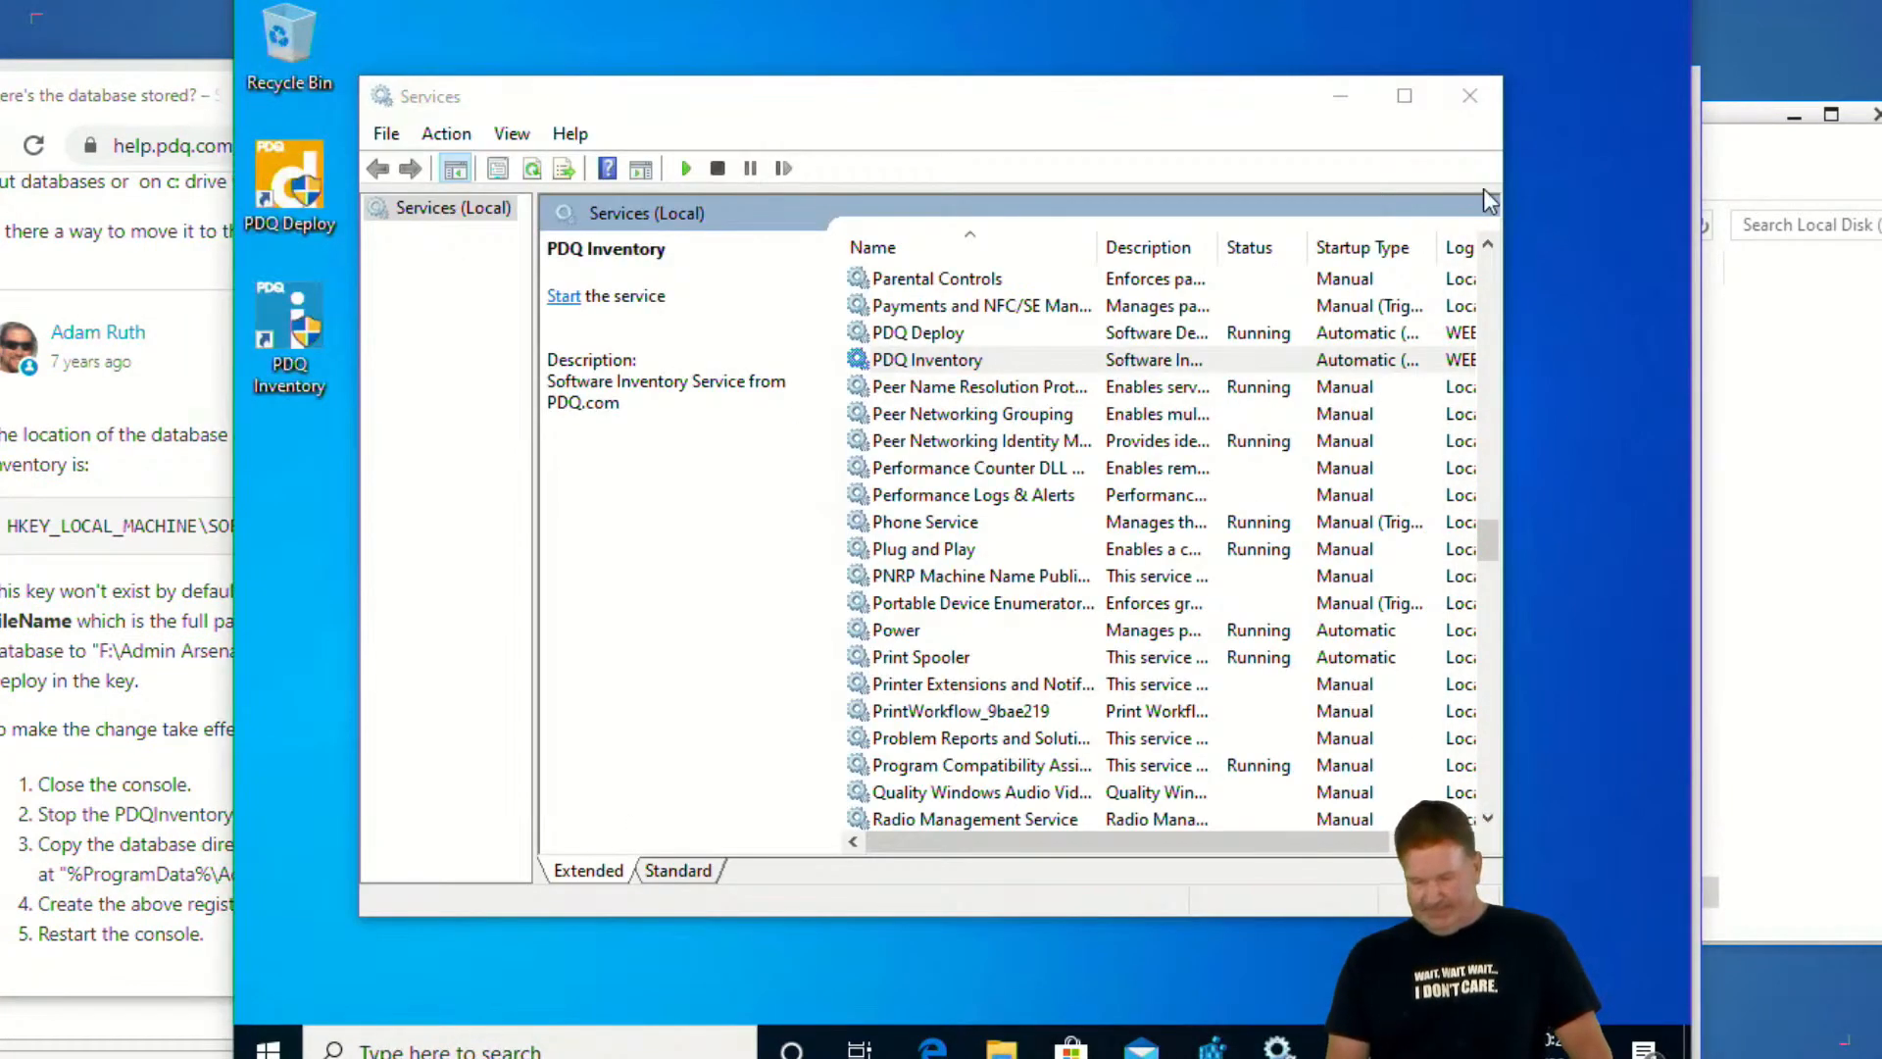
left_click(1342, 97)
left_click(1001, 1049)
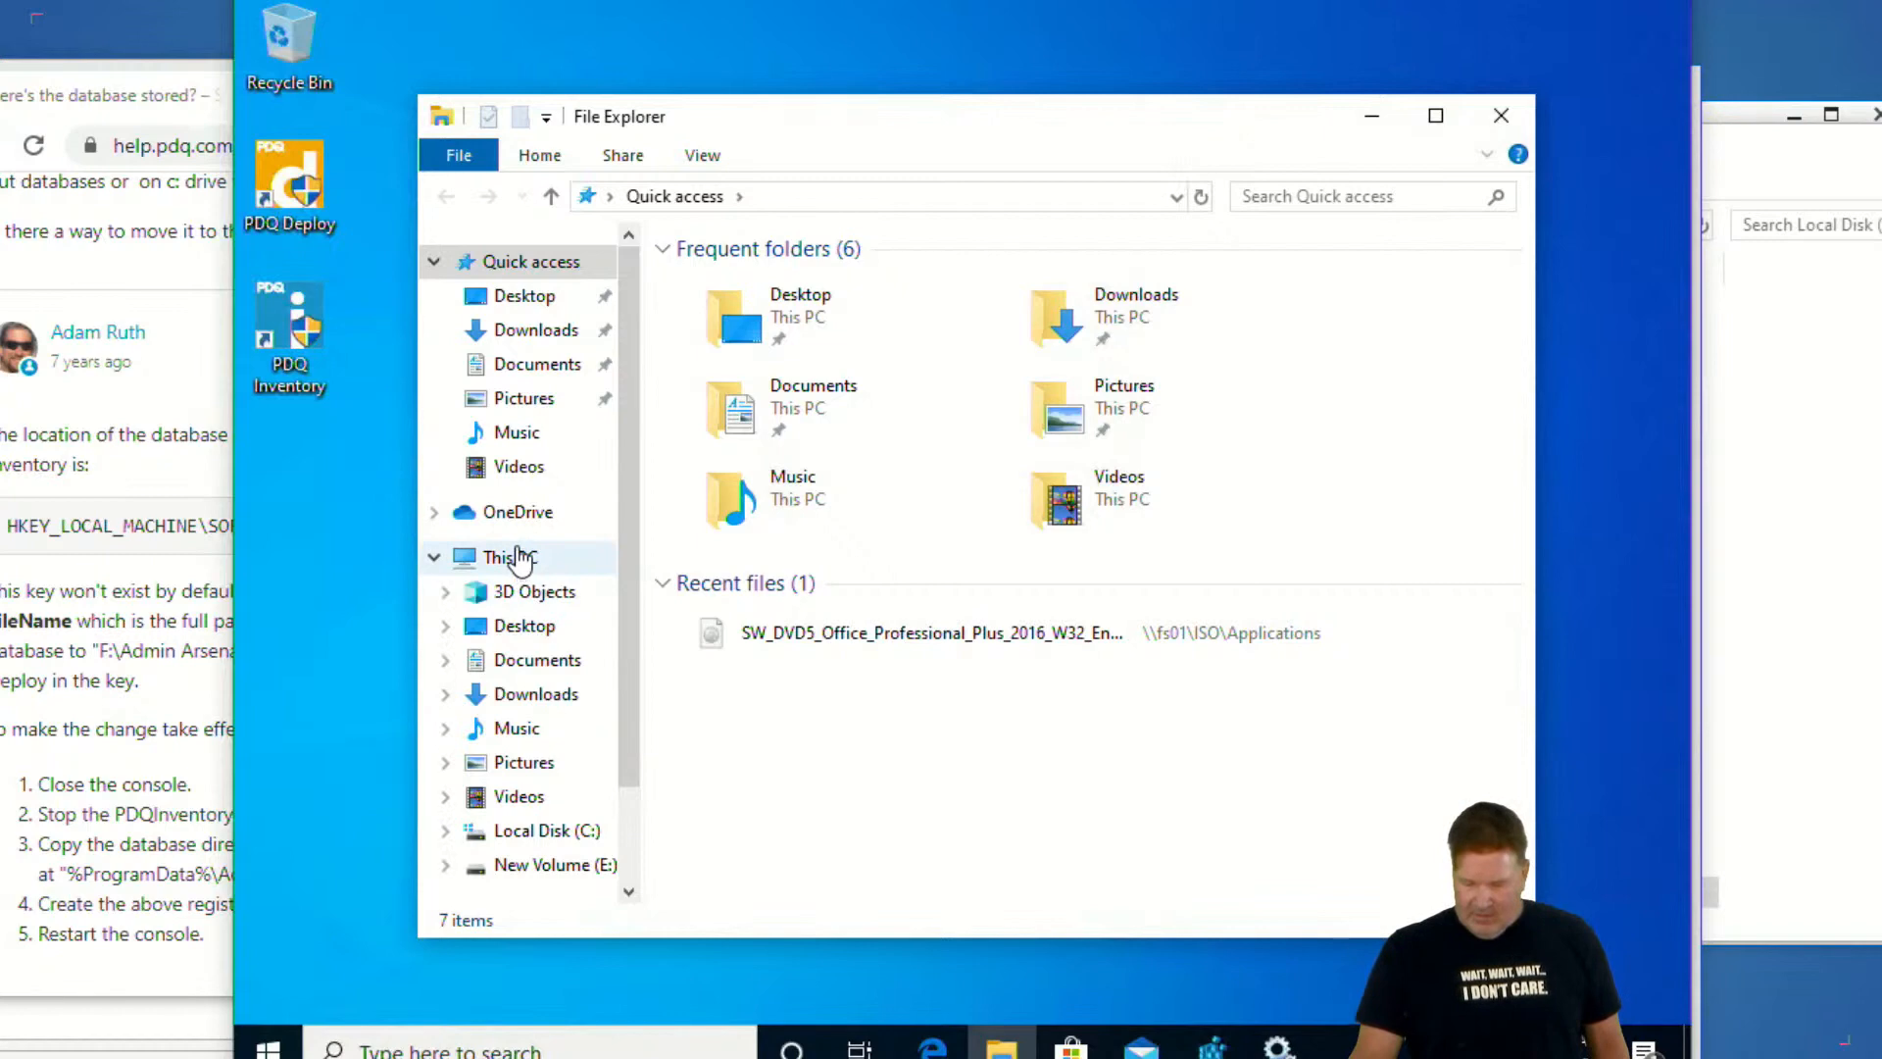
left_click(558, 833)
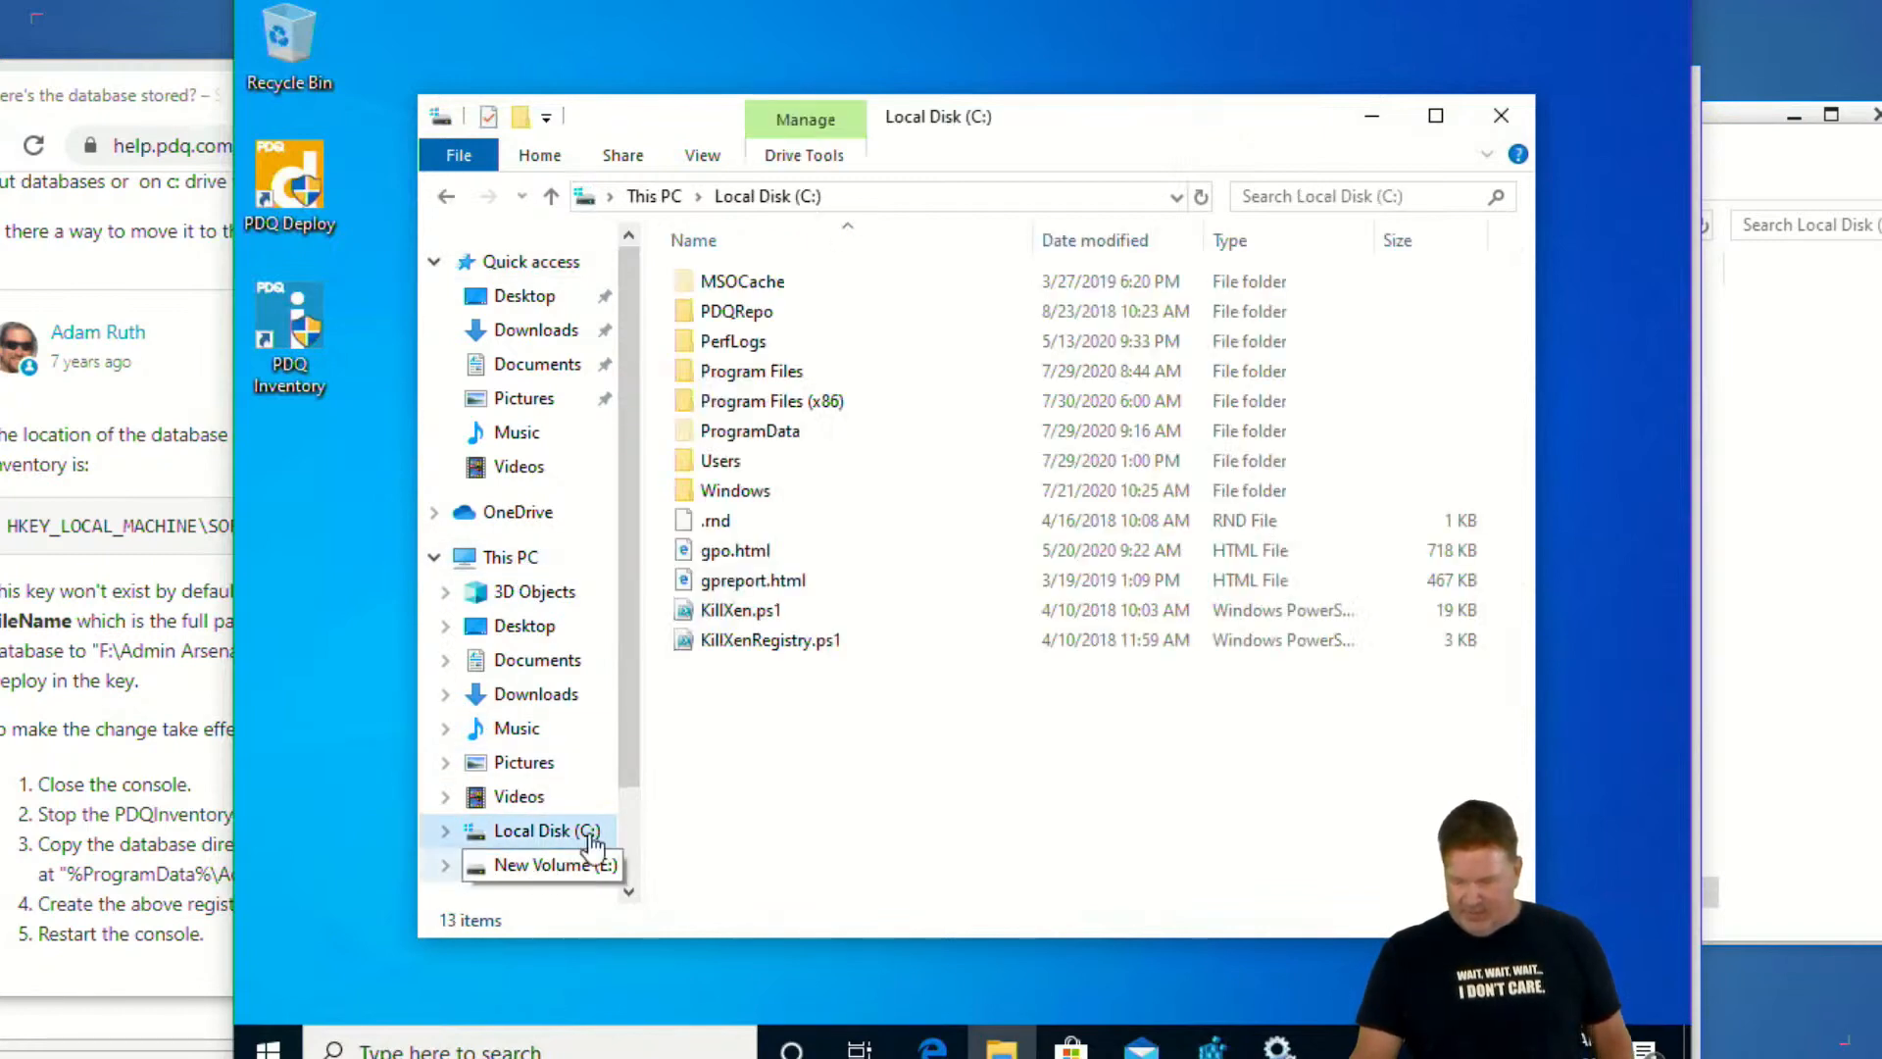
double_click(749, 434)
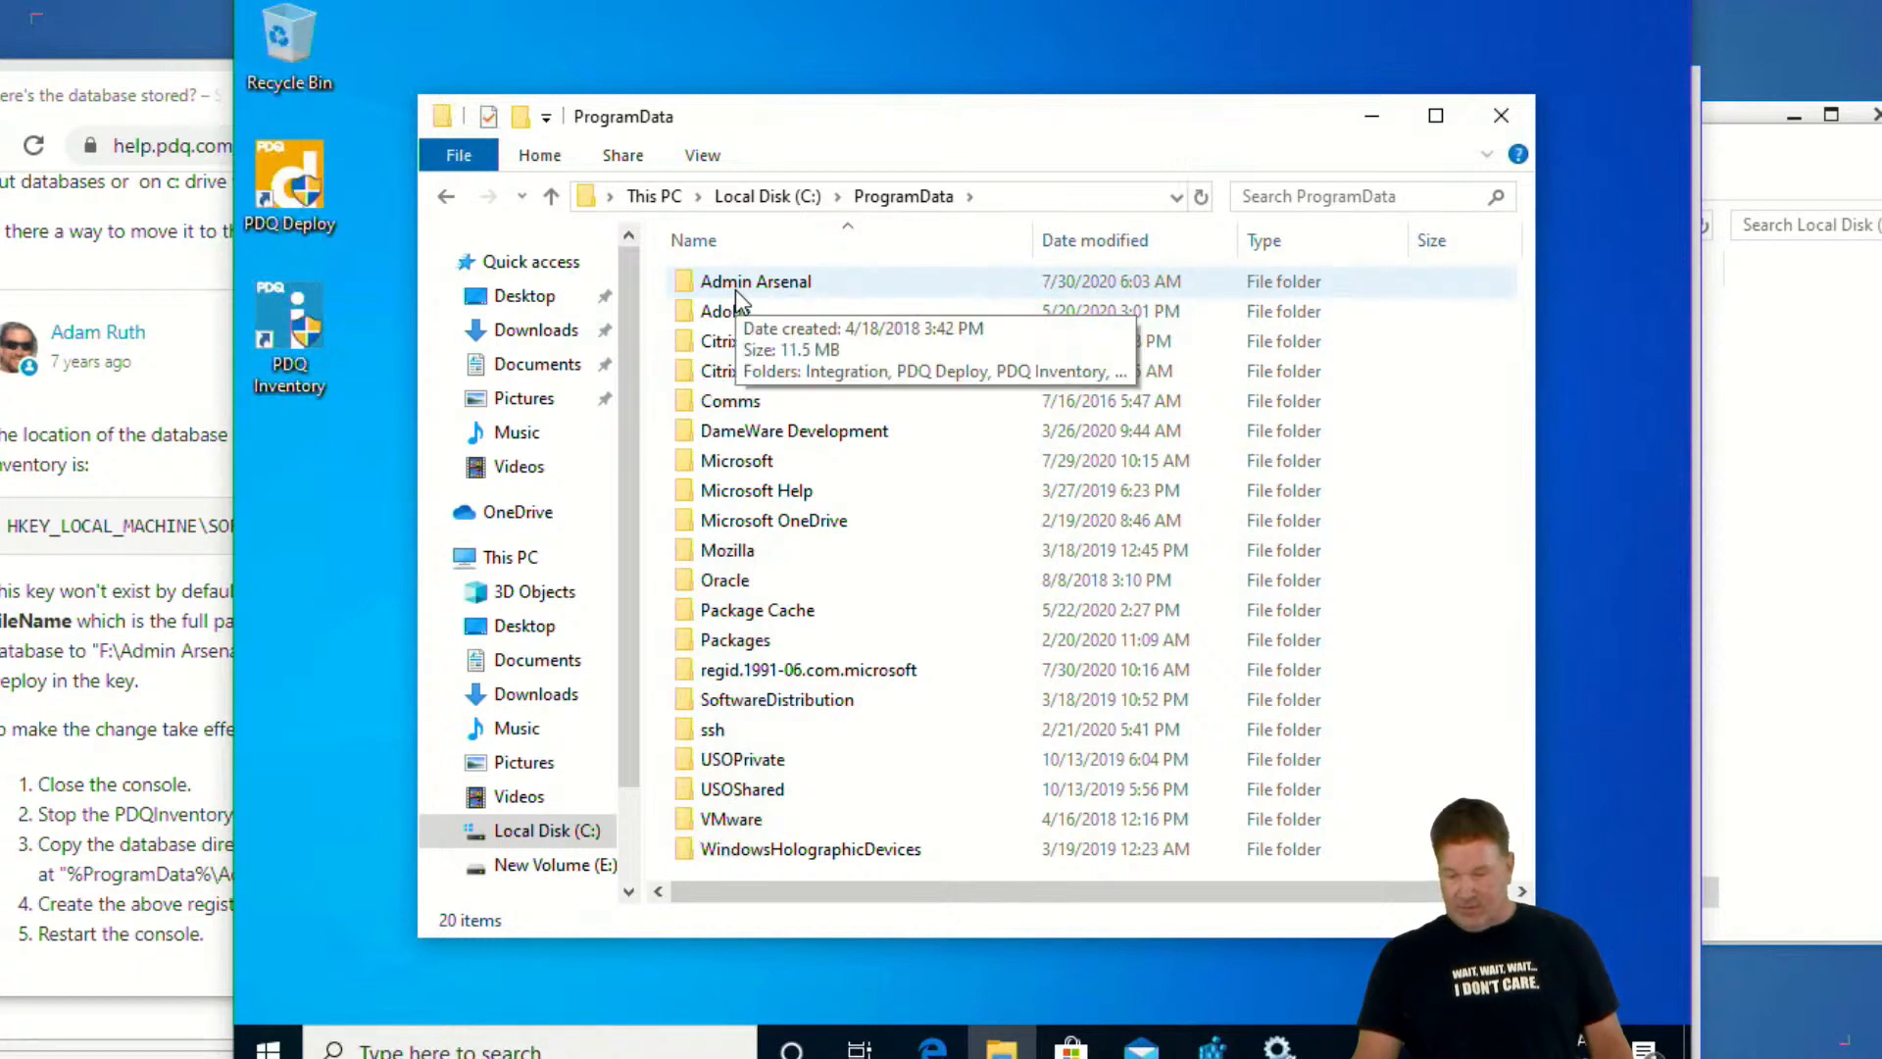
double_click(737, 287)
double_click(749, 343)
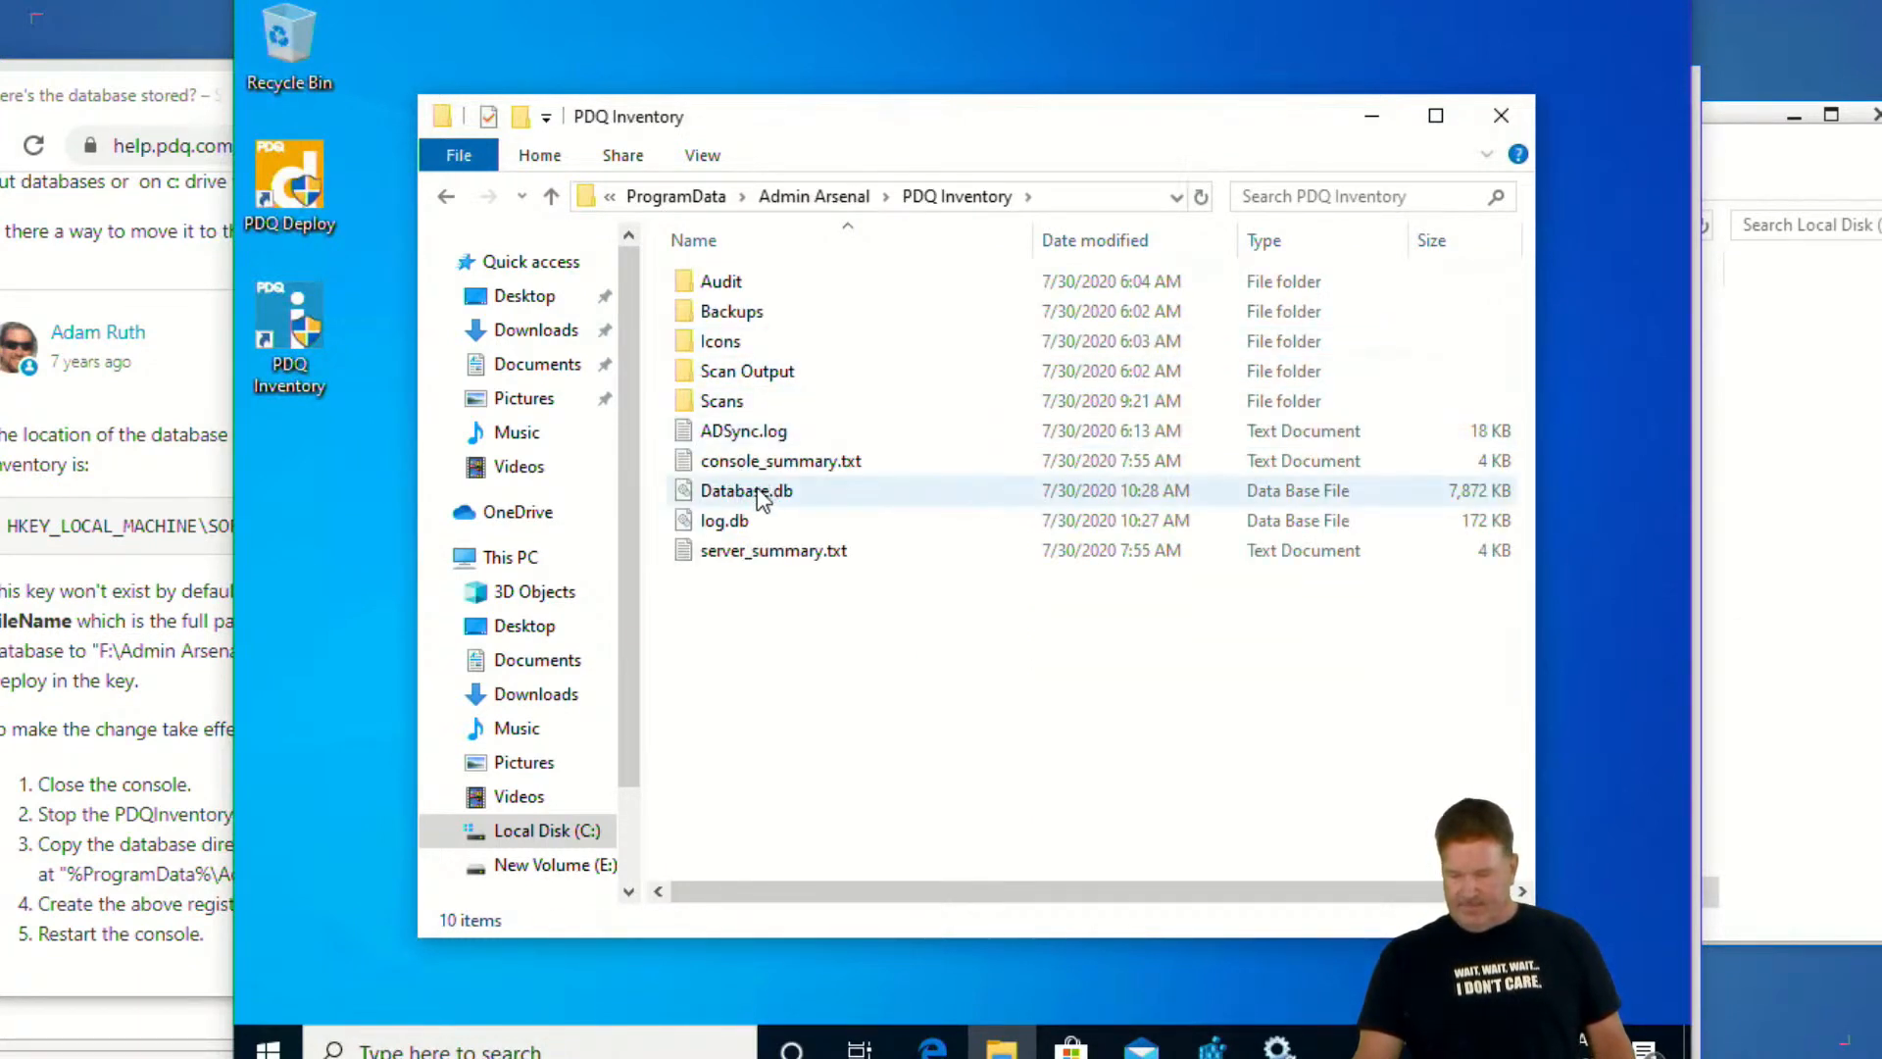
Copy Database.db from the PDQ Inventory data folder into the db folder on New Volume (E:)
right_click(756, 490)
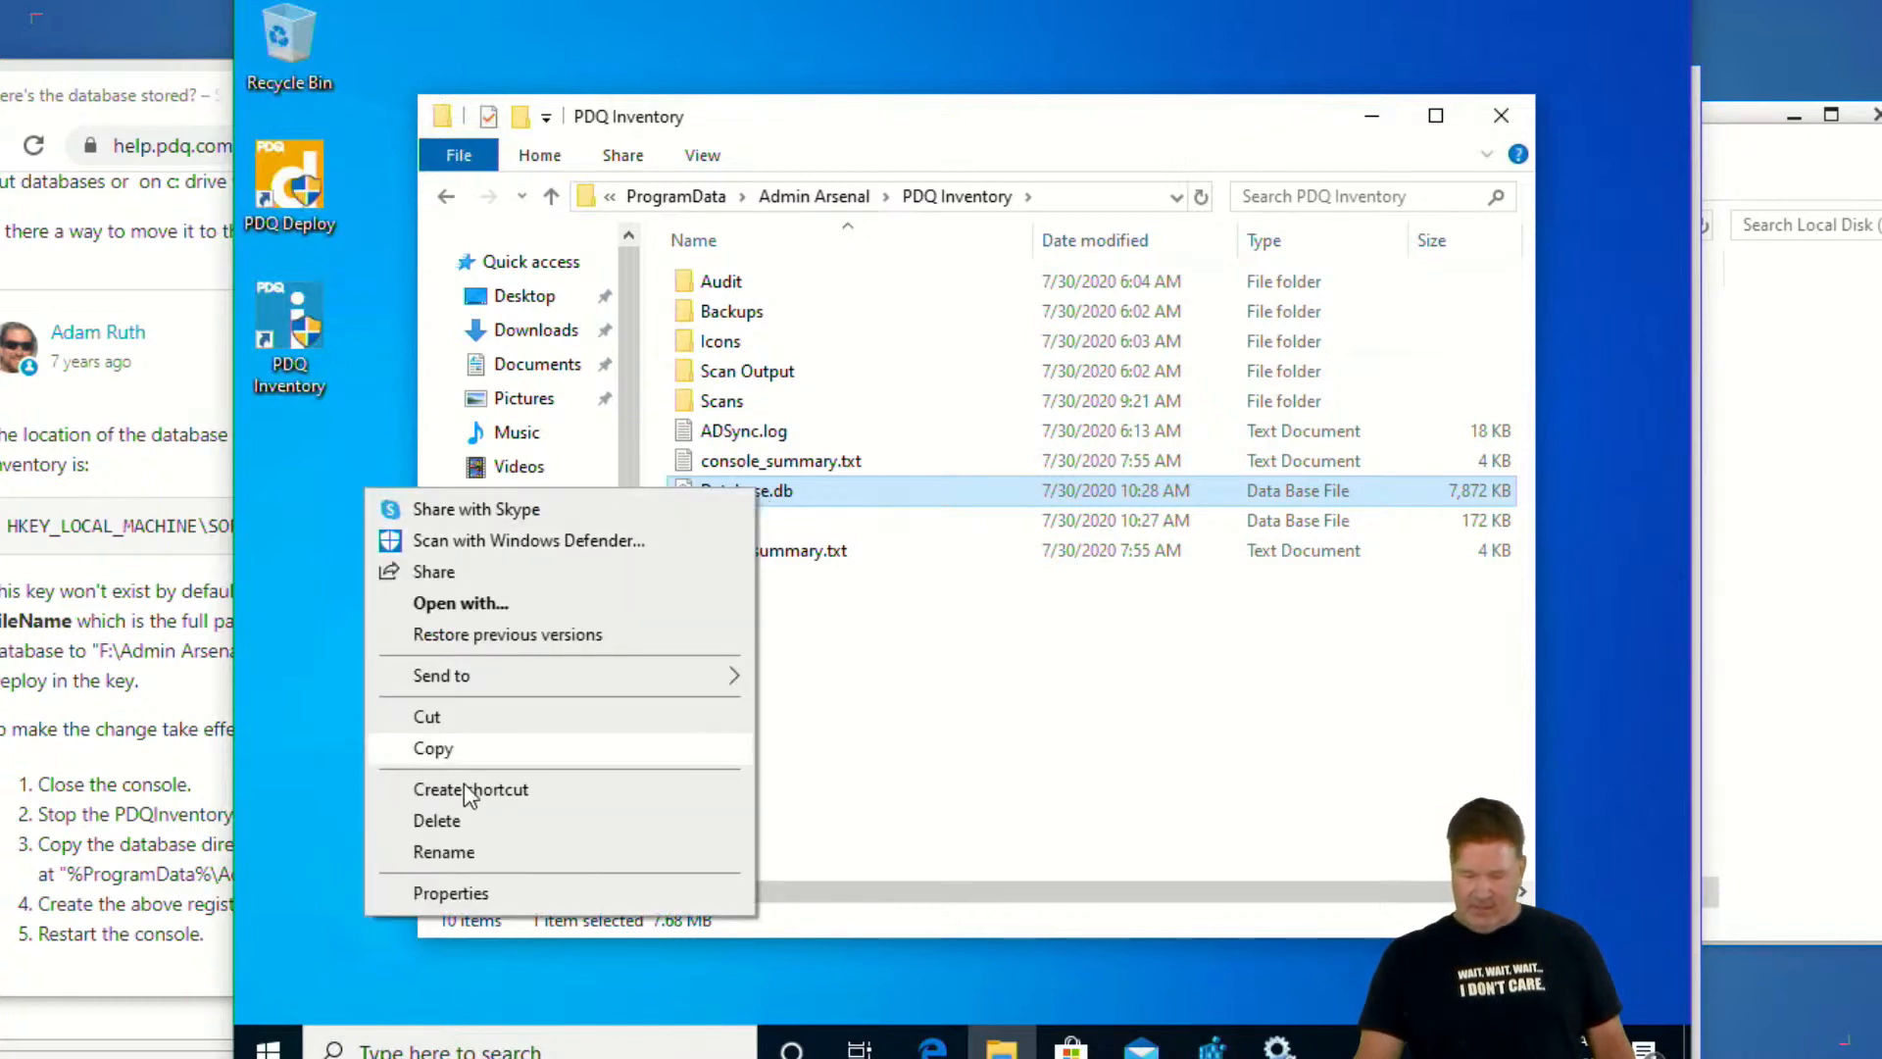
left_click(437, 747)
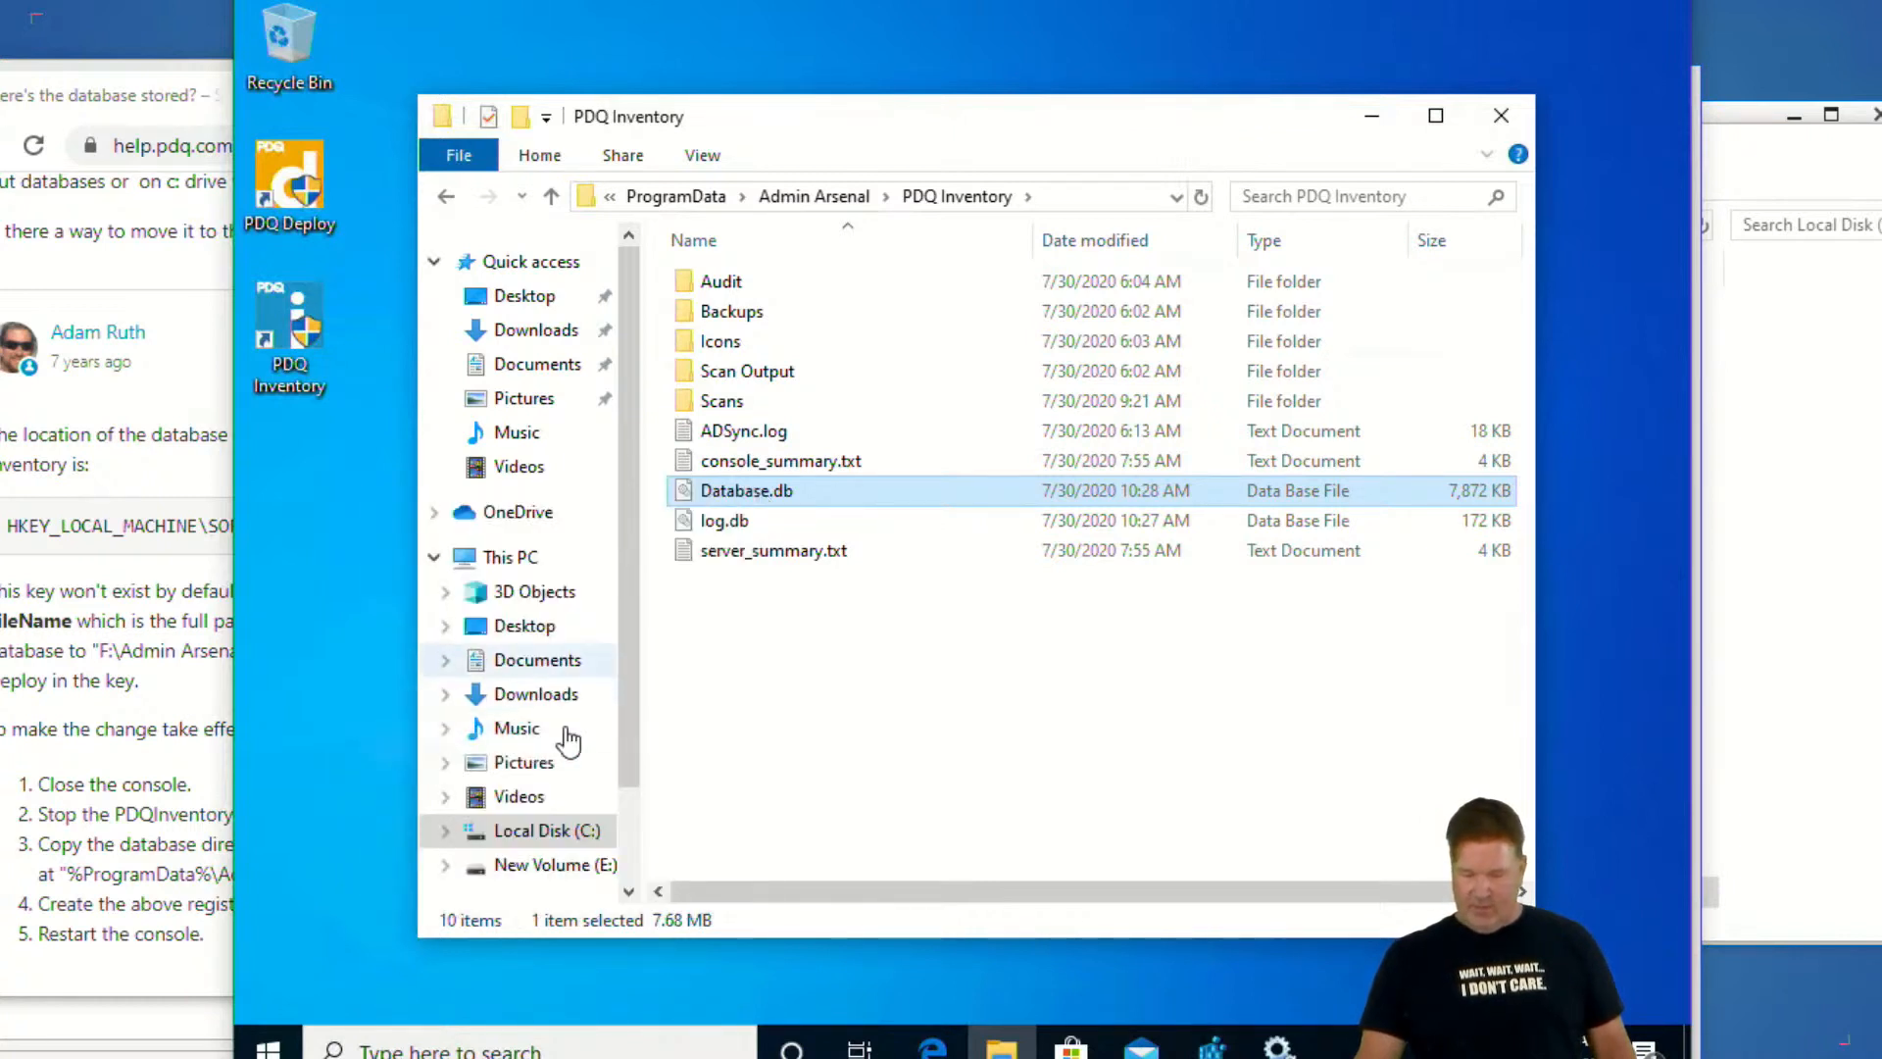
left_click(591, 867)
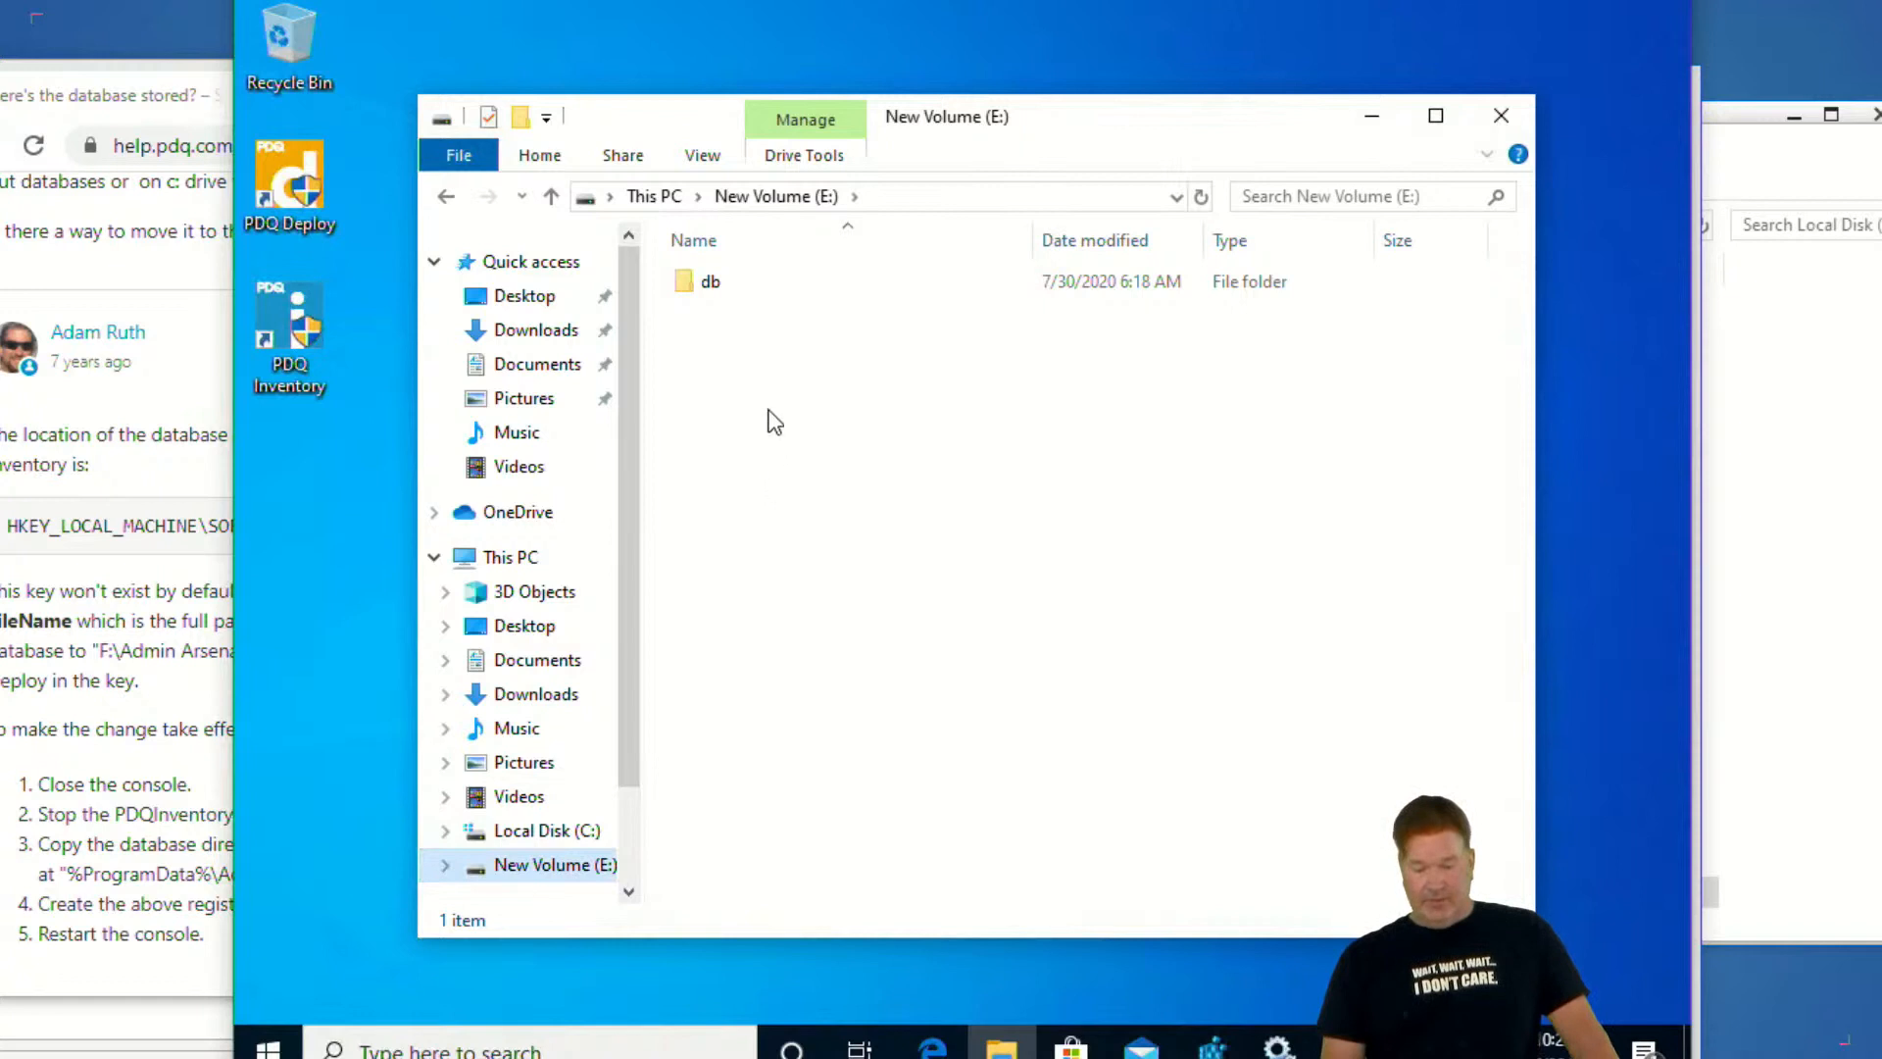
left_click(694, 290)
double_click(686, 282)
right_click(741, 355)
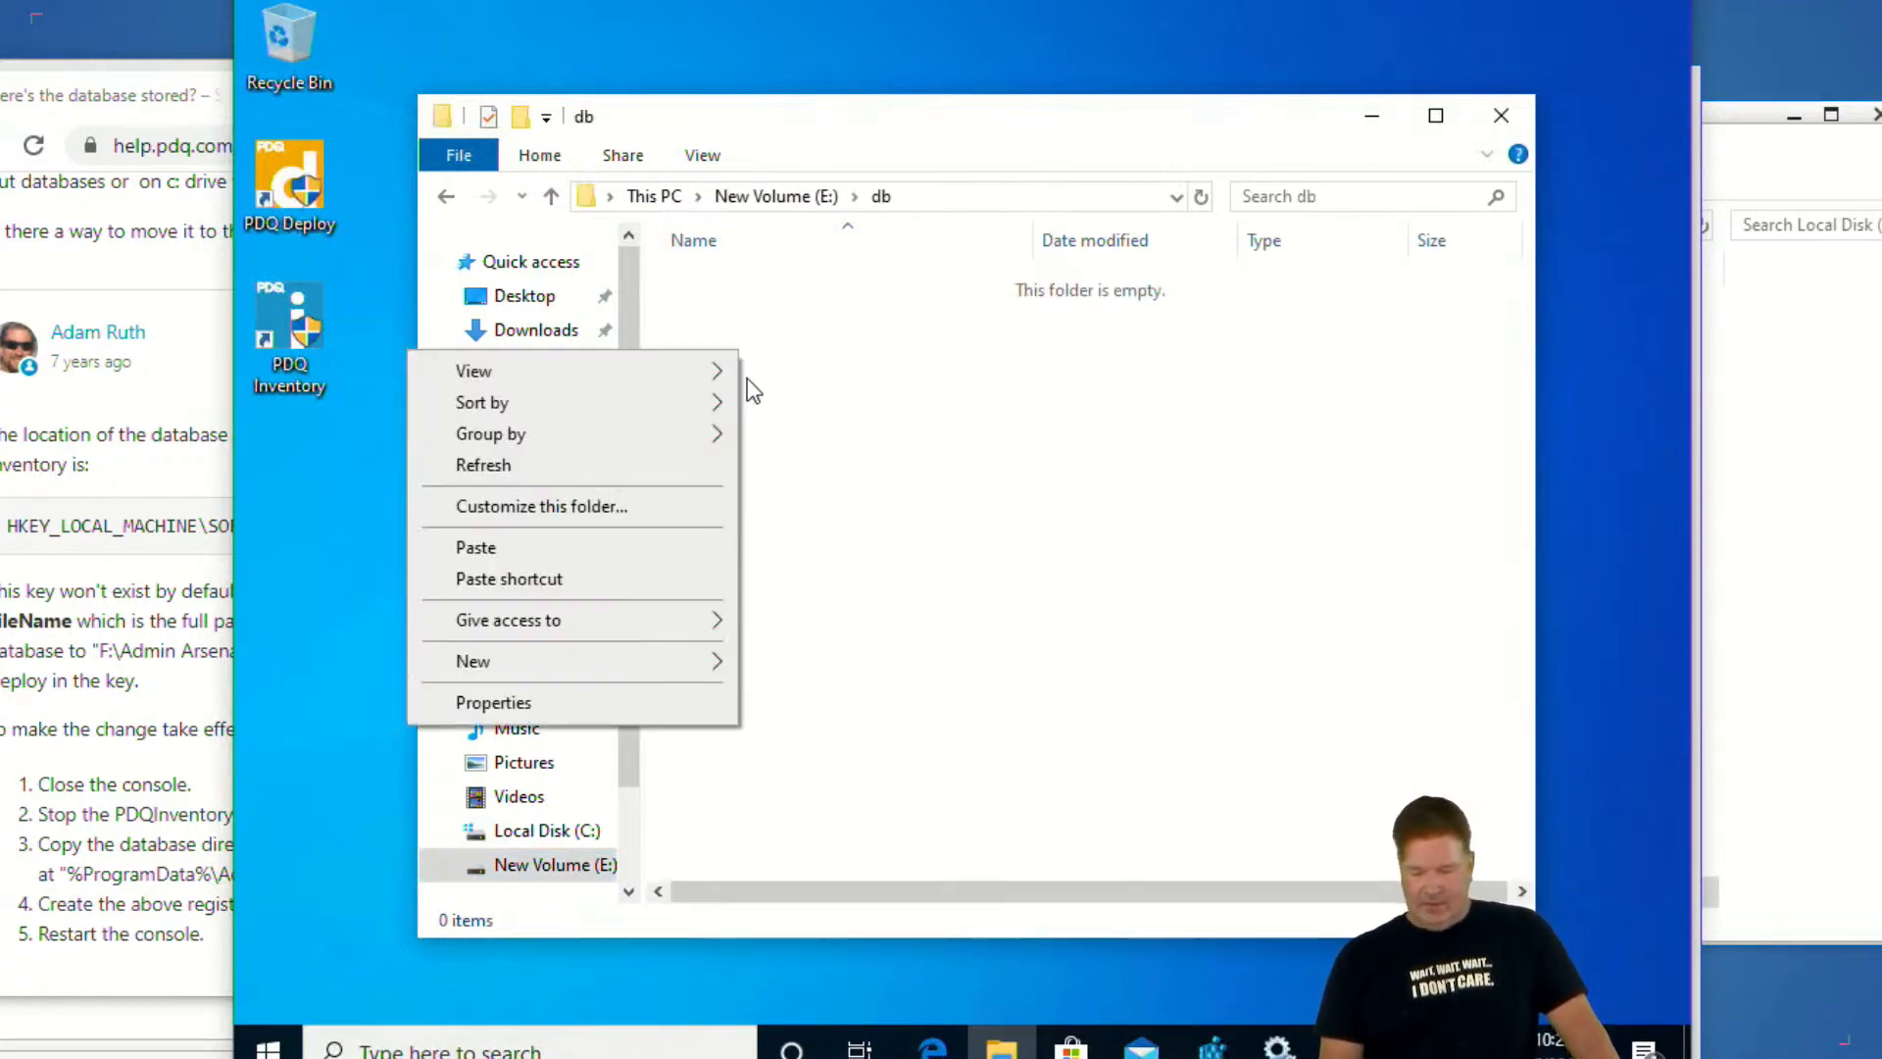
left_click(557, 547)
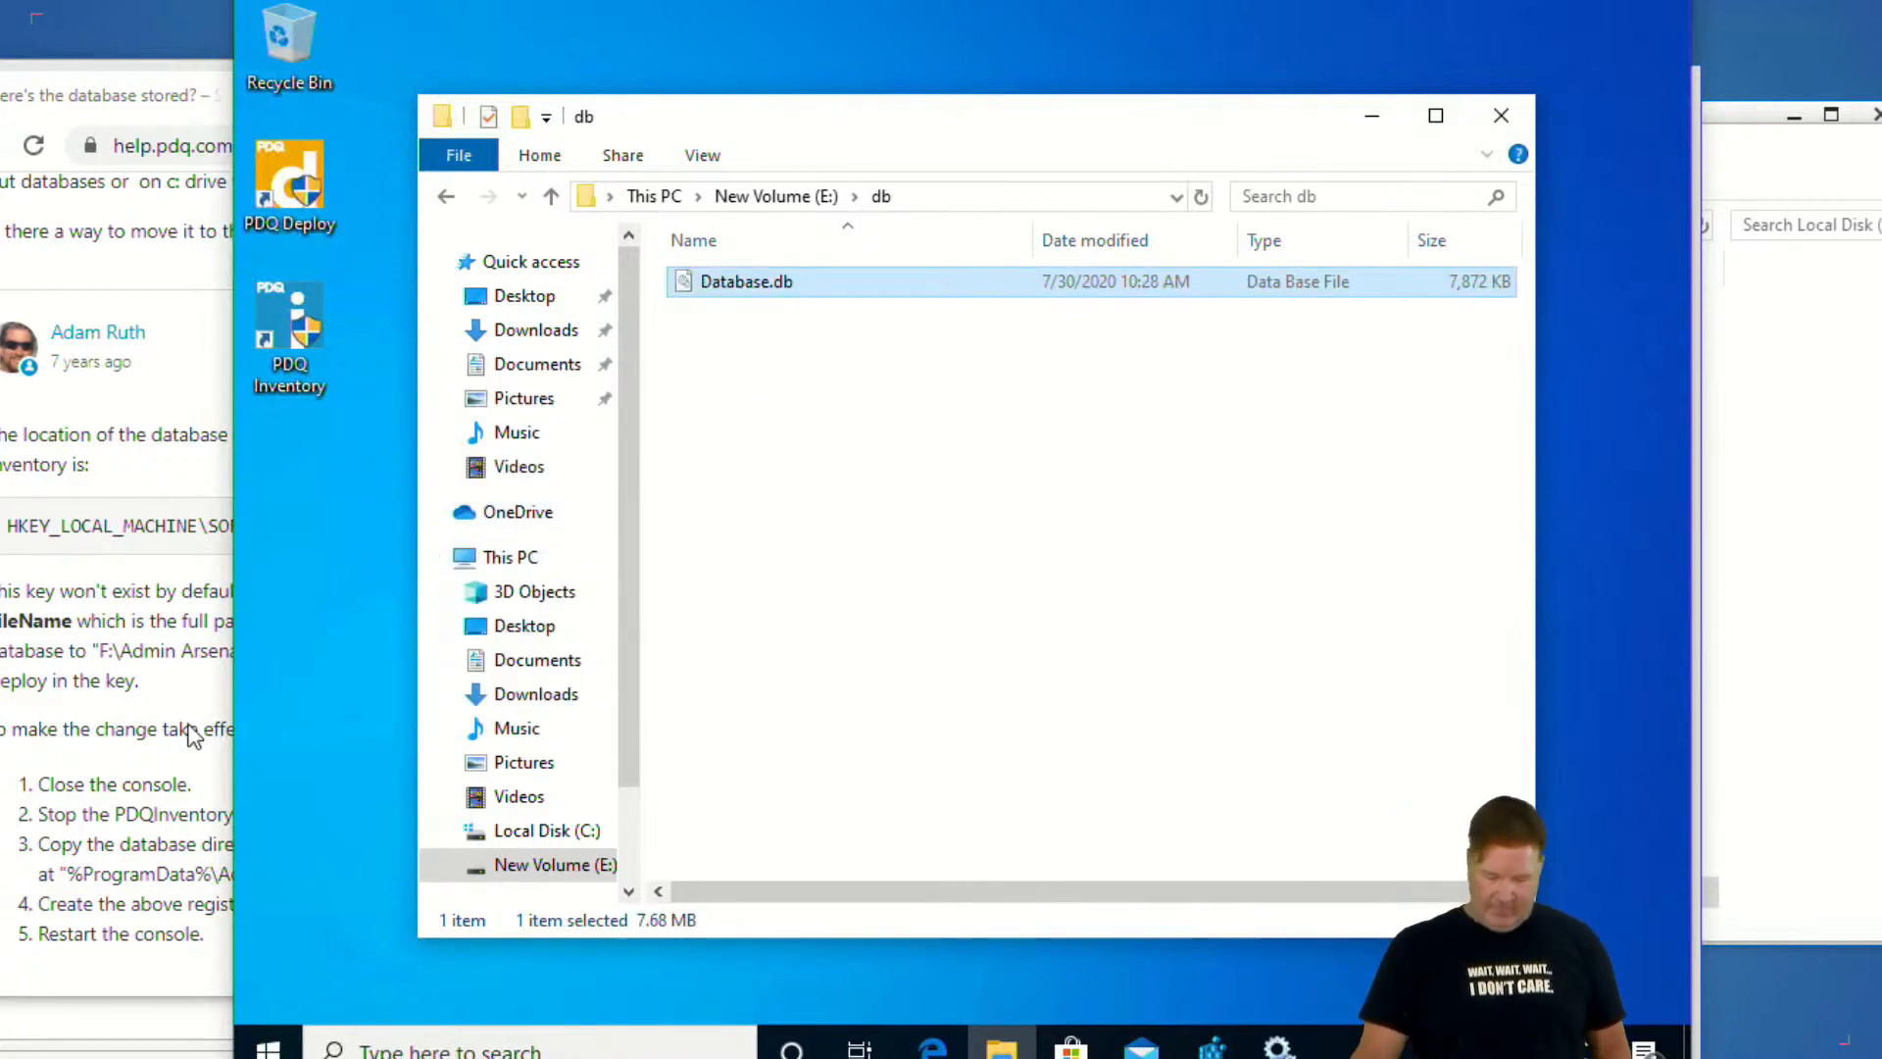
Bring up Registry Editor on AlanRails at the PDQ Inventory key and shift the browser so the post's registry path shows beside it
left_click(45, 898)
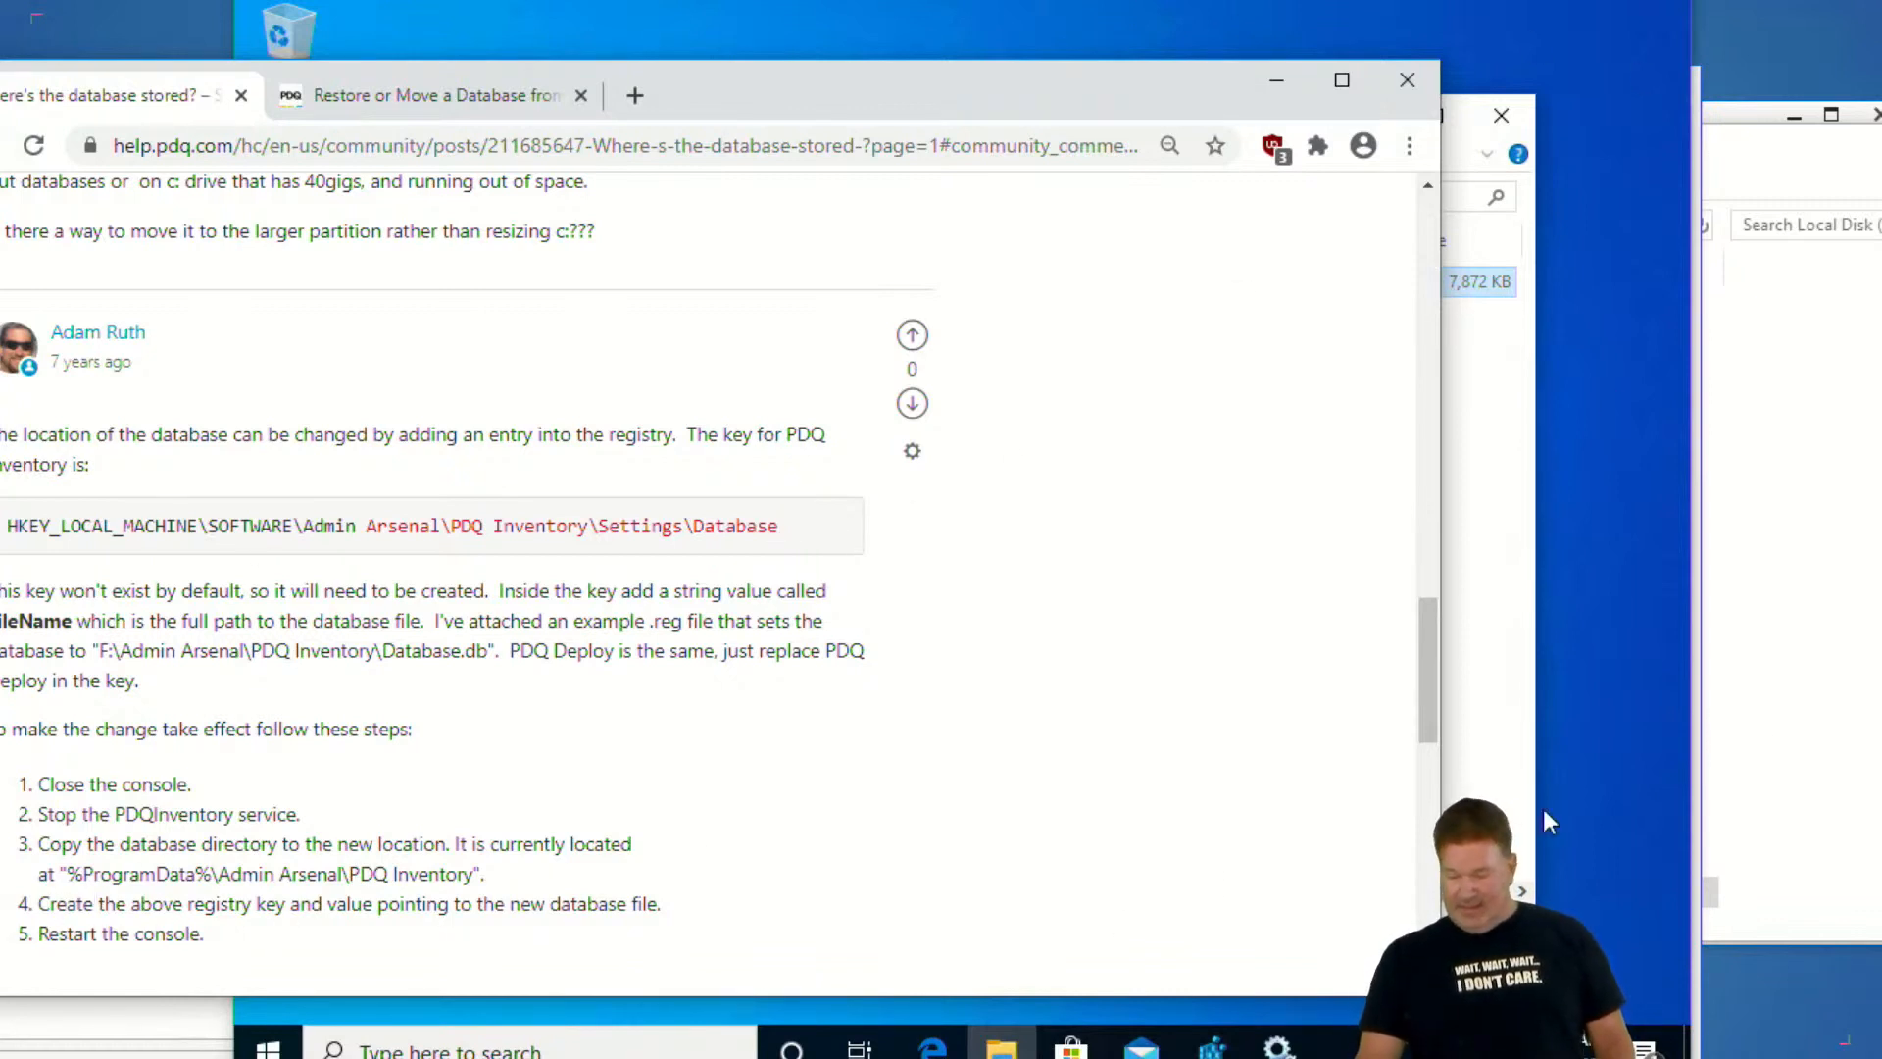
left_click(1480, 588)
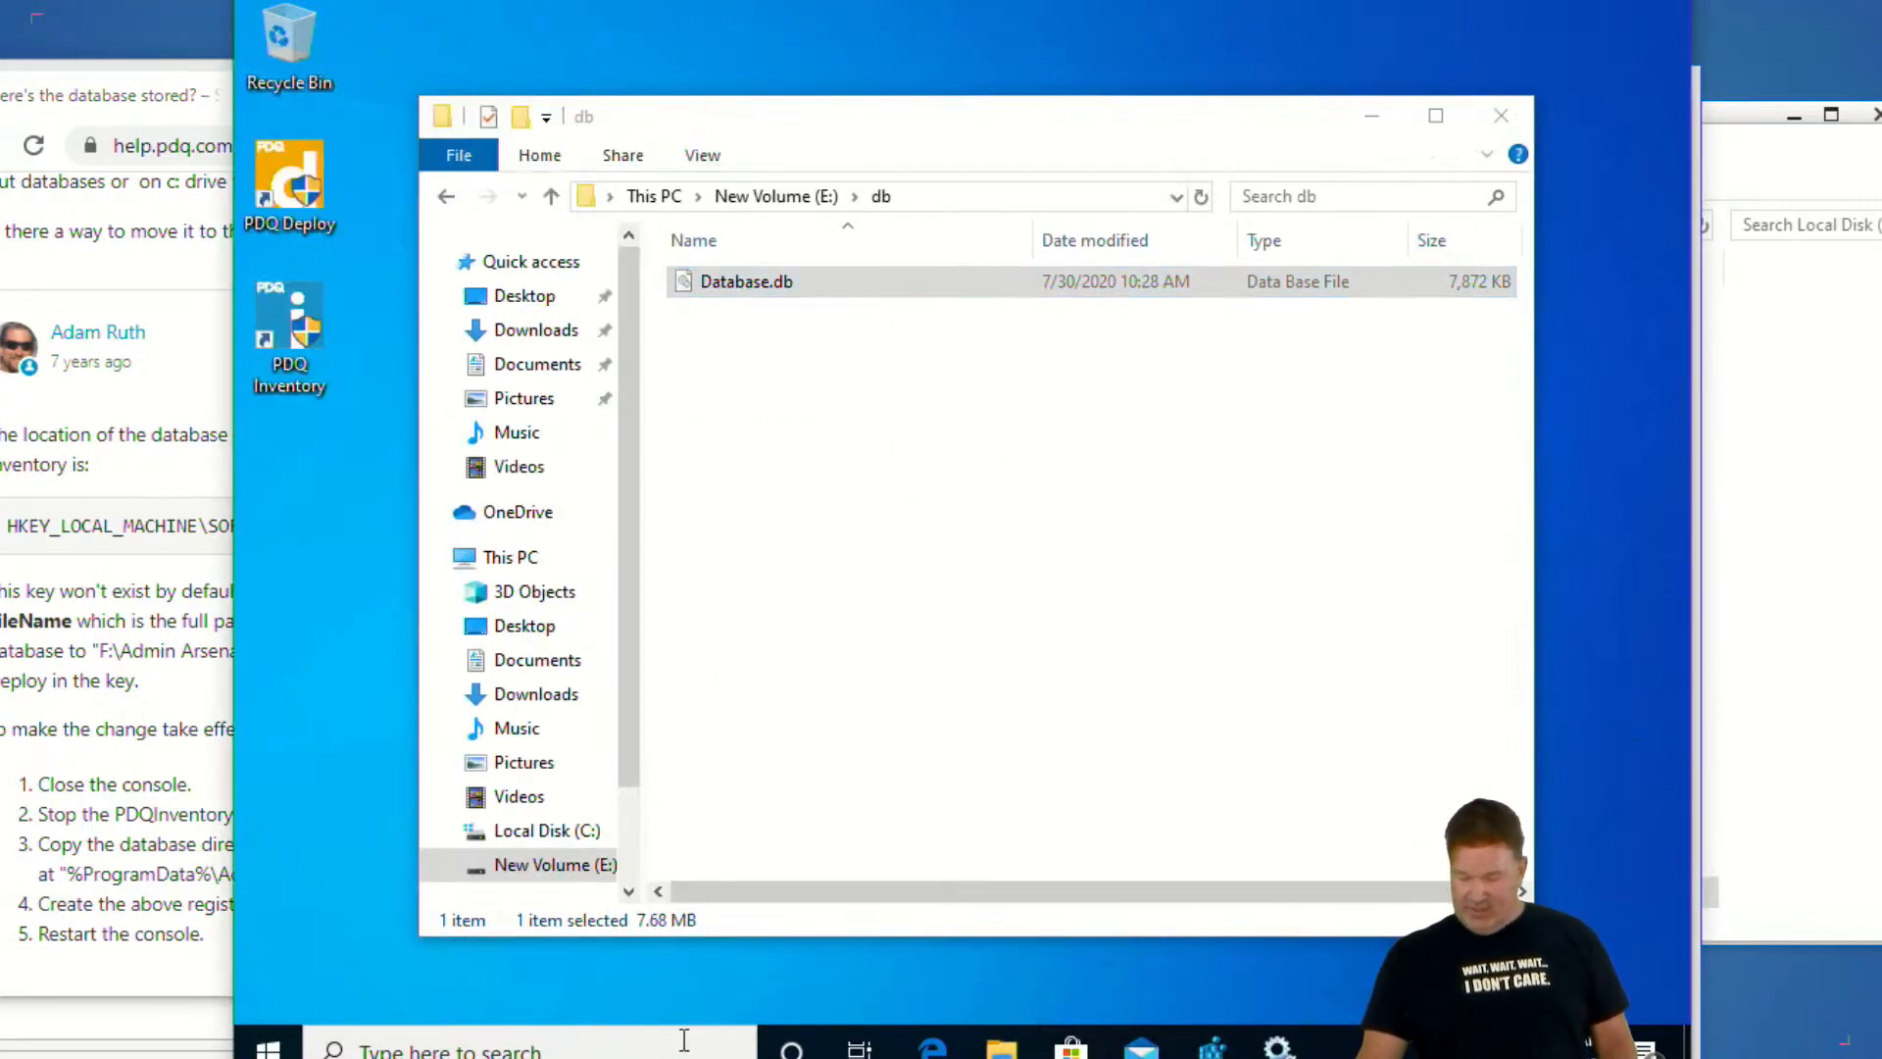
left_click(1213, 1047)
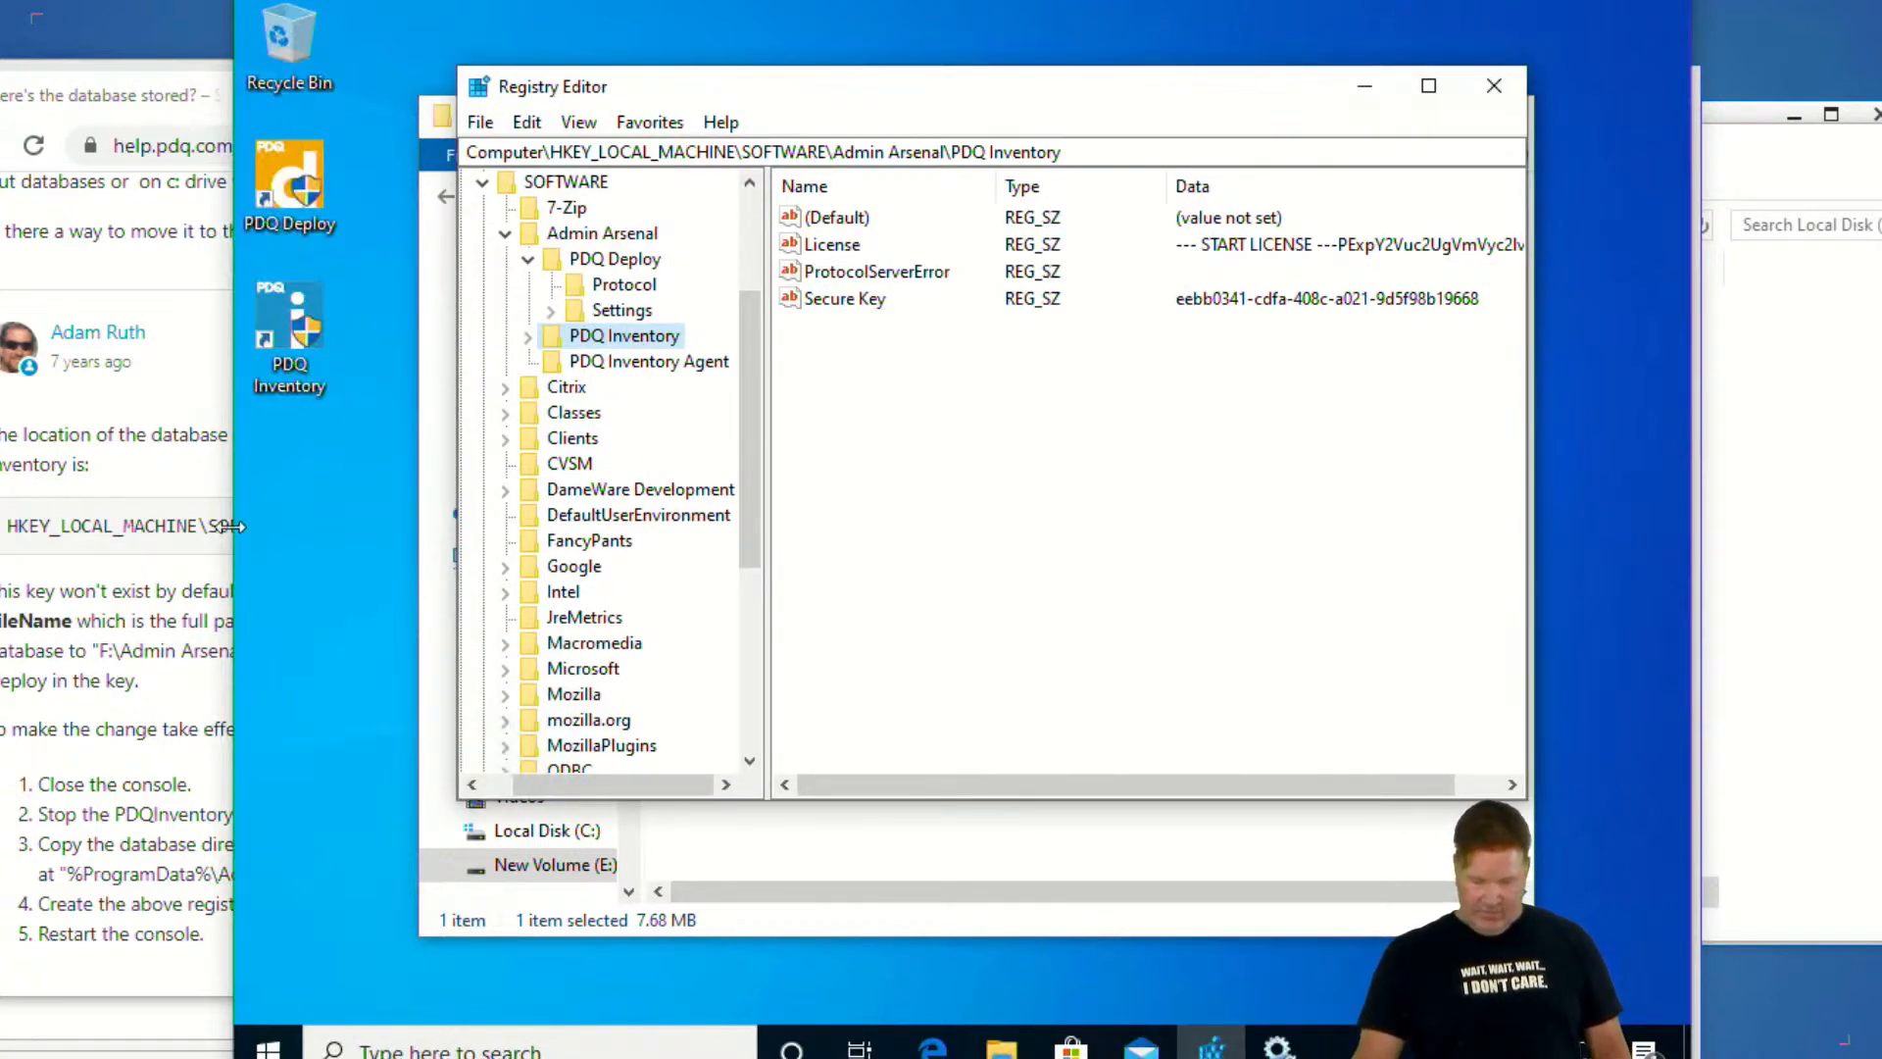
left_click(173, 562)
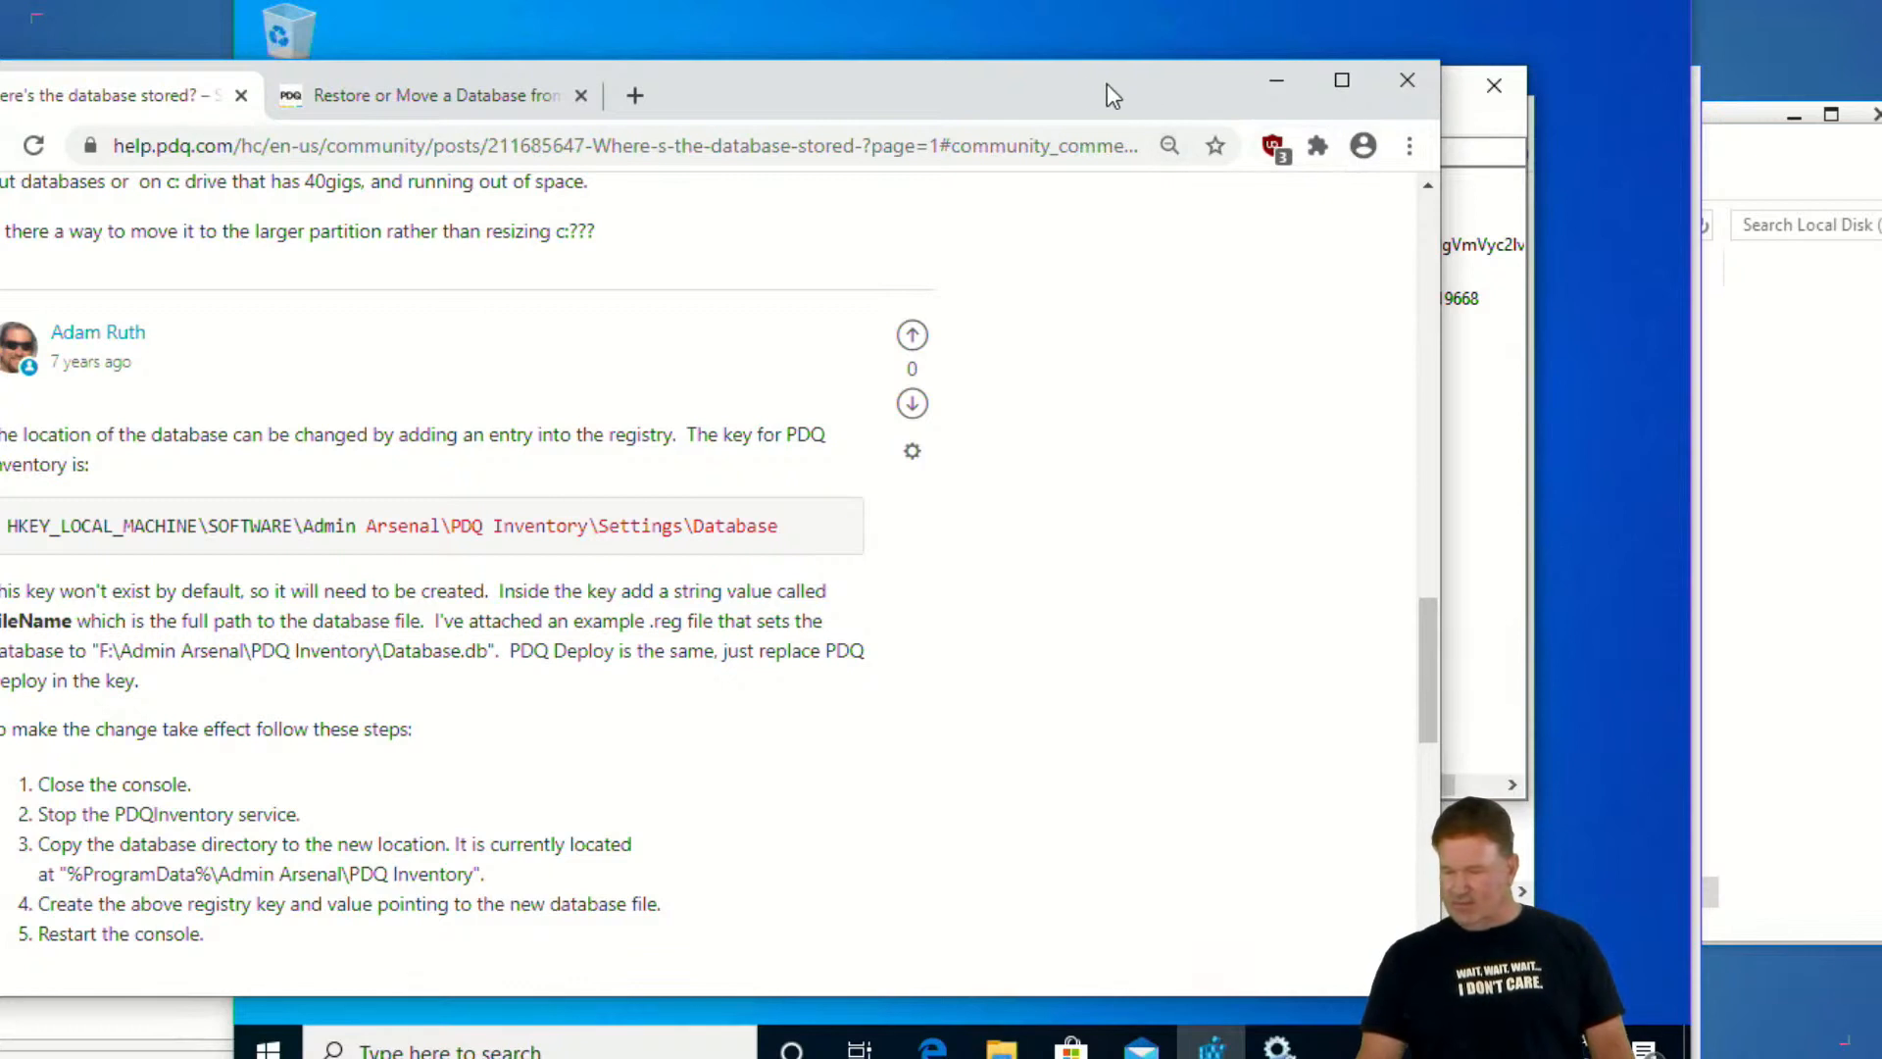
left_click_drag(1105, 86, 928, 84)
left_click(1303, 97)
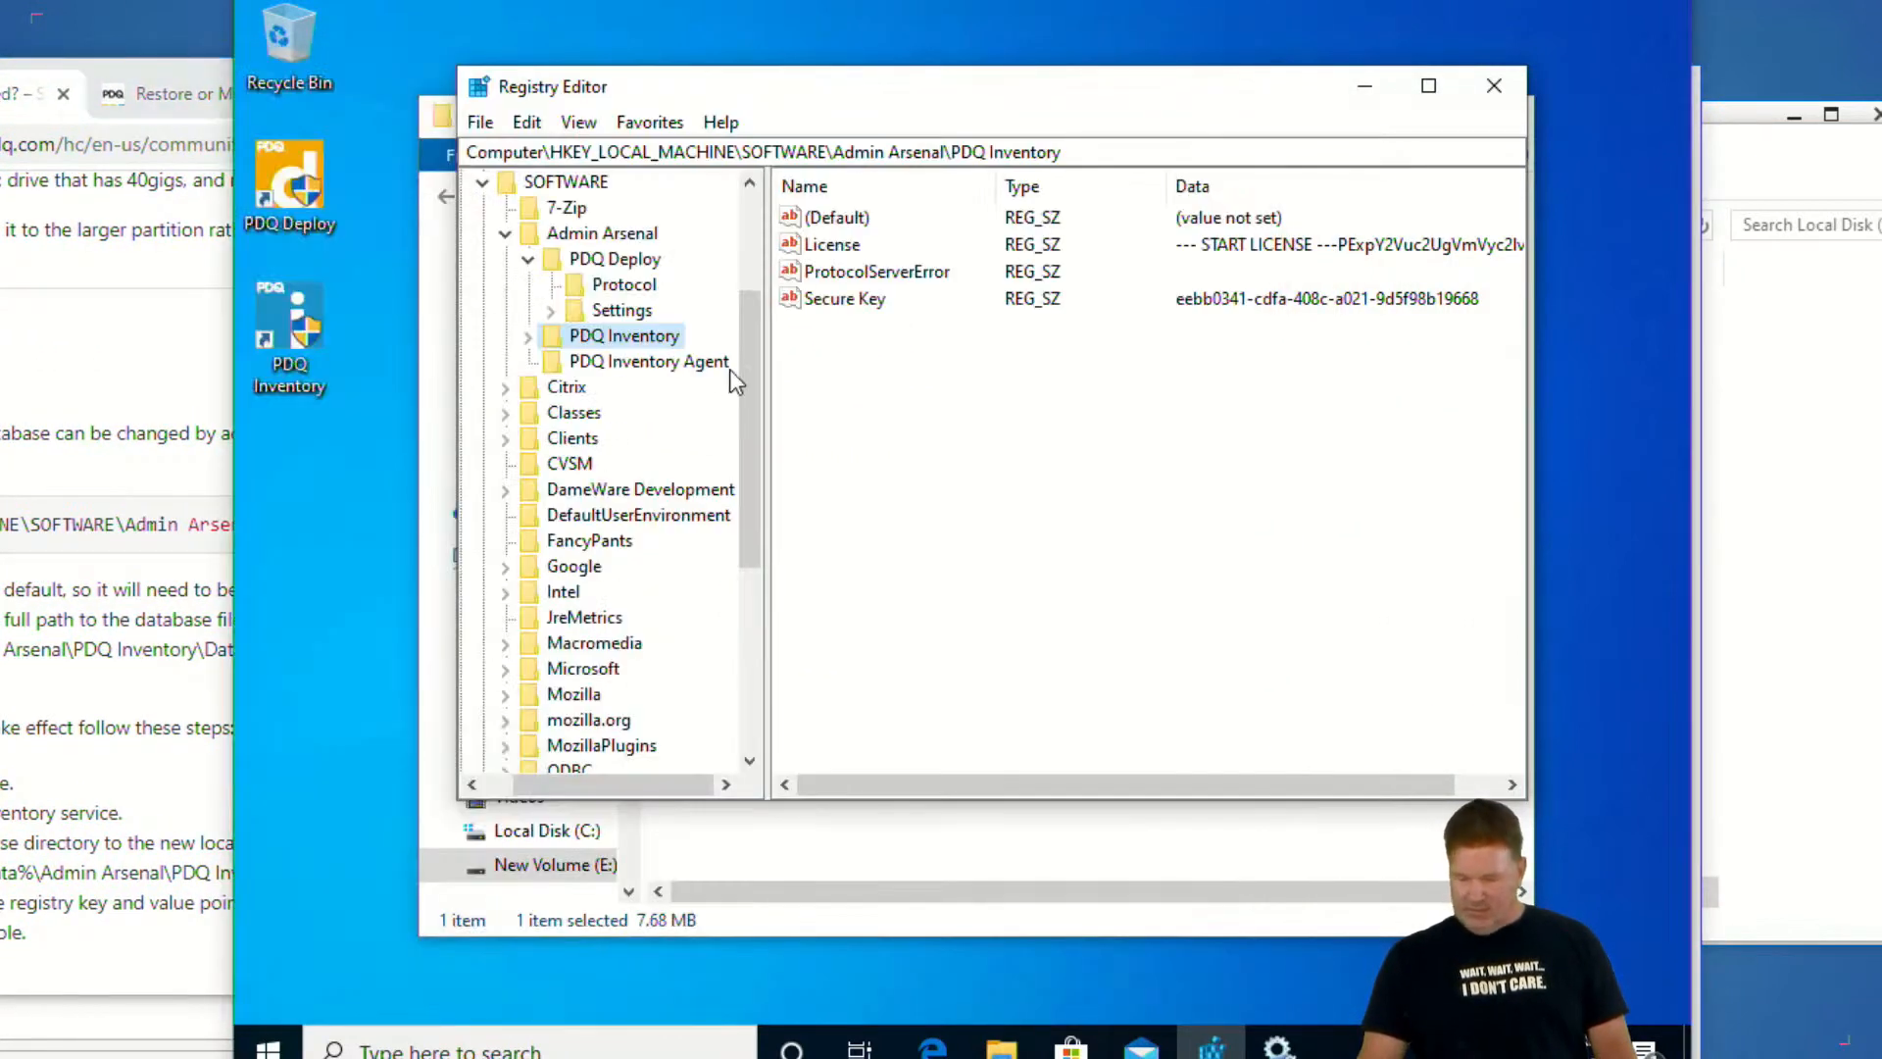
Create a new string value in the Database key under PDQ Inventory\Settings
left_click(528, 336)
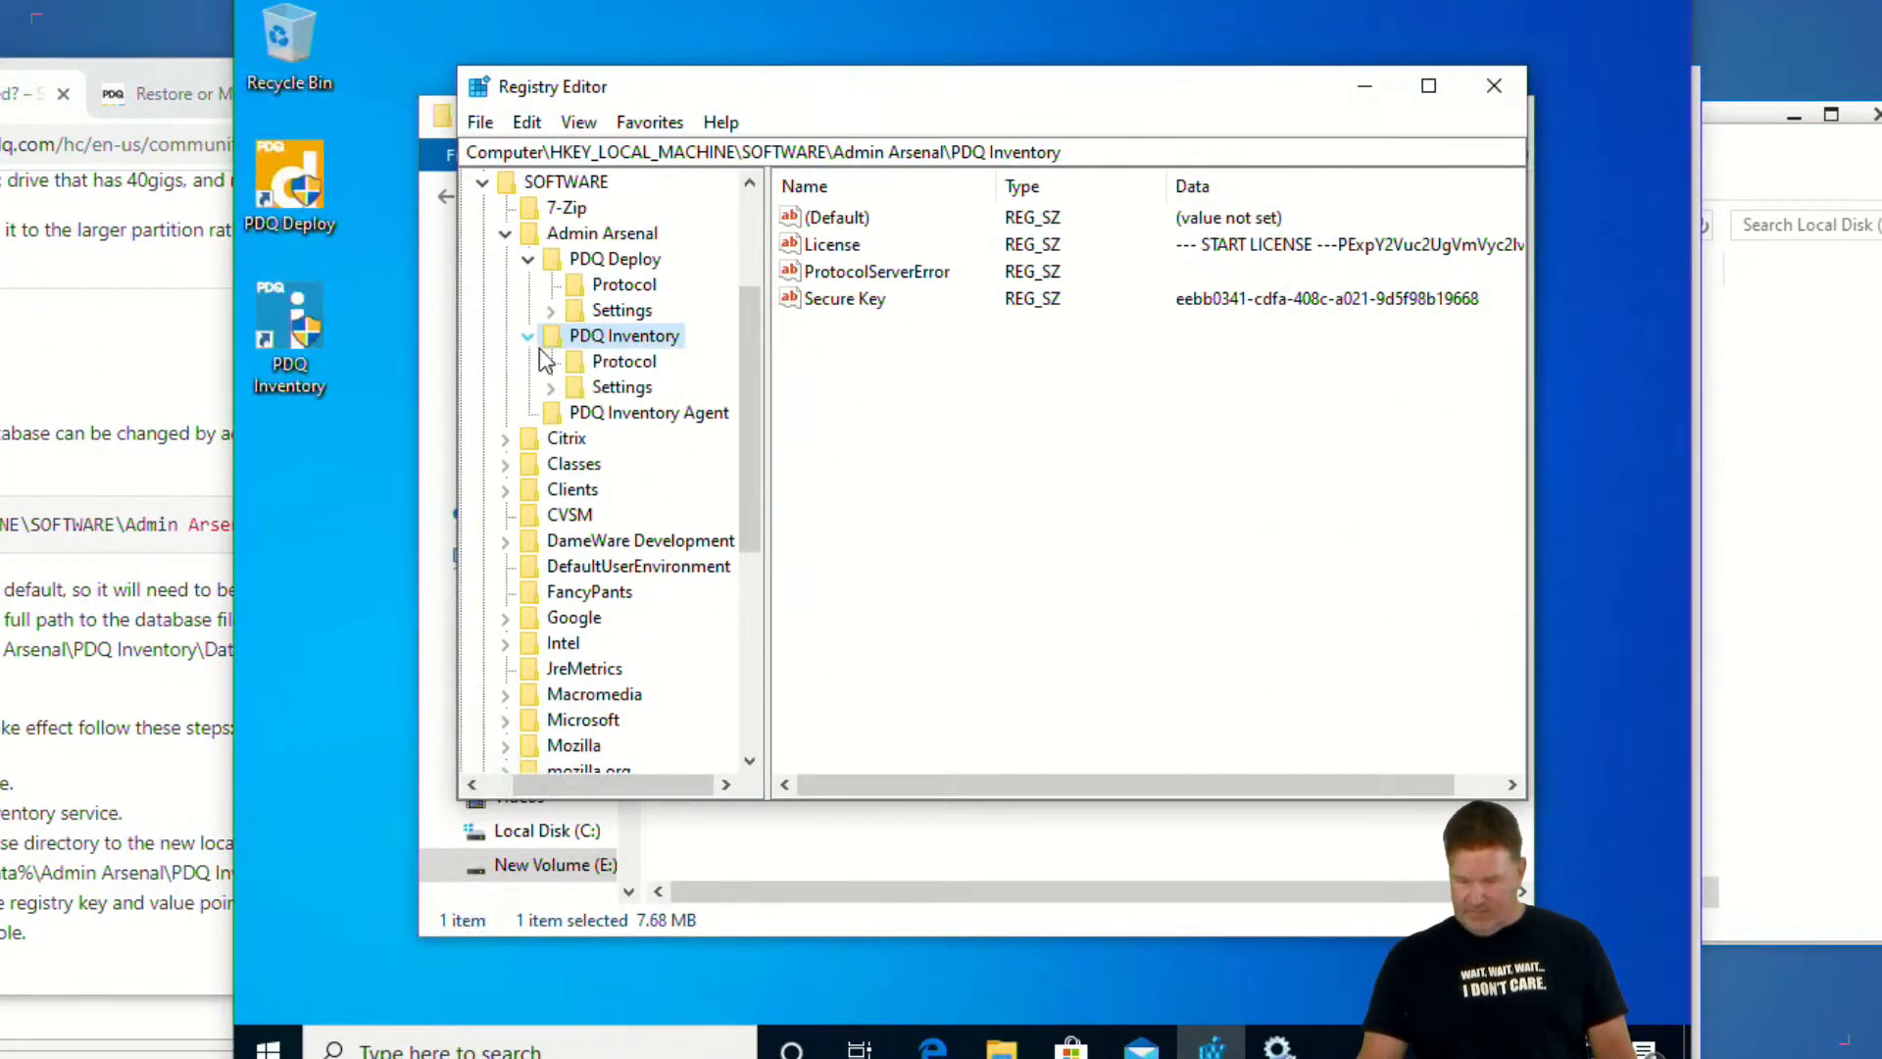
left_click(551, 388)
left_click(632, 412)
right_click(866, 379)
mouse_move(924, 382)
left_click(1074, 427)
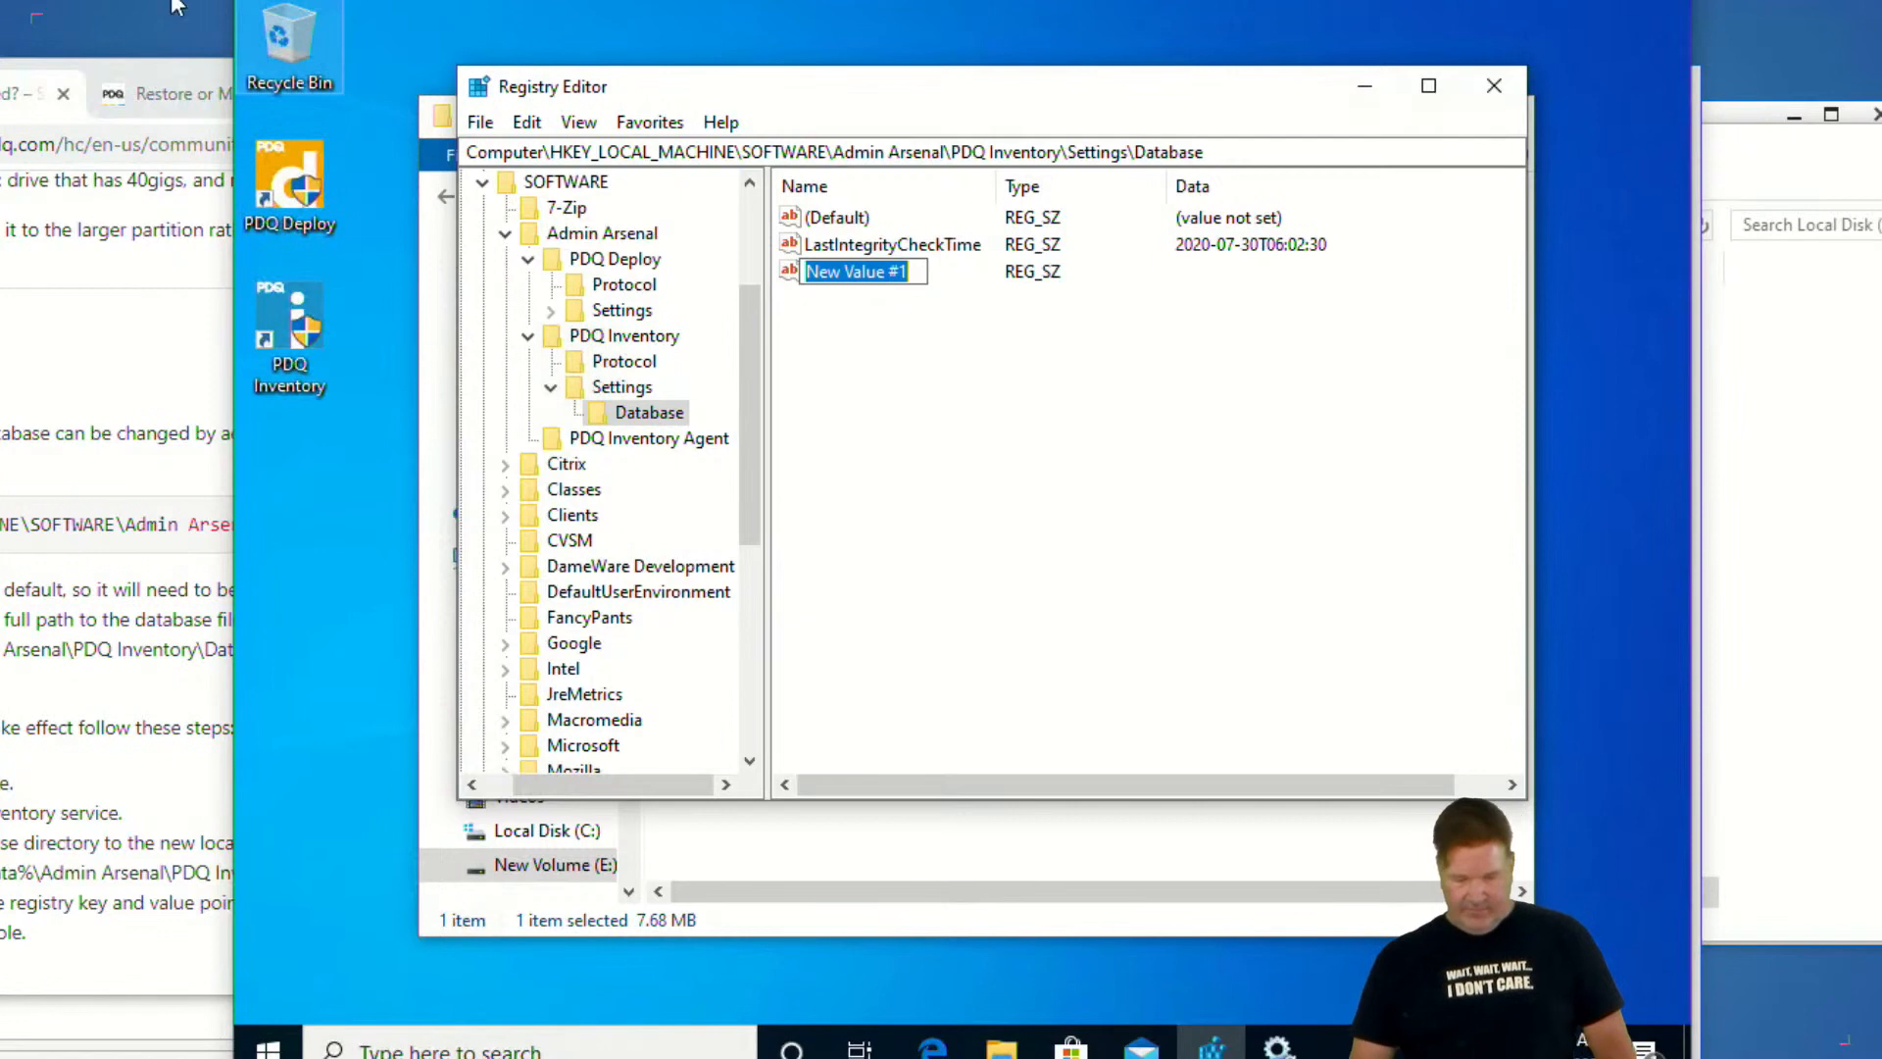
Check the forum post on the database location for the required string value name, and move the browser to uncover the text
left_click(149, 95)
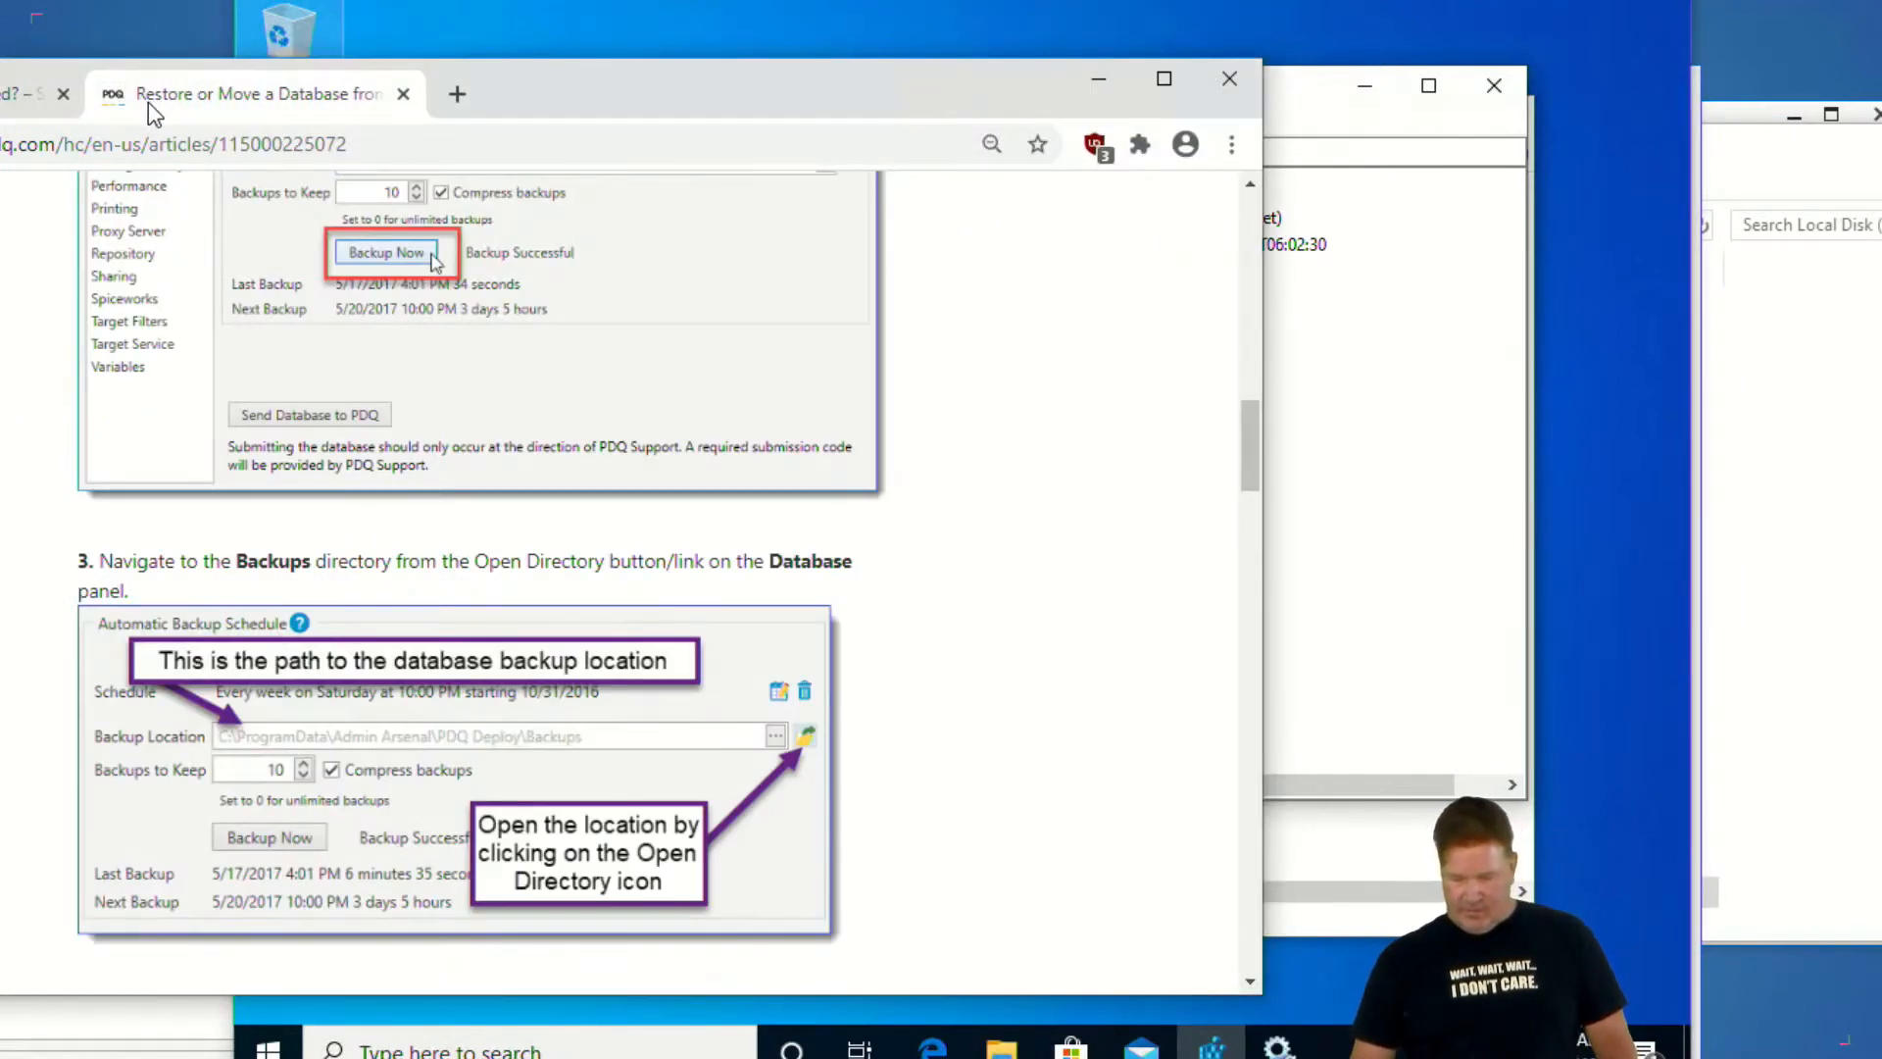
left_click(25, 93)
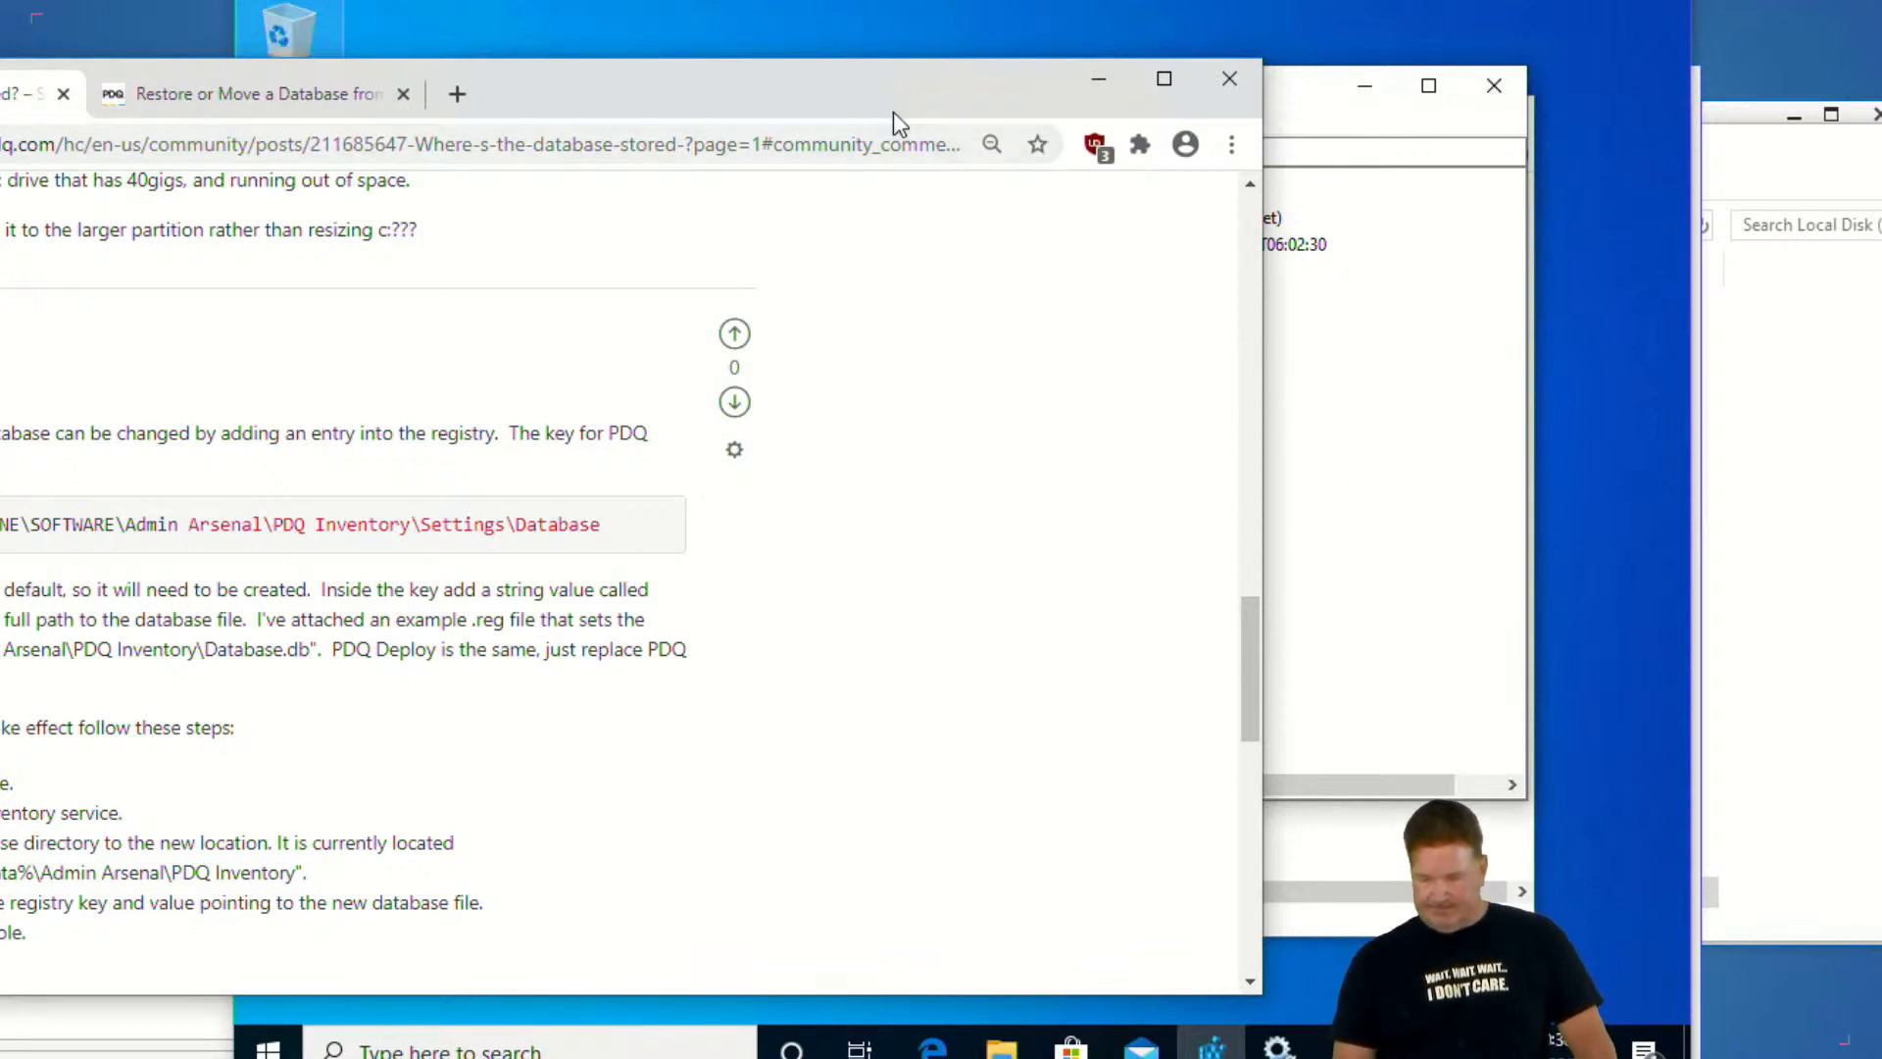
left_click_drag(892, 112, 903, 204)
left_click(921, 103)
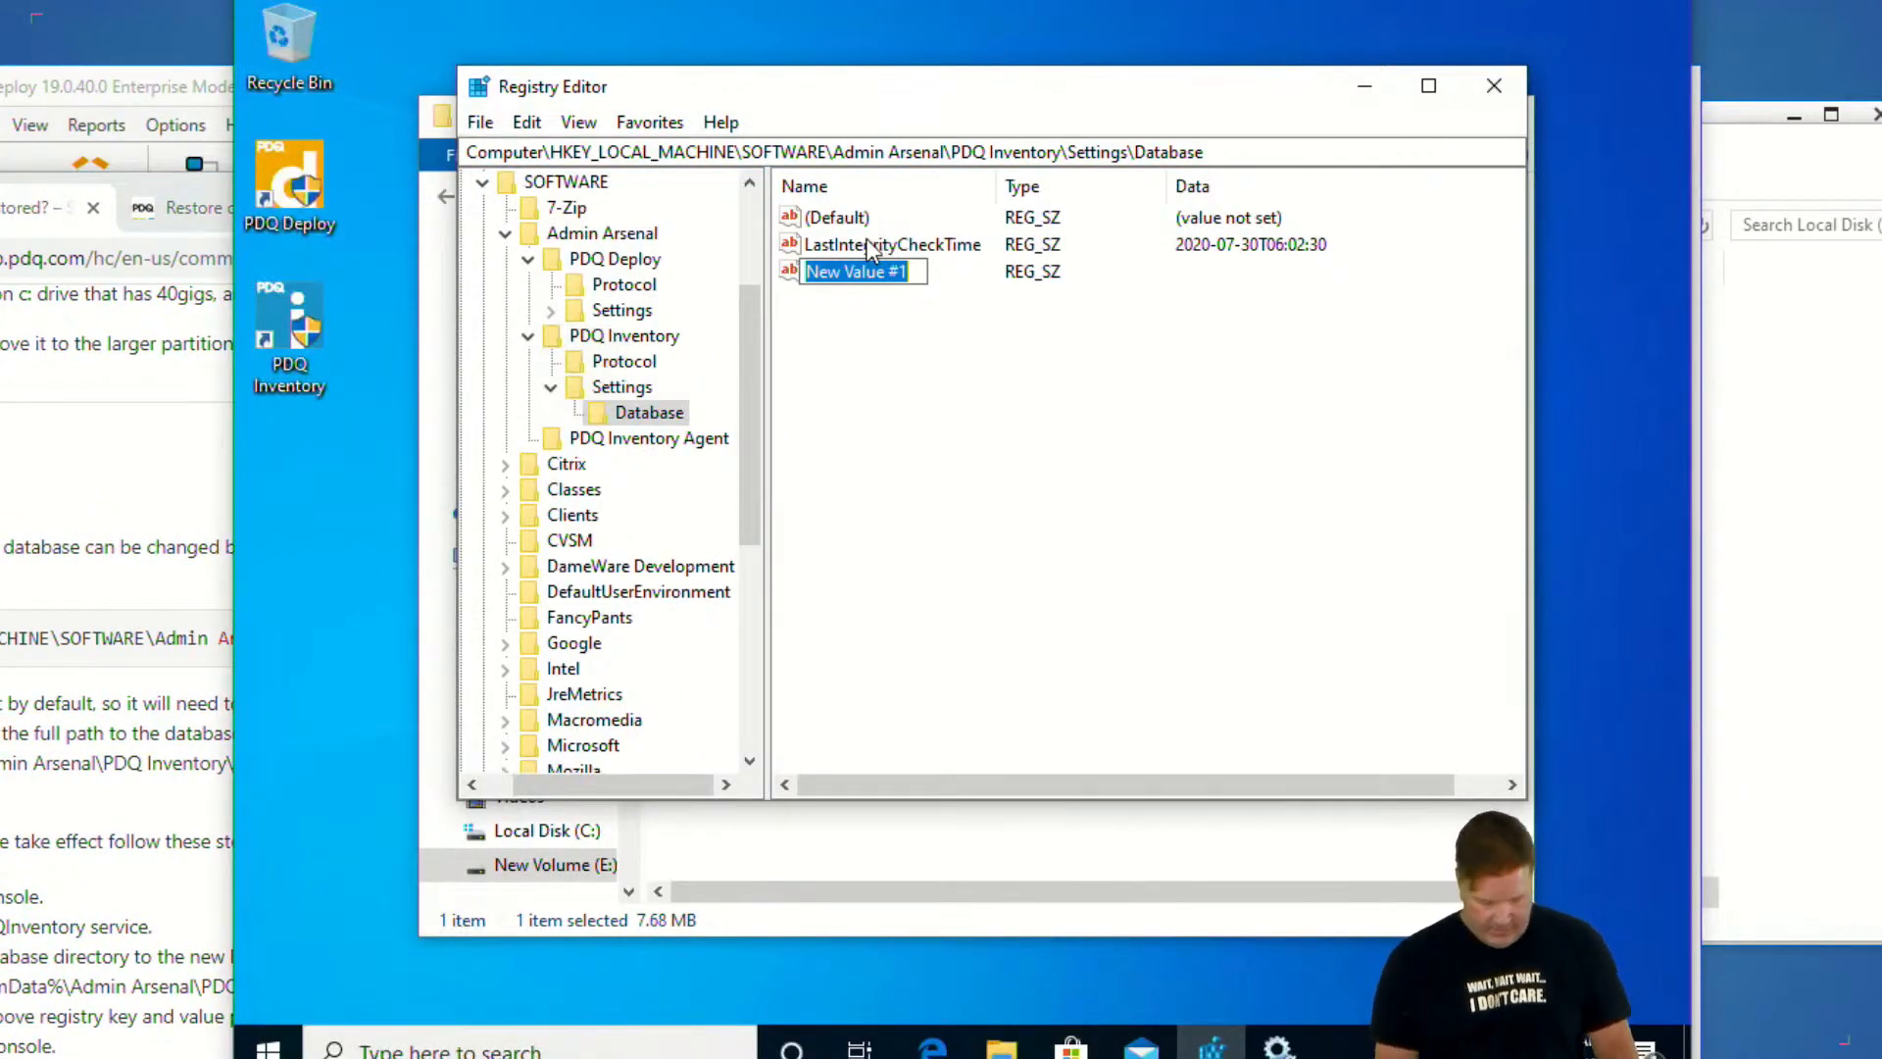
Name the new string value FileName
type("FileN")
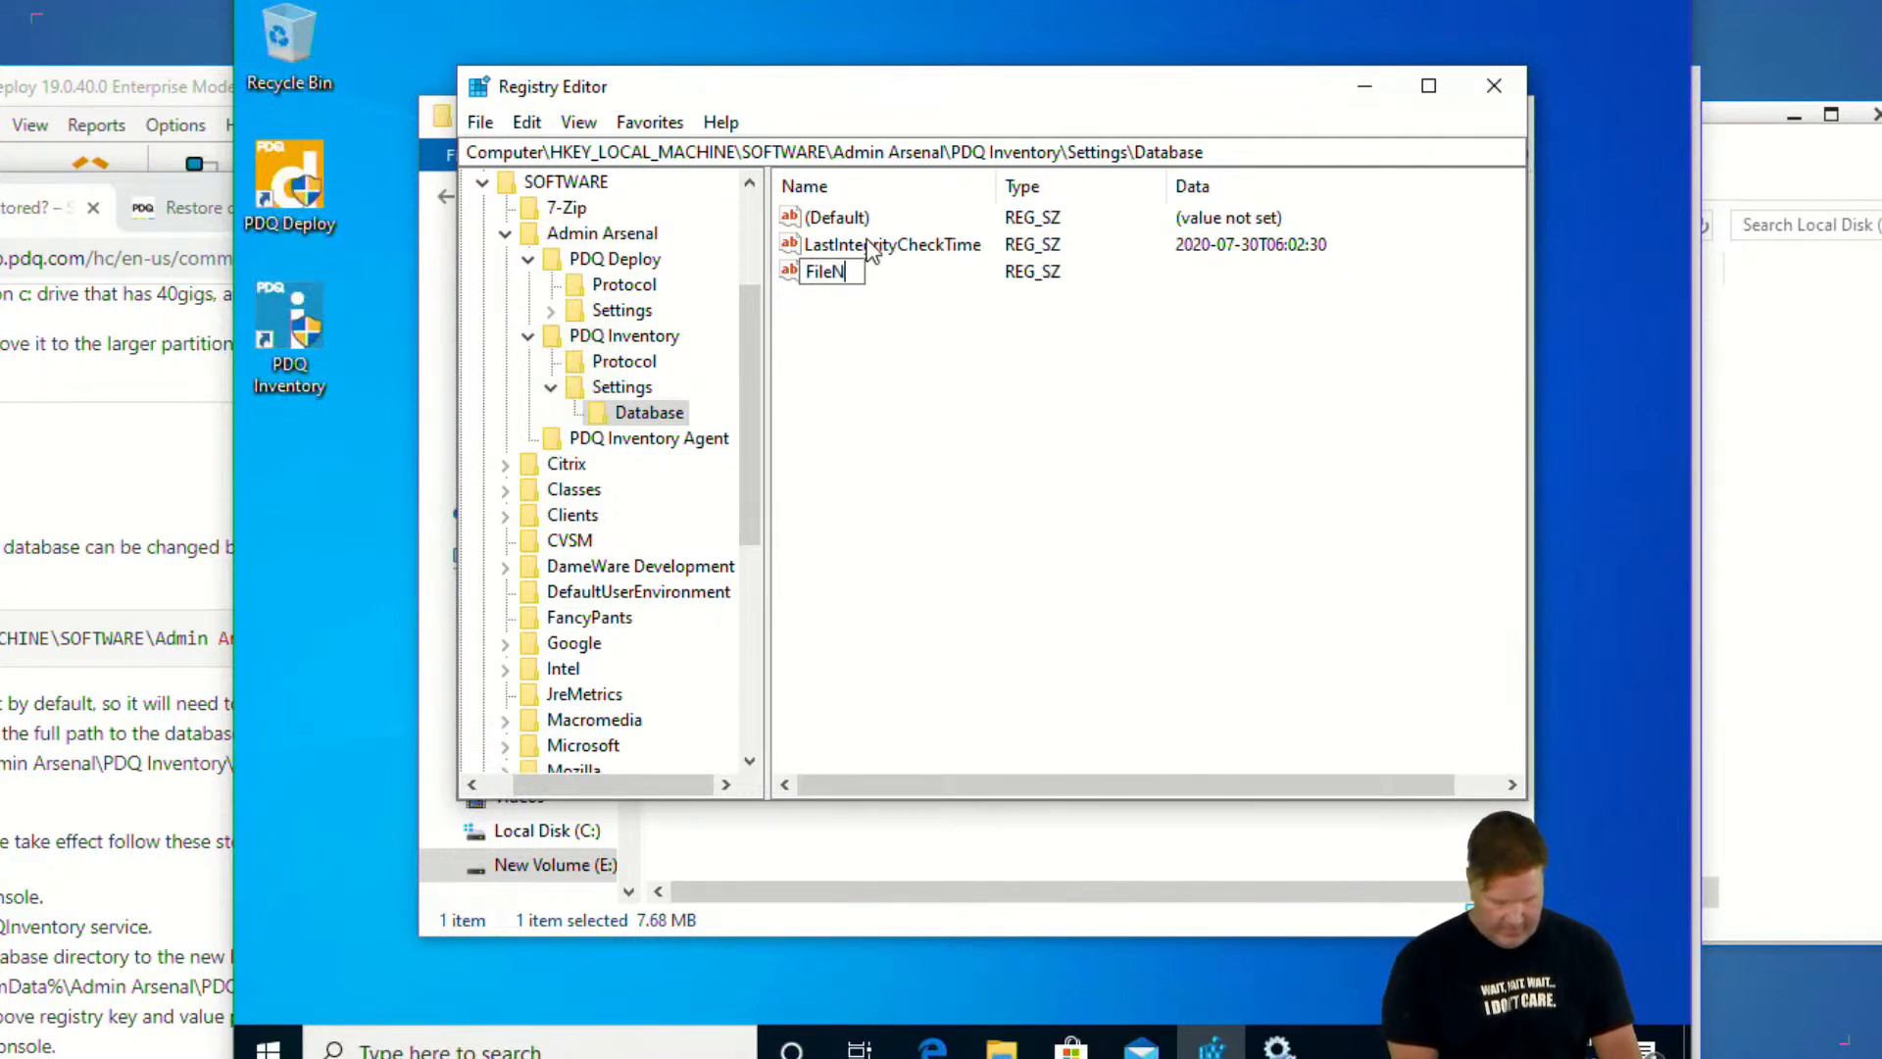
key("BackSpace")
type("NBame")
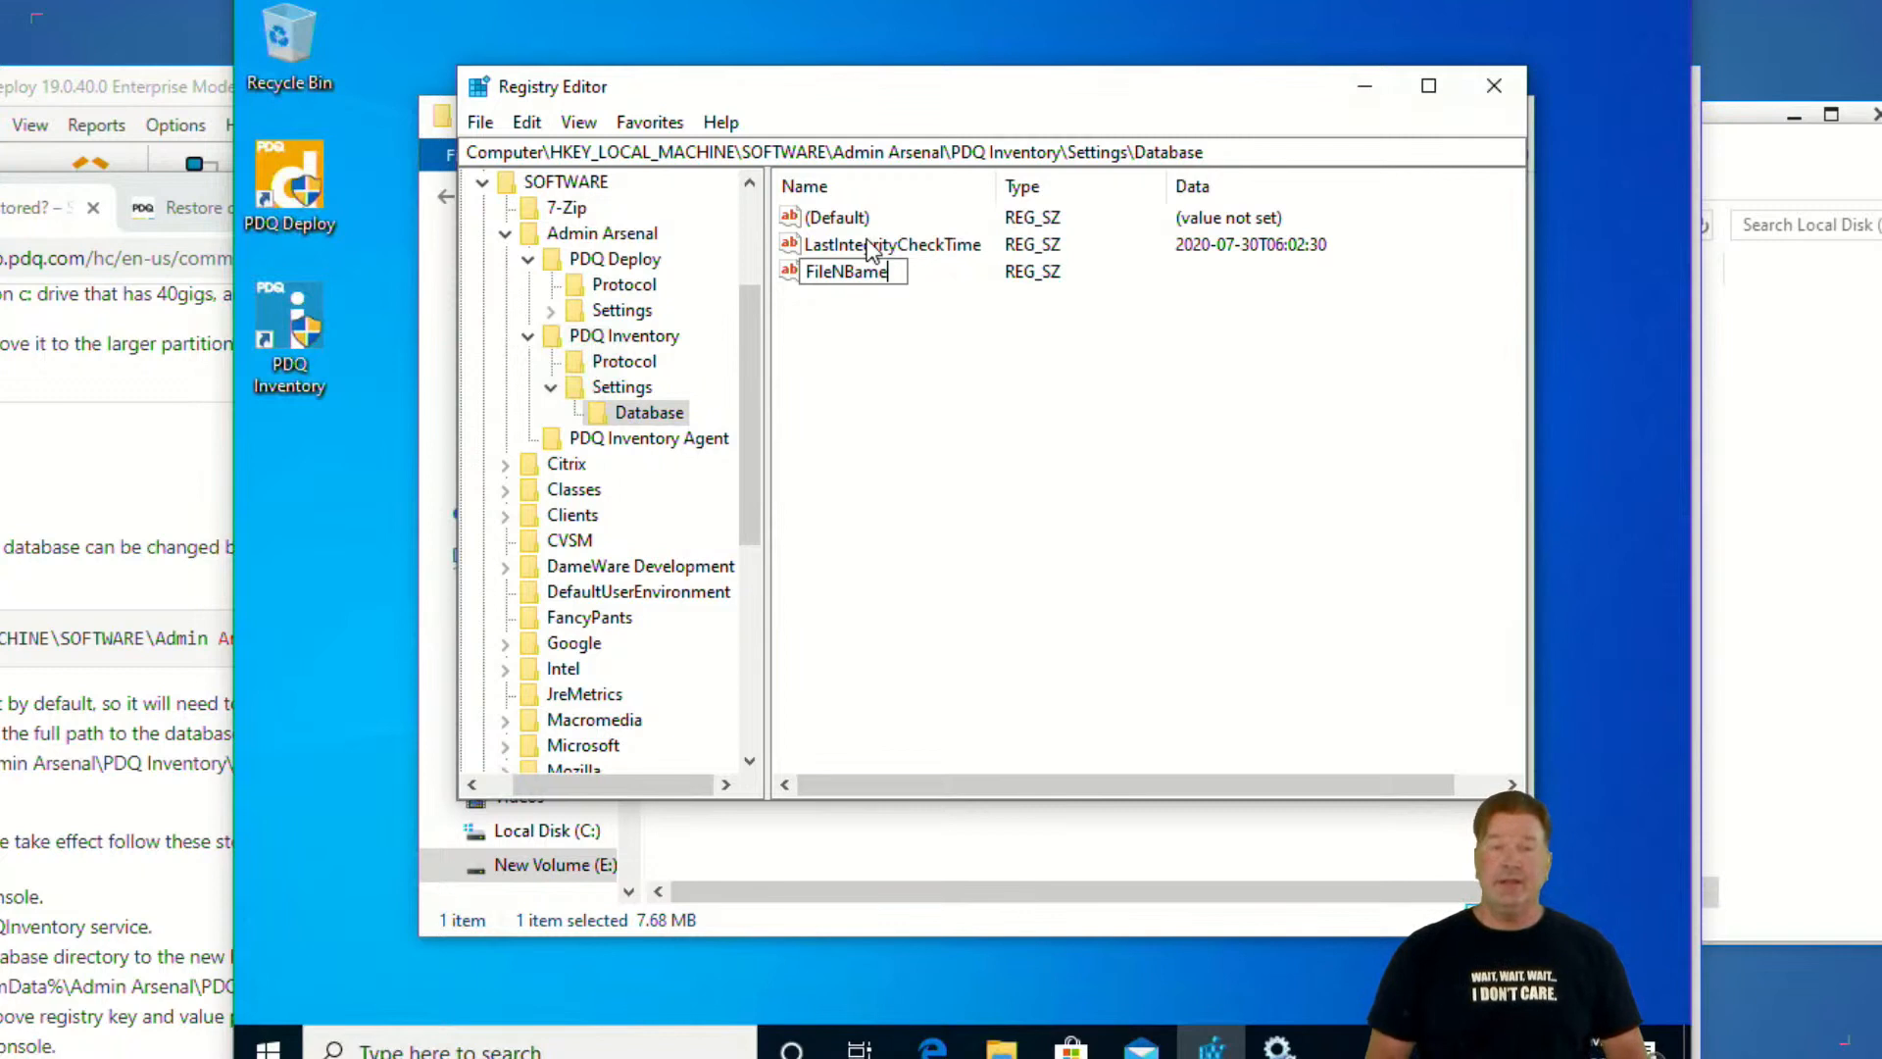
key("BackSpace")
key("BackSpace")
key("BackSpace")
key("BackSpace")
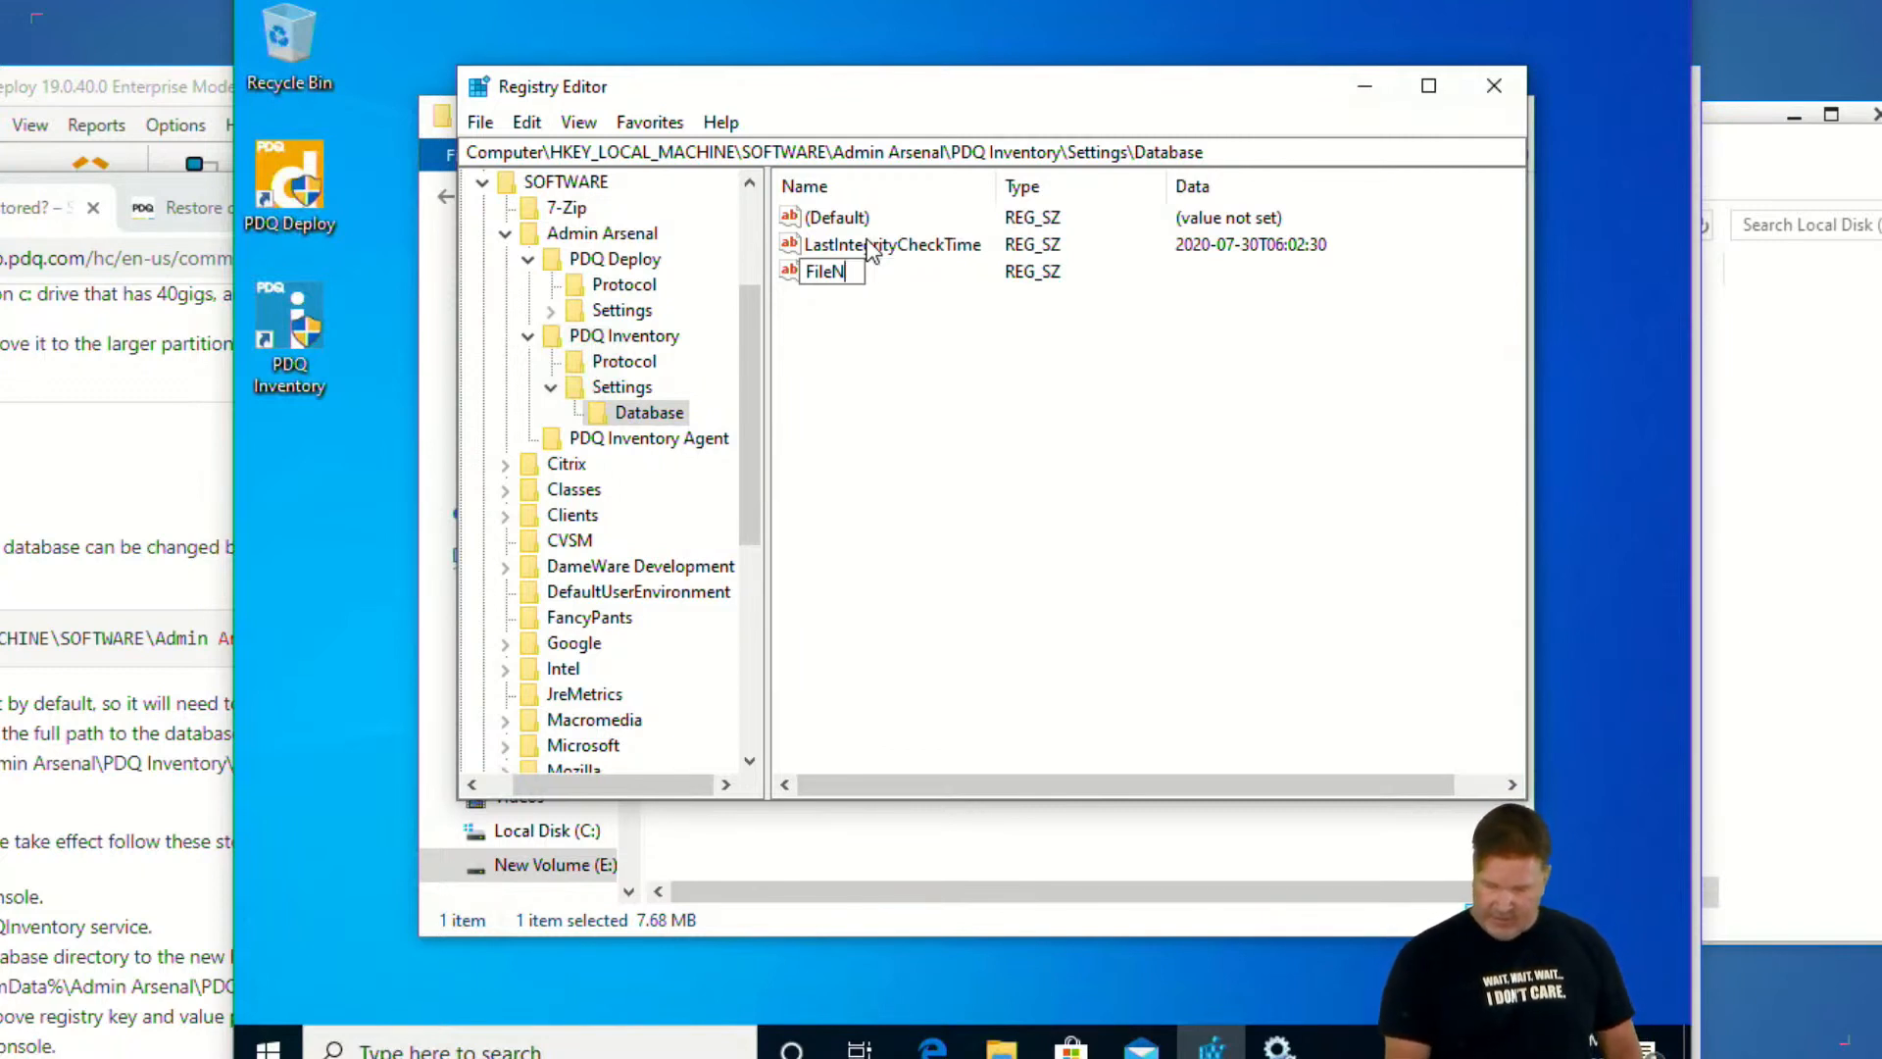
type("ame")
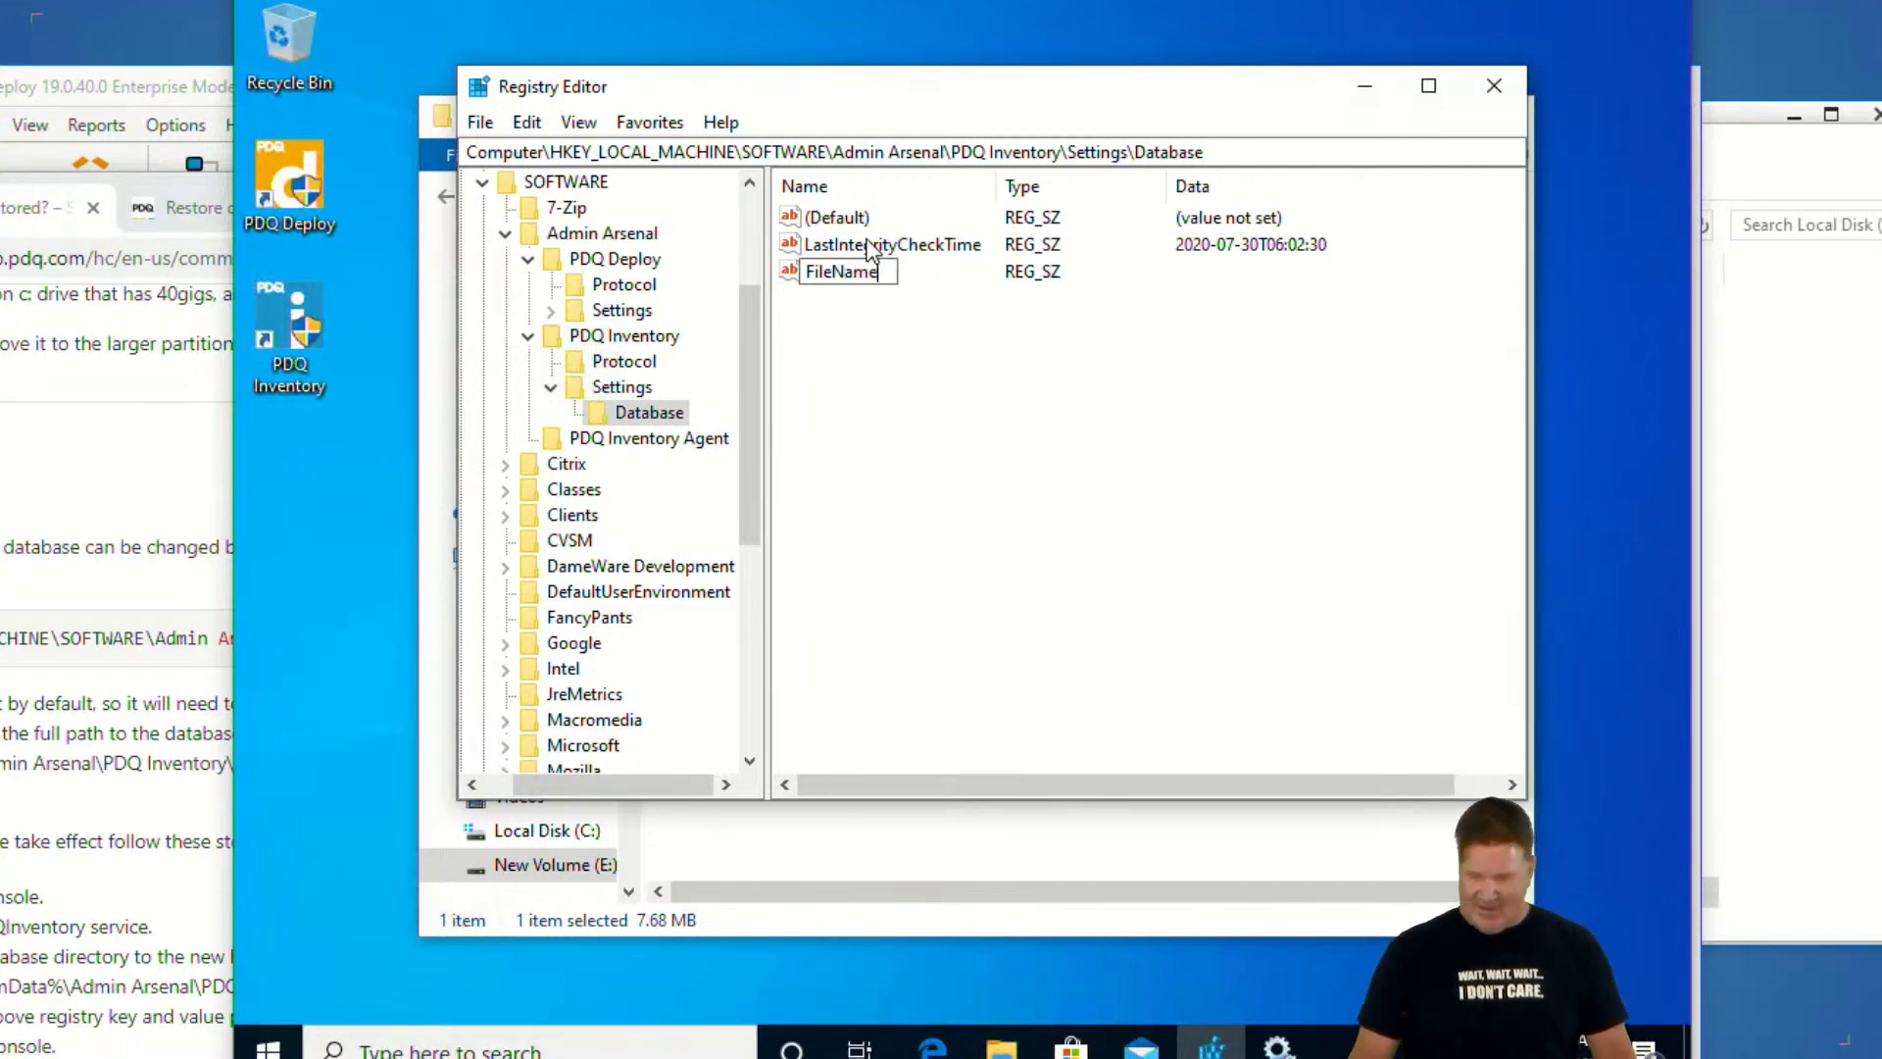
key("Return")
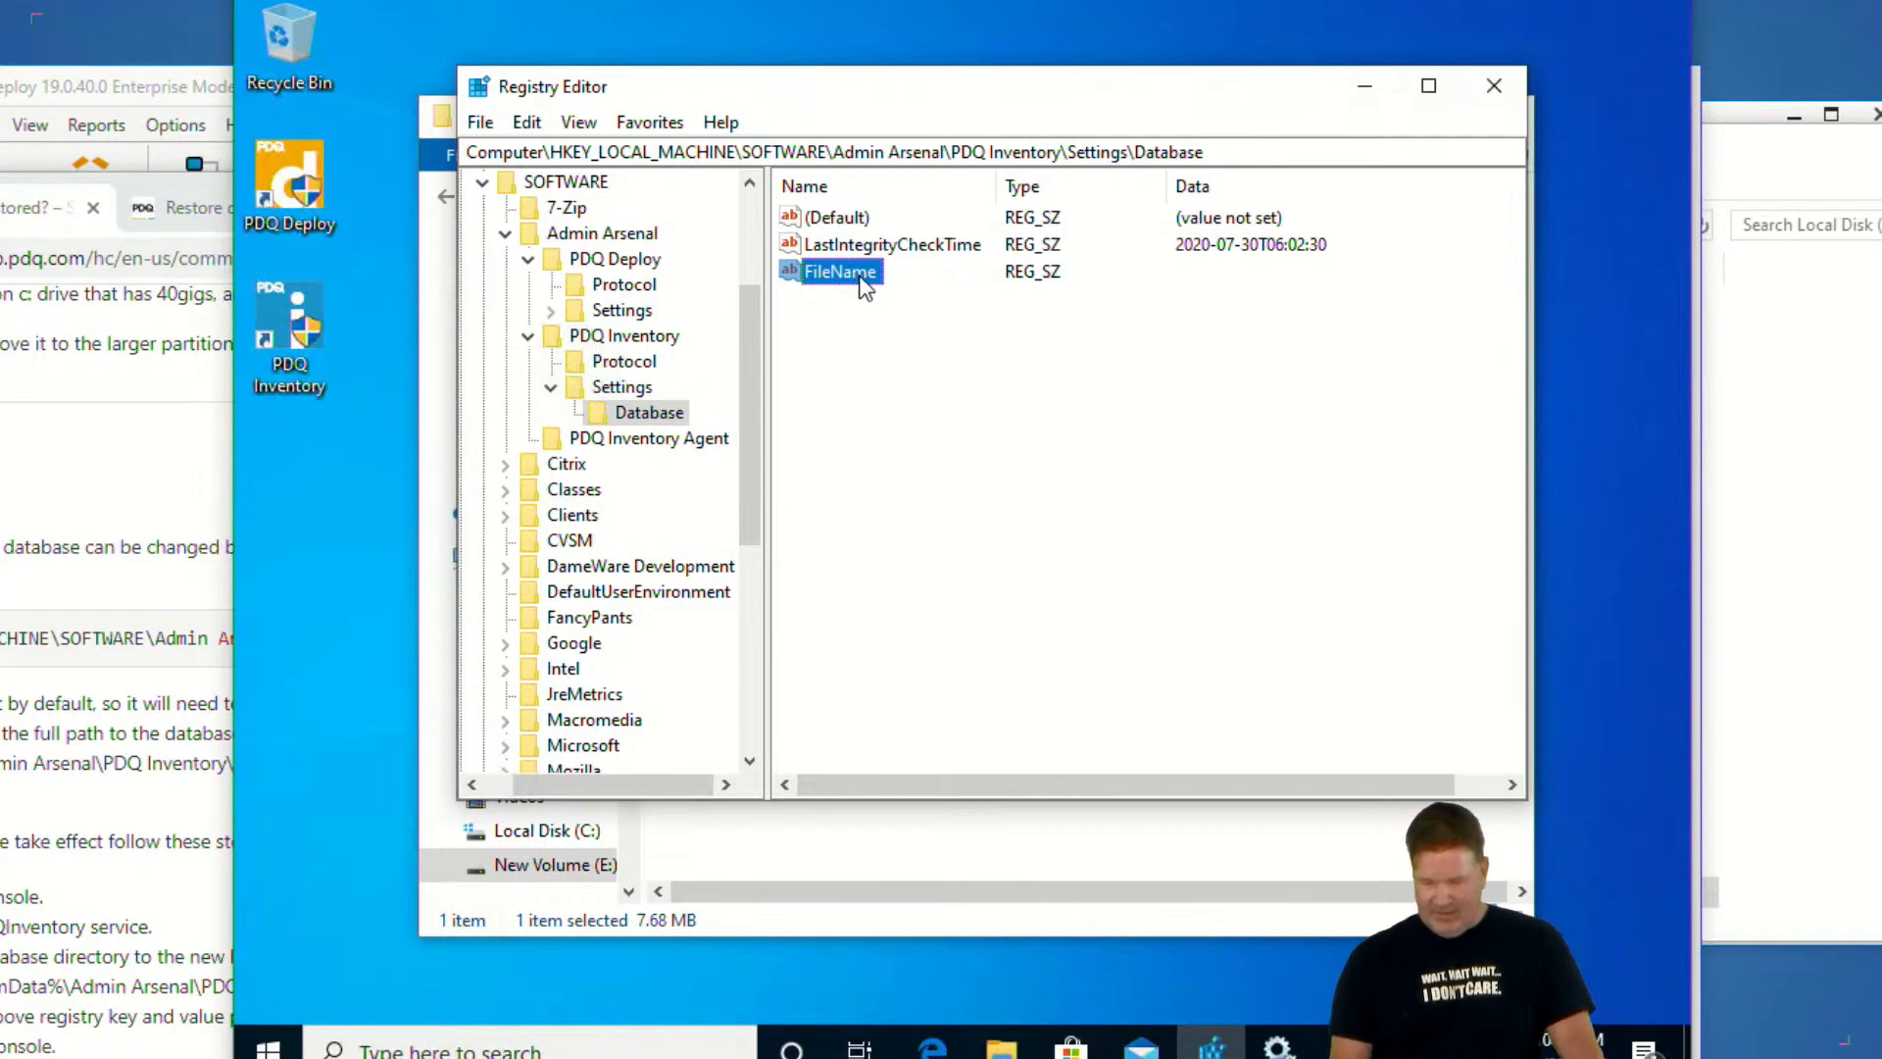
Copy the db folder's path from File Explorer and set the FileName value's data to E:\db
double_click(863, 286)
left_click(1813, 360)
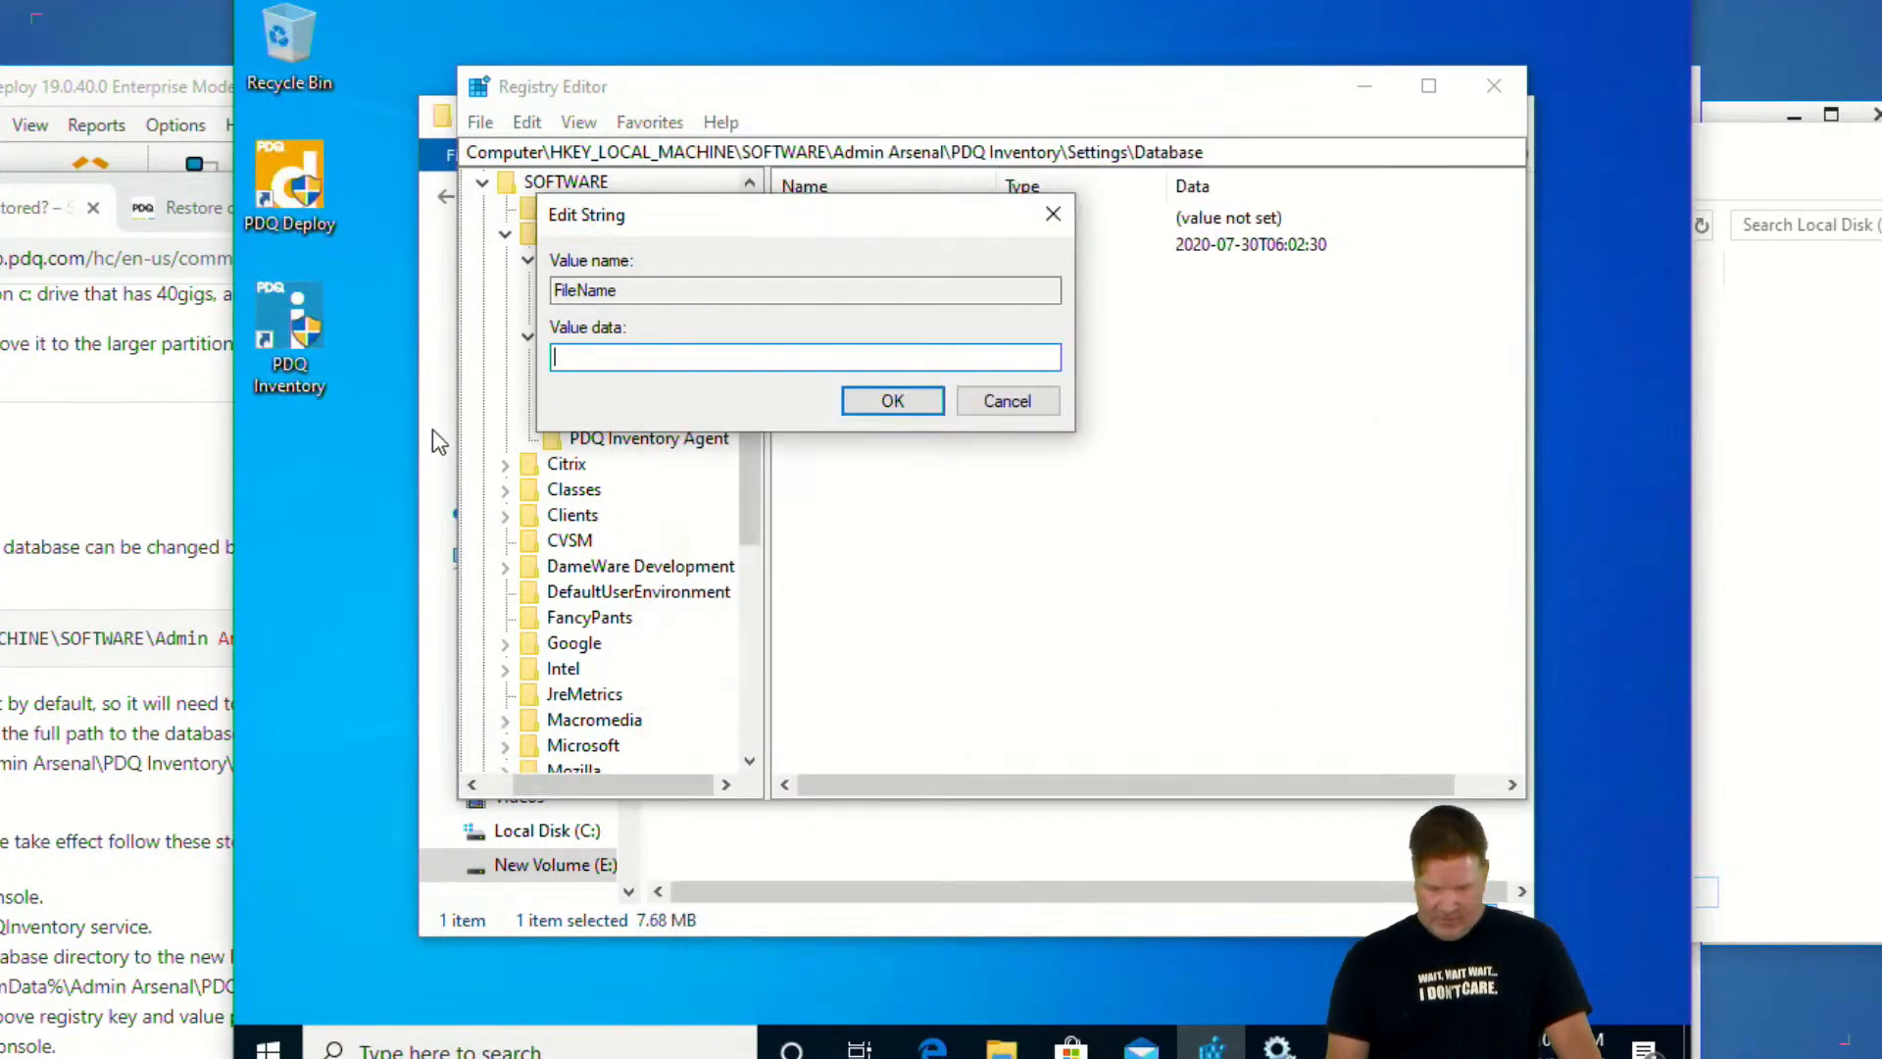
left_click(433, 427)
left_click(923, 197)
left_click(921, 198)
key("ctrl+a")
key("ctrl+c")
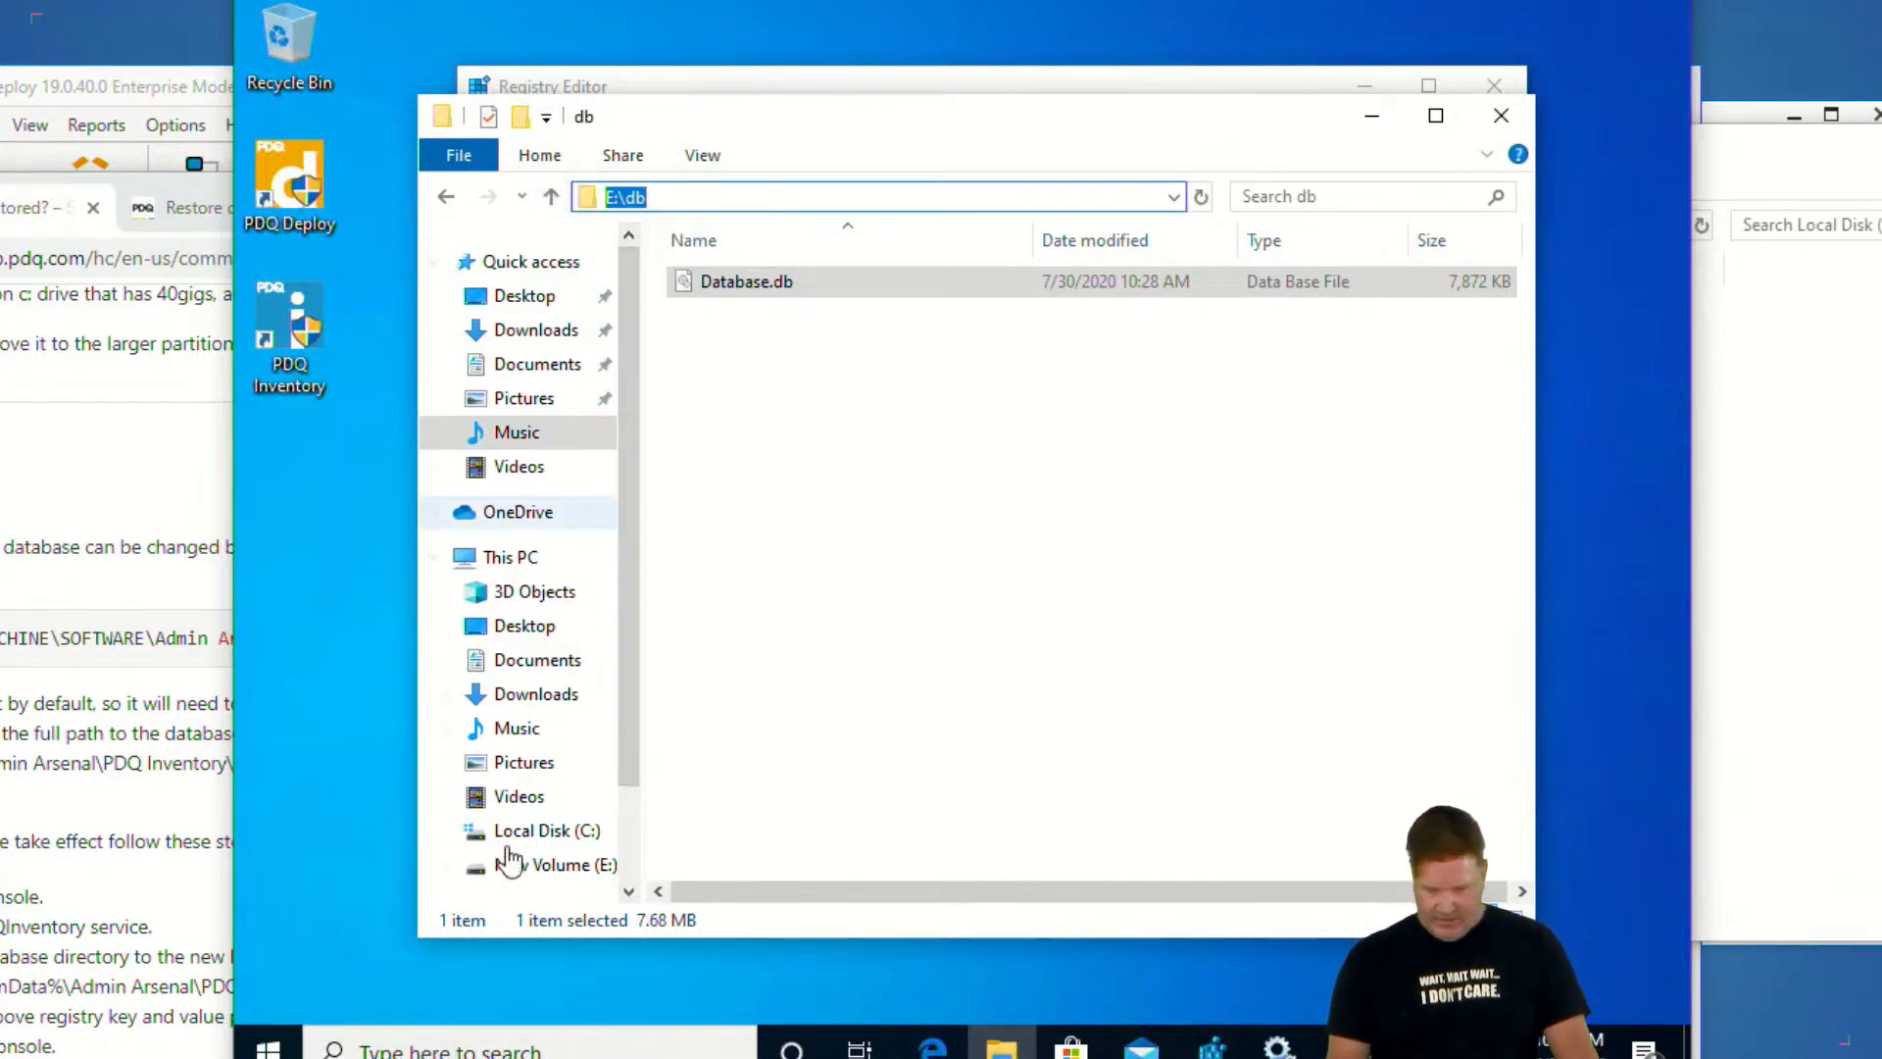
left_click(1213, 1047)
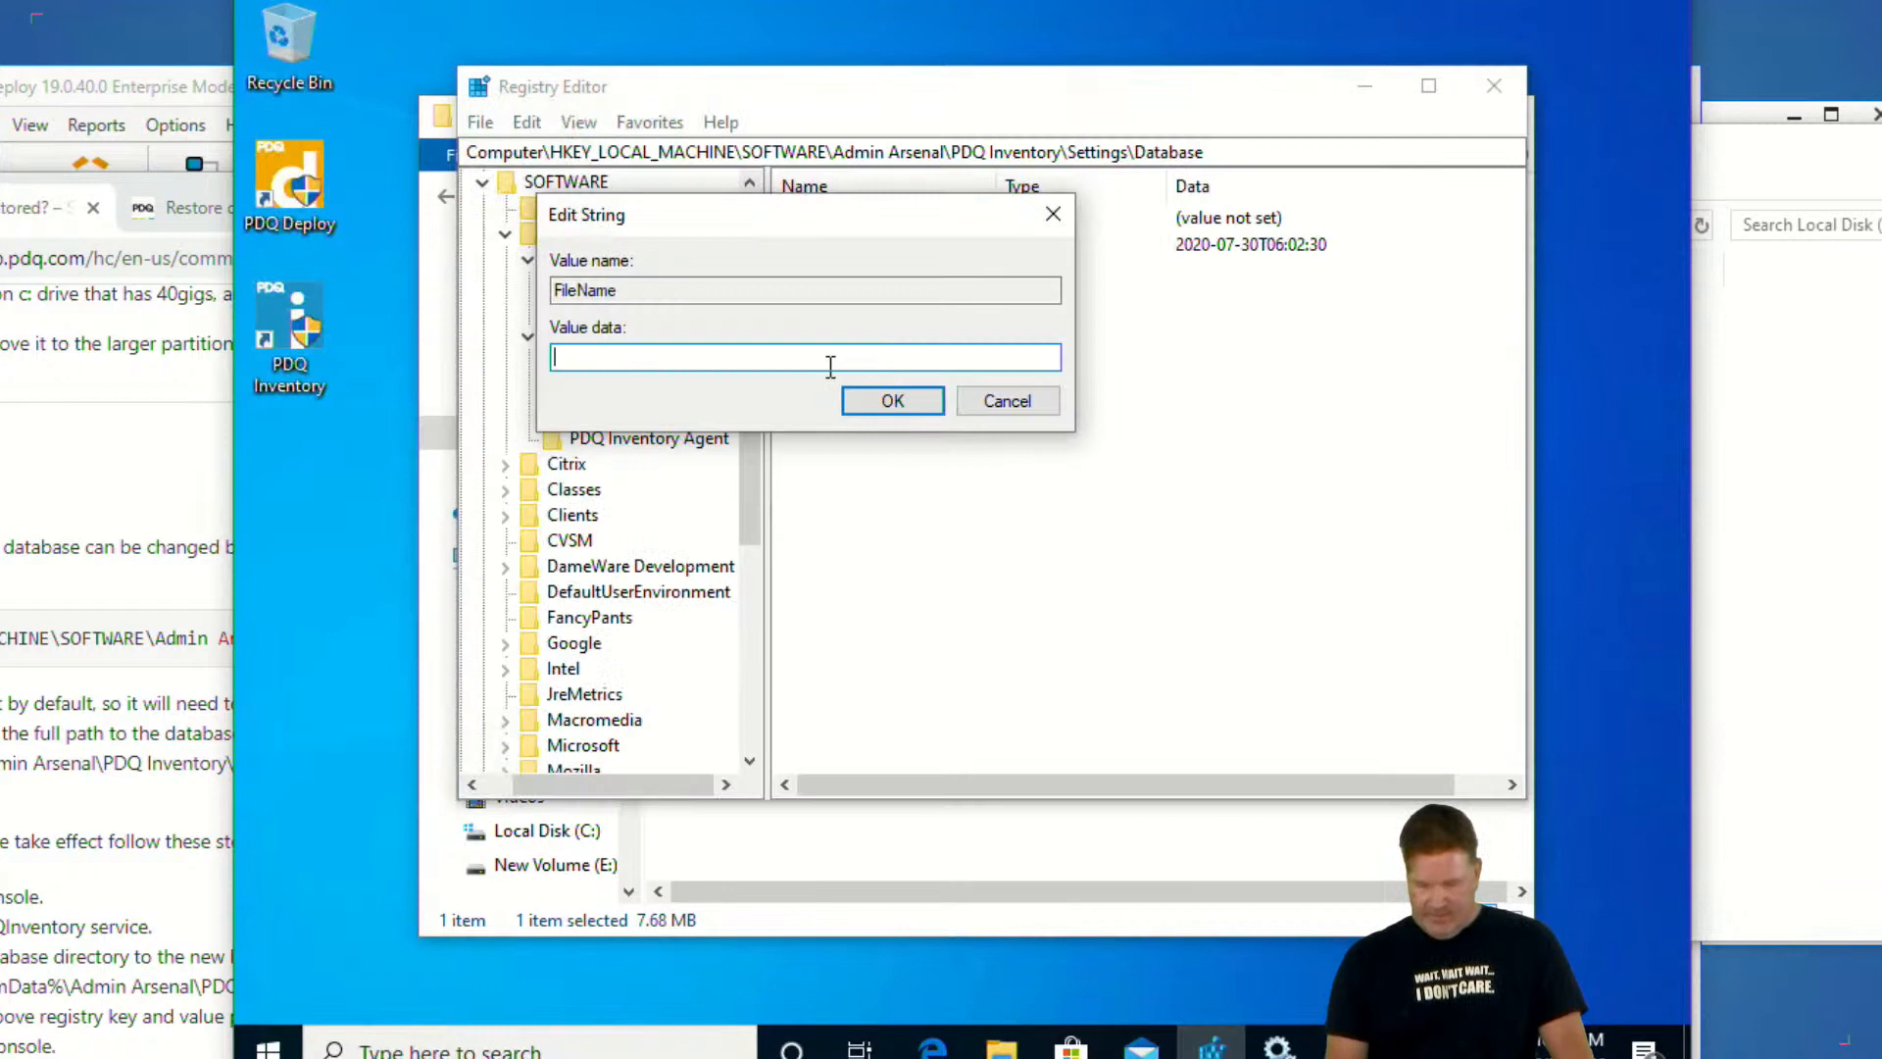
key("ctrl+v")
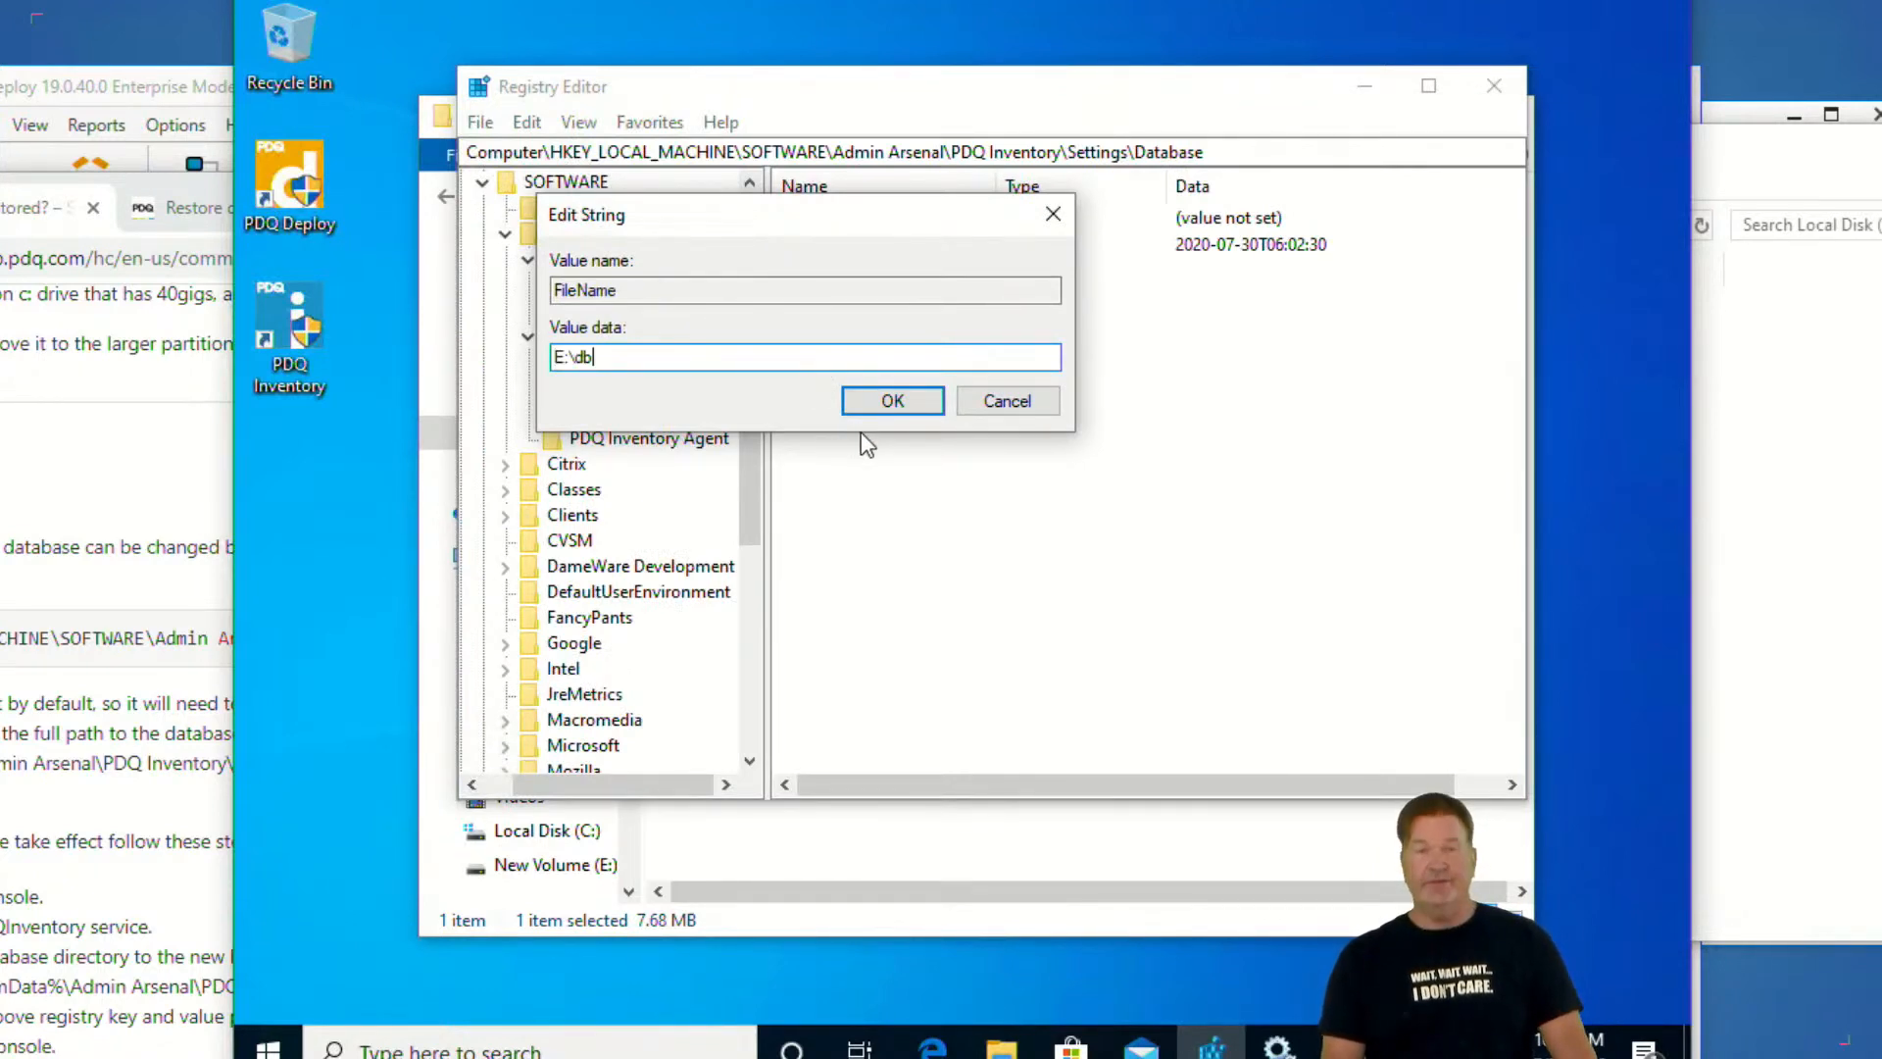
left_click(893, 401)
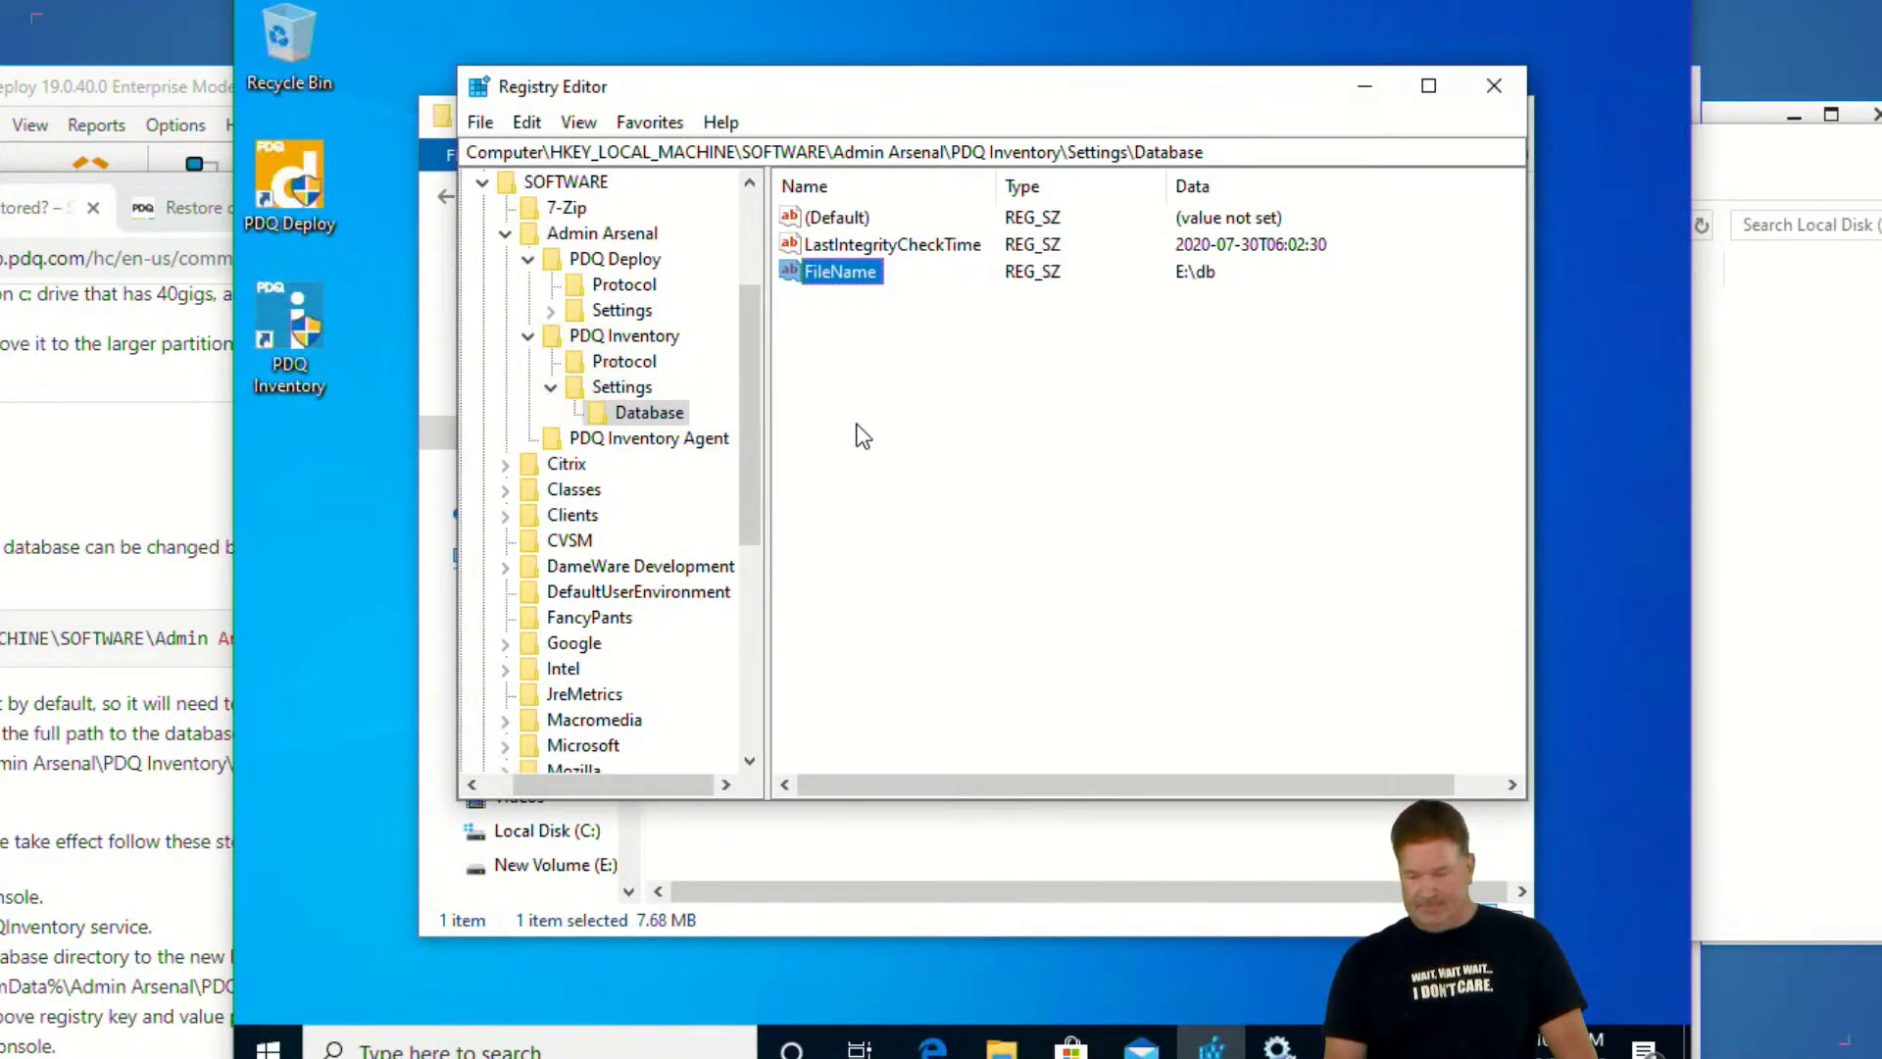
Close Registry Editor and File Explorer, and try to launch the PDQ Inventory console
left_click(1492, 89)
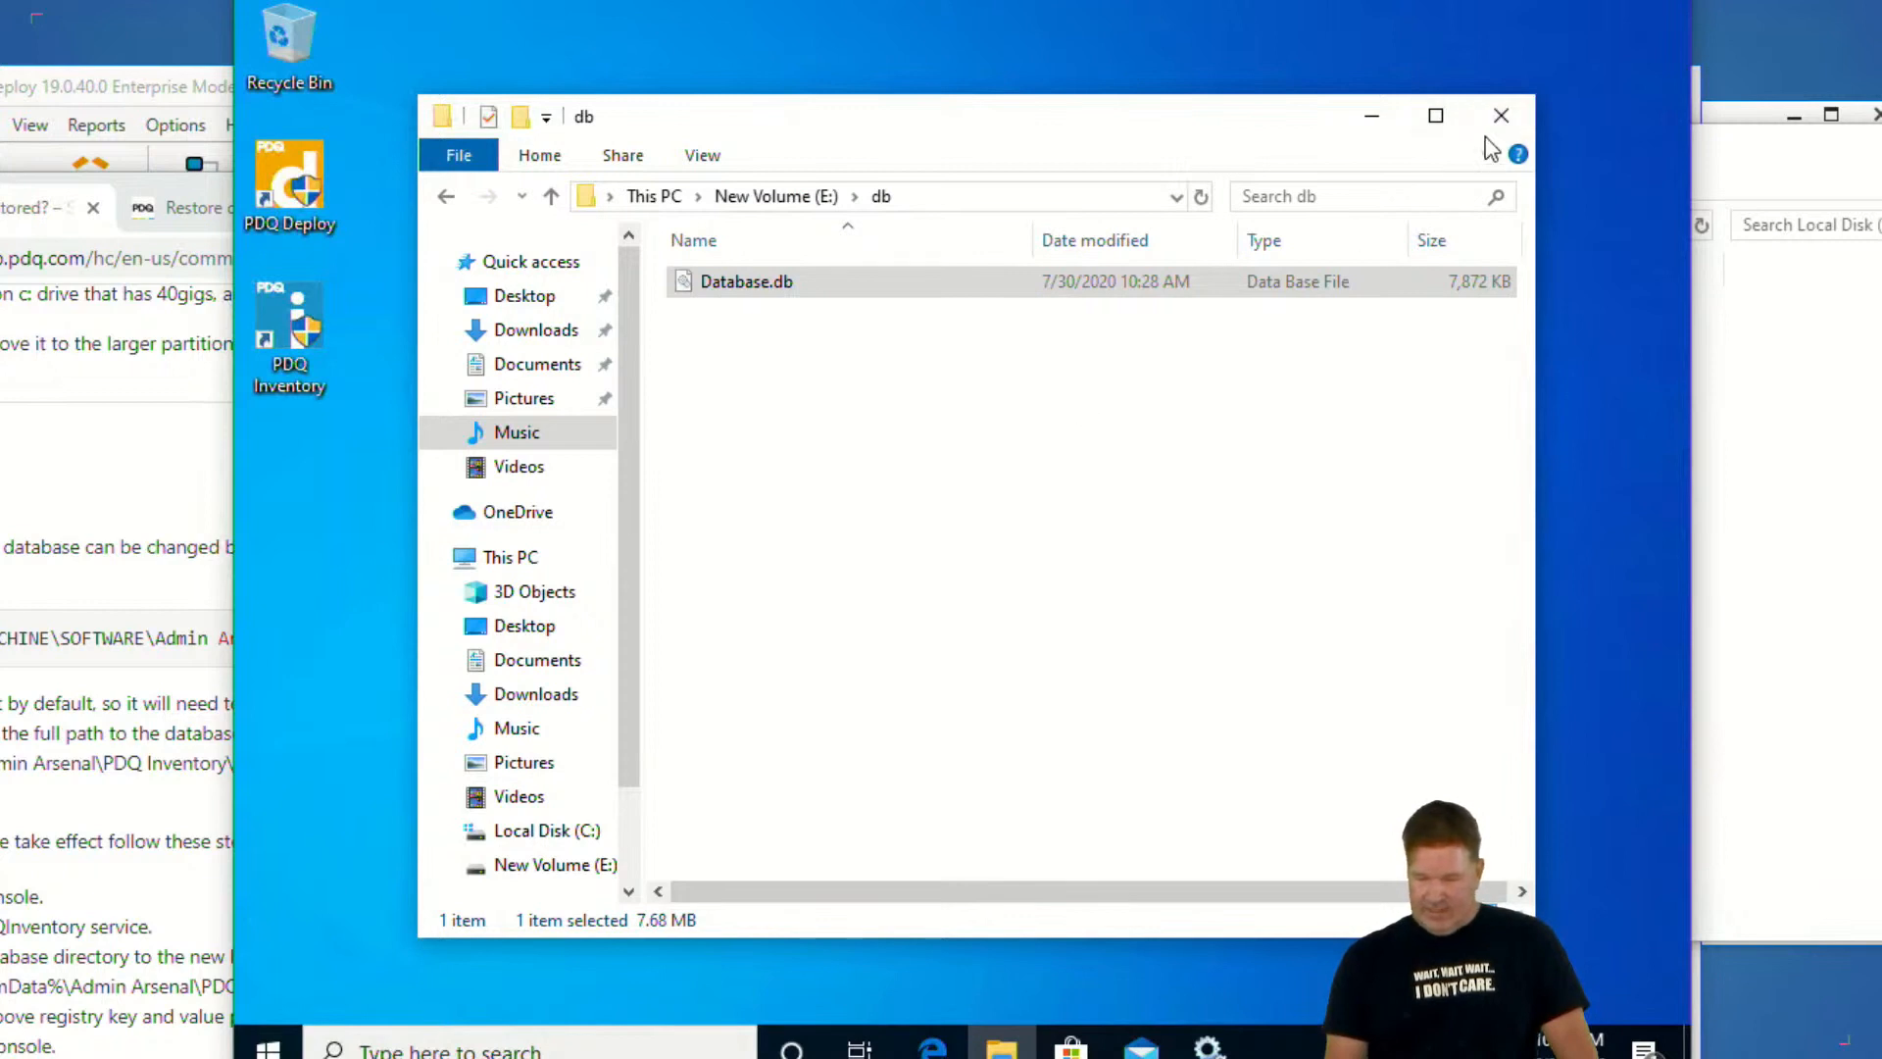
left_click(1495, 117)
double_click(299, 328)
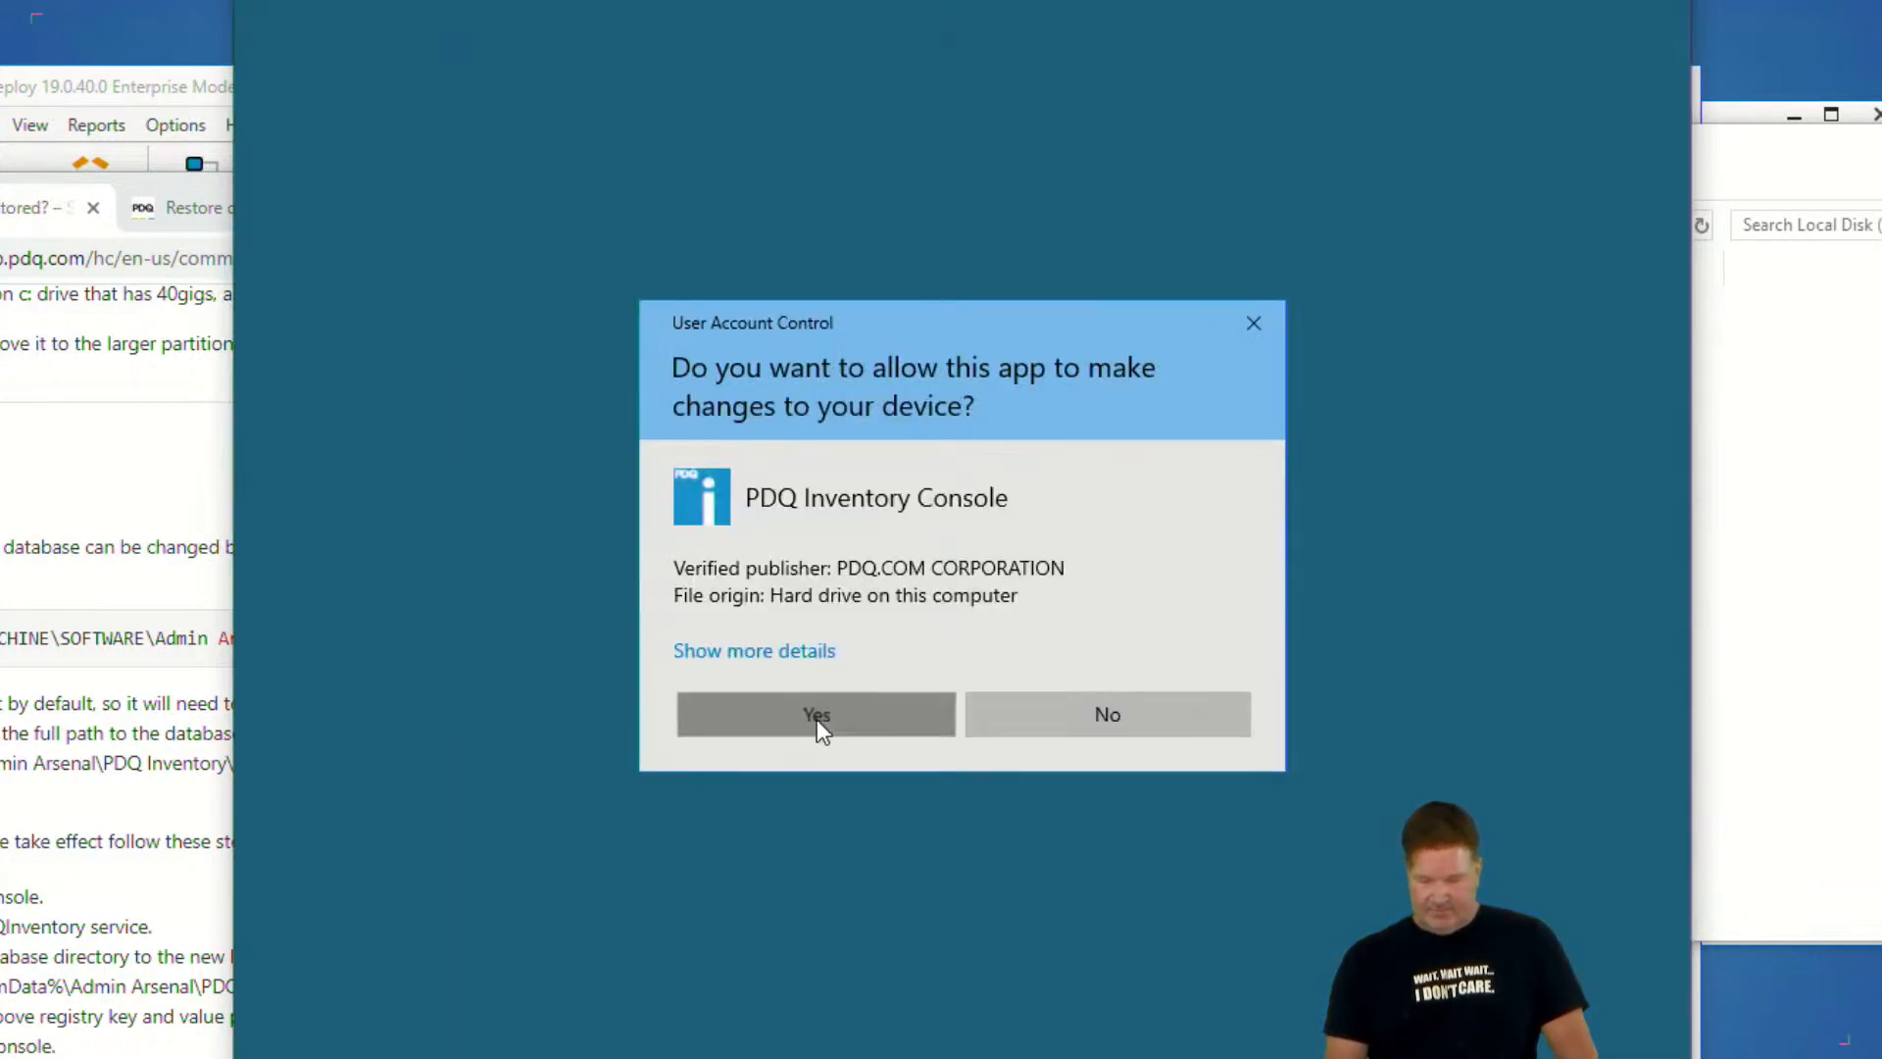
left_click(817, 719)
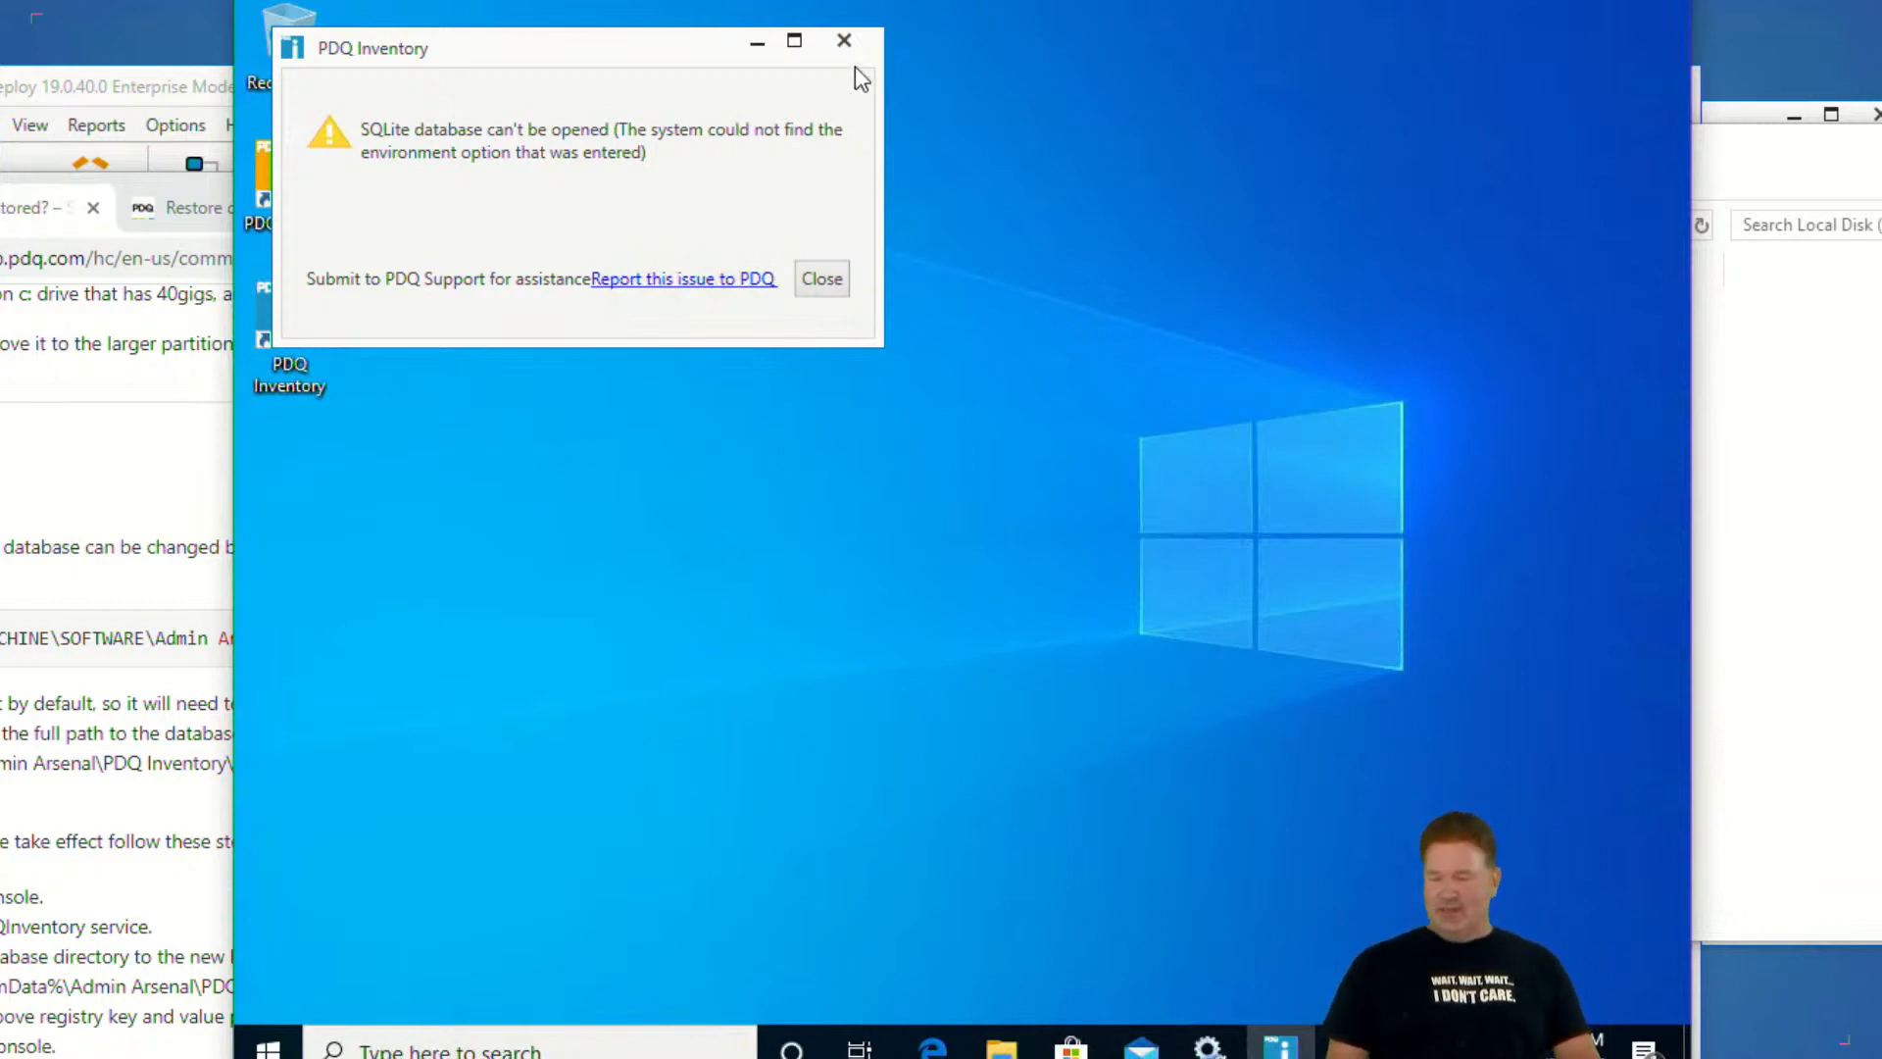
left_click(841, 284)
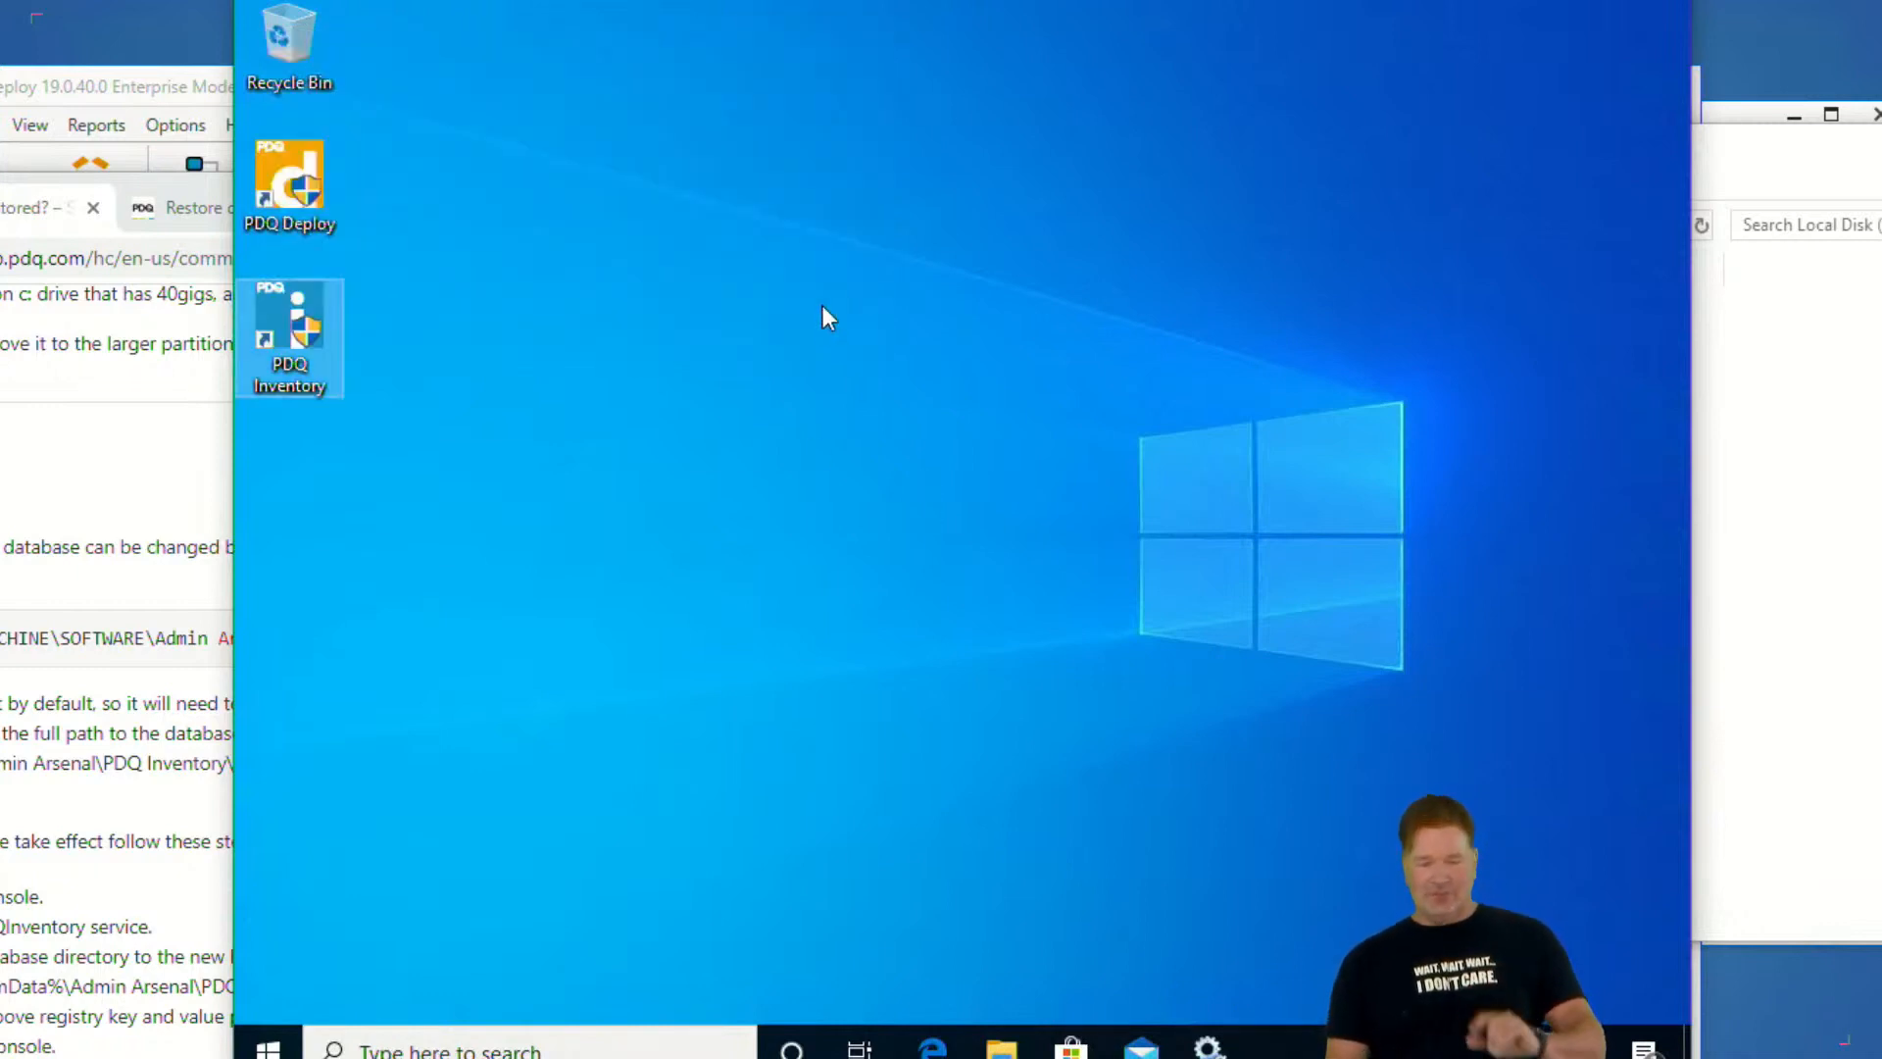
Reopen Registry Editor, extend the FileName value's data to E:\db\database.db and close the editor
left_click(267, 1045)
type("re")
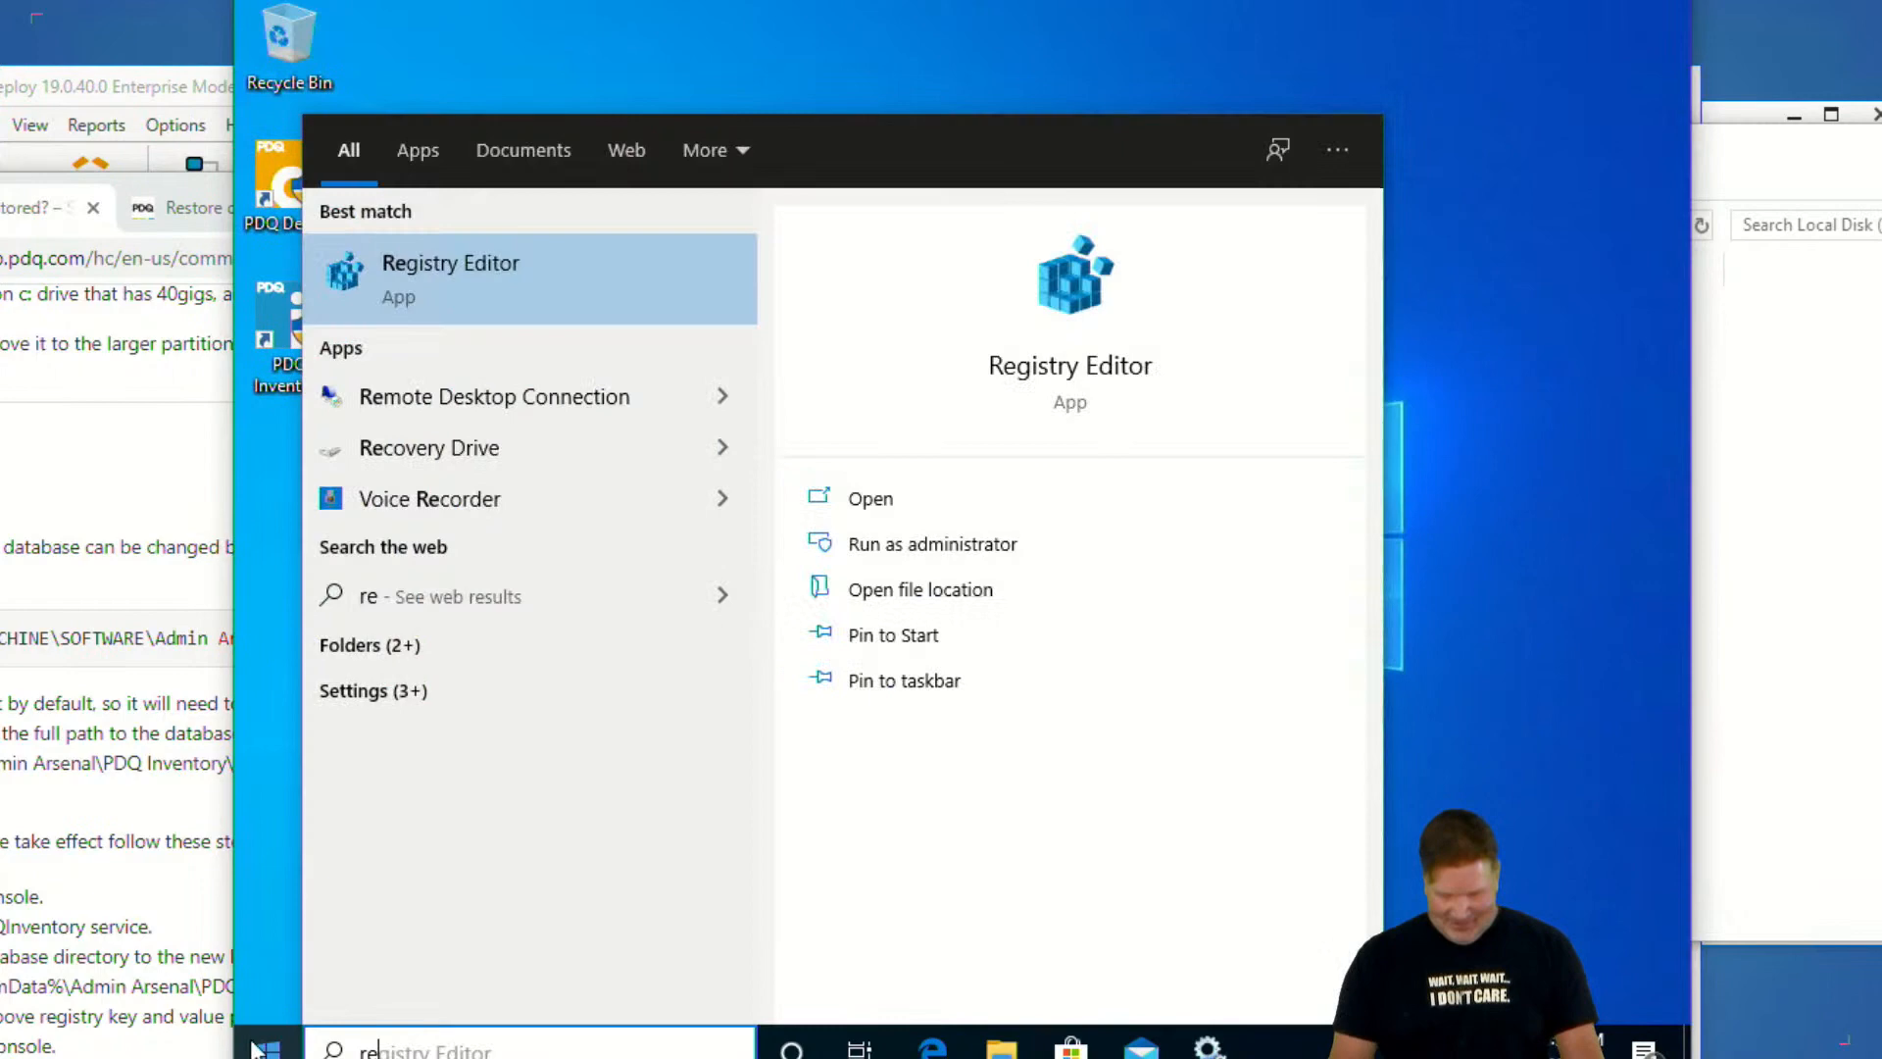
left_click(447, 271)
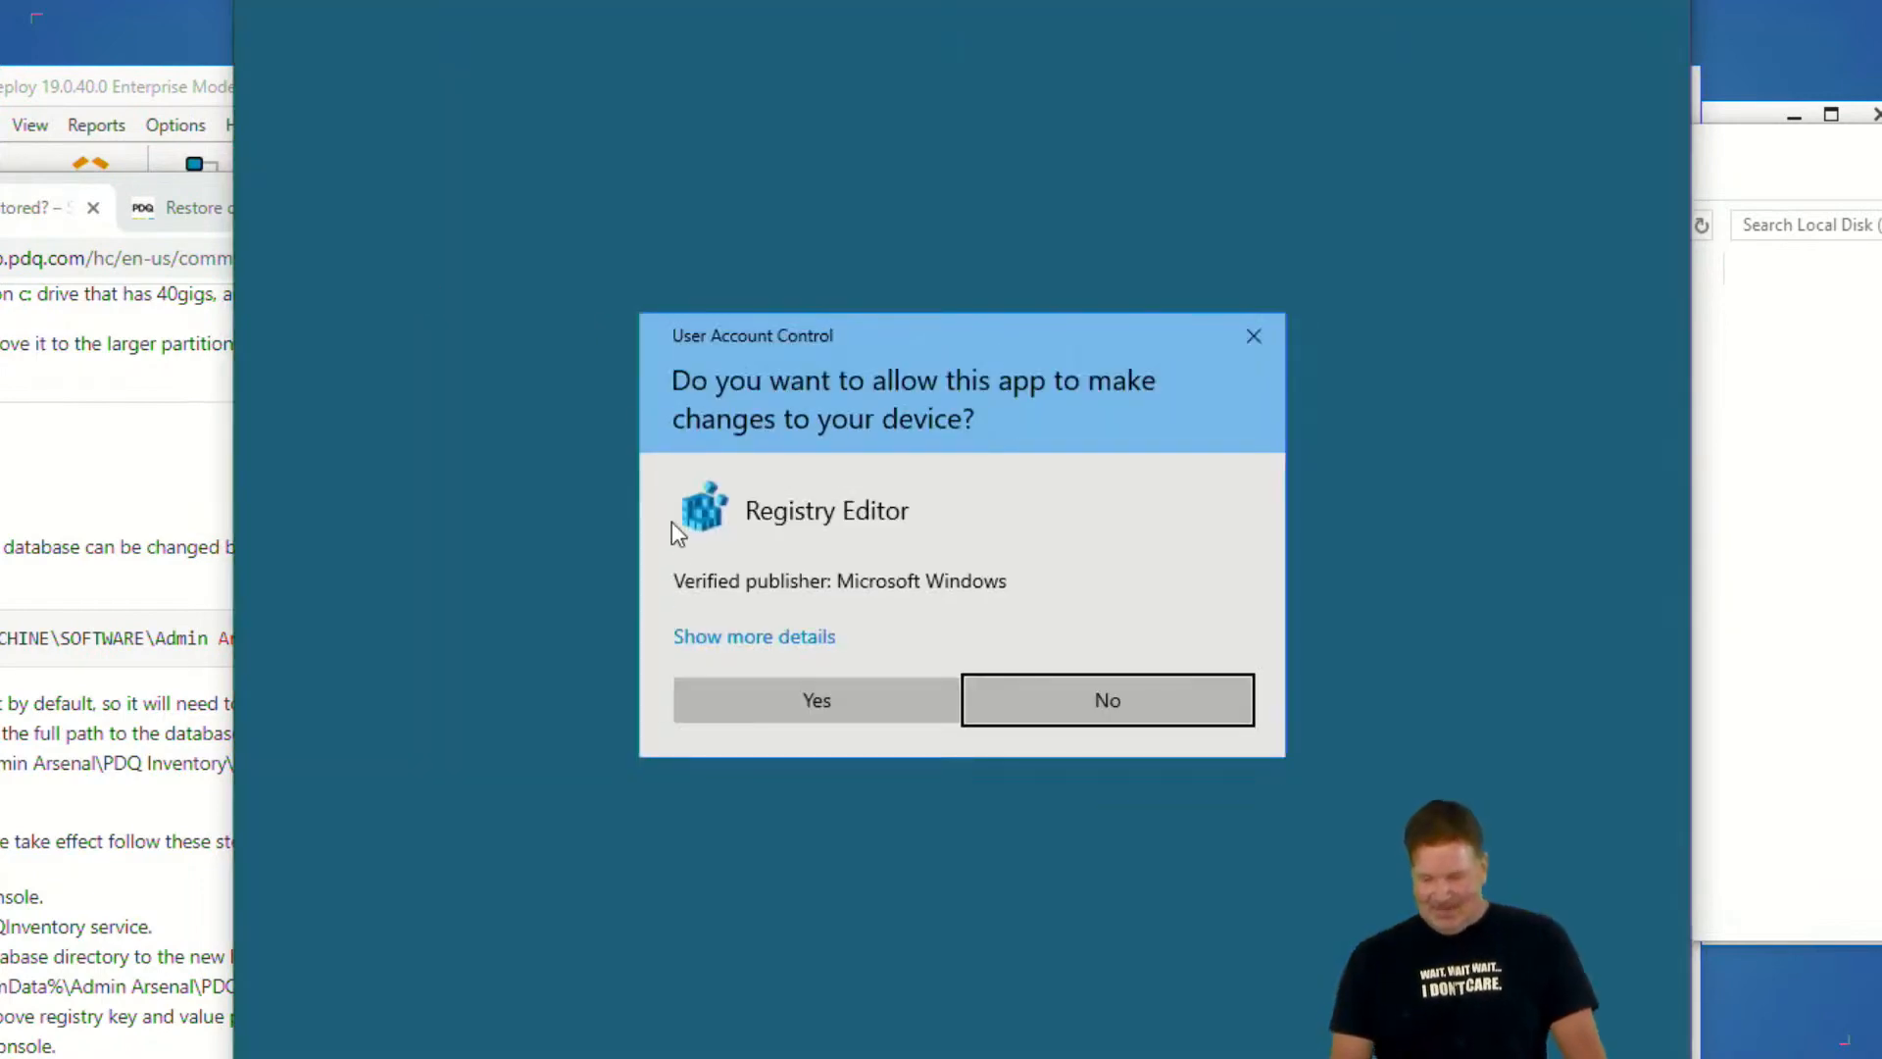
left_click(767, 702)
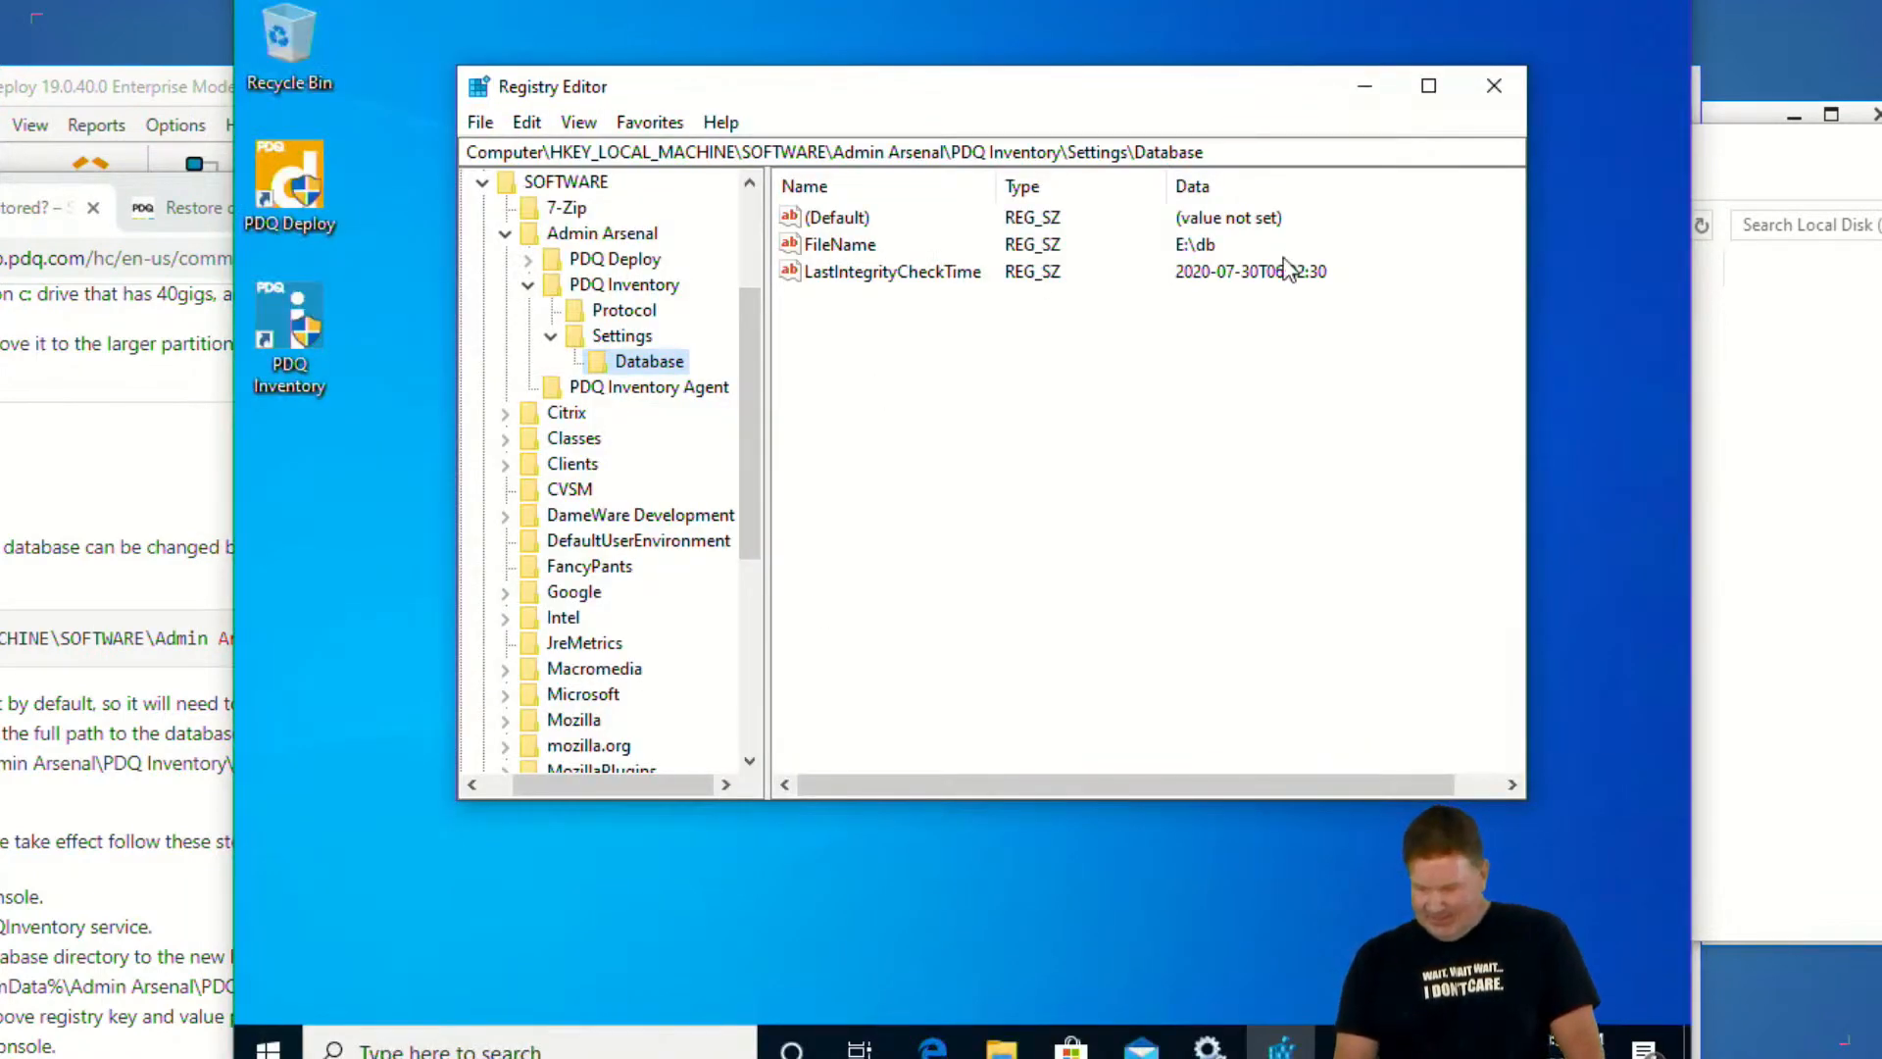
double_click(831, 247)
left_click(666, 357)
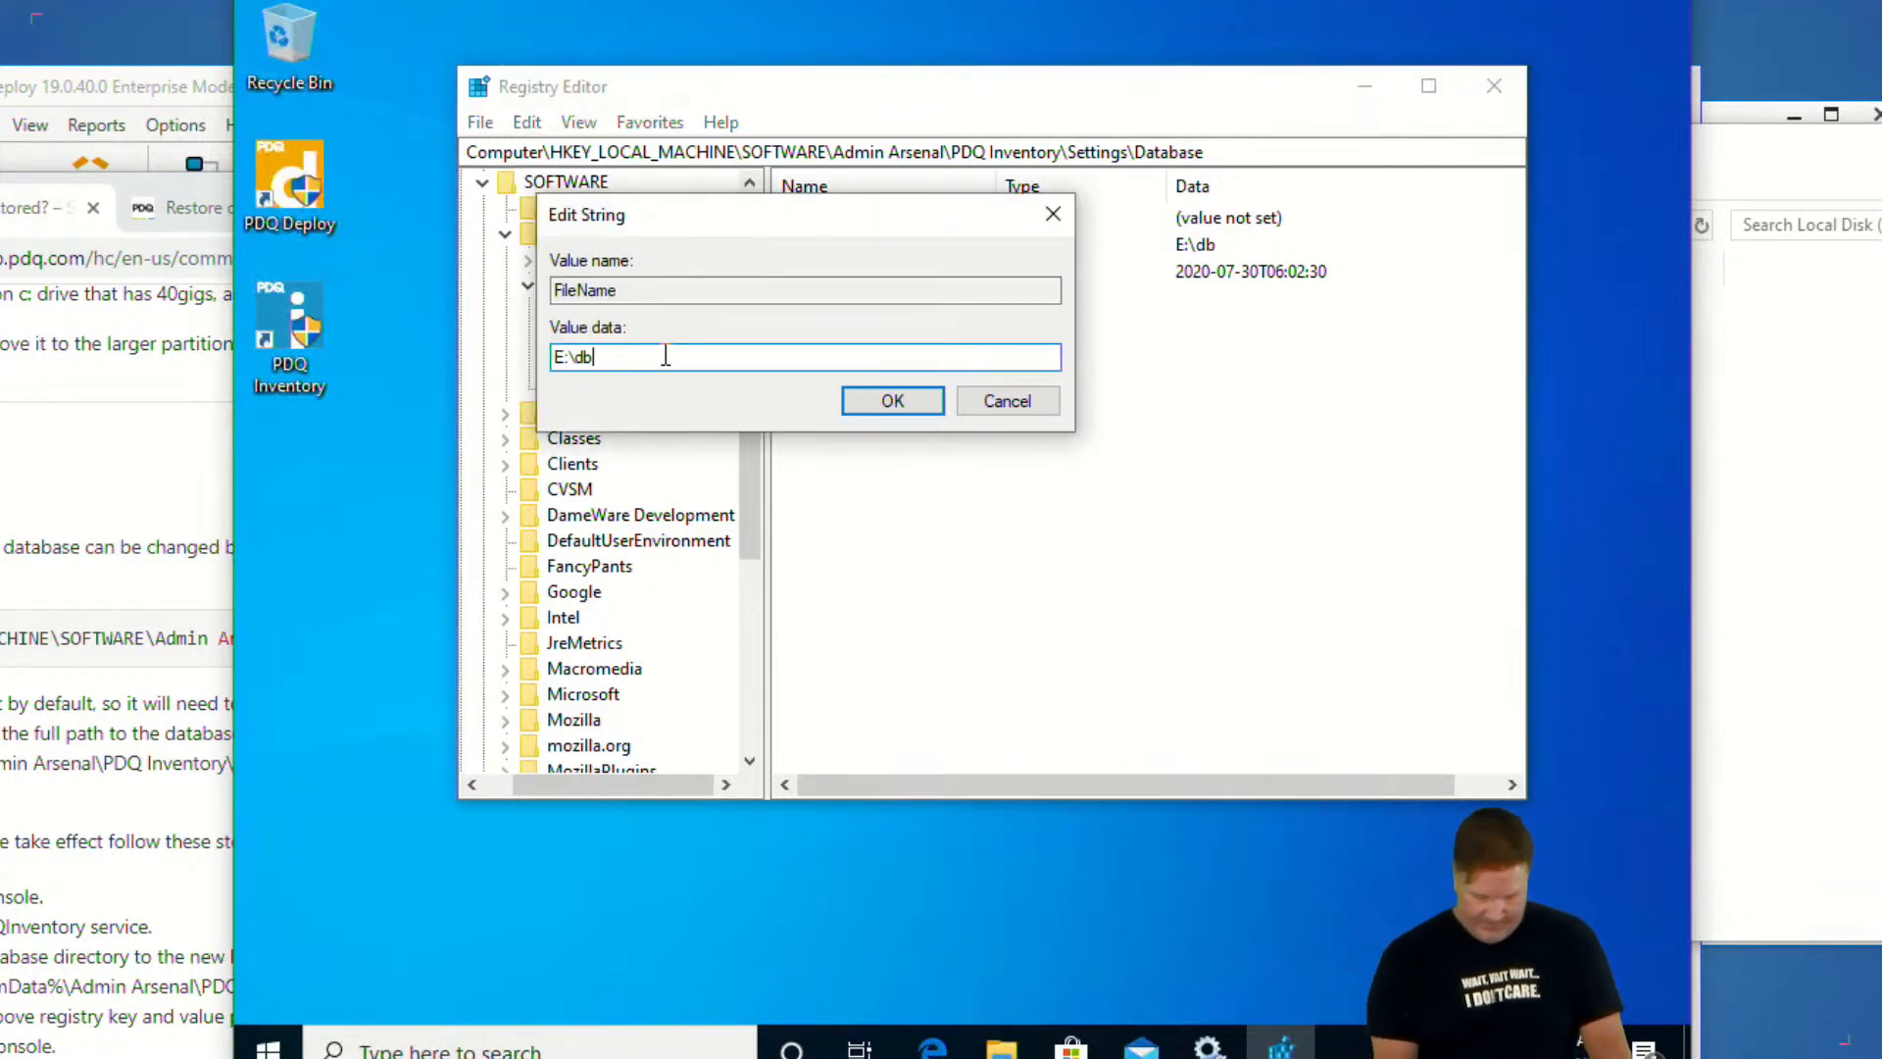
type("\\database.db")
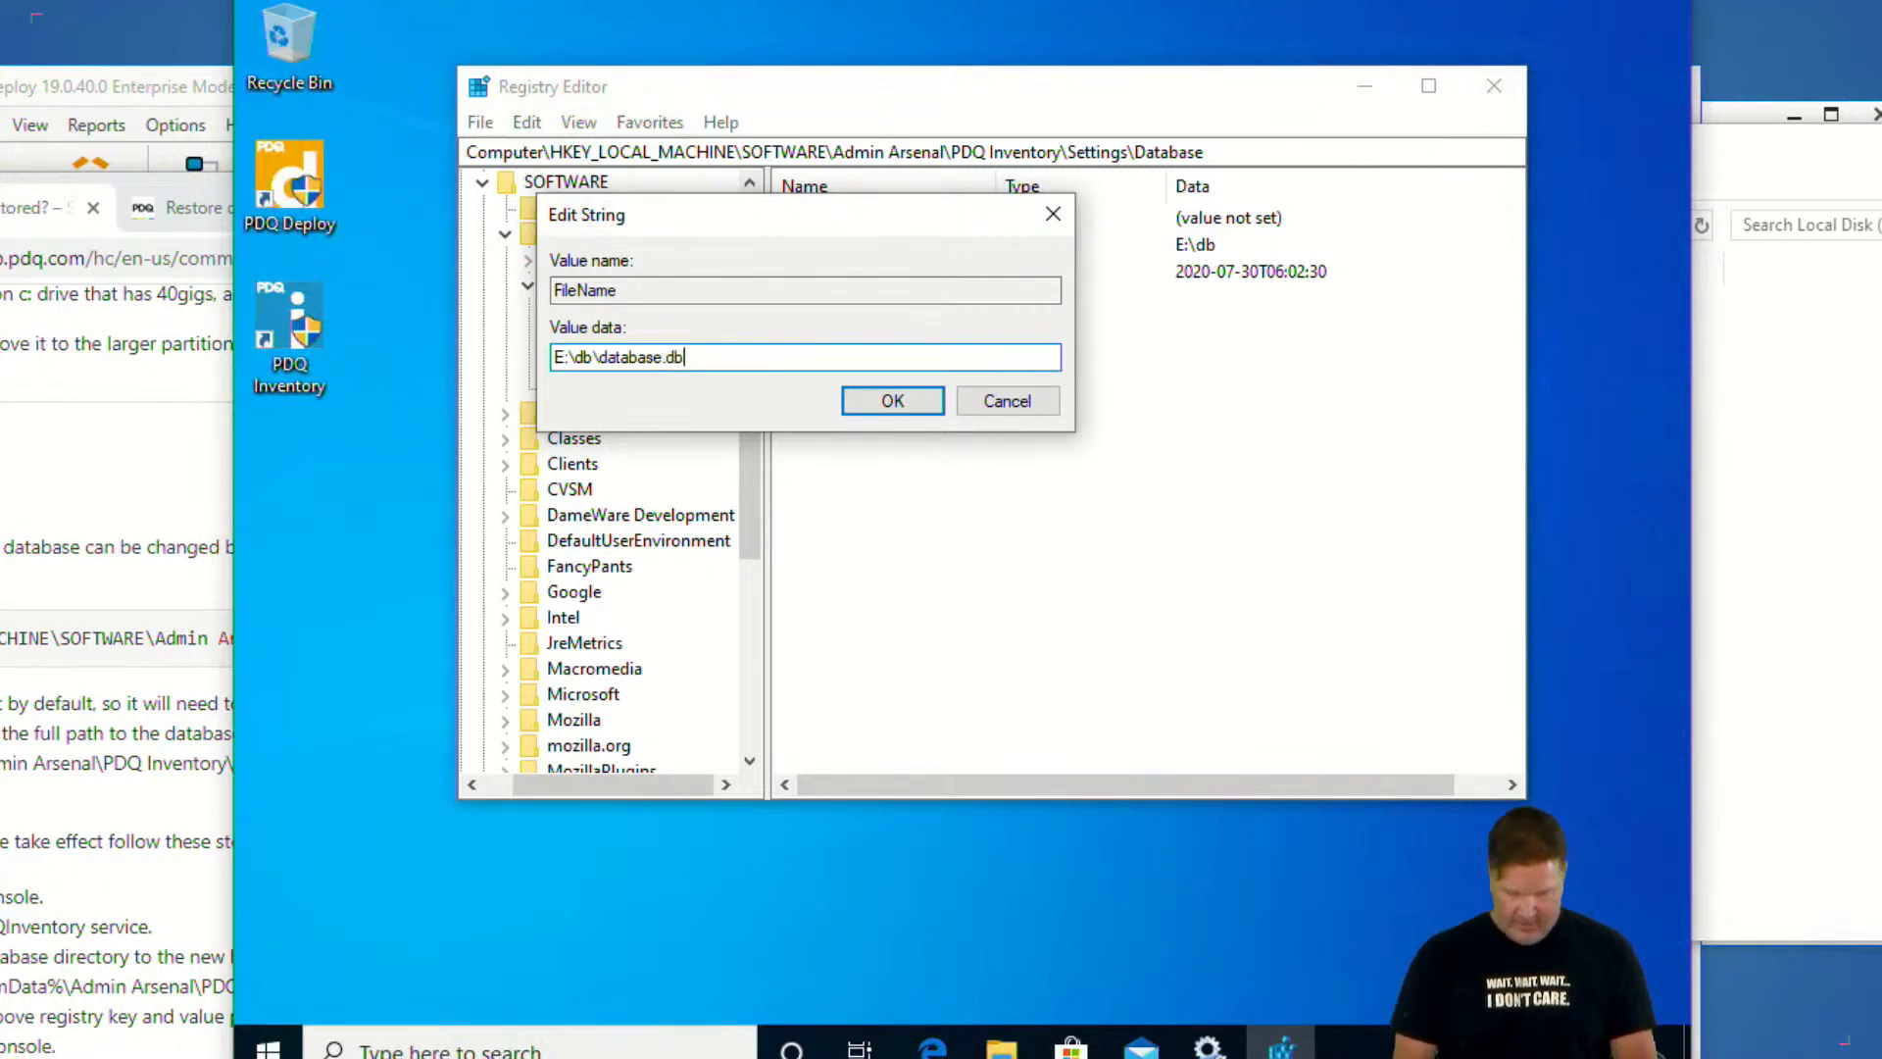
left_click(890, 401)
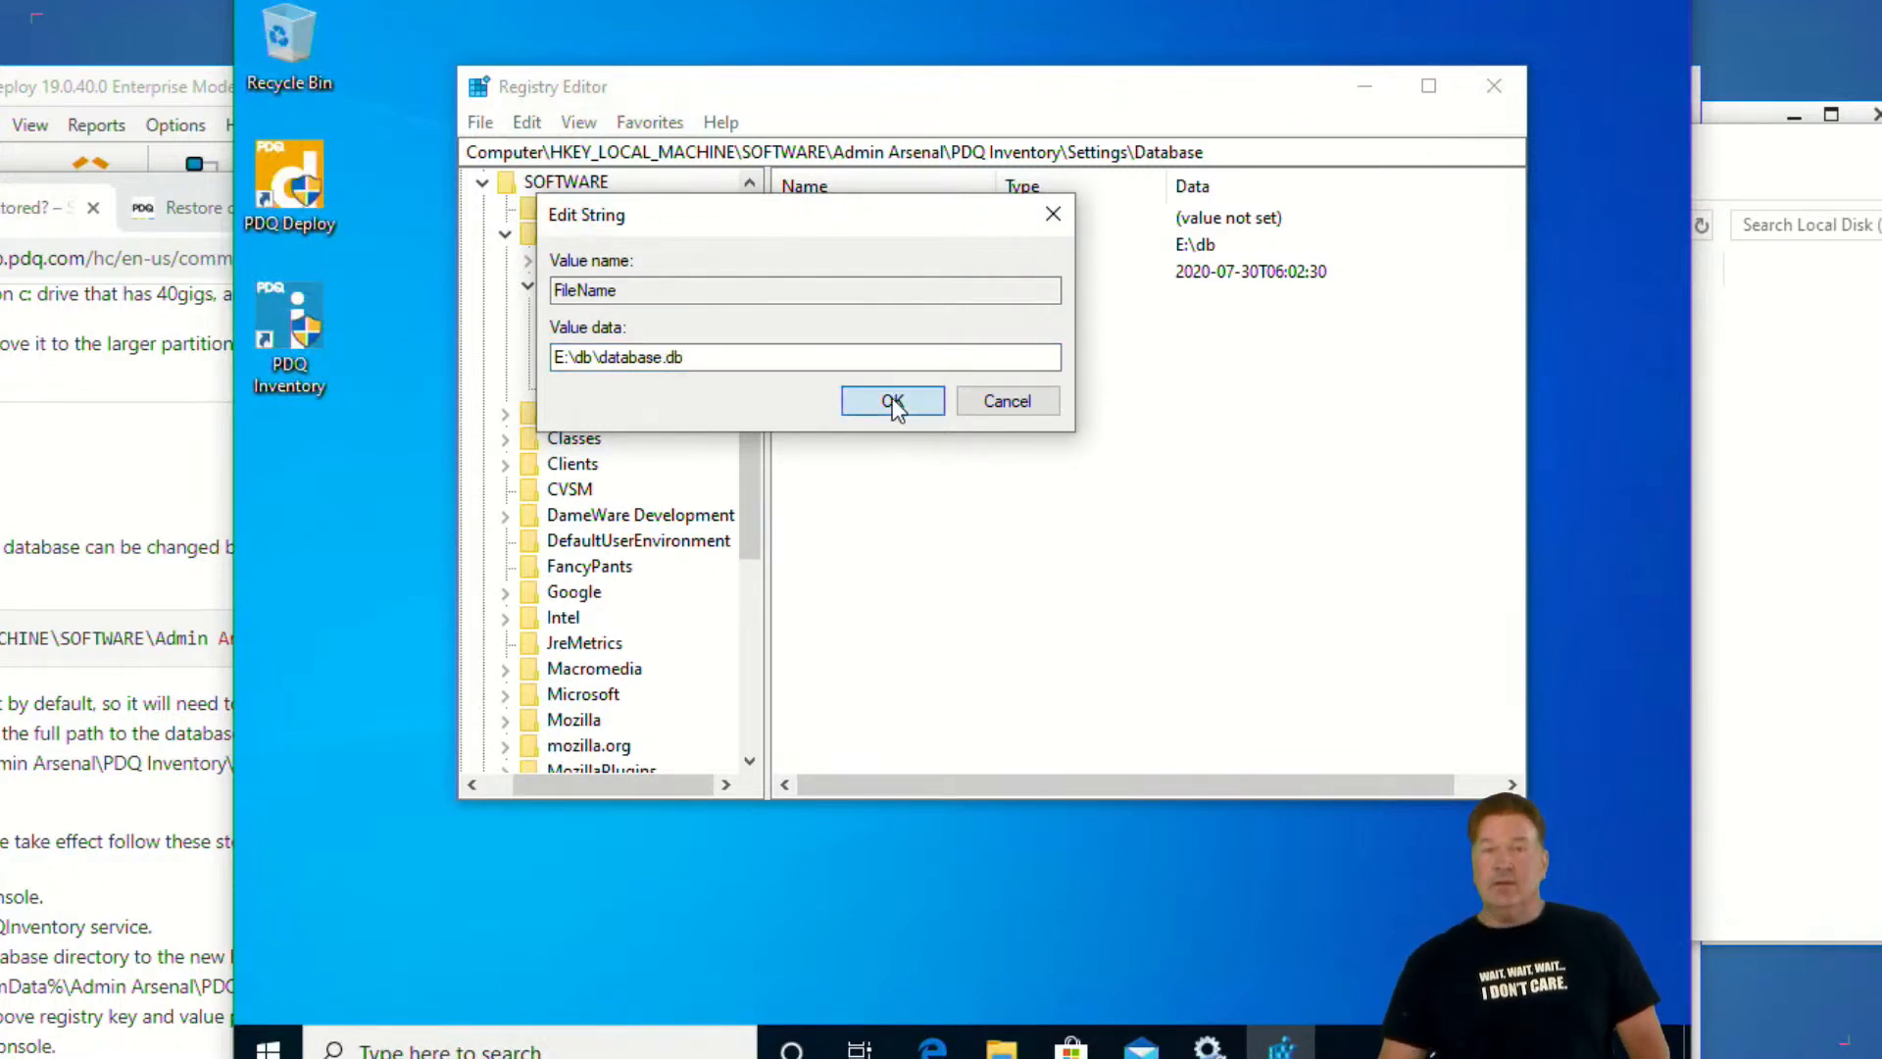
left_click(1493, 86)
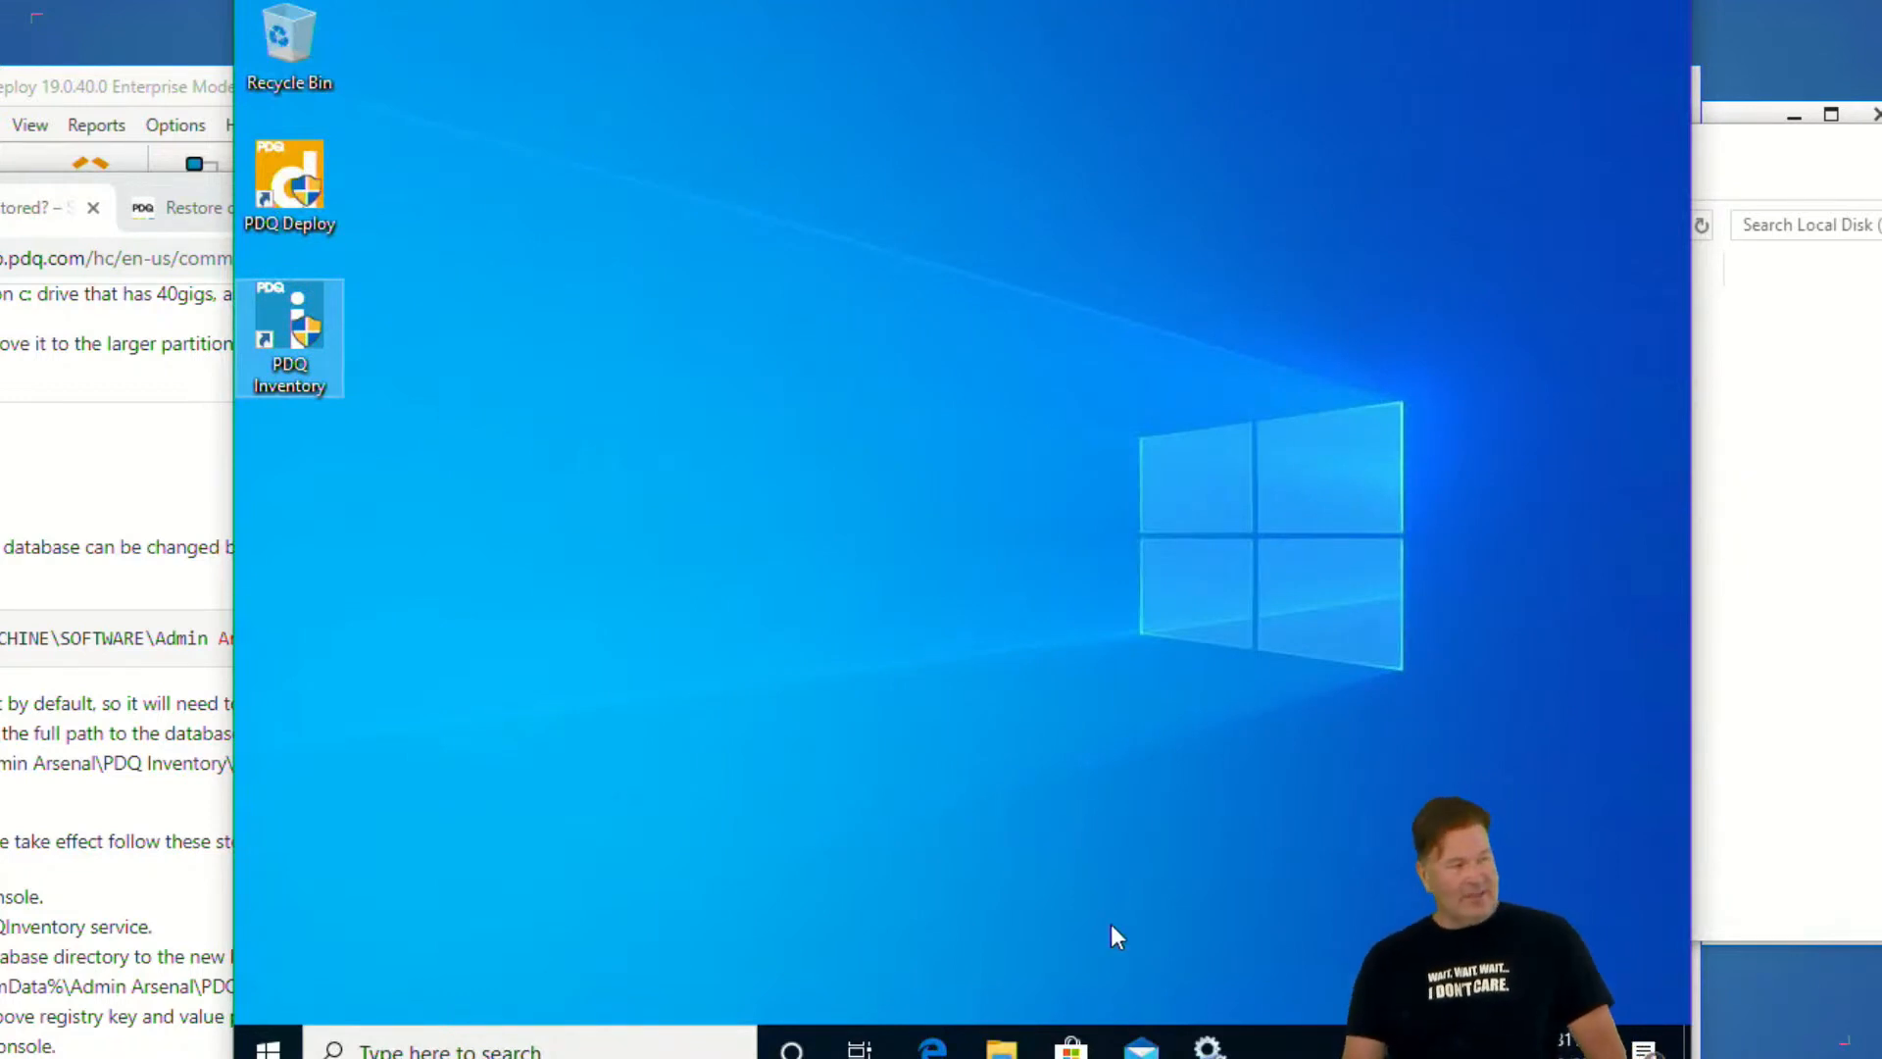
Launch PDQ Inventory, check the database path in the Database preferences and close the console
double_click(297, 323)
left_click(802, 713)
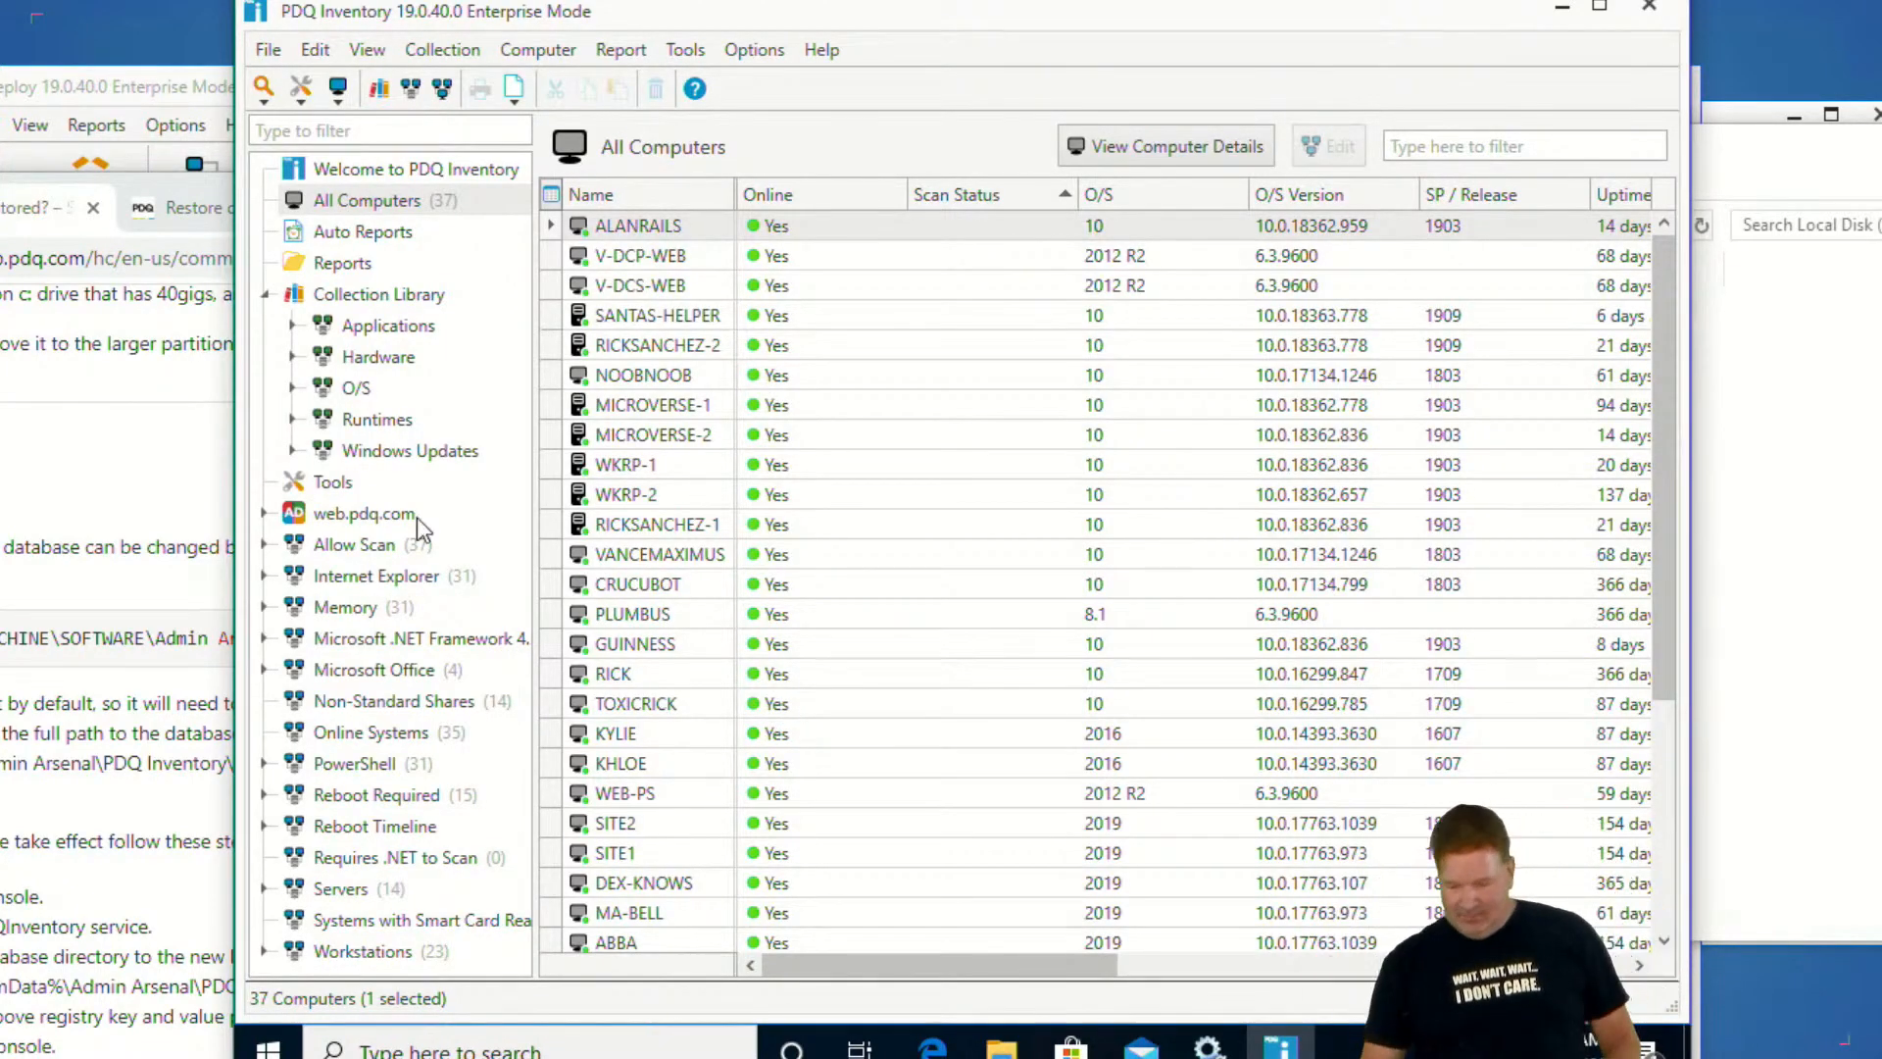
left_click(779, 53)
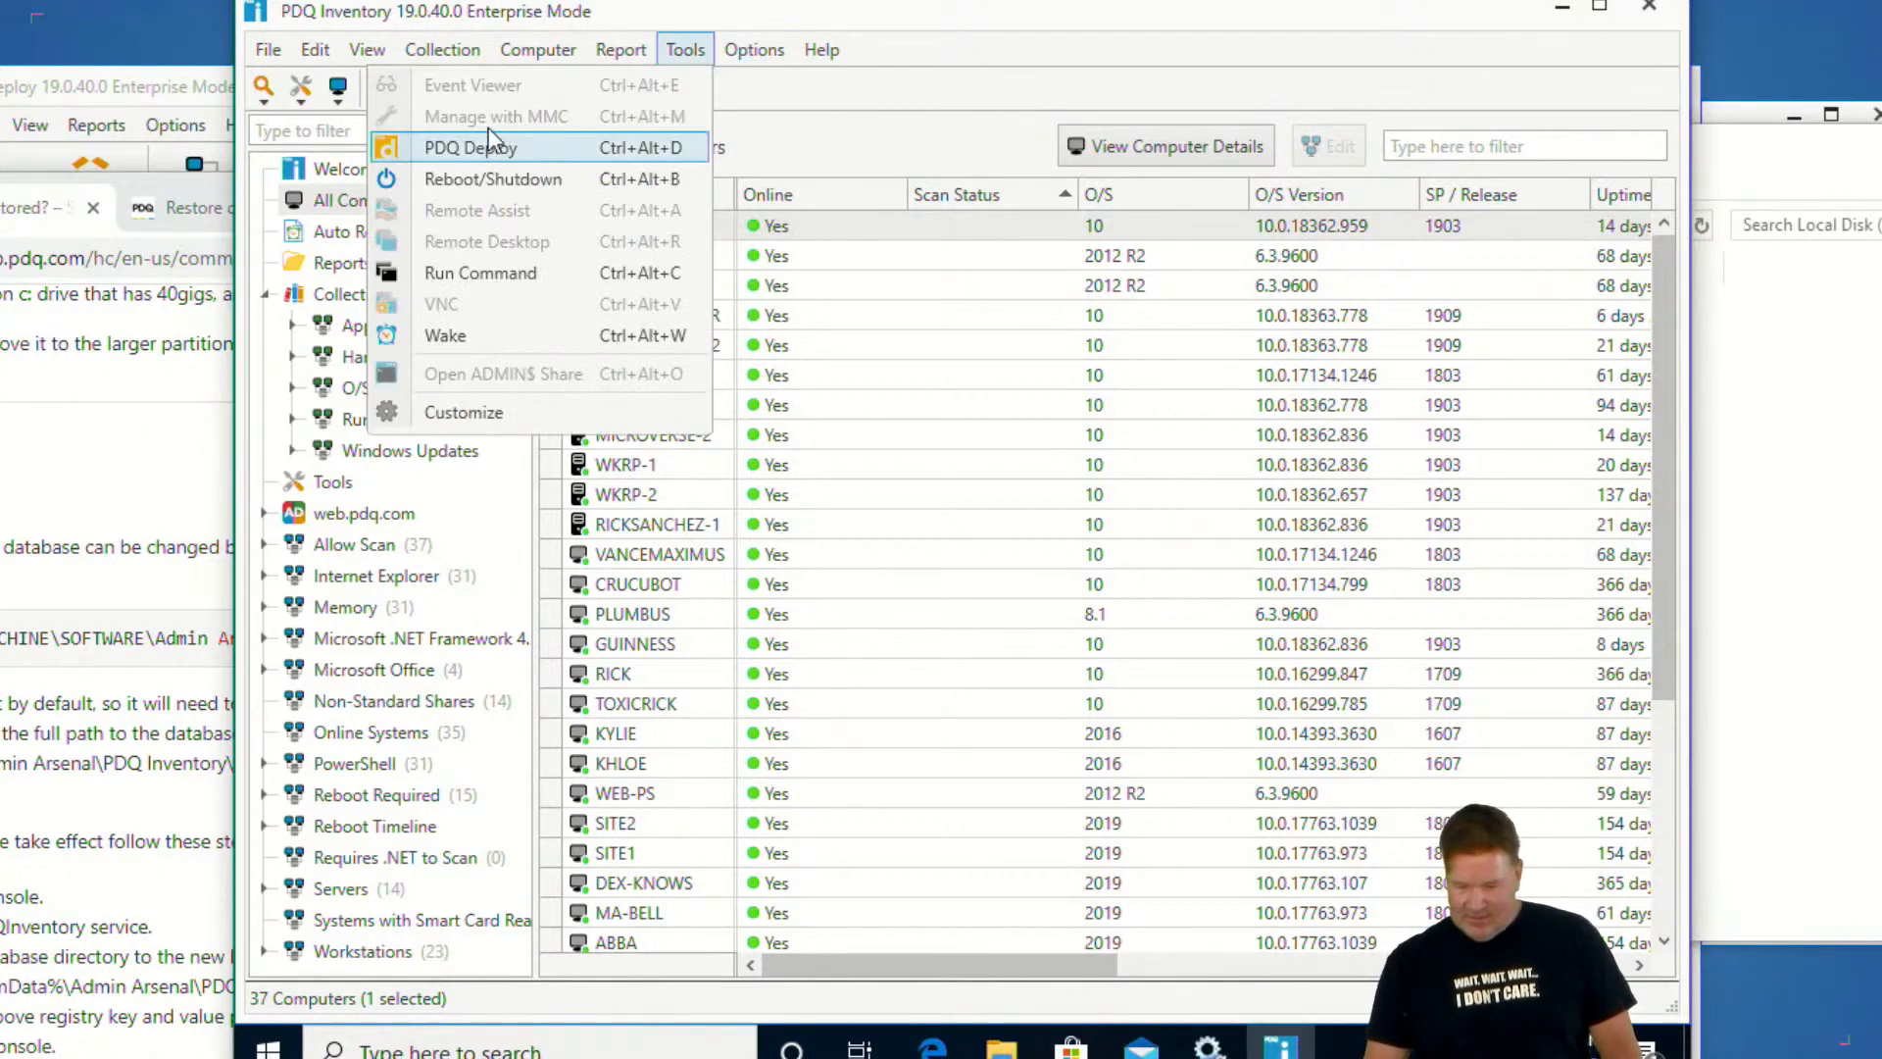
mouse_move(751, 56)
left_click(529, 357)
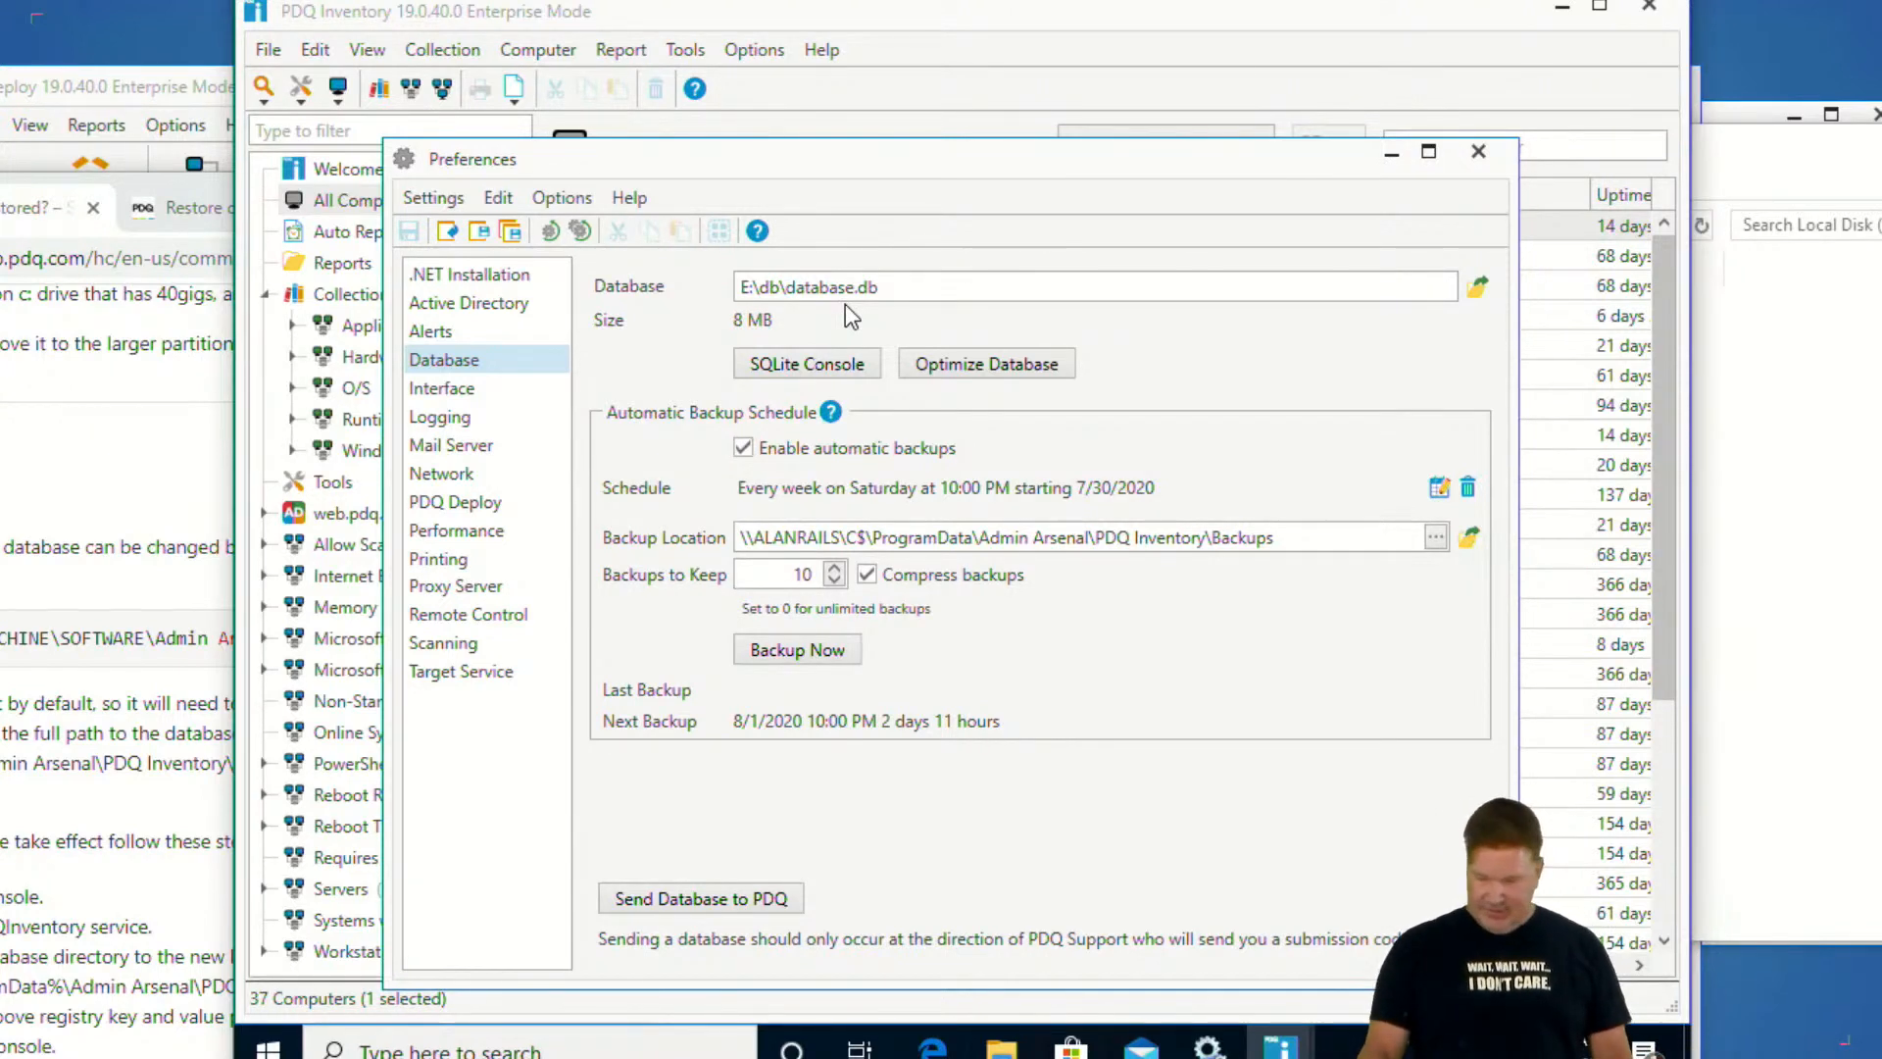
left_click_drag(728, 310, 946, 333)
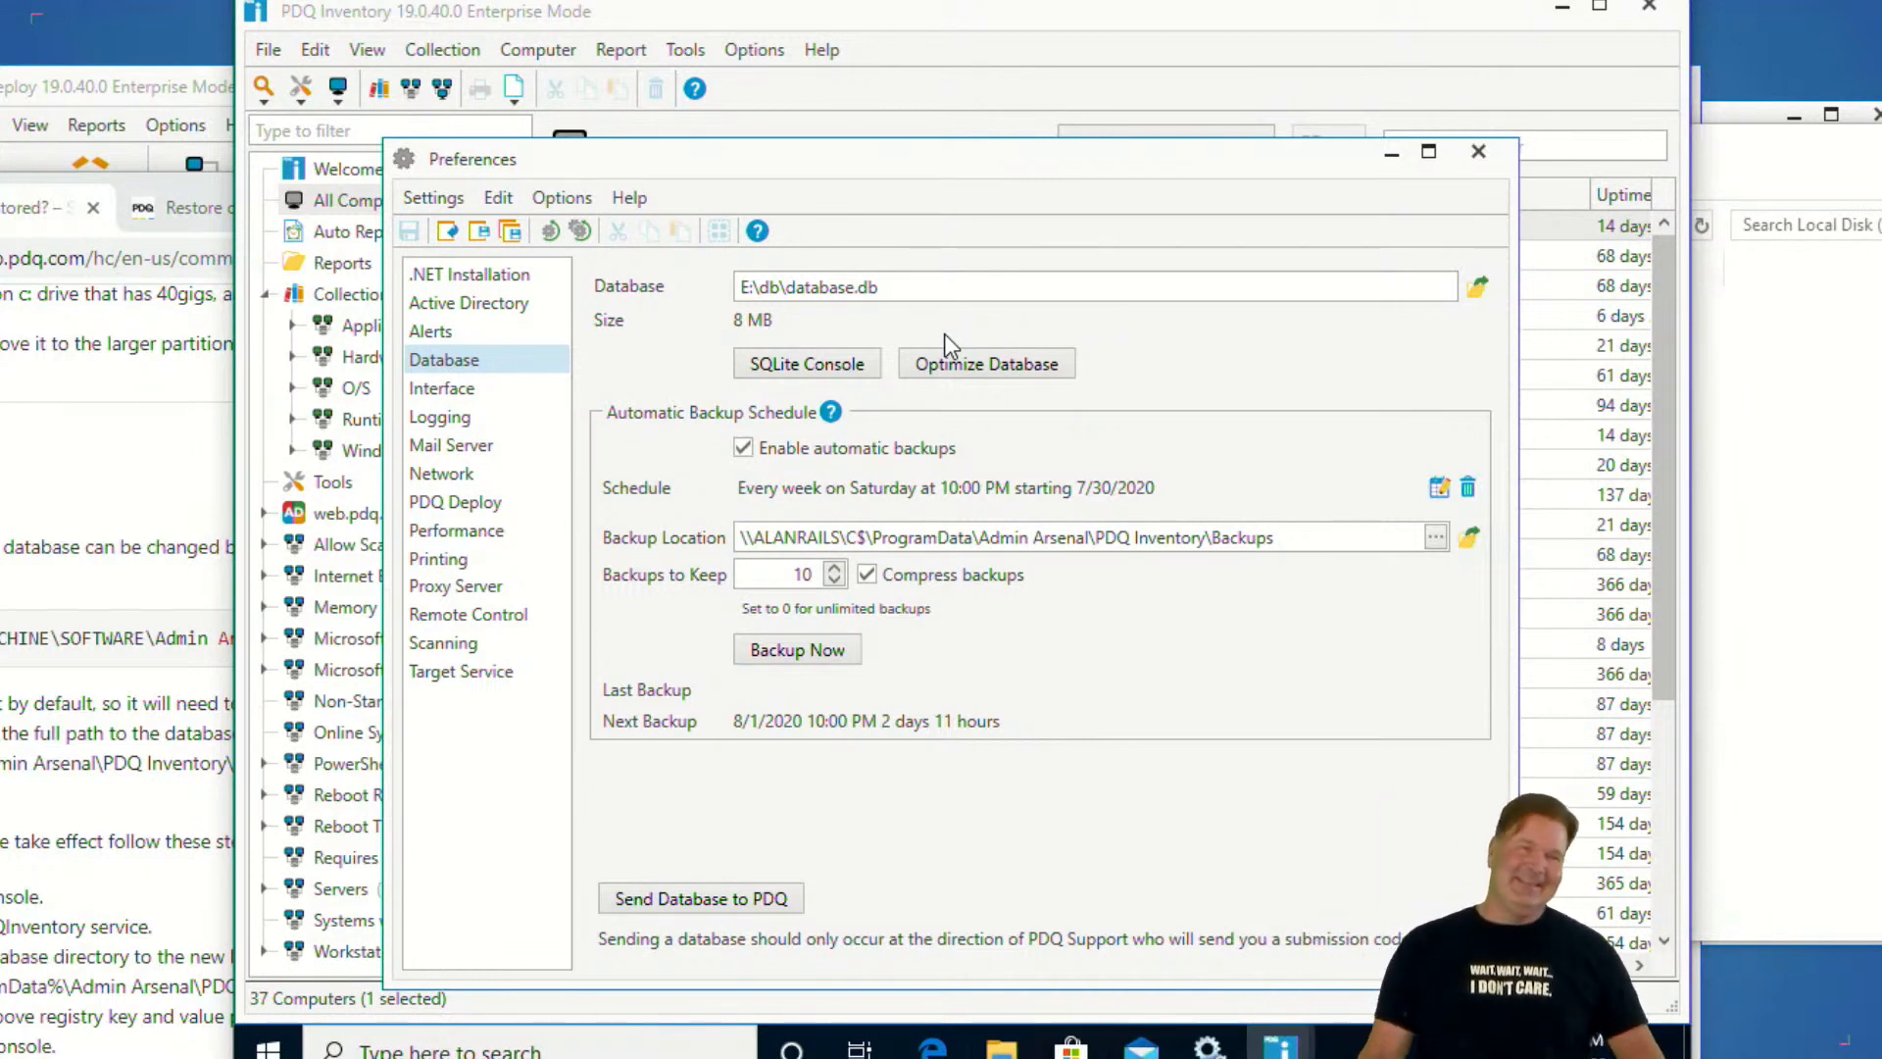
left_click(1478, 152)
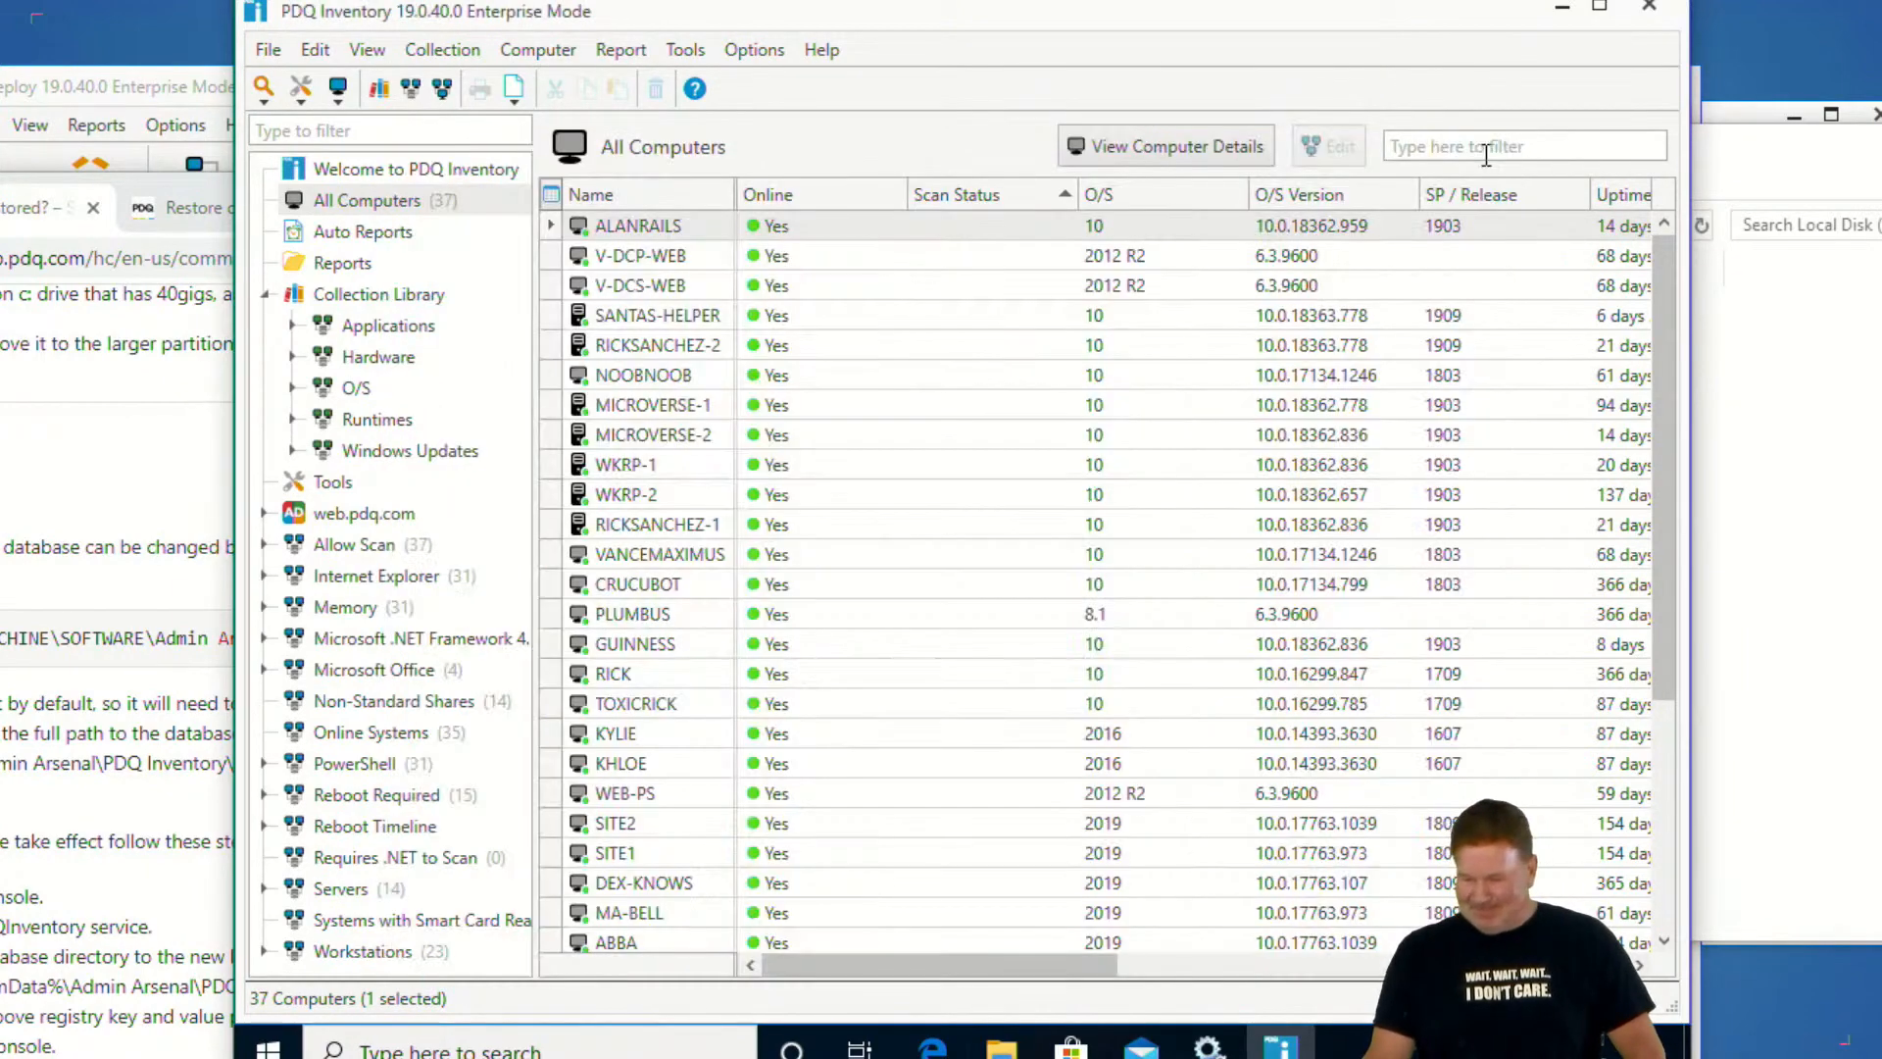
left_click(1631, 12)
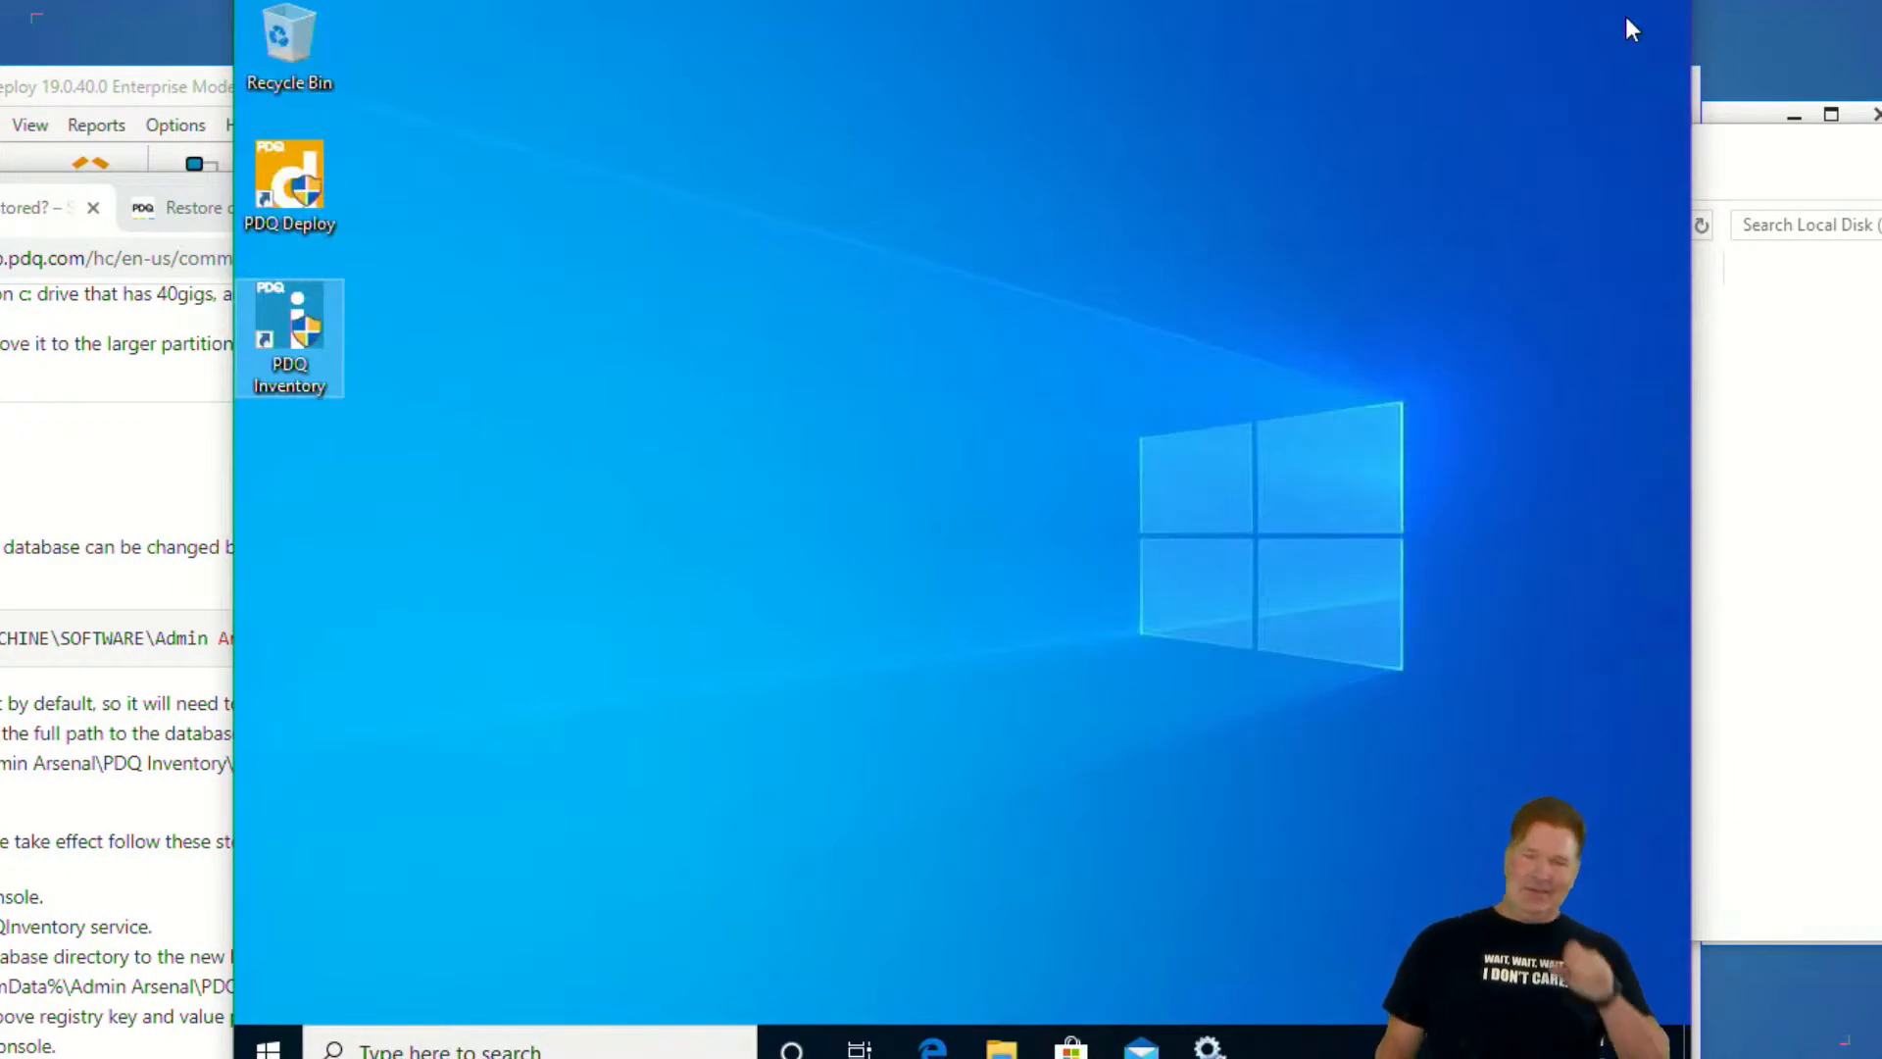
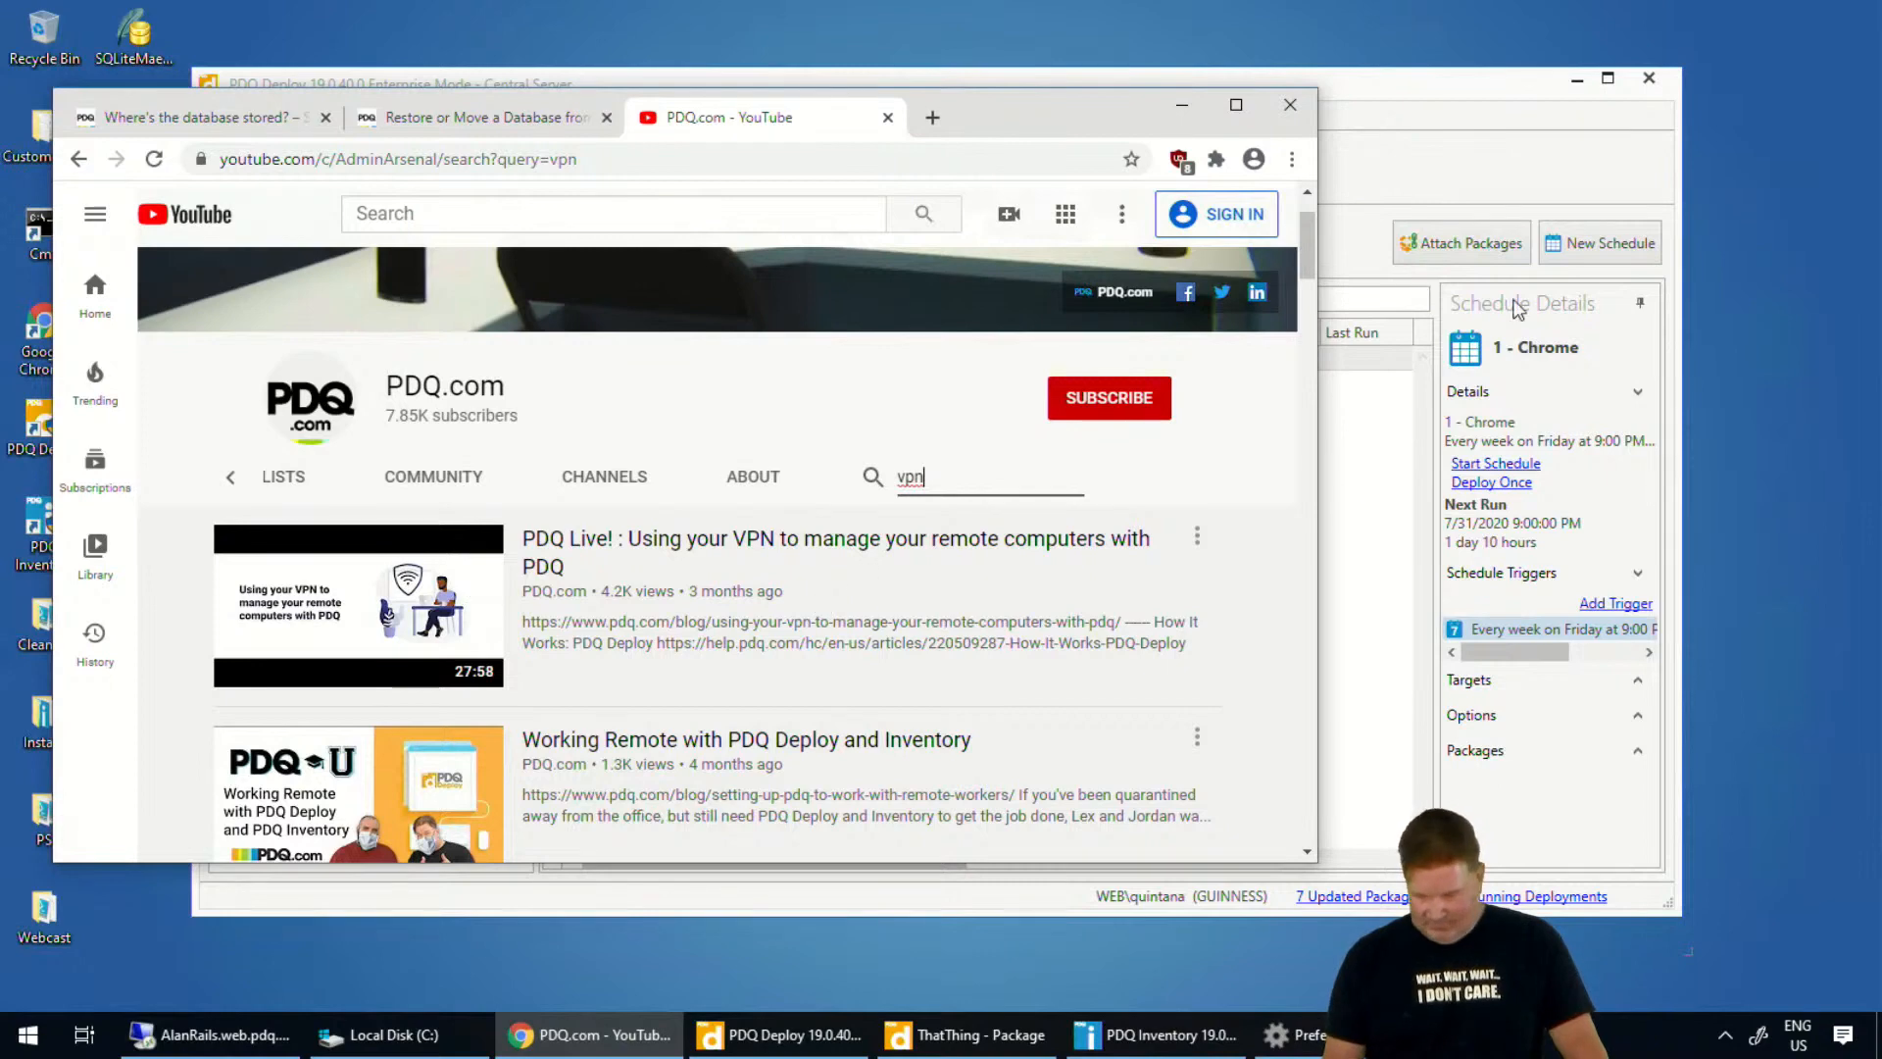
Switch to PDQ Deploy on GUINNESS and open the Performance page of its preferences
left_click(1433, 114)
left_click(416, 115)
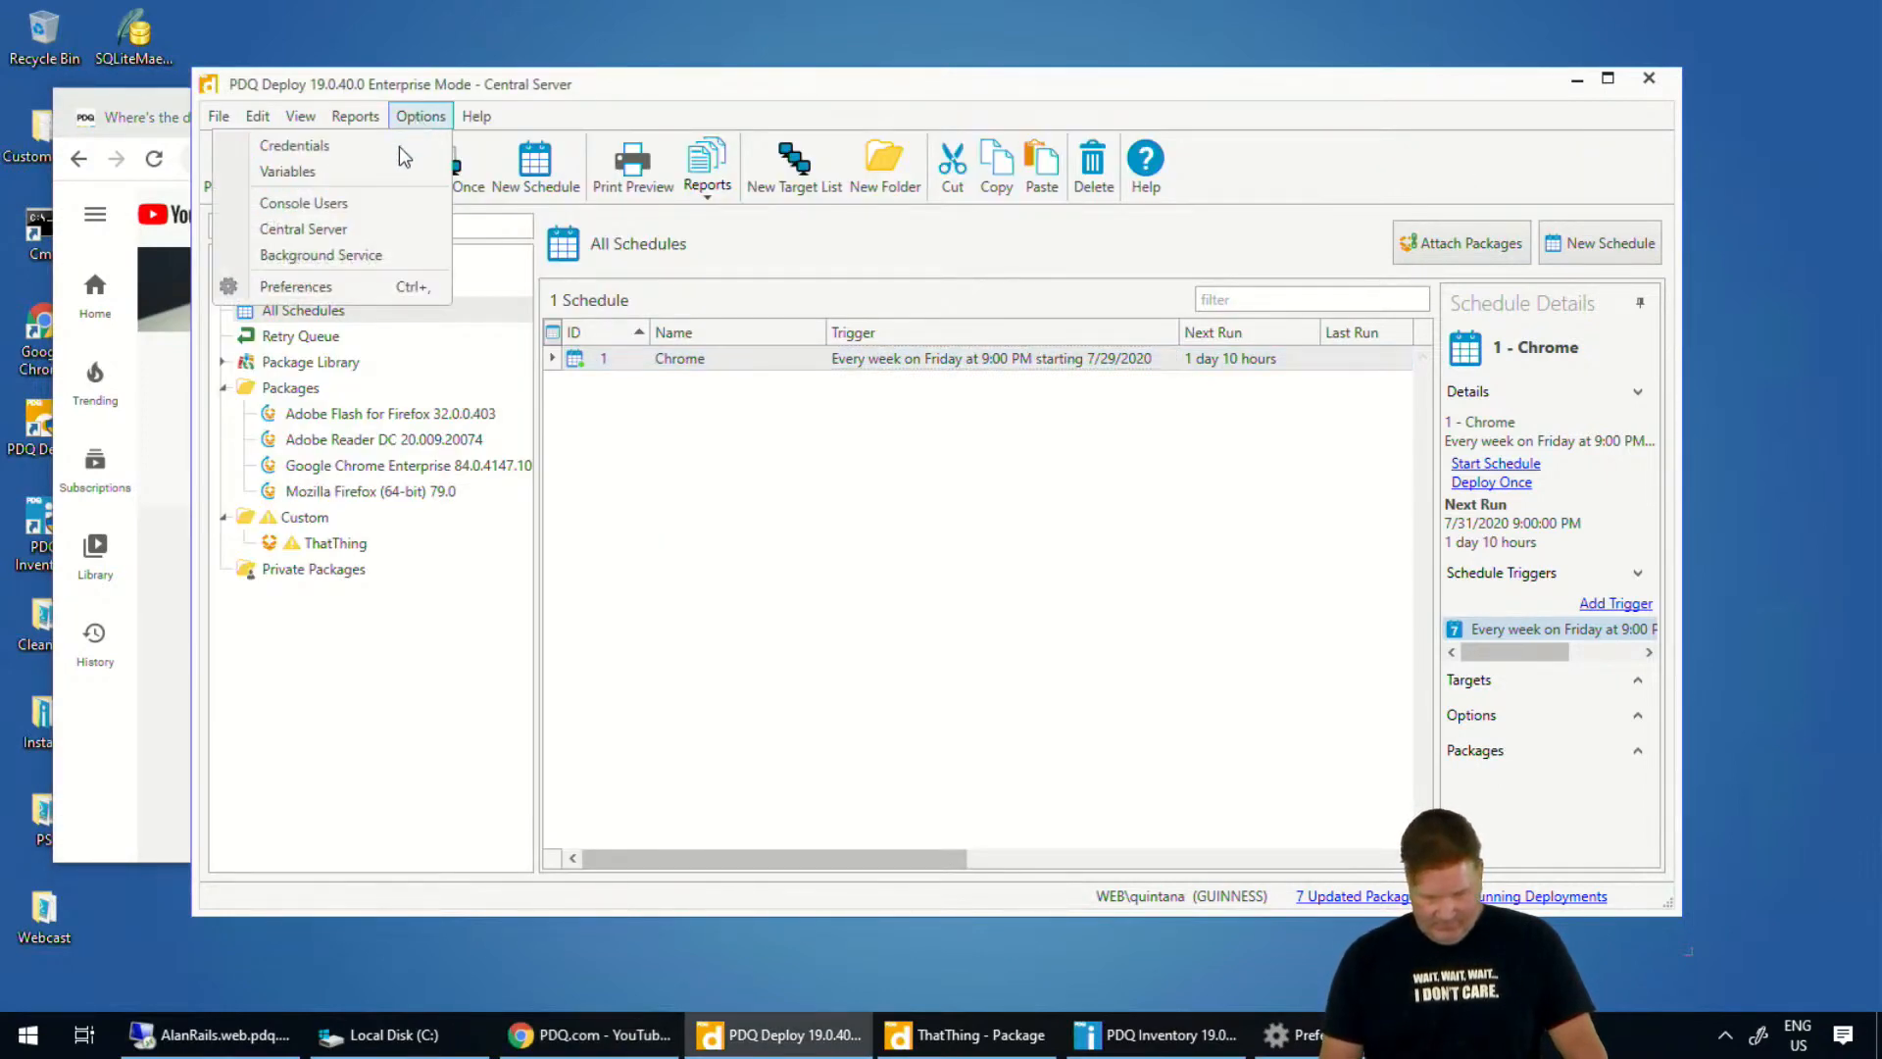
left_click(294, 281)
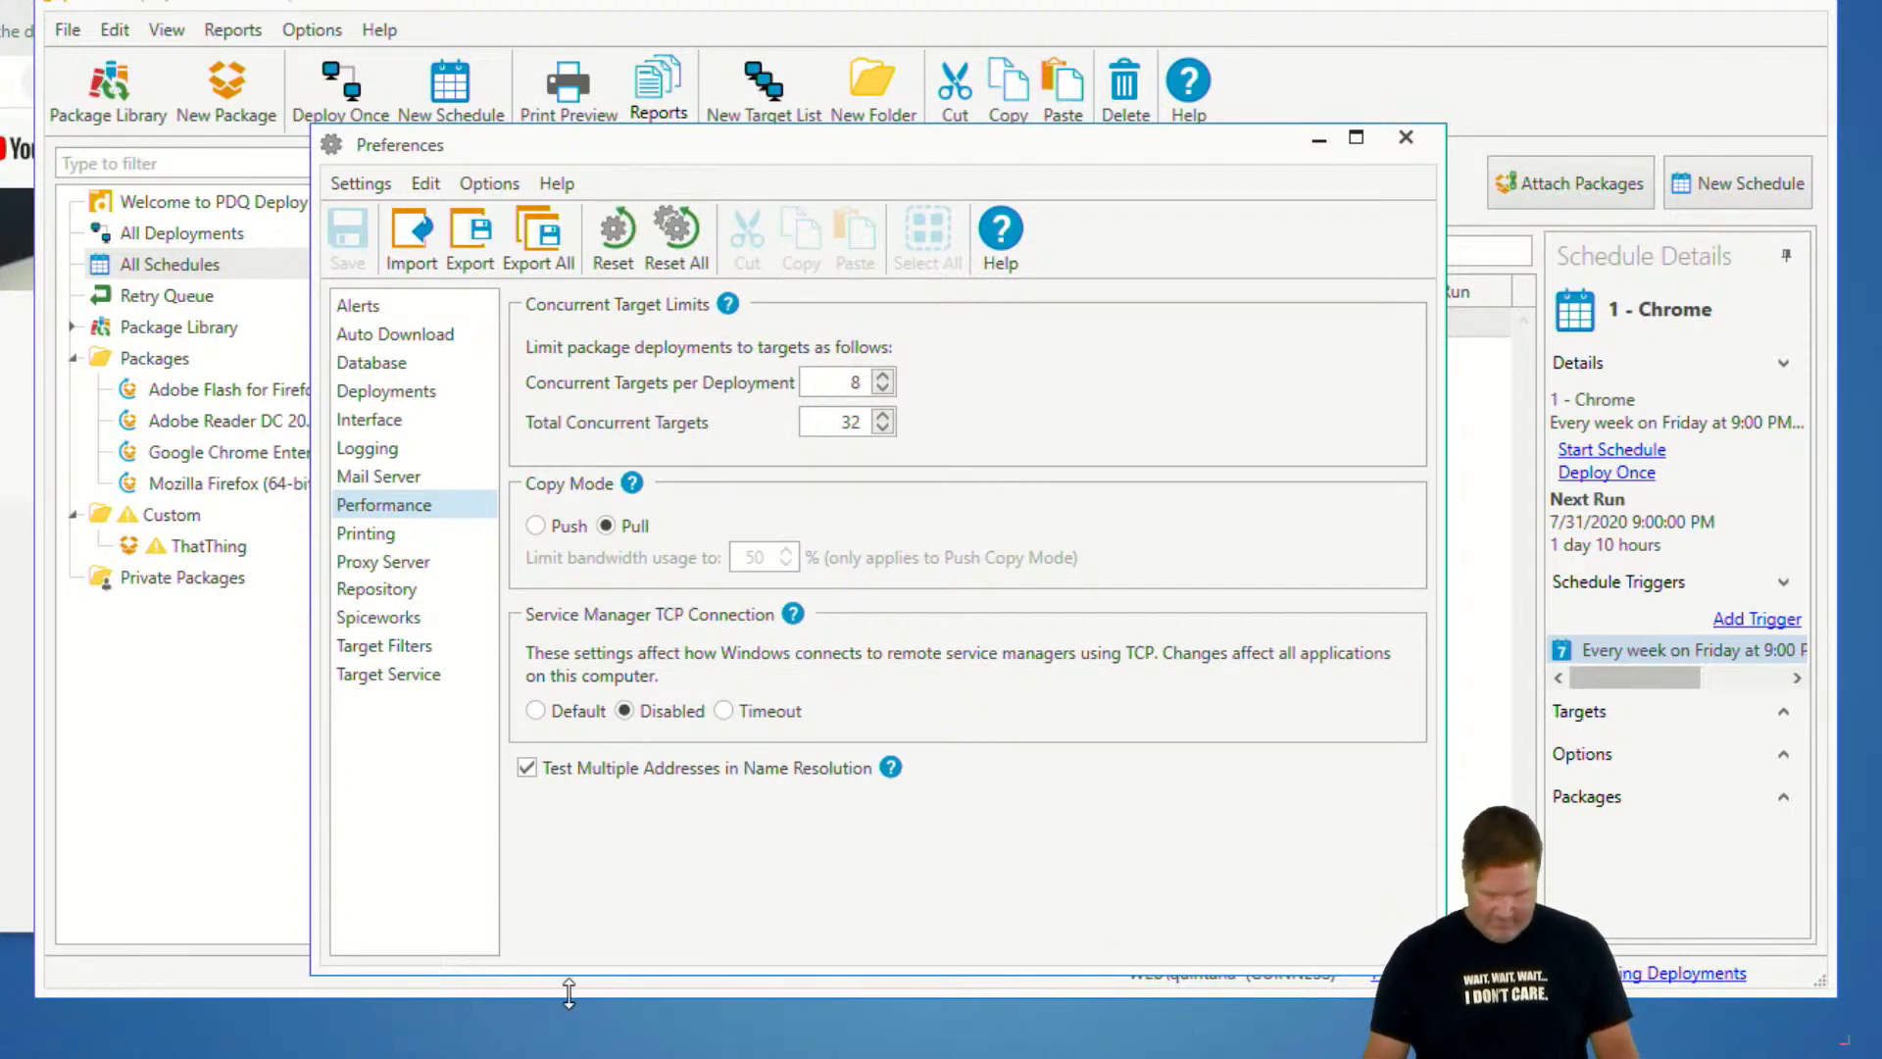
Close PDQ Deploy's preferences and switch to the PDQ Inventory console
mouse_move(534, 751)
left_mouse_down()
mouse_move(873, 761)
mouse_move(1002, 652)
mouse_move(725, 565)
mouse_move(502, 710)
mouse_move(522, 750)
left_mouse_up()
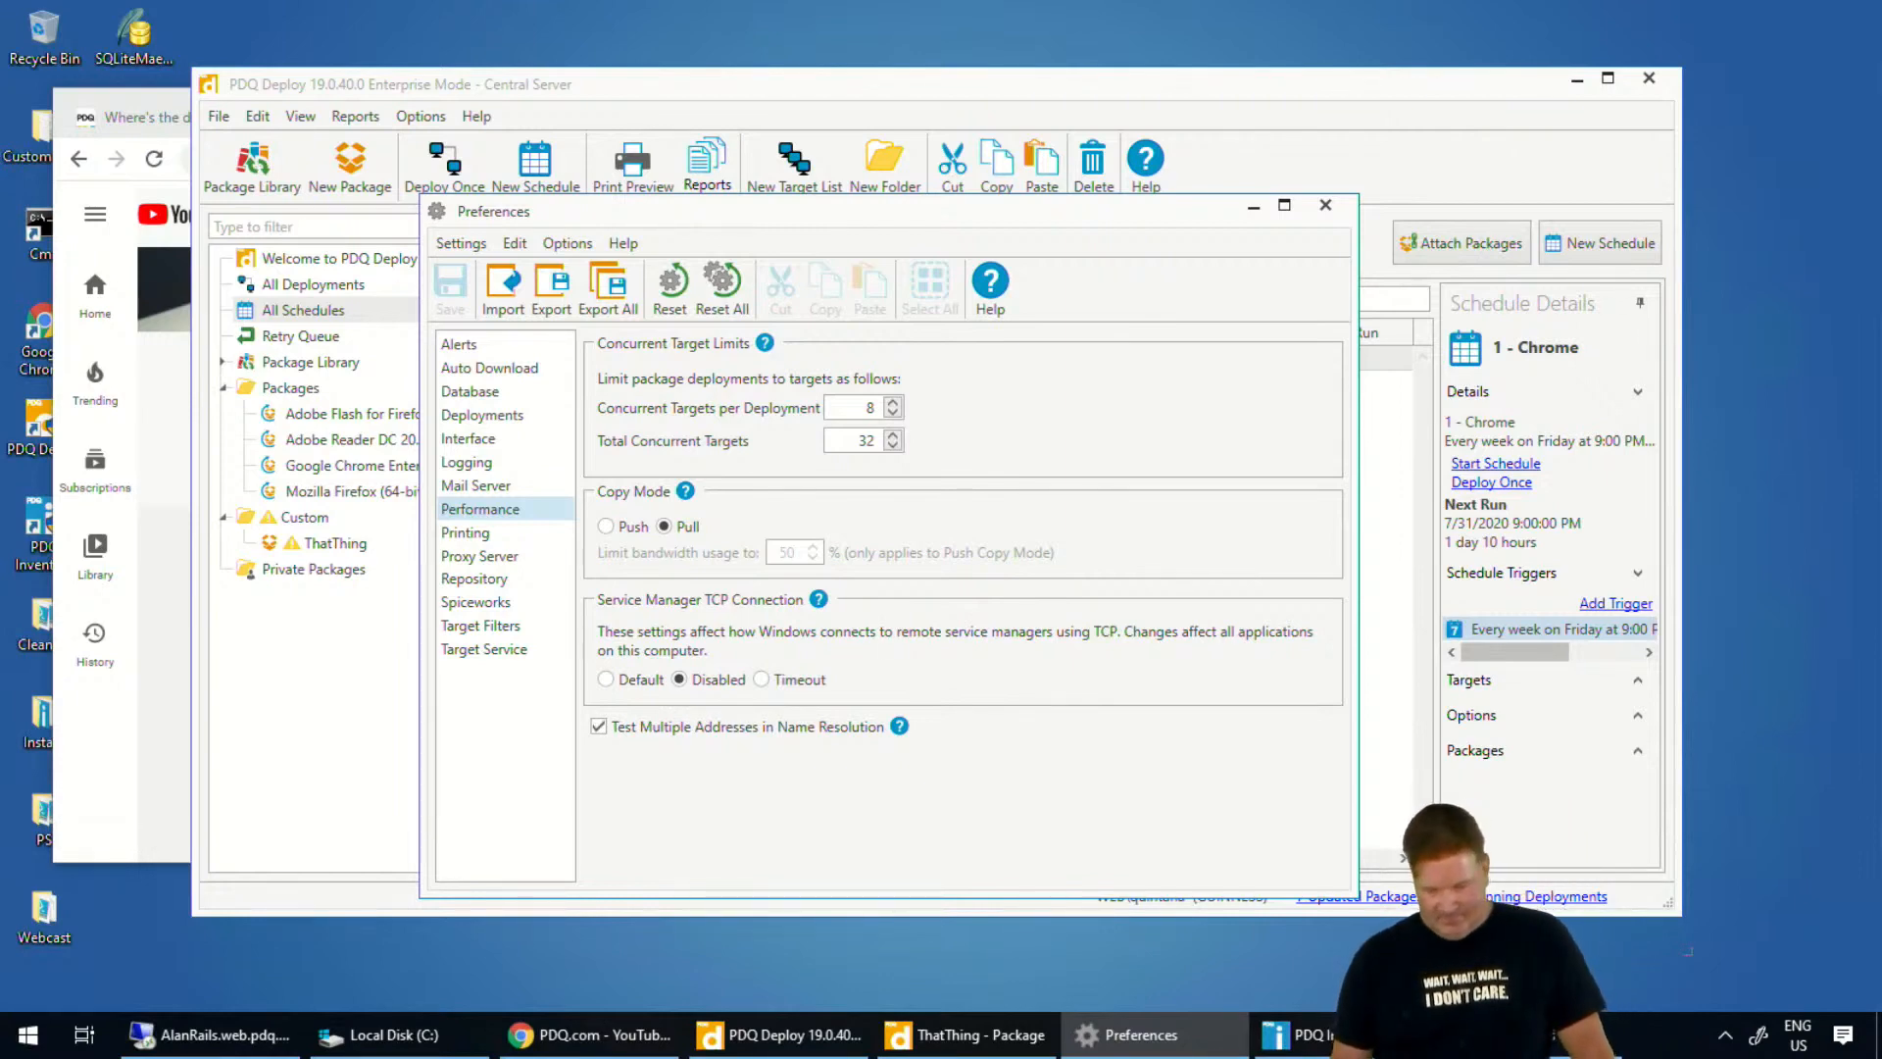
left_click(1323, 206)
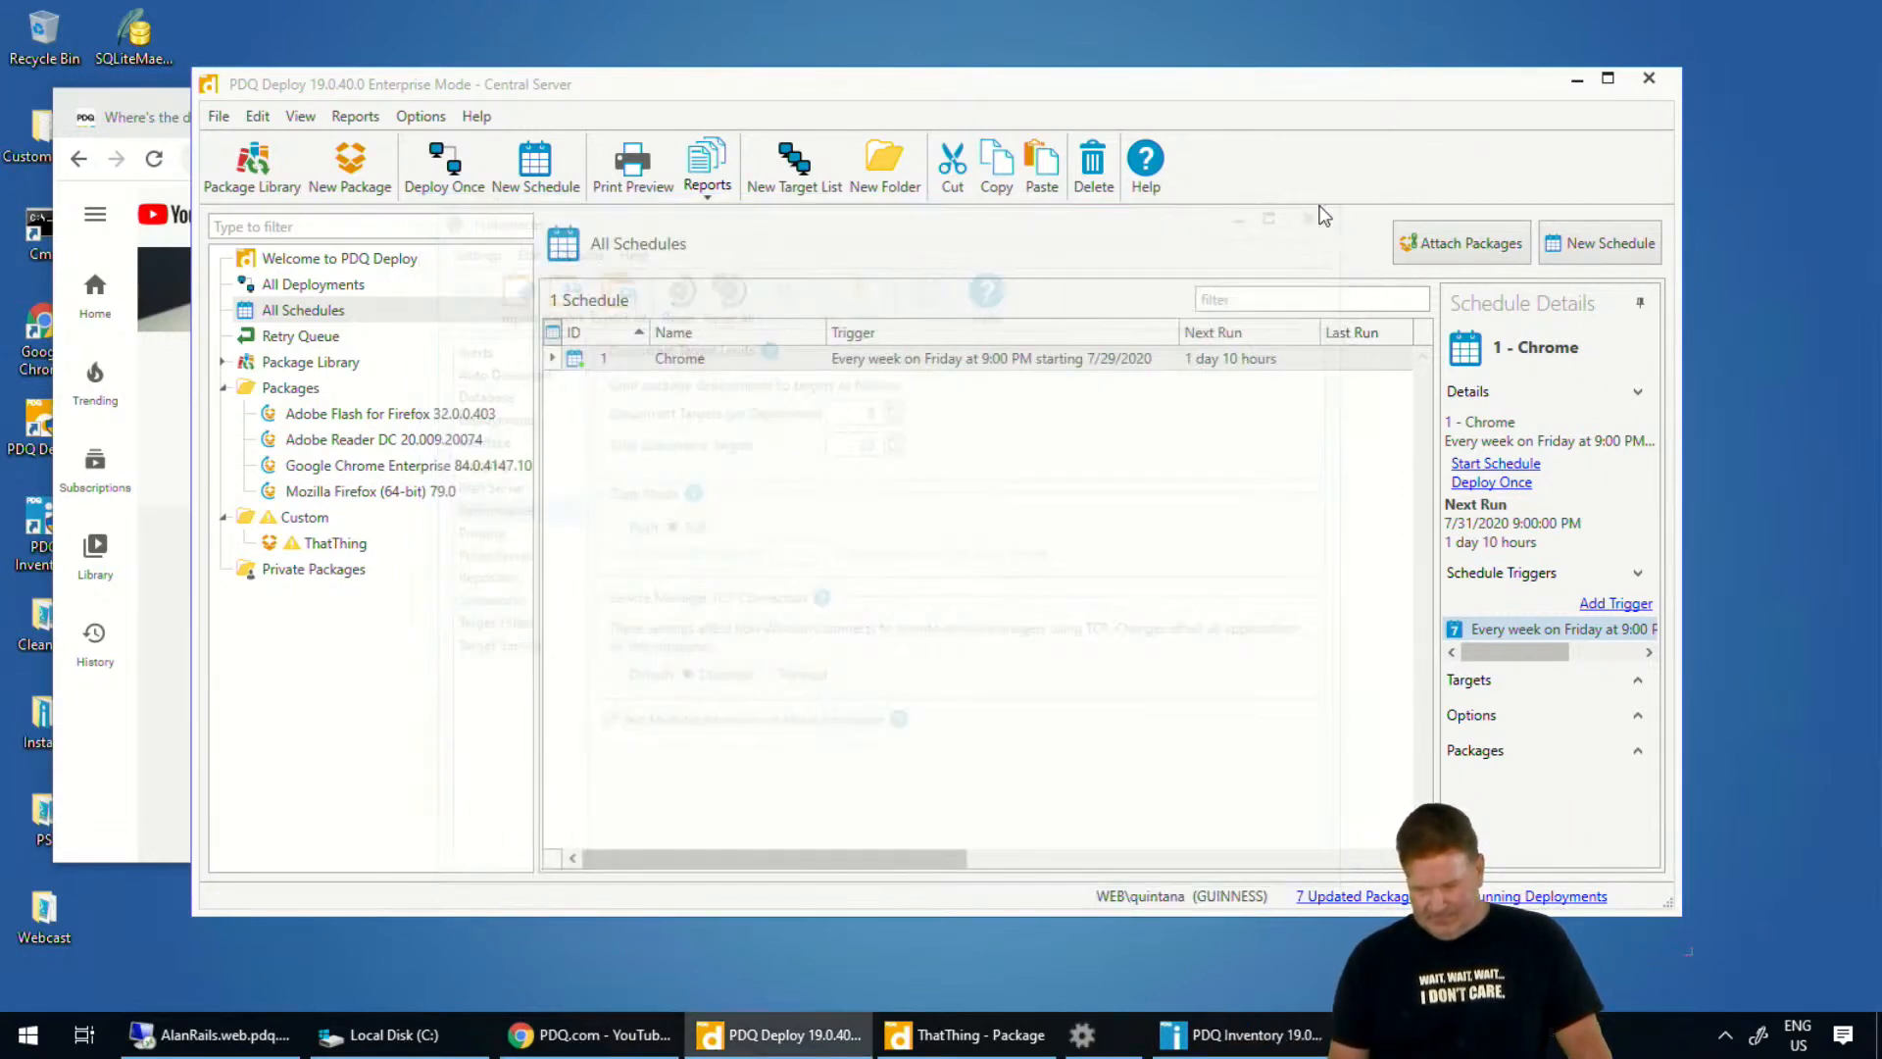
key("alt+Tab")
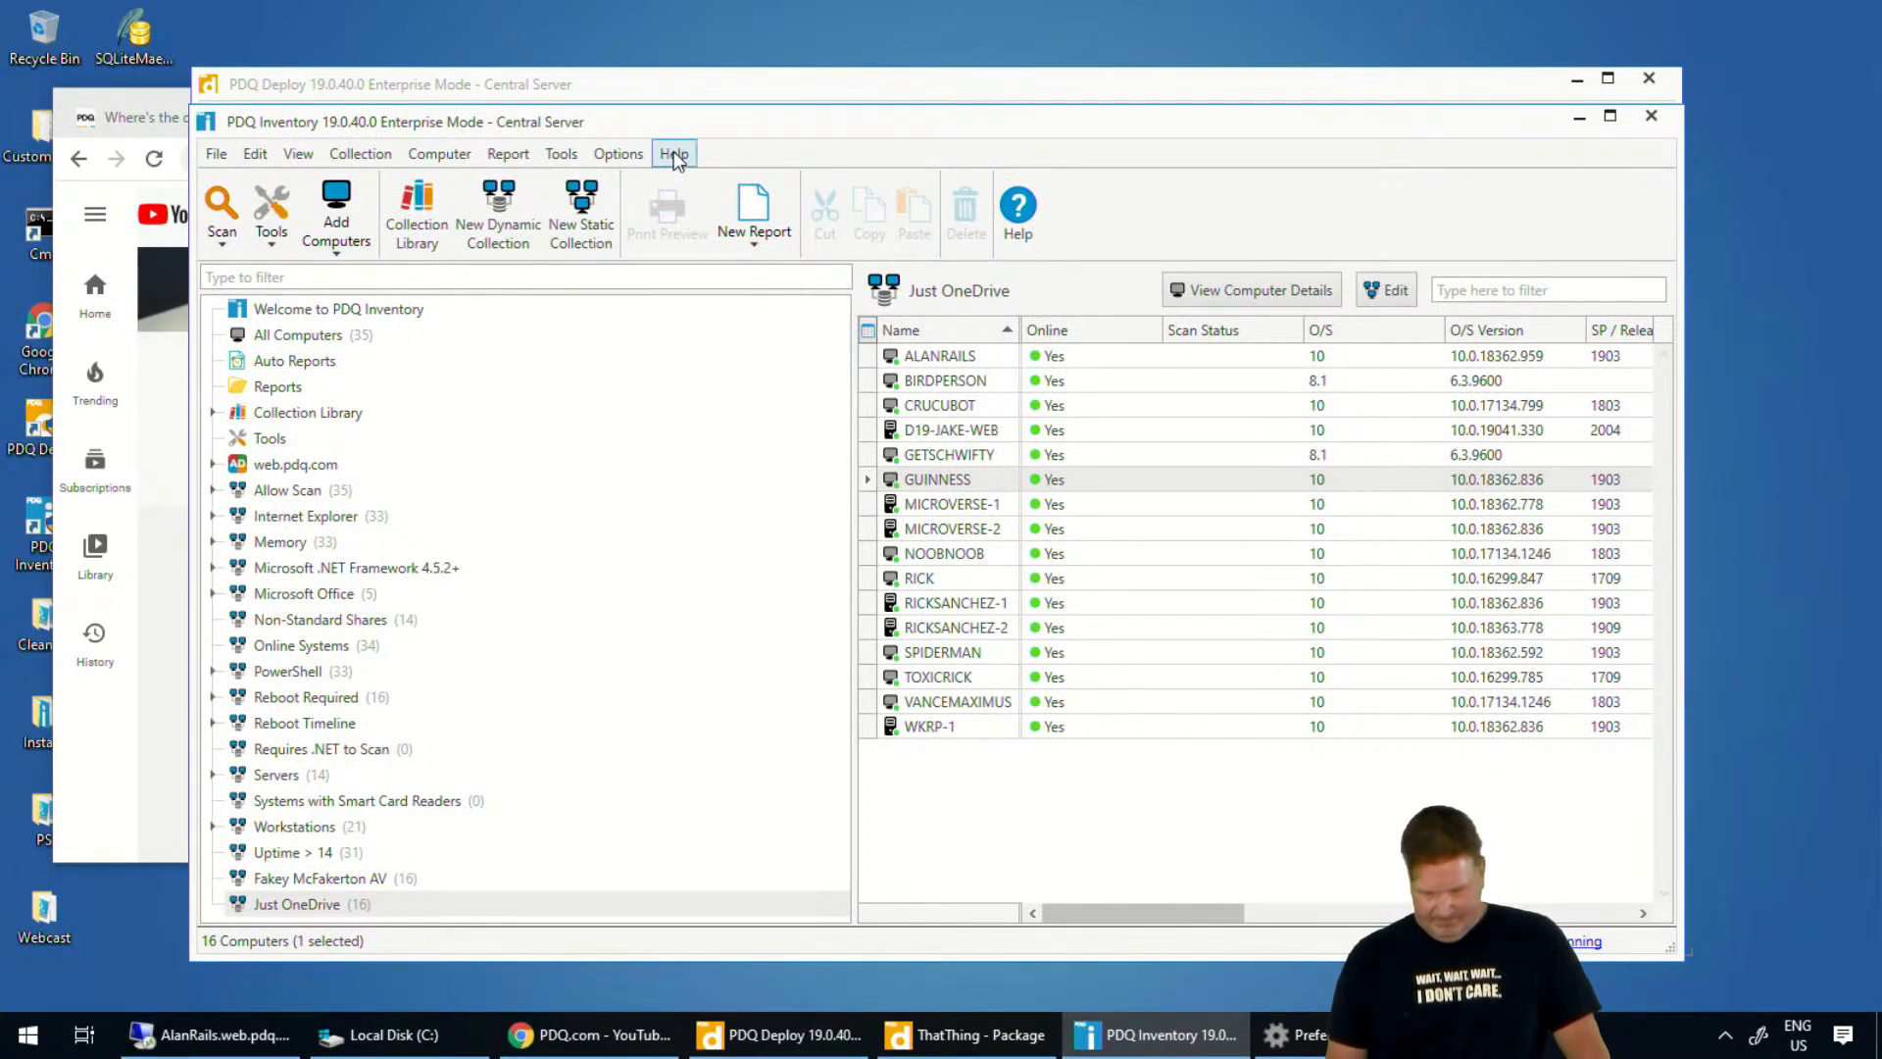
Analyze ALANRAILS for remote administration problems with Remote Repair and close the Remote Repair window
left_click(943, 359)
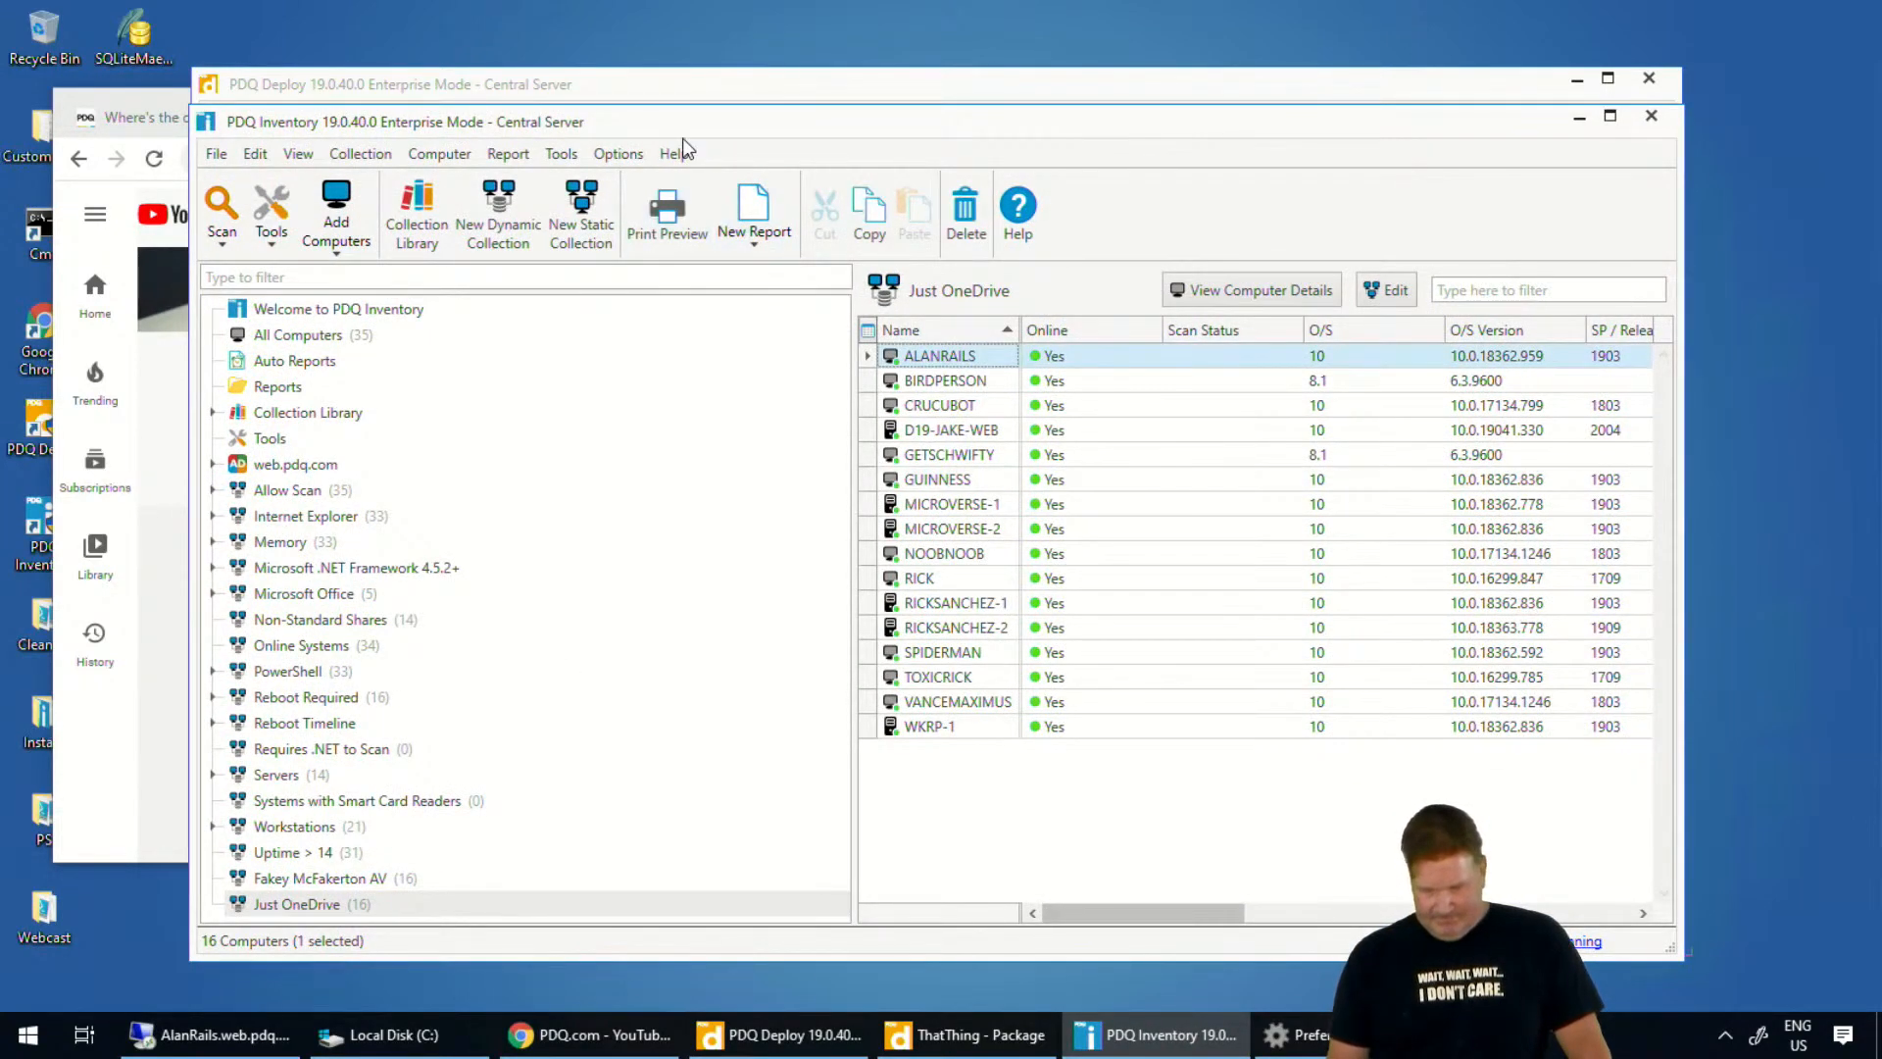
left_click(675, 154)
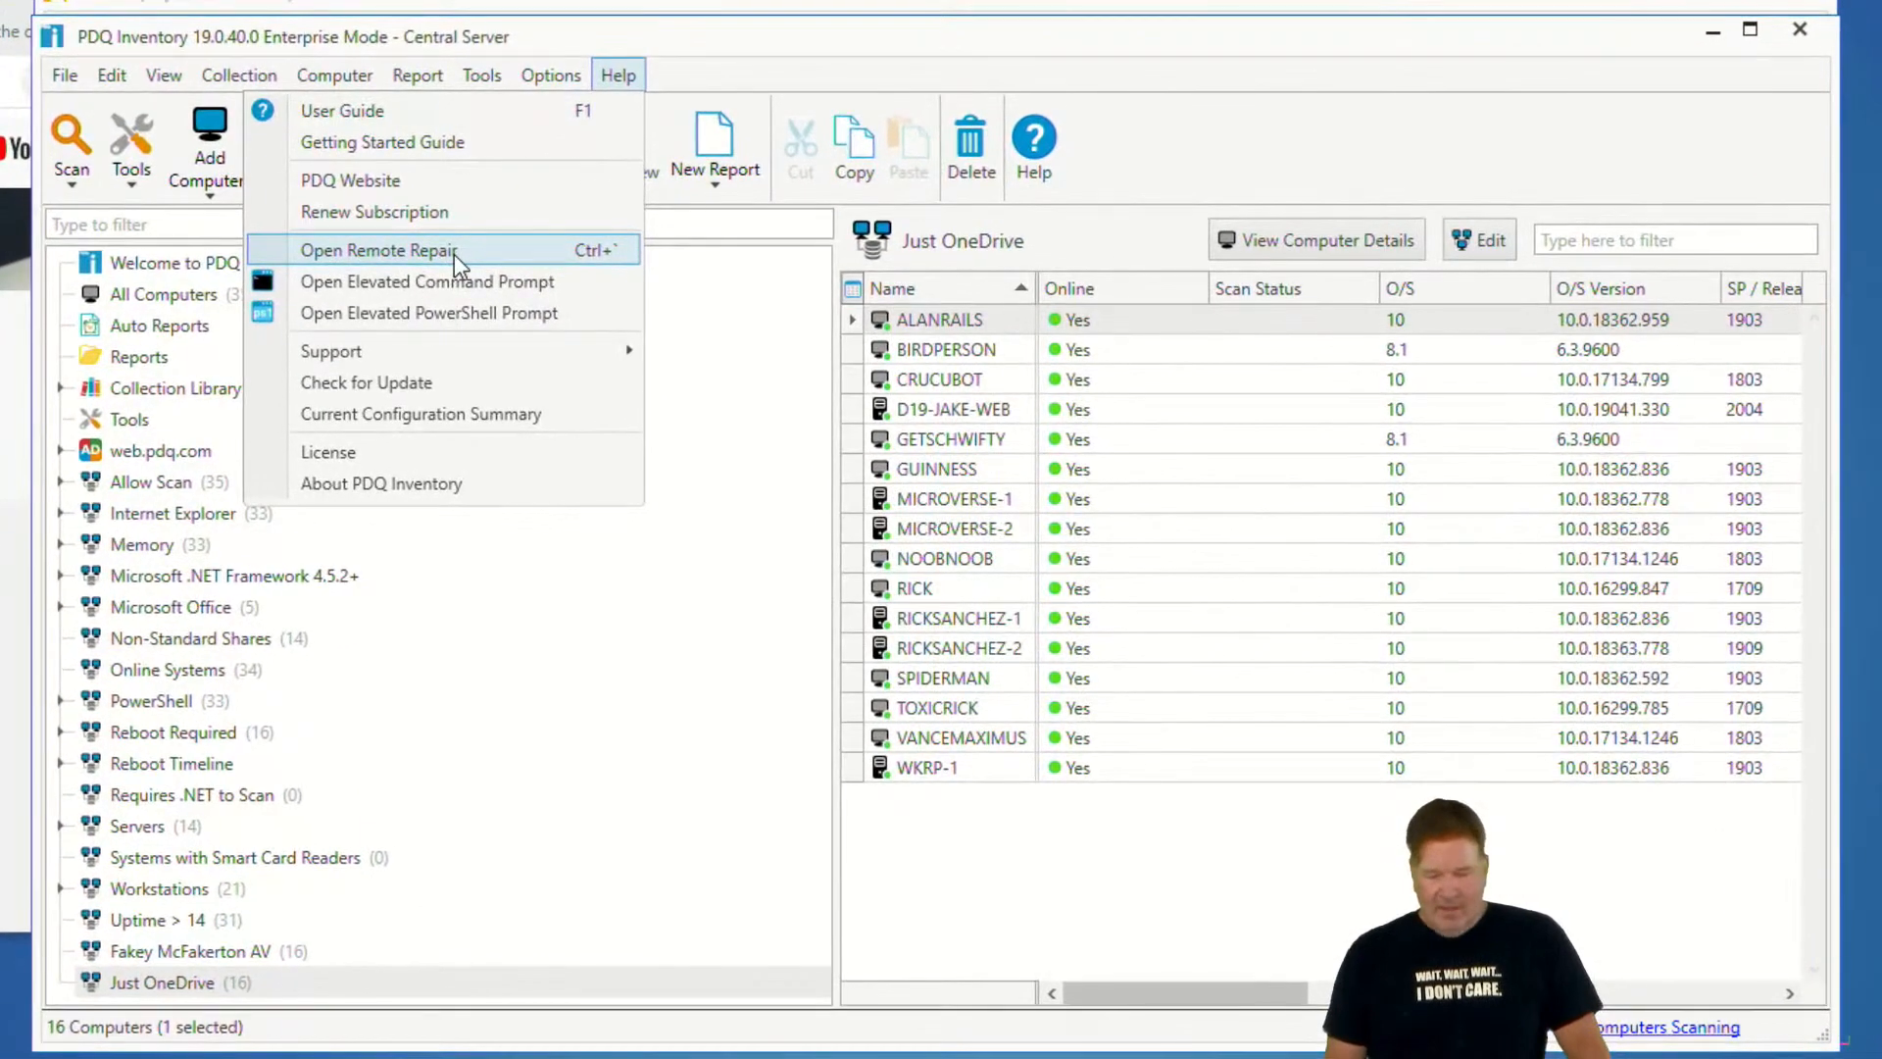
left_click(537, 301)
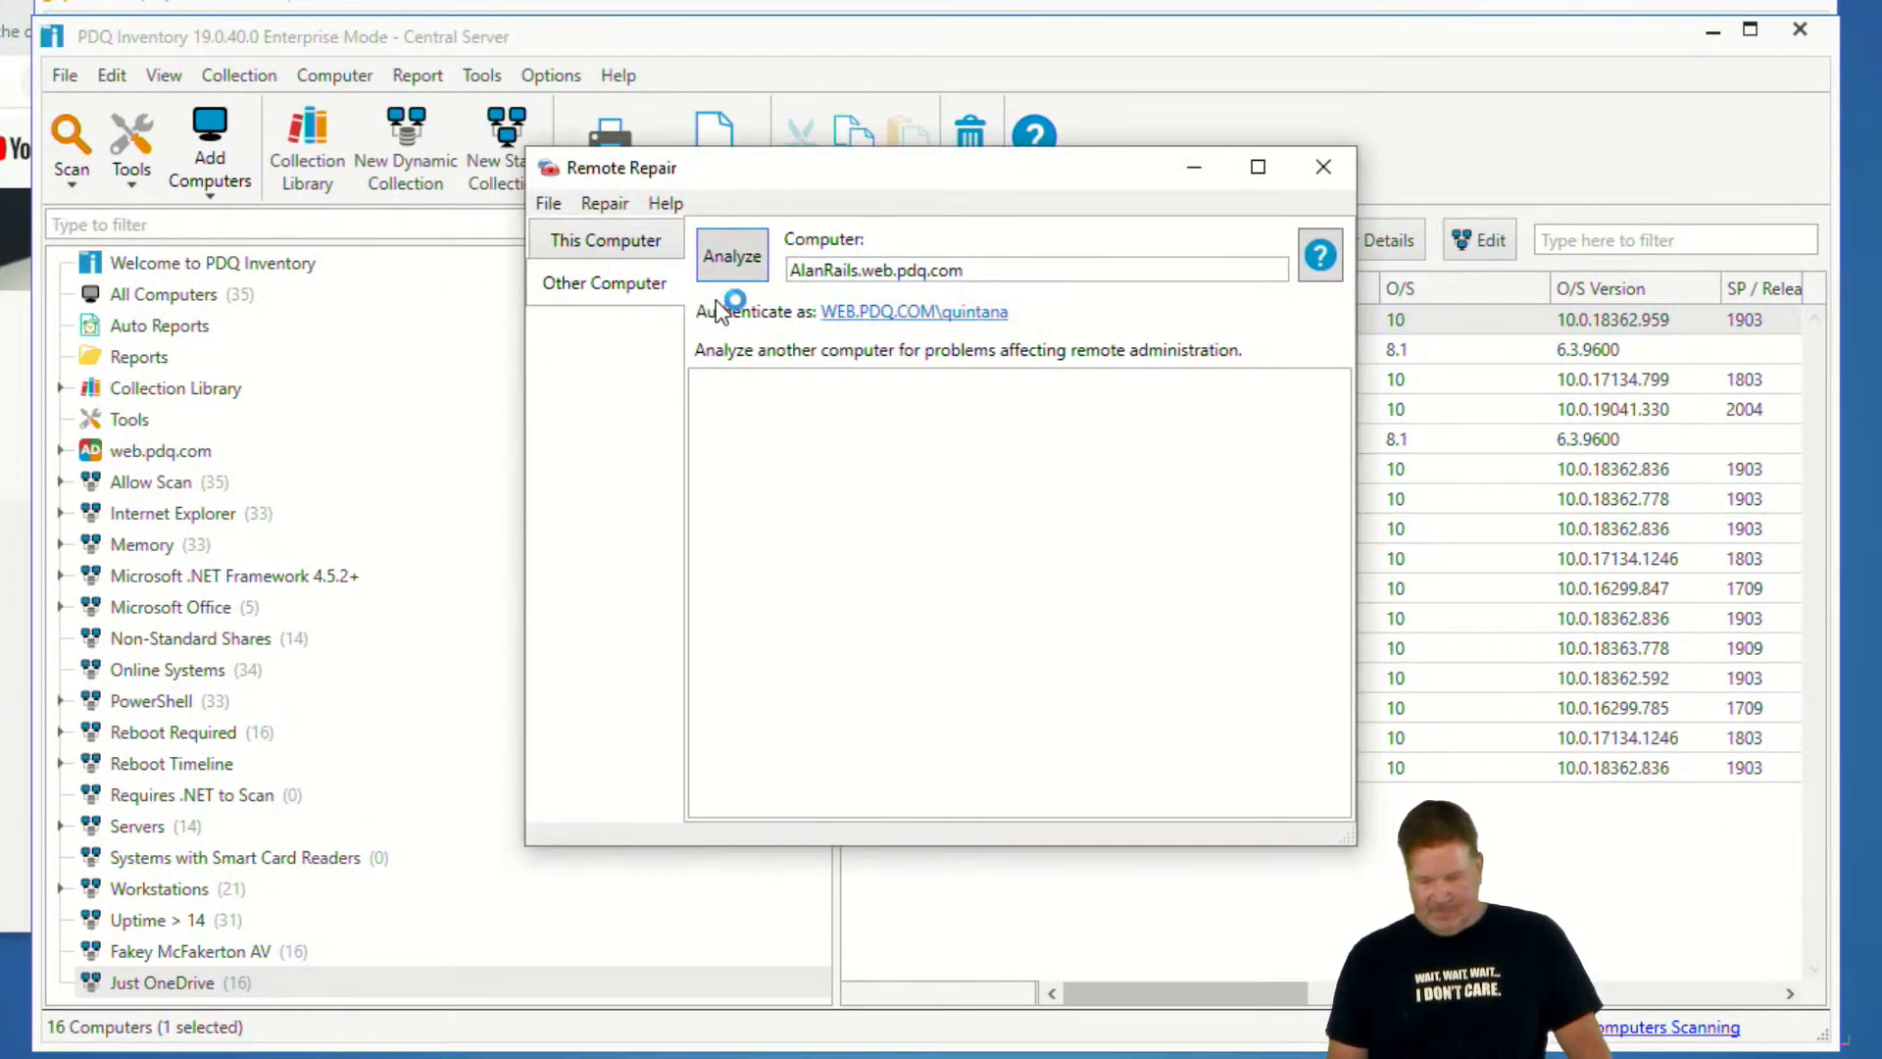
left_click(716, 253)
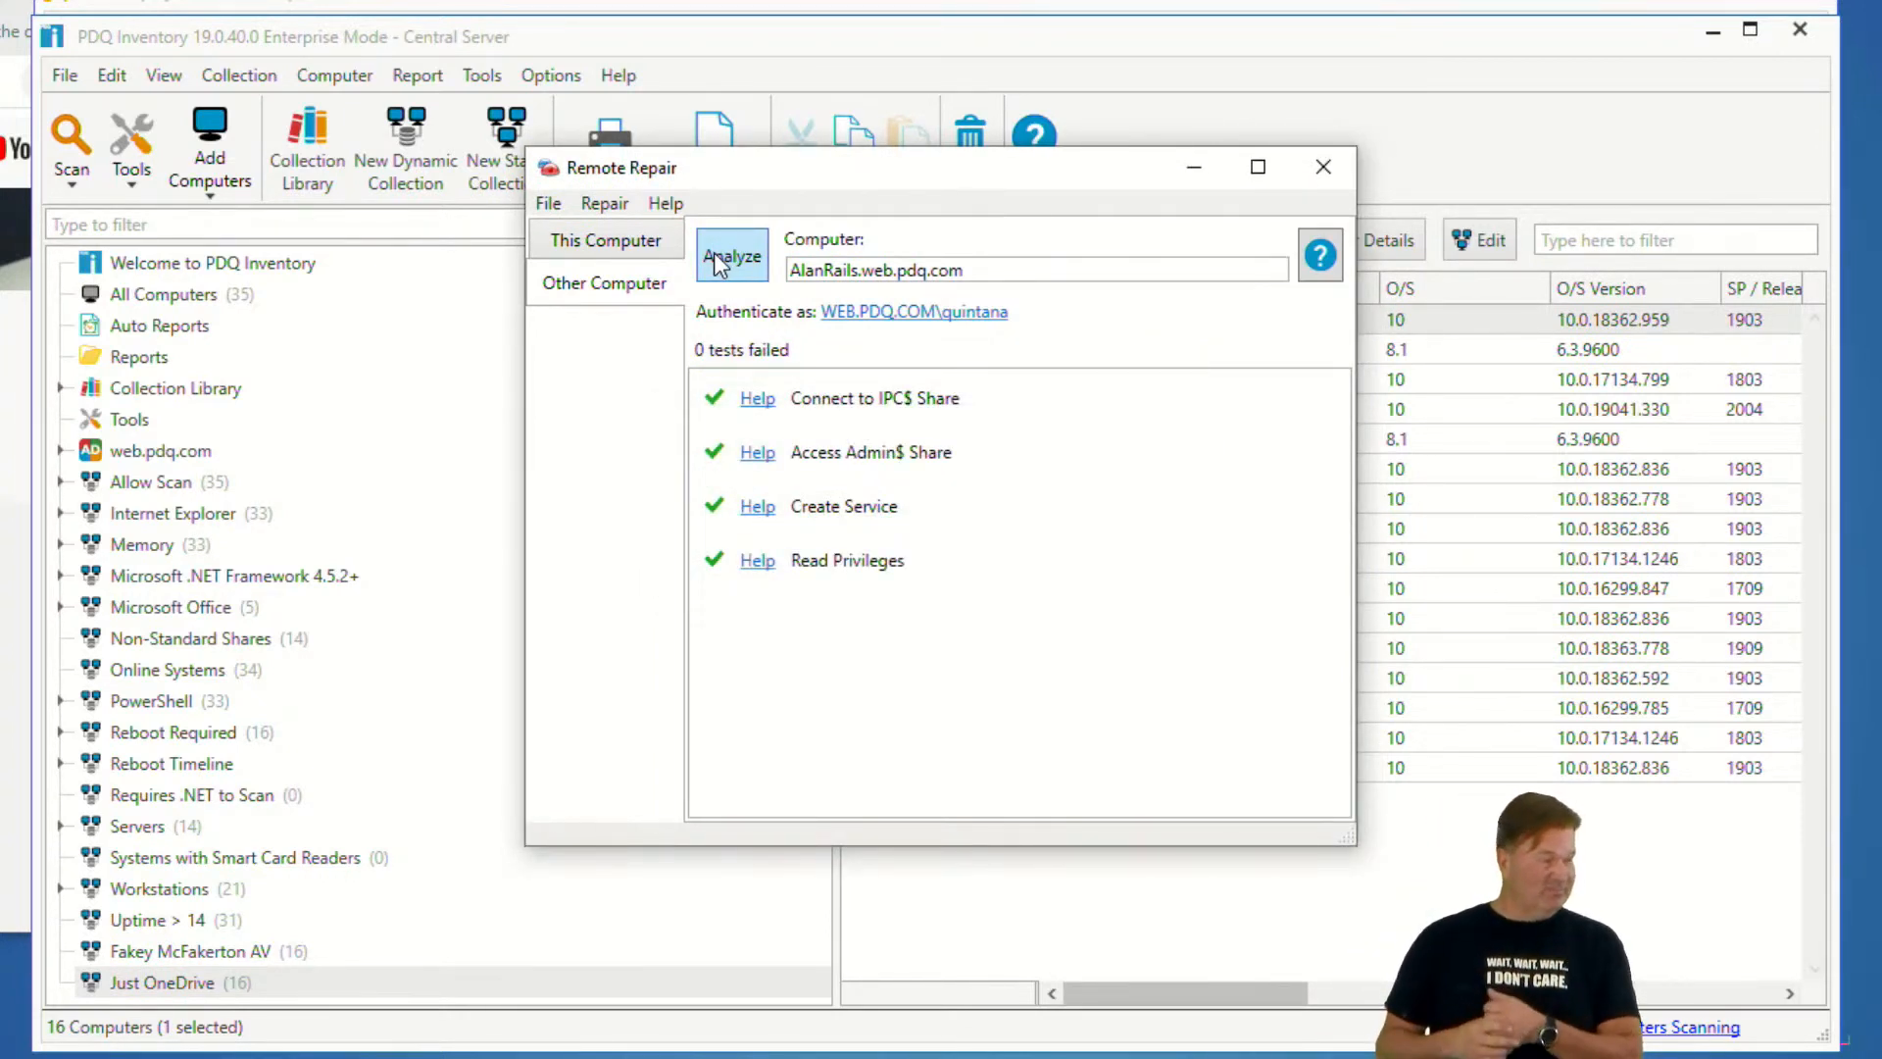
left_click(779, 123)
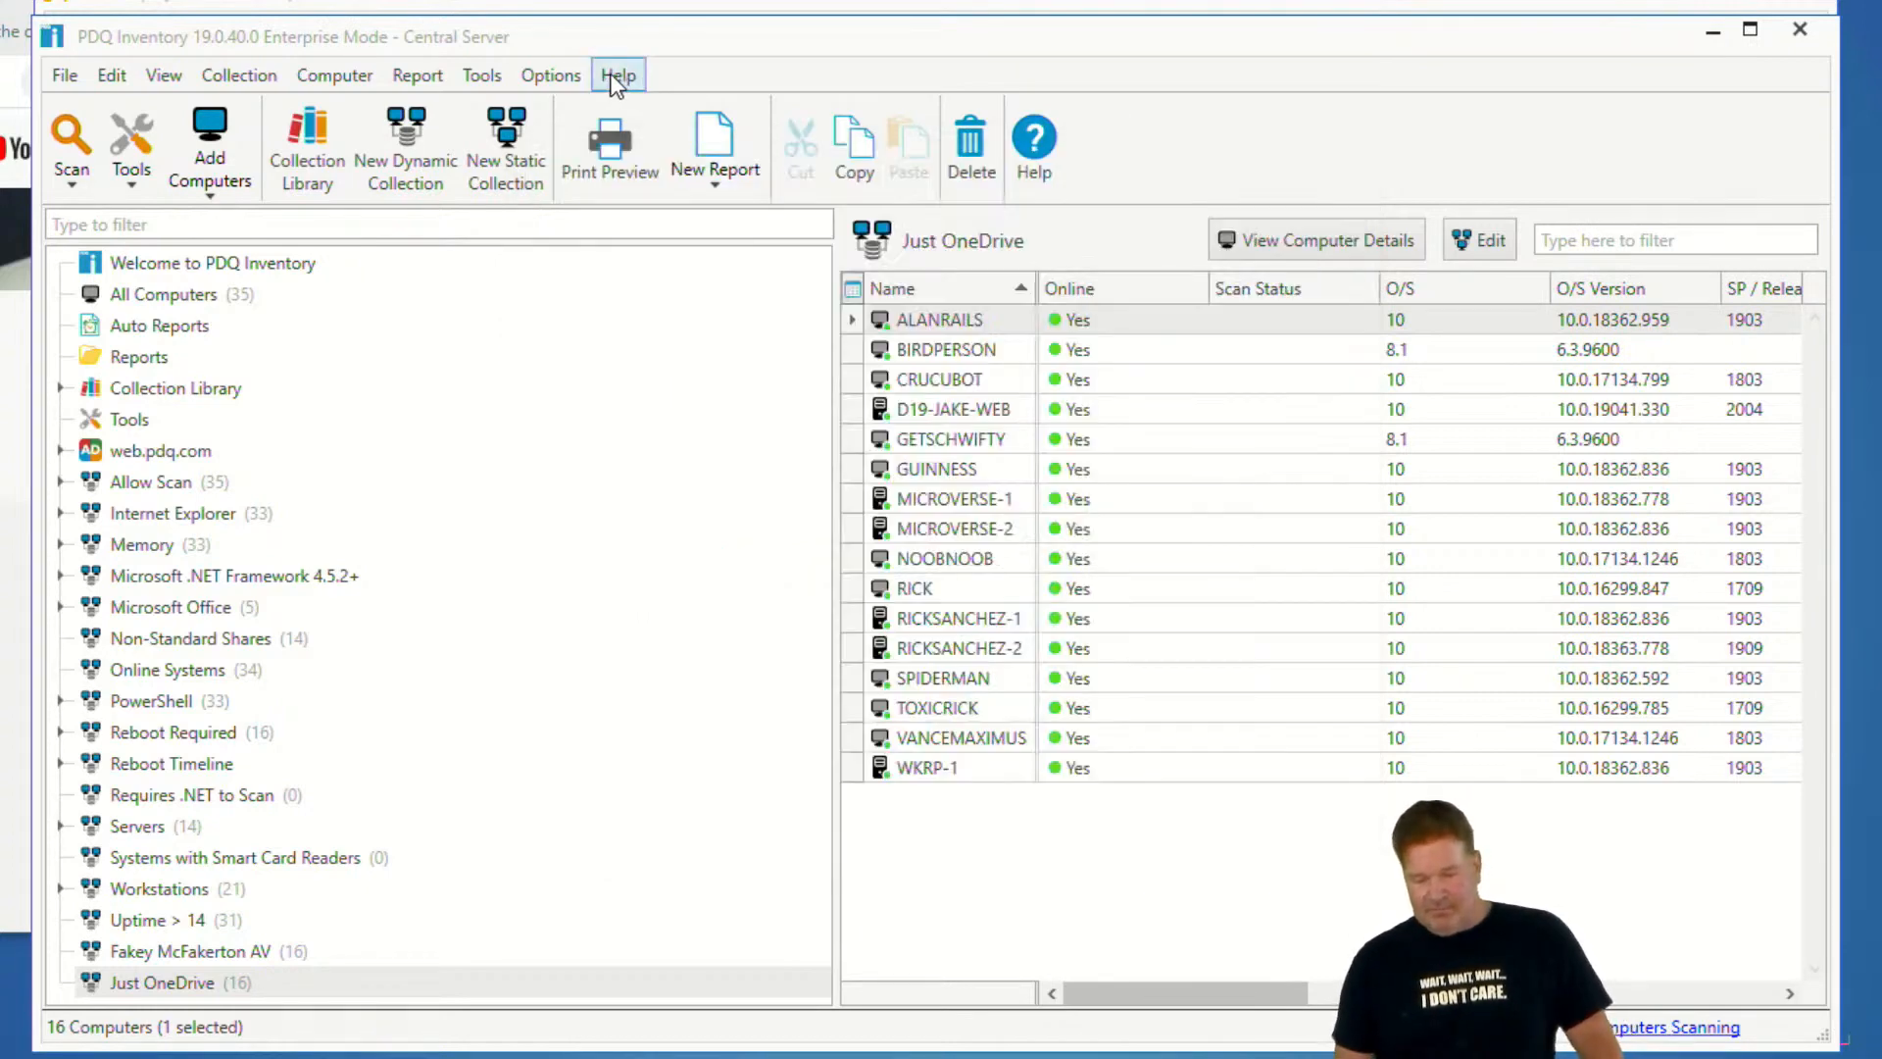
left_click(617, 74)
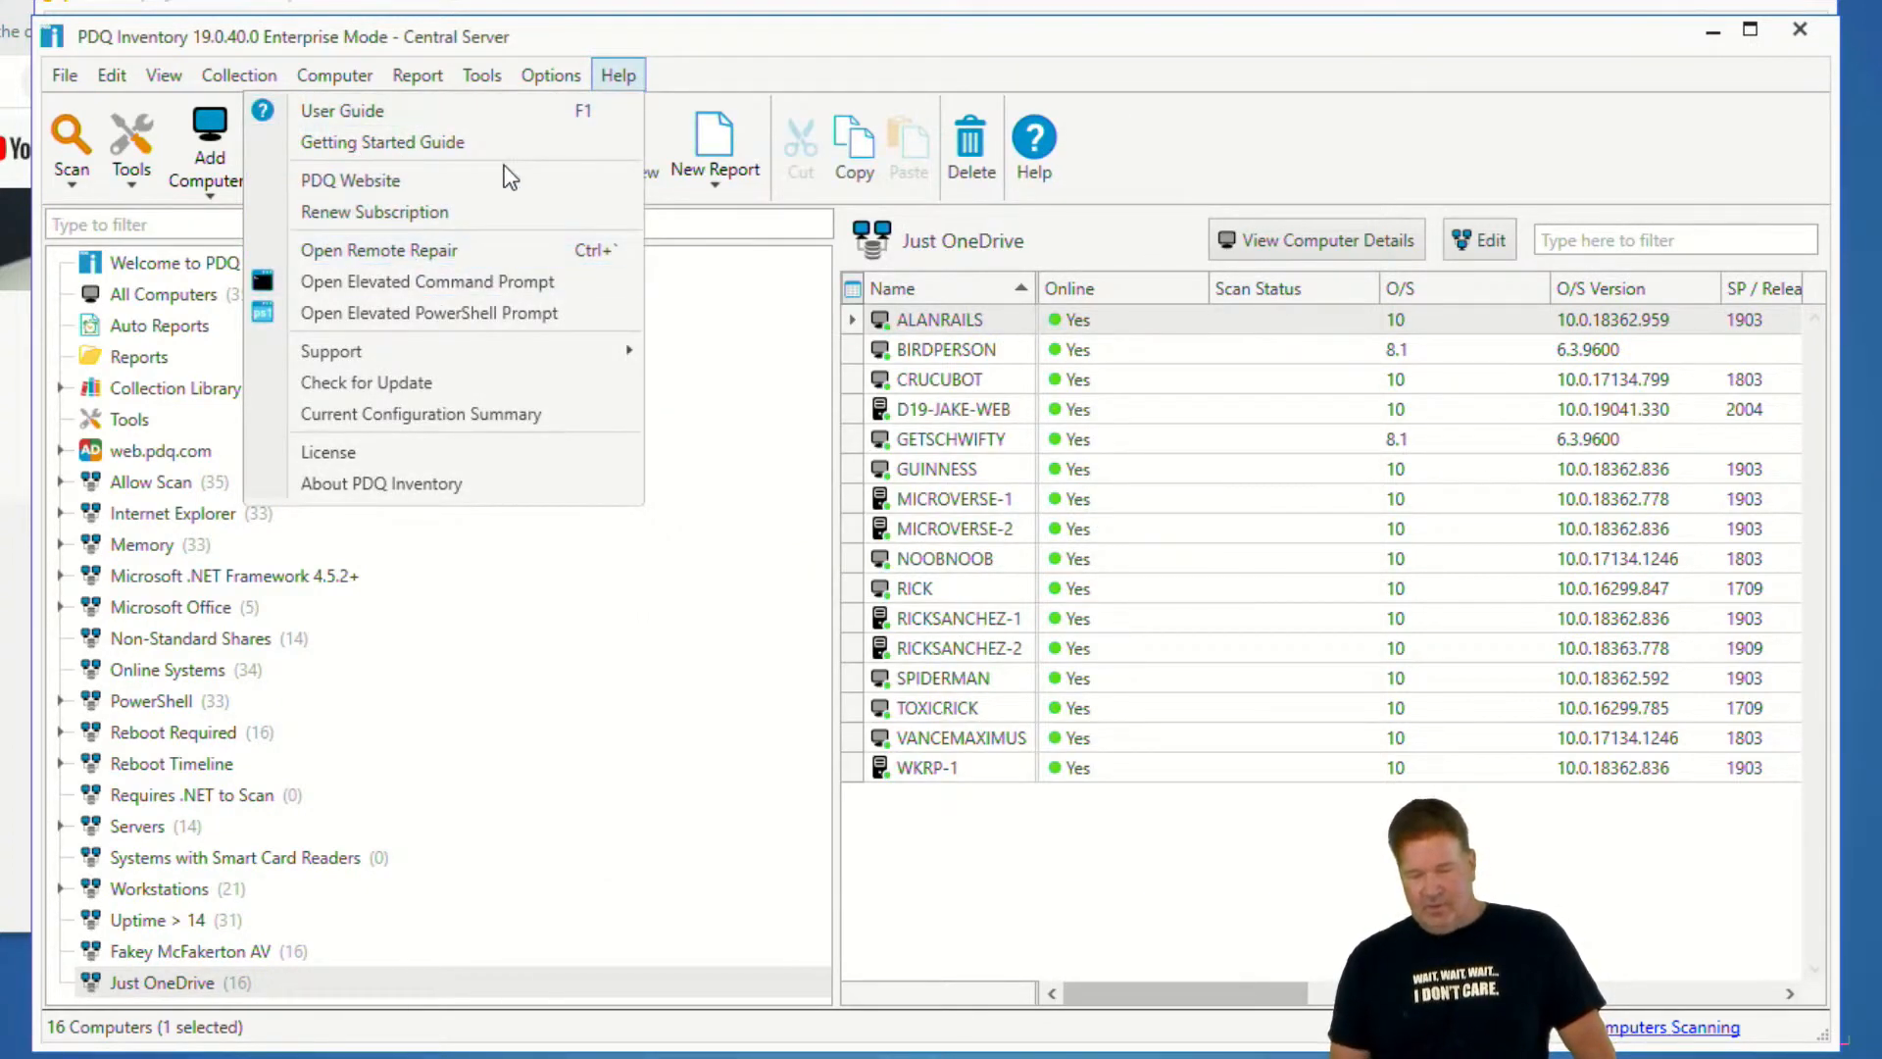
left_click(790, 81)
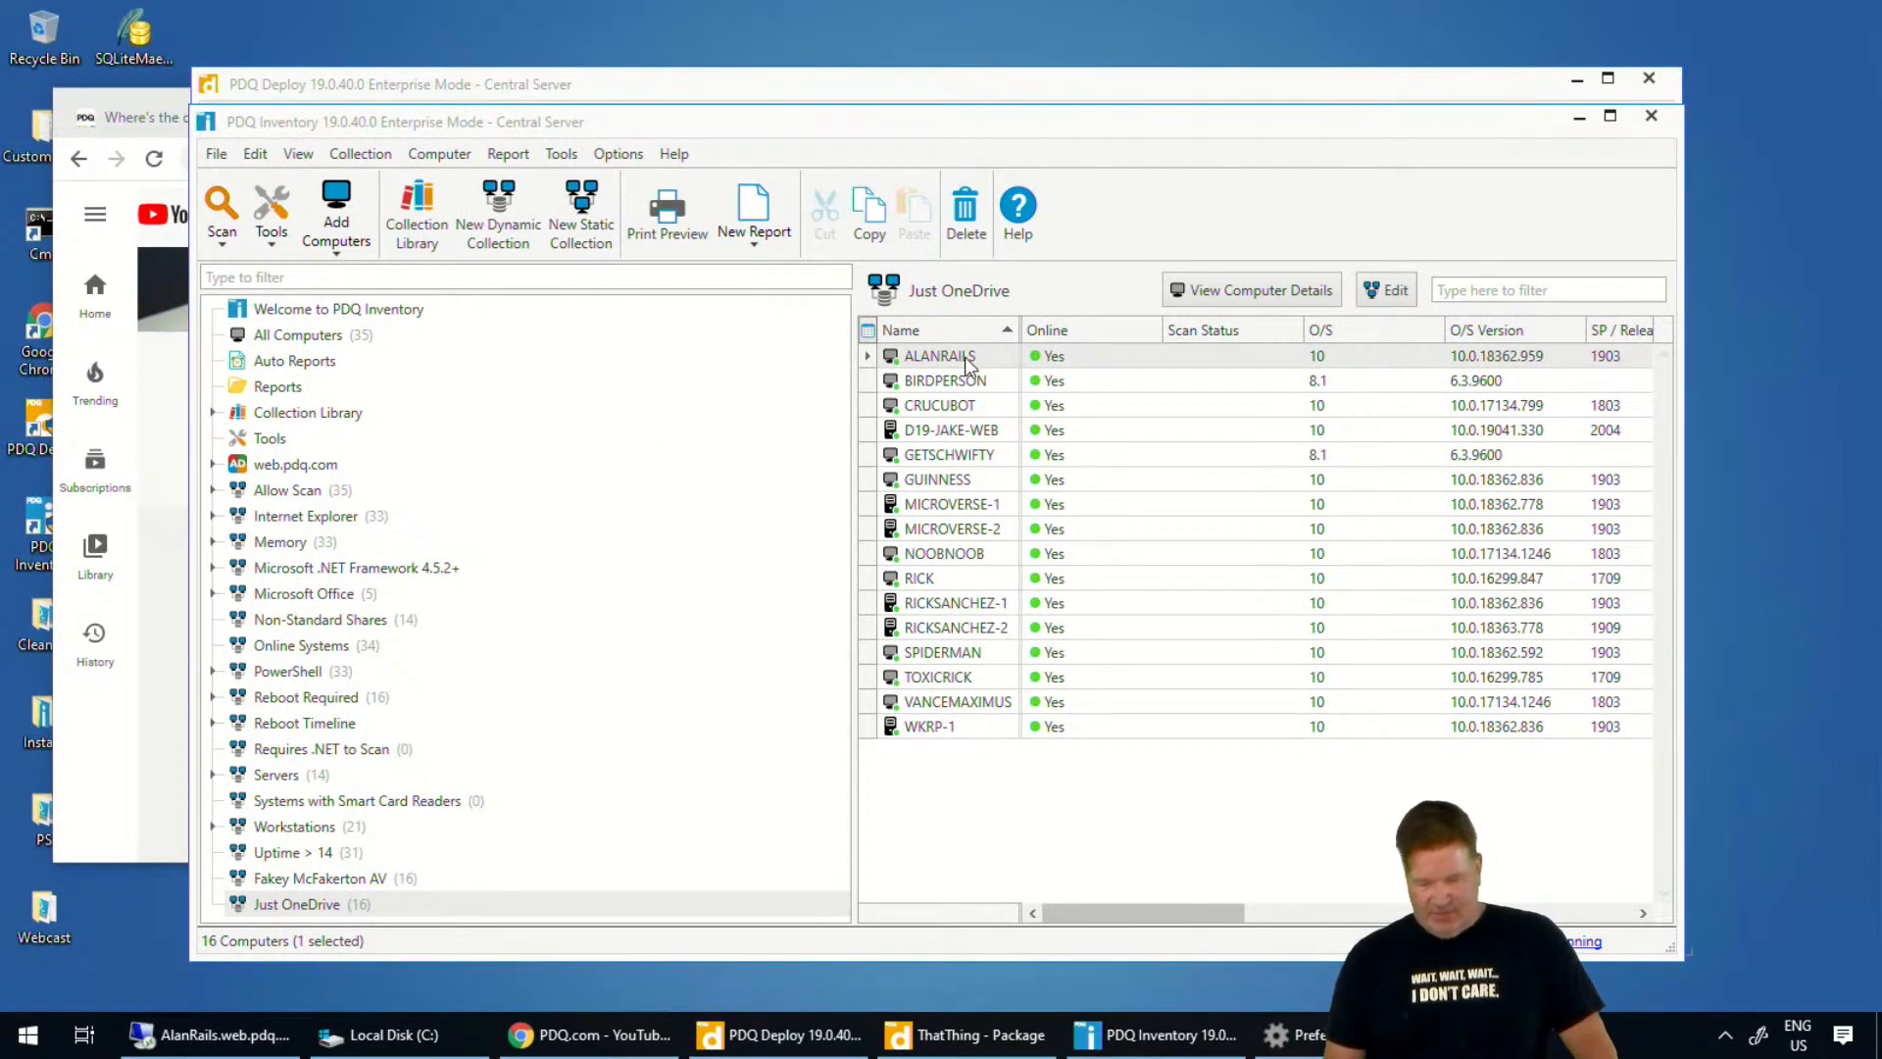
Open the computer details of ALANRAILS and highlight its MAC address in the general computer information
double_click(967, 363)
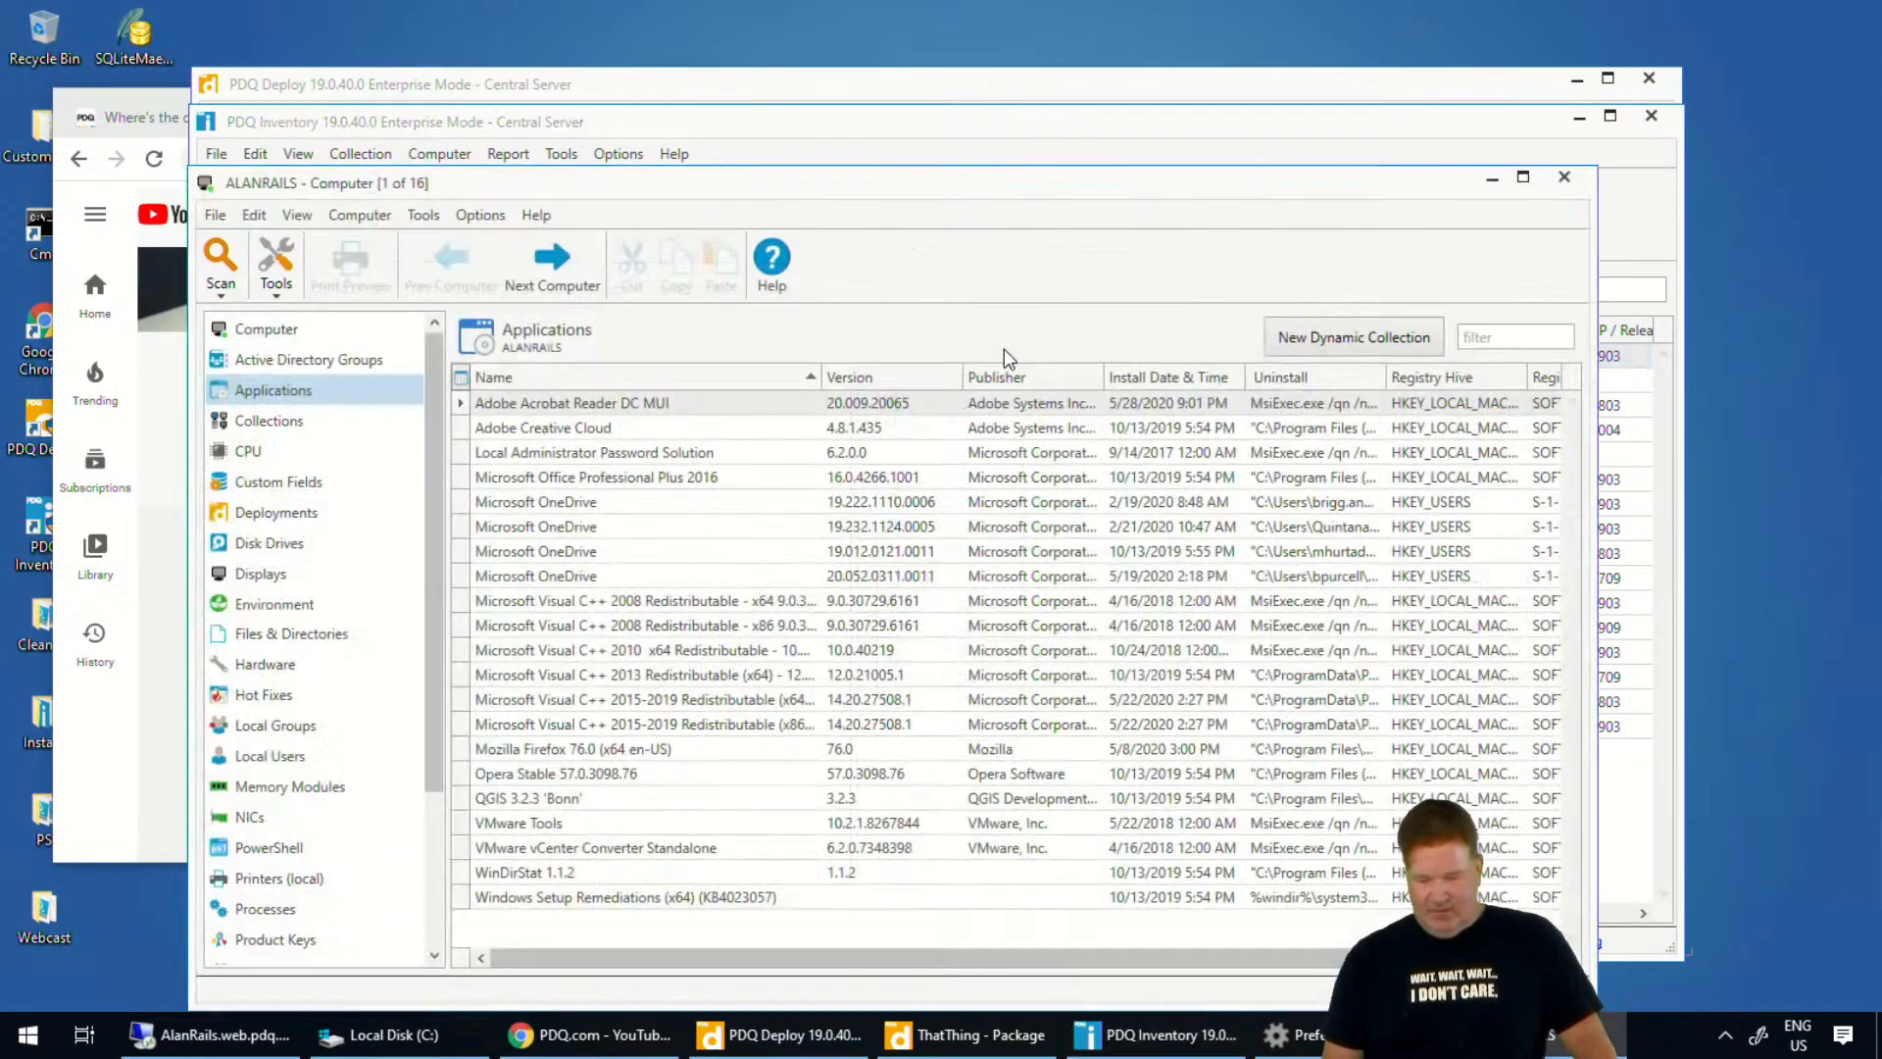
left_click(264, 330)
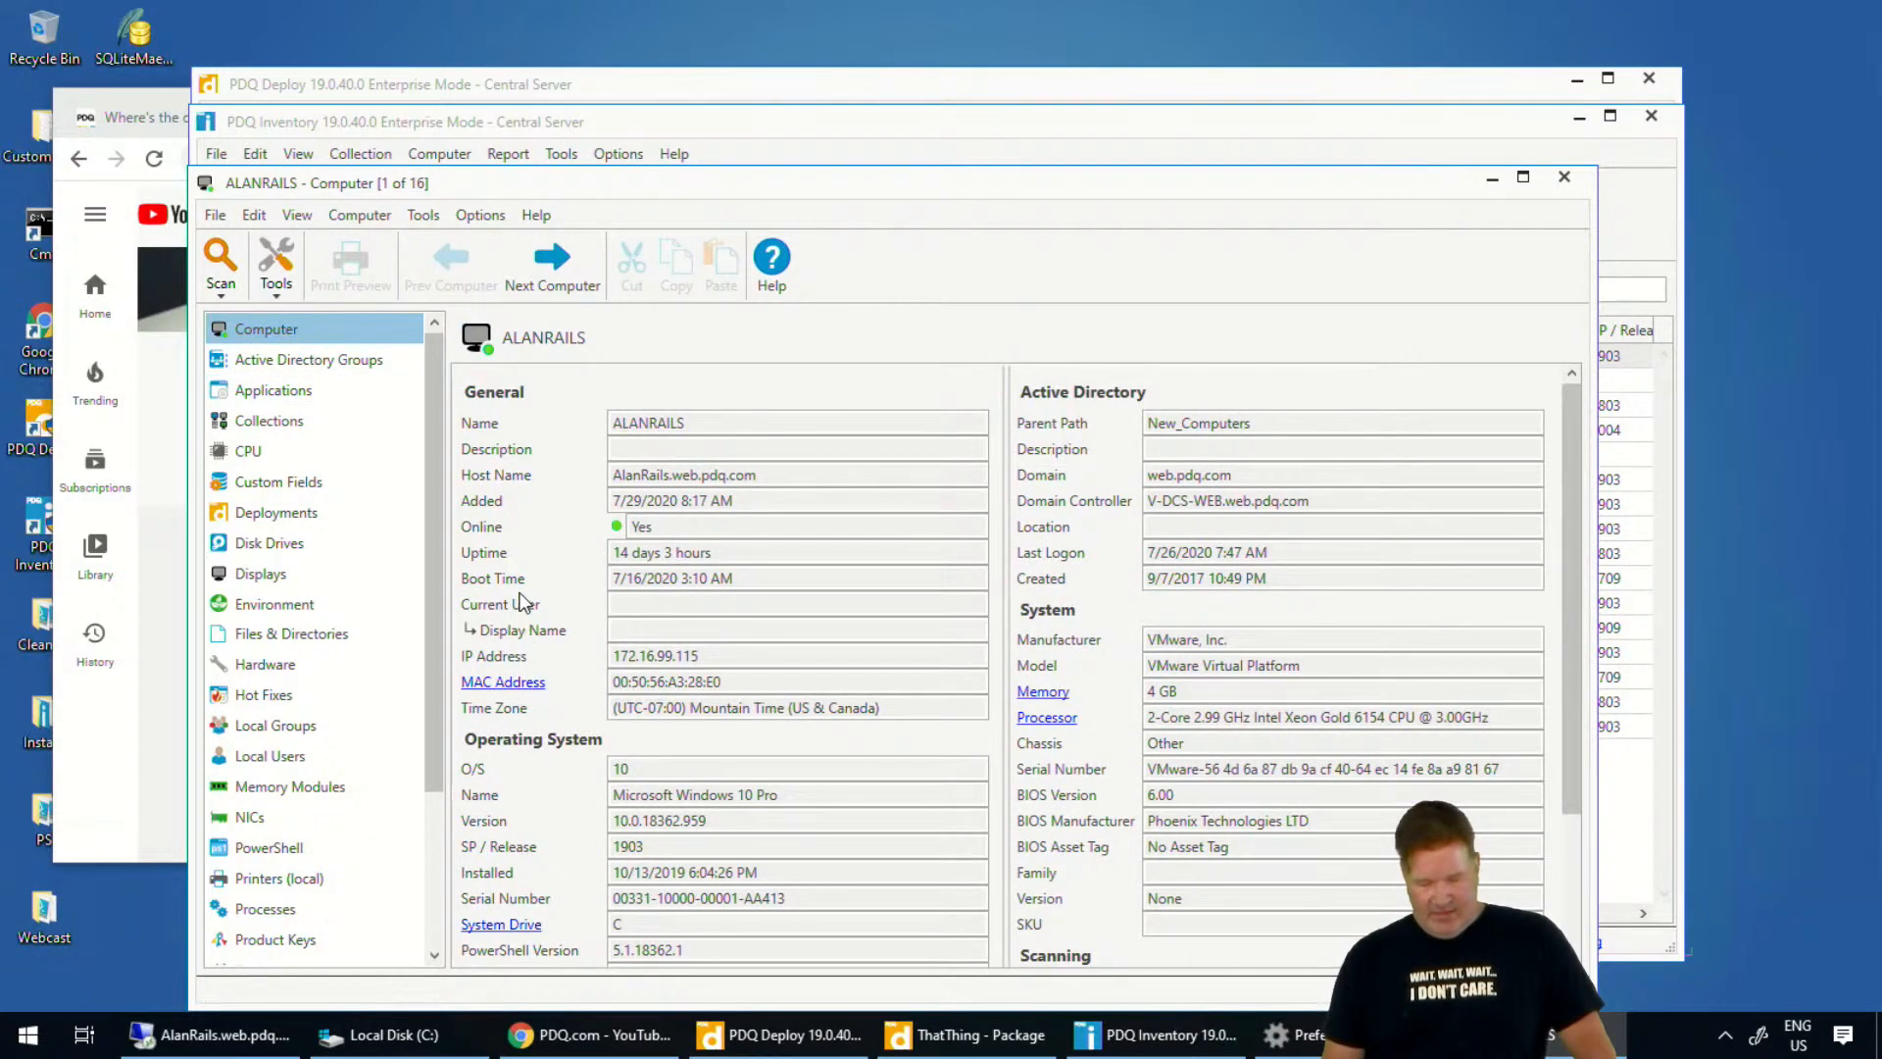
left_click_drag(754, 683, 601, 684)
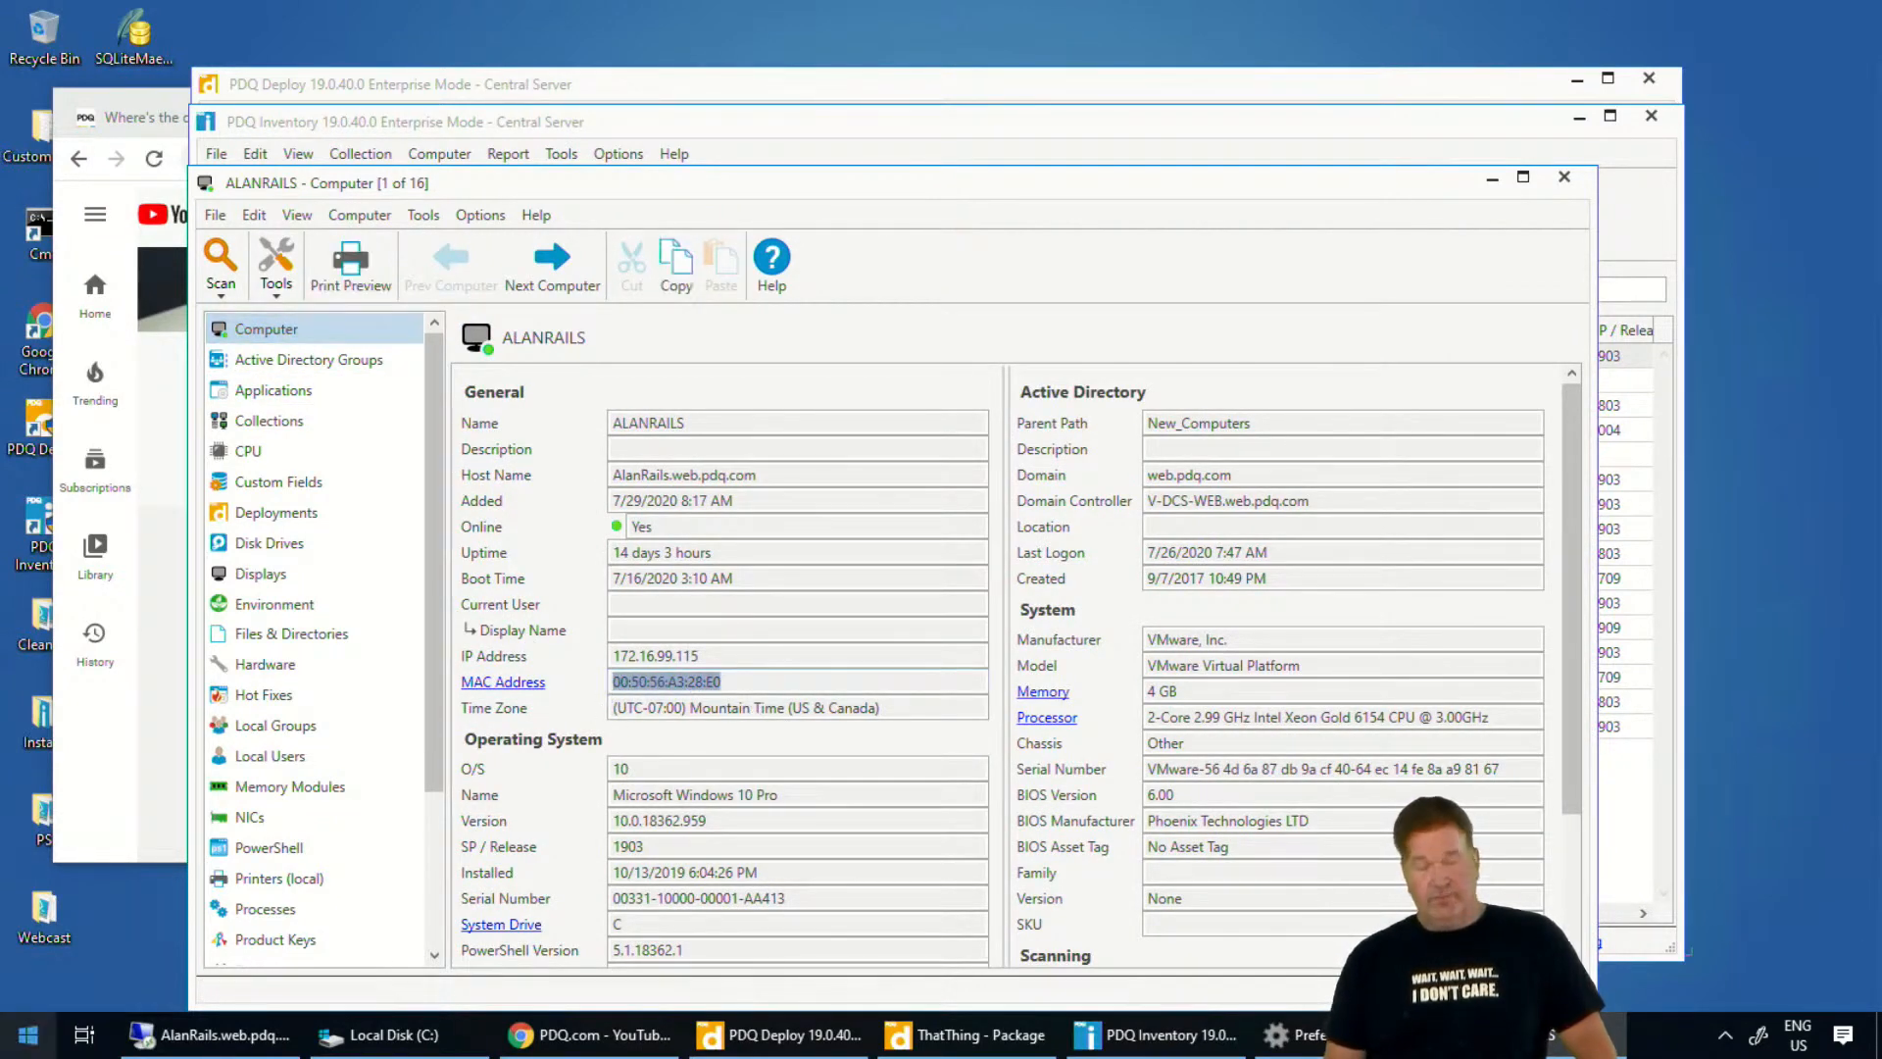